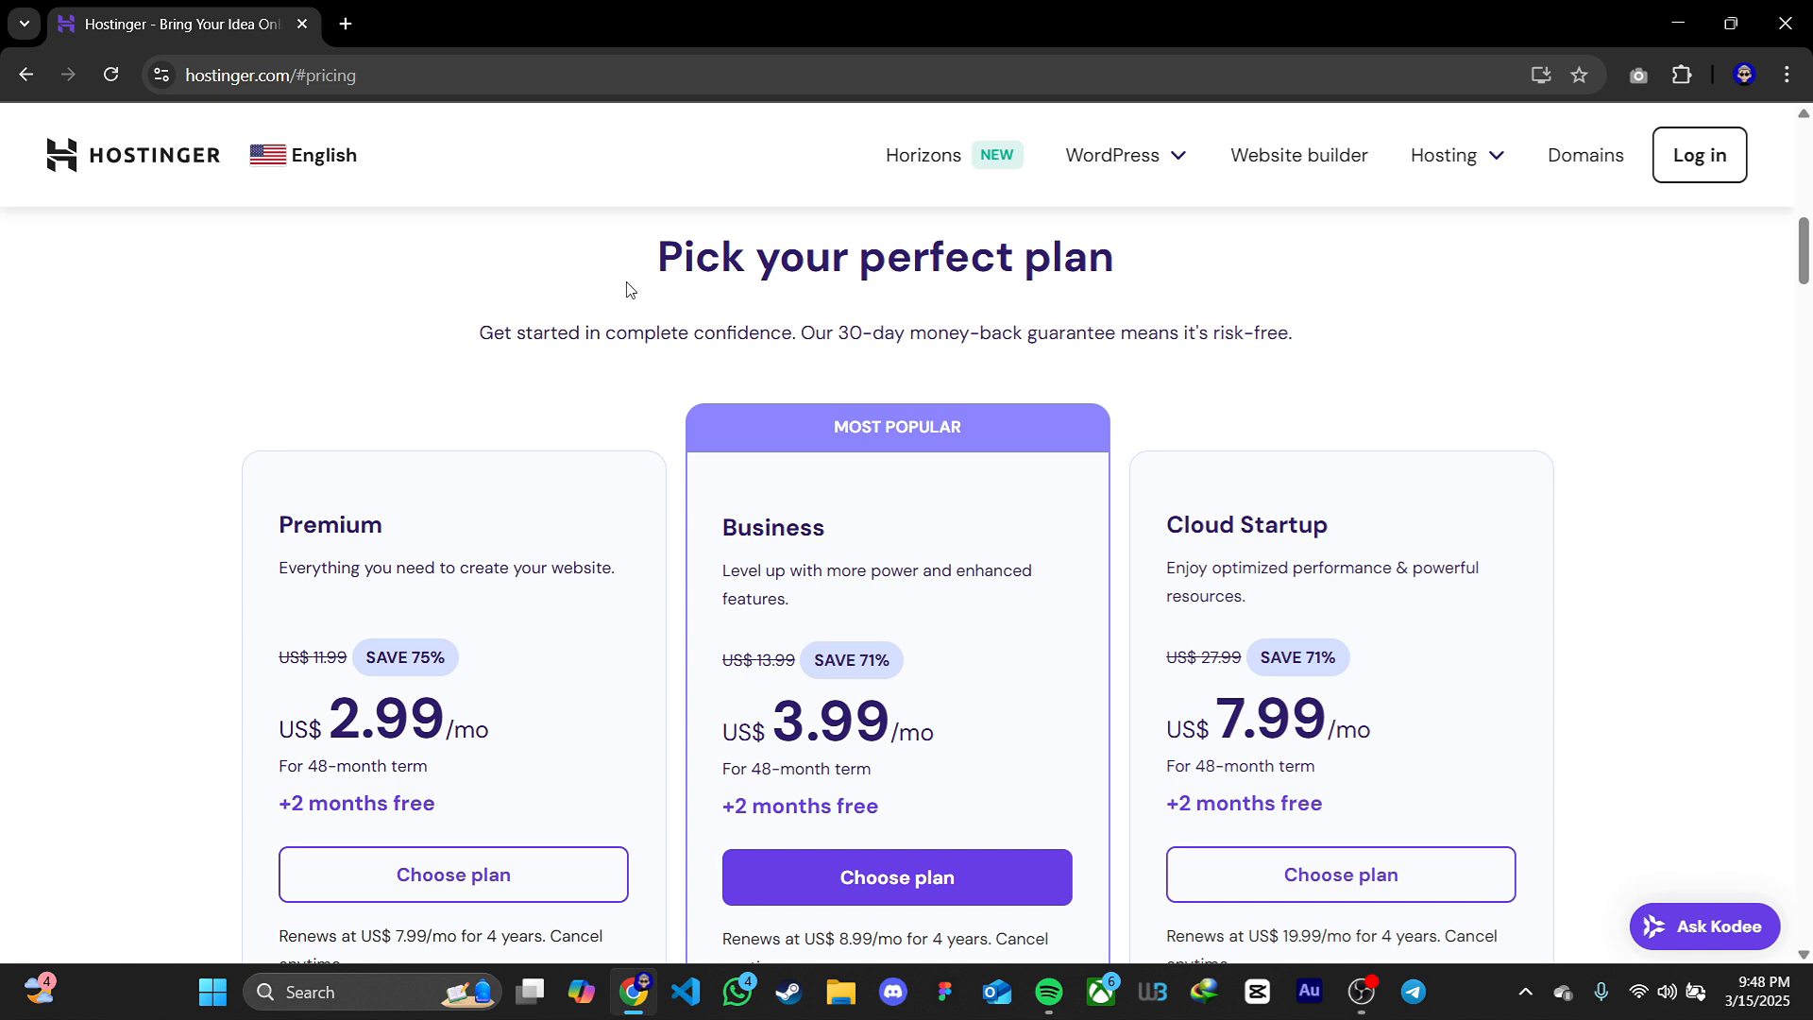
Compare the Premium, Business and Cloud Startup hosting plans on the pricing page
drag(627, 287, 1140, 276)
click(1140, 276)
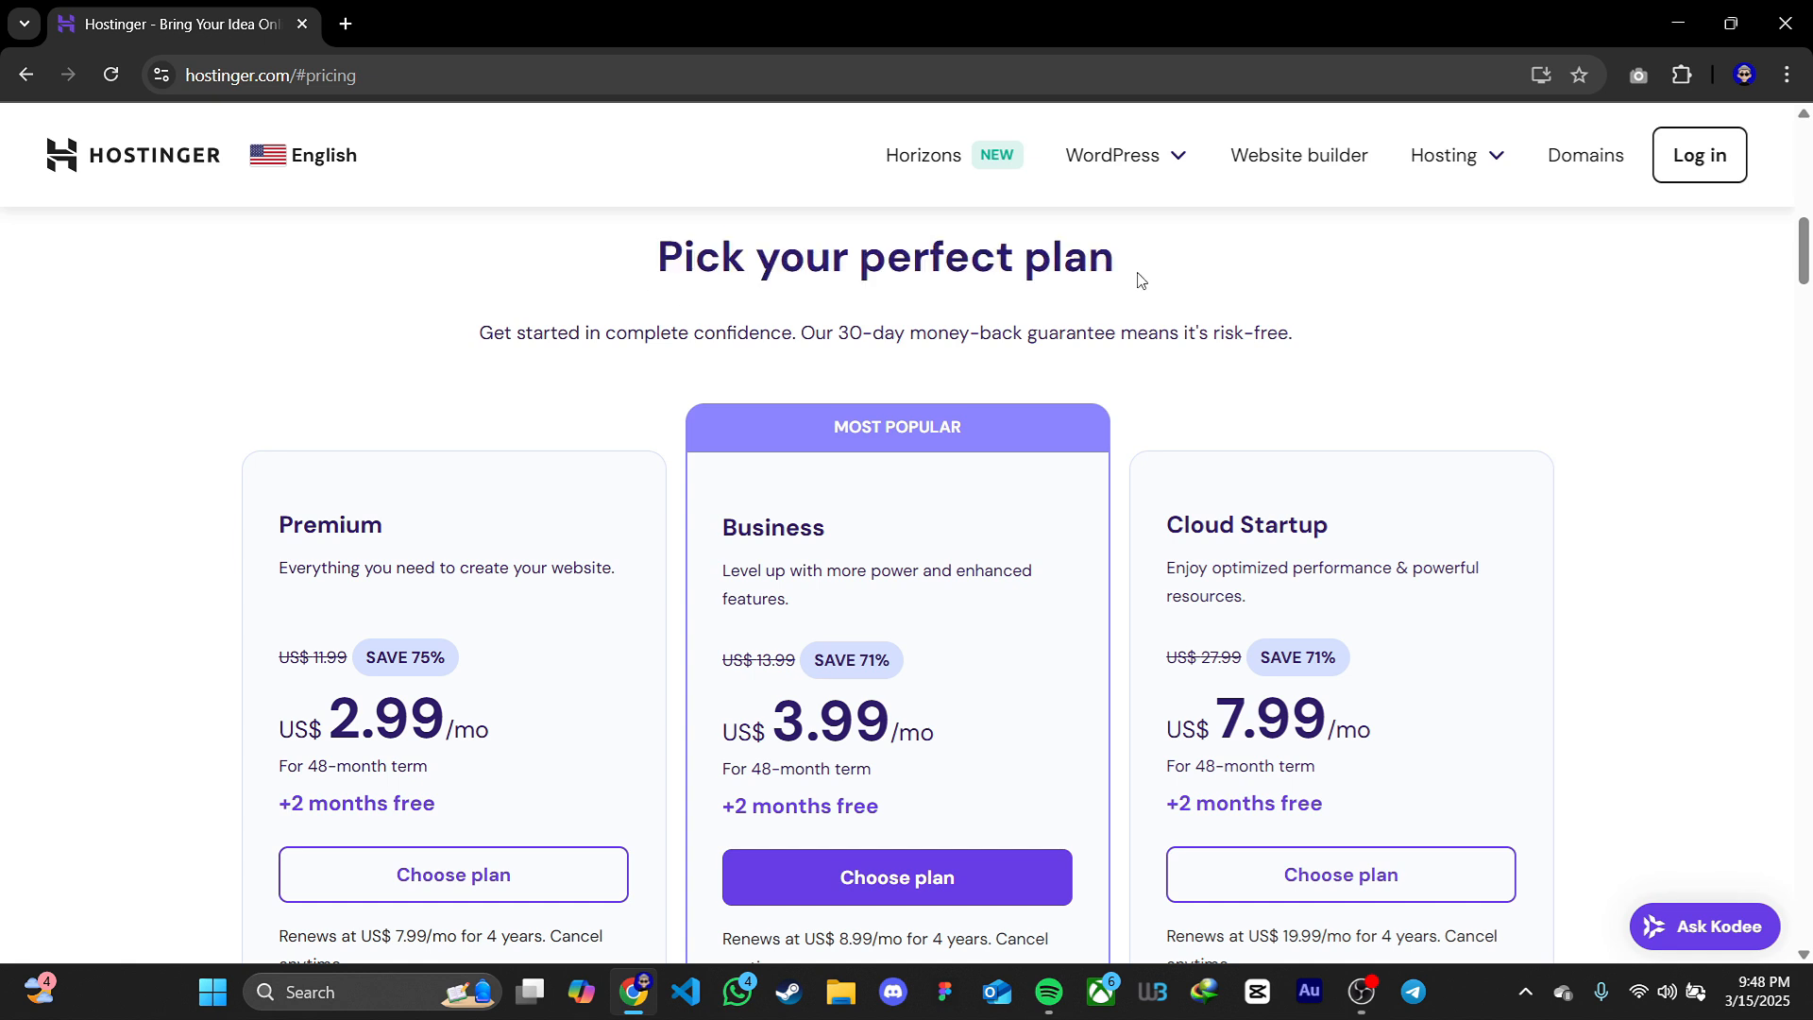
double_click(326, 529)
double_click(758, 516)
triple_click(1294, 520)
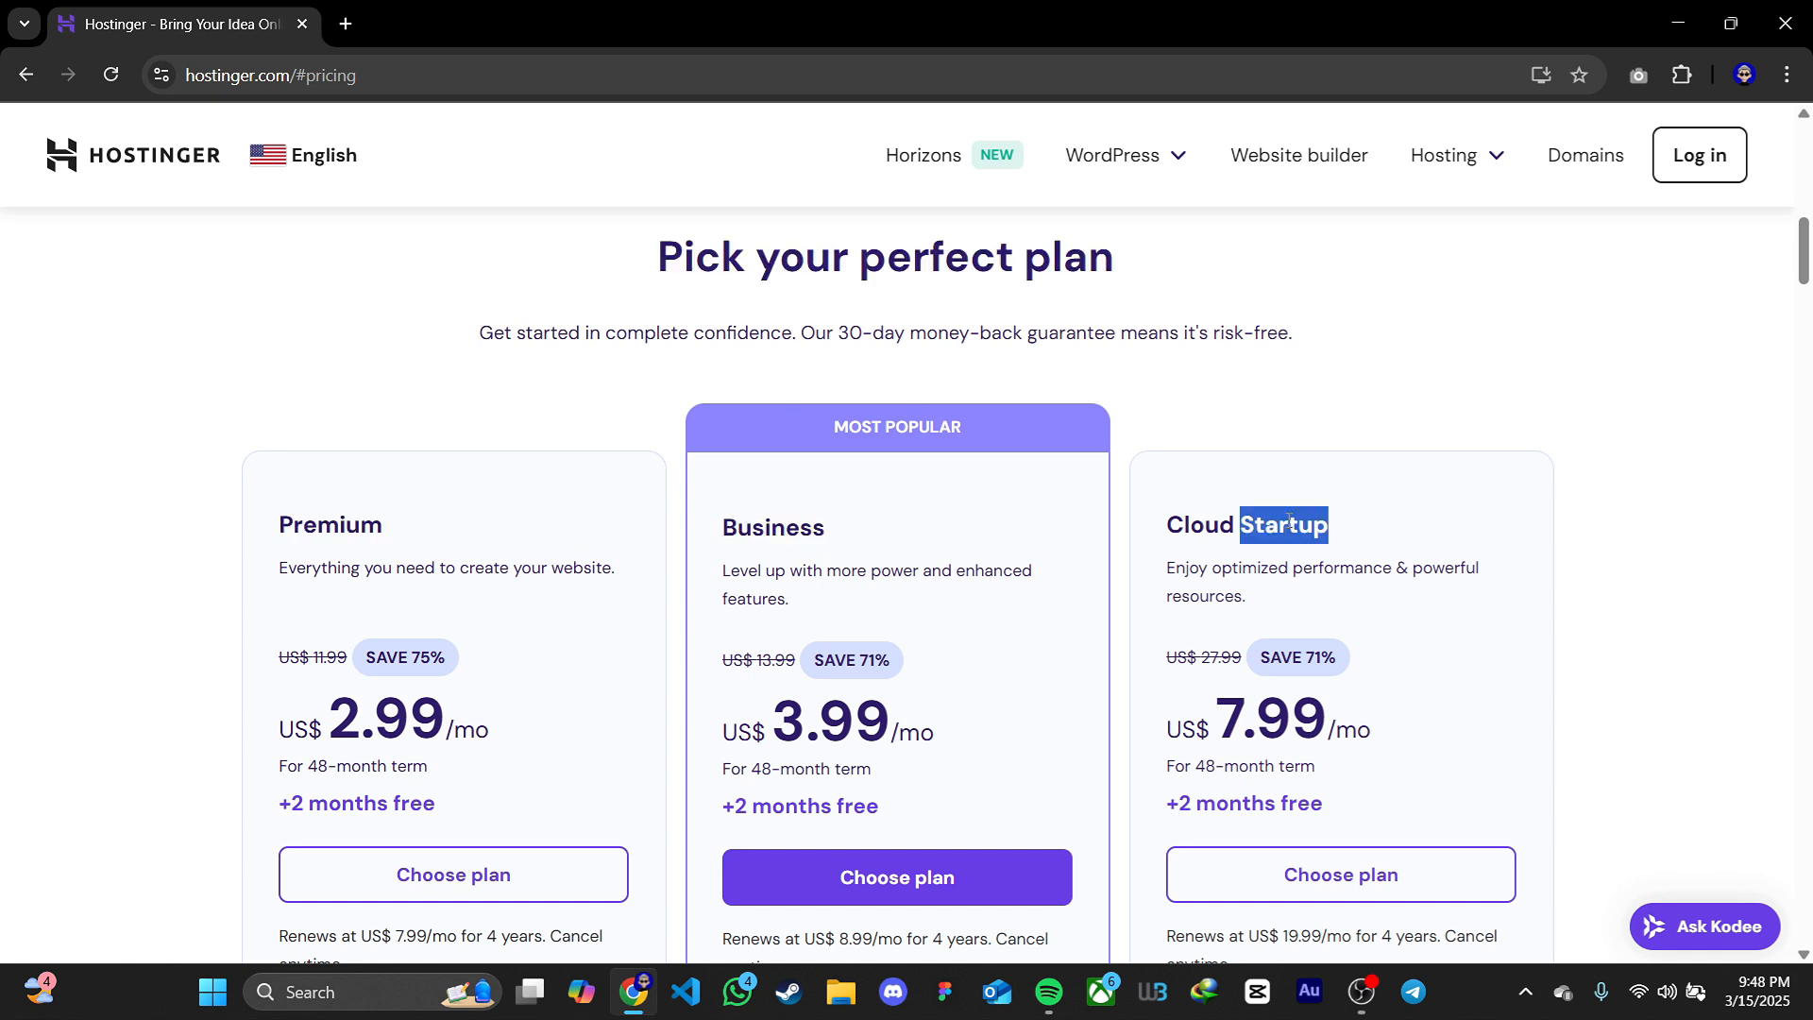
click(1369, 527)
scroll(1363, 526, down, 1)
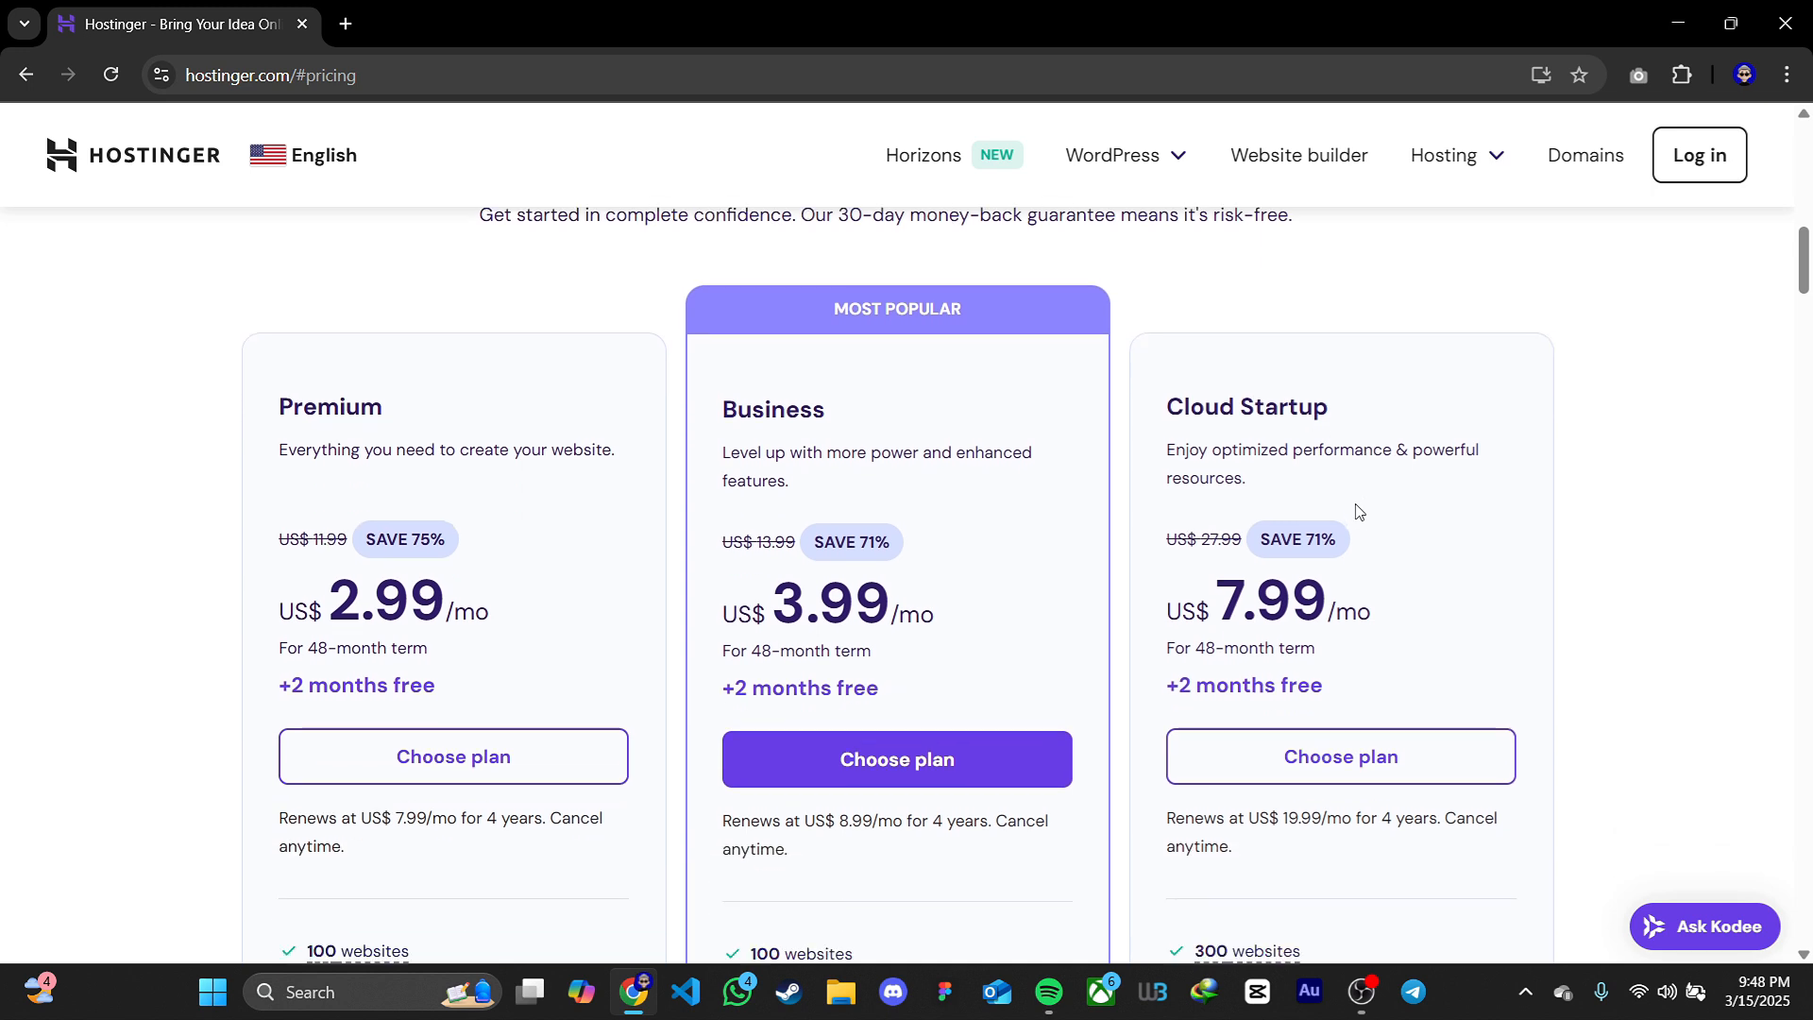
scroll(1356, 500, down, 1)
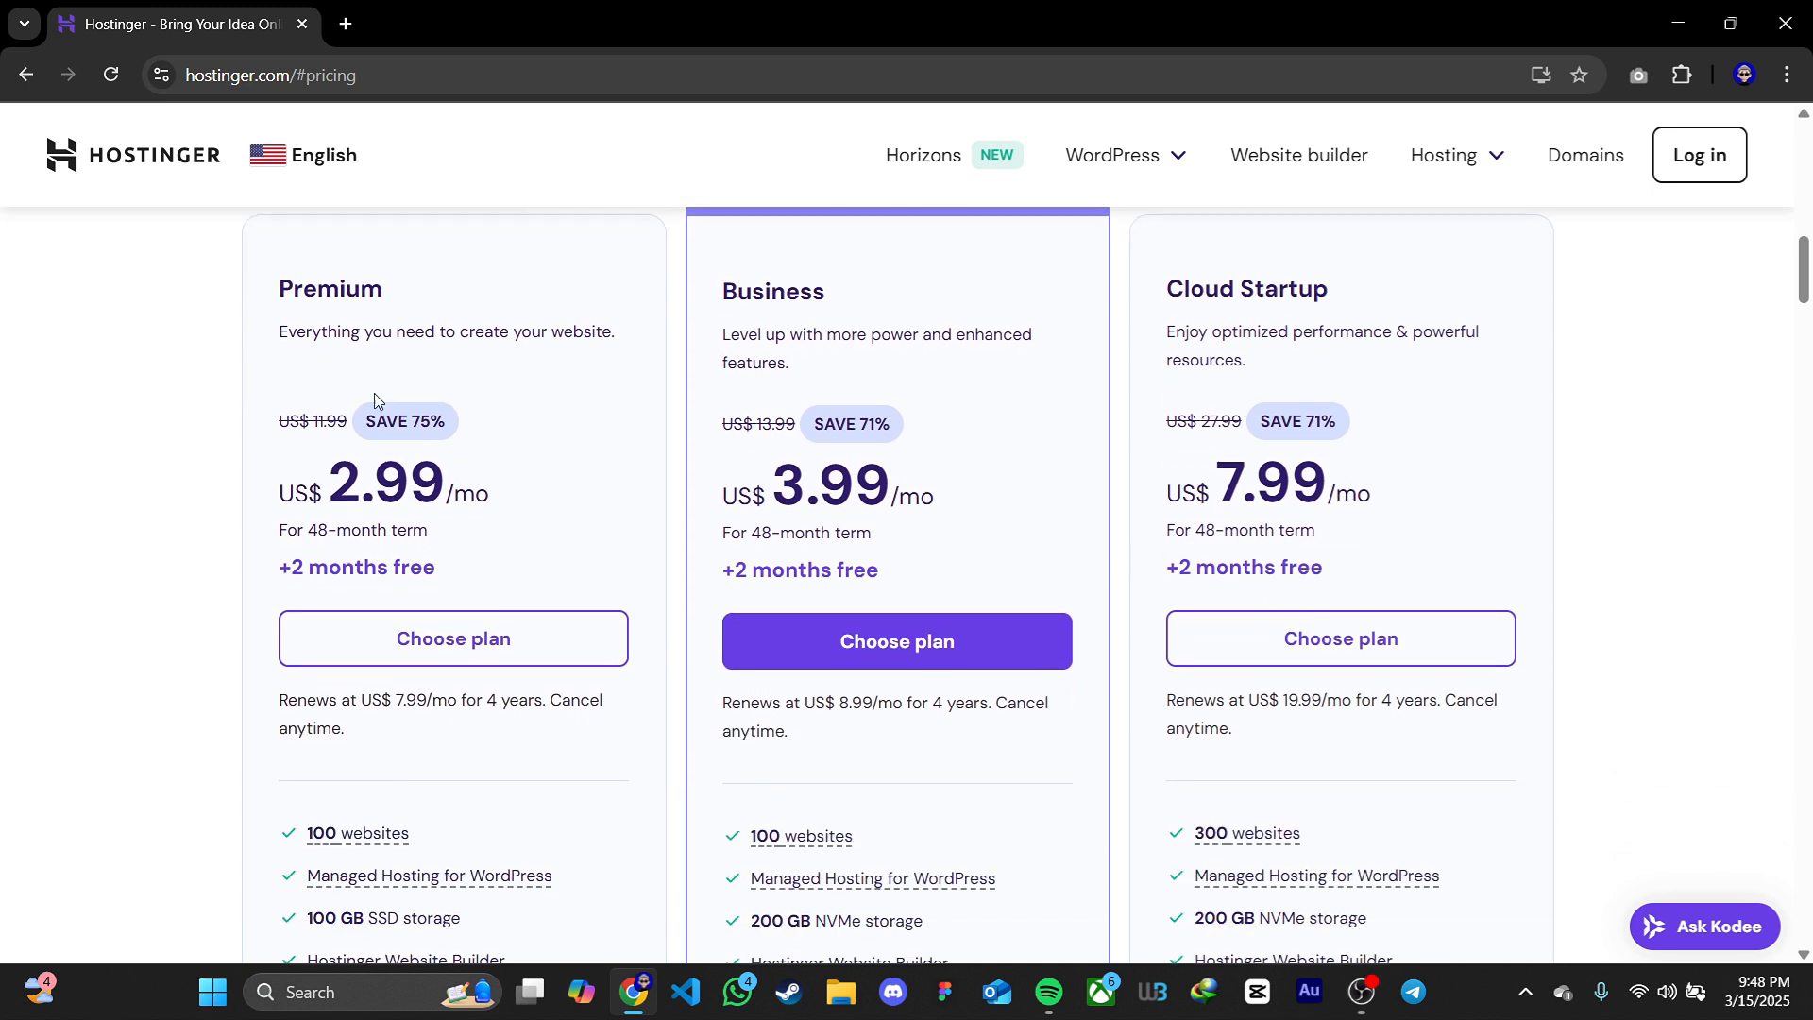
Examine the Premium plan's price and its included features, such as websites, free domain and SSL
drag(272, 288, 433, 304)
click(434, 304)
drag(446, 484, 238, 481)
click(244, 481)
scroll(247, 479, down, 3)
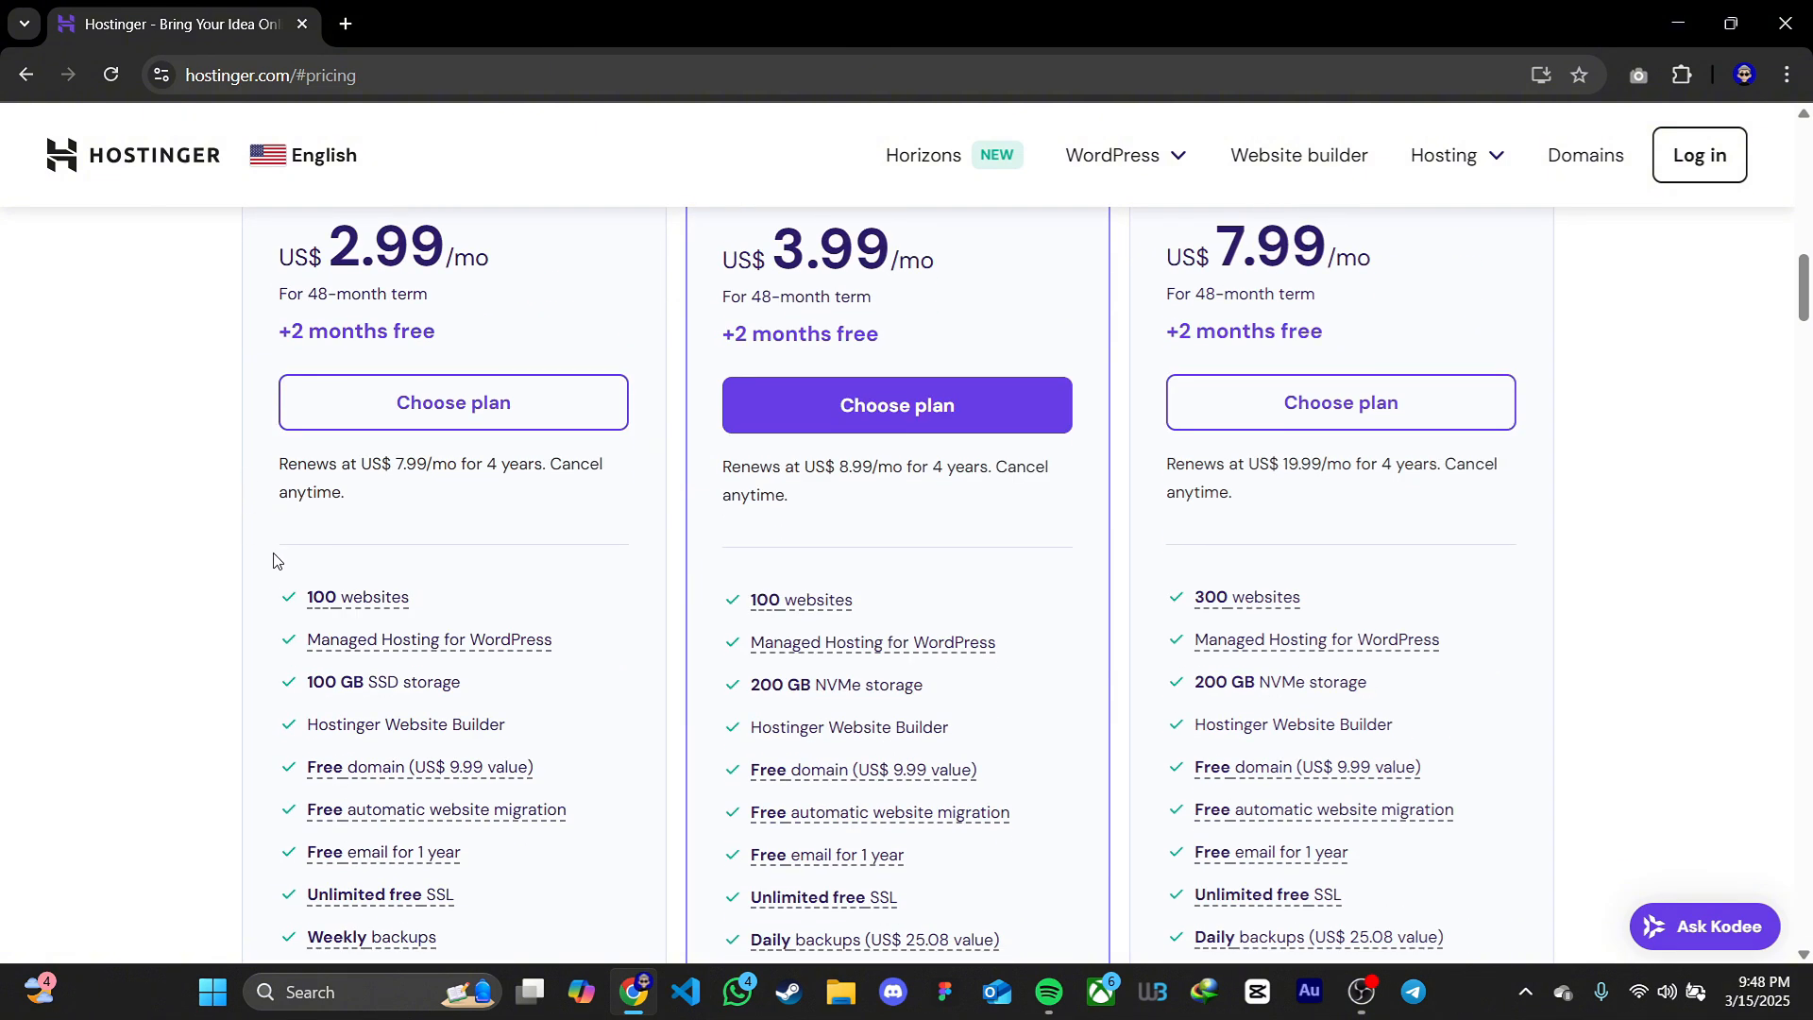
mouse_move(316, 601)
scroll(231, 613, down, 1)
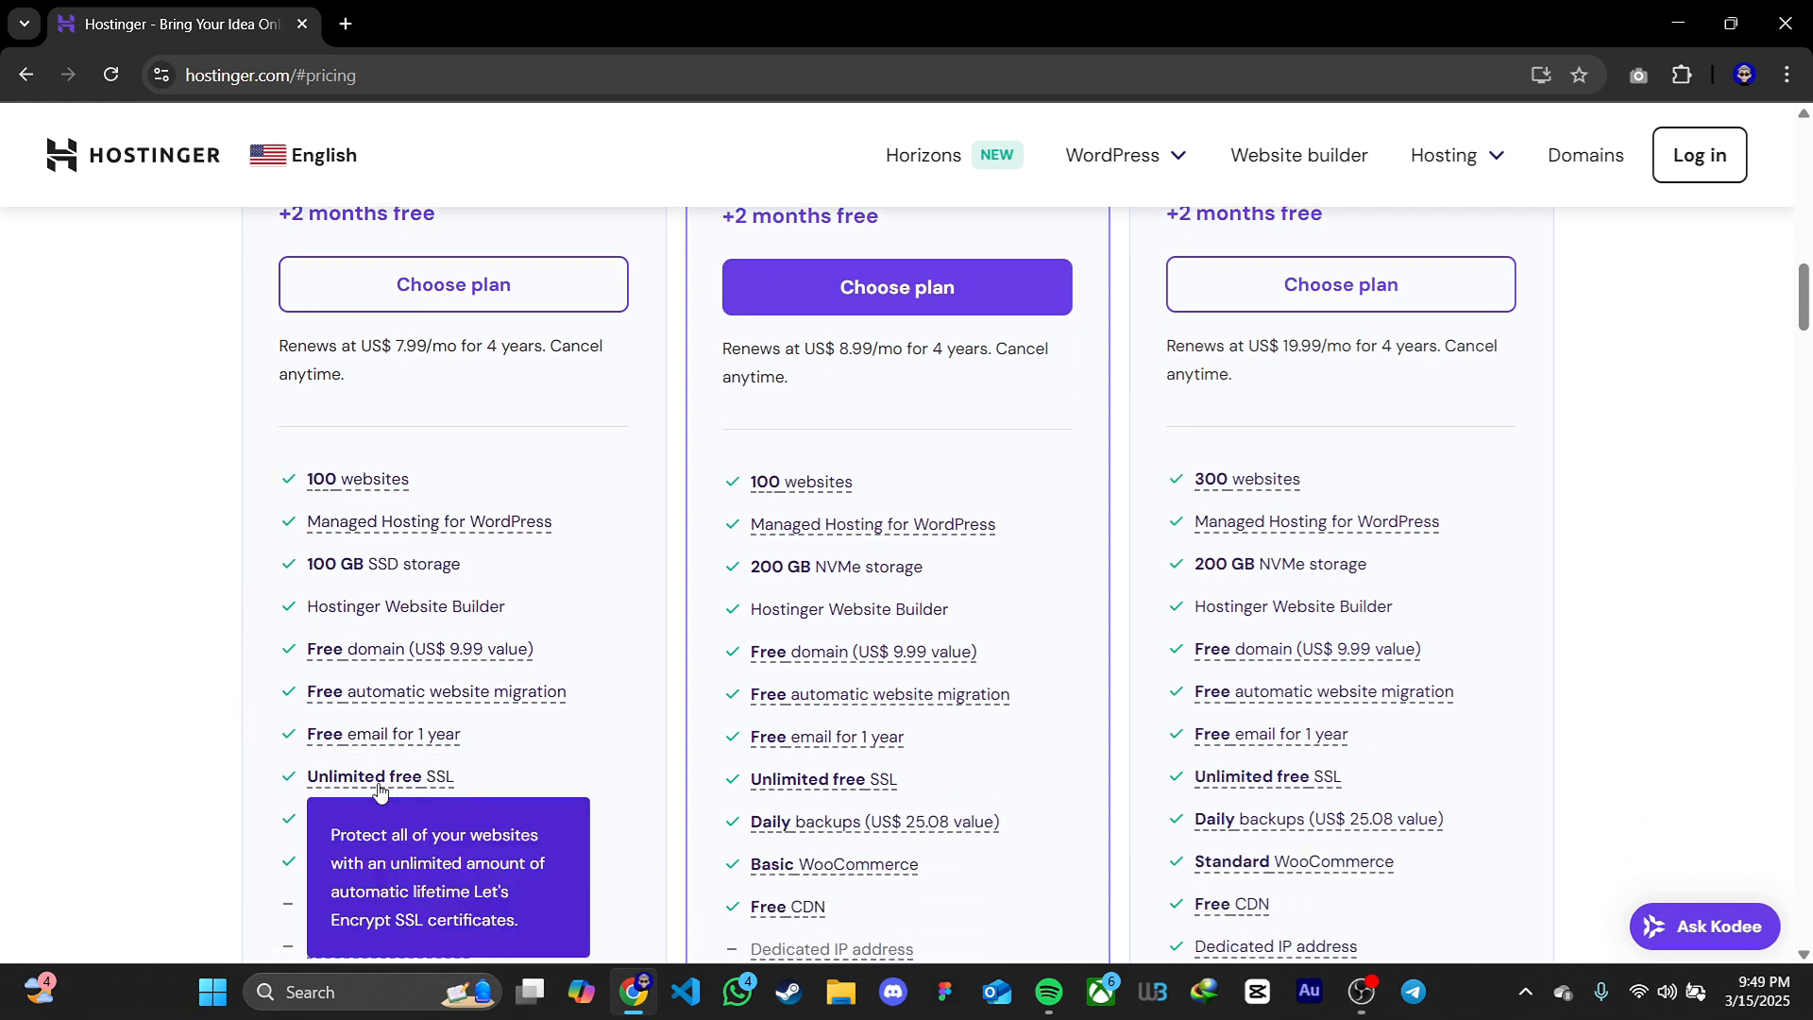
mouse_move(357, 658)
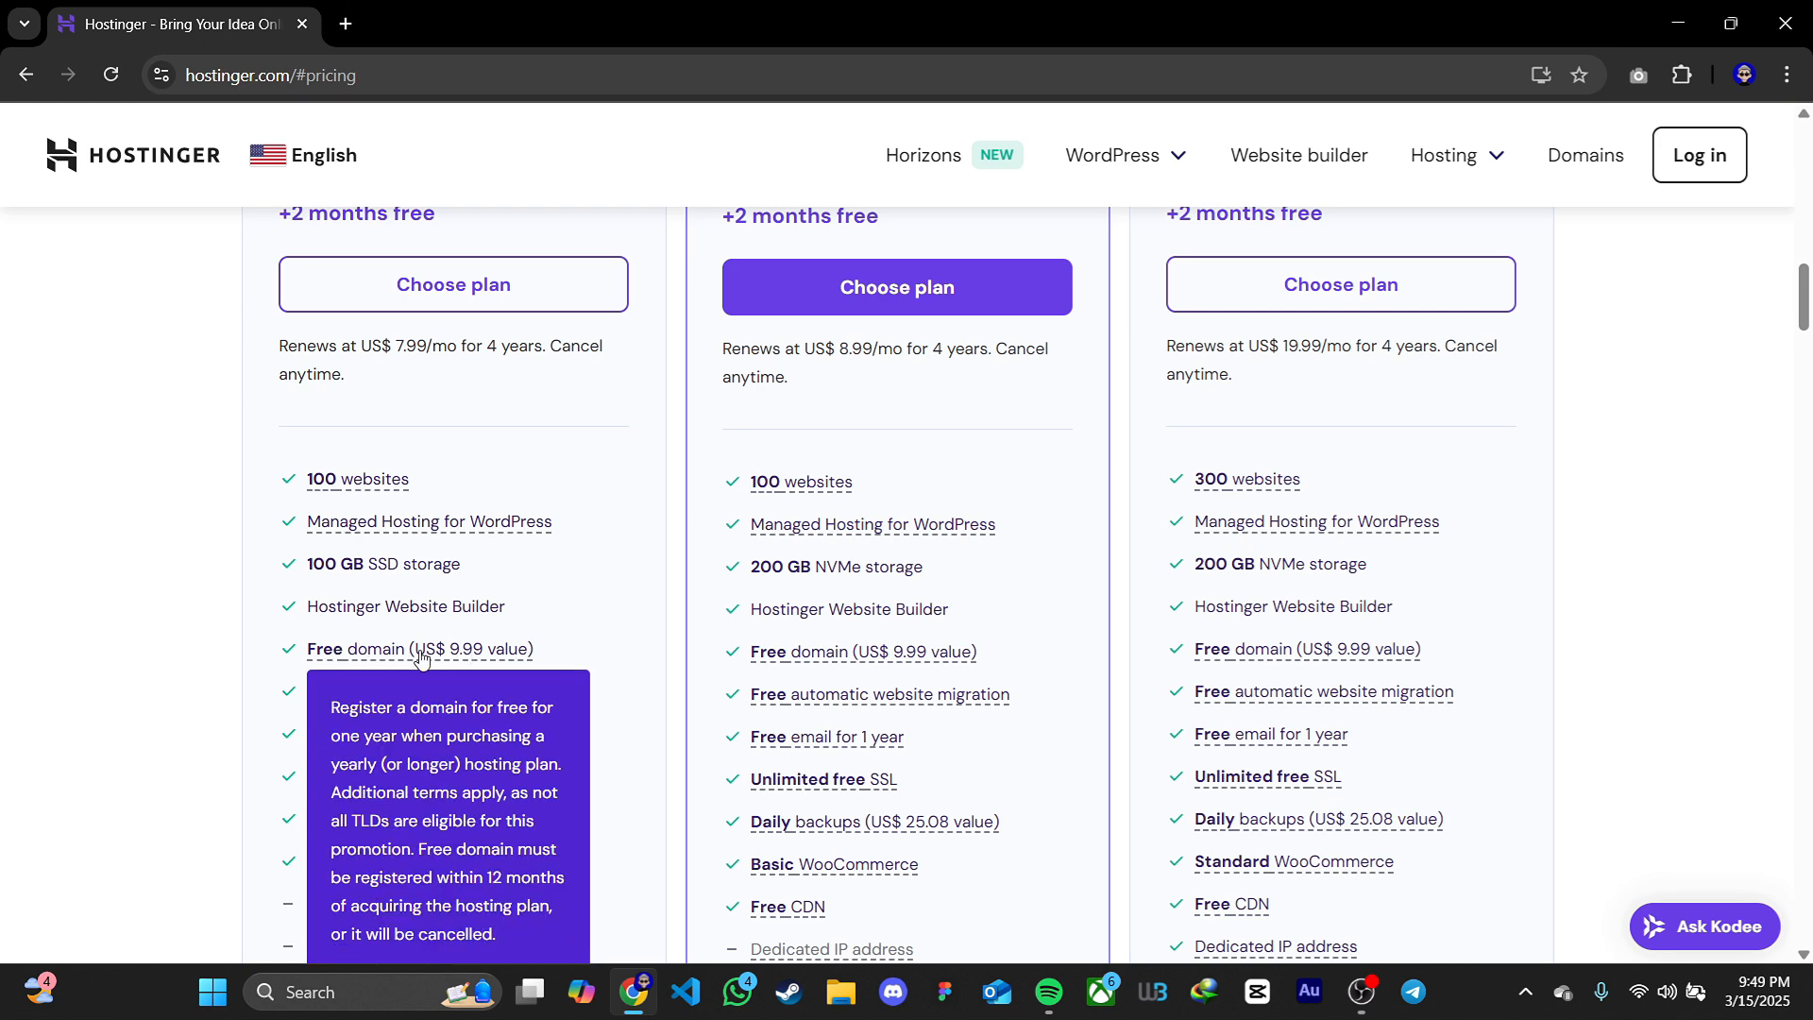
scroll(514, 604, up, 3)
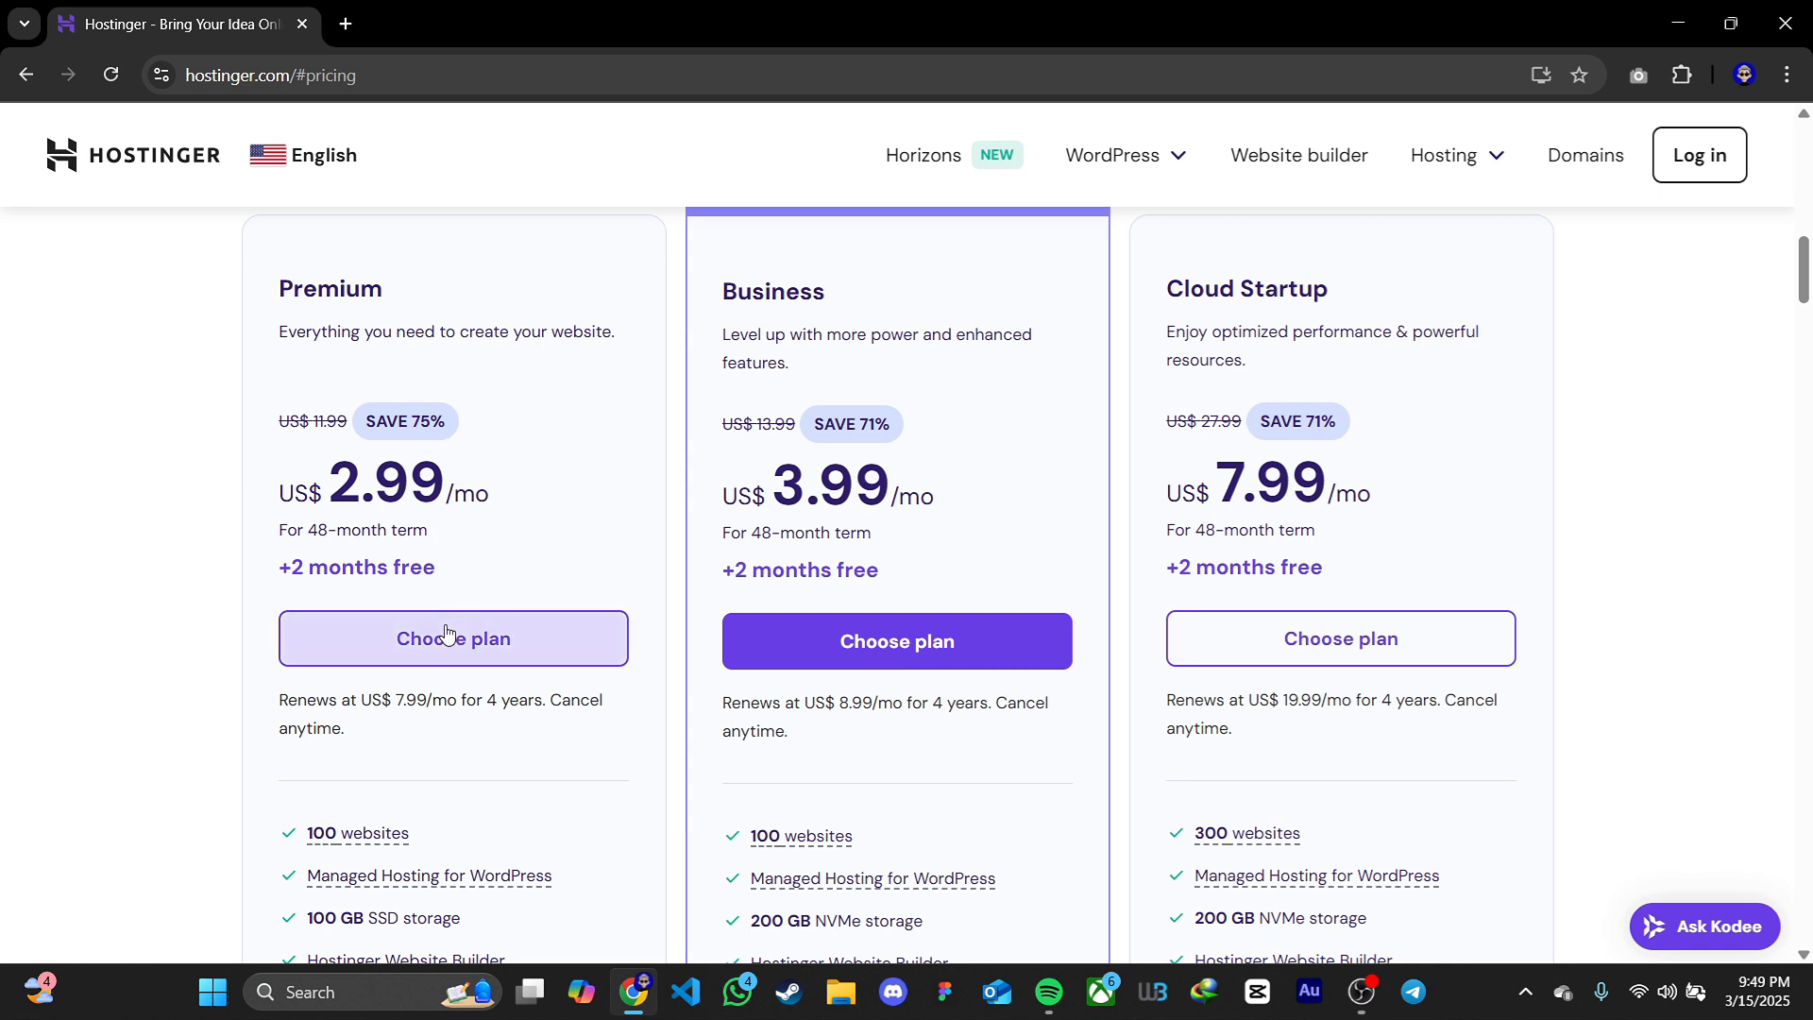
Choose the Premium web hosting plan, set its period to 12 months, and check the monthly price and subtotal
click(501, 631)
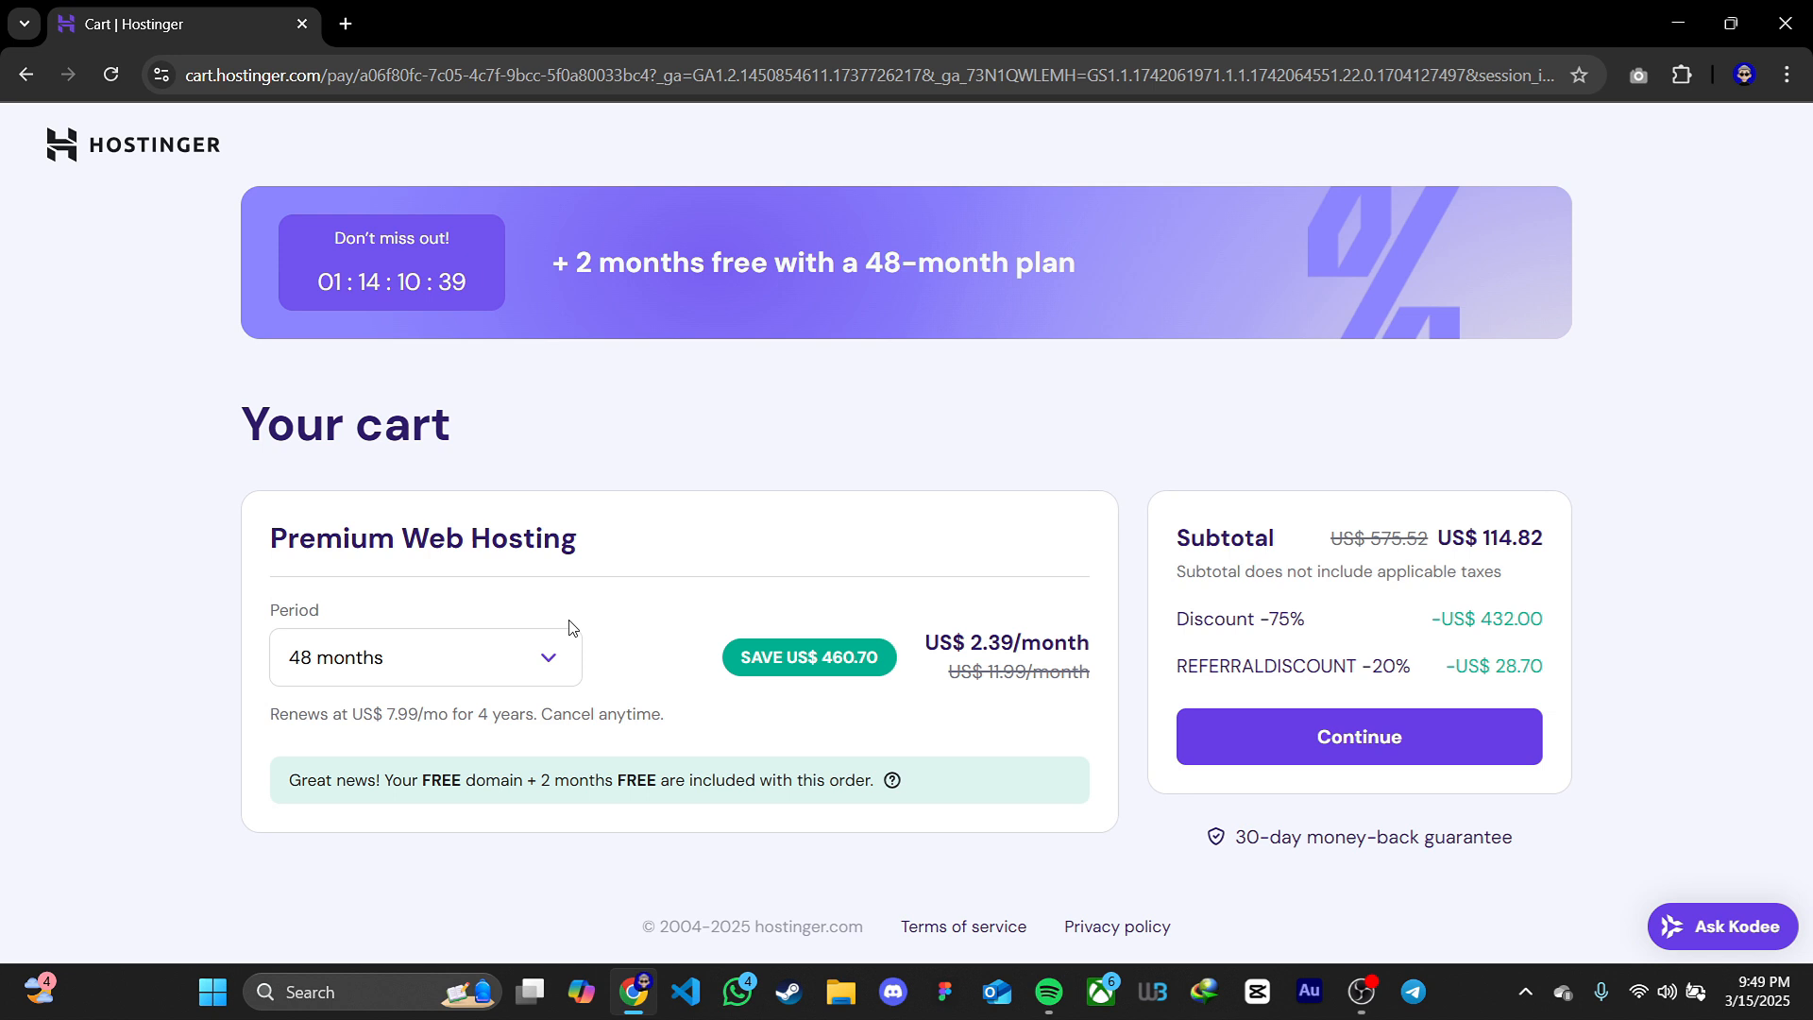
click(555, 656)
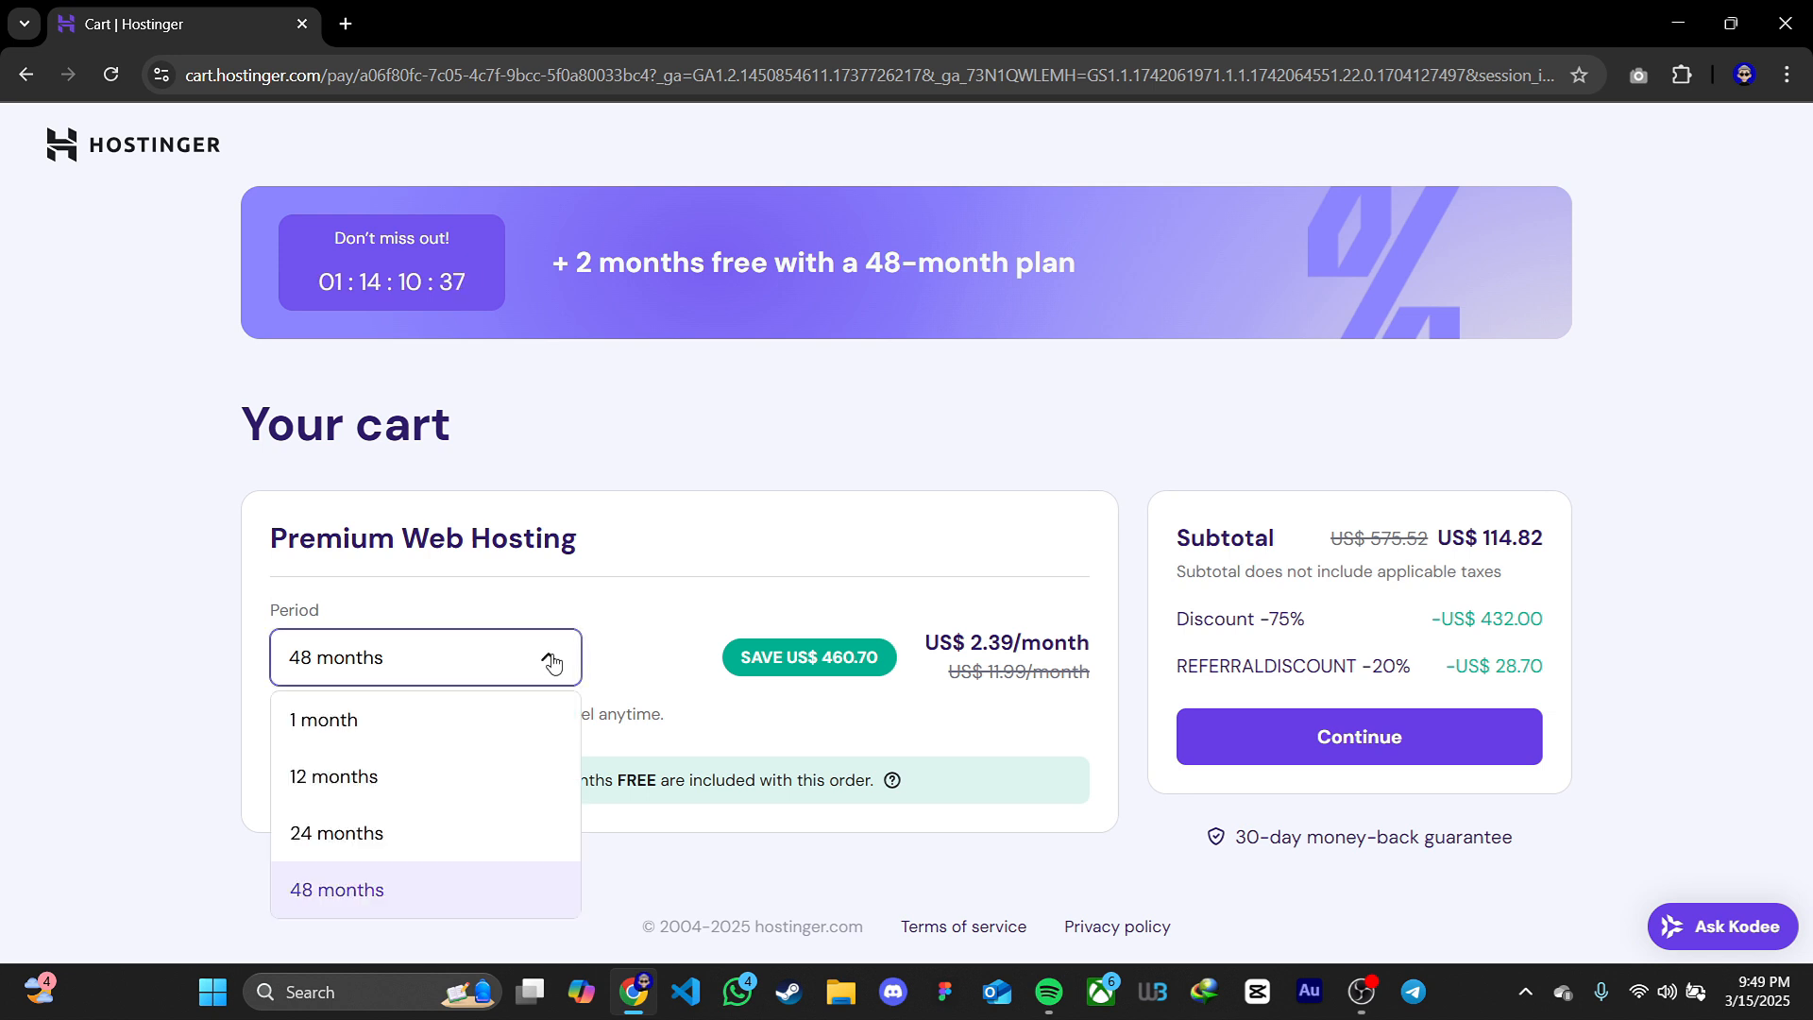
click(493, 774)
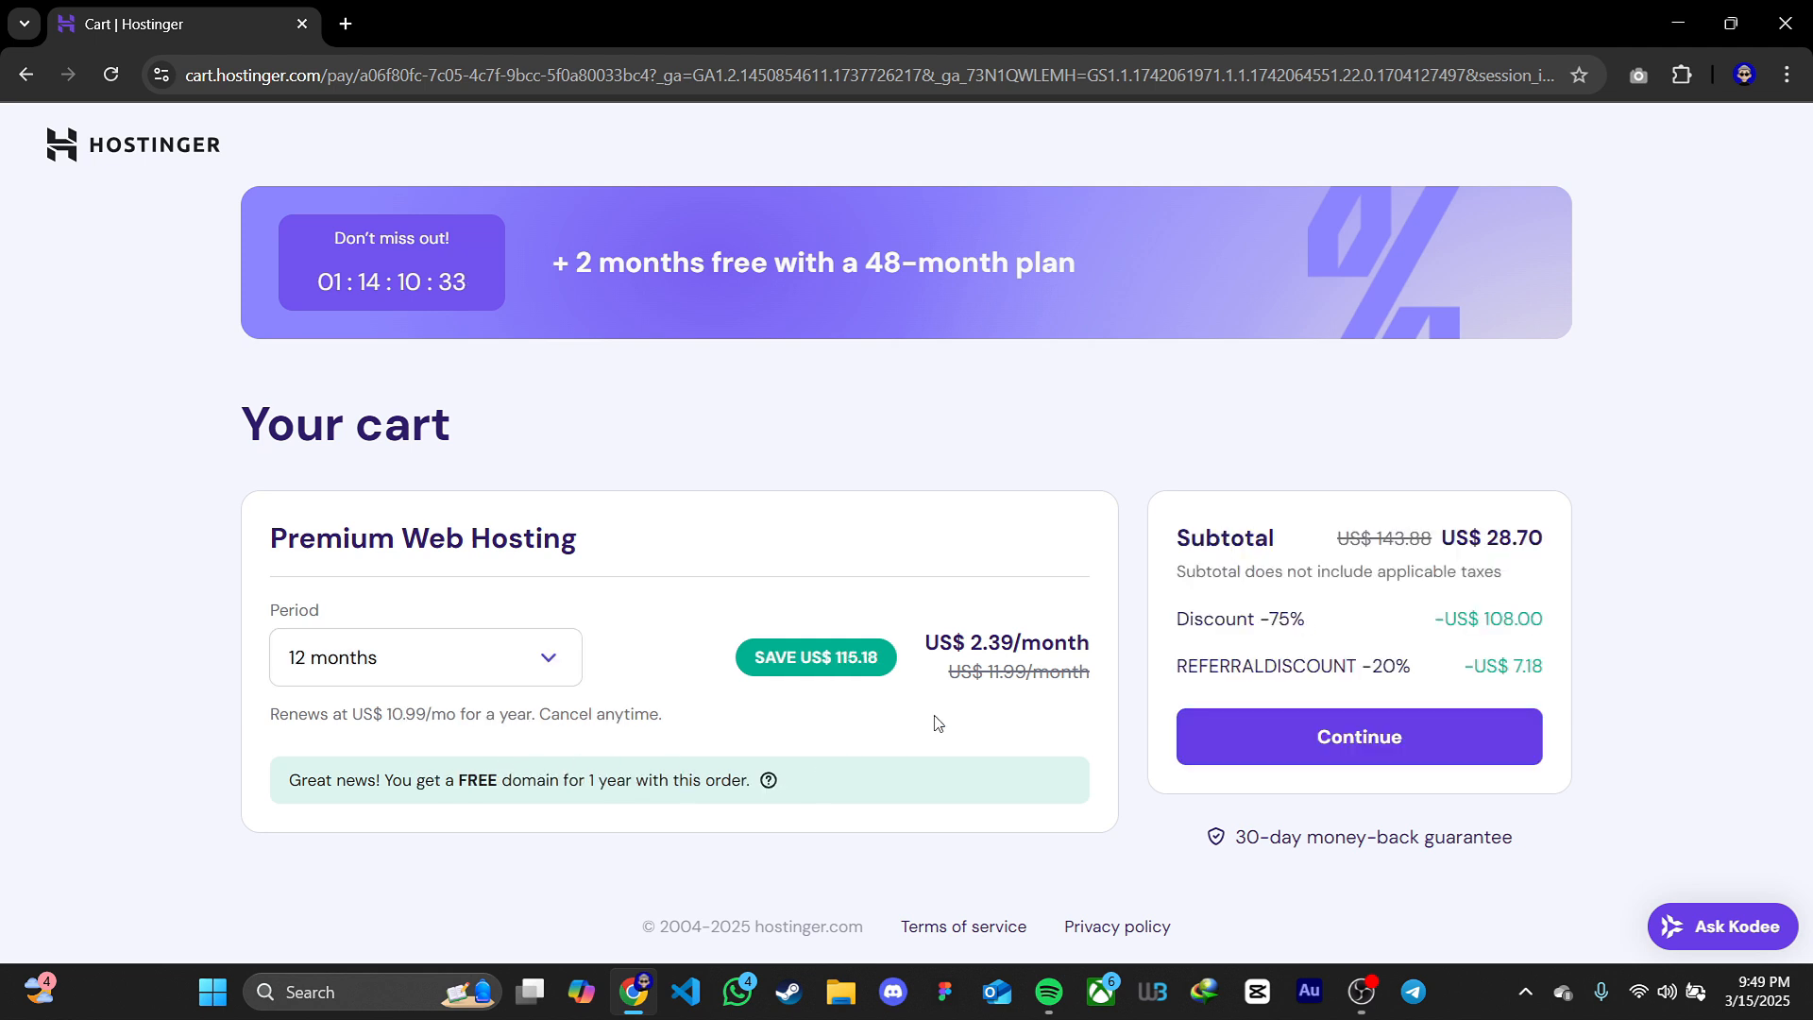
drag(929, 633, 1087, 636)
drag(1429, 510, 1563, 541)
click(1560, 542)
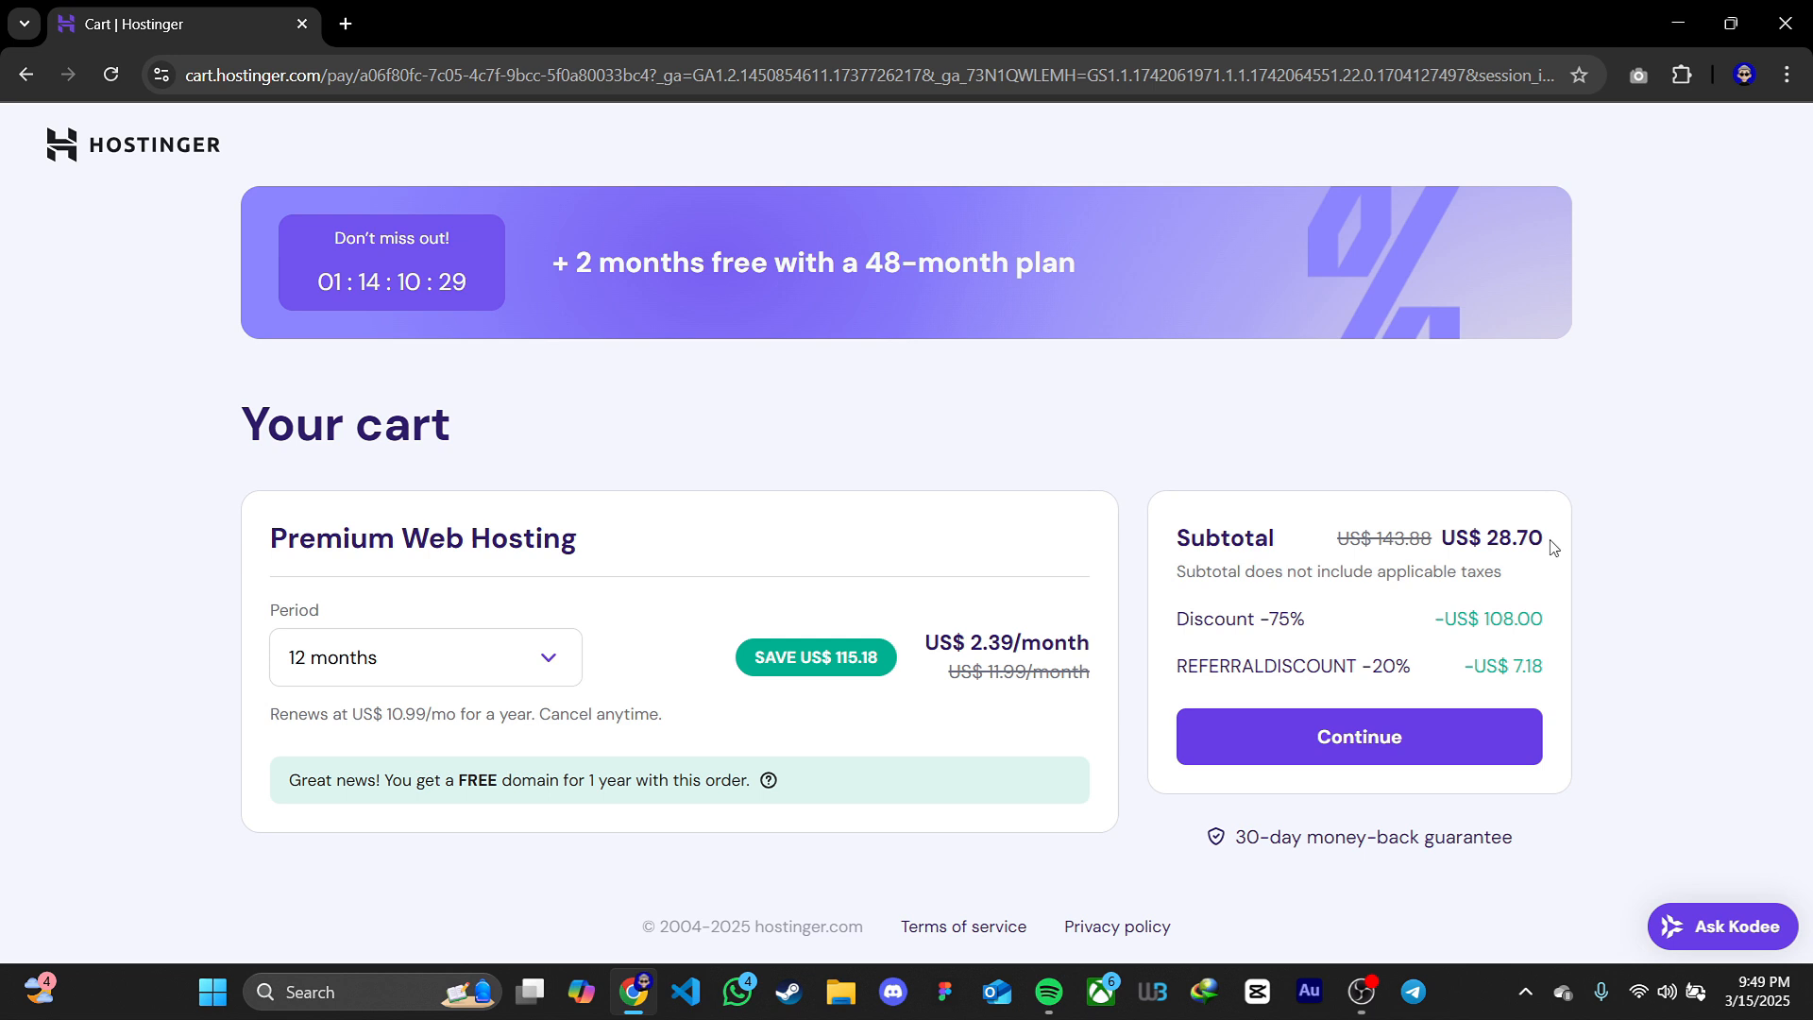
Check the Premium plan's cost for a 1-month period and return the period to 12 months
click(563, 662)
click(356, 722)
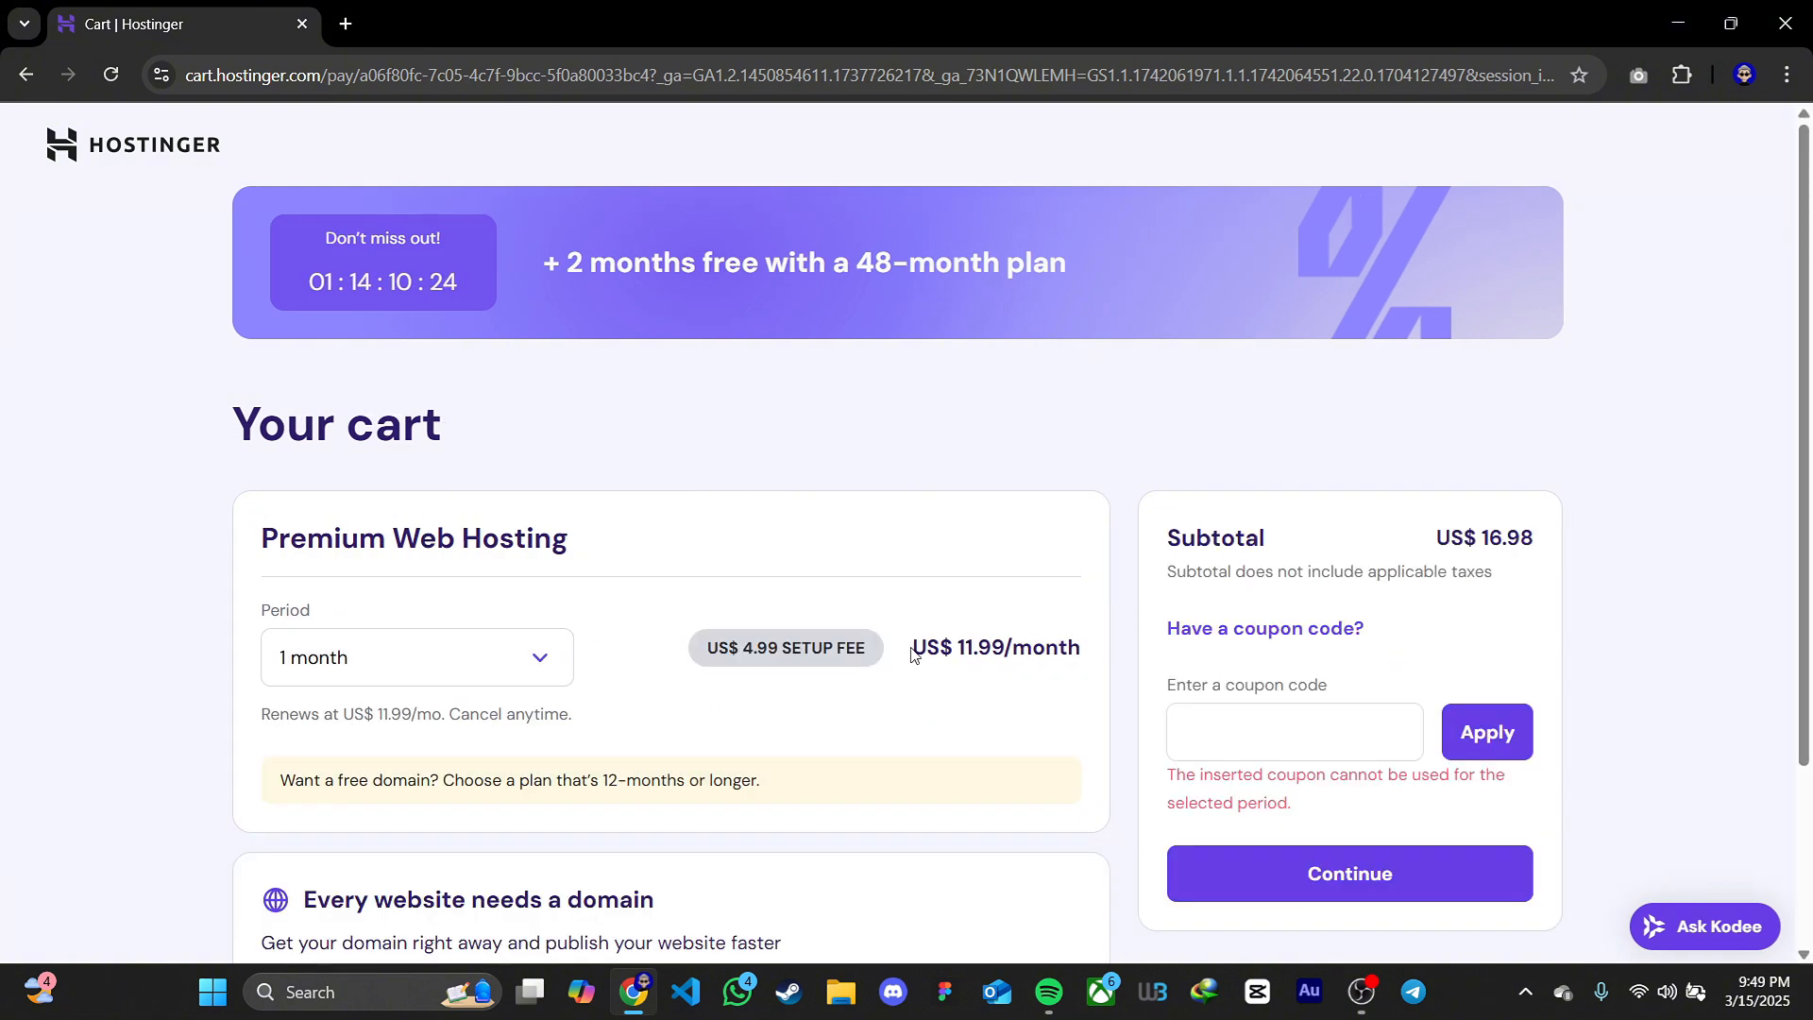
drag(910, 647, 1095, 648)
drag(1431, 538, 1583, 550)
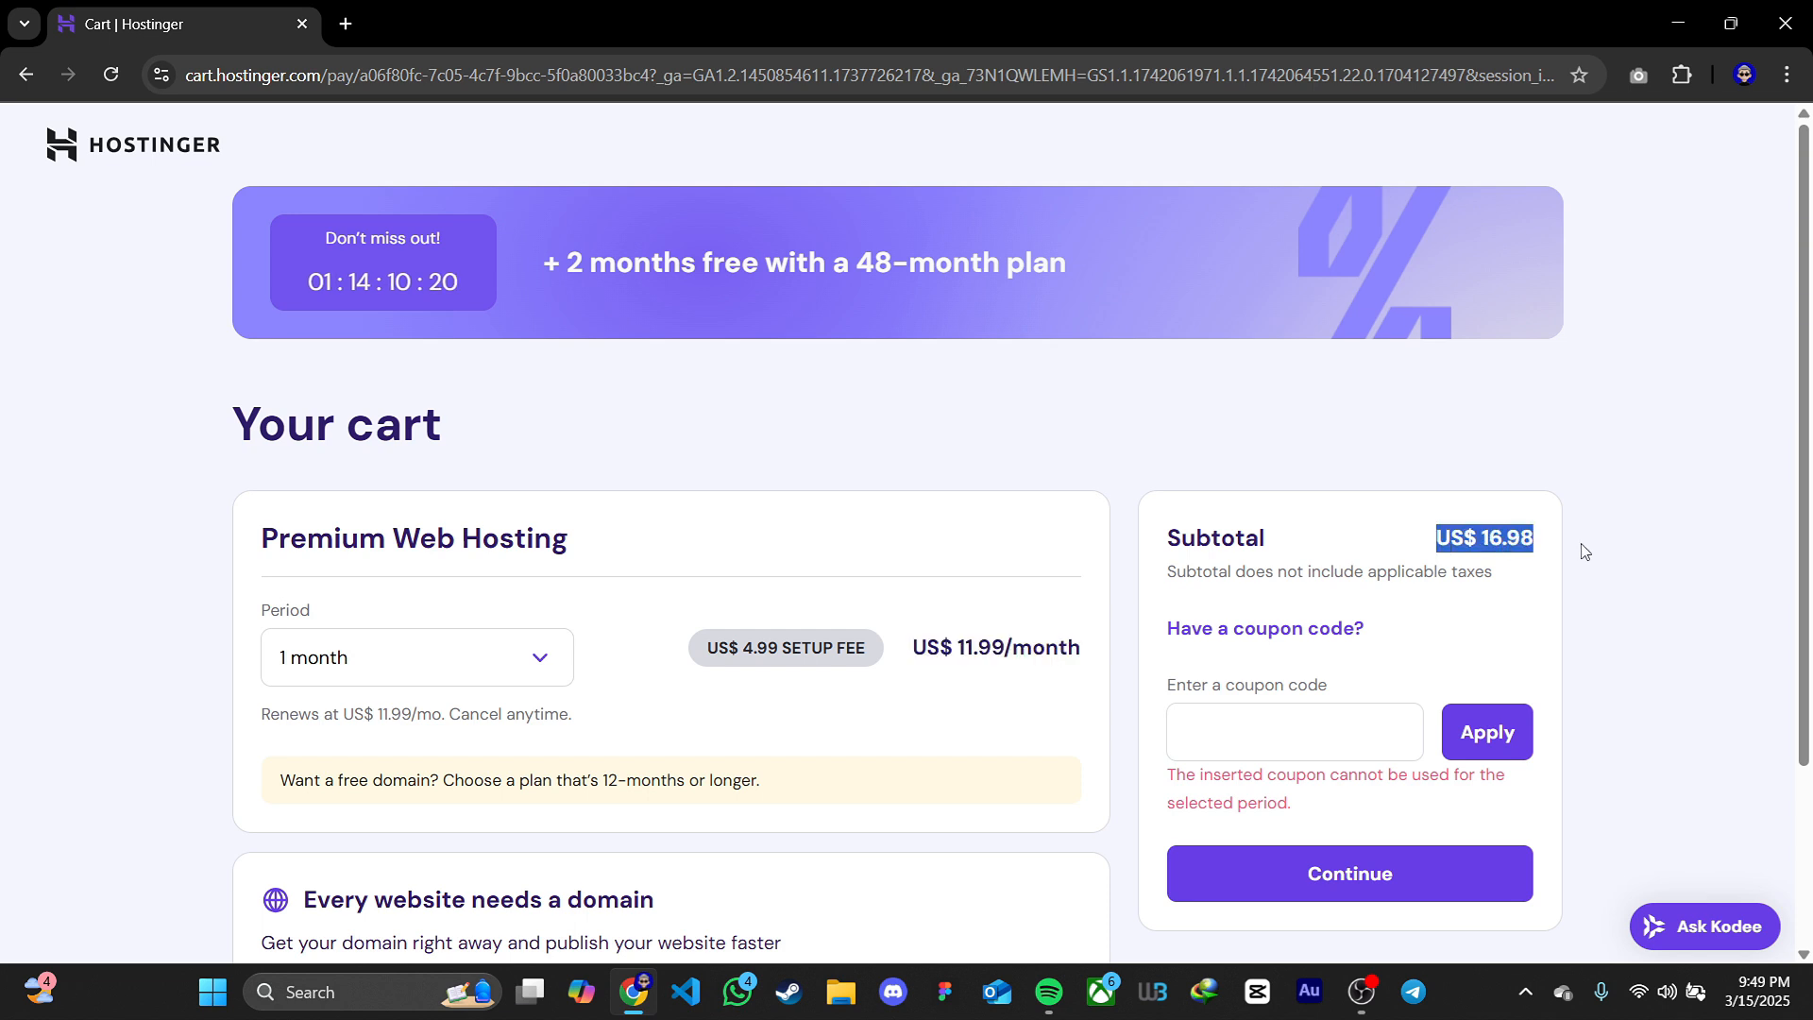
click(1582, 550)
click(531, 657)
click(491, 774)
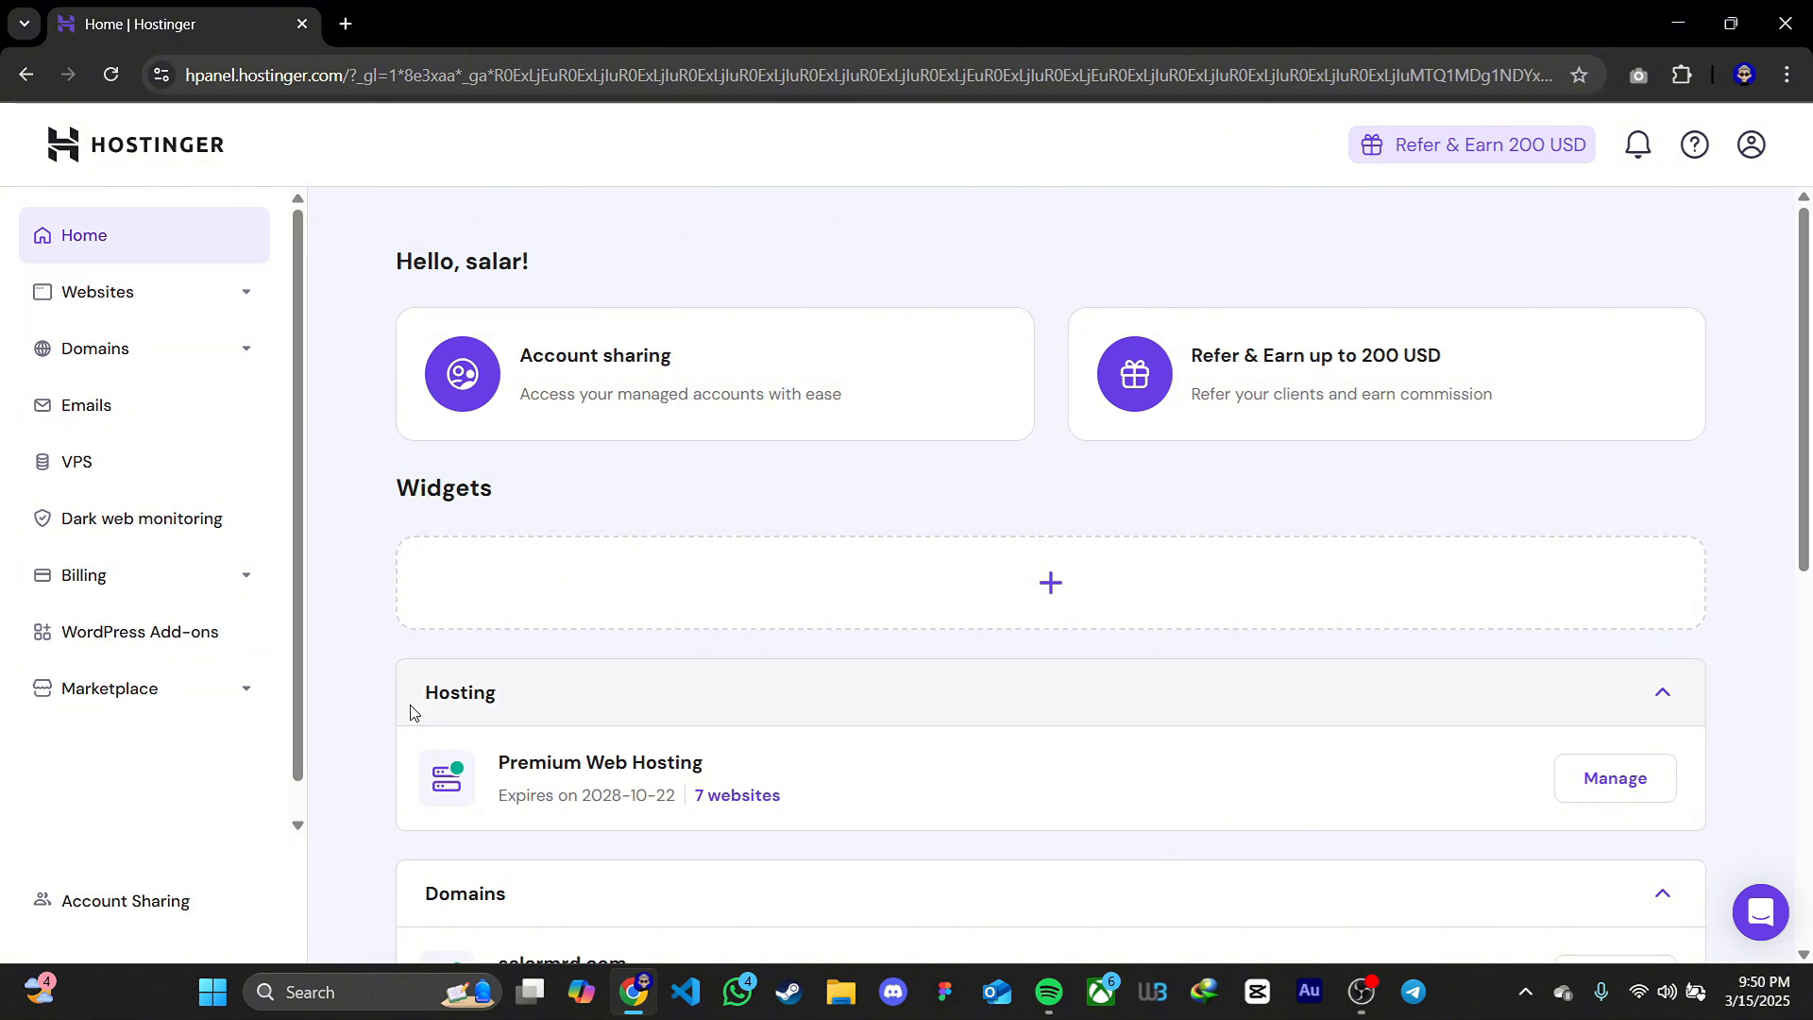
Search for a new domain named techbysalar in the account's domain checker
drag(425, 697, 491, 697)
click(491, 697)
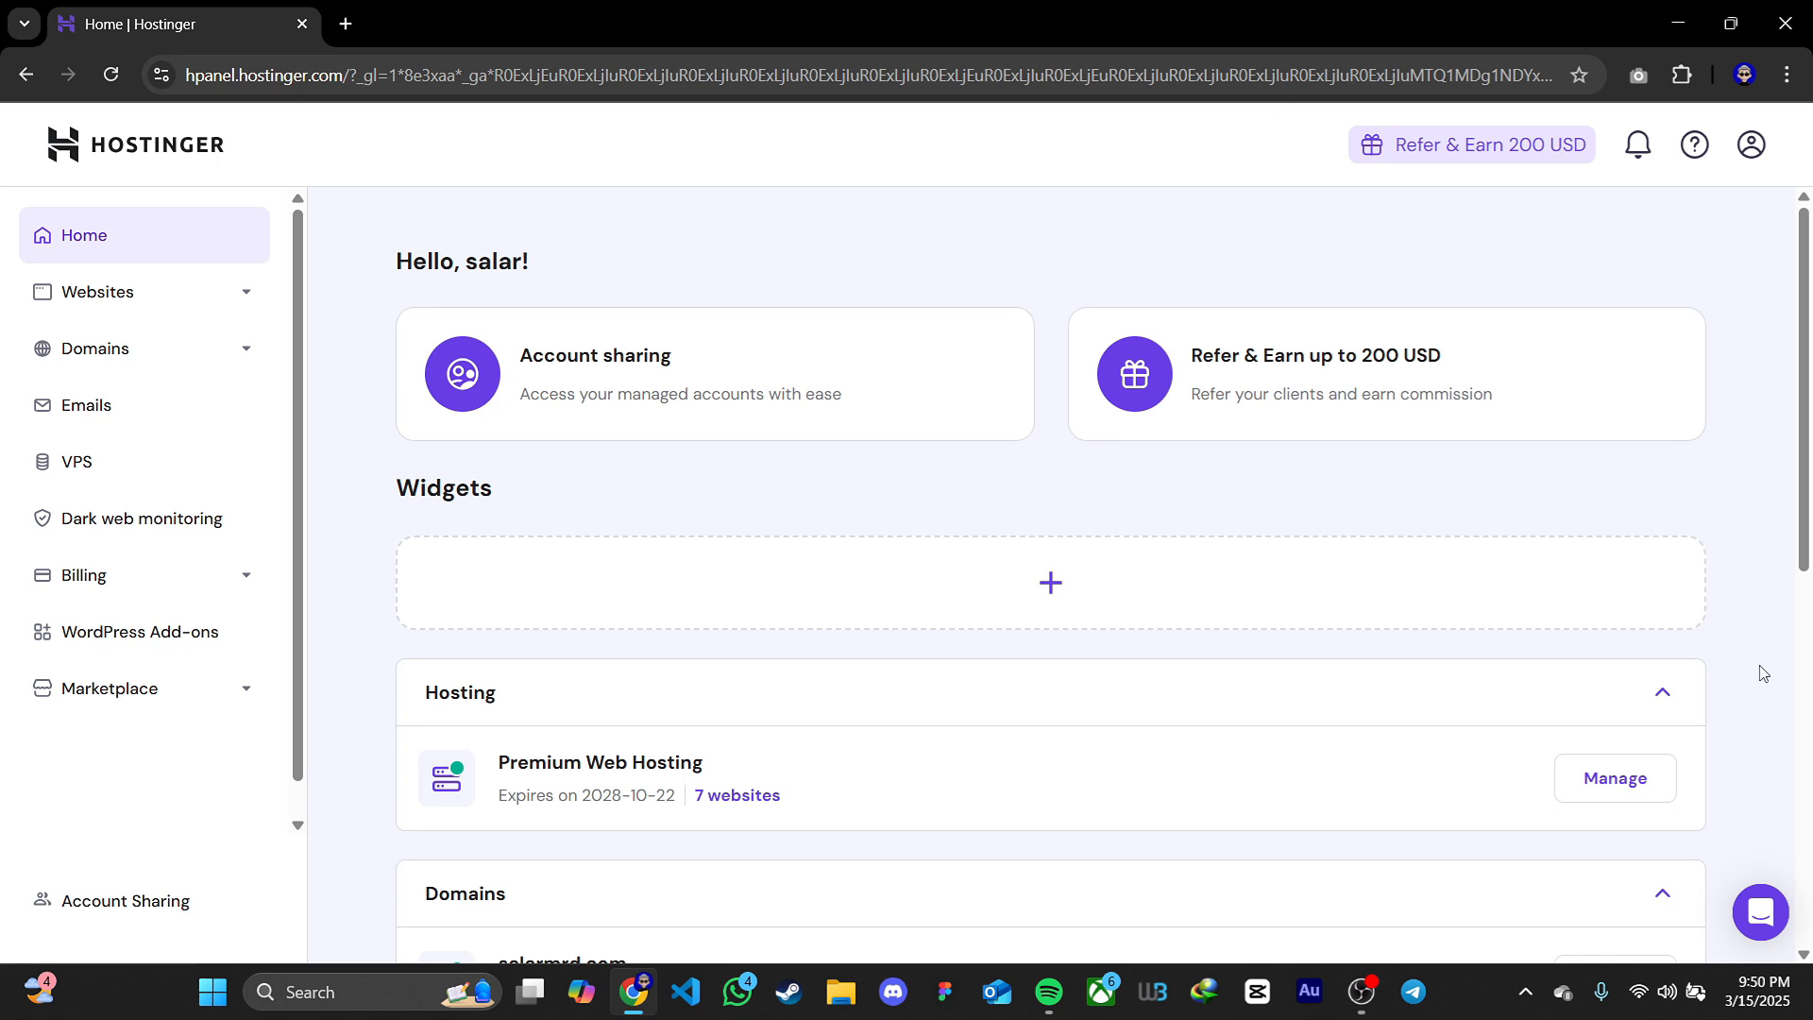
click(233, 354)
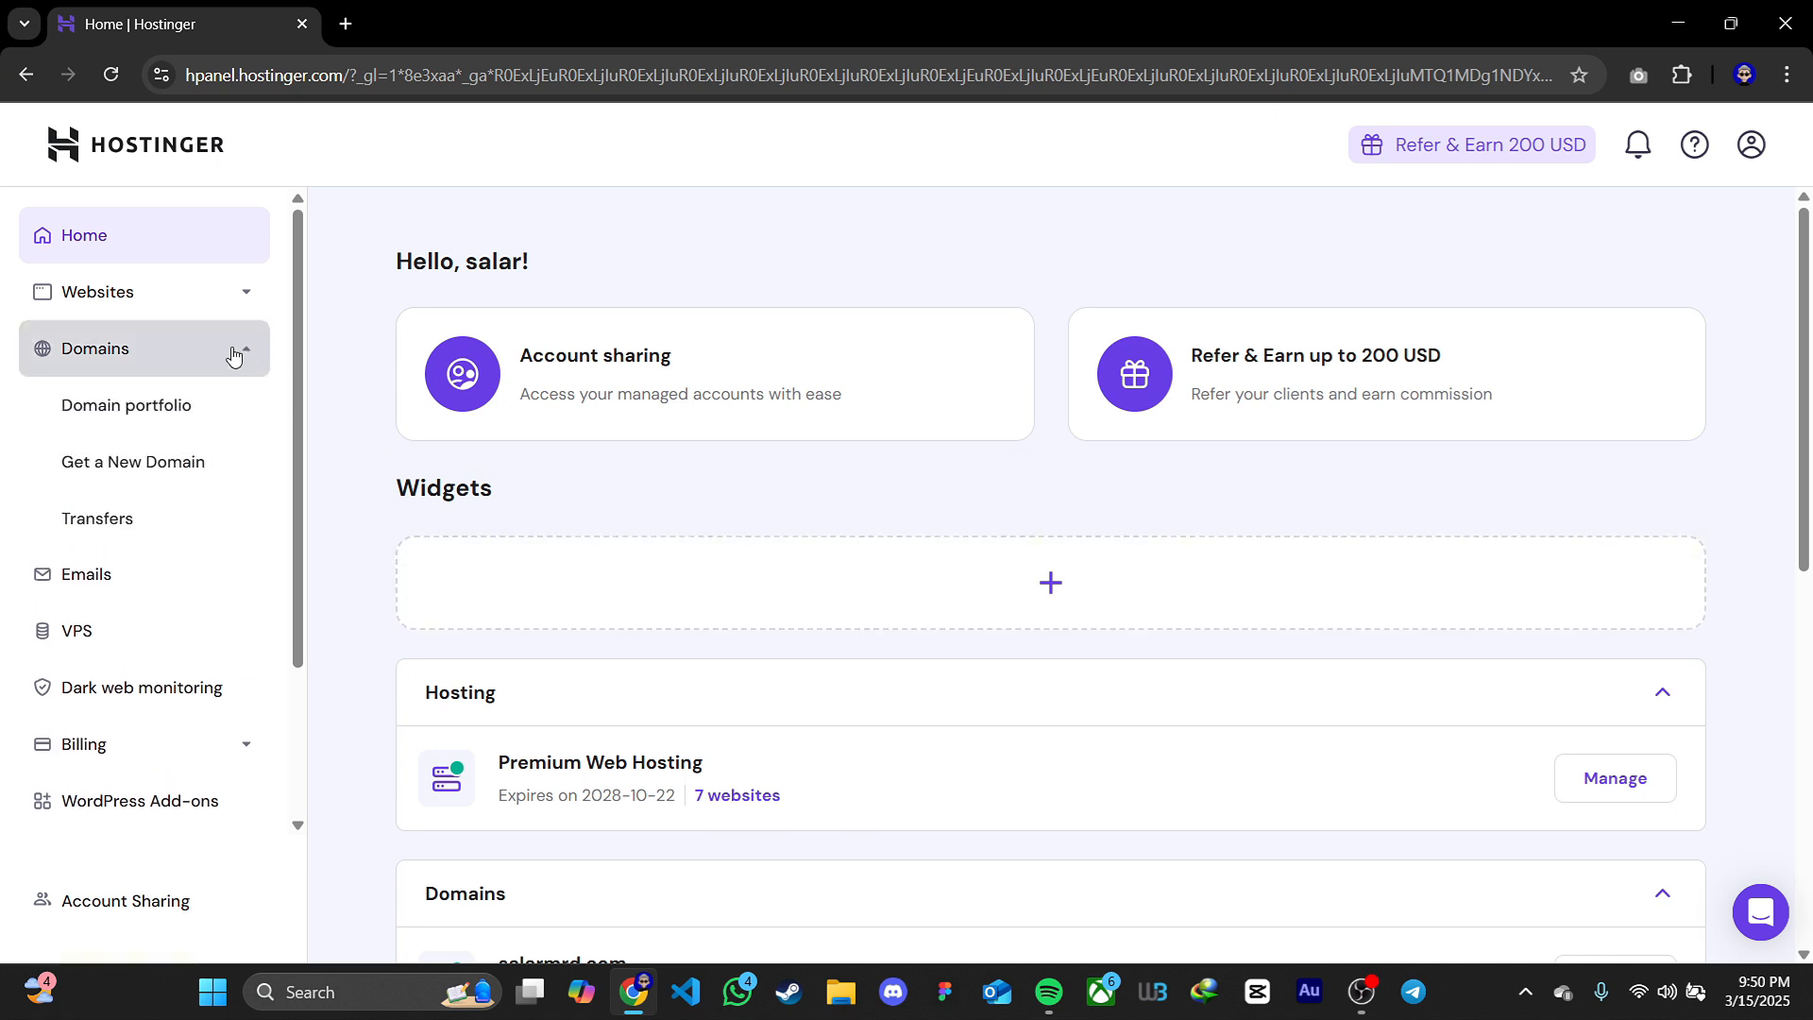
click(192, 483)
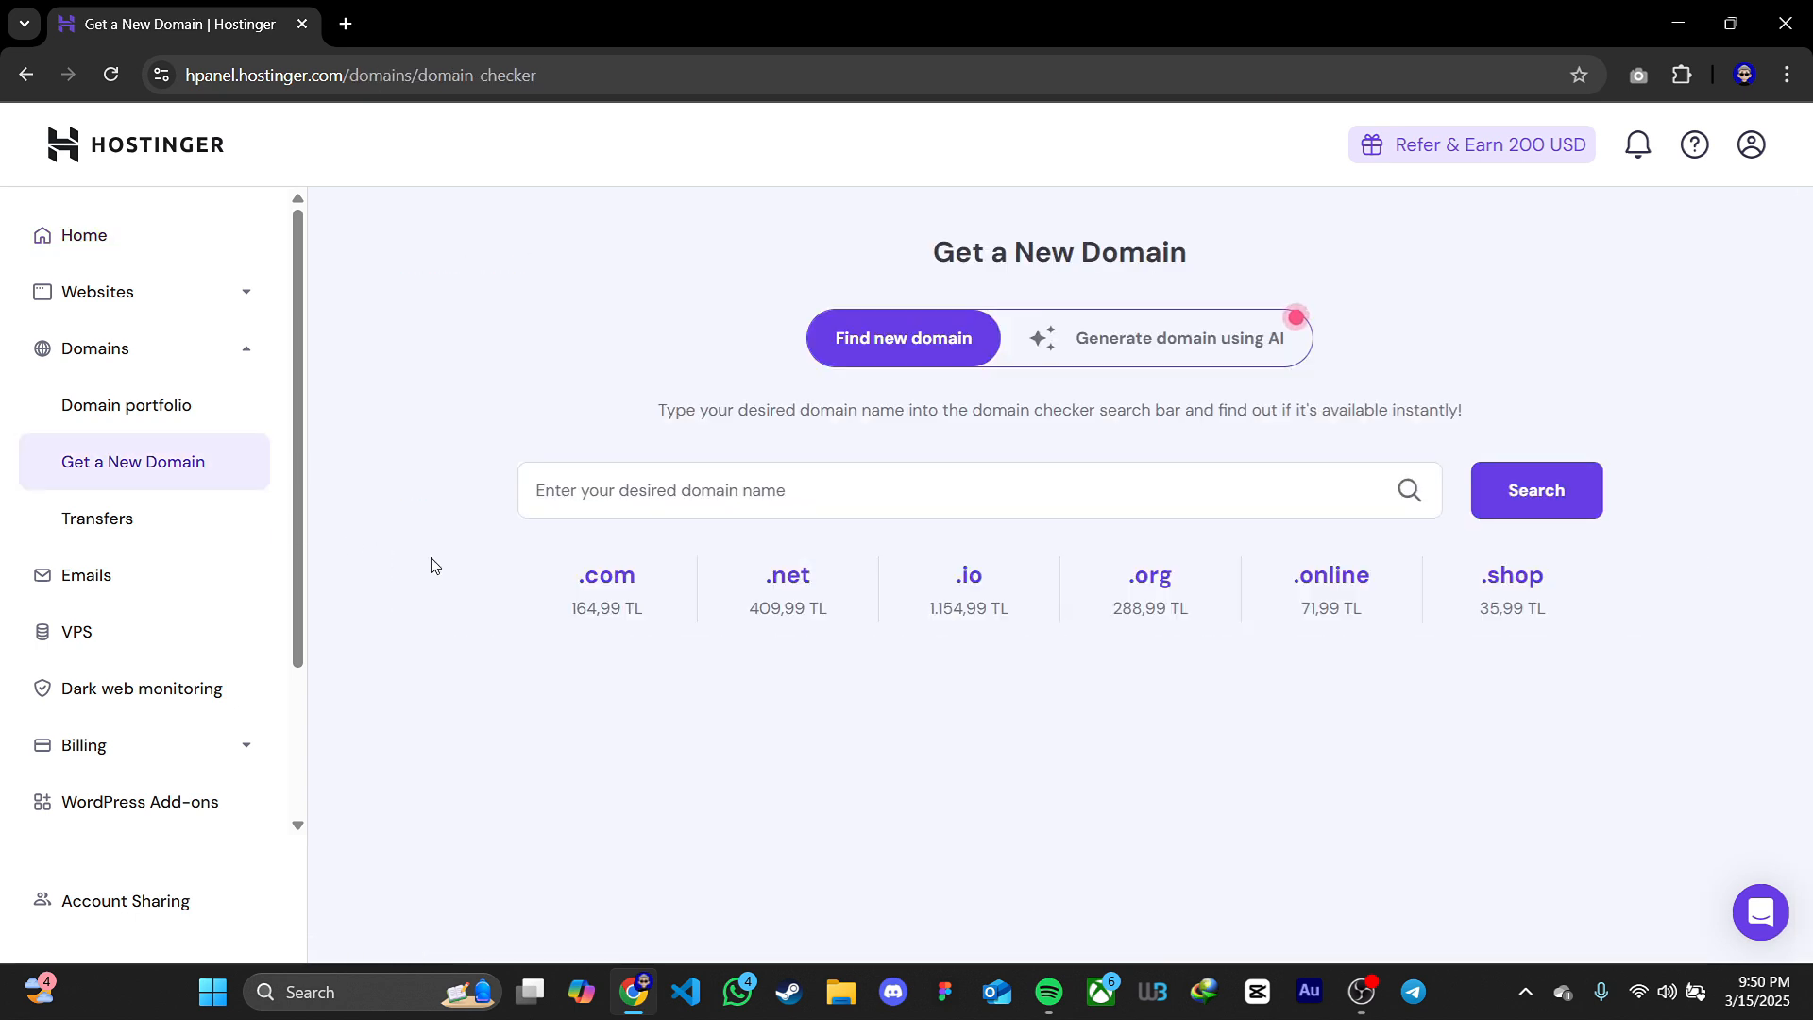
click(891, 491)
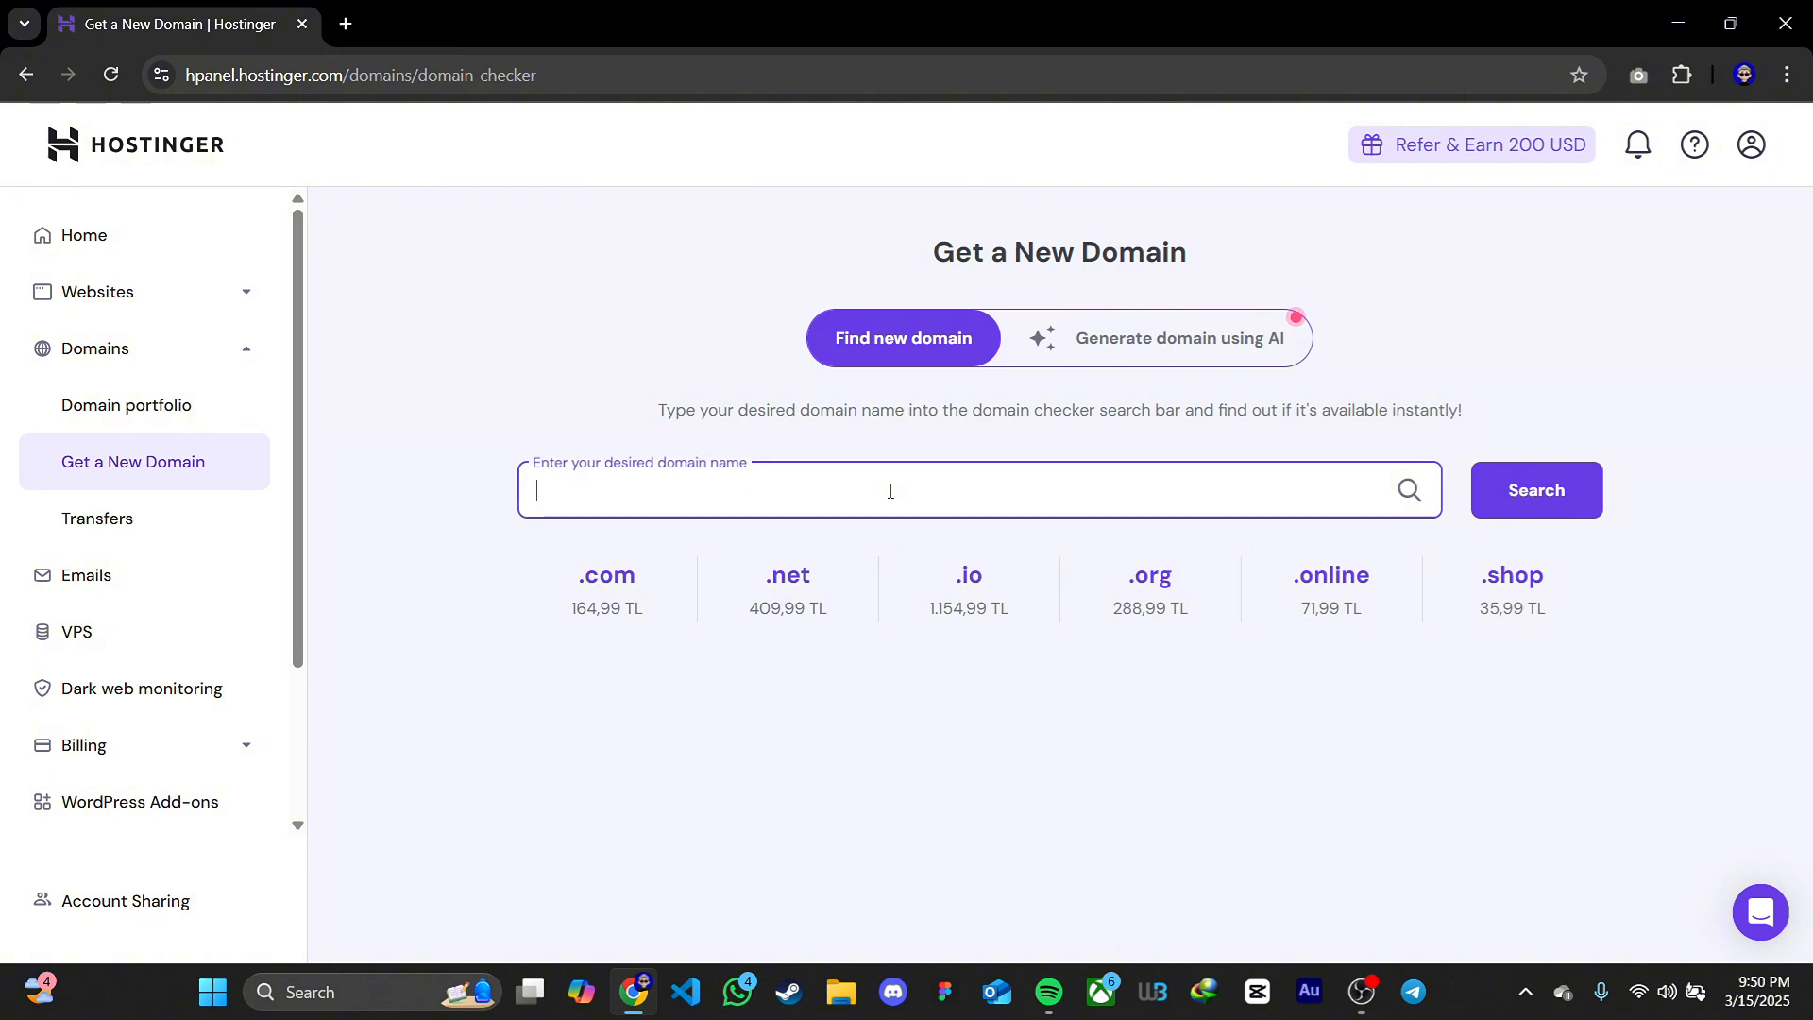
text(techbysalar)
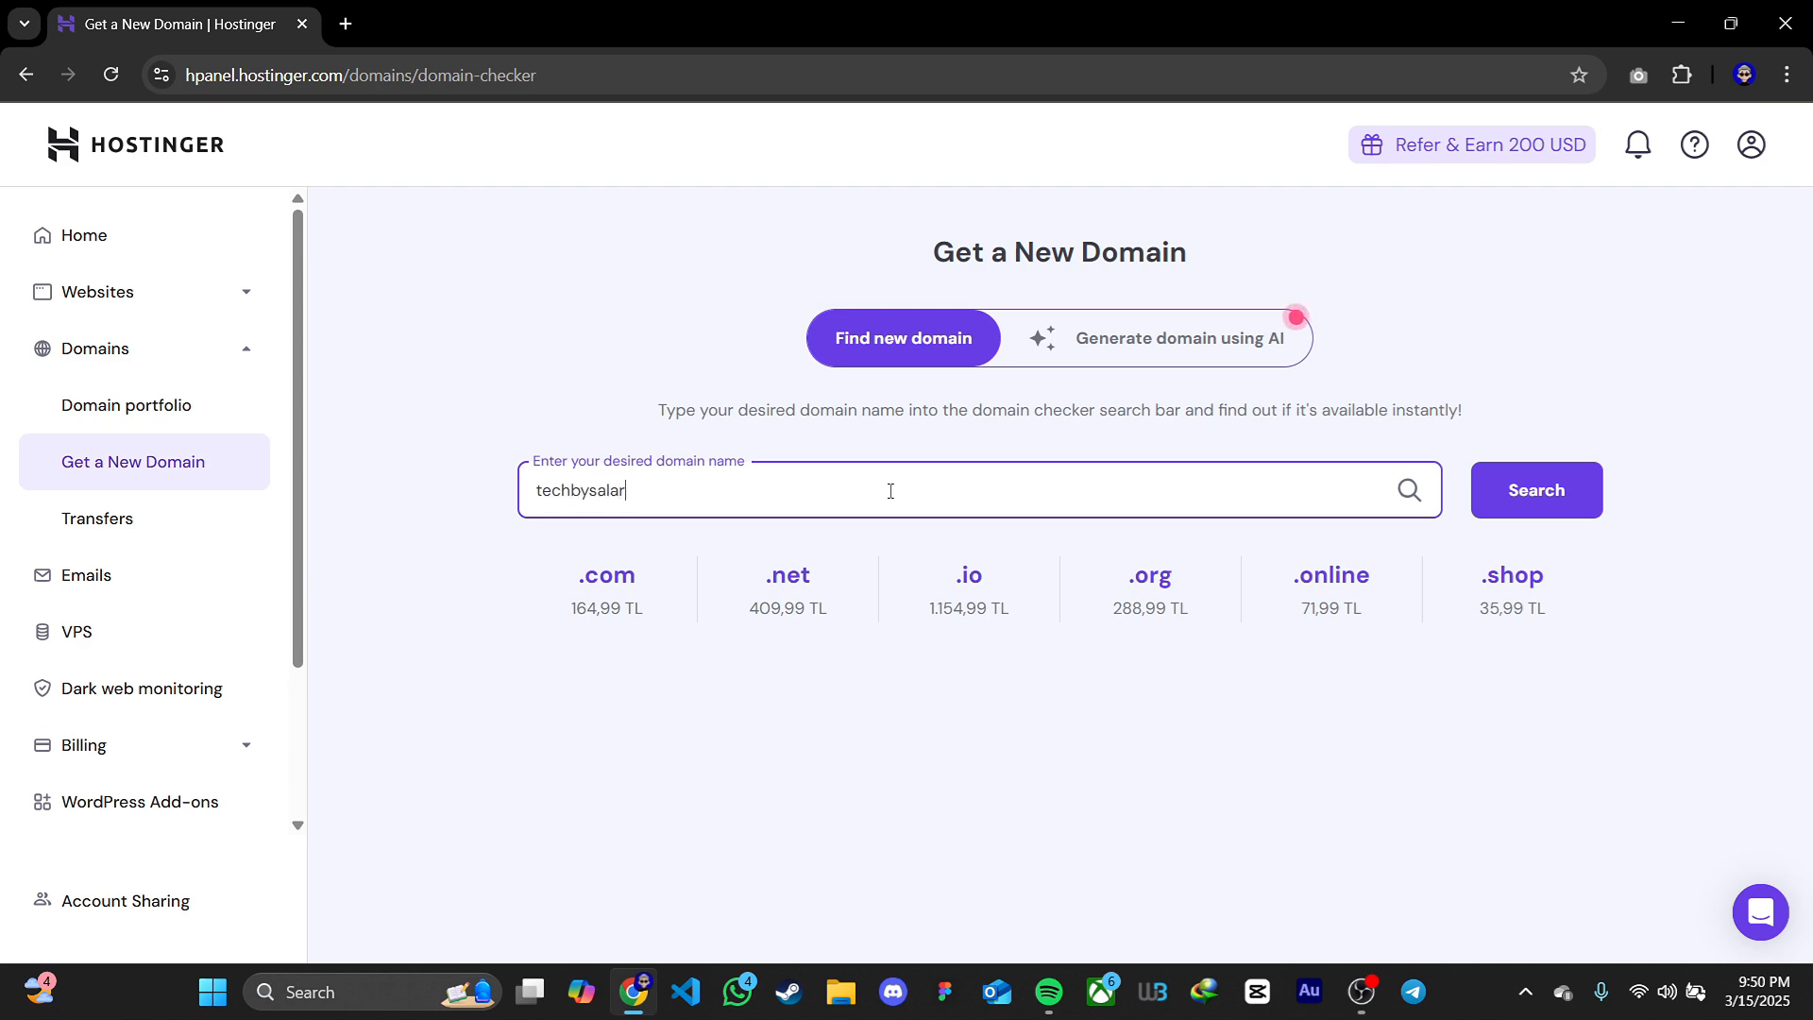
key(Return)
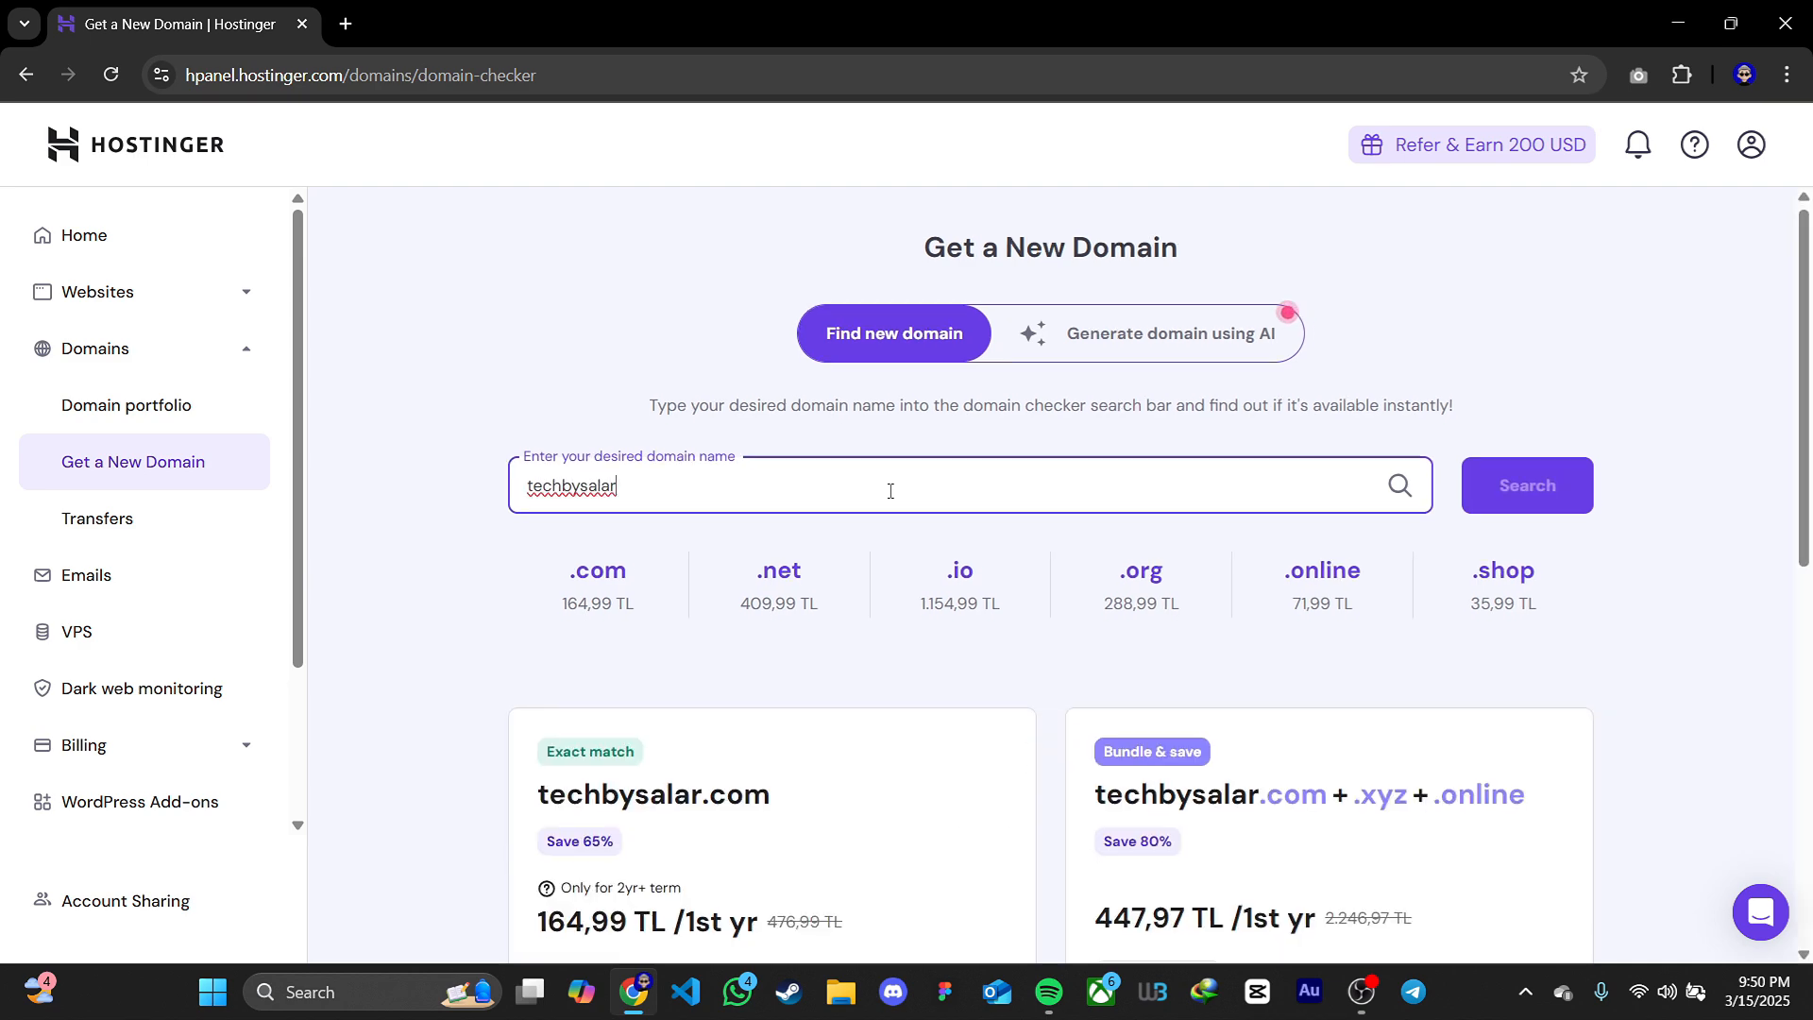
Buy the techbysalar.site domain for 1 year using the saved payment method
scroll(902, 491, down, 4)
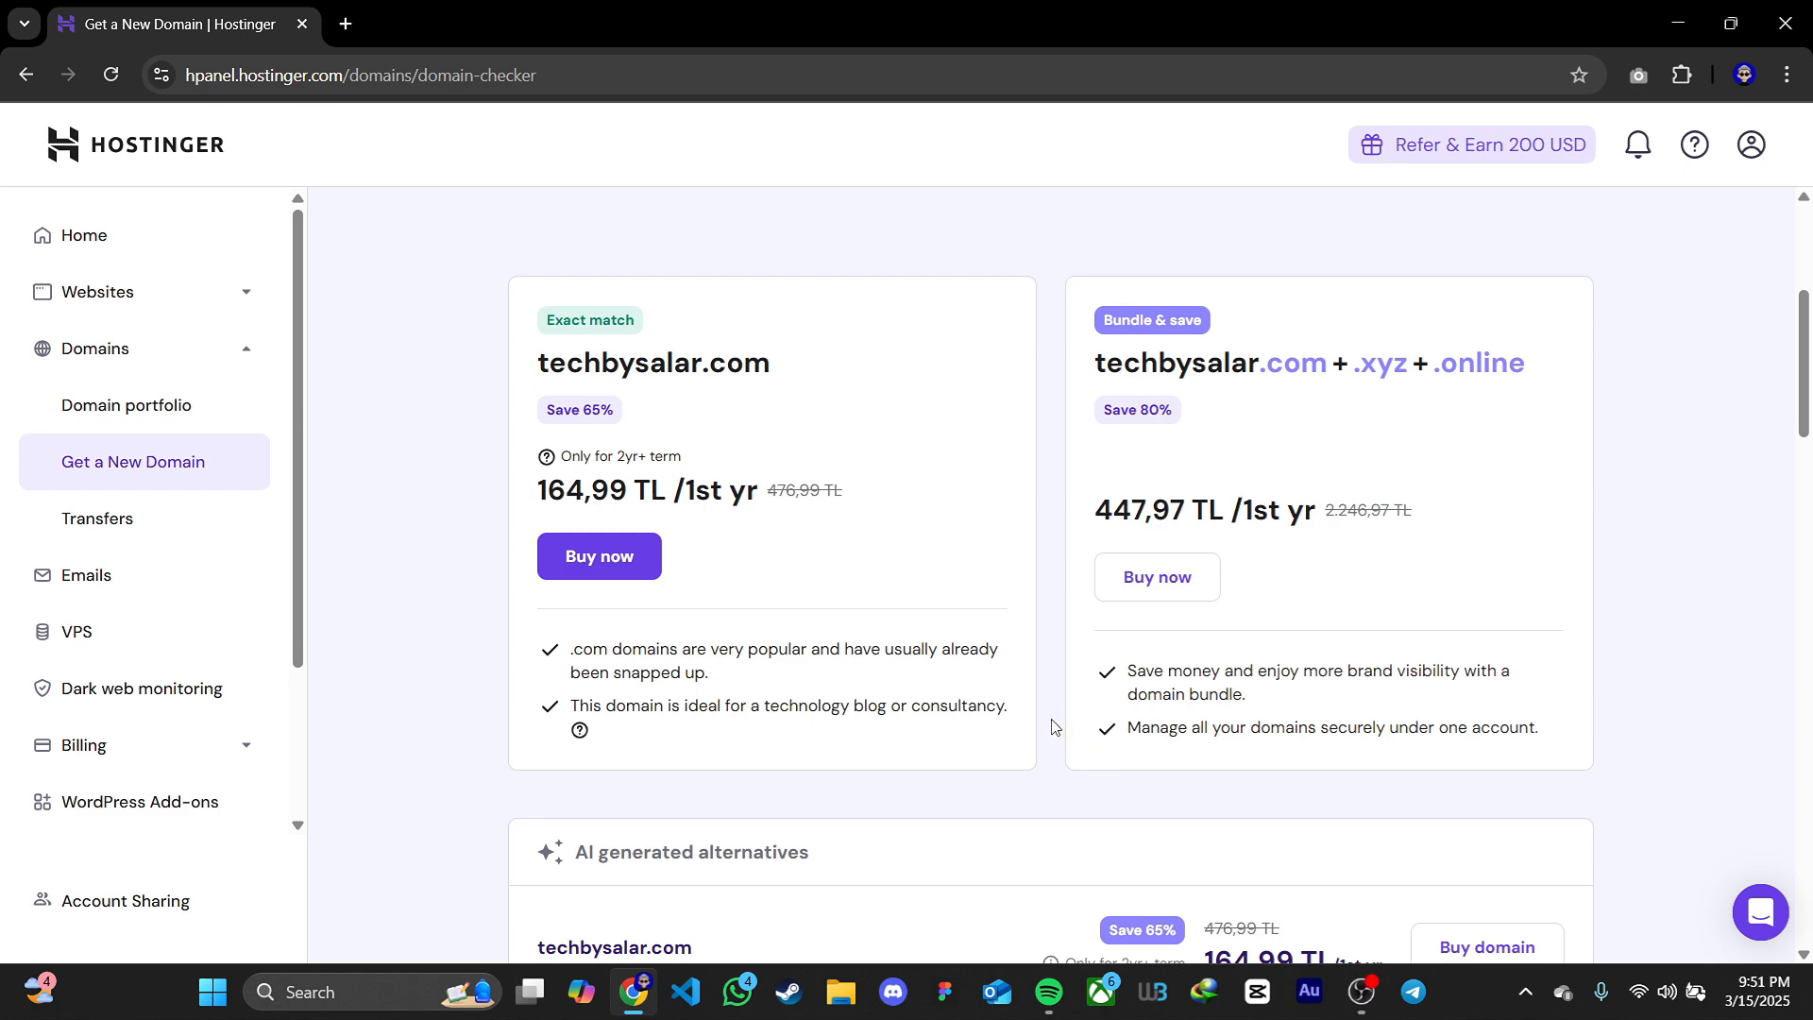
scroll(1053, 727, down, 8)
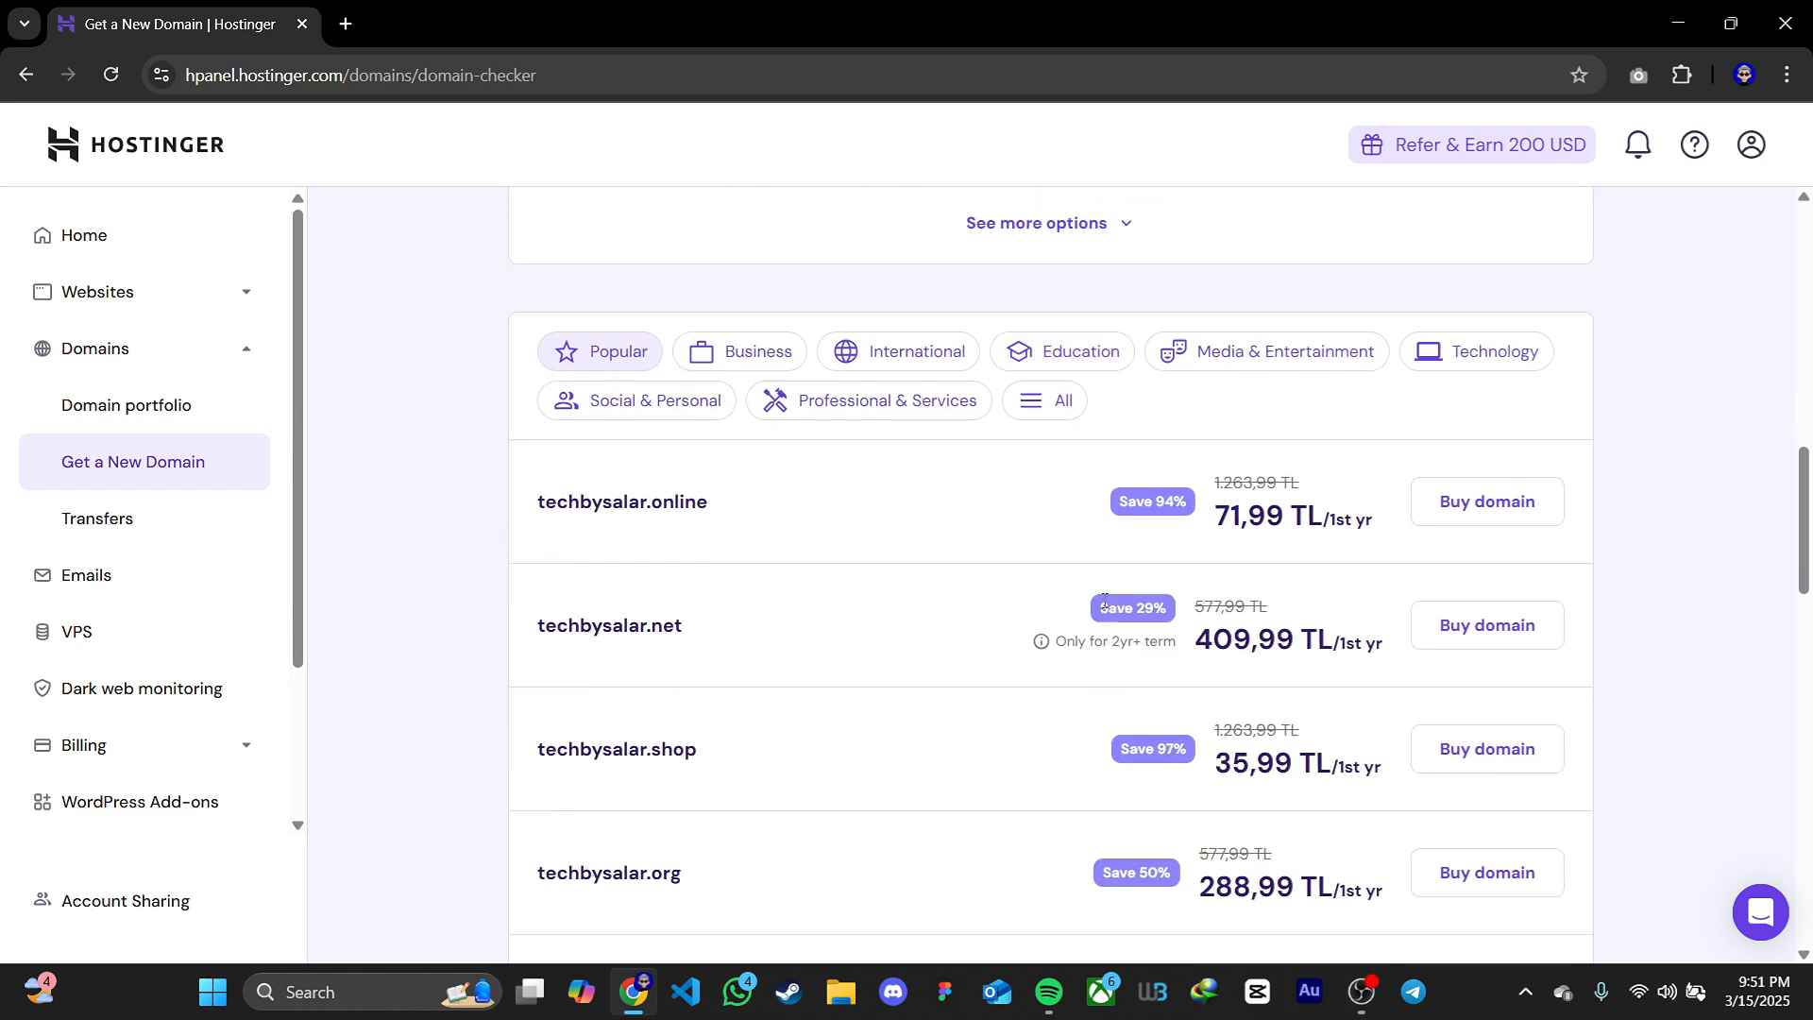
scroll(1106, 604, down, 3)
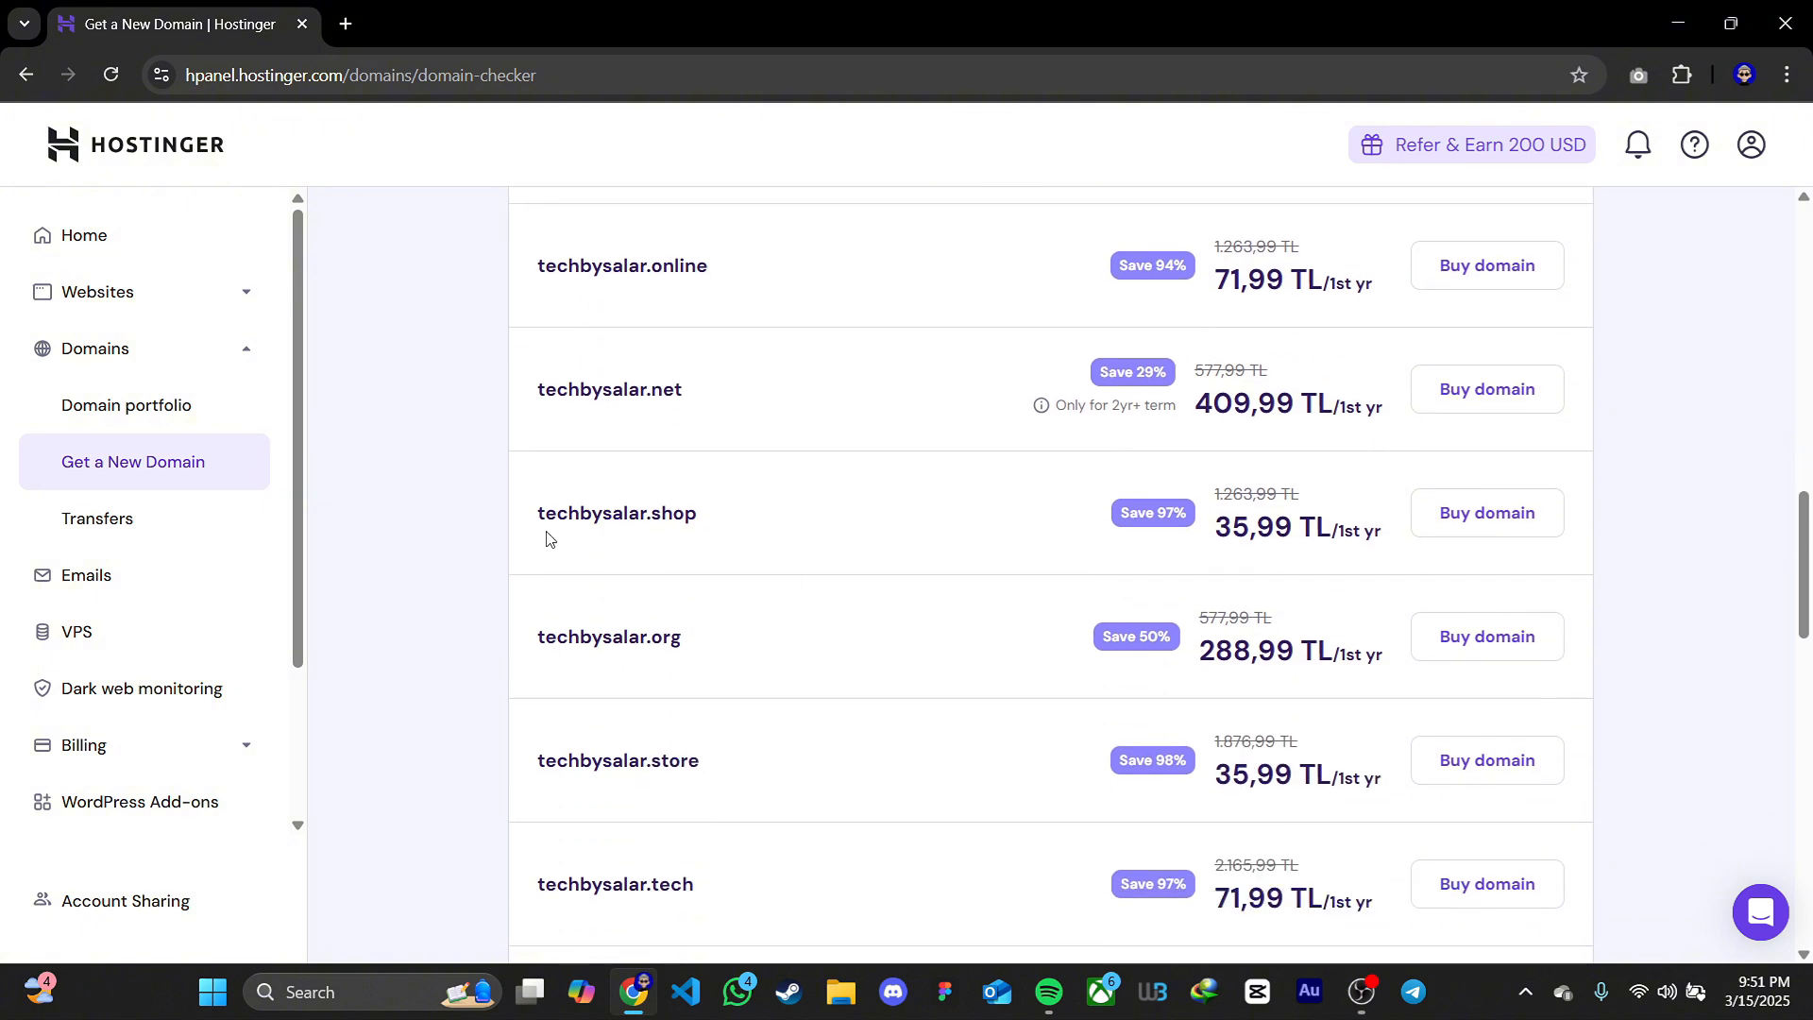
scroll(709, 613, down, 5)
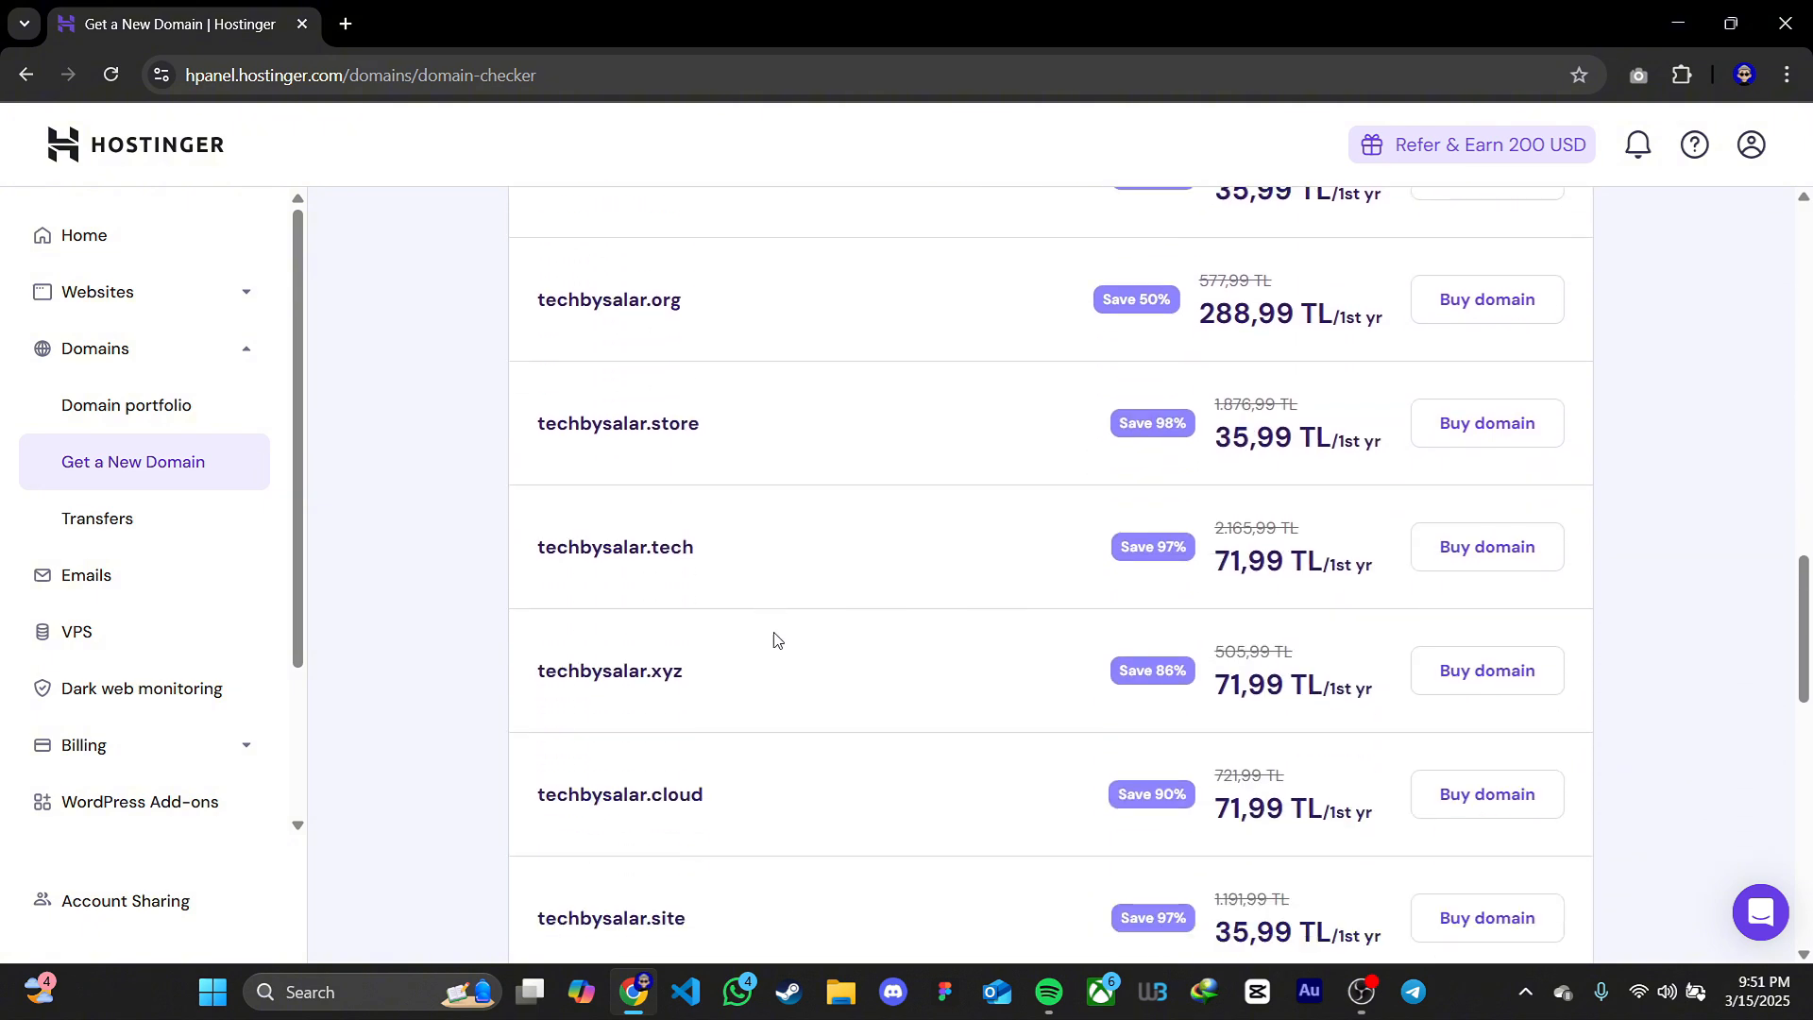
scroll(823, 639, down, 1)
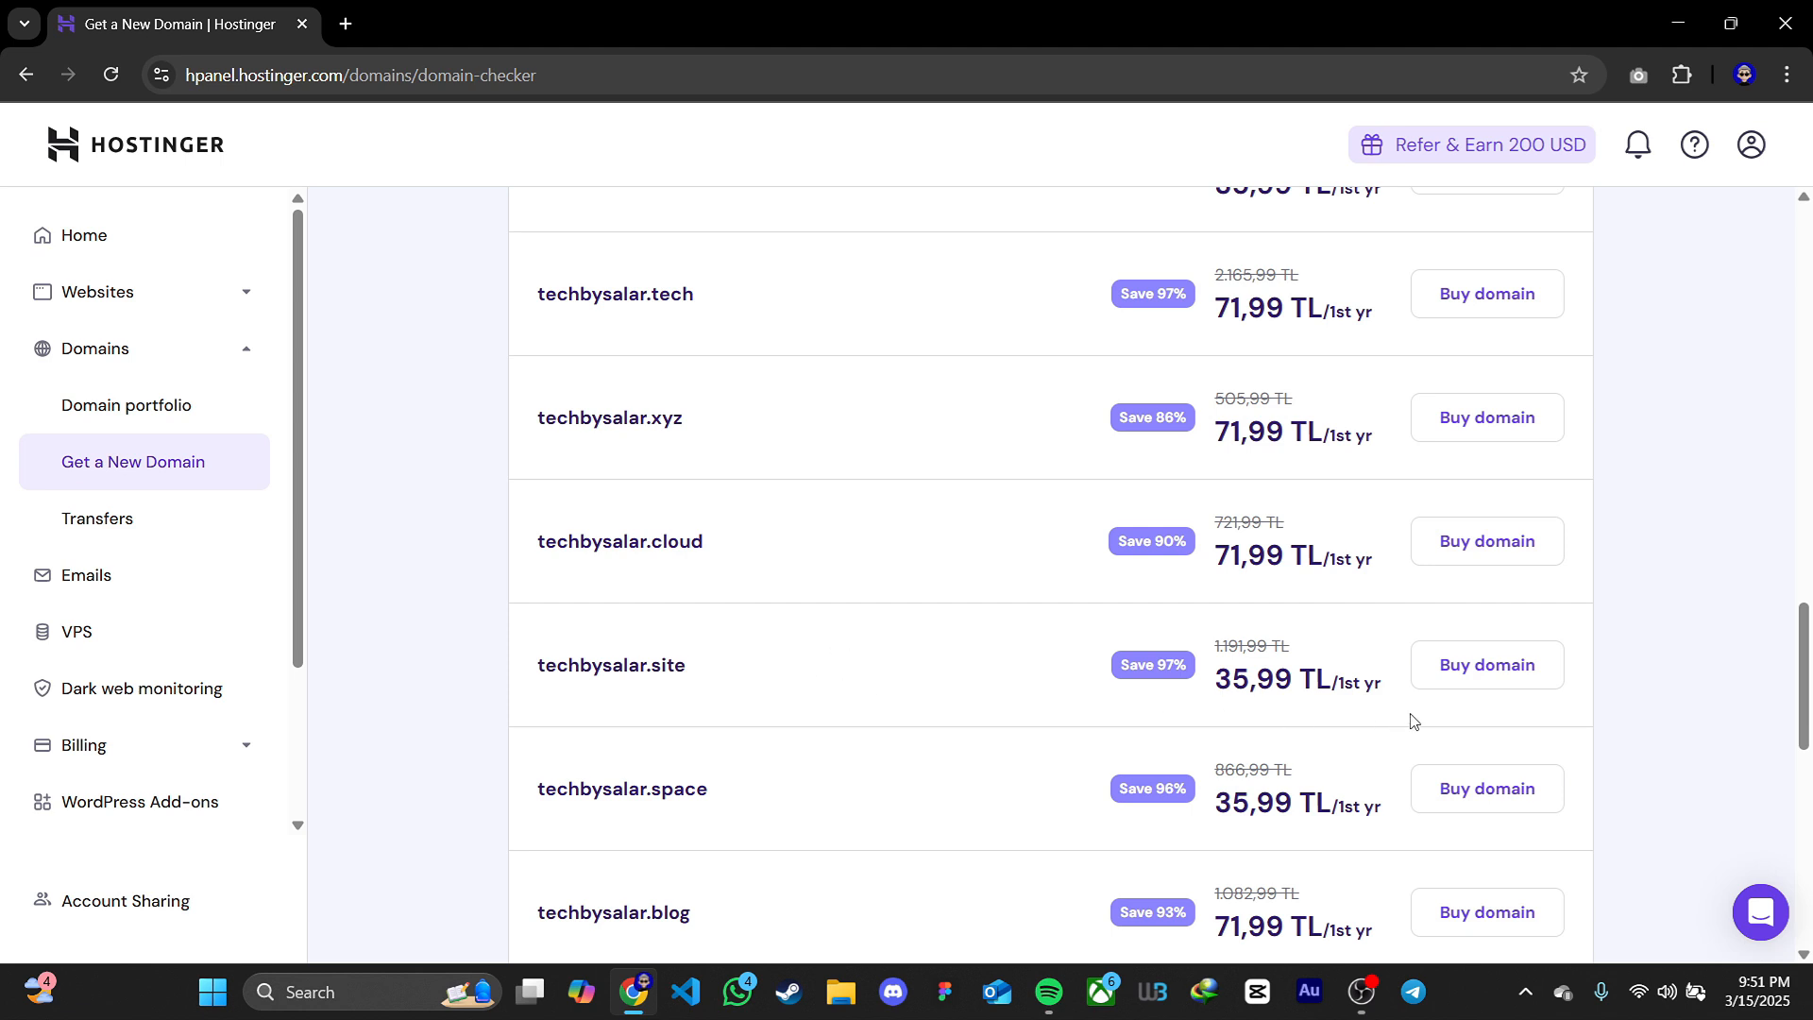
click(1467, 676)
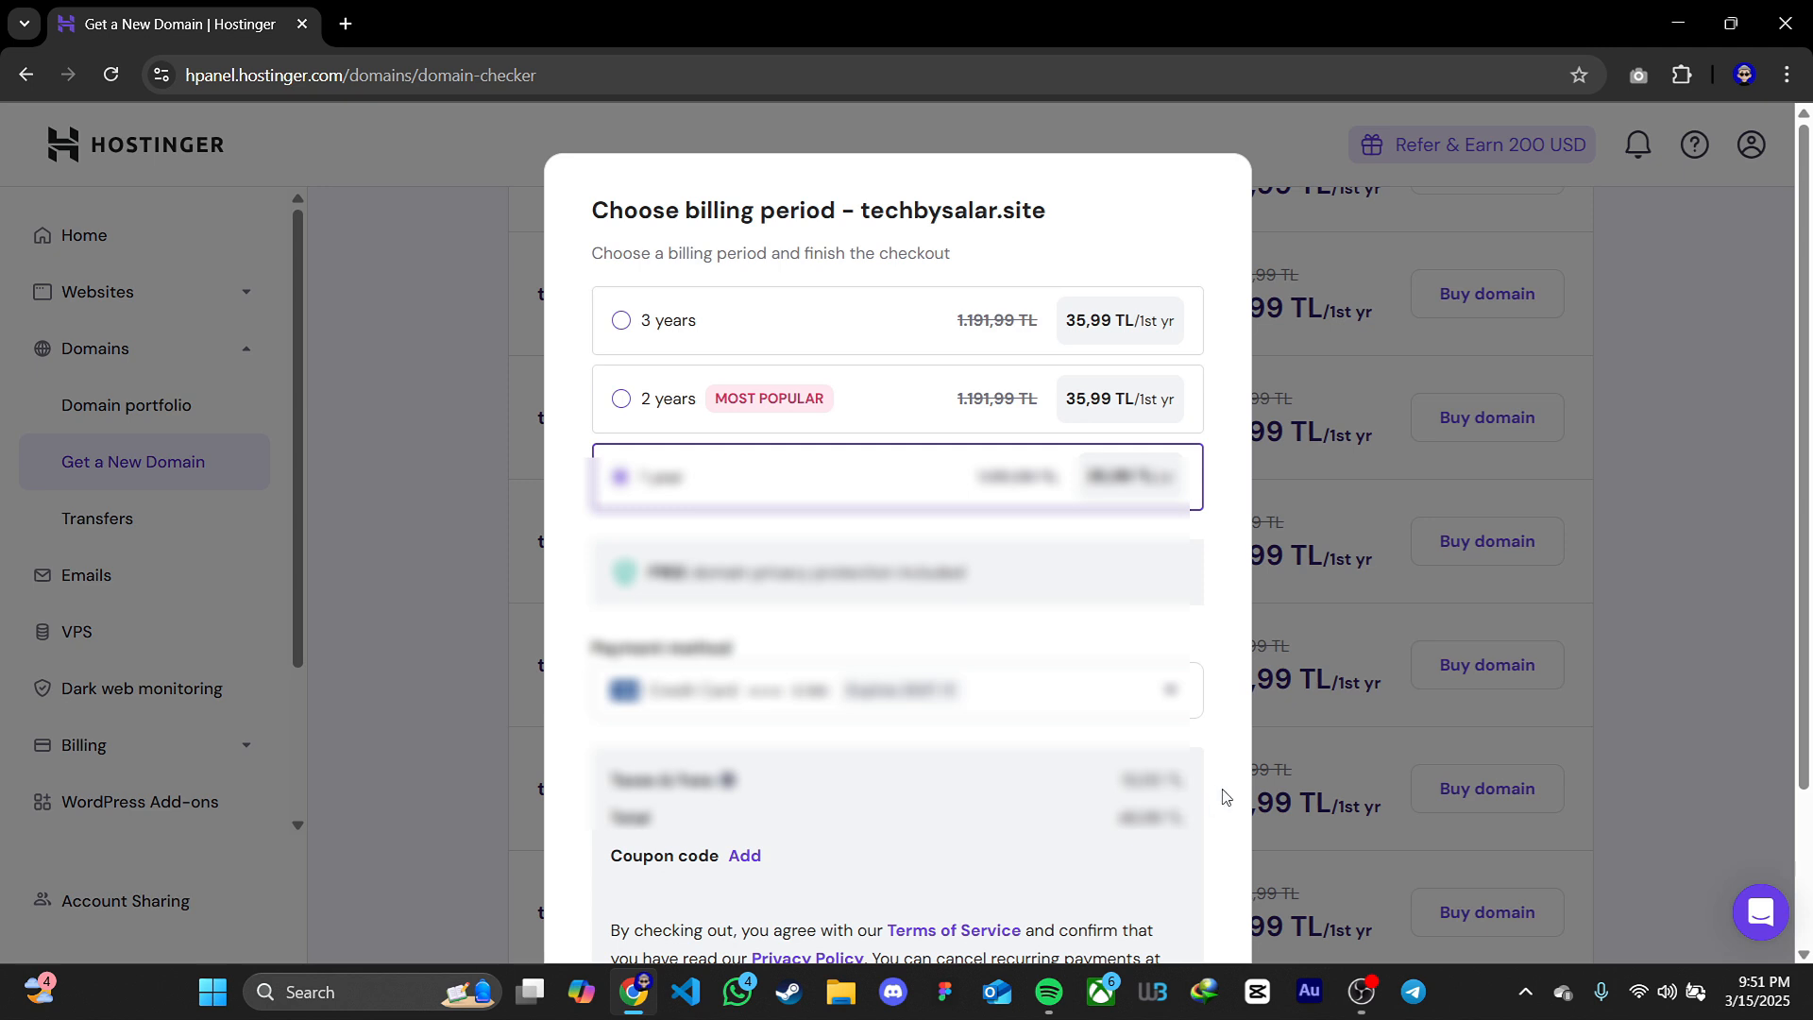
scroll(1225, 796, down, 2)
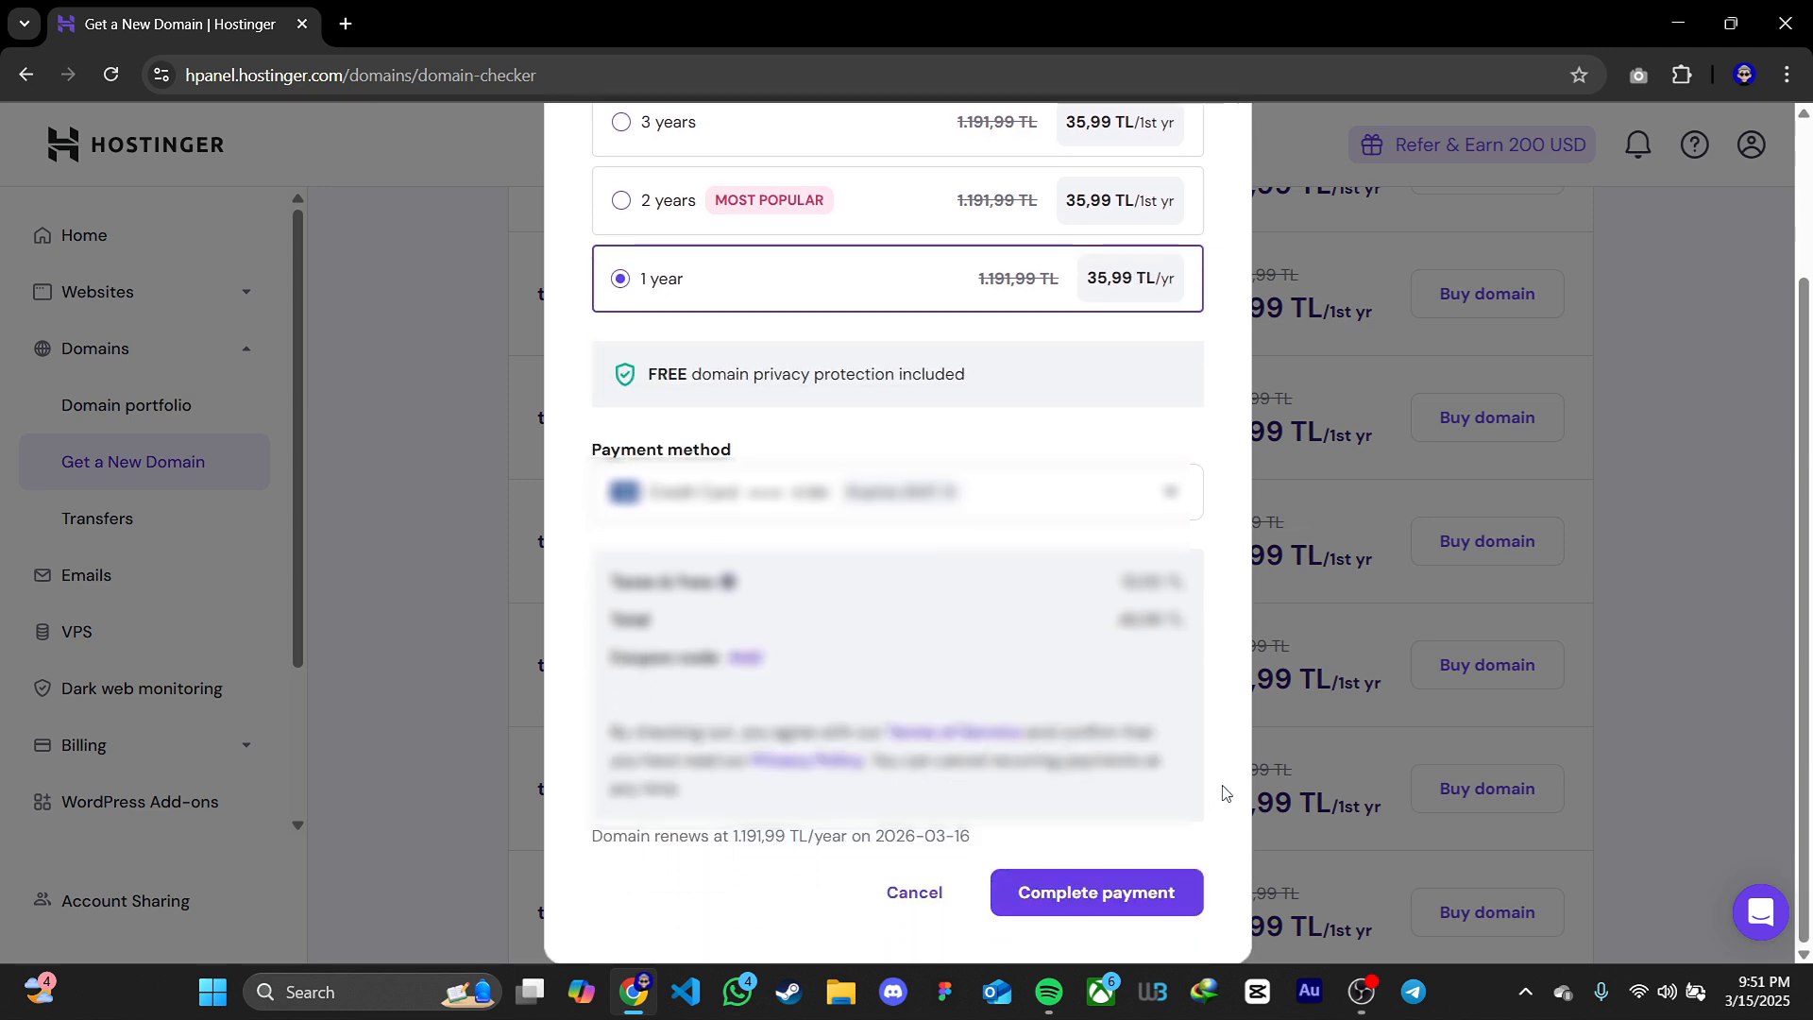
click(1118, 910)
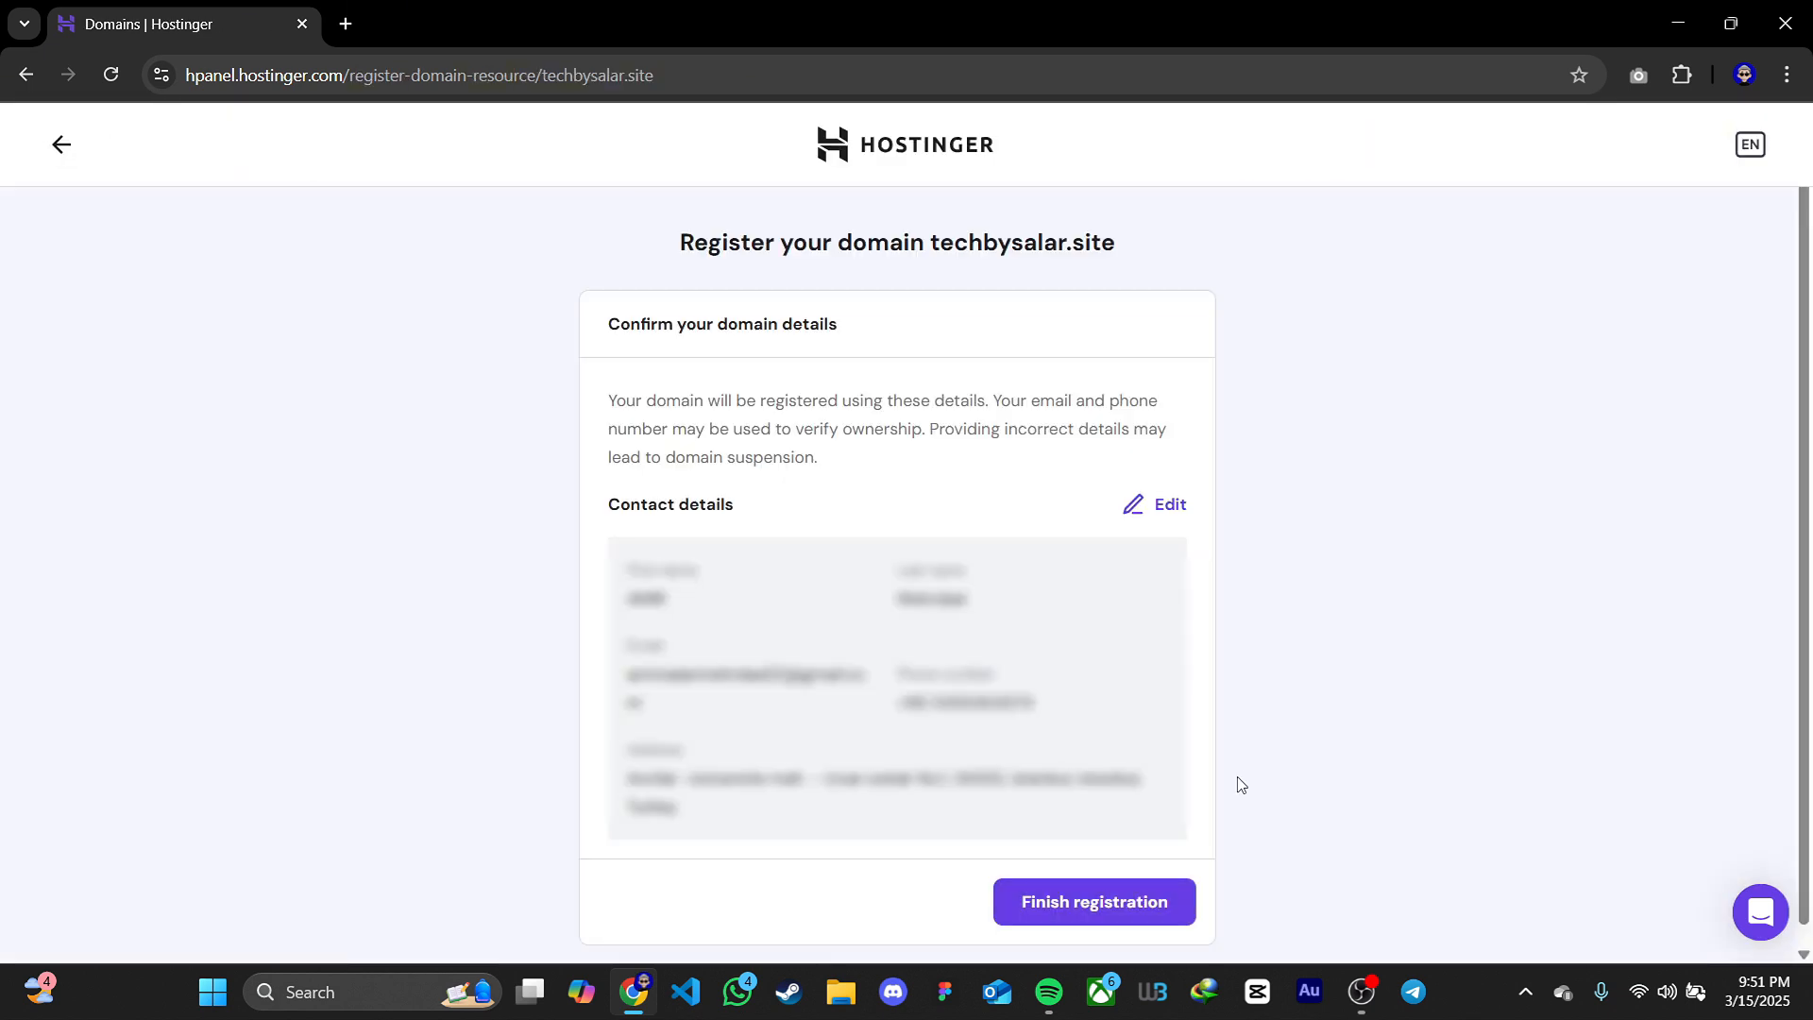
Finish registering techbysalar.site with the existing contact details and continue to the domain's overview
click(1138, 900)
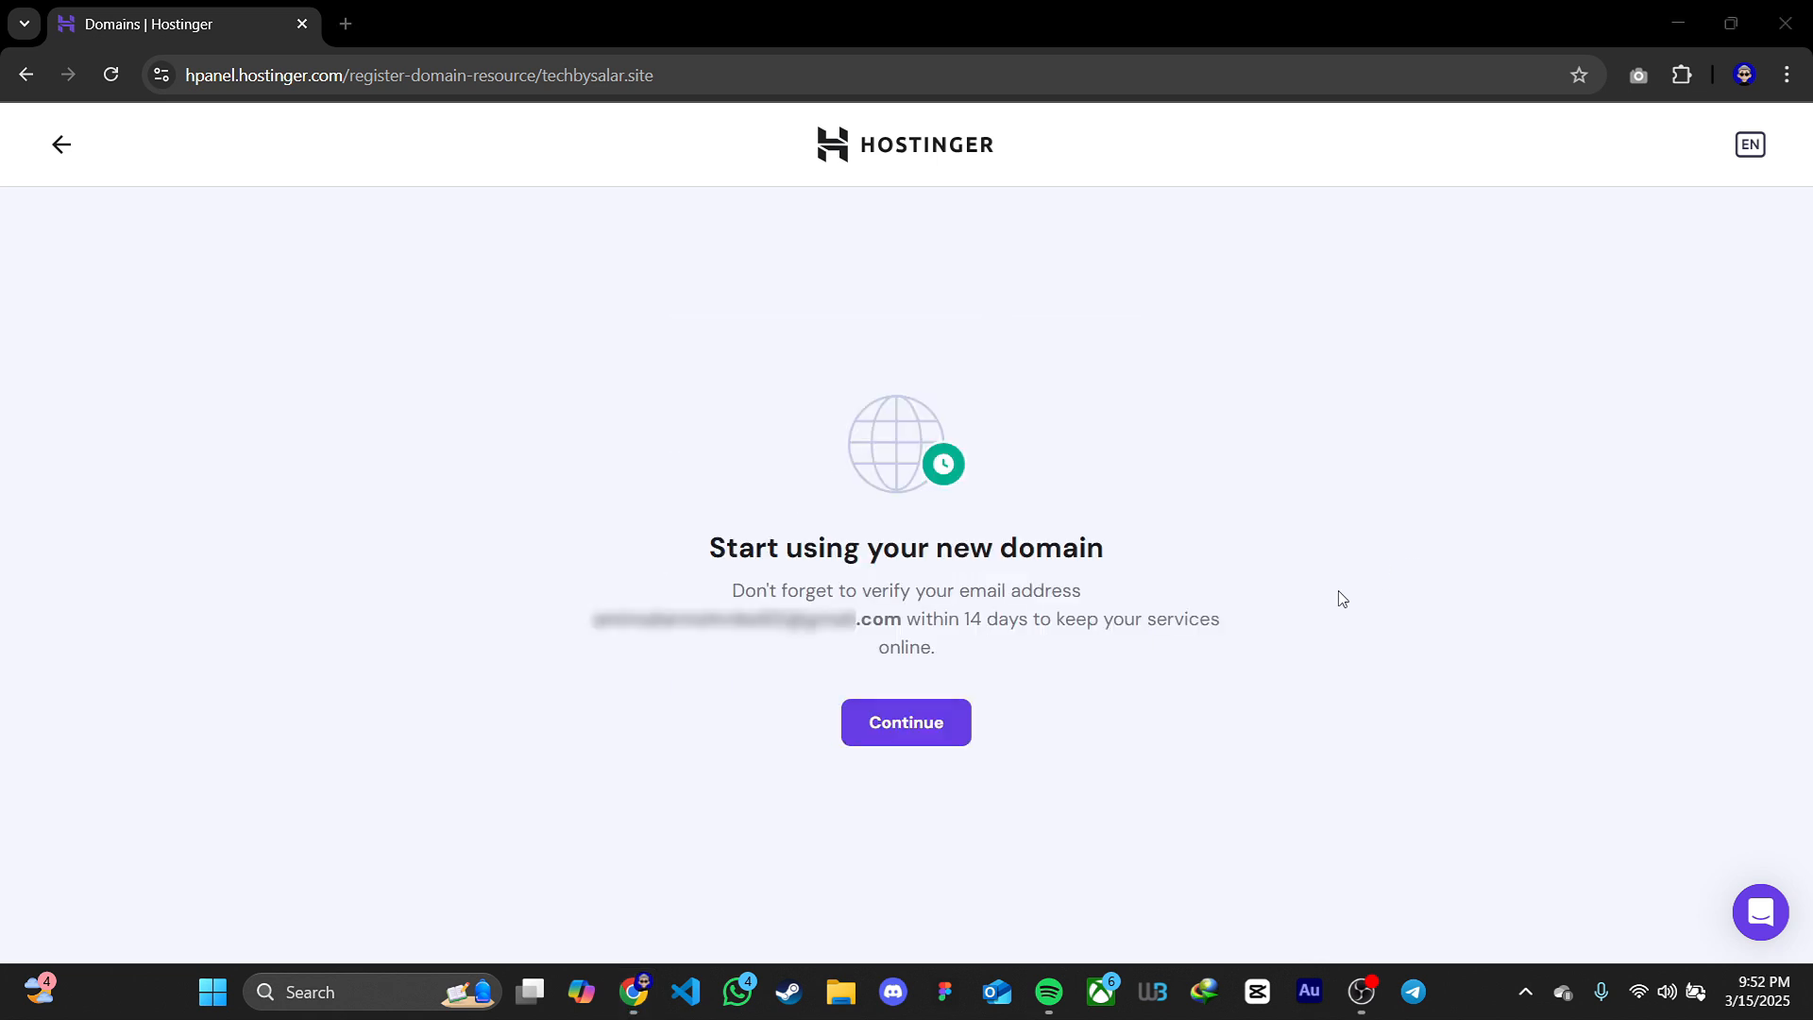
drag(708, 548, 1107, 552)
click(1107, 558)
click(927, 725)
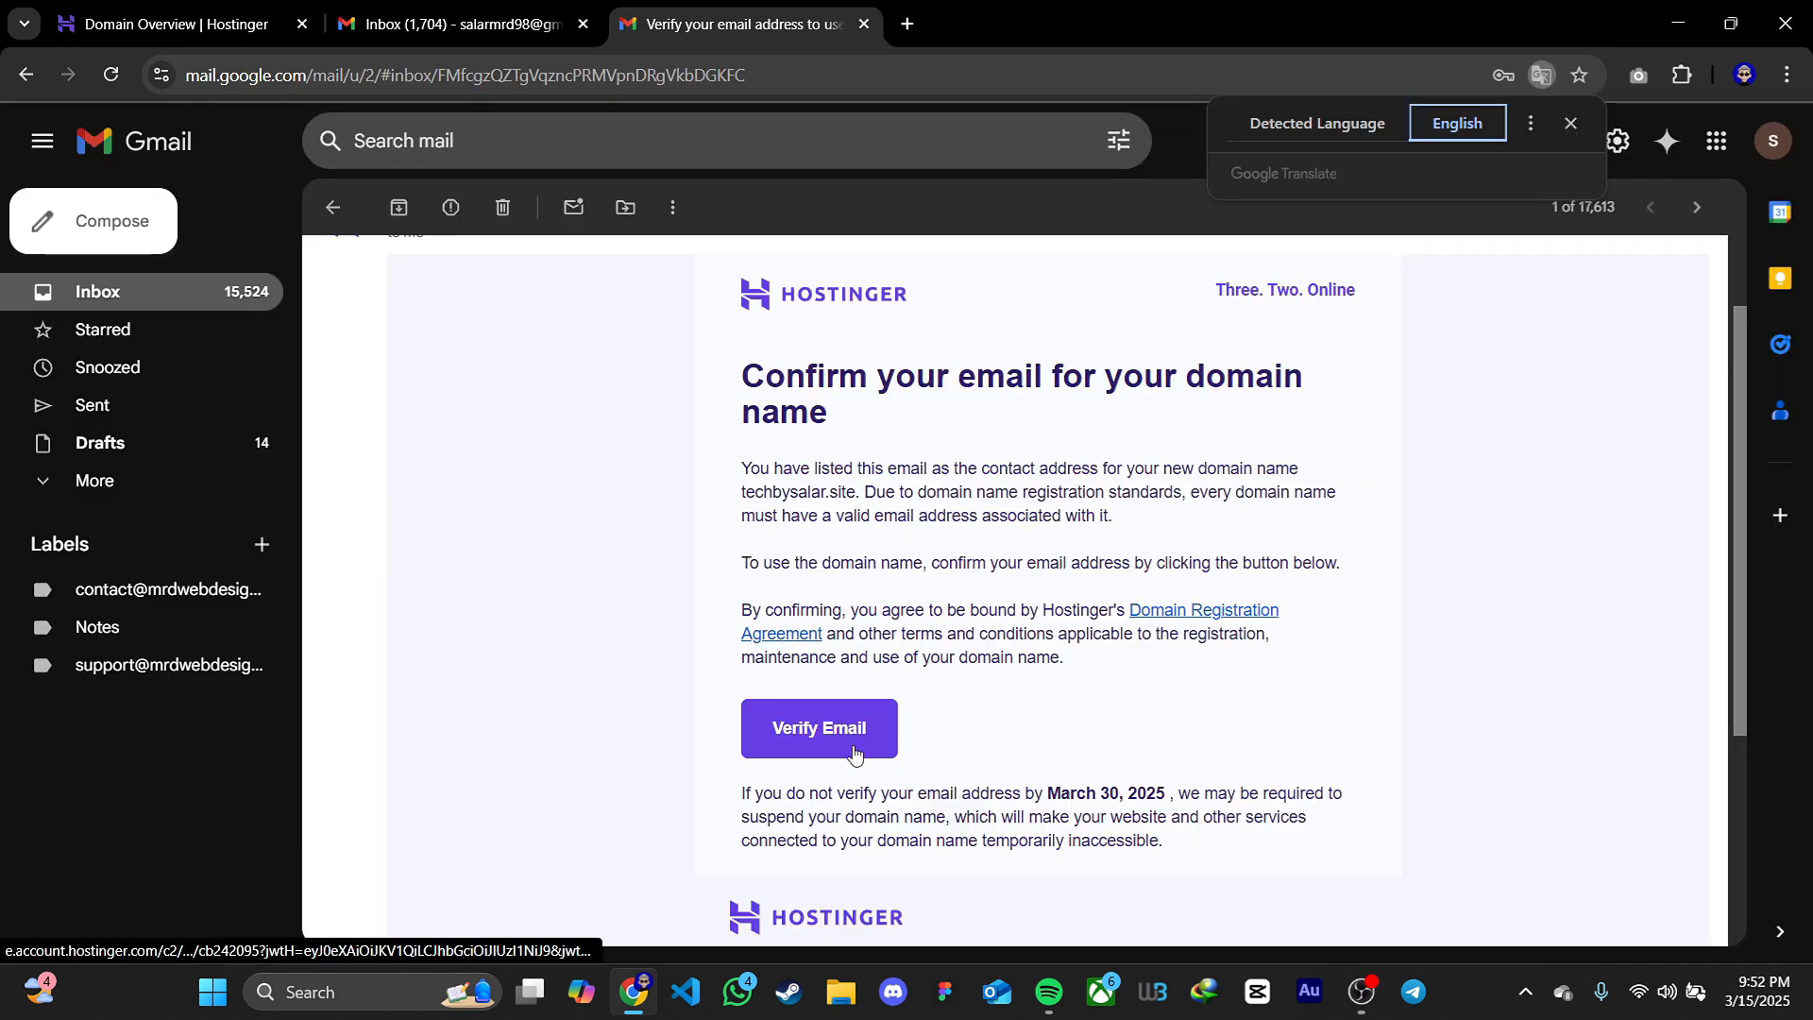
Verify the domain's contact email from Hostinger's message in Gmail, and reload the Hostinger domain overview
click(850, 732)
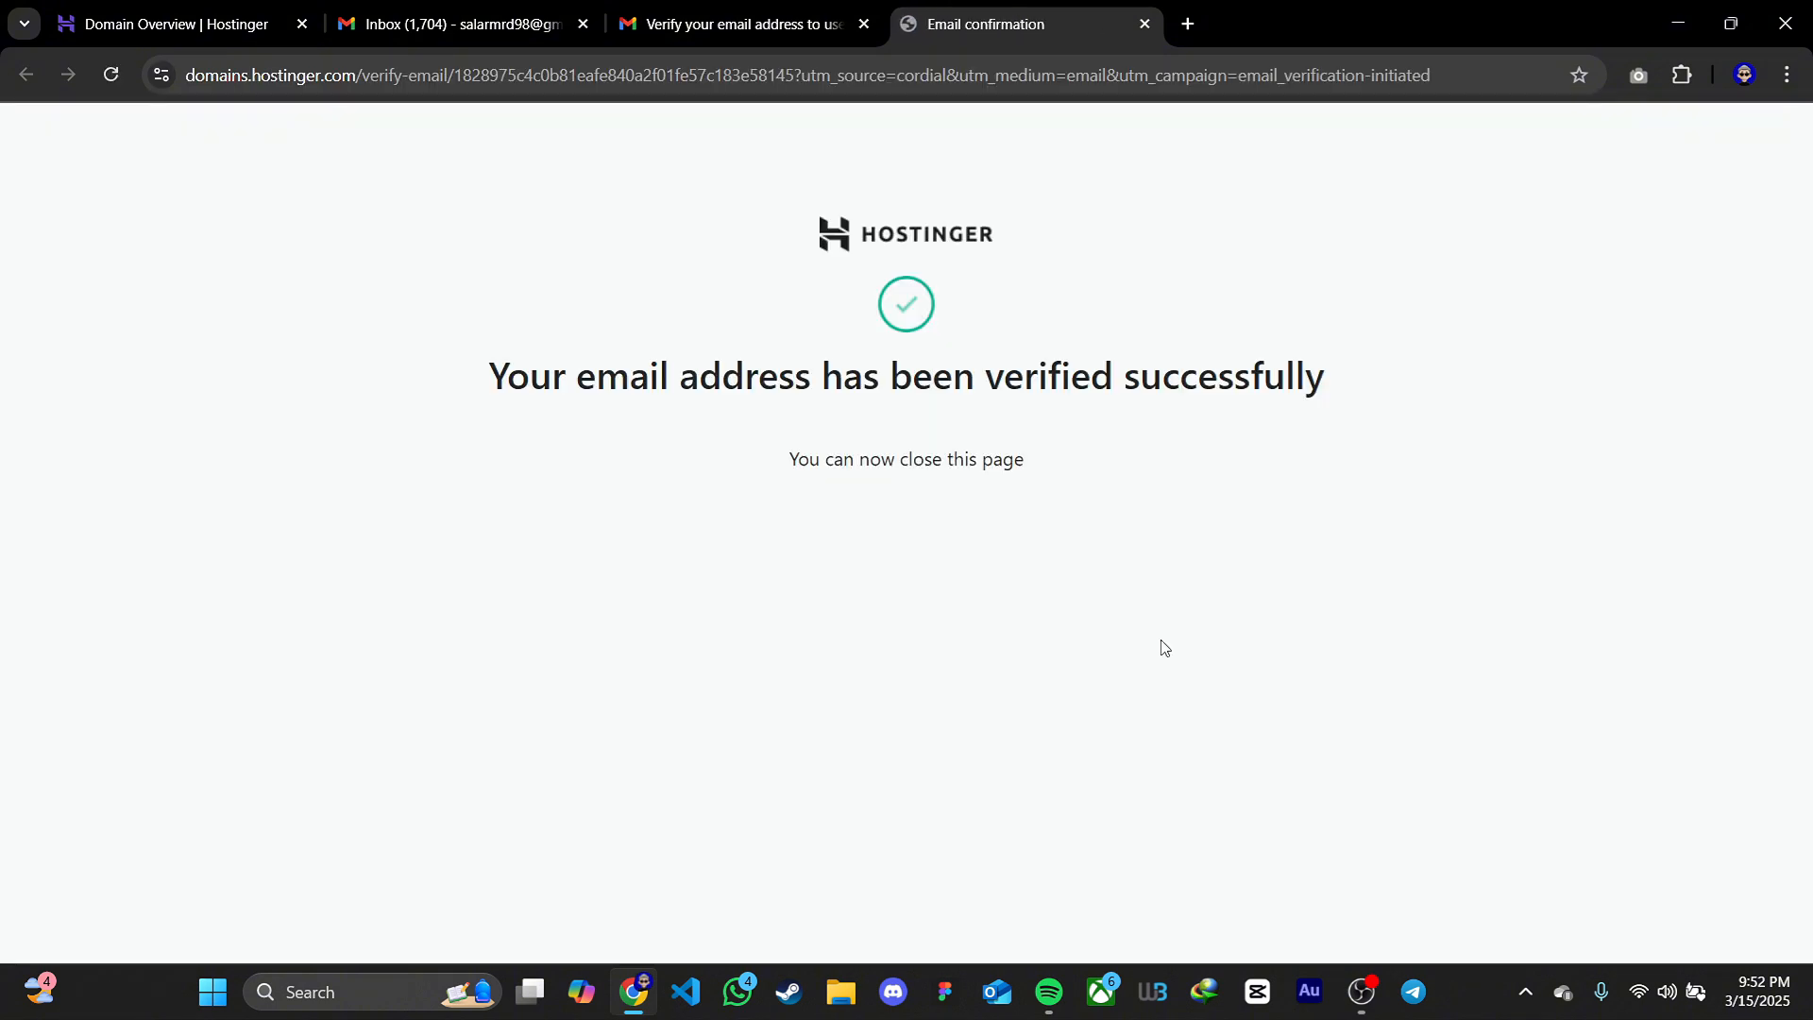
click(212, 26)
click(110, 75)
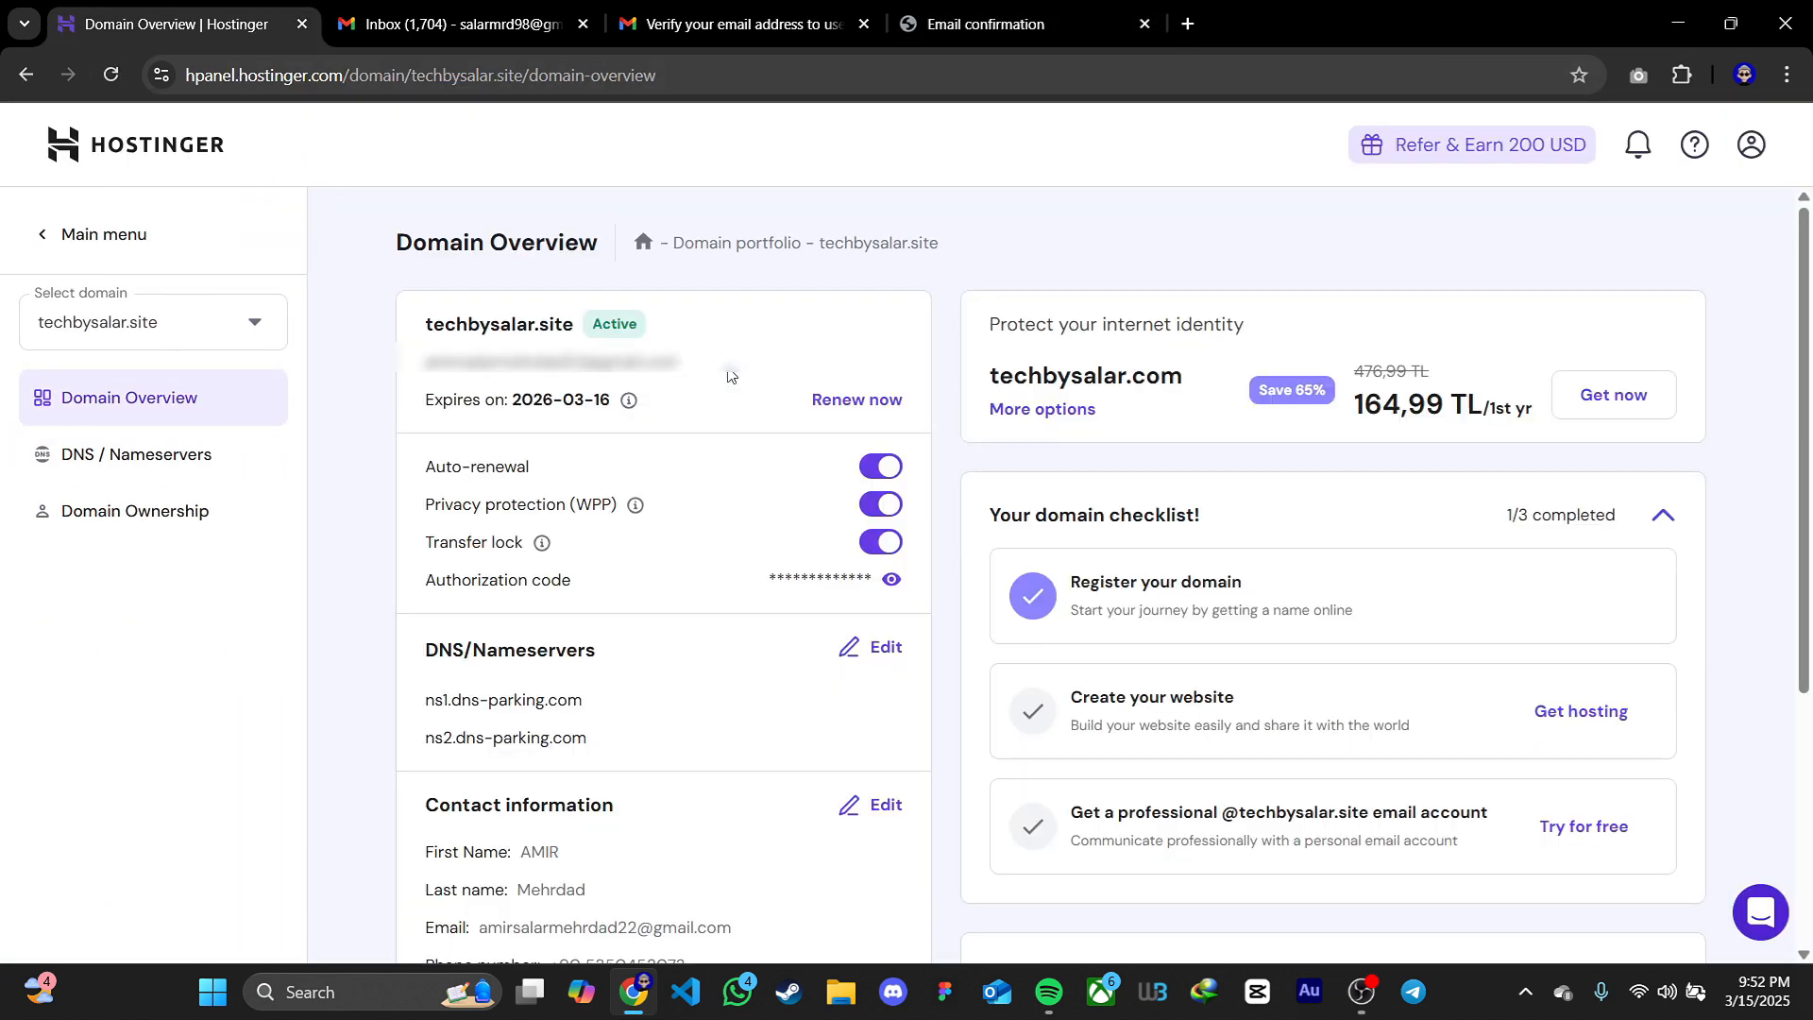
Leave the domain overview for the account home page and open the domain portfolio
click(73, 248)
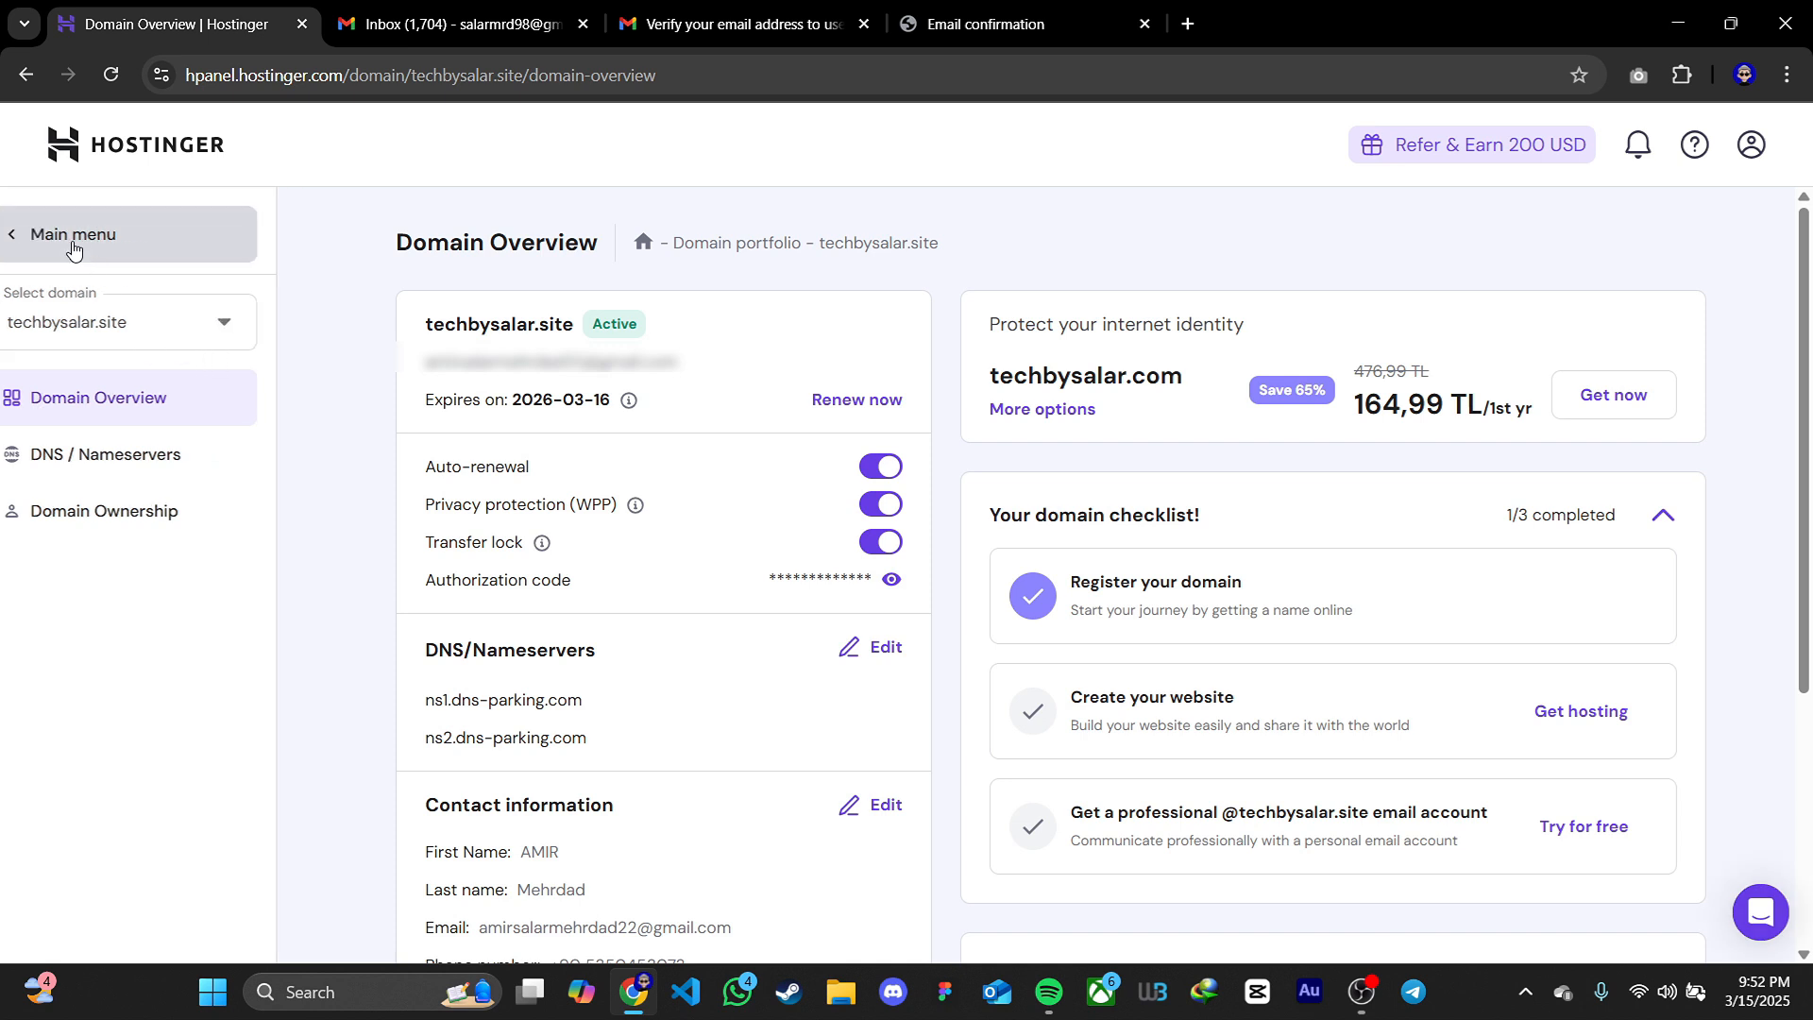
click(130, 157)
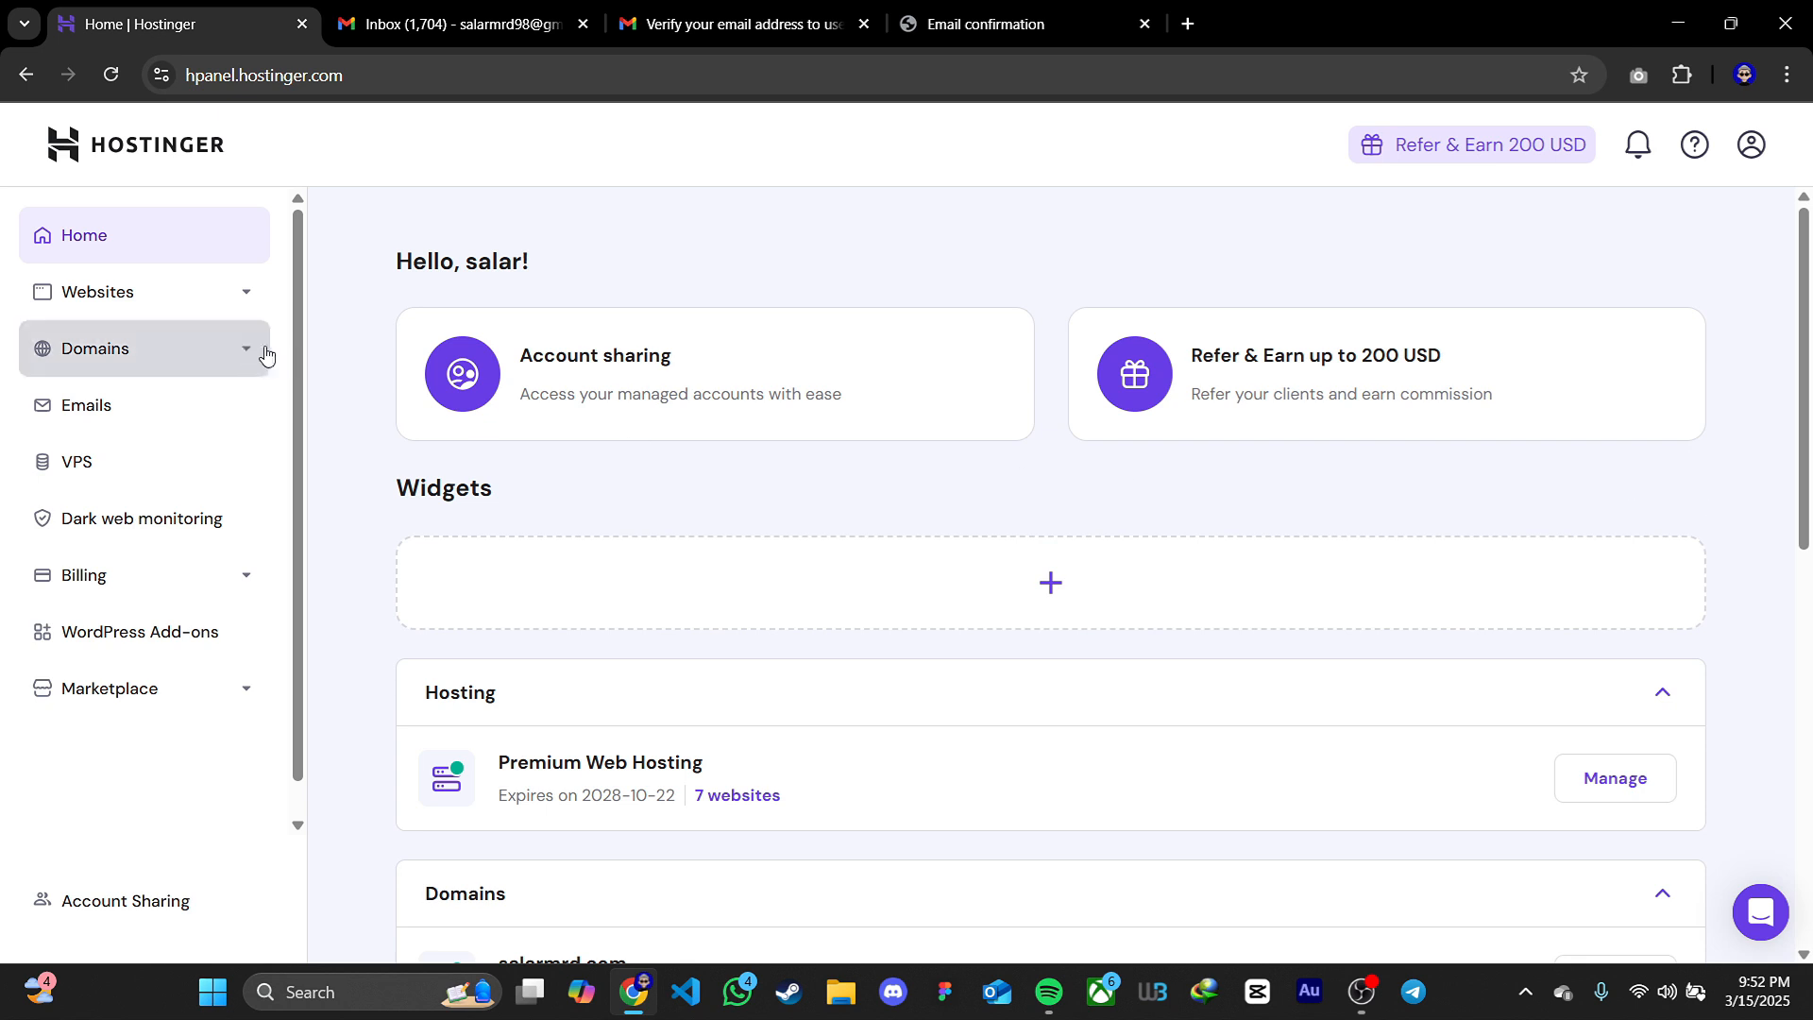
click(231, 350)
click(115, 421)
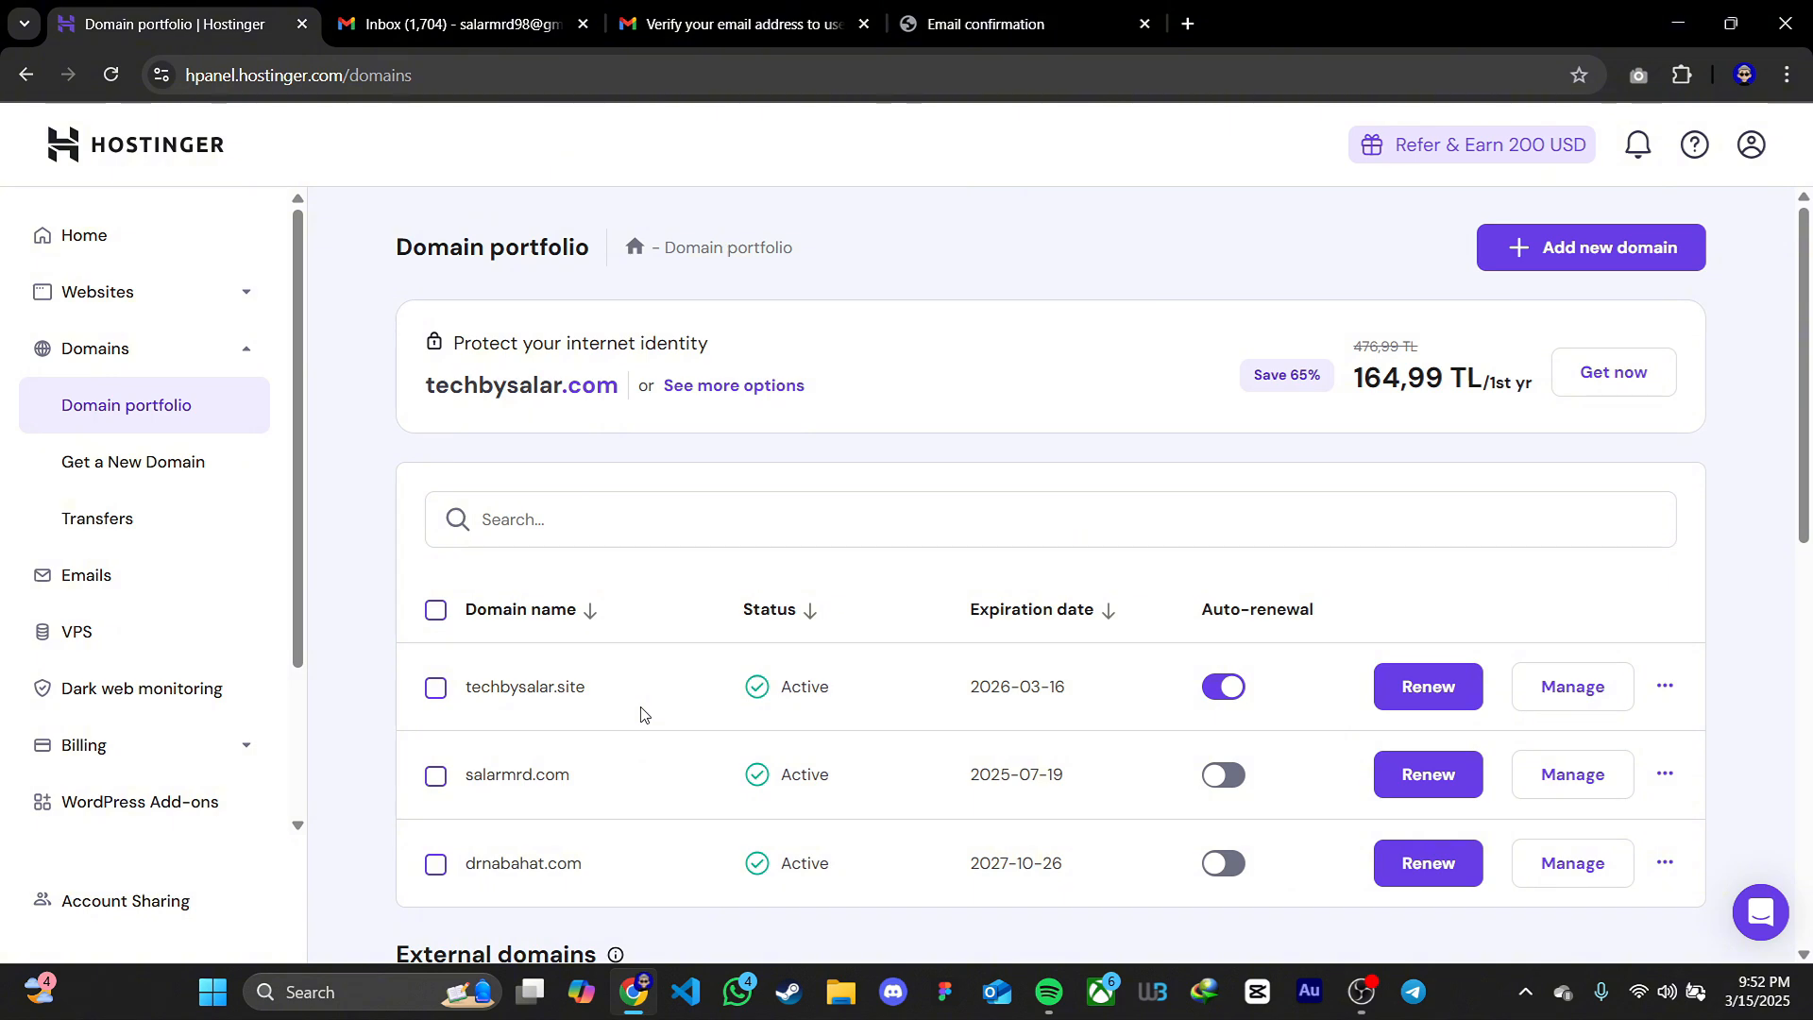
Open the websites list and start adding a WordPress website to the Premium Web Hosting plan
click(182, 285)
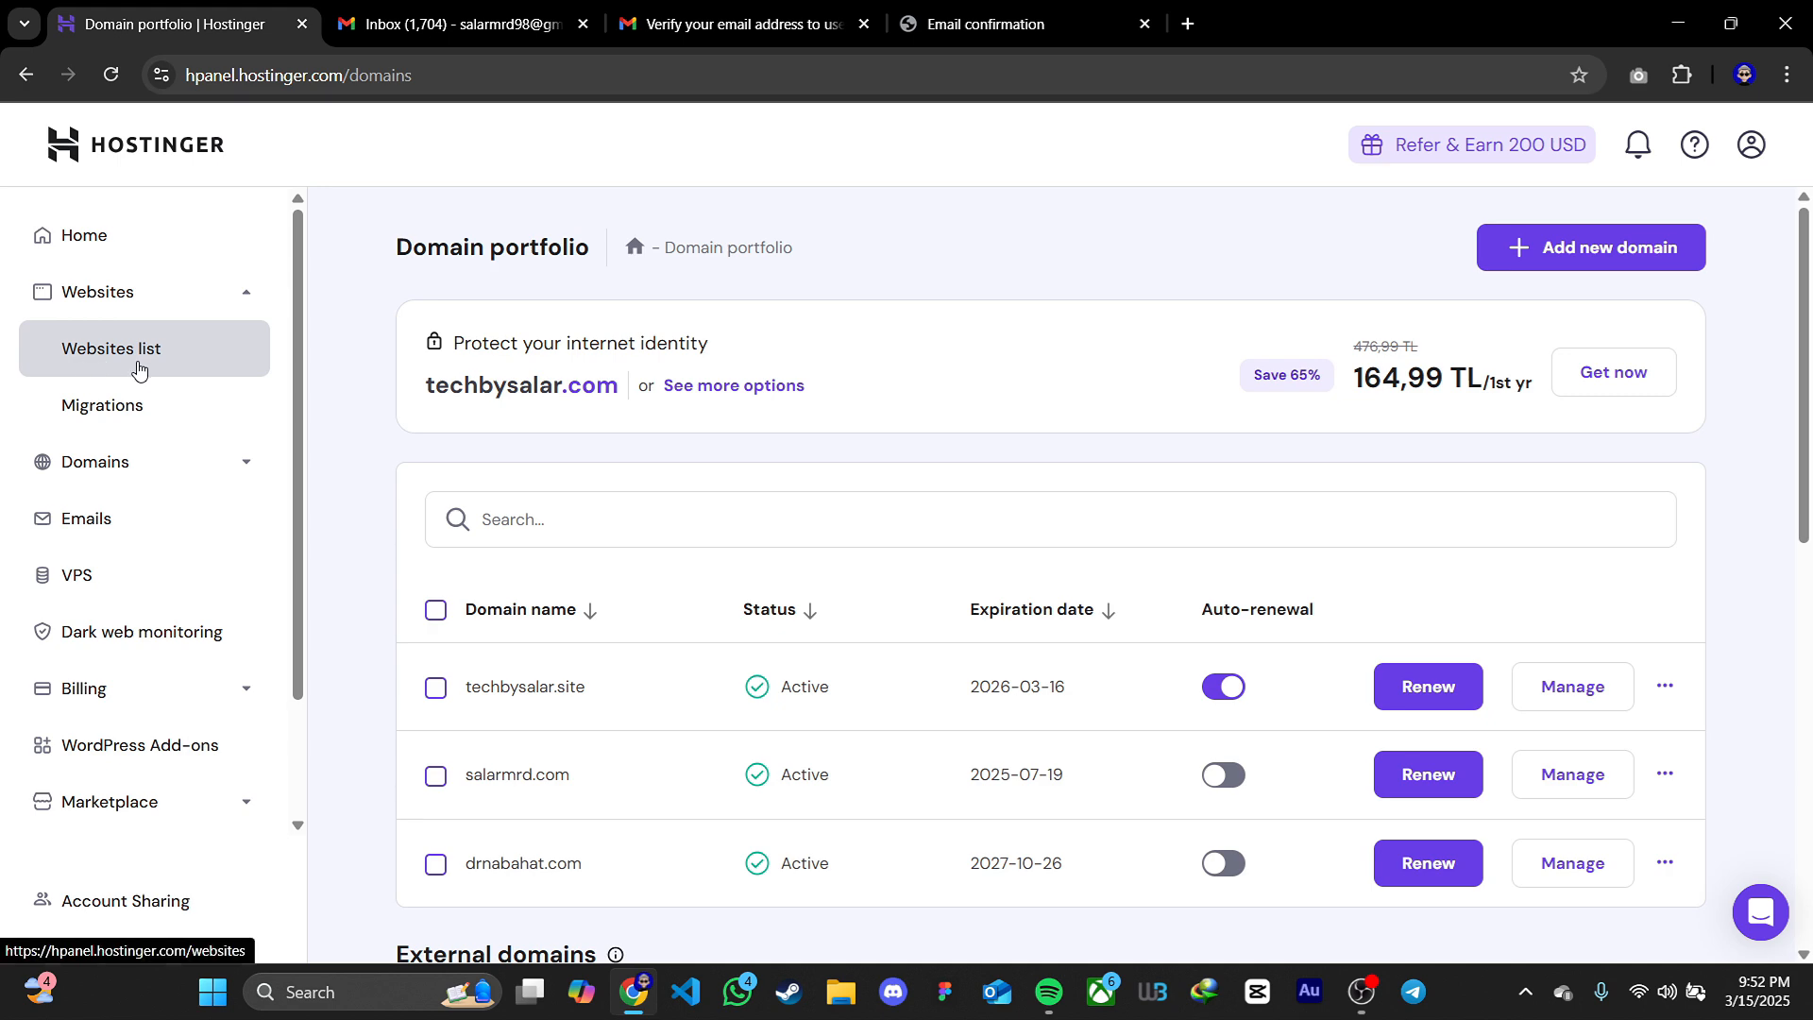
click(142, 361)
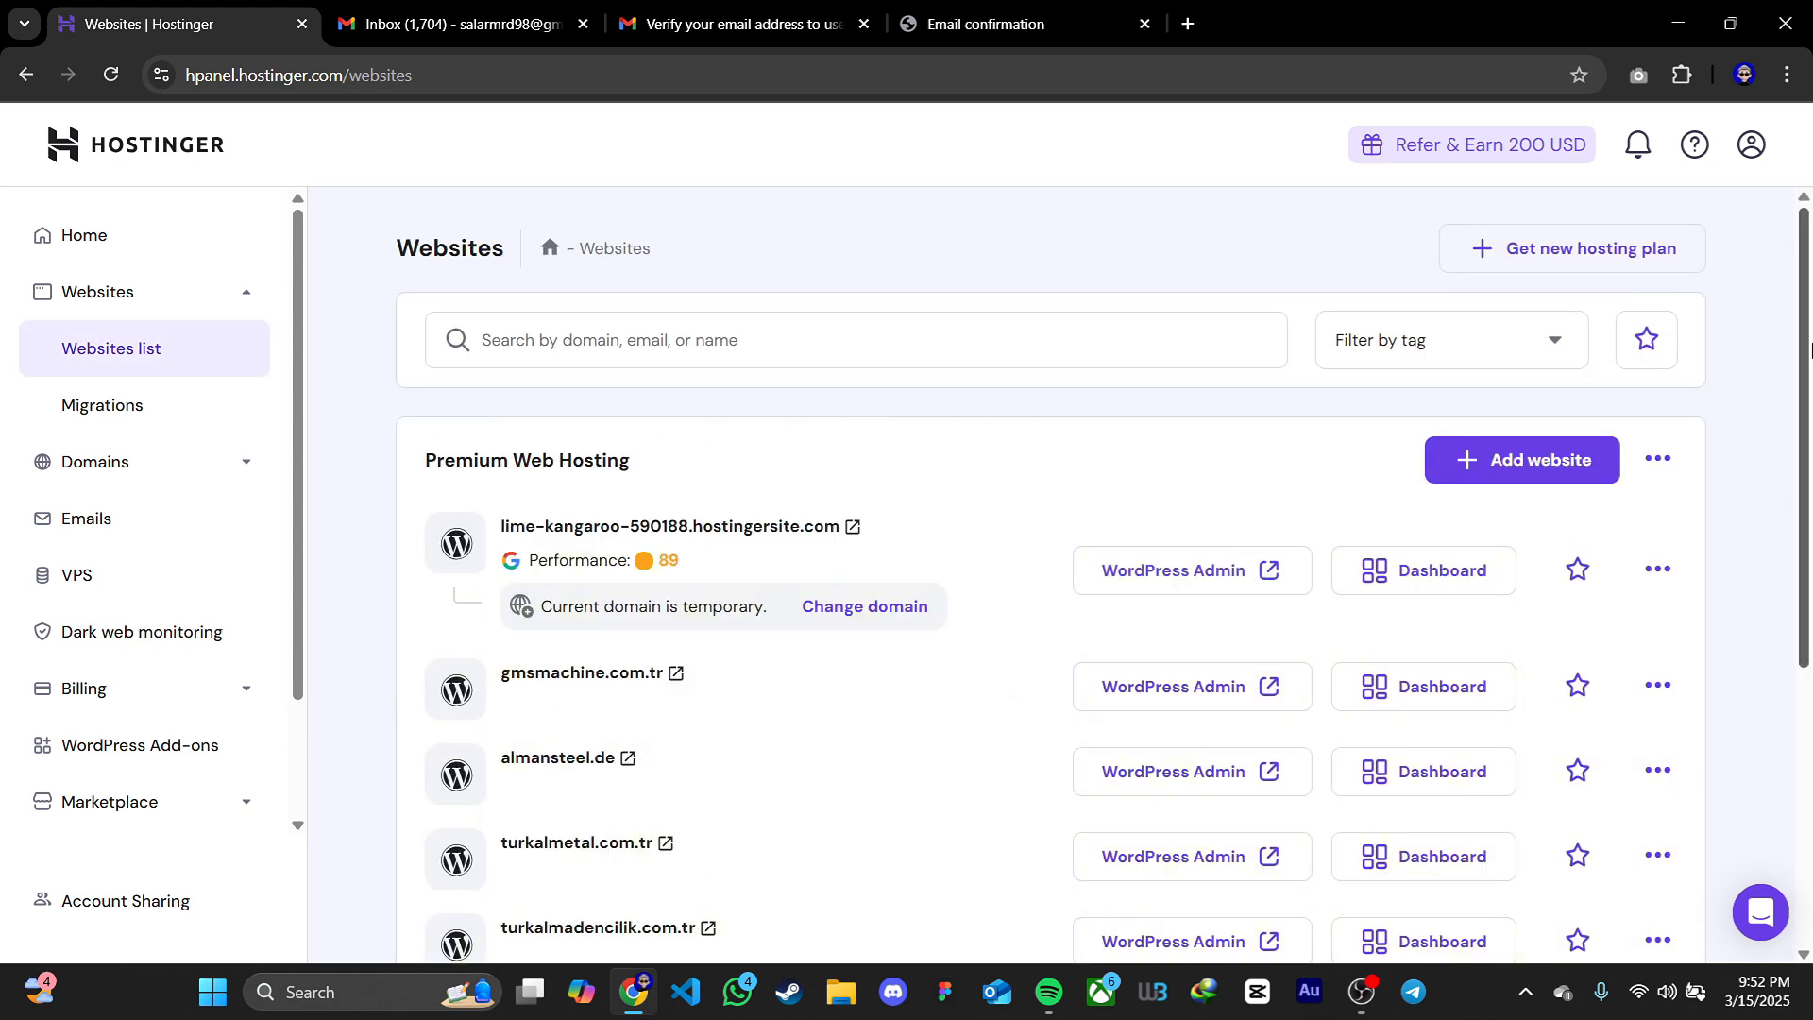
scroll(1806, 413, down, 2)
drag(1809, 413, 1811, 319)
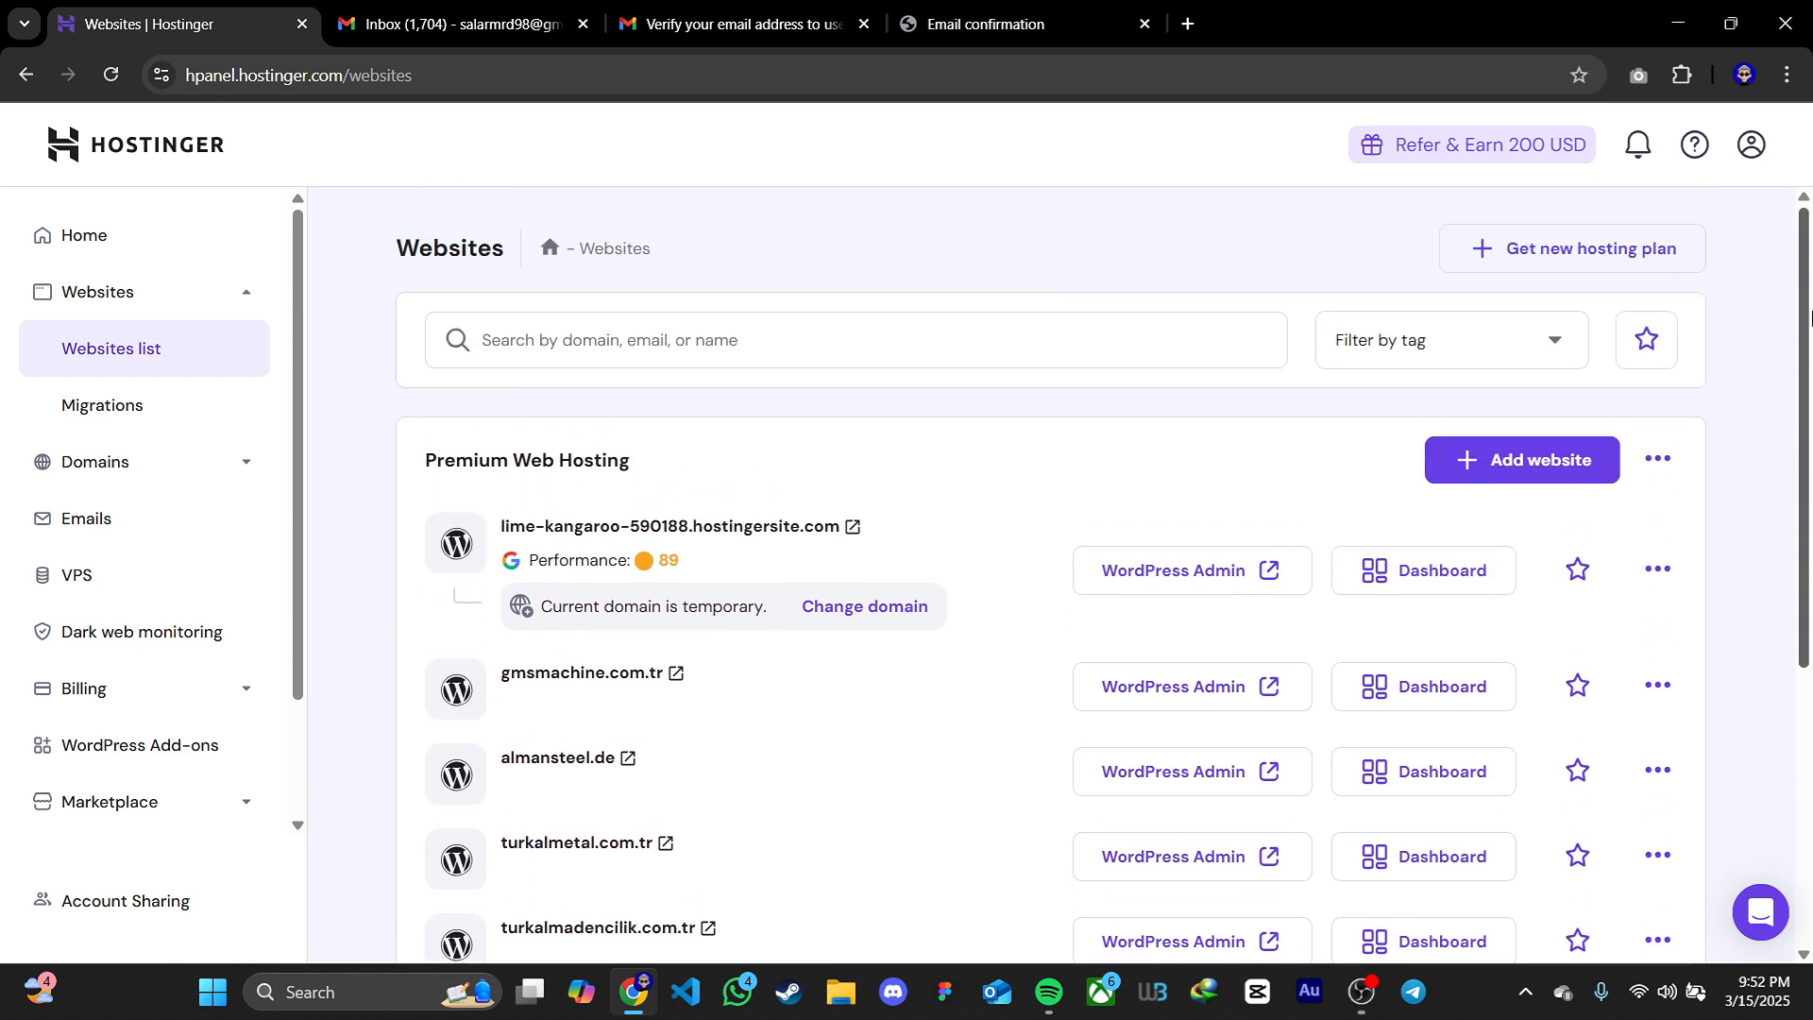
click(1543, 479)
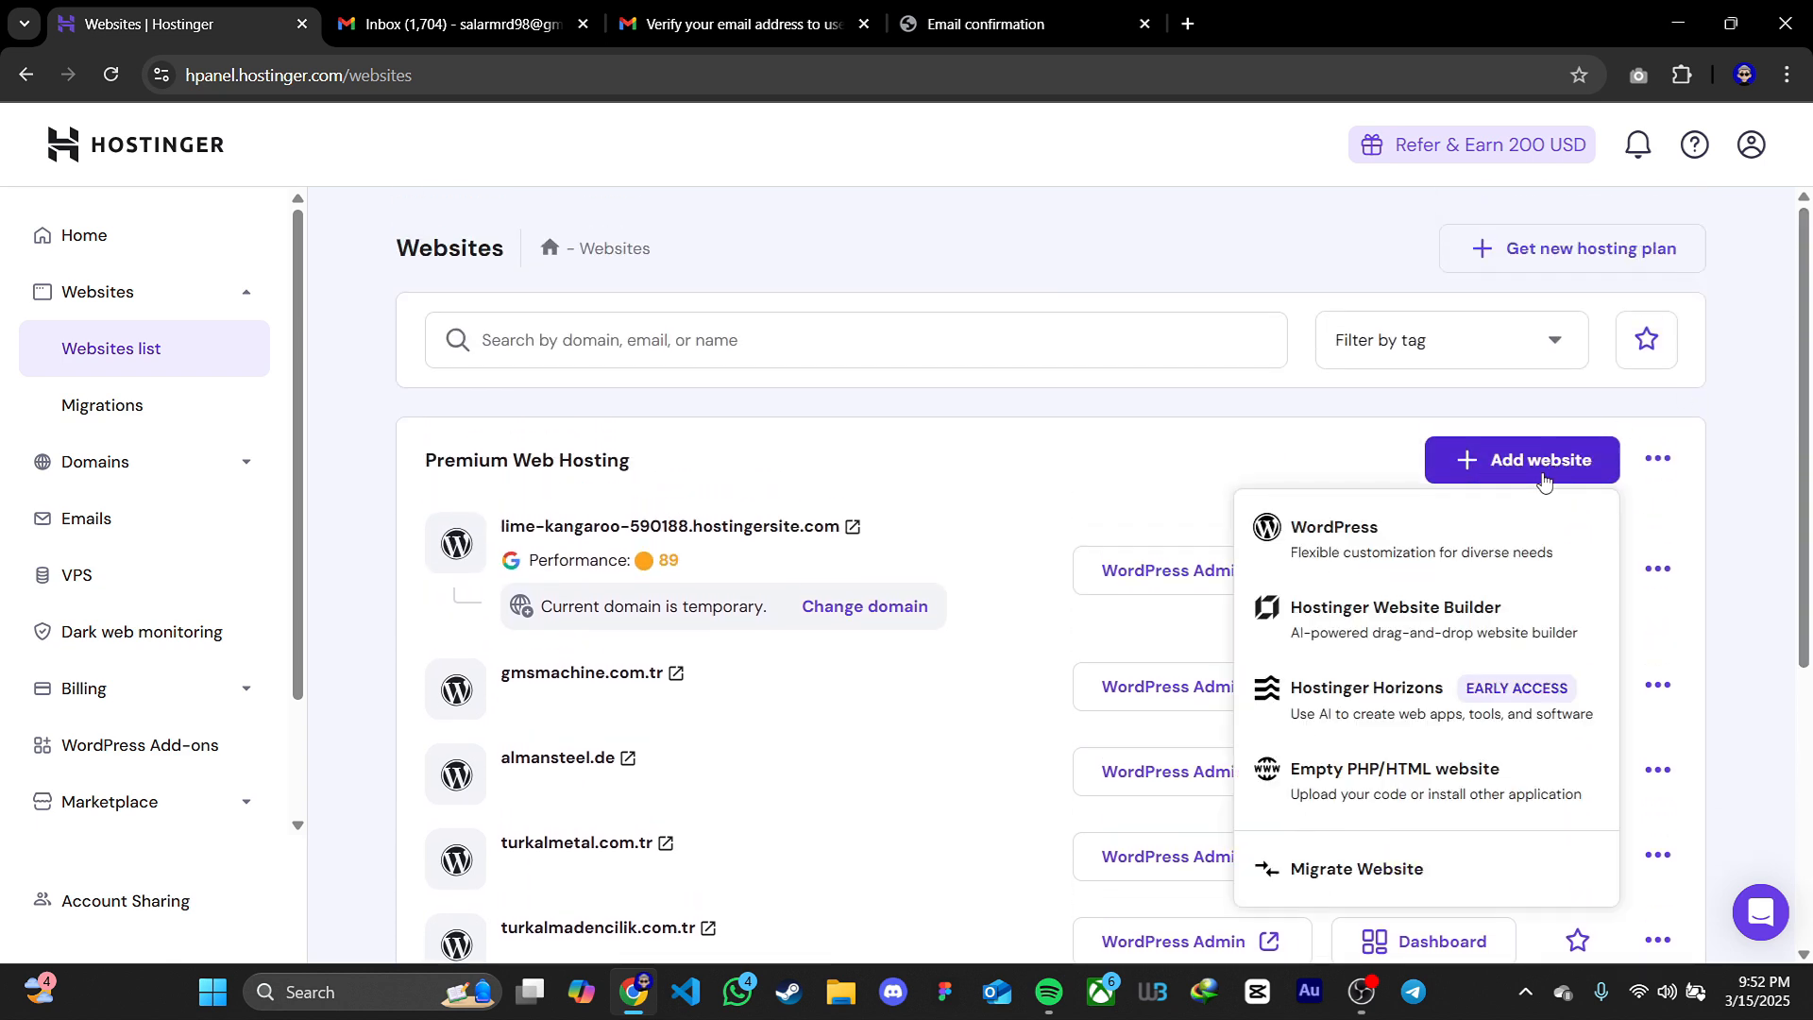
click(1339, 546)
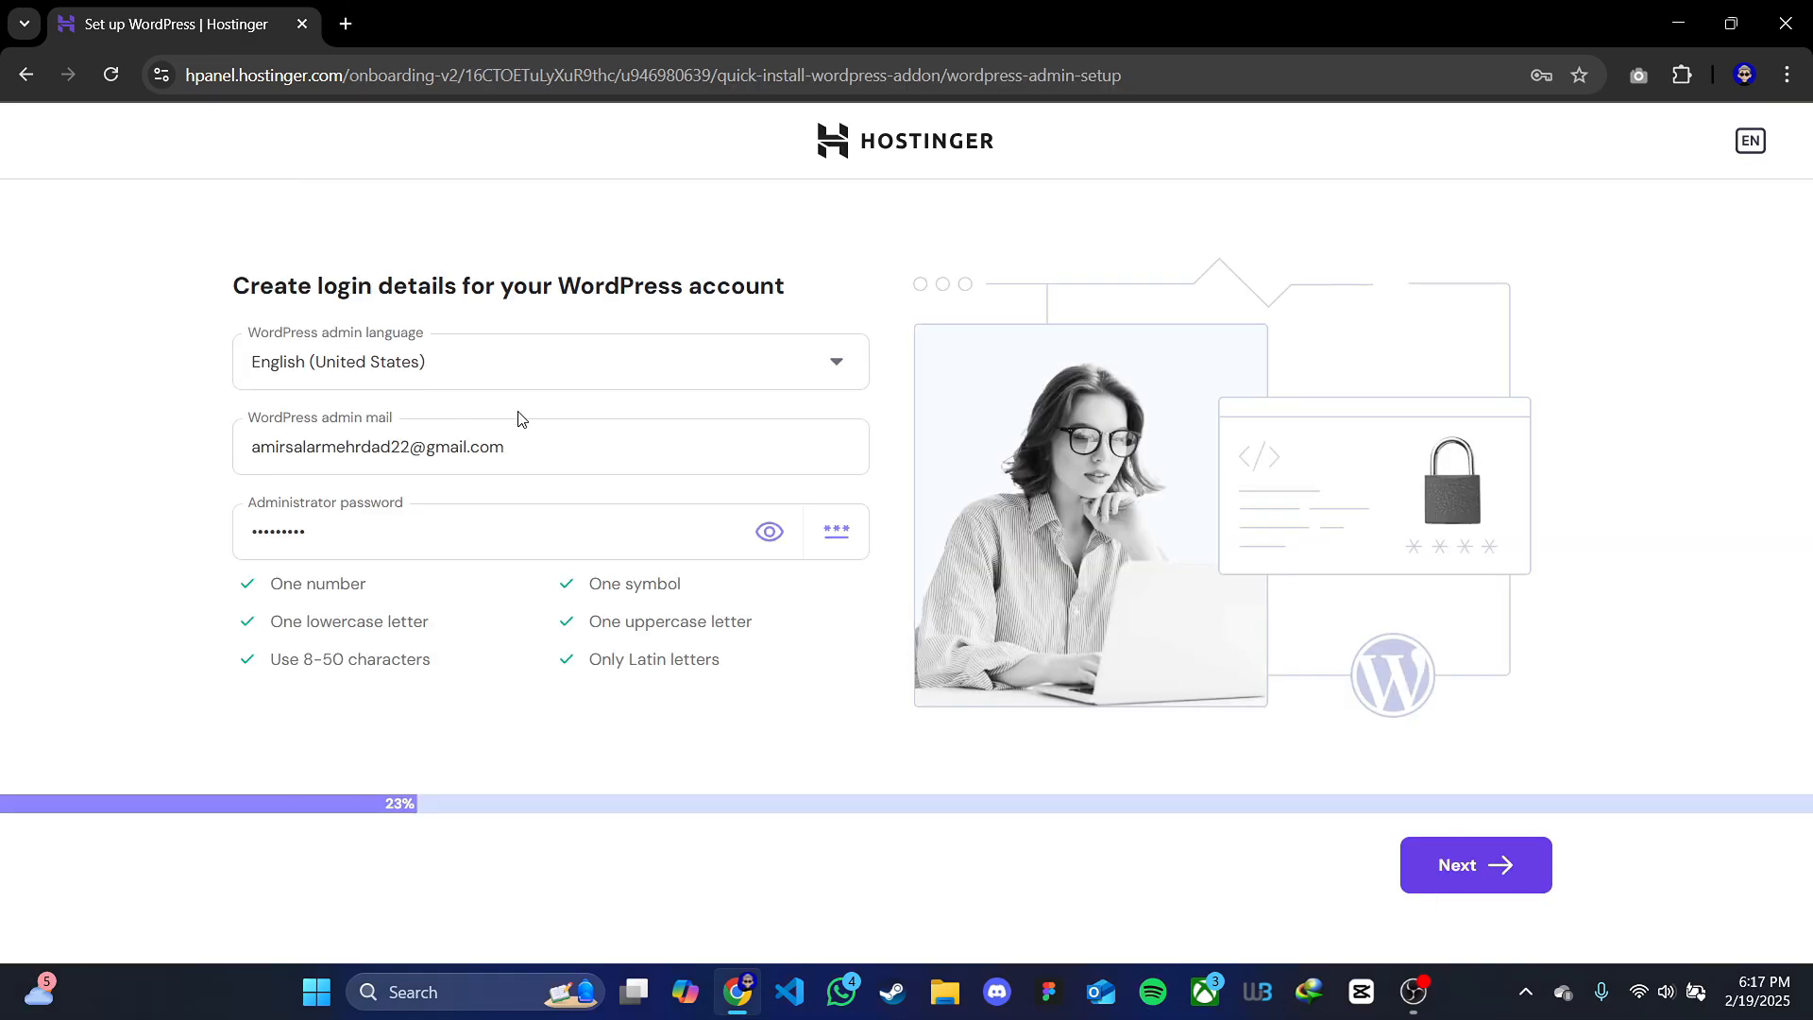
Check the WordPress admin language choices and the prefilled admin email in the login details form
click(444, 379)
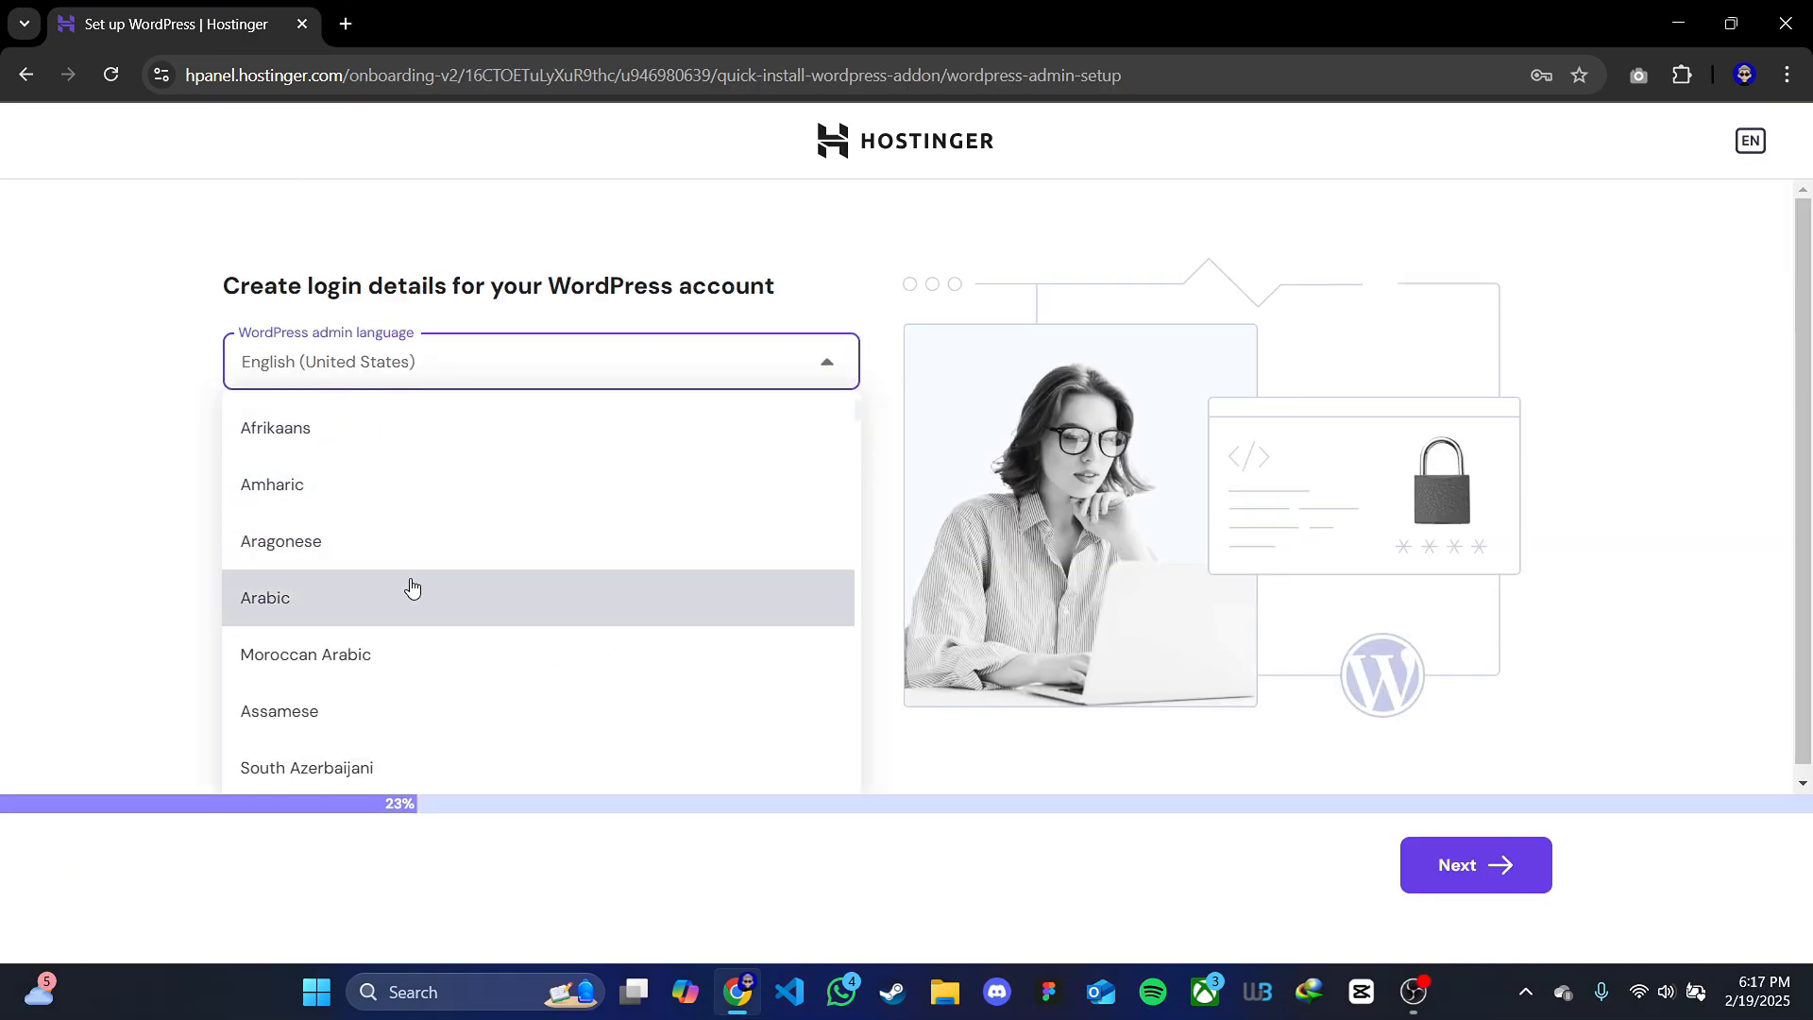
click(94, 415)
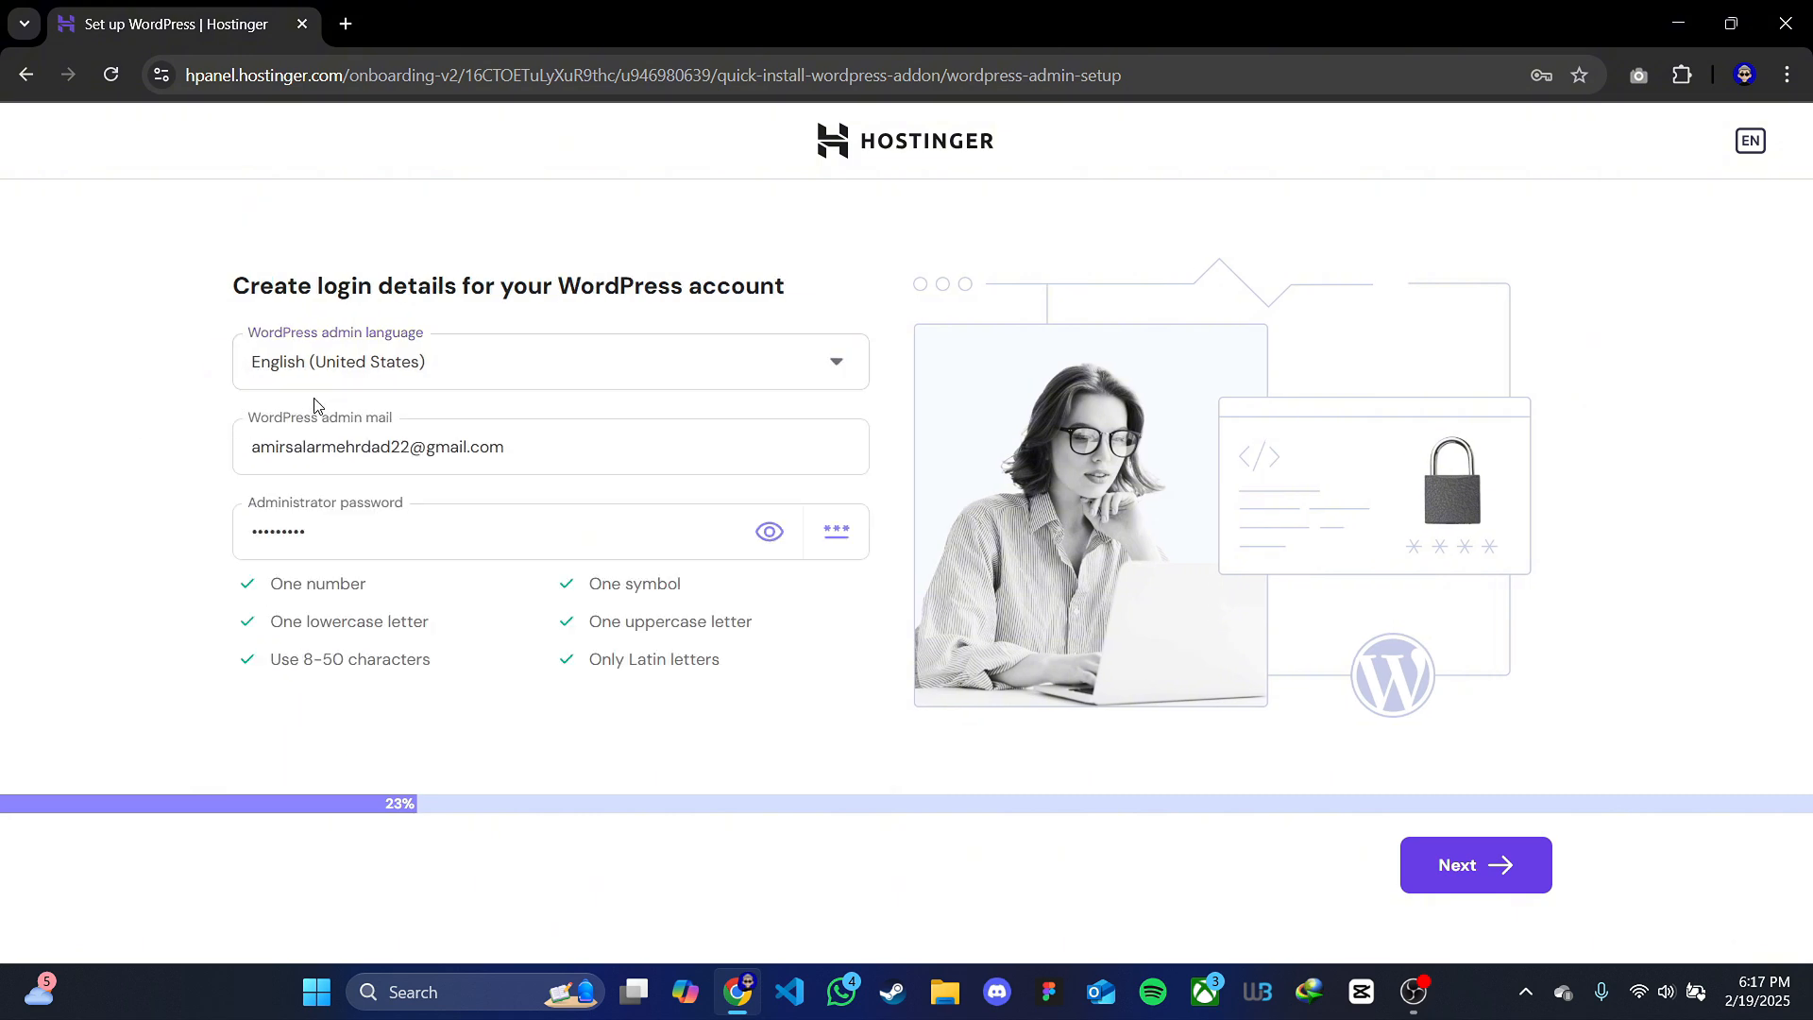
drag(251, 449, 586, 462)
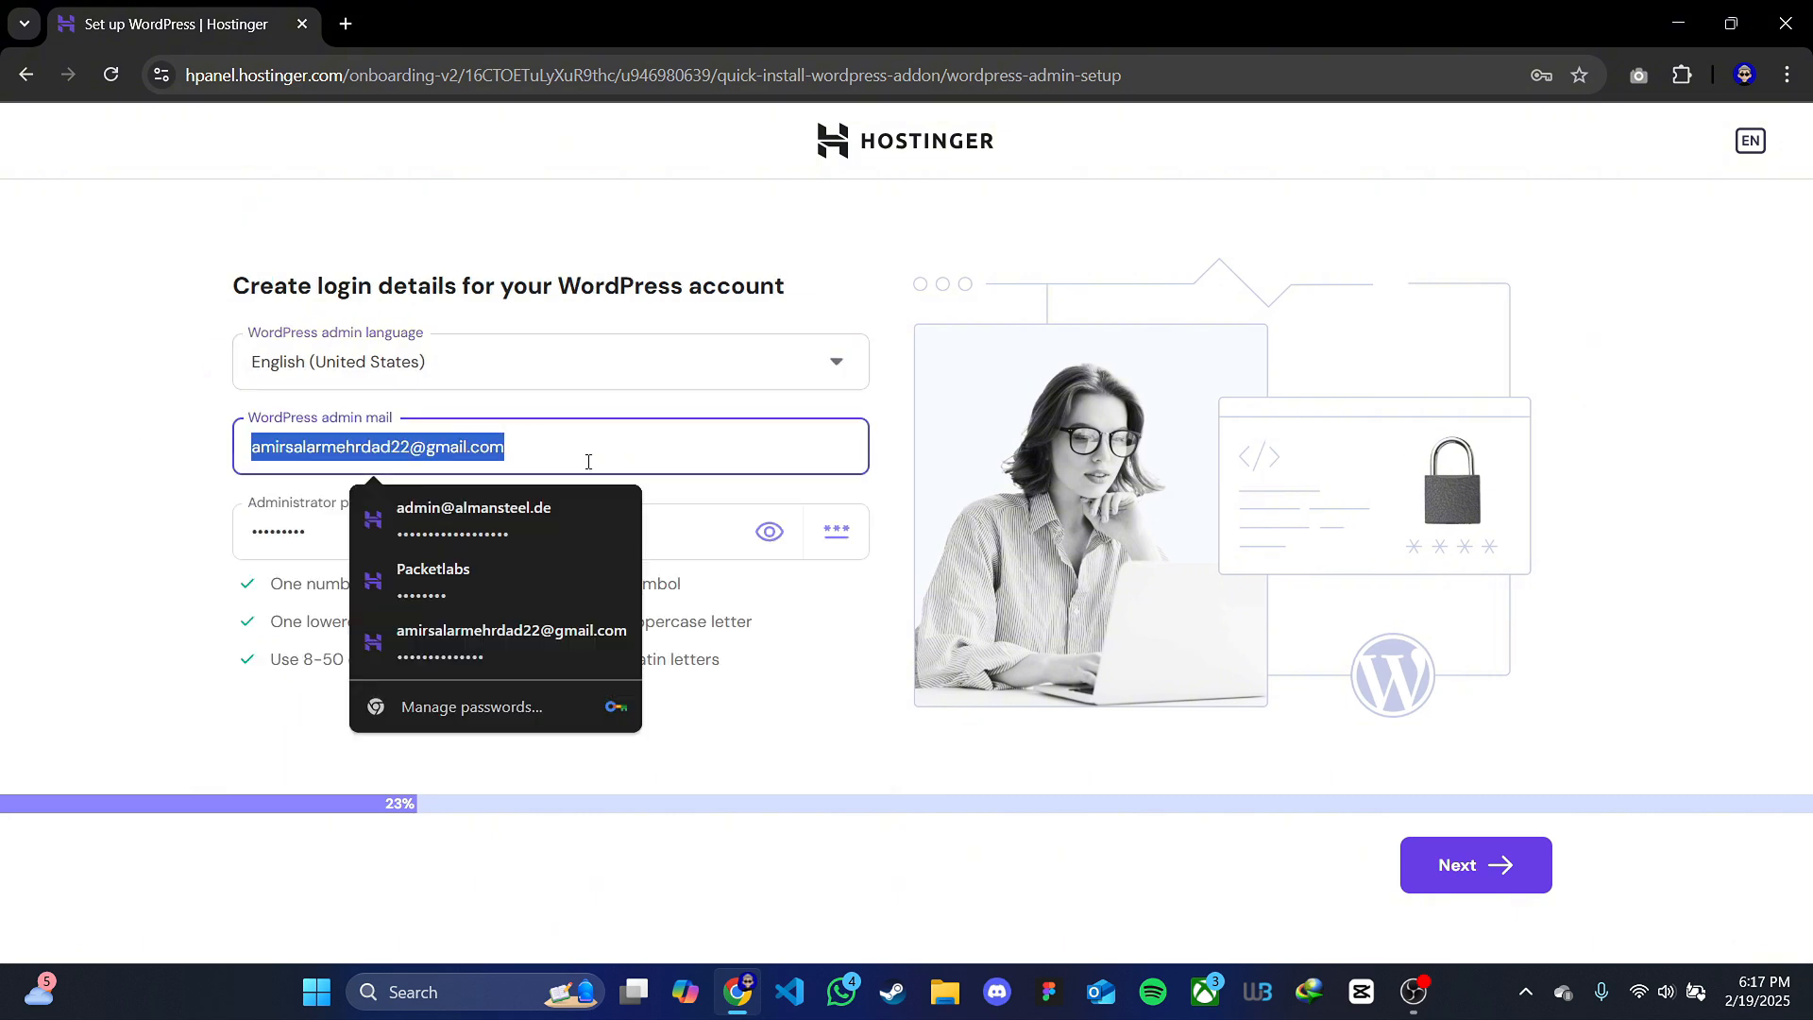
click(138, 463)
click(261, 532)
Reveal the administrator password, generate a new random one, and submit the WordPress login details
click(769, 530)
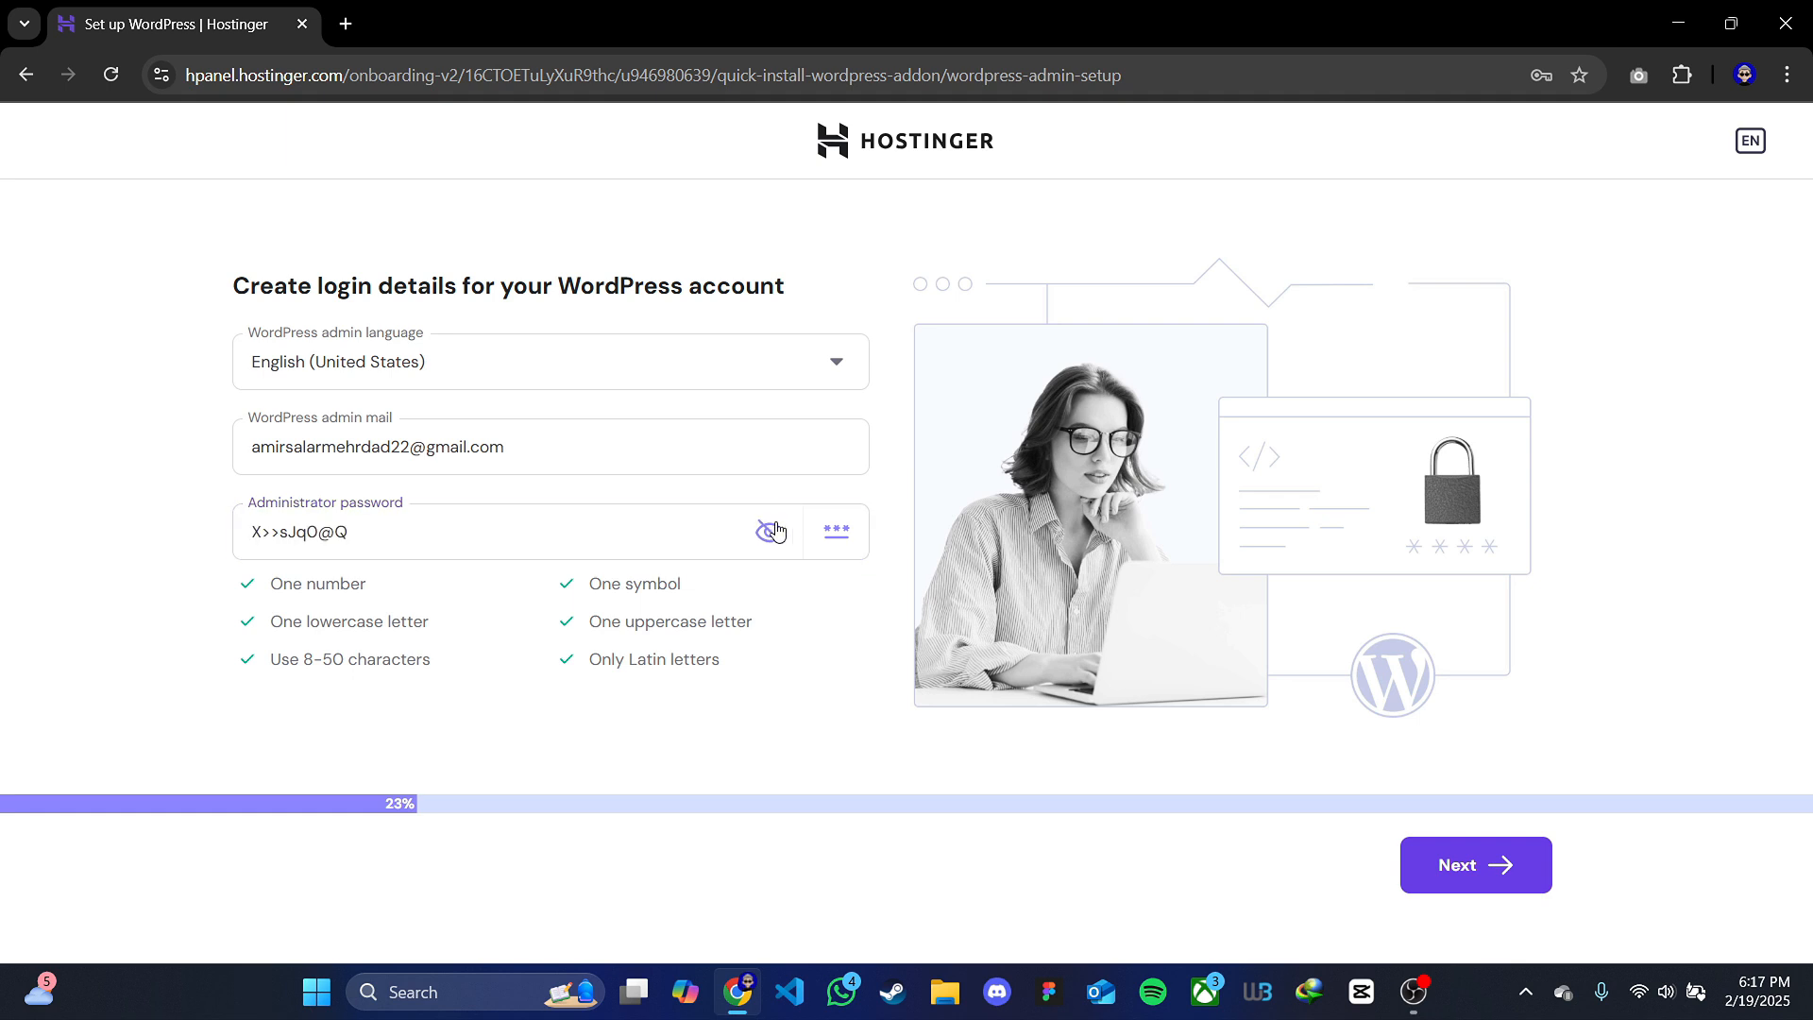
click(836, 534)
click(837, 534)
click(836, 535)
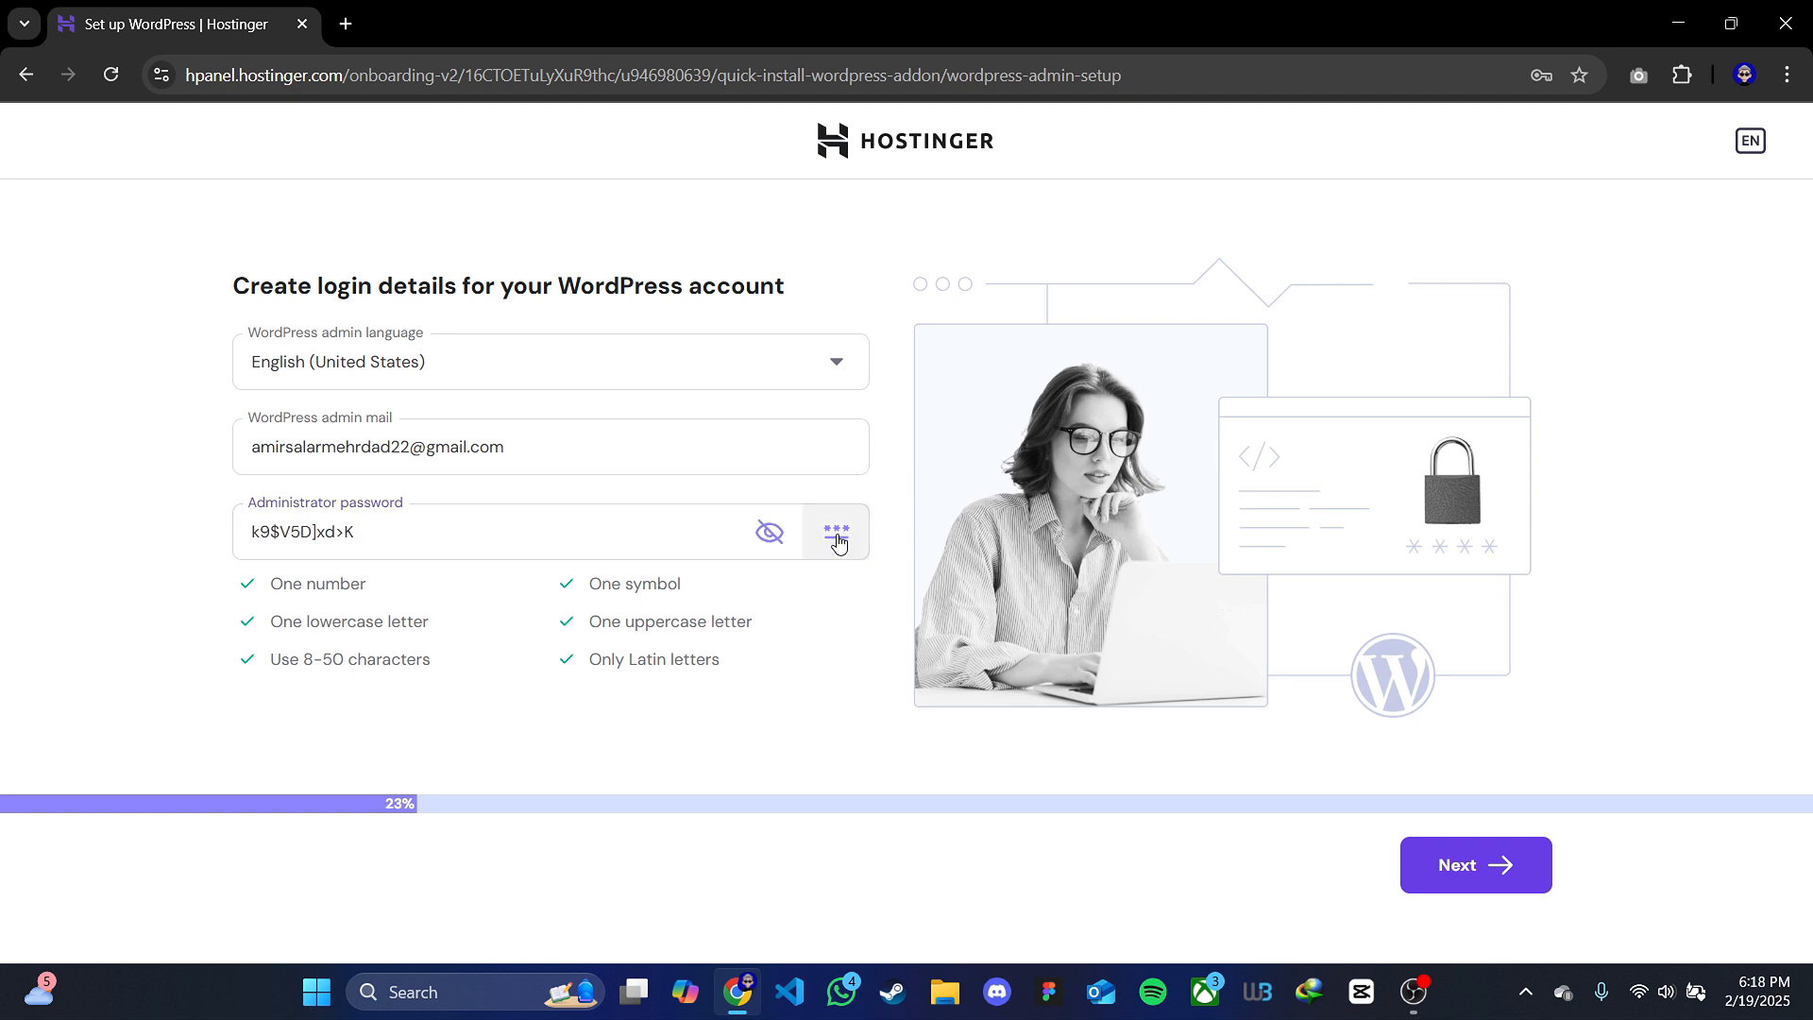
click(837, 535)
click(838, 536)
click(838, 541)
click(838, 541)
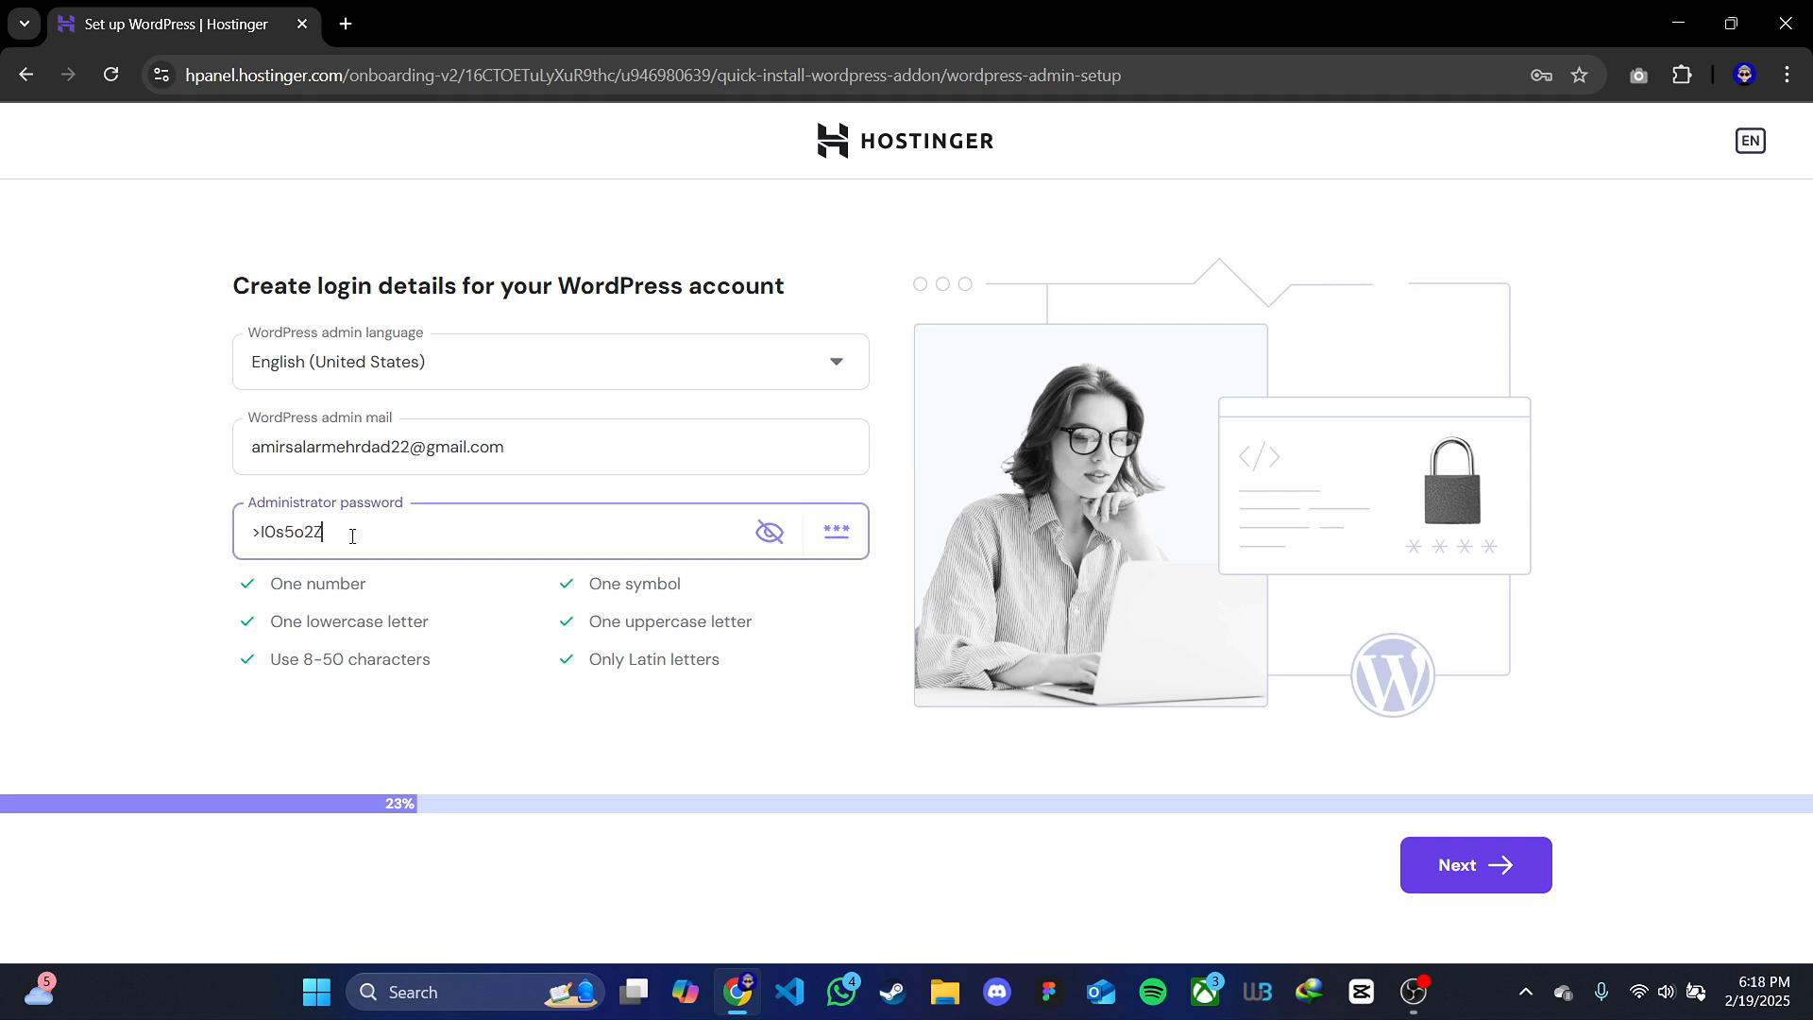
drag(348, 531, 223, 537)
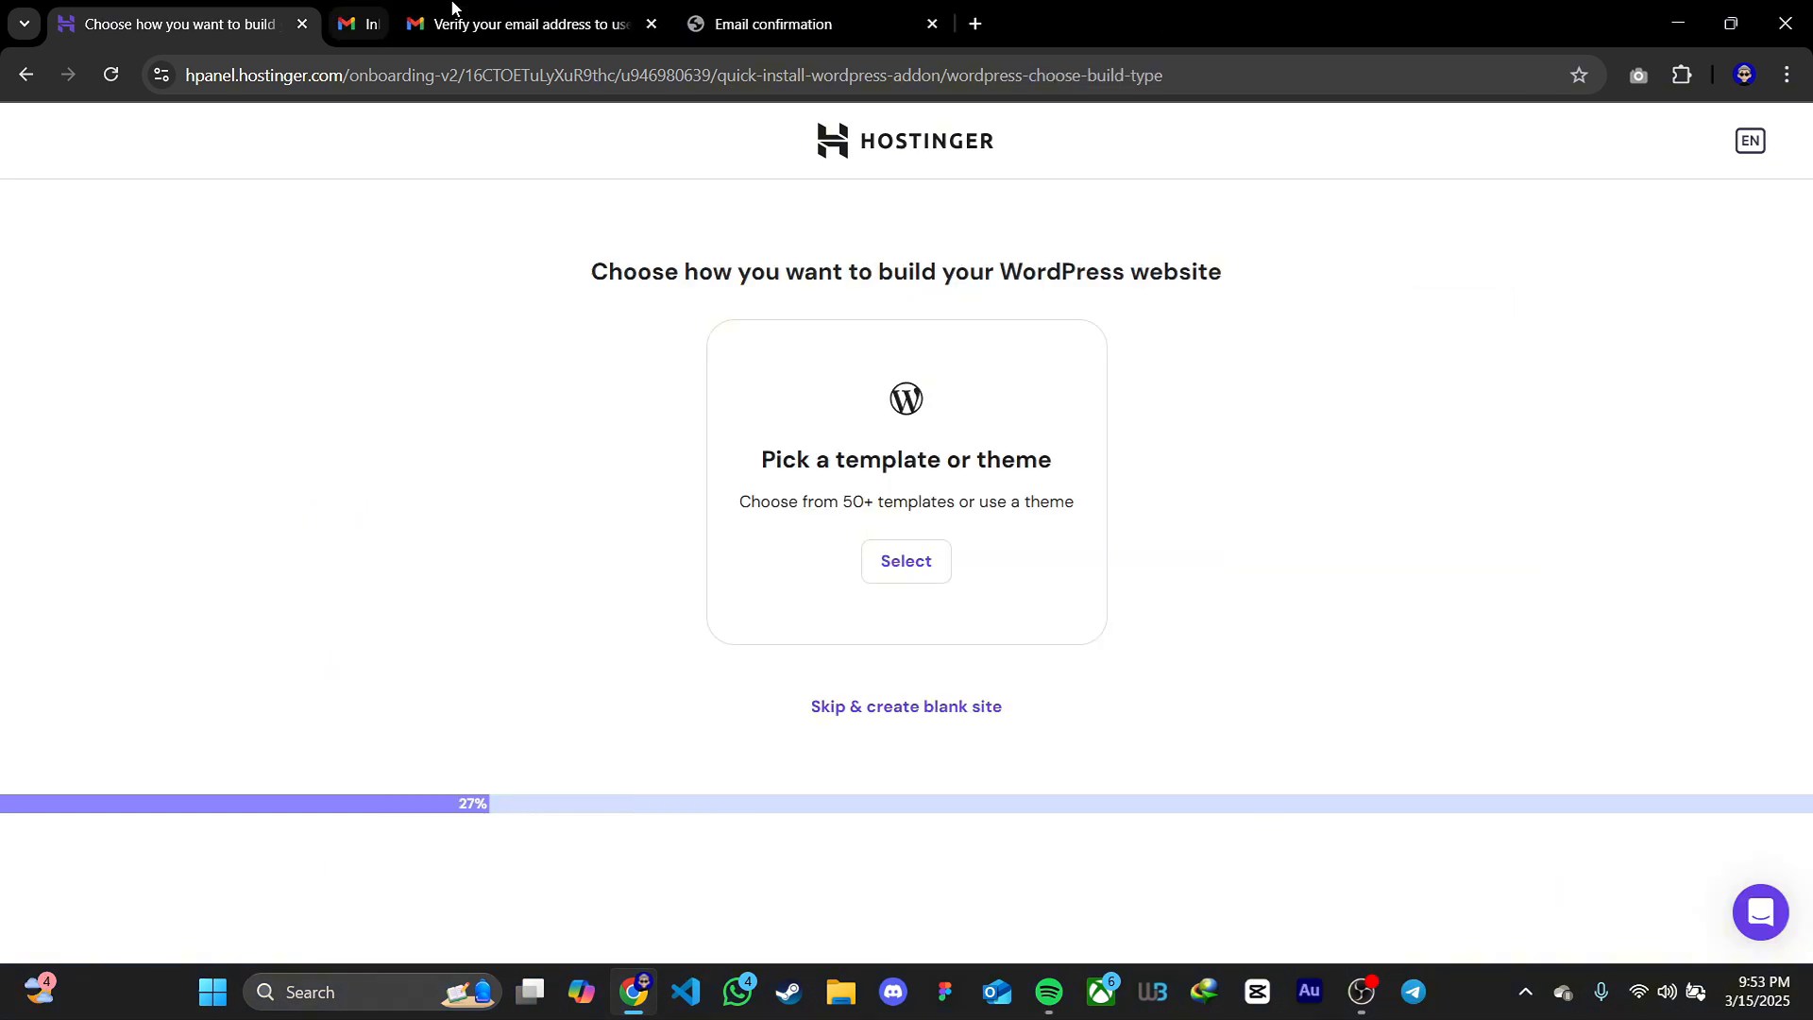
middle_click(451, 7)
middle_click(451, 8)
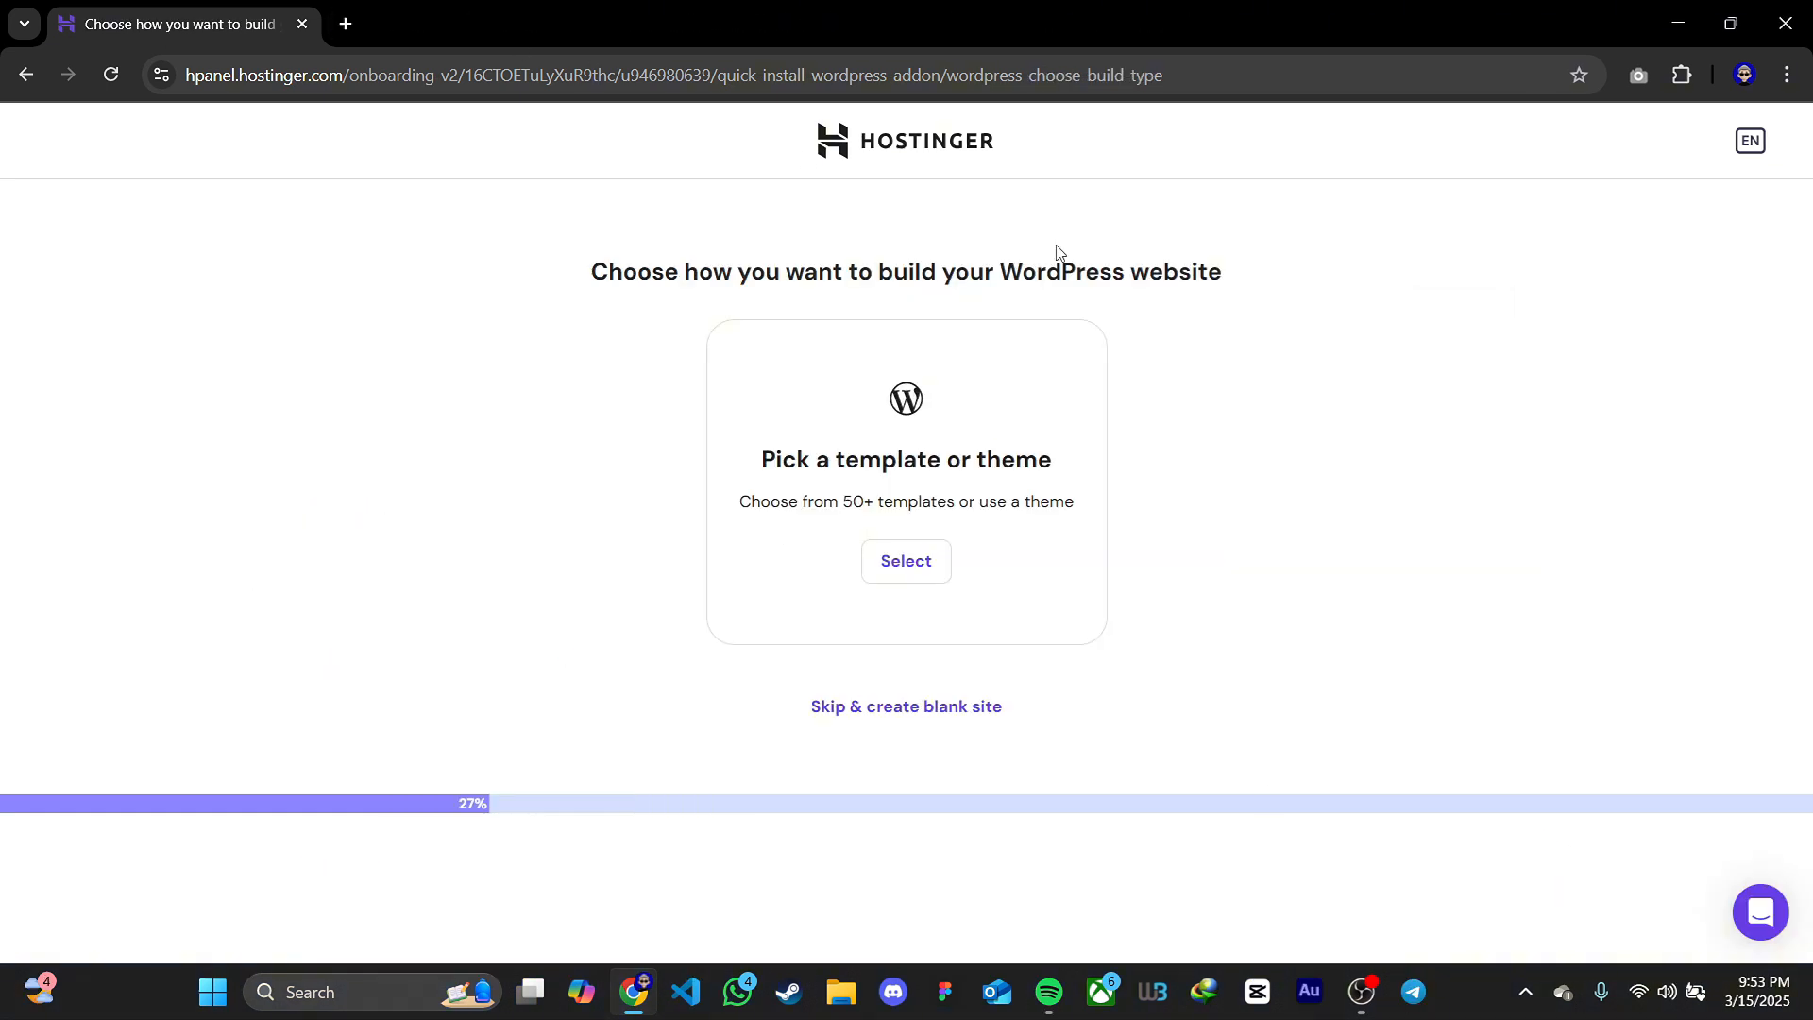
Choose a theme instead of a template for the WordPress website and continue with Astra
click(905, 563)
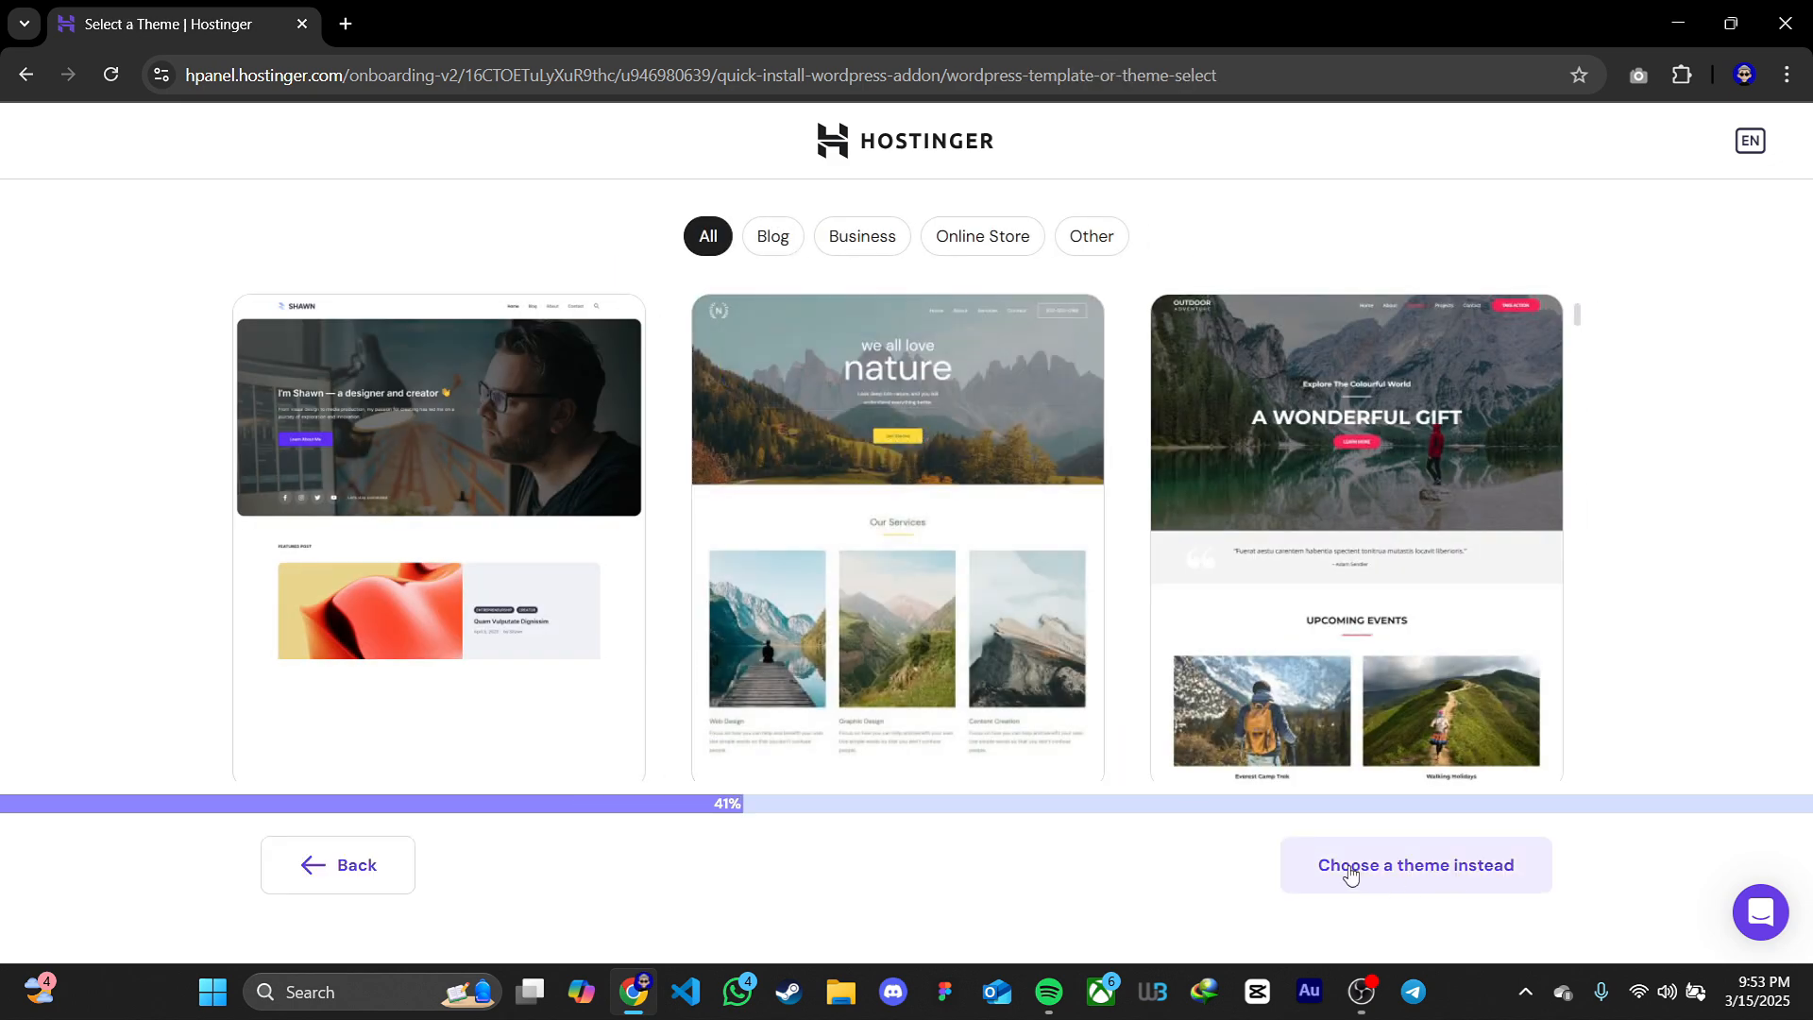
click(1420, 868)
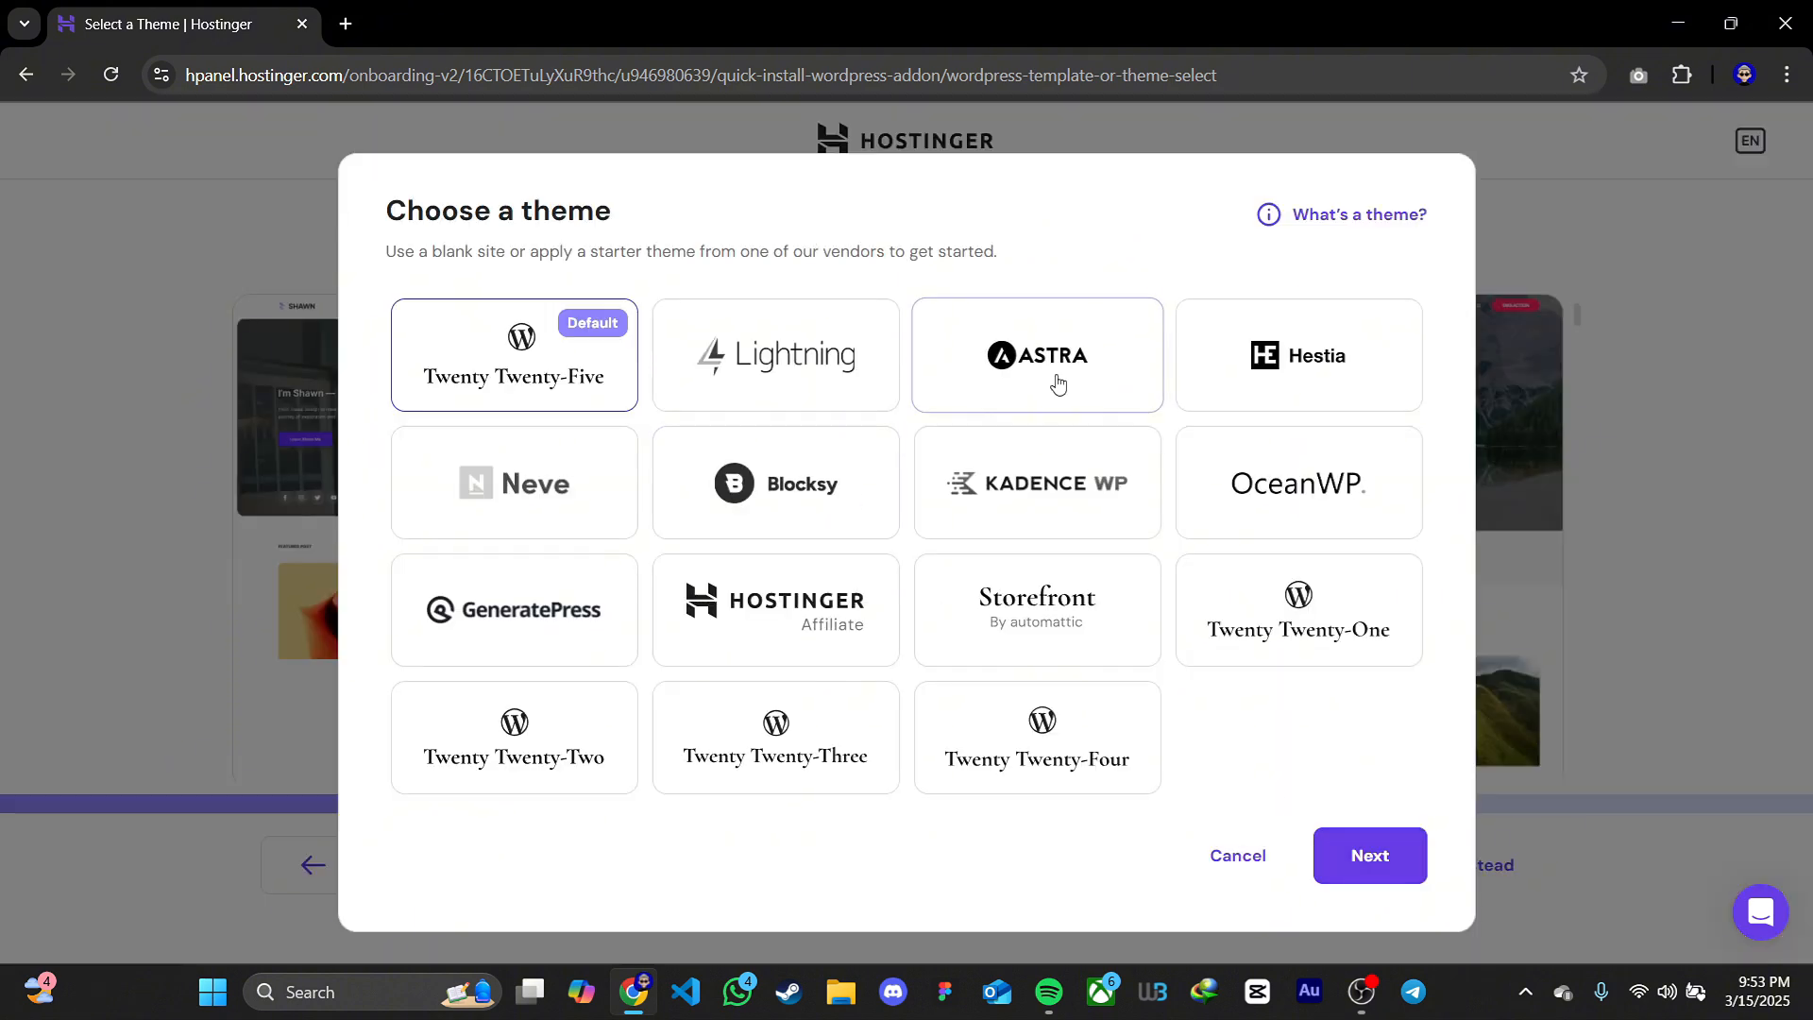
click(1057, 381)
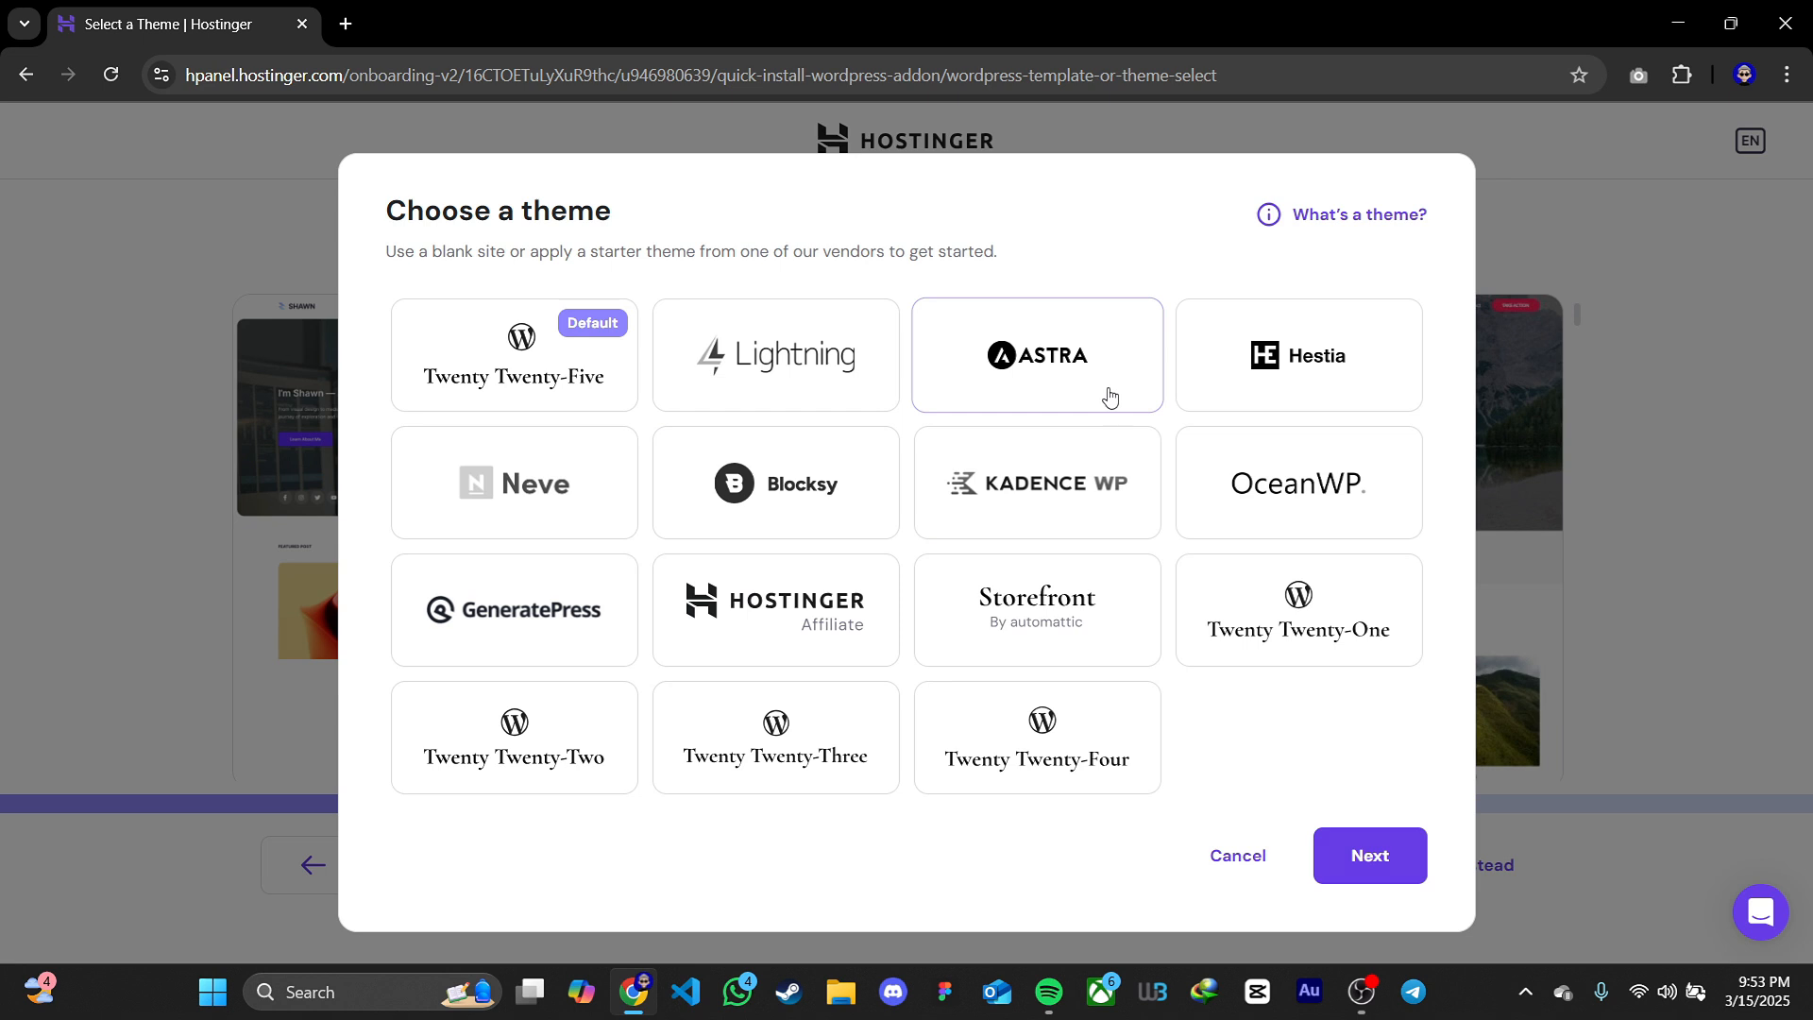
click(1368, 862)
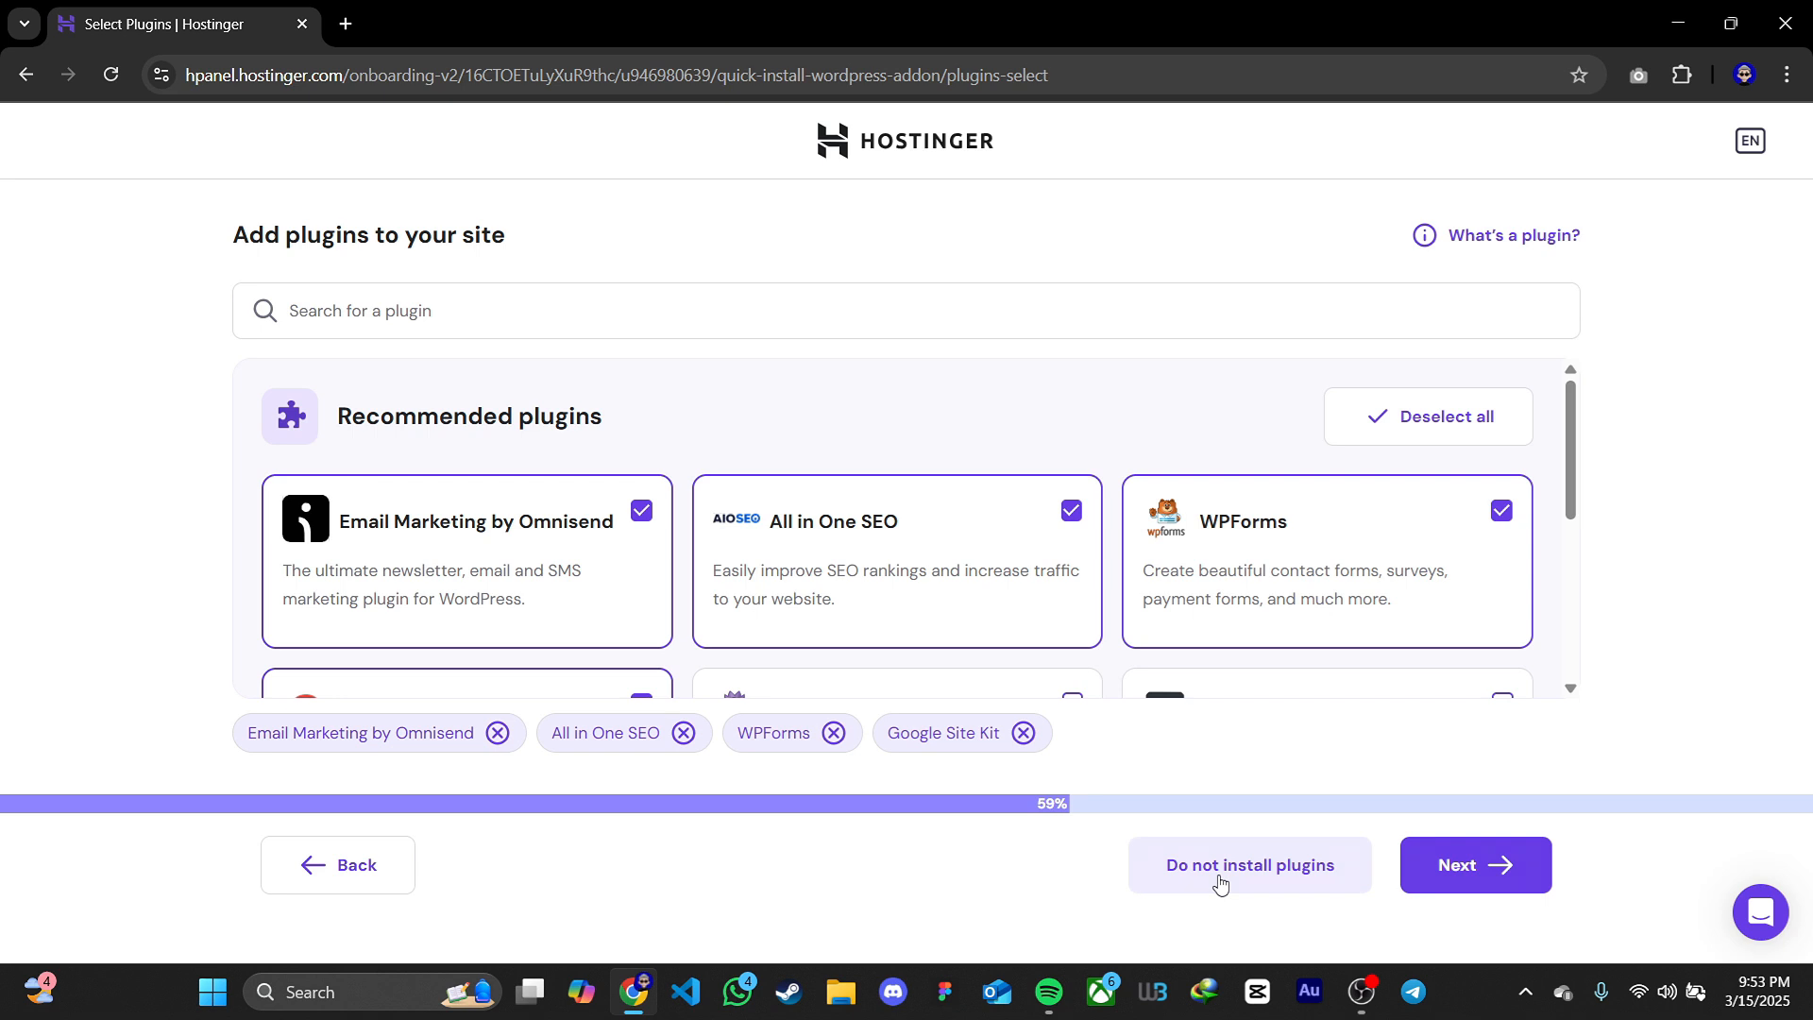
Decline the recommended plugins and assign the owned domain techbysalar.site to the new website
click(1219, 883)
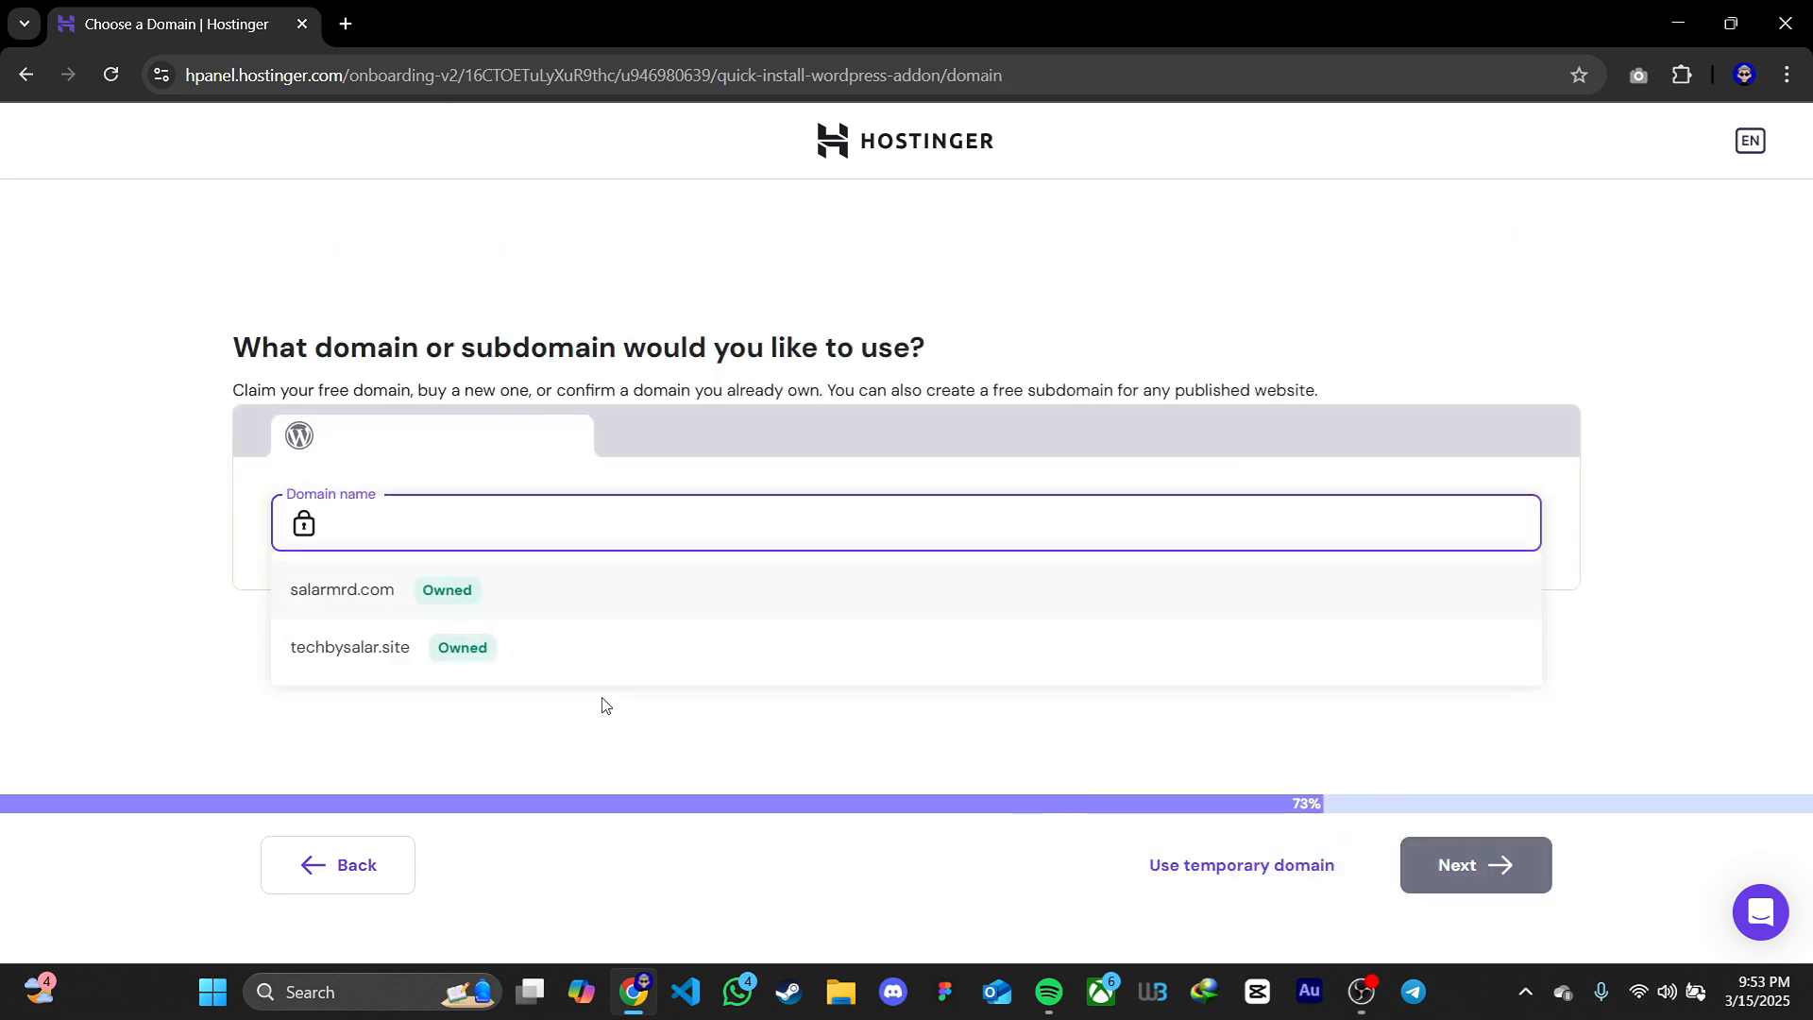
click(357, 652)
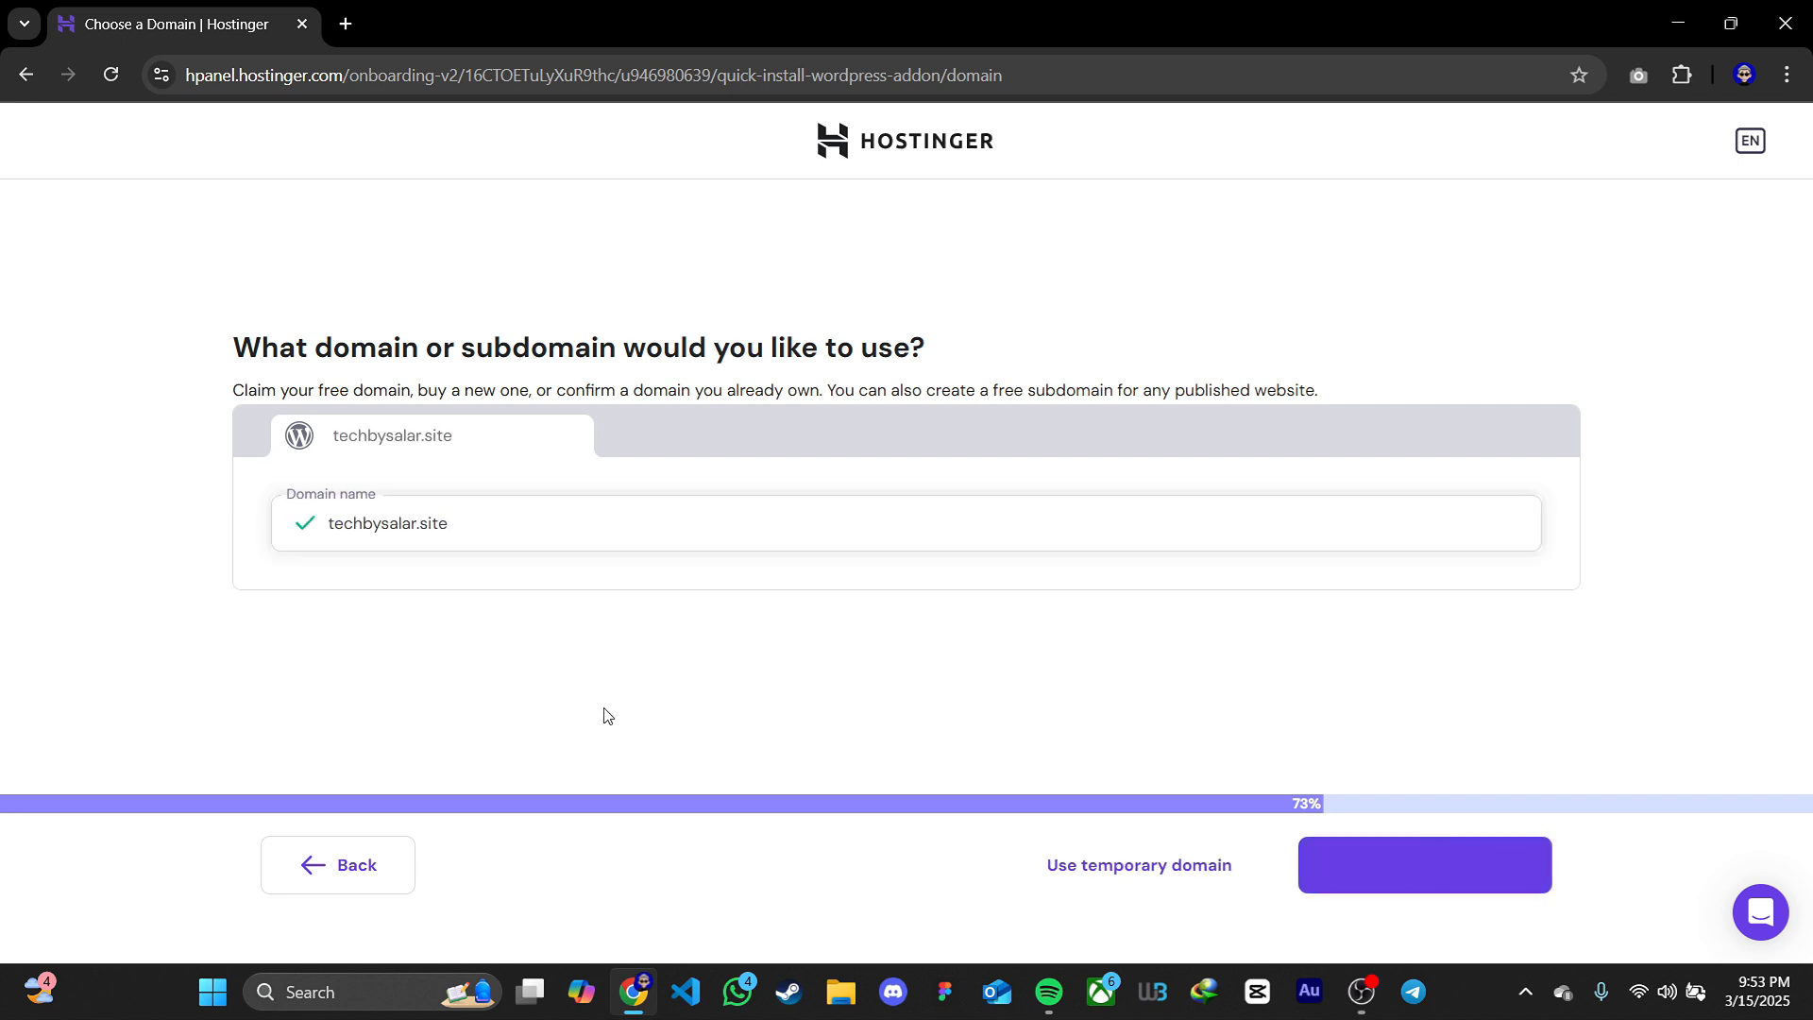
click(1396, 878)
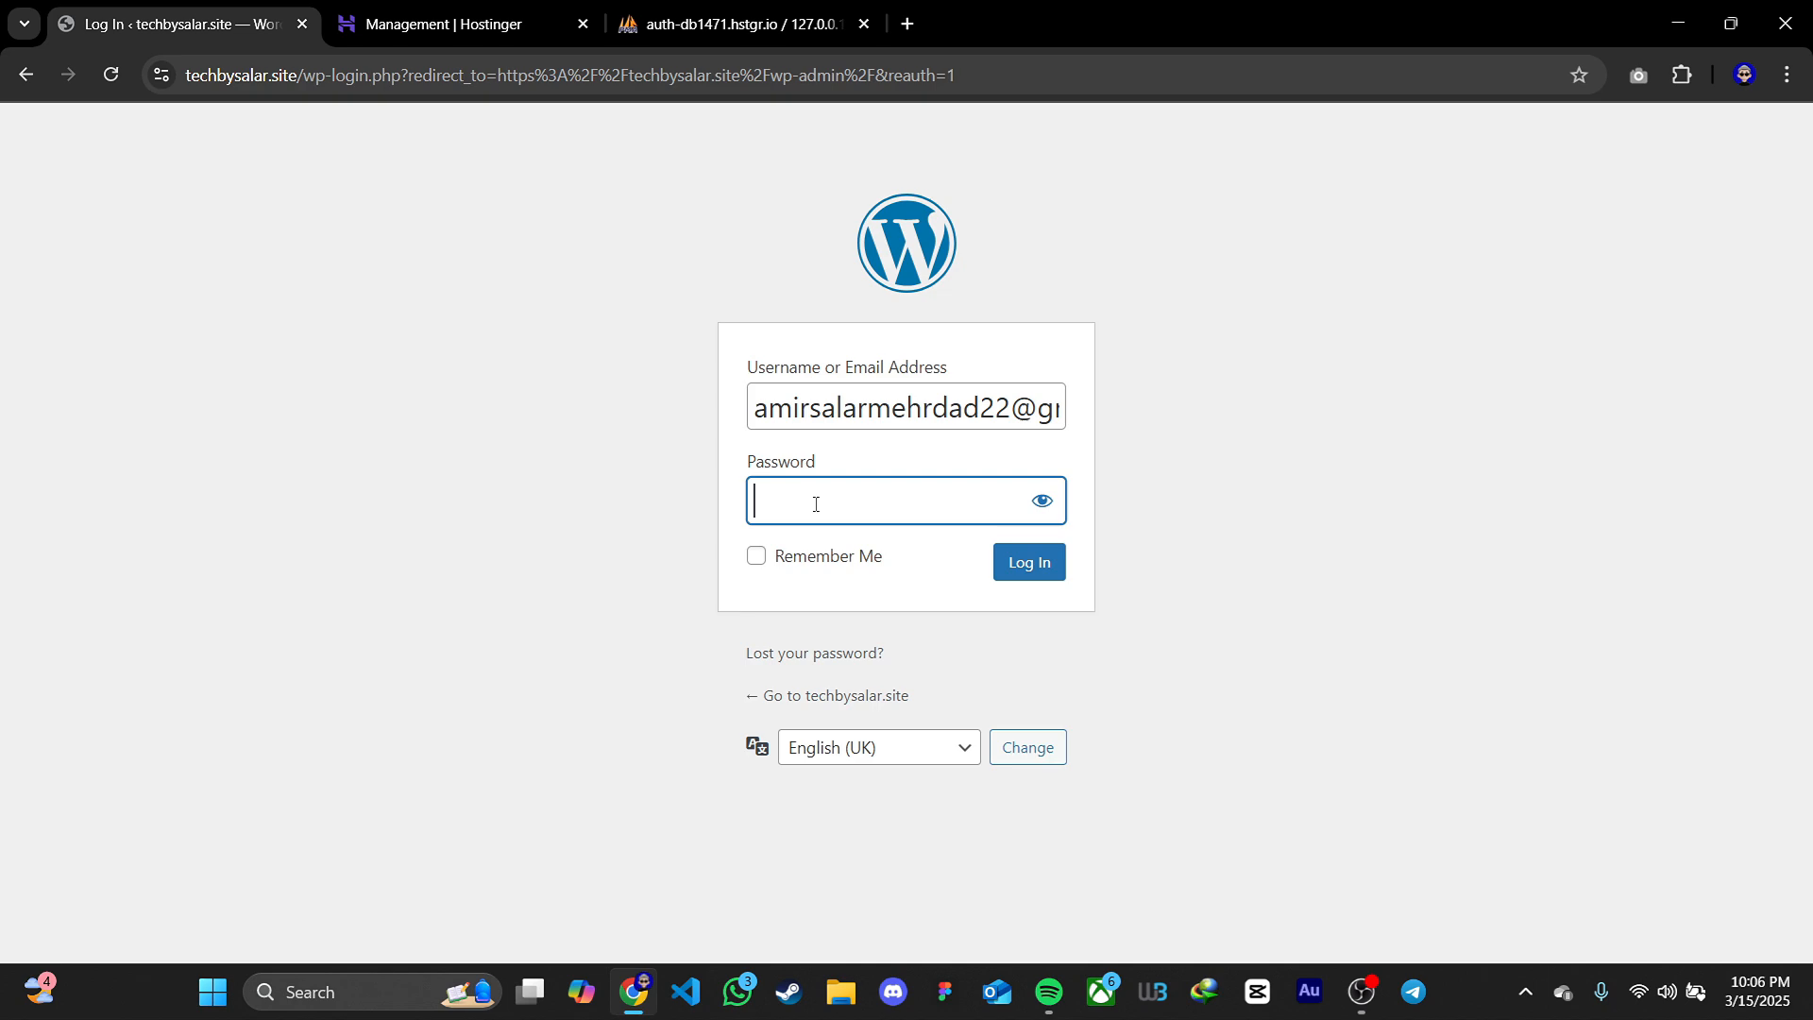
Log in to the techbysalar.site WordPress admin with the account email and password
key(ctrl+v)
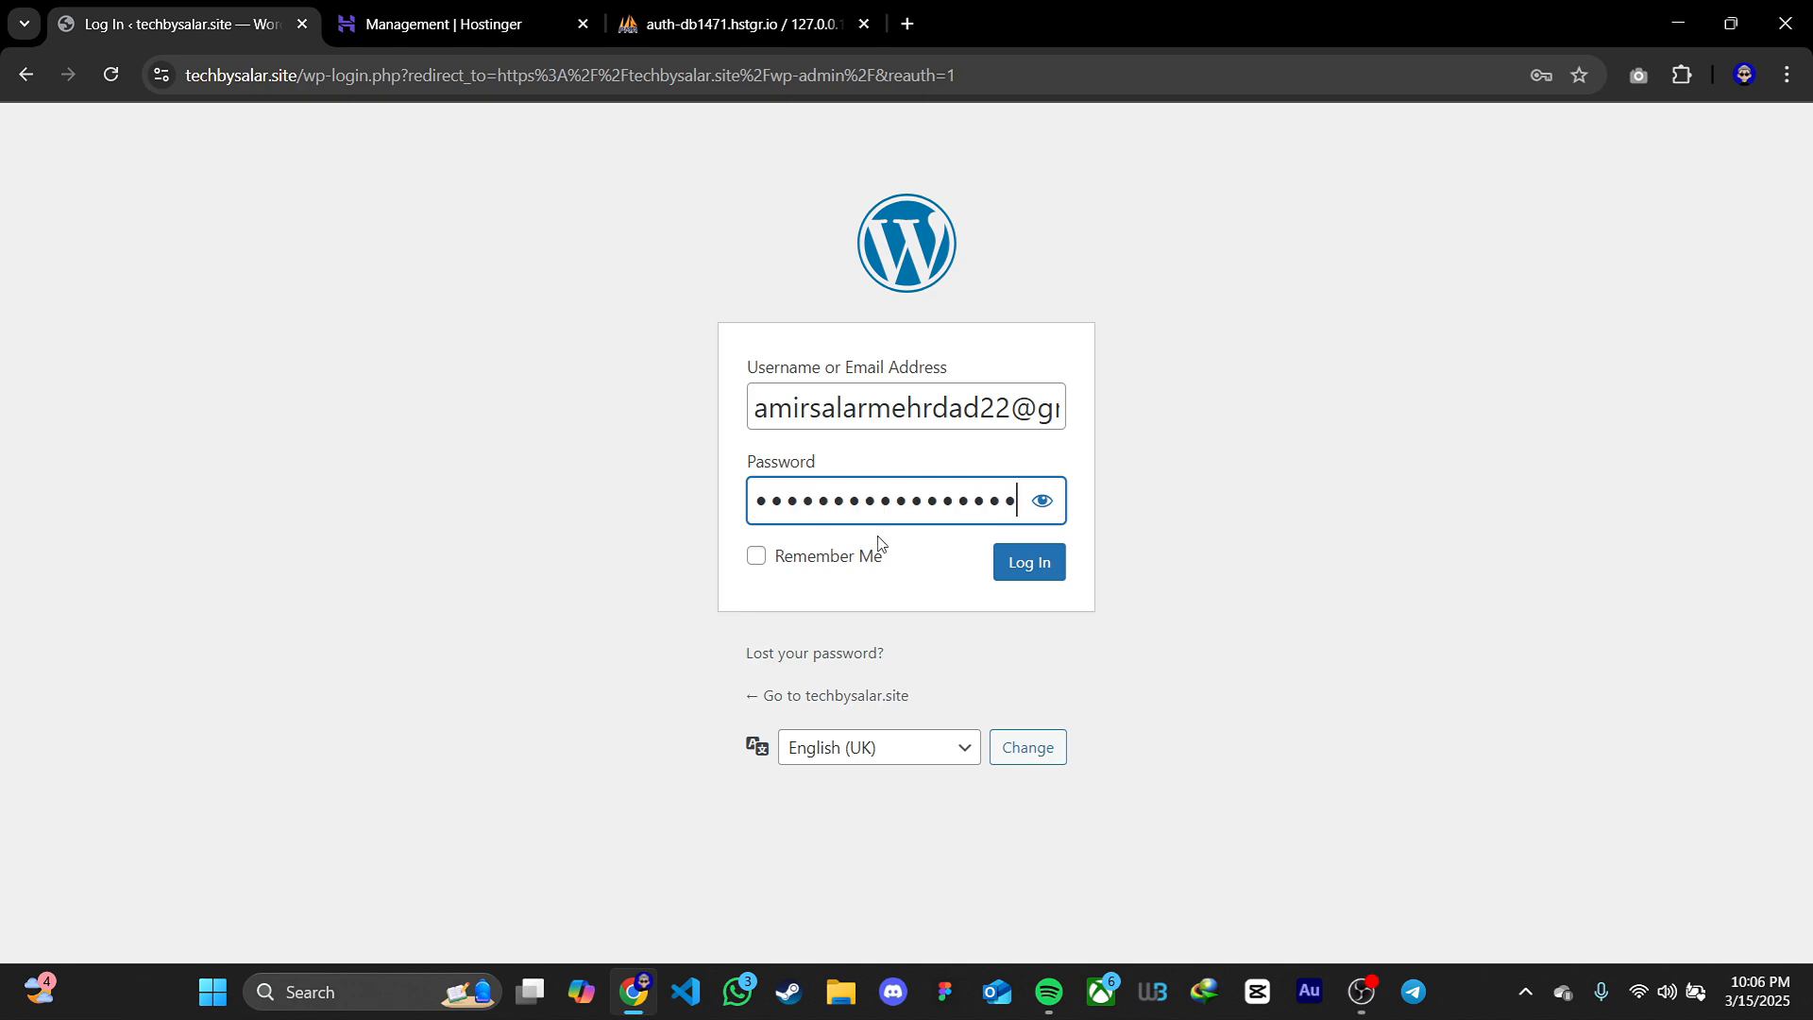
click(1025, 563)
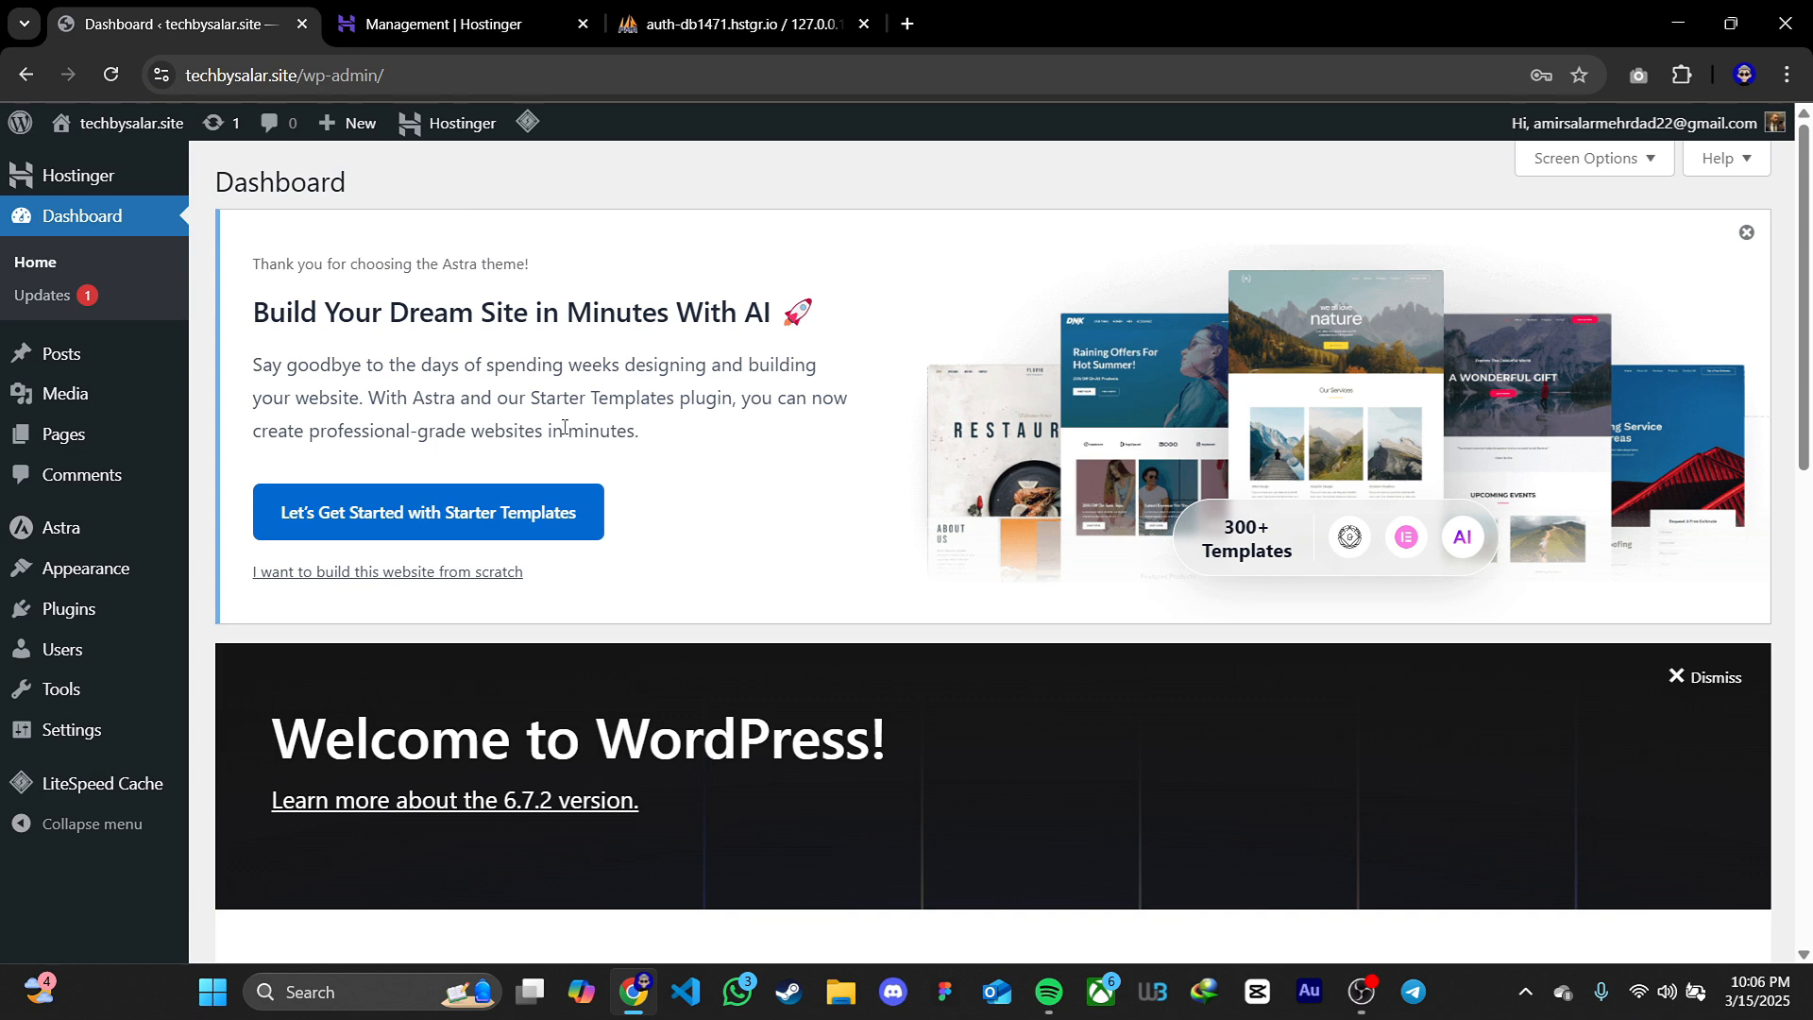
Look over the WordPress admin sections and browse the site's installed themes
mouse_move(122, 125)
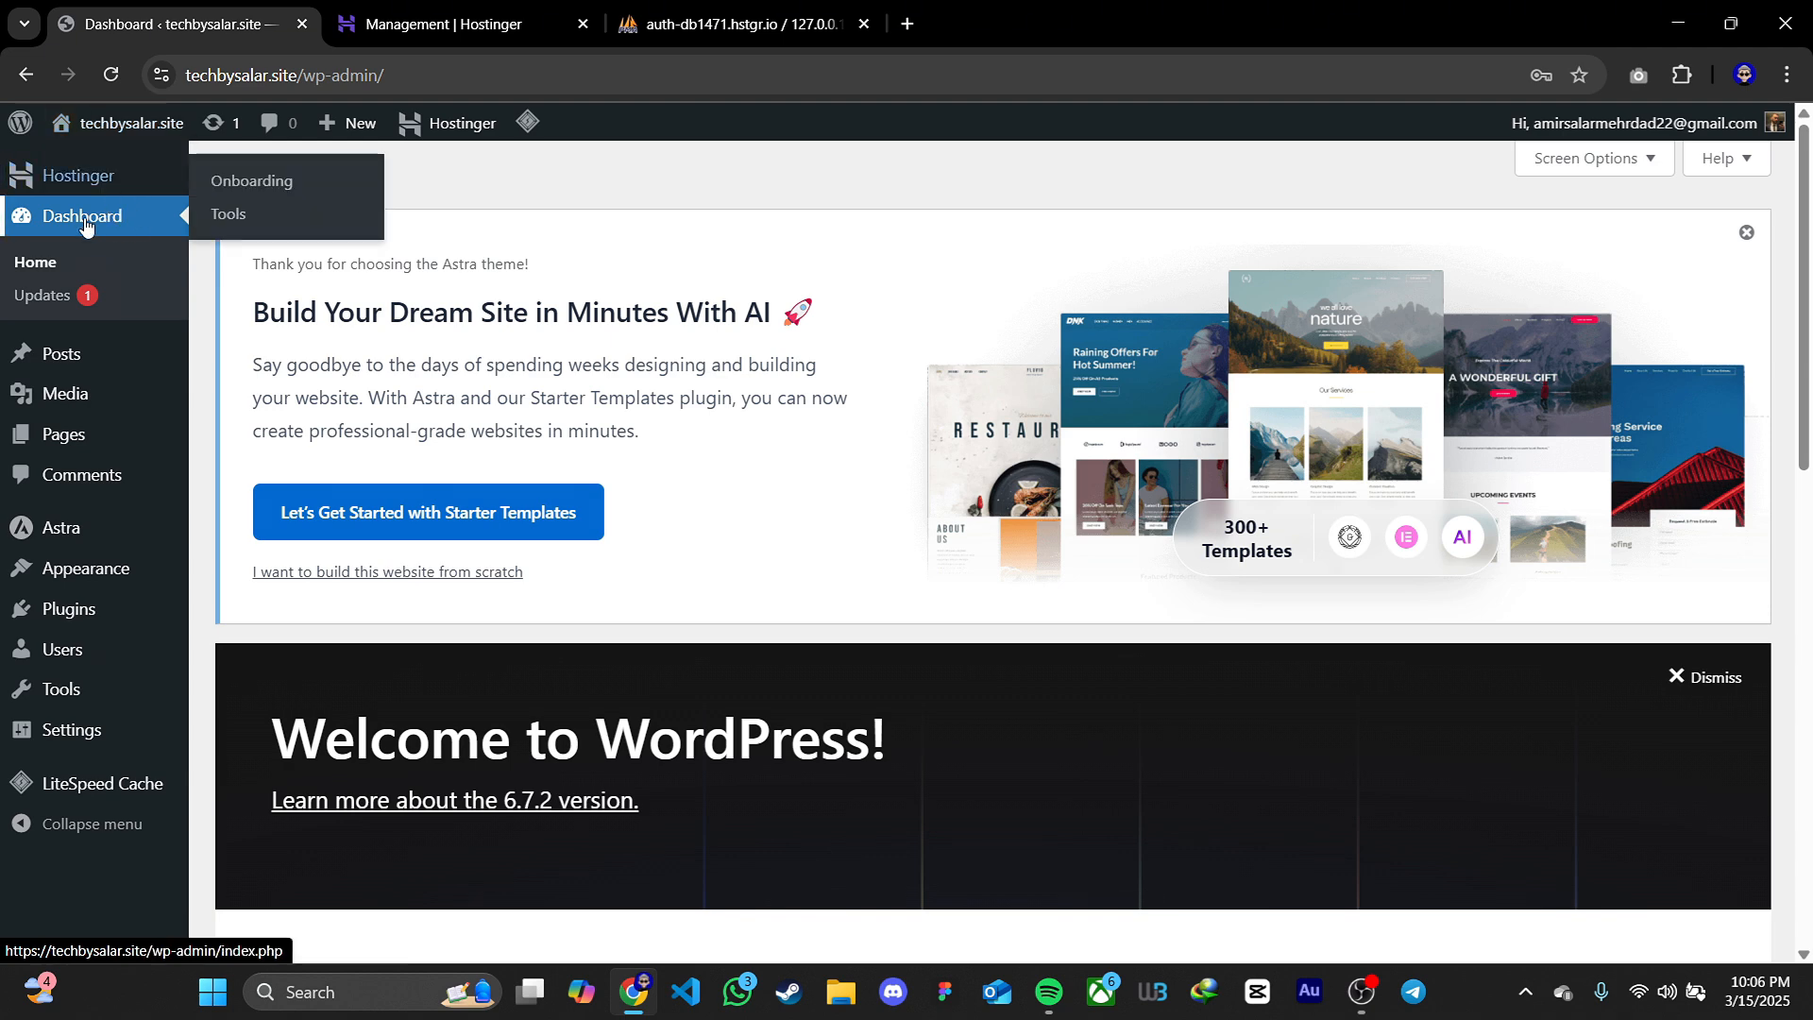
mouse_move(86, 393)
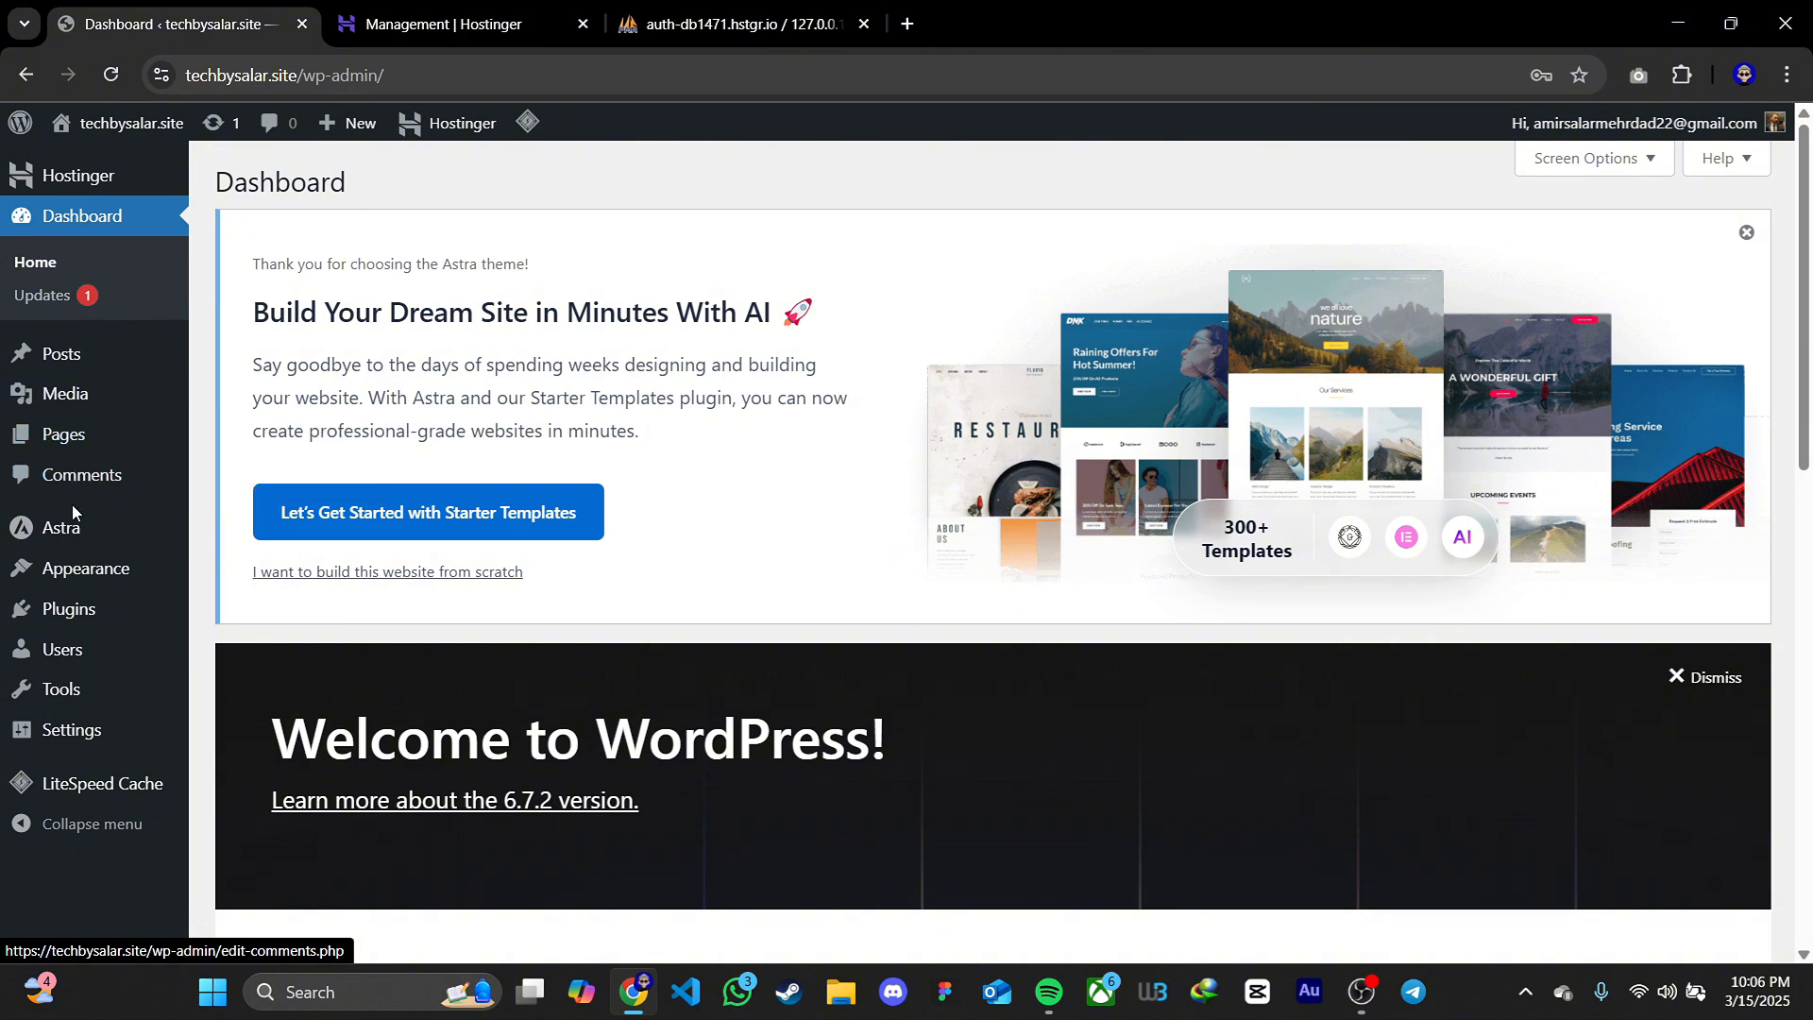
mouse_move(73, 529)
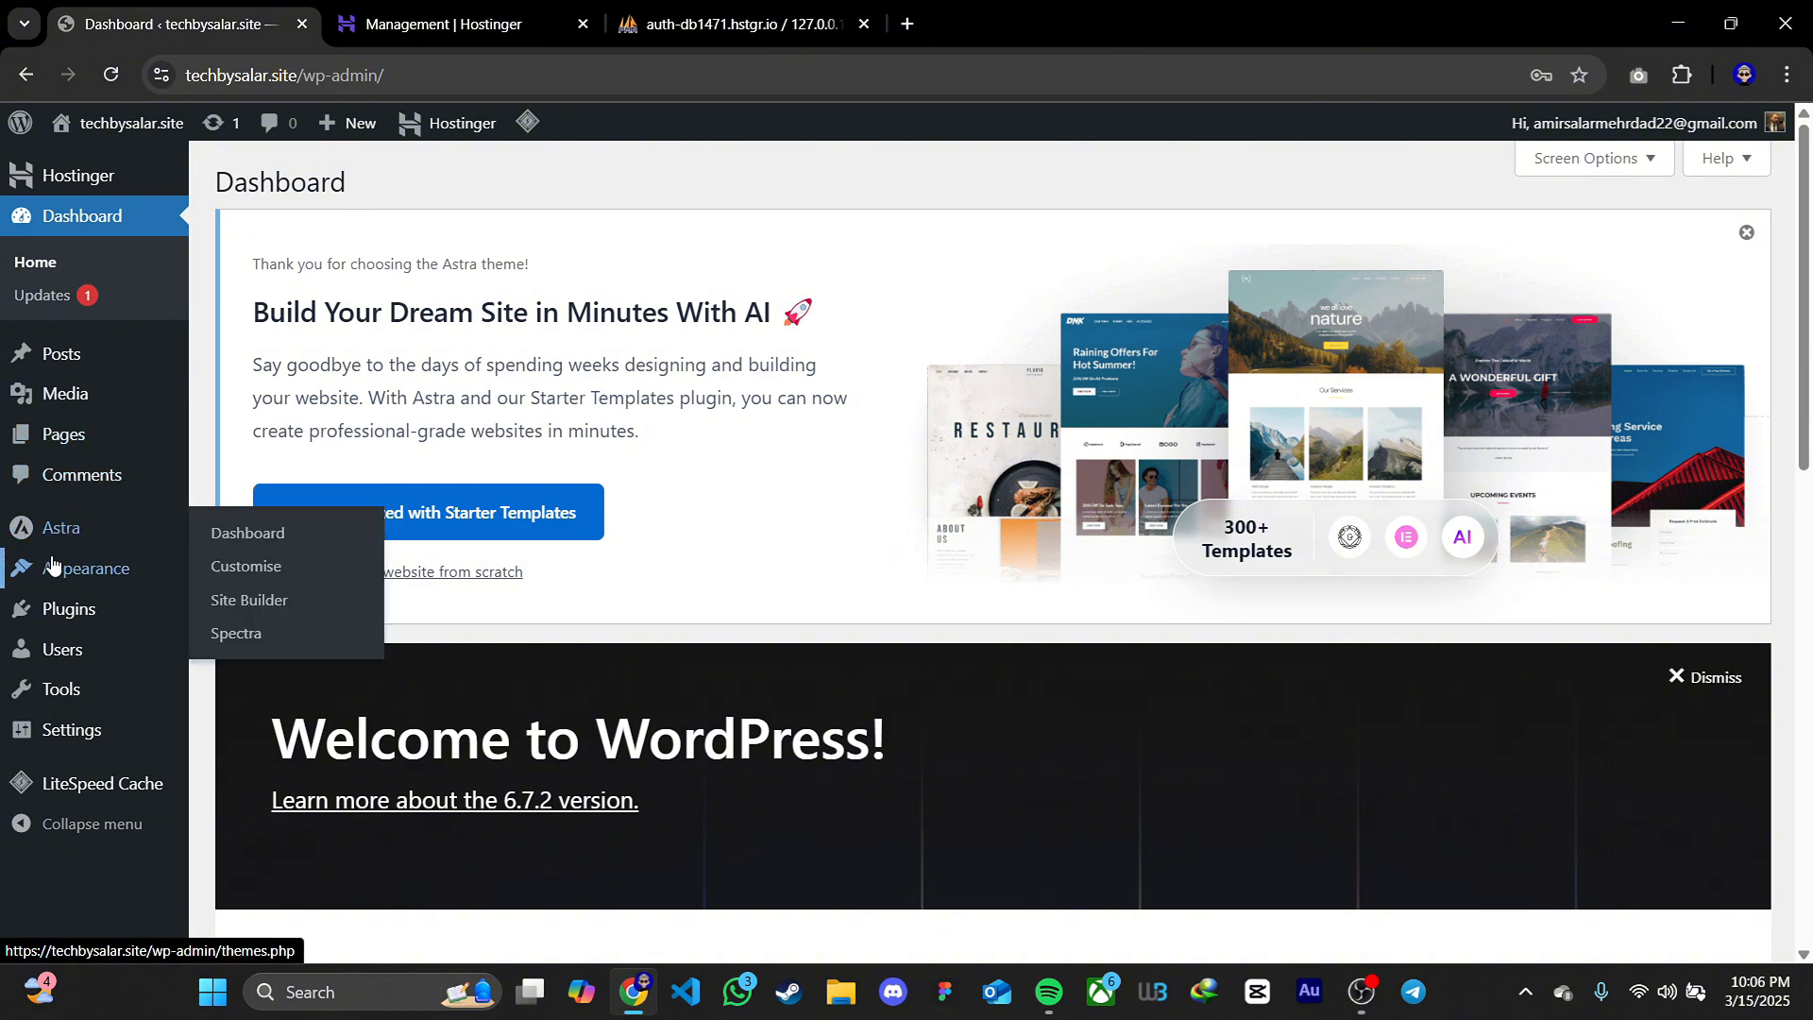
mouse_move(102, 572)
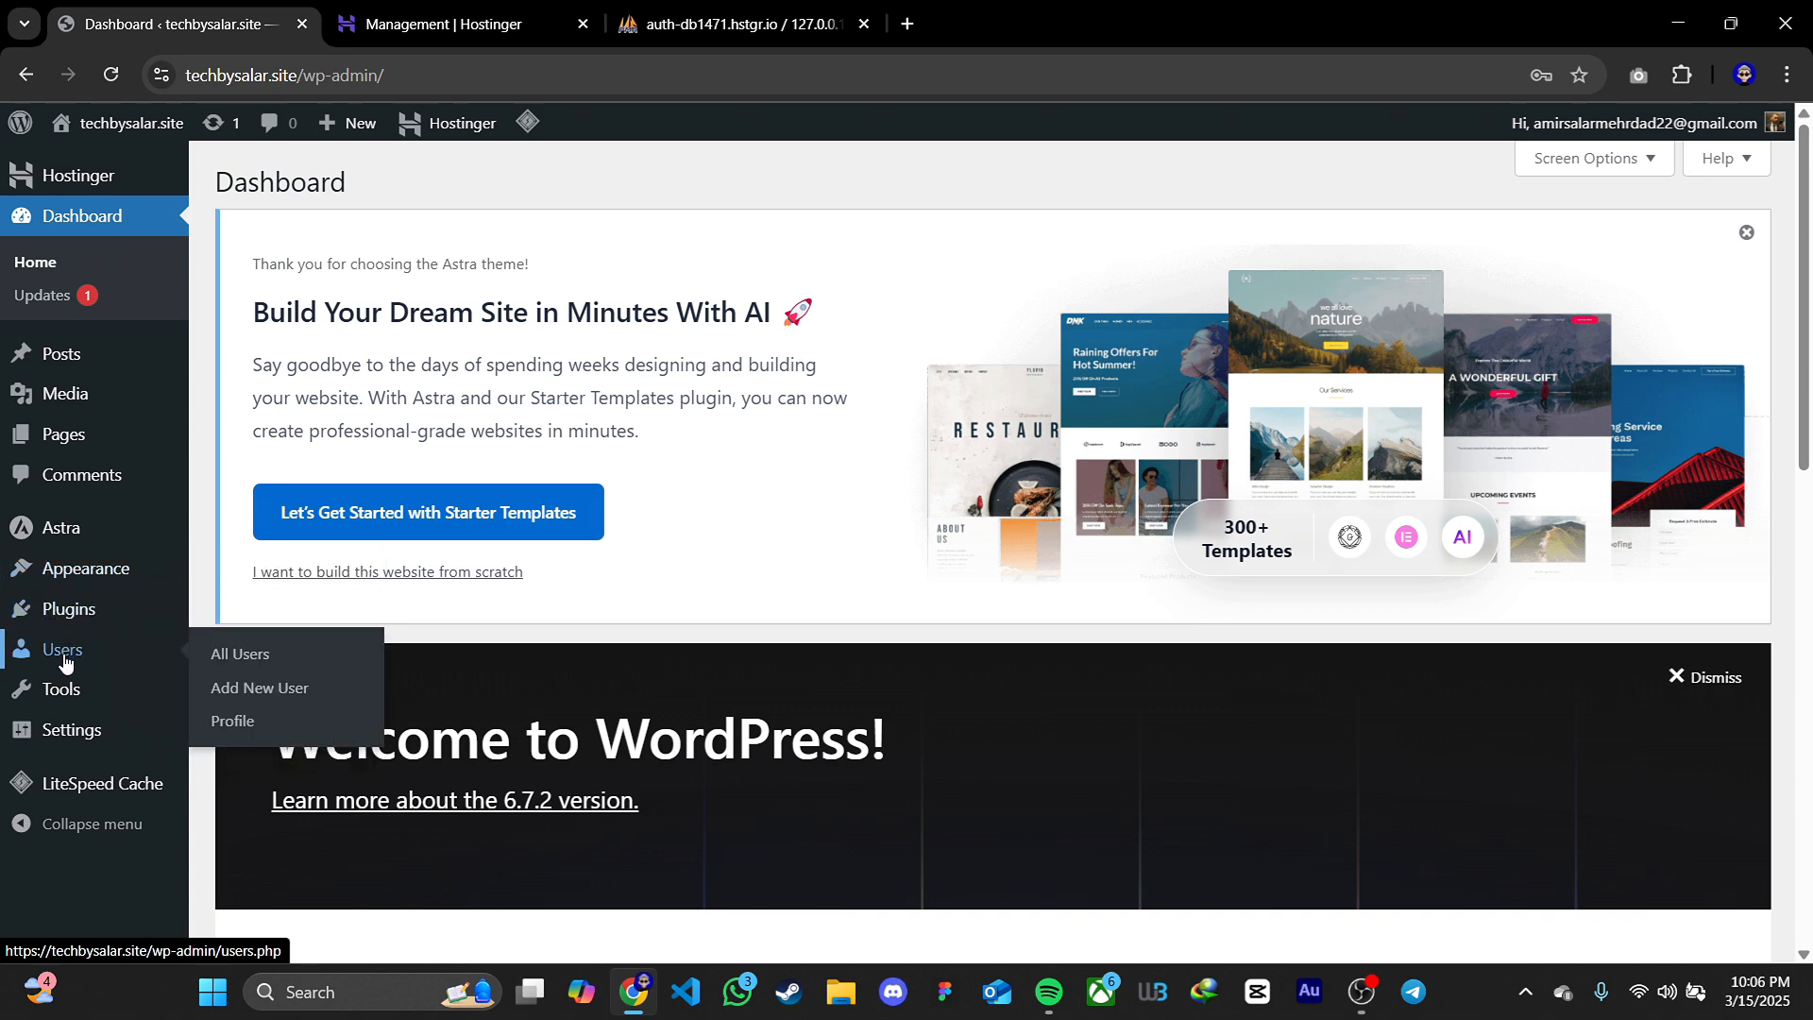
mouse_move(79, 694)
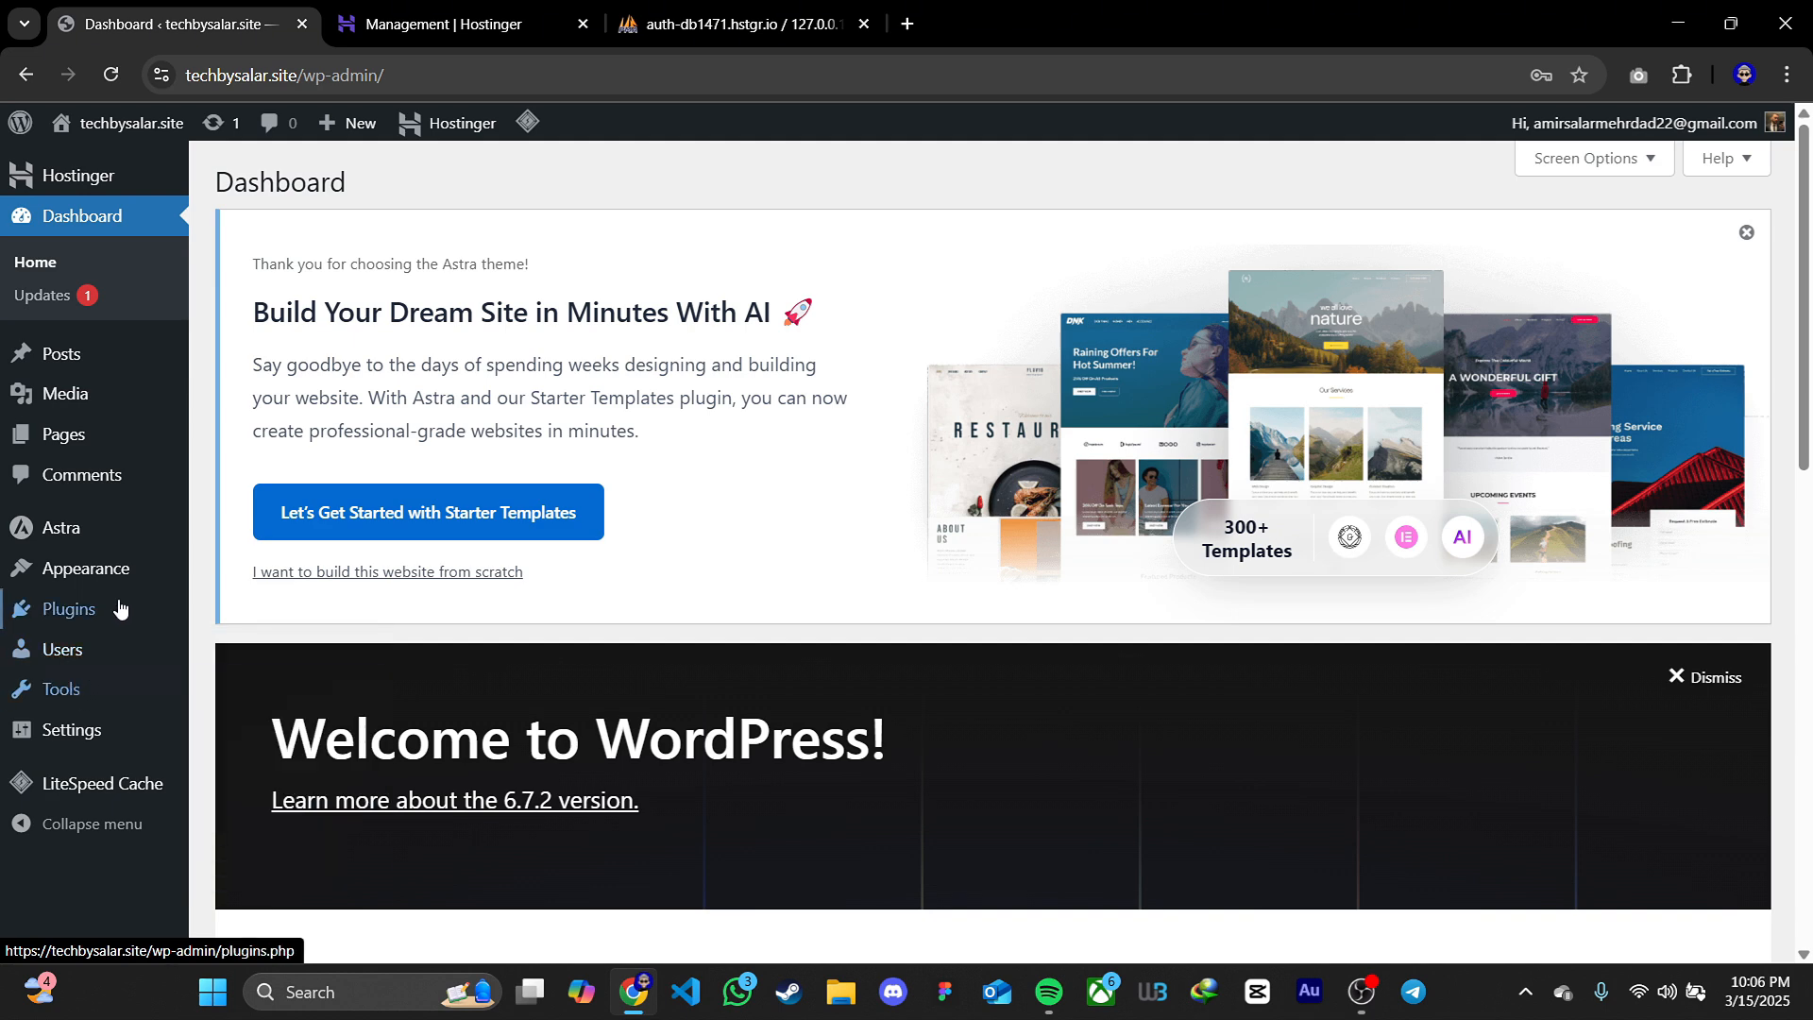
click(252, 586)
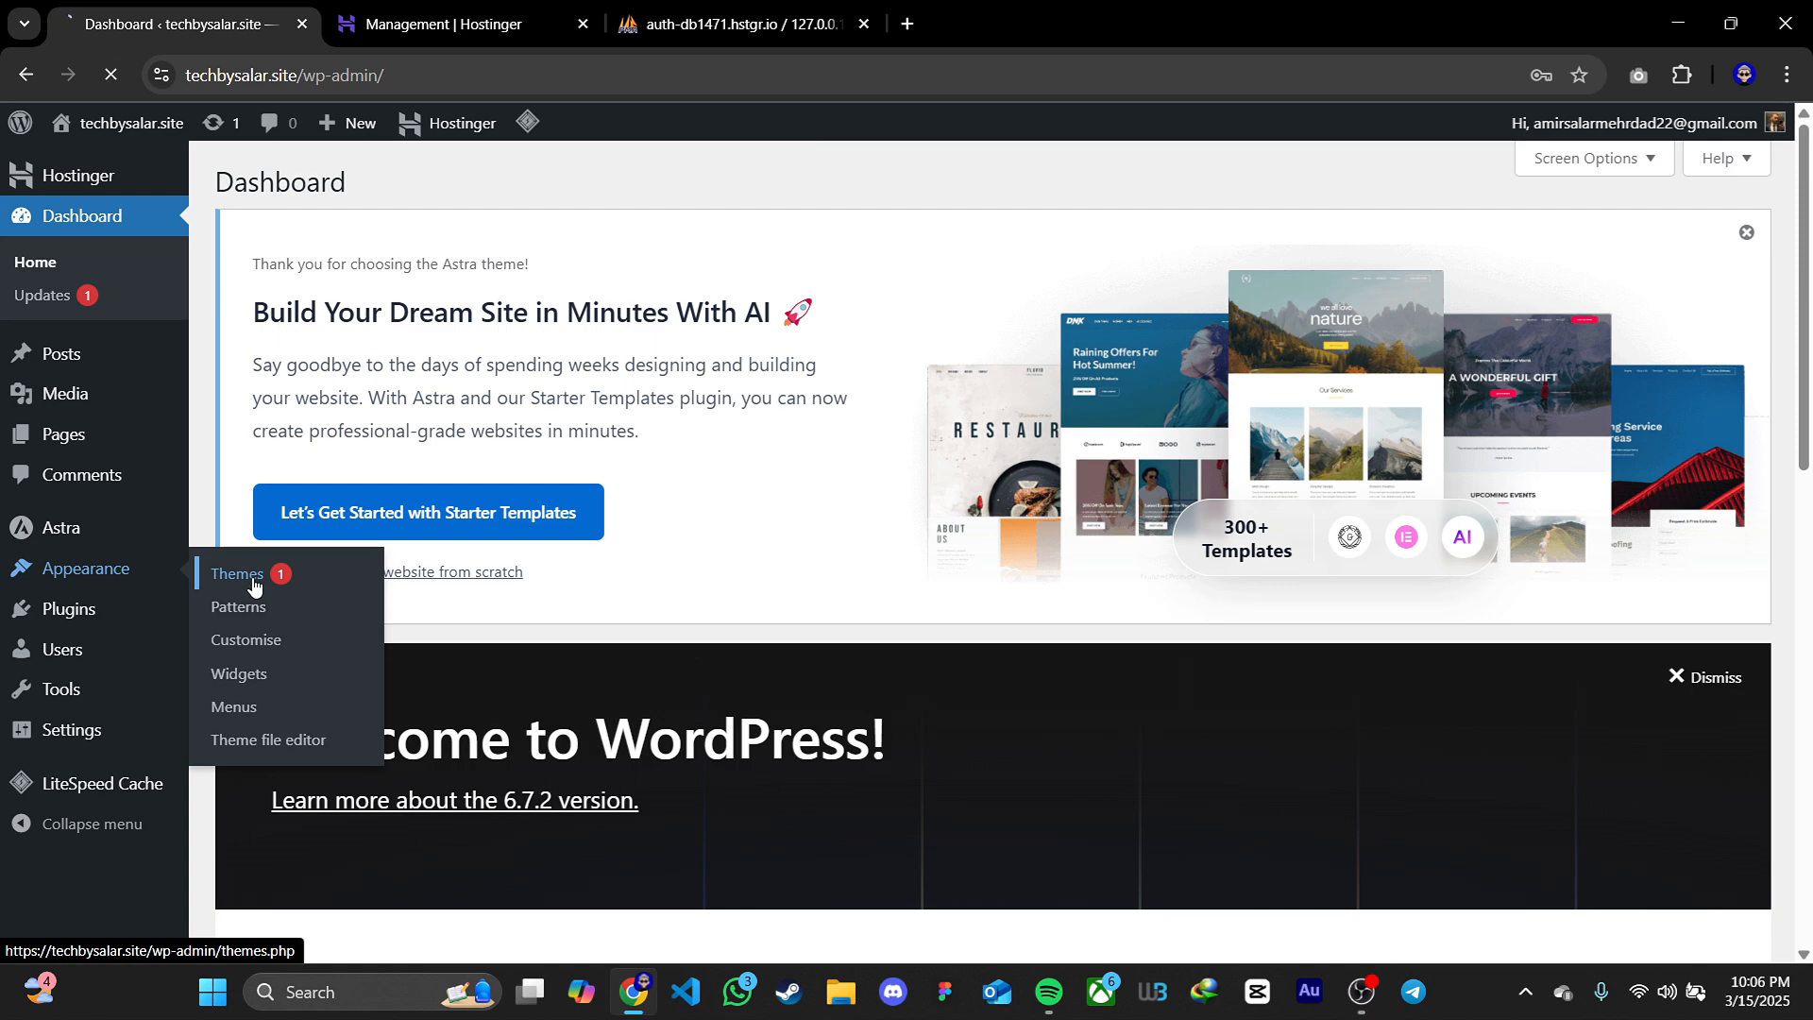
scroll(708, 639, down, 2)
scroll(723, 645, down, 2)
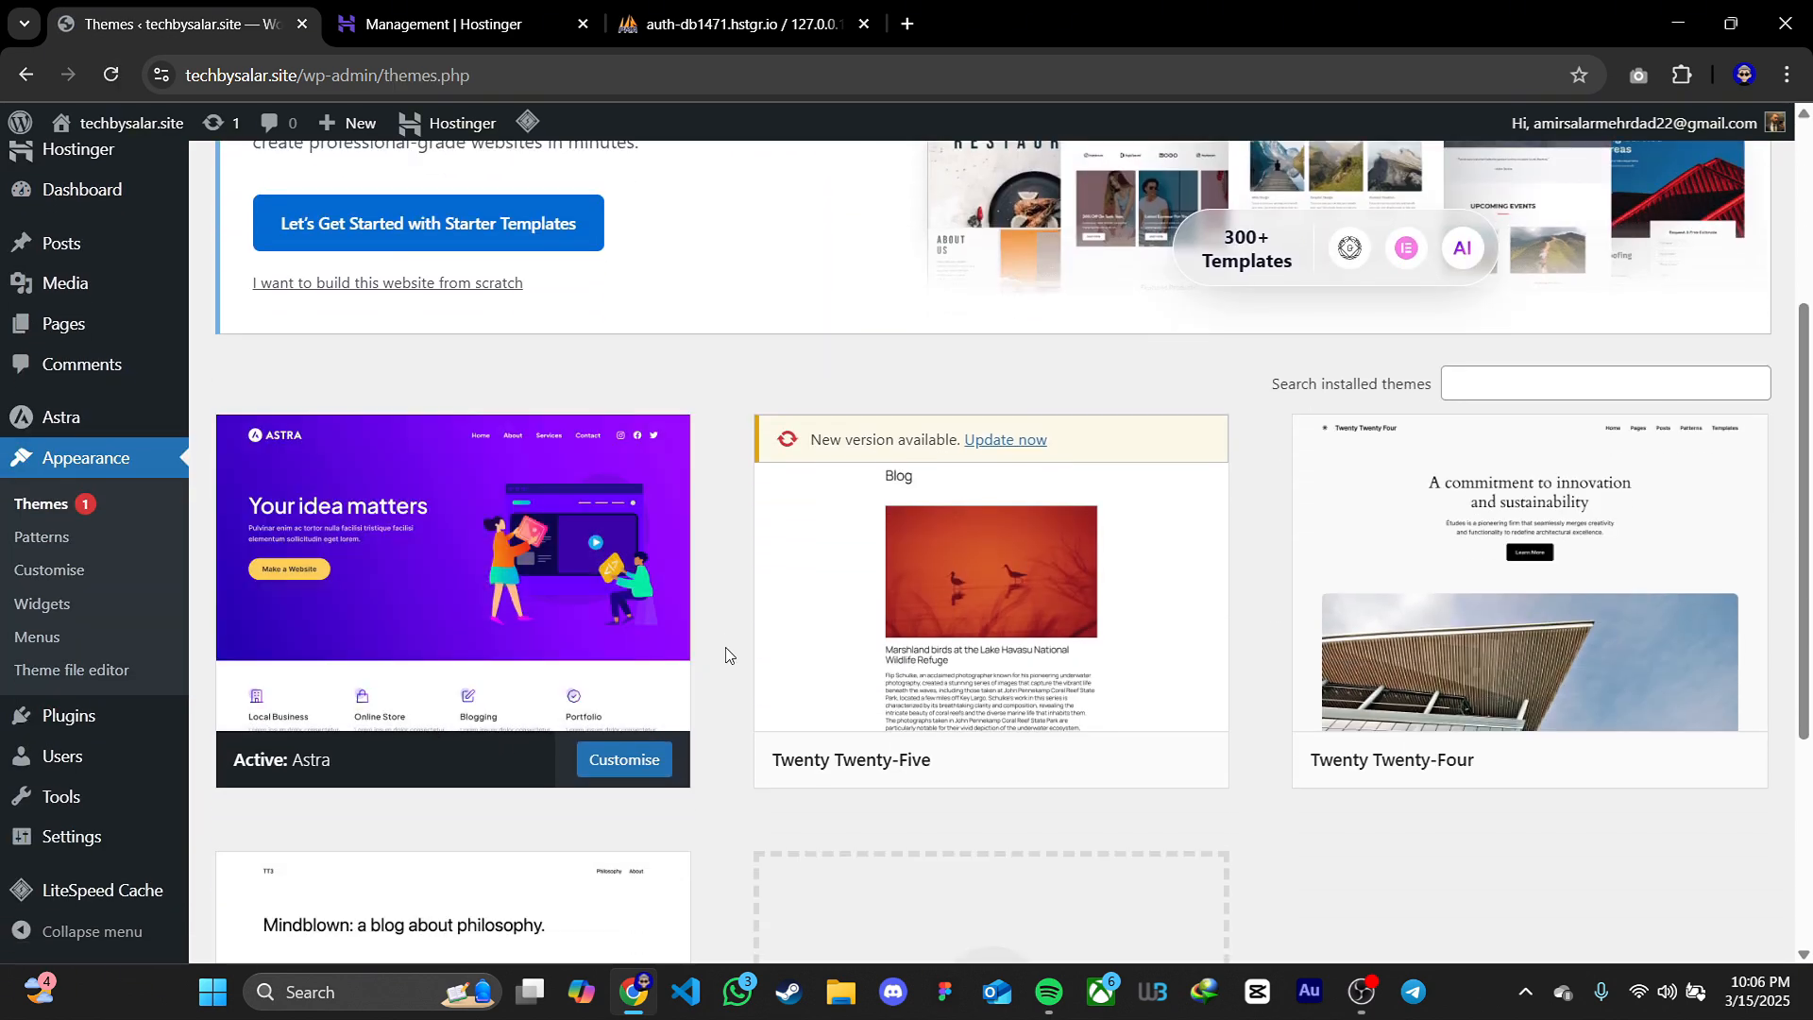
scroll(728, 654, up, 5)
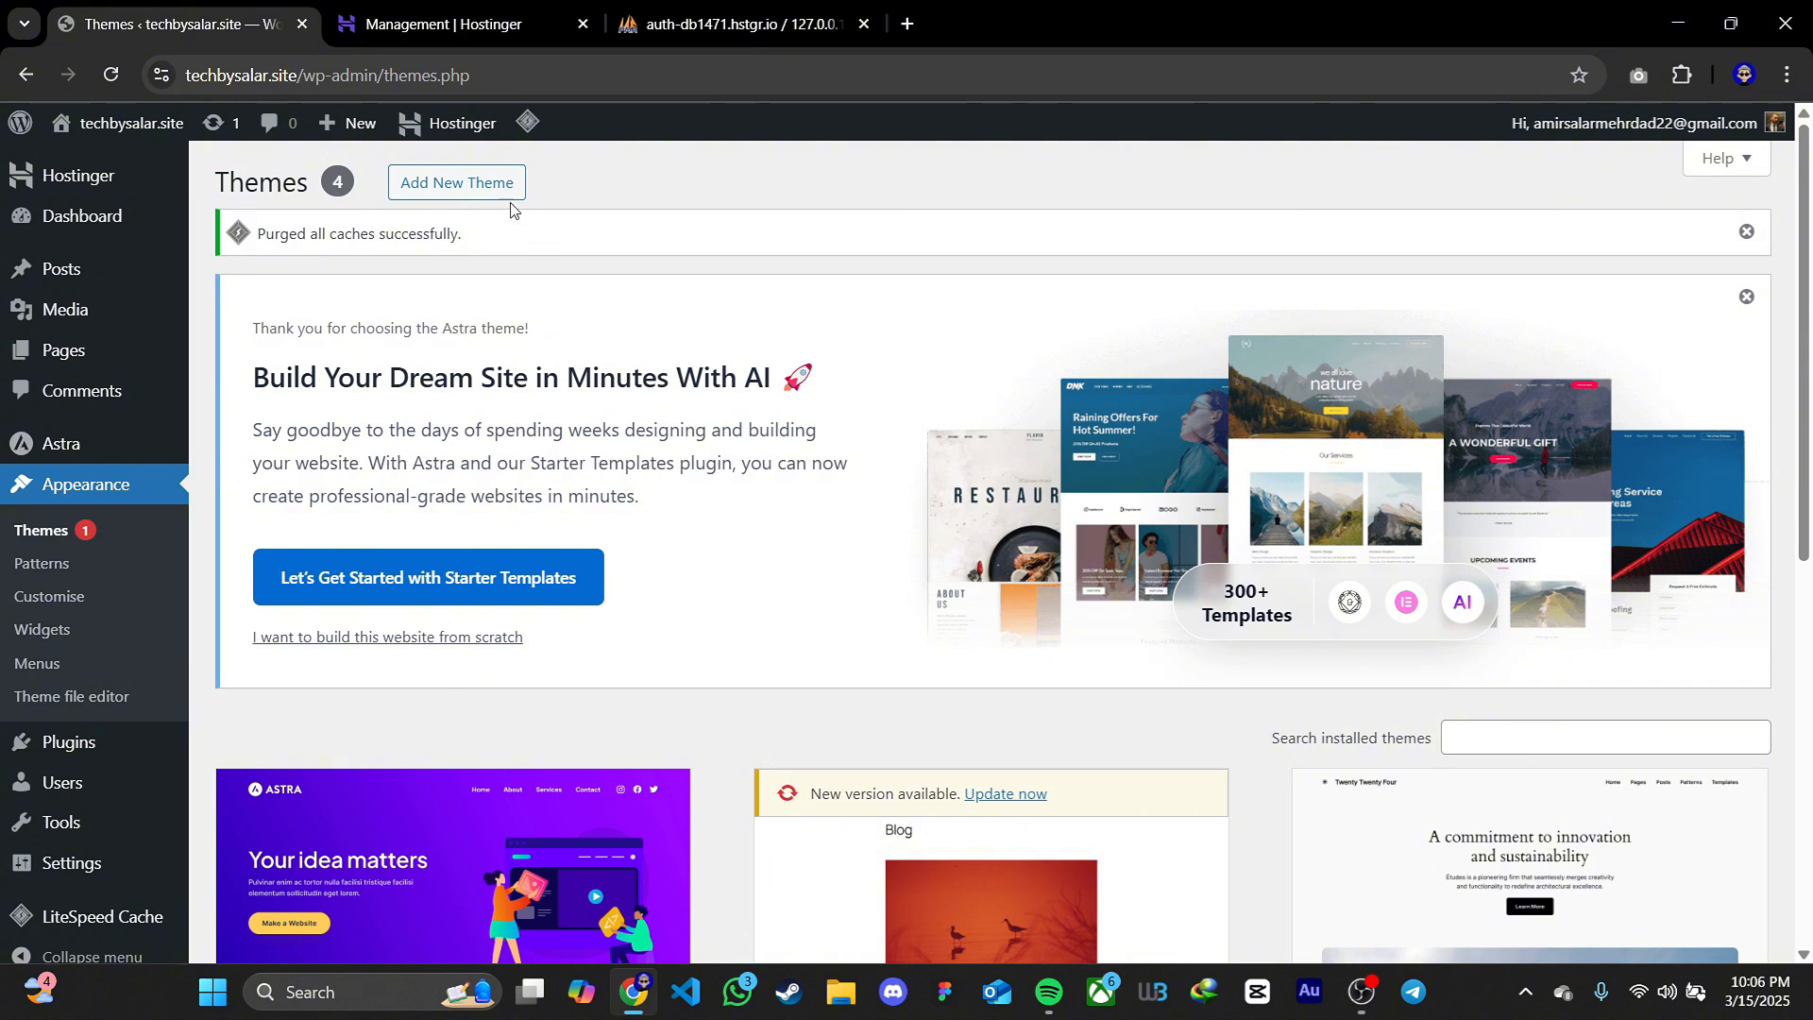
Search the theme directory for "astra" and check the Astra theme's installation status
click(457, 183)
click(1466, 688)
text(astra)
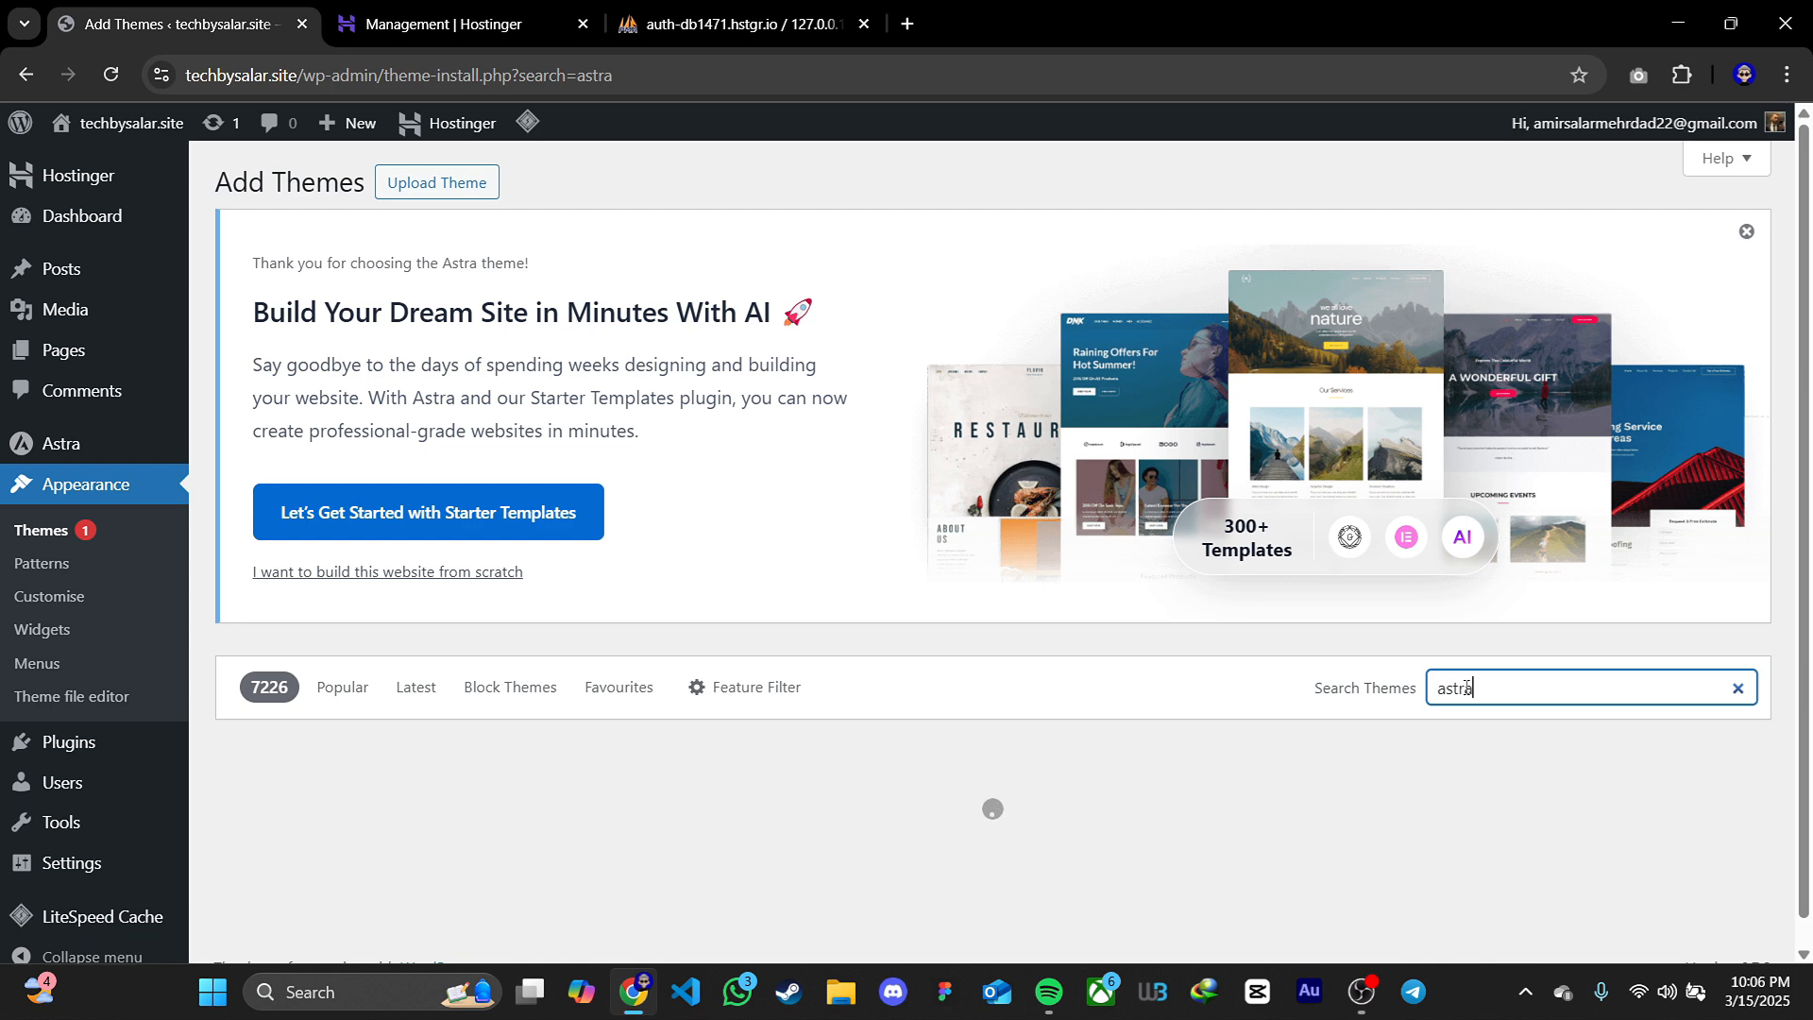
scroll(733, 678, down, 3)
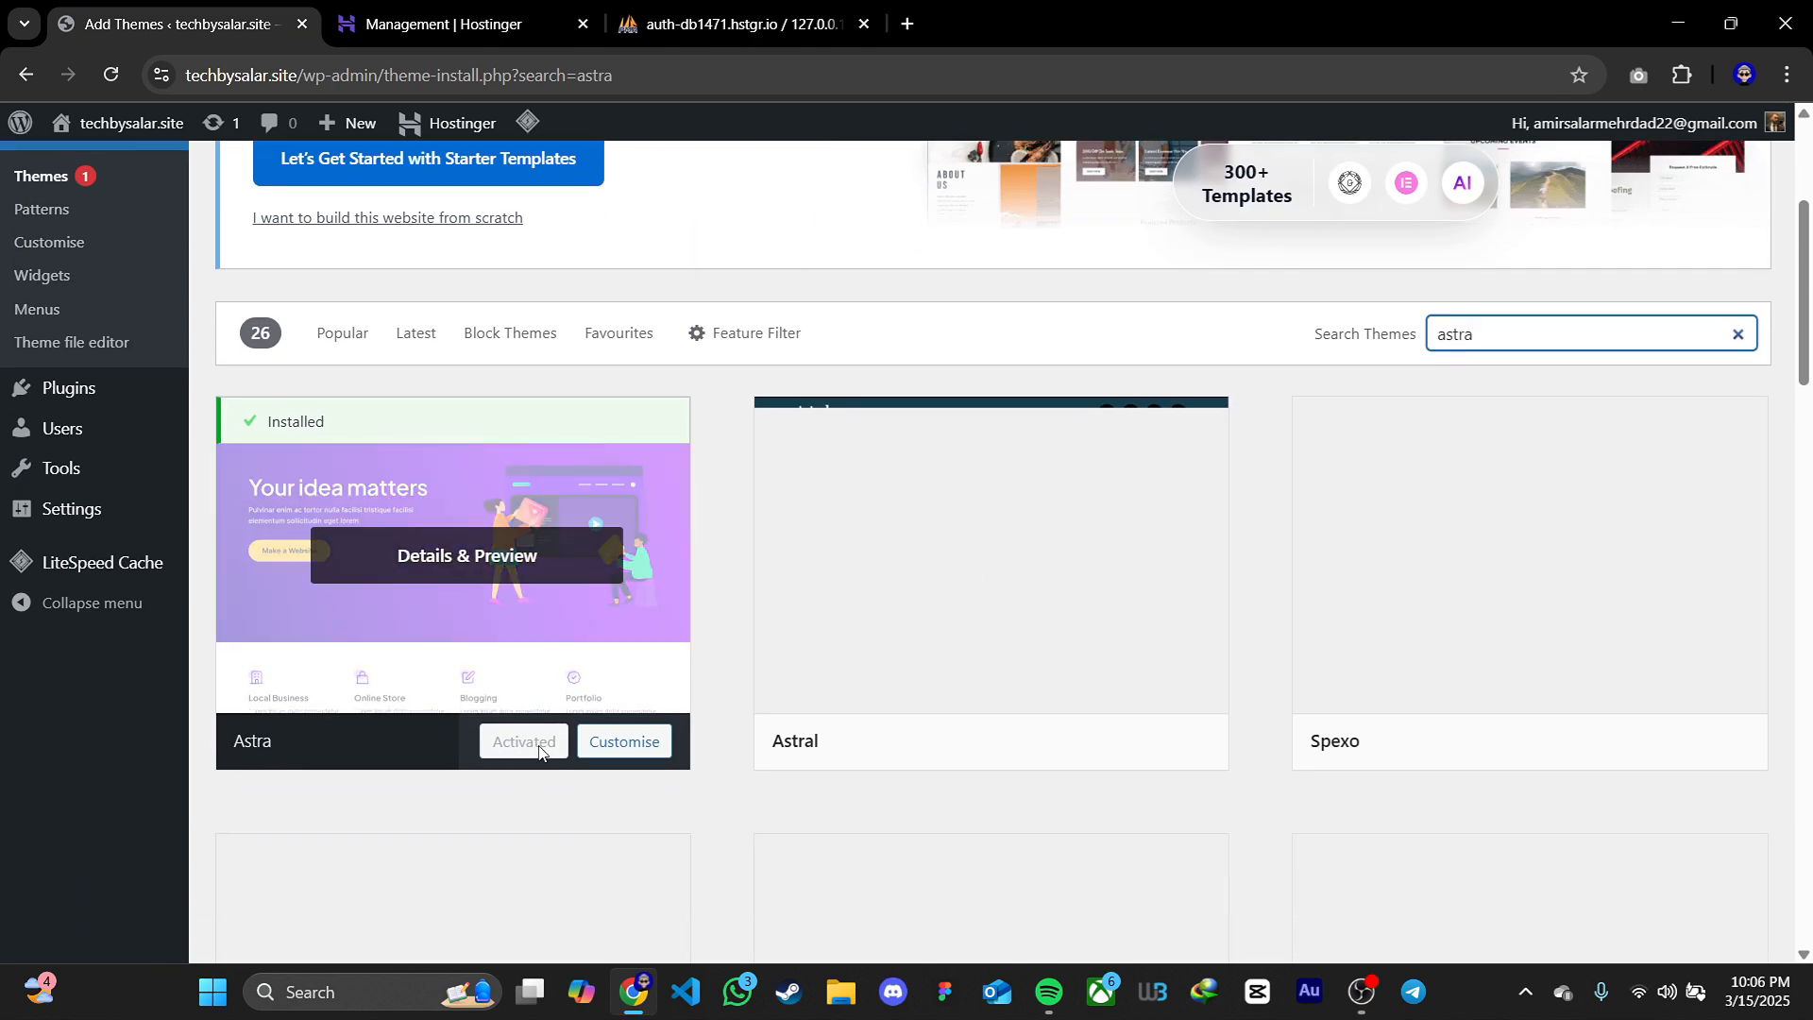
scroll(538, 751, up, 3)
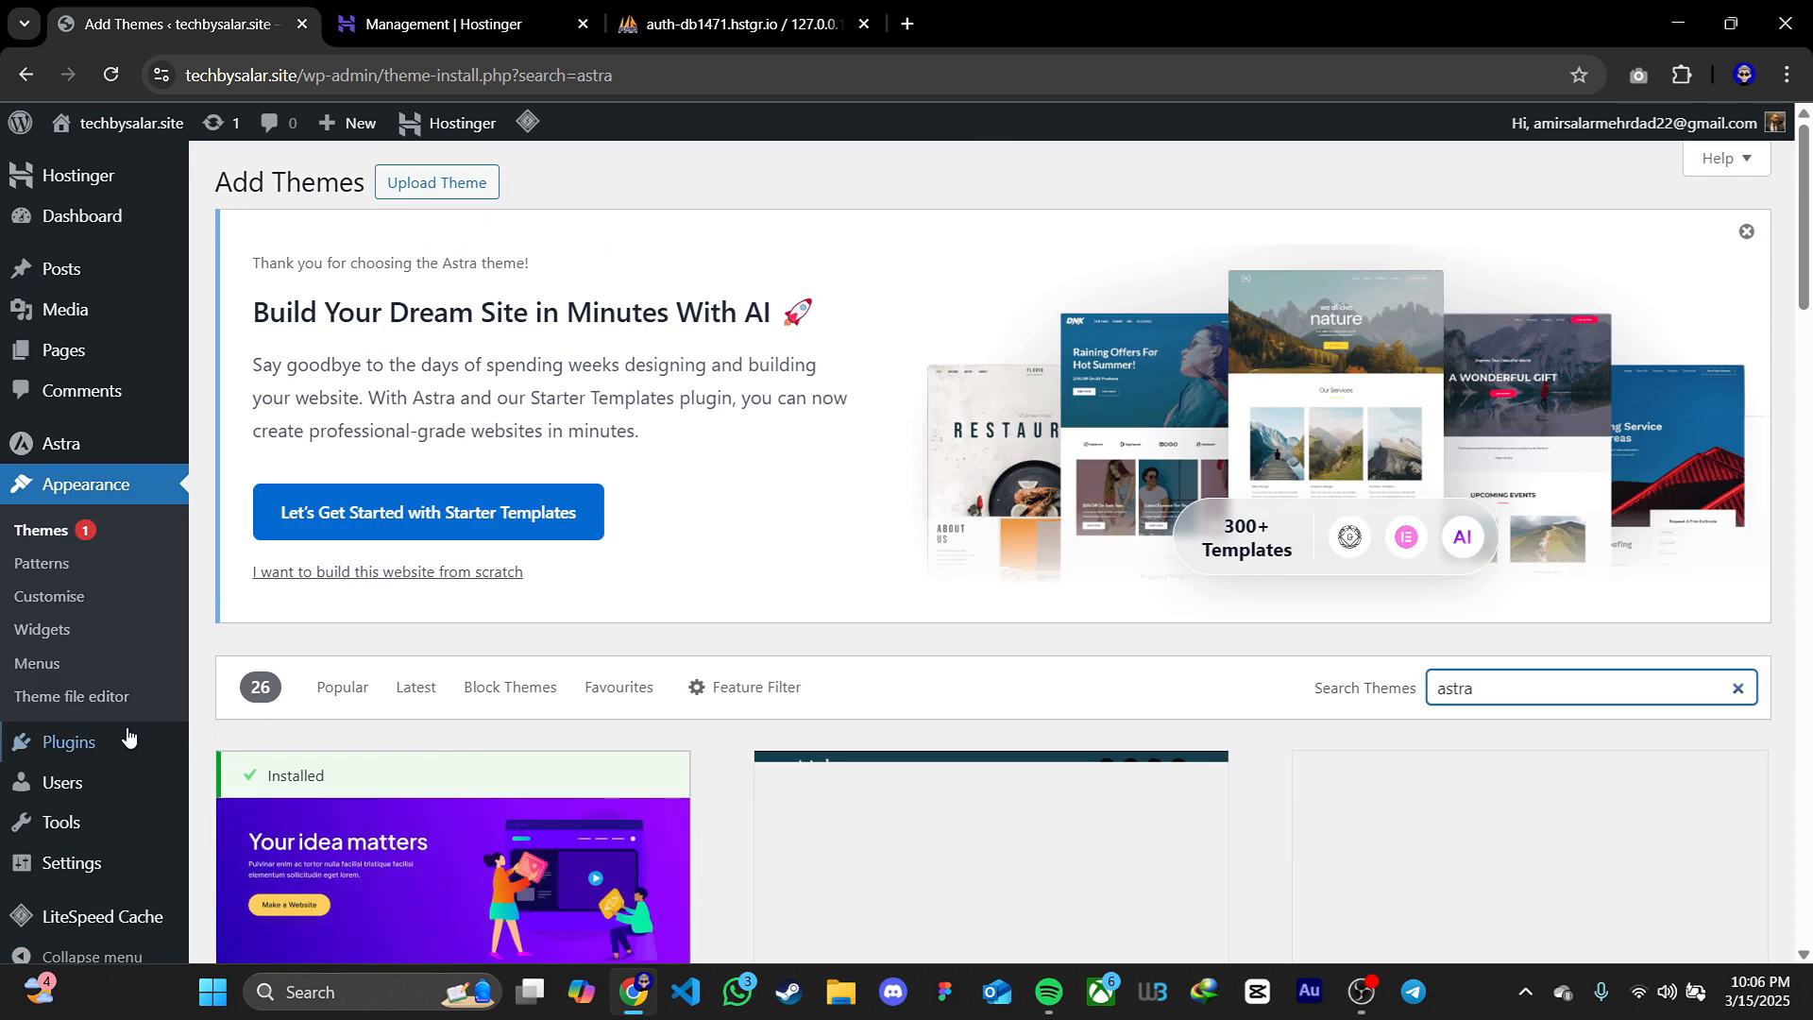
Search the WordPress plugin directory for "starter templates"
mouse_move(130, 742)
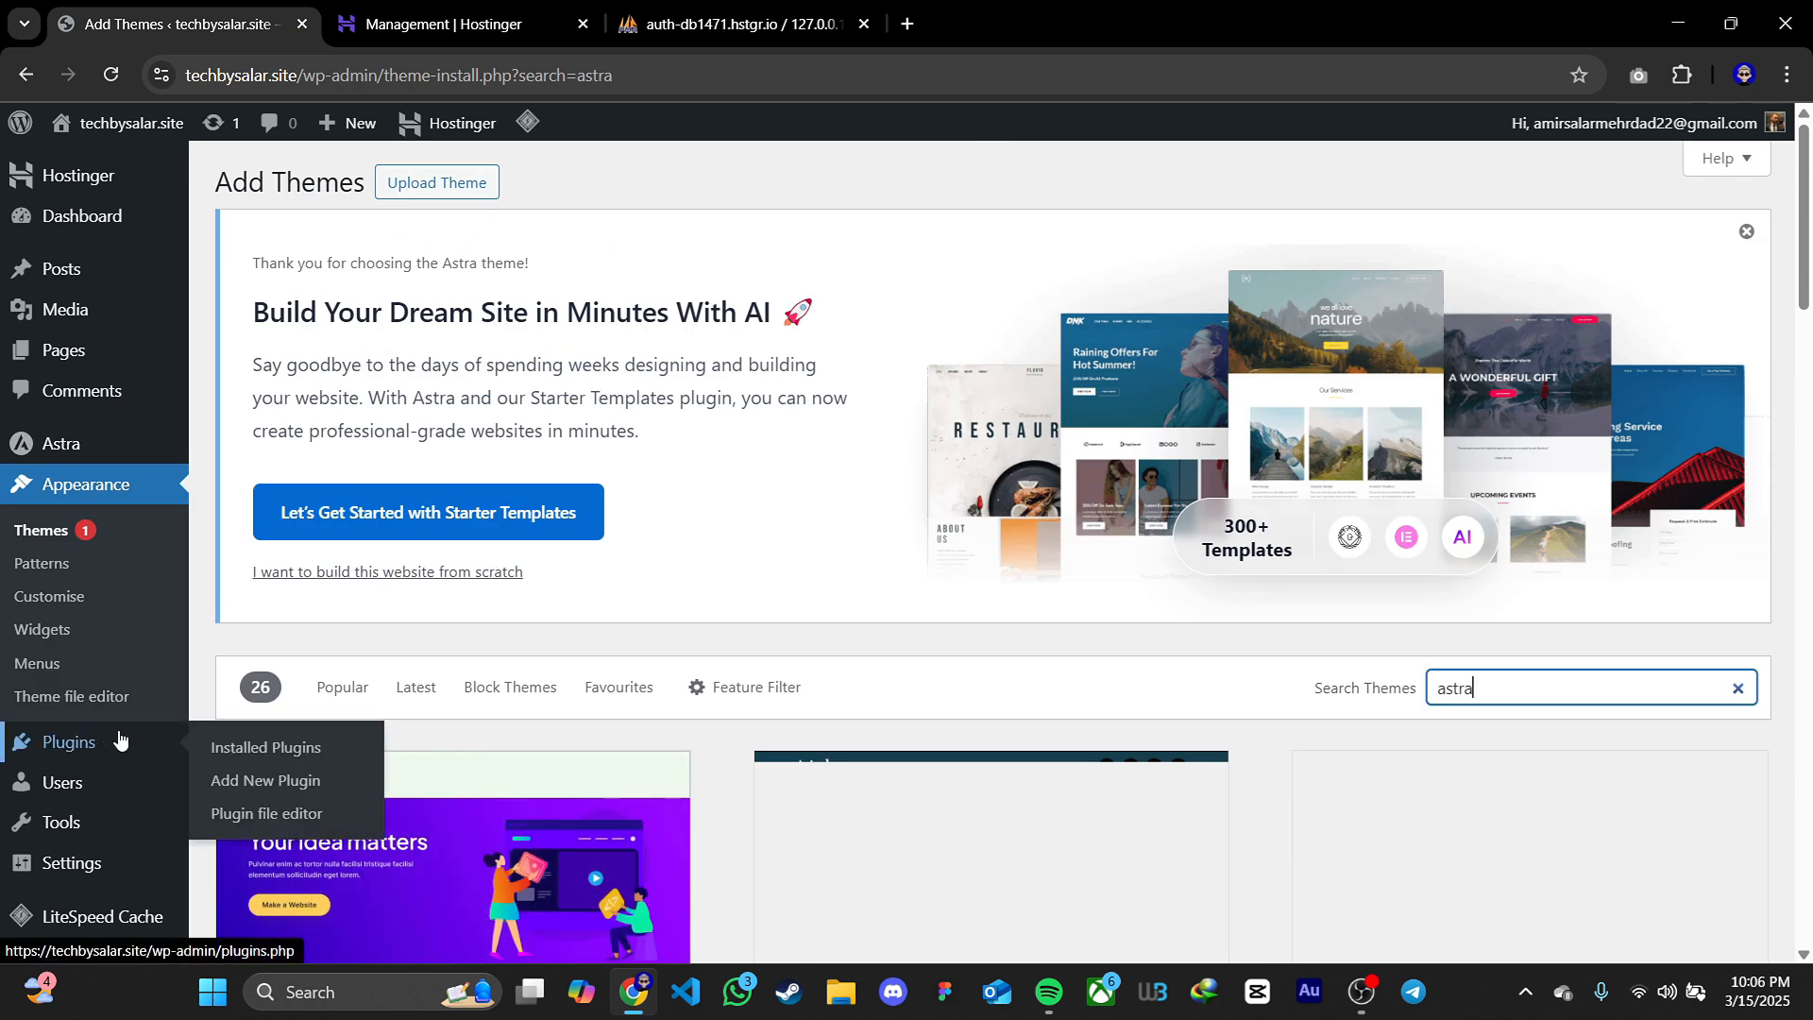
click(246, 784)
scroll(1398, 480, down, 4)
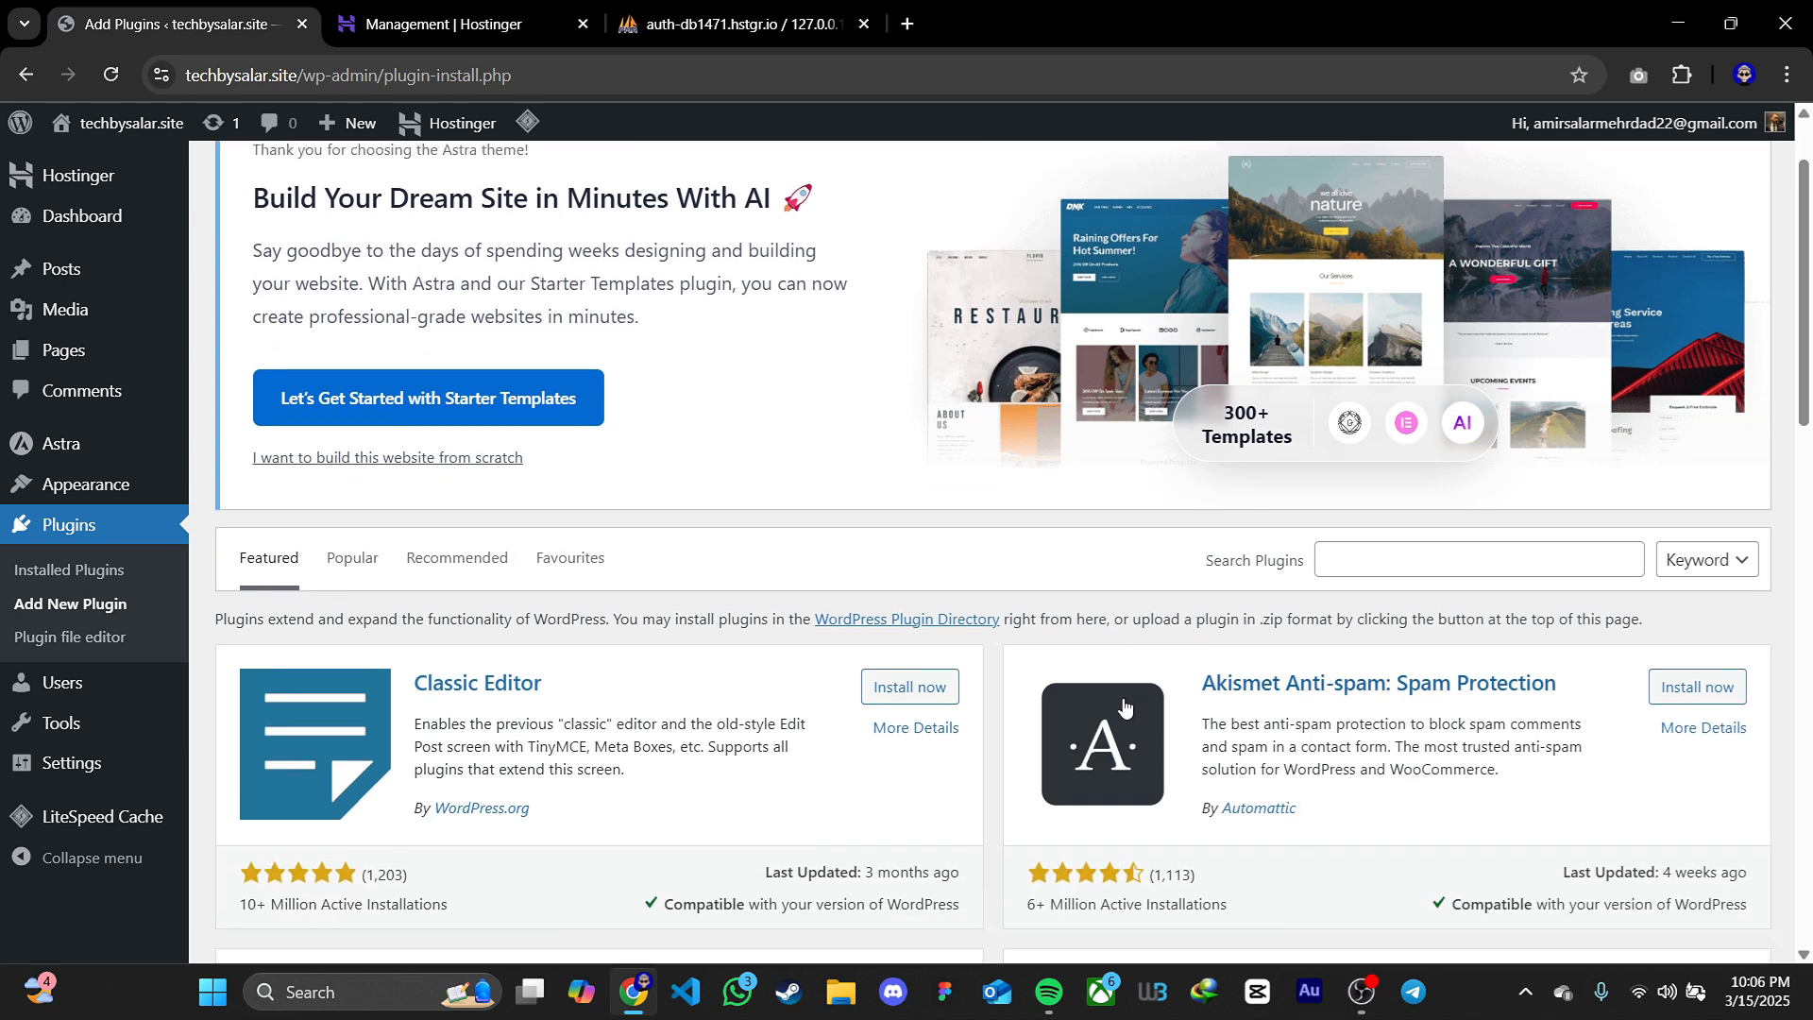
click(1395, 322)
text(starter)
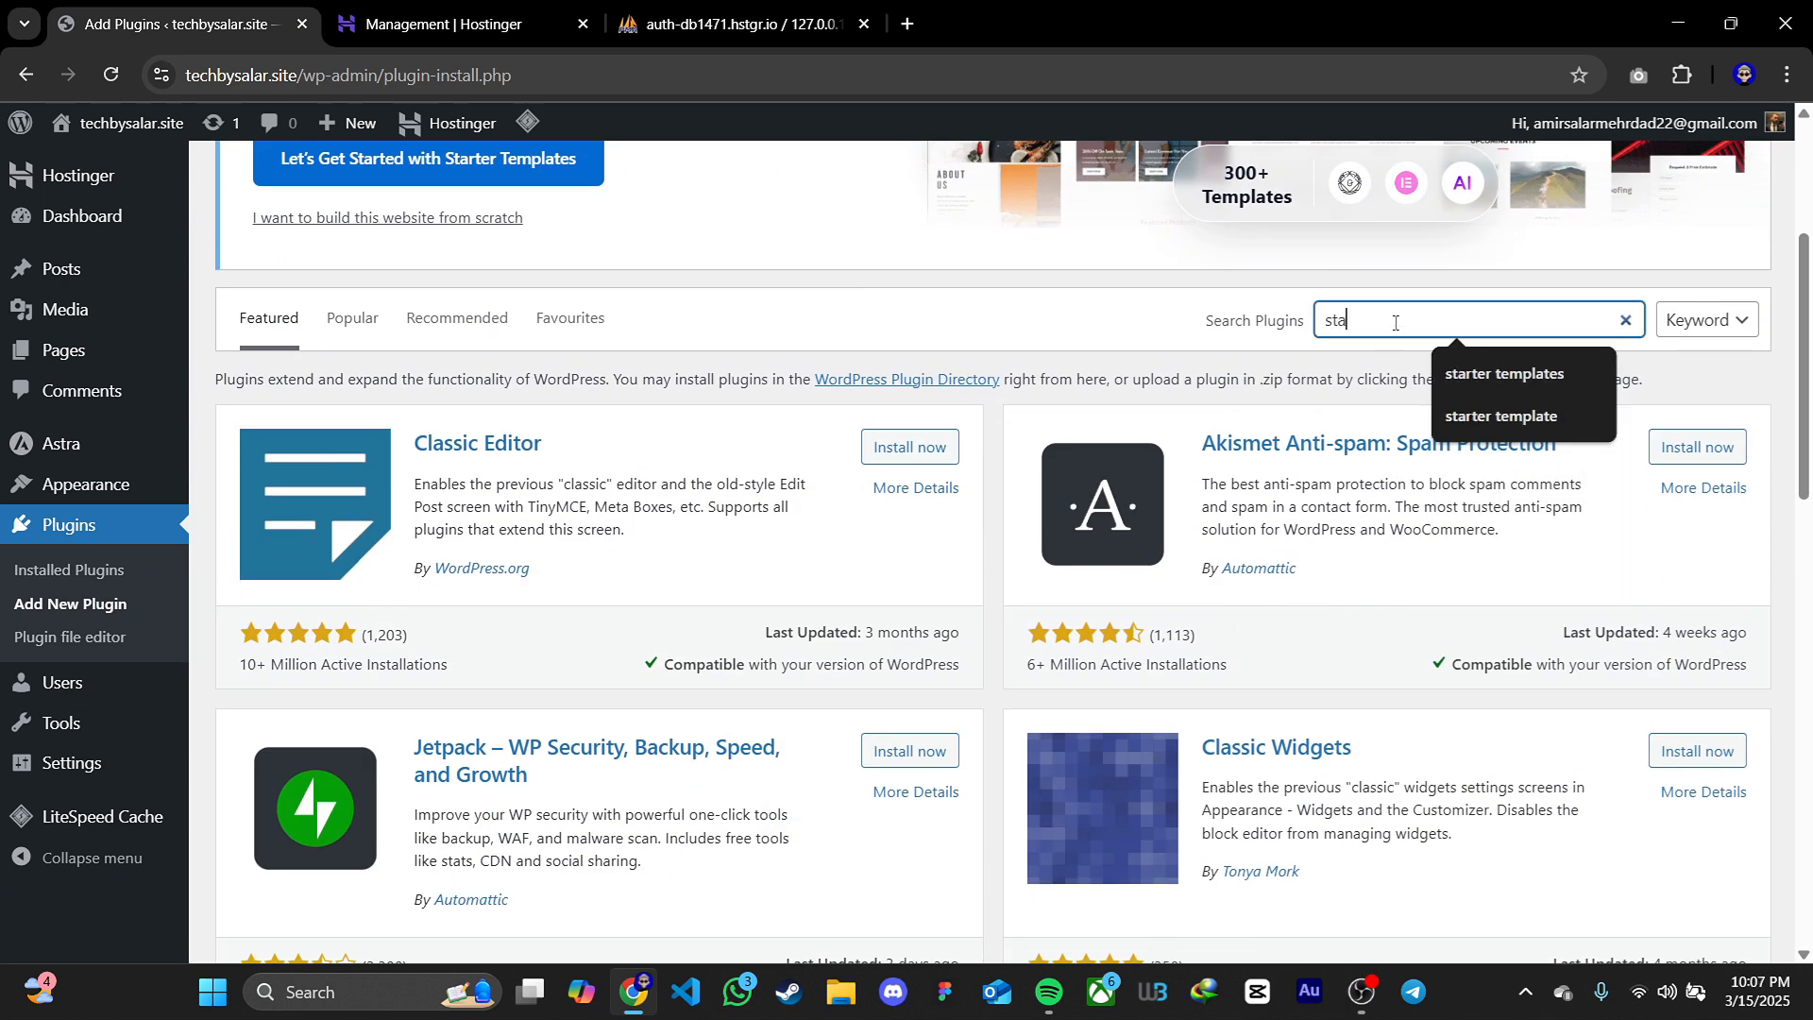
text( templates)
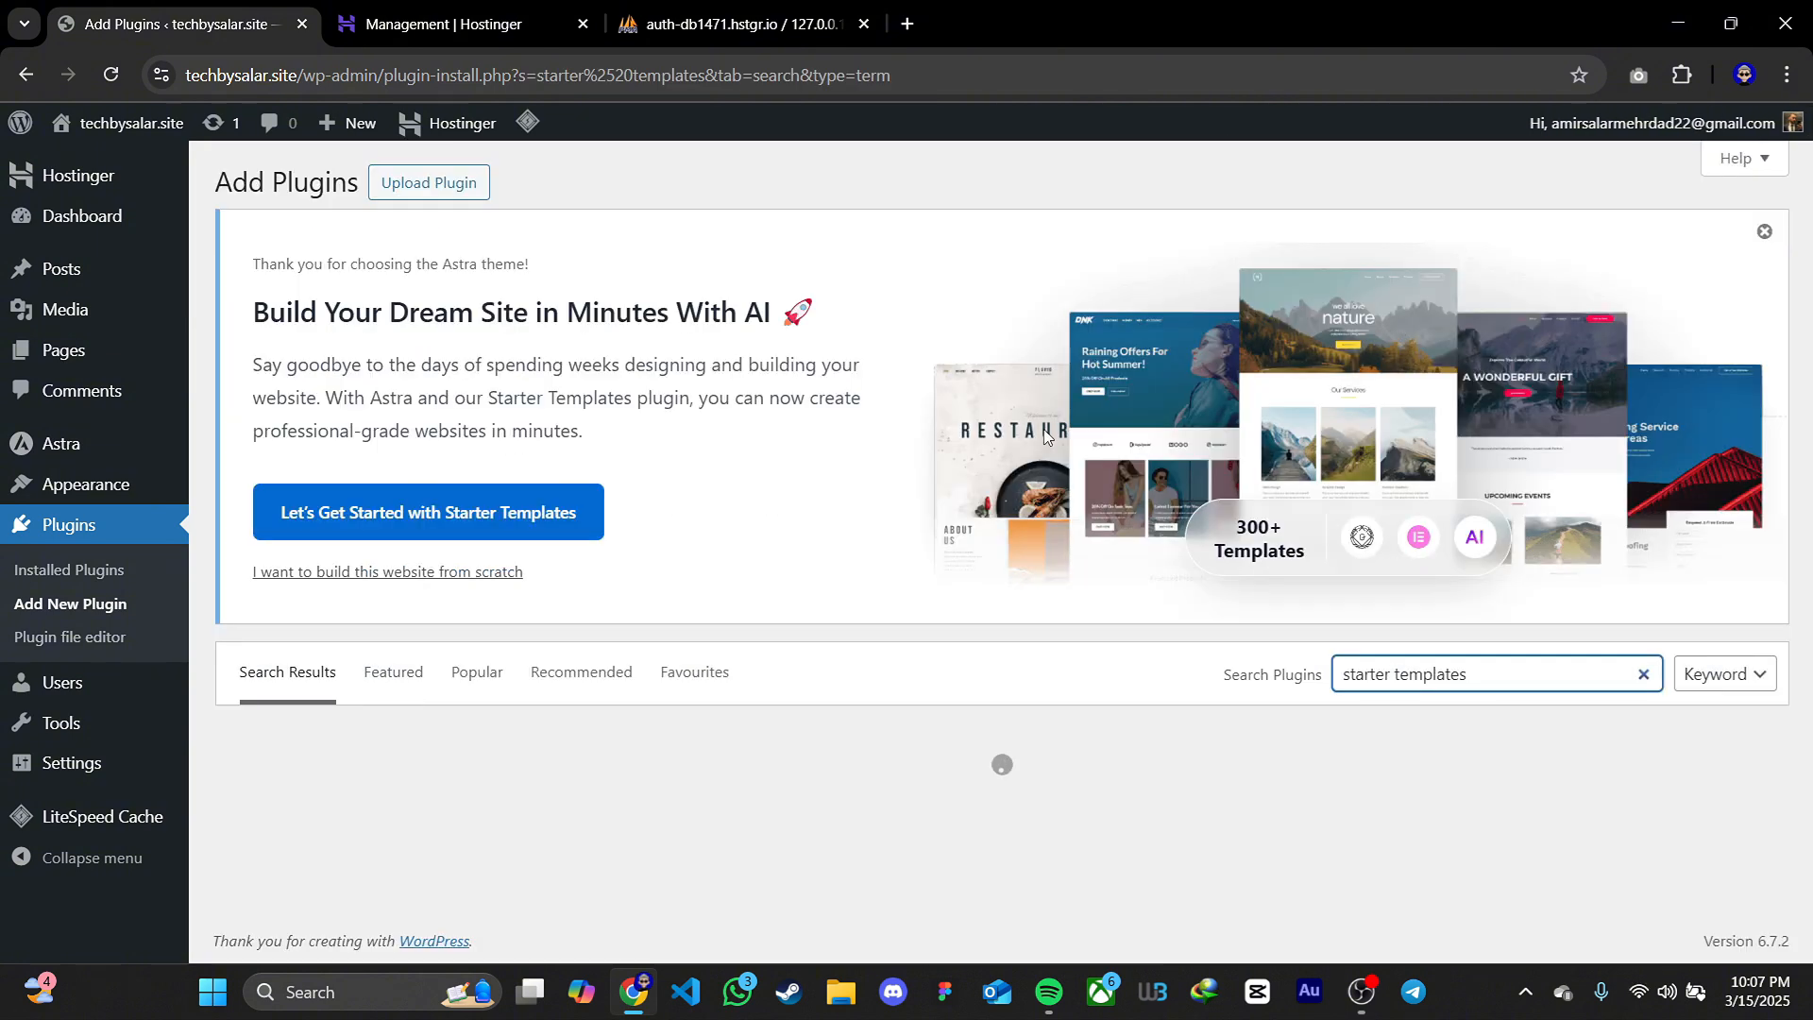
Install and activate the Starter Templates plugin by Brainstorm Force
scroll(1025, 506, down, 4)
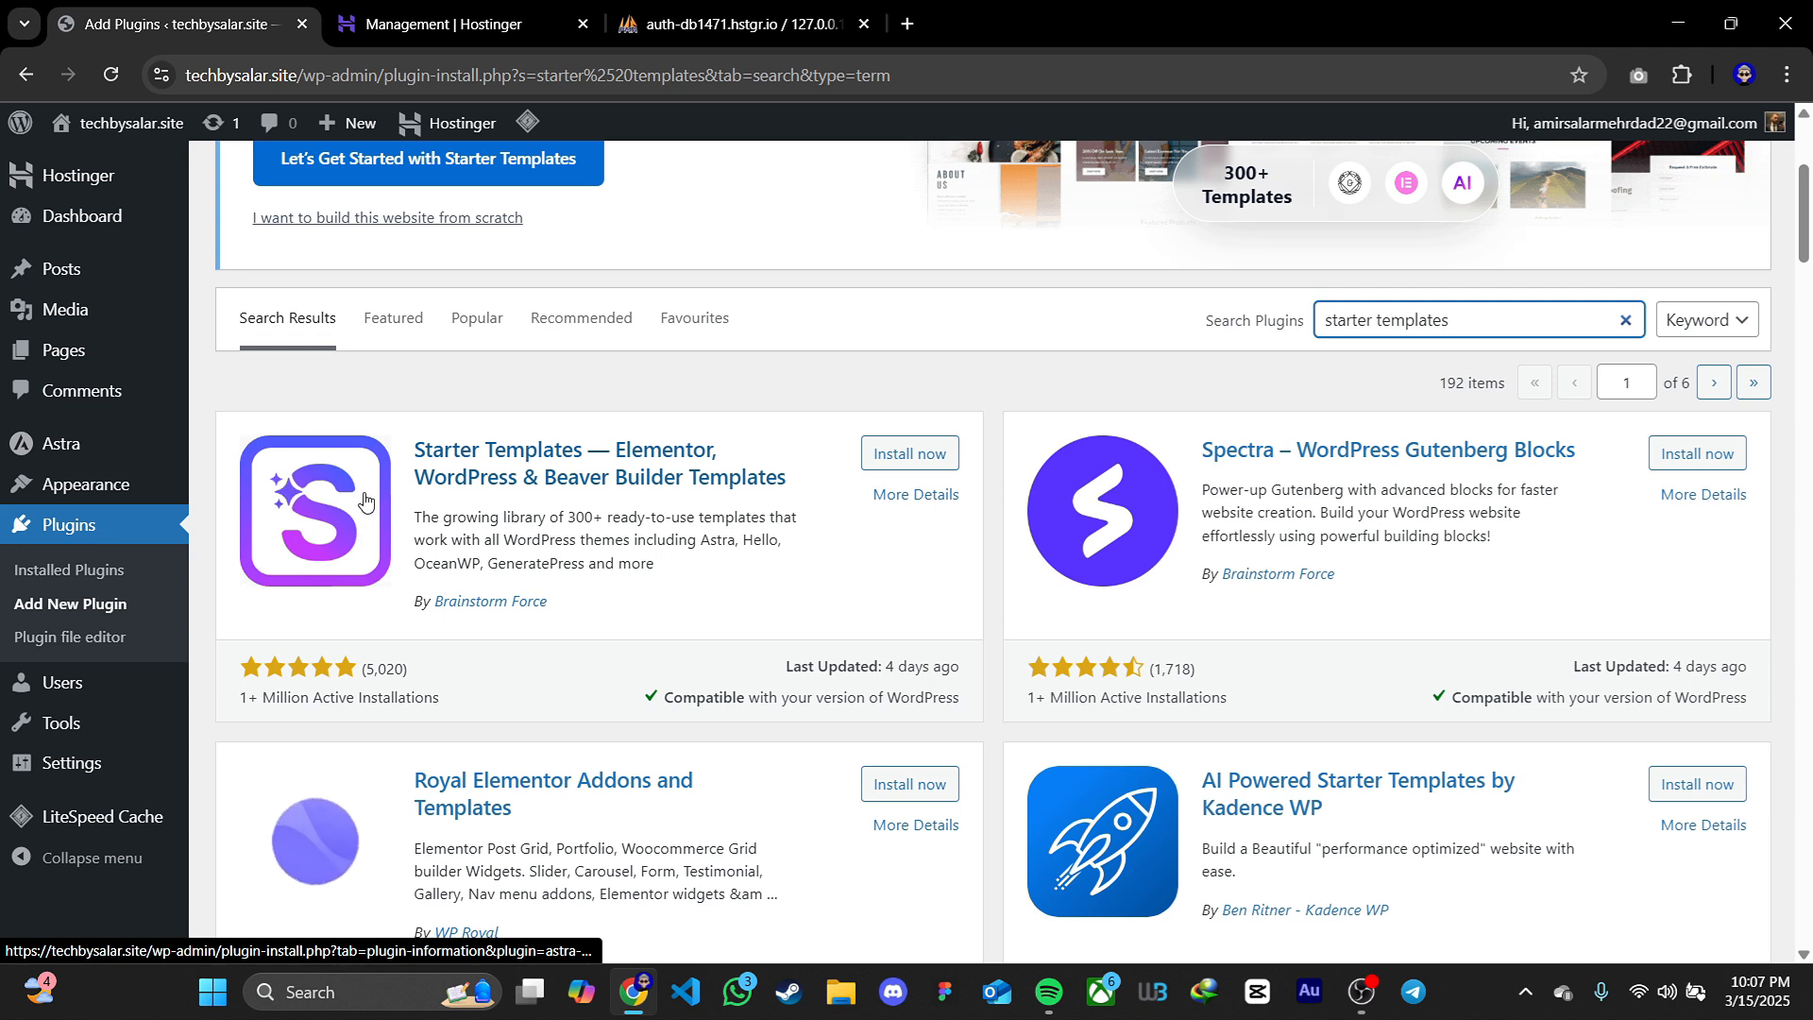
click(905, 457)
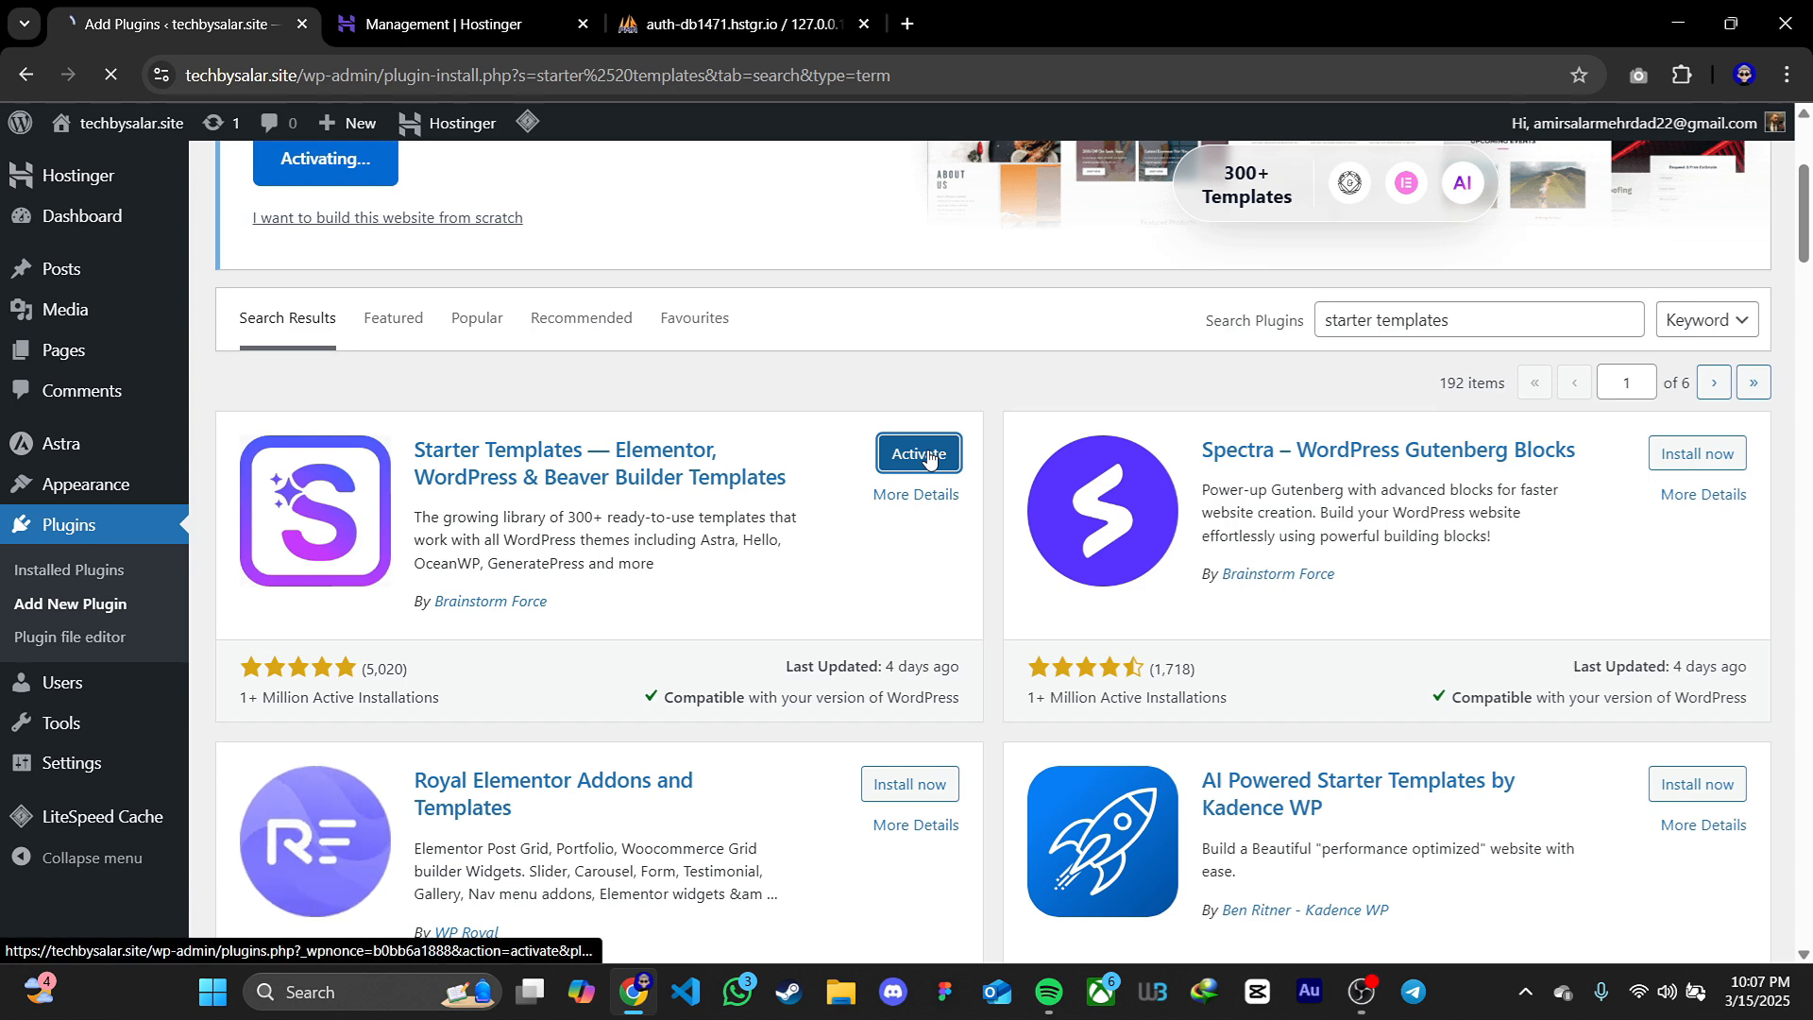
click(923, 454)
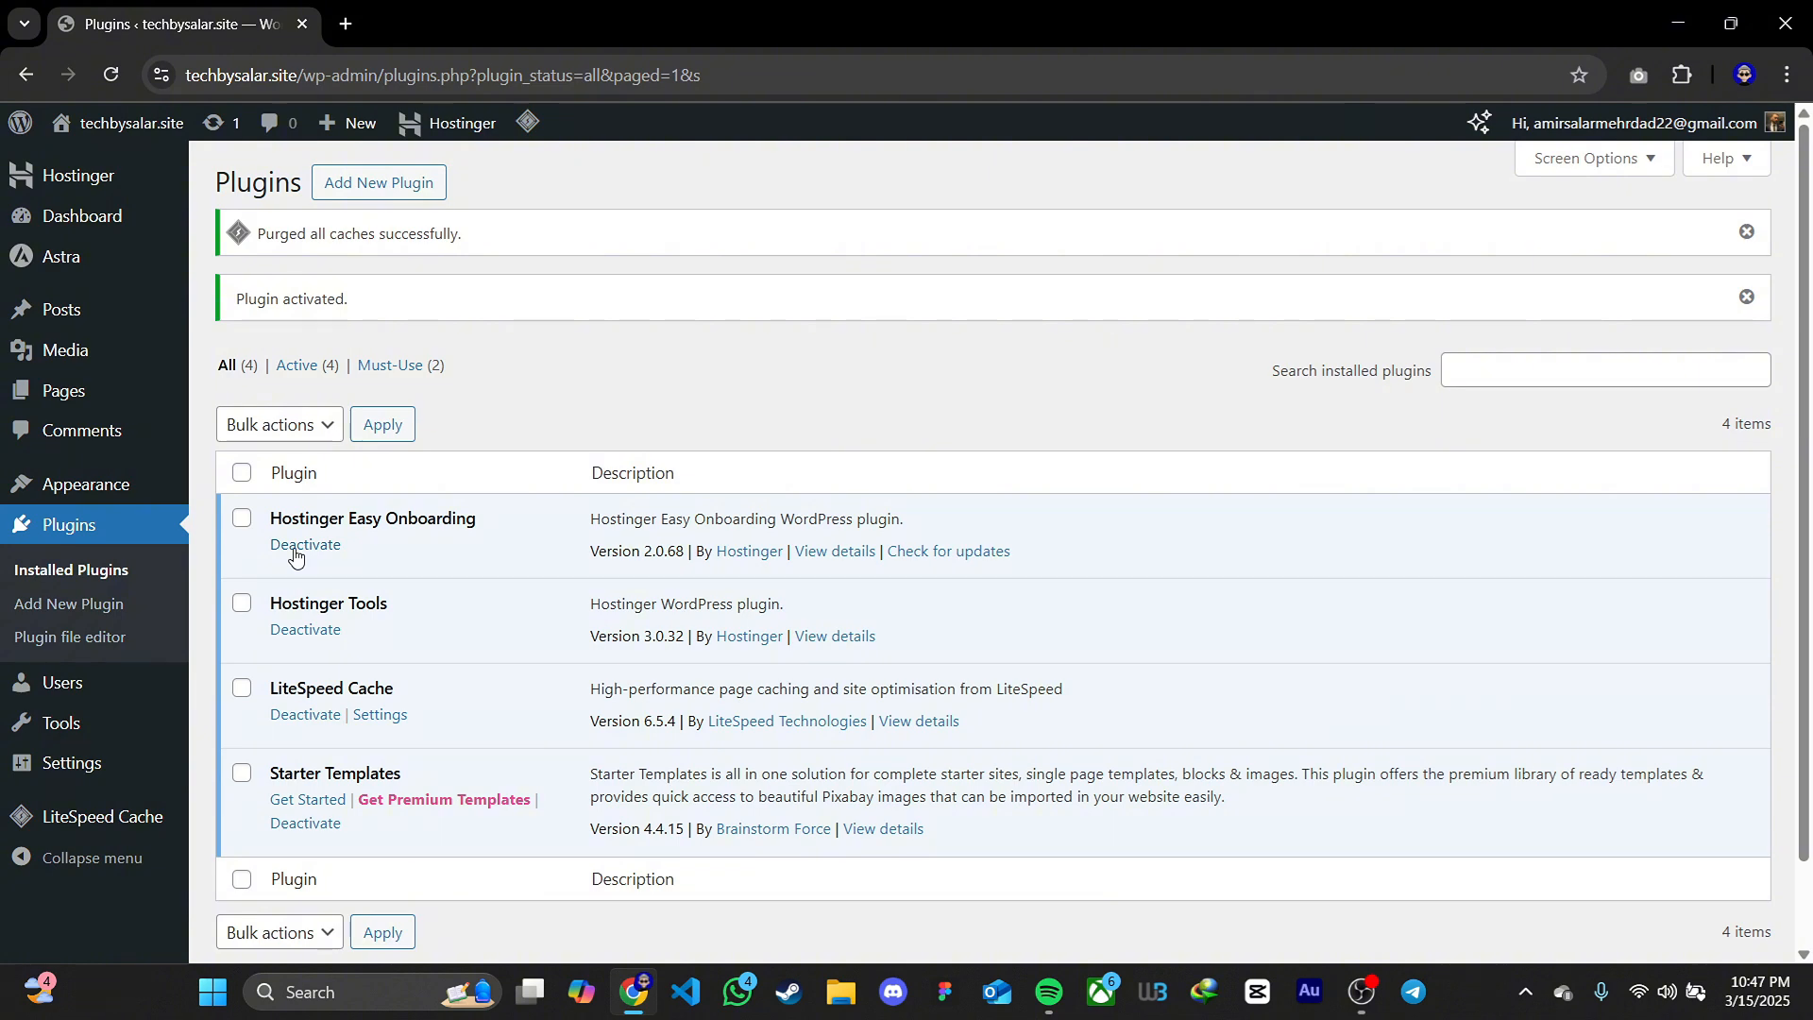
Deactivate the Hostinger Easy Onboarding, Hostinger Tools and LiteSpeed Cache plugins together as a bulk action
click(242, 518)
click(242, 603)
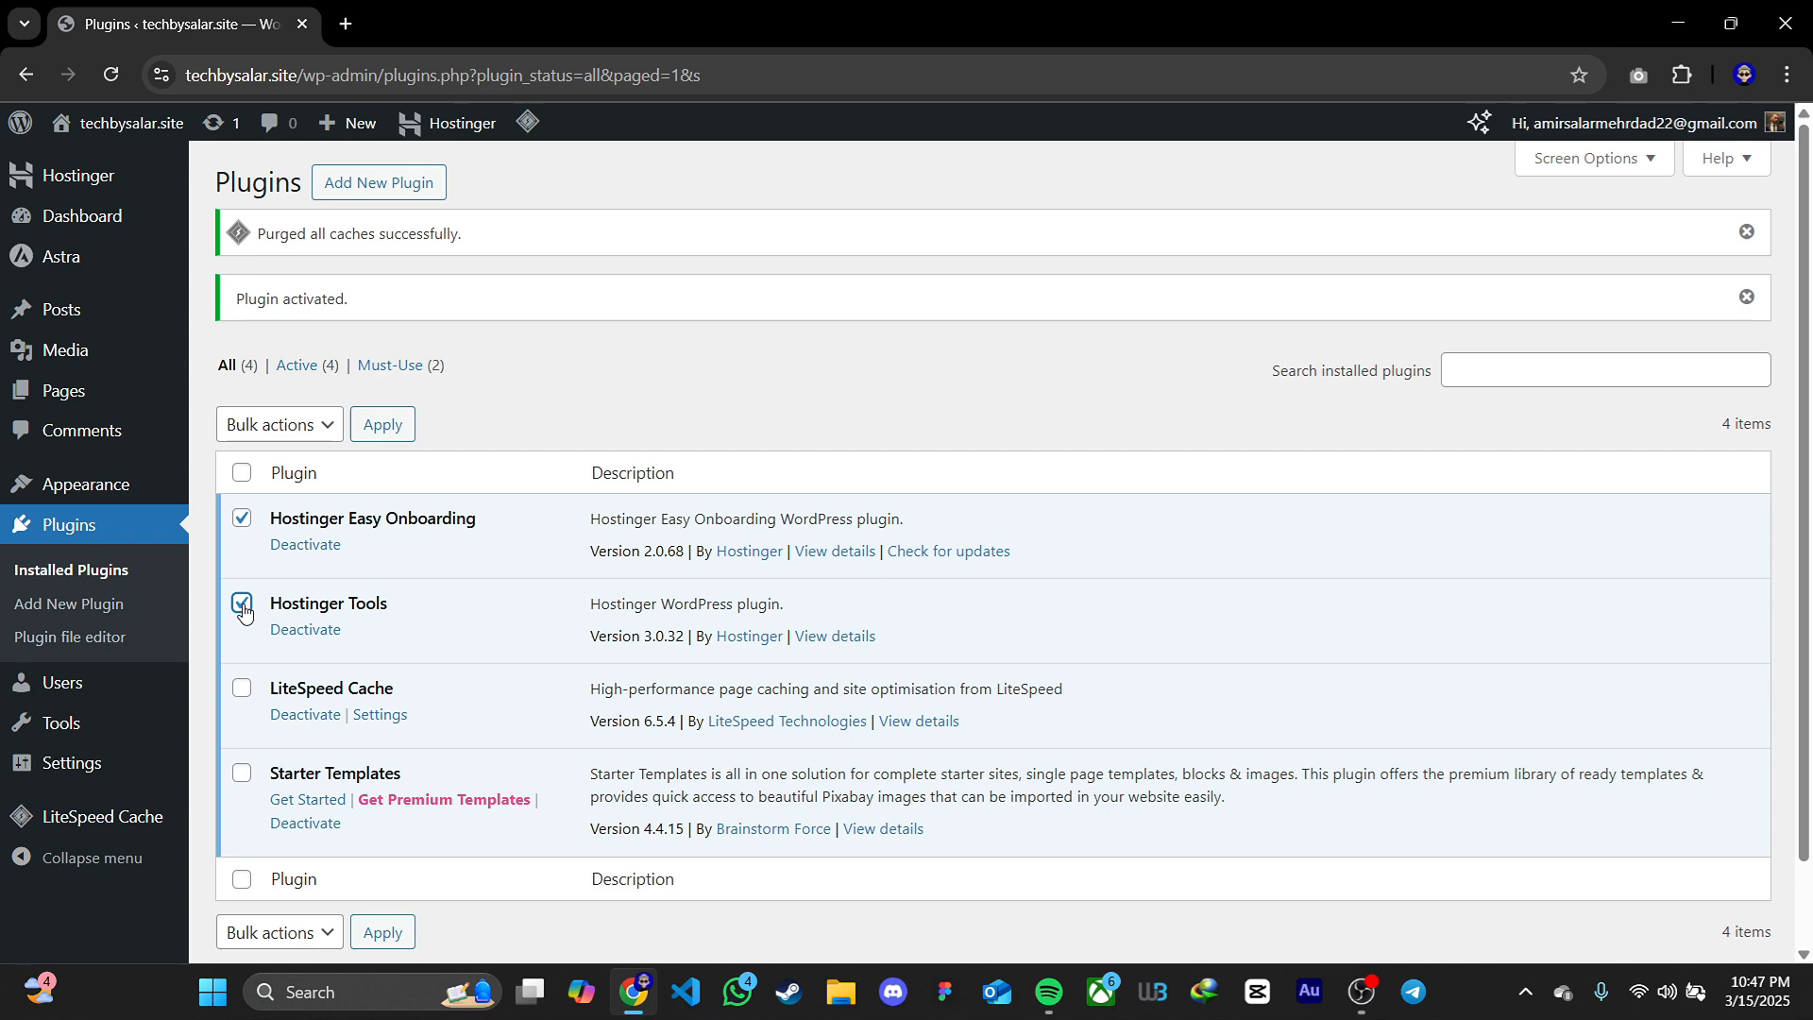
click(241, 688)
click(279, 424)
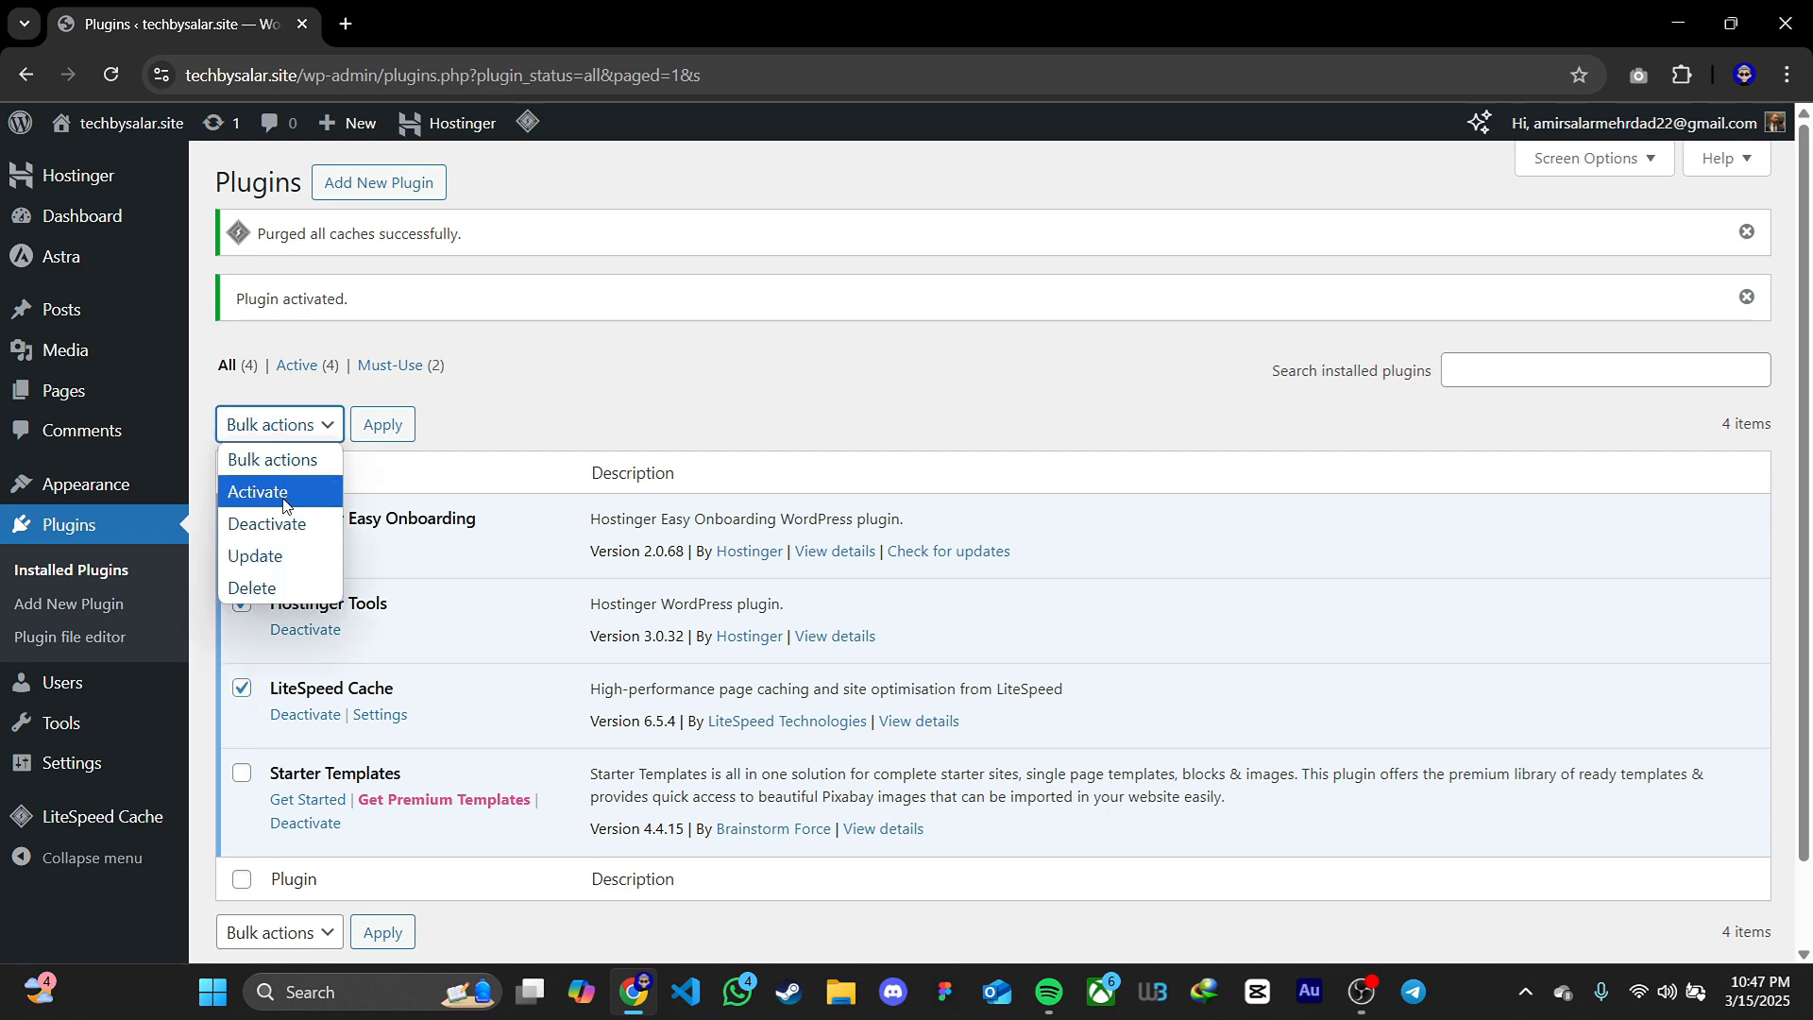
click(267, 523)
click(378, 424)
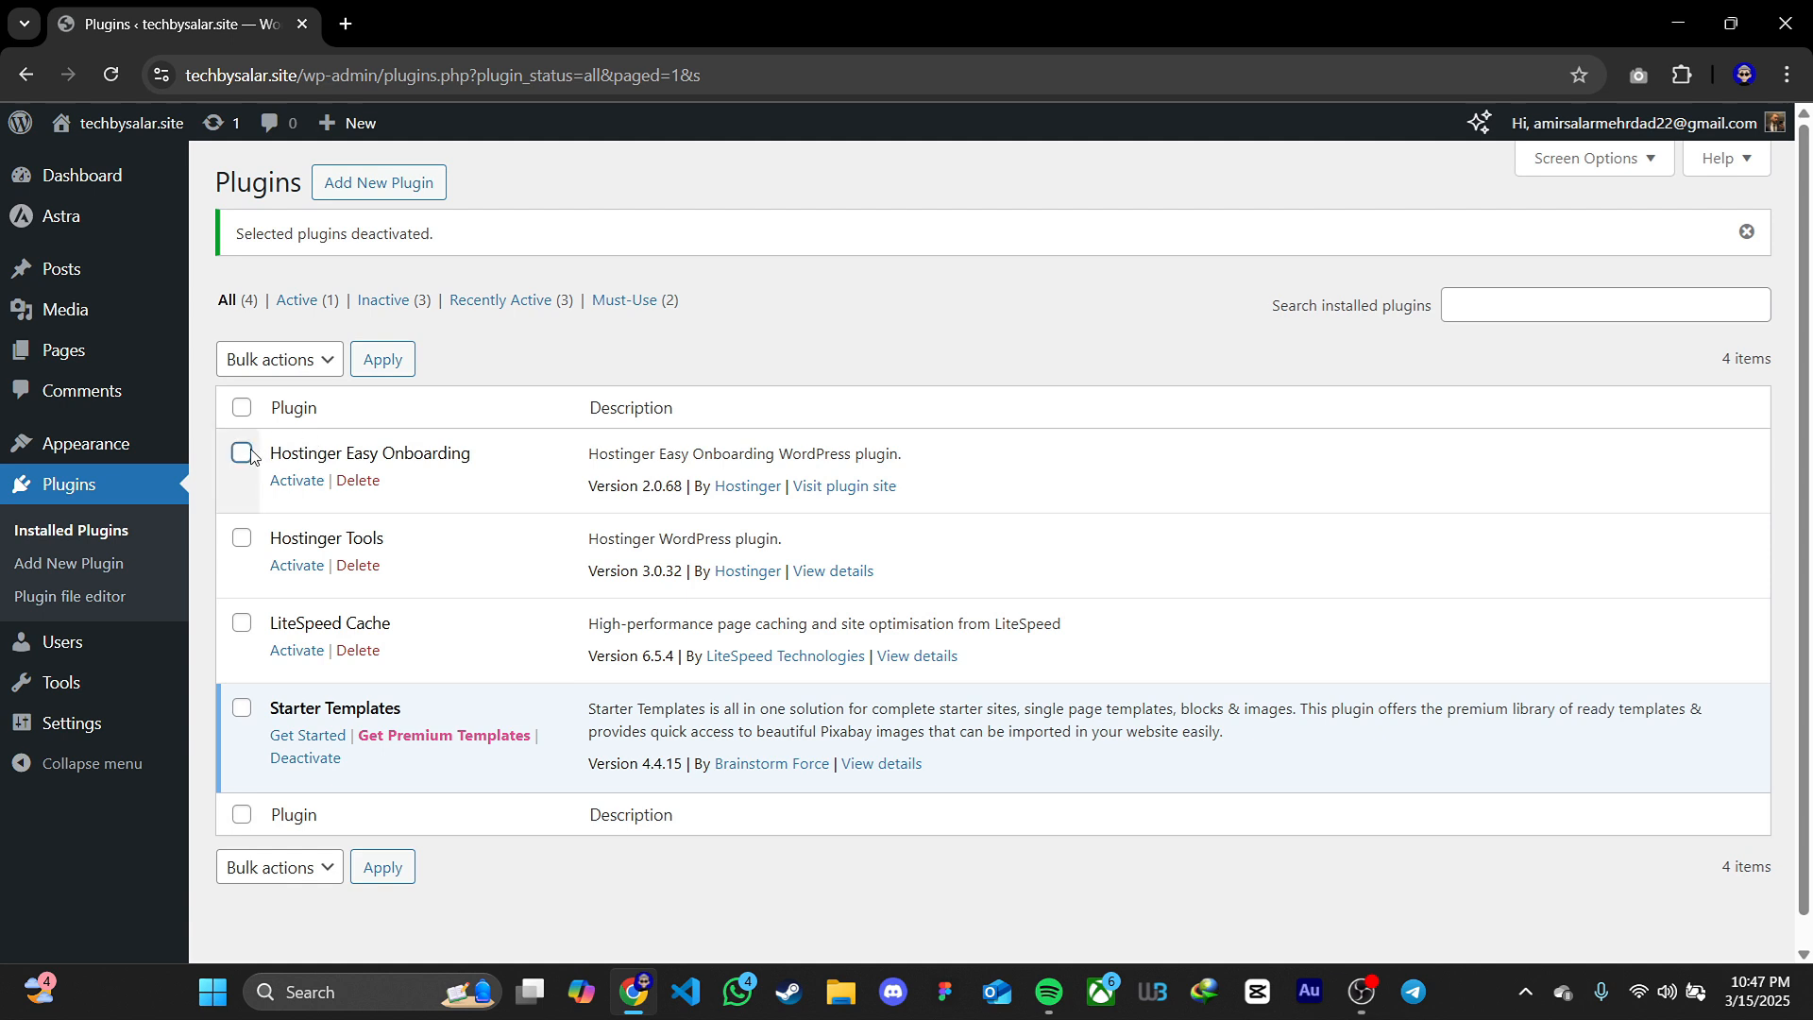
Delete the deactivated Hostinger Easy Onboarding, Hostinger Tools and LiteSpeed Cache plugins in bulk
click(241, 453)
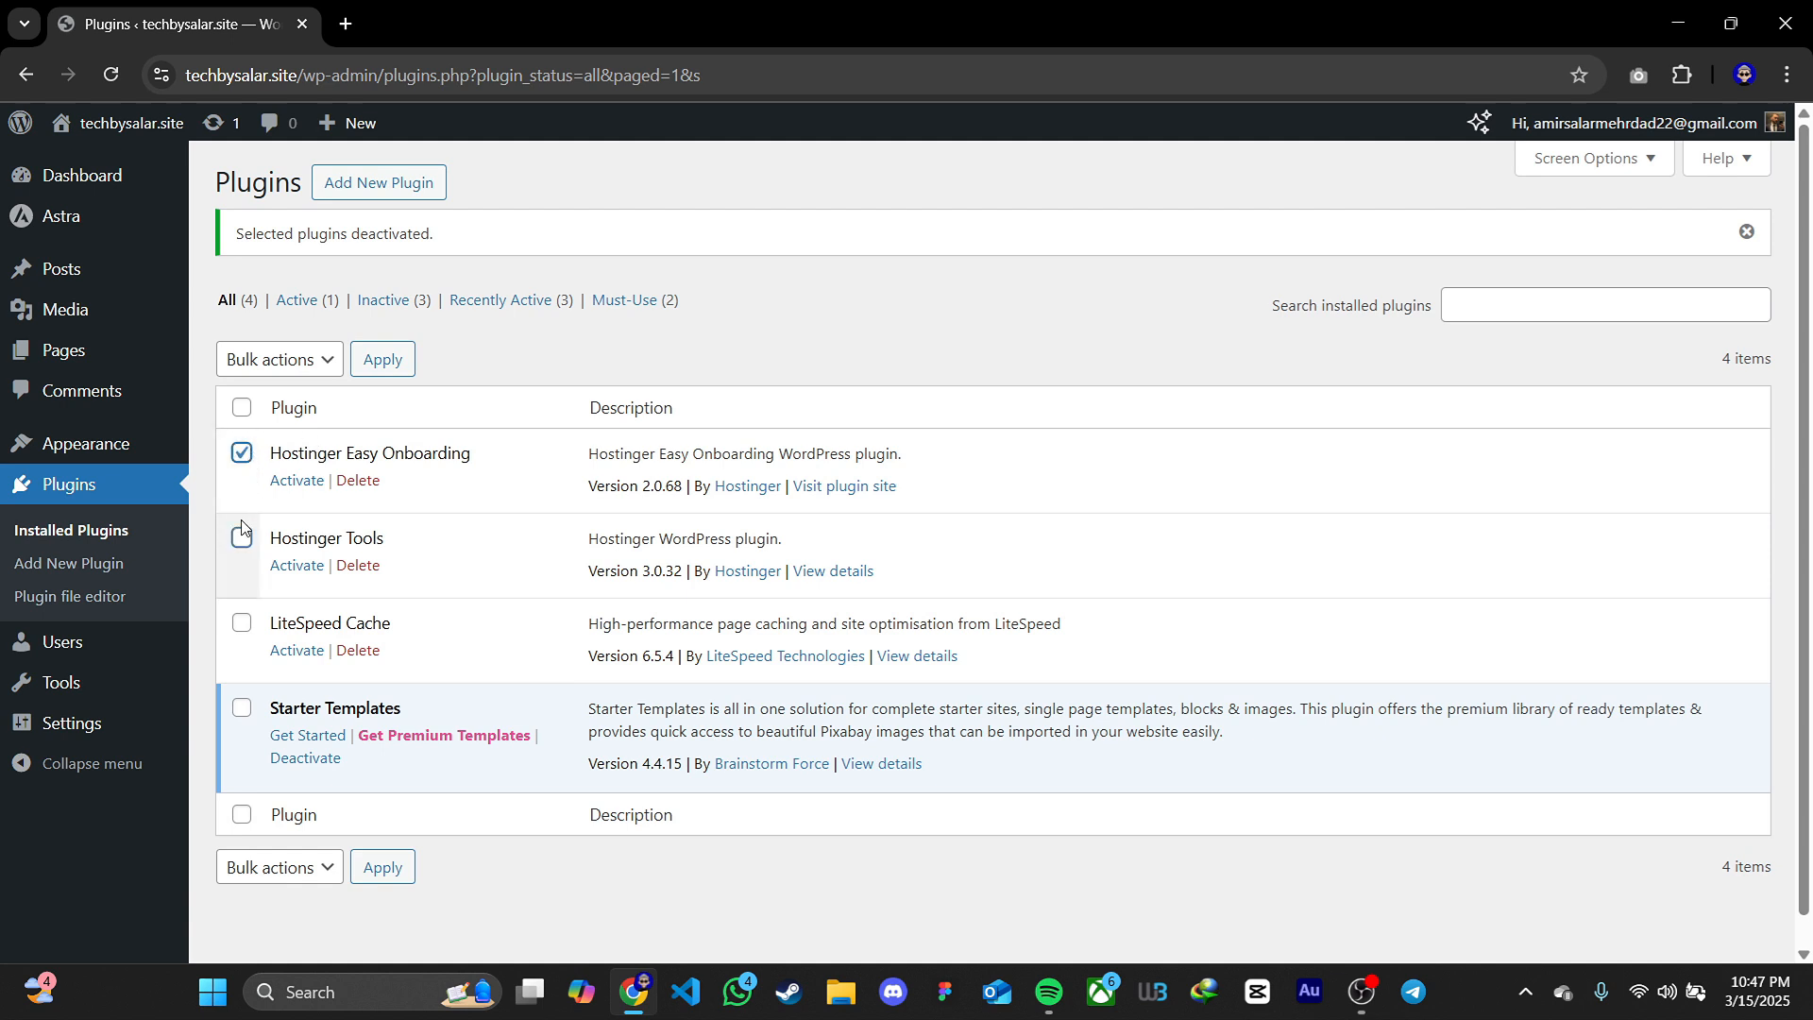
click(242, 535)
click(242, 623)
click(283, 361)
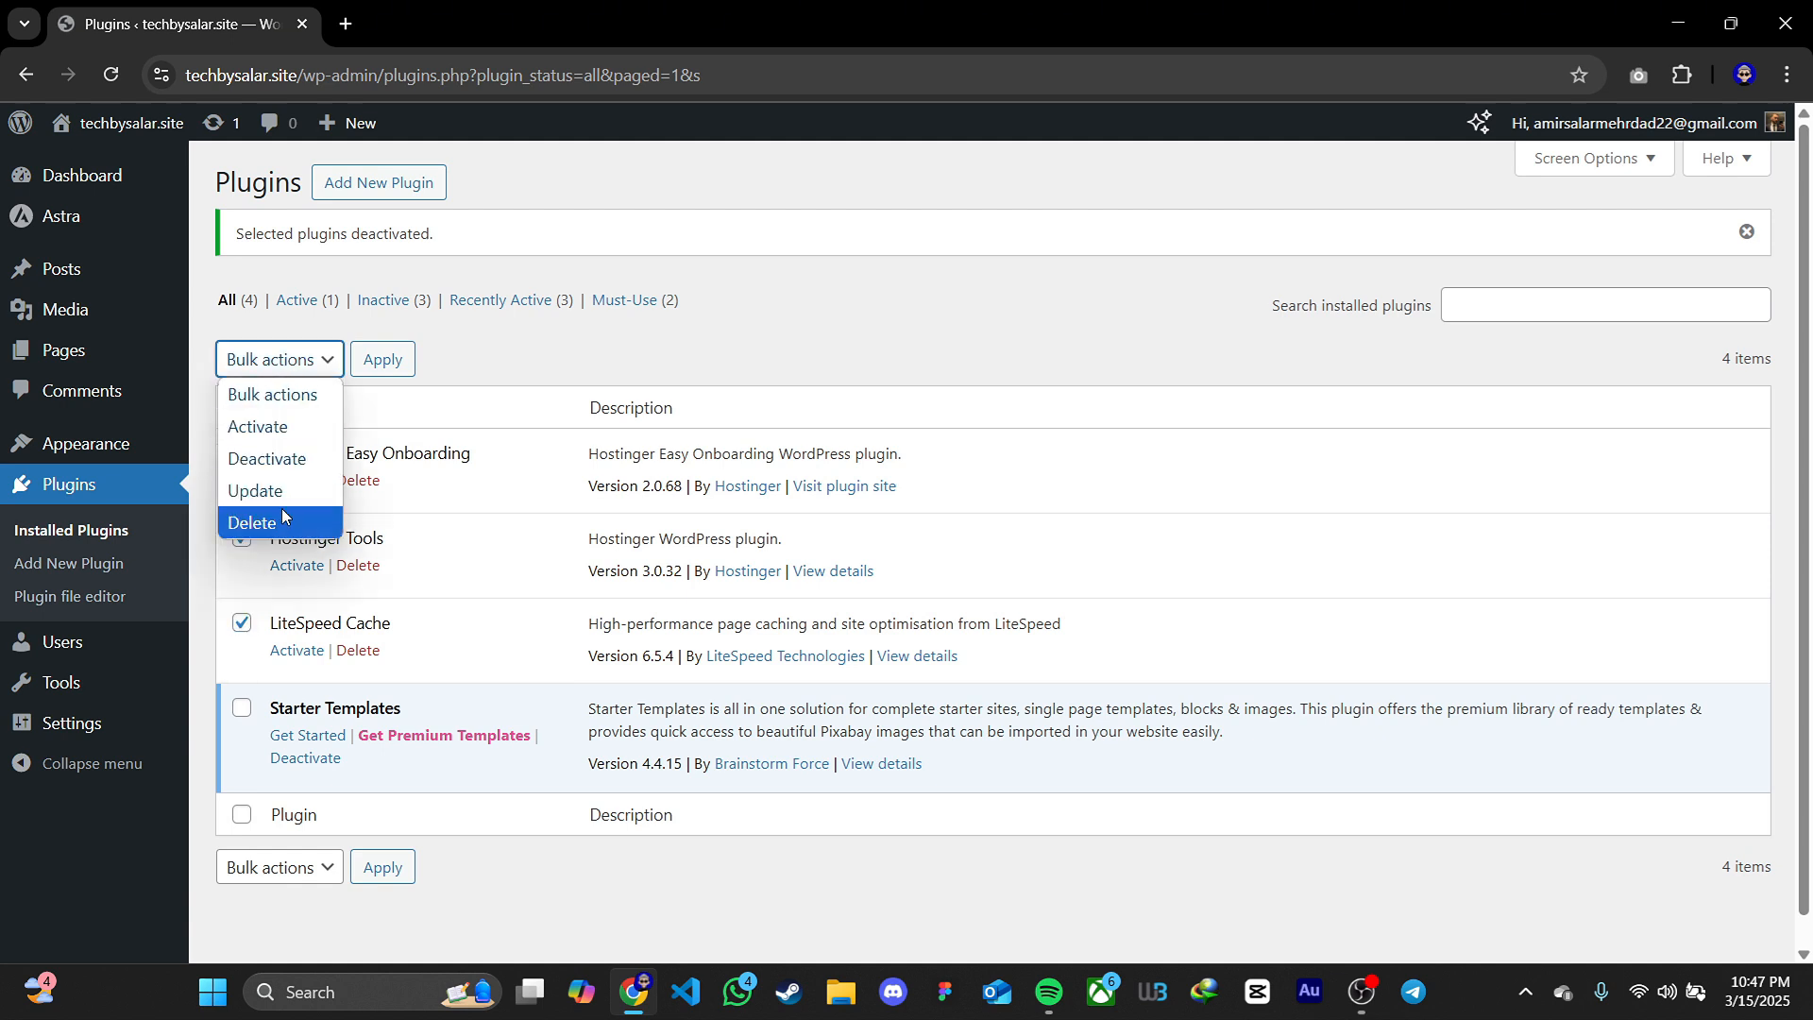
click(281, 519)
click(383, 359)
click(1019, 255)
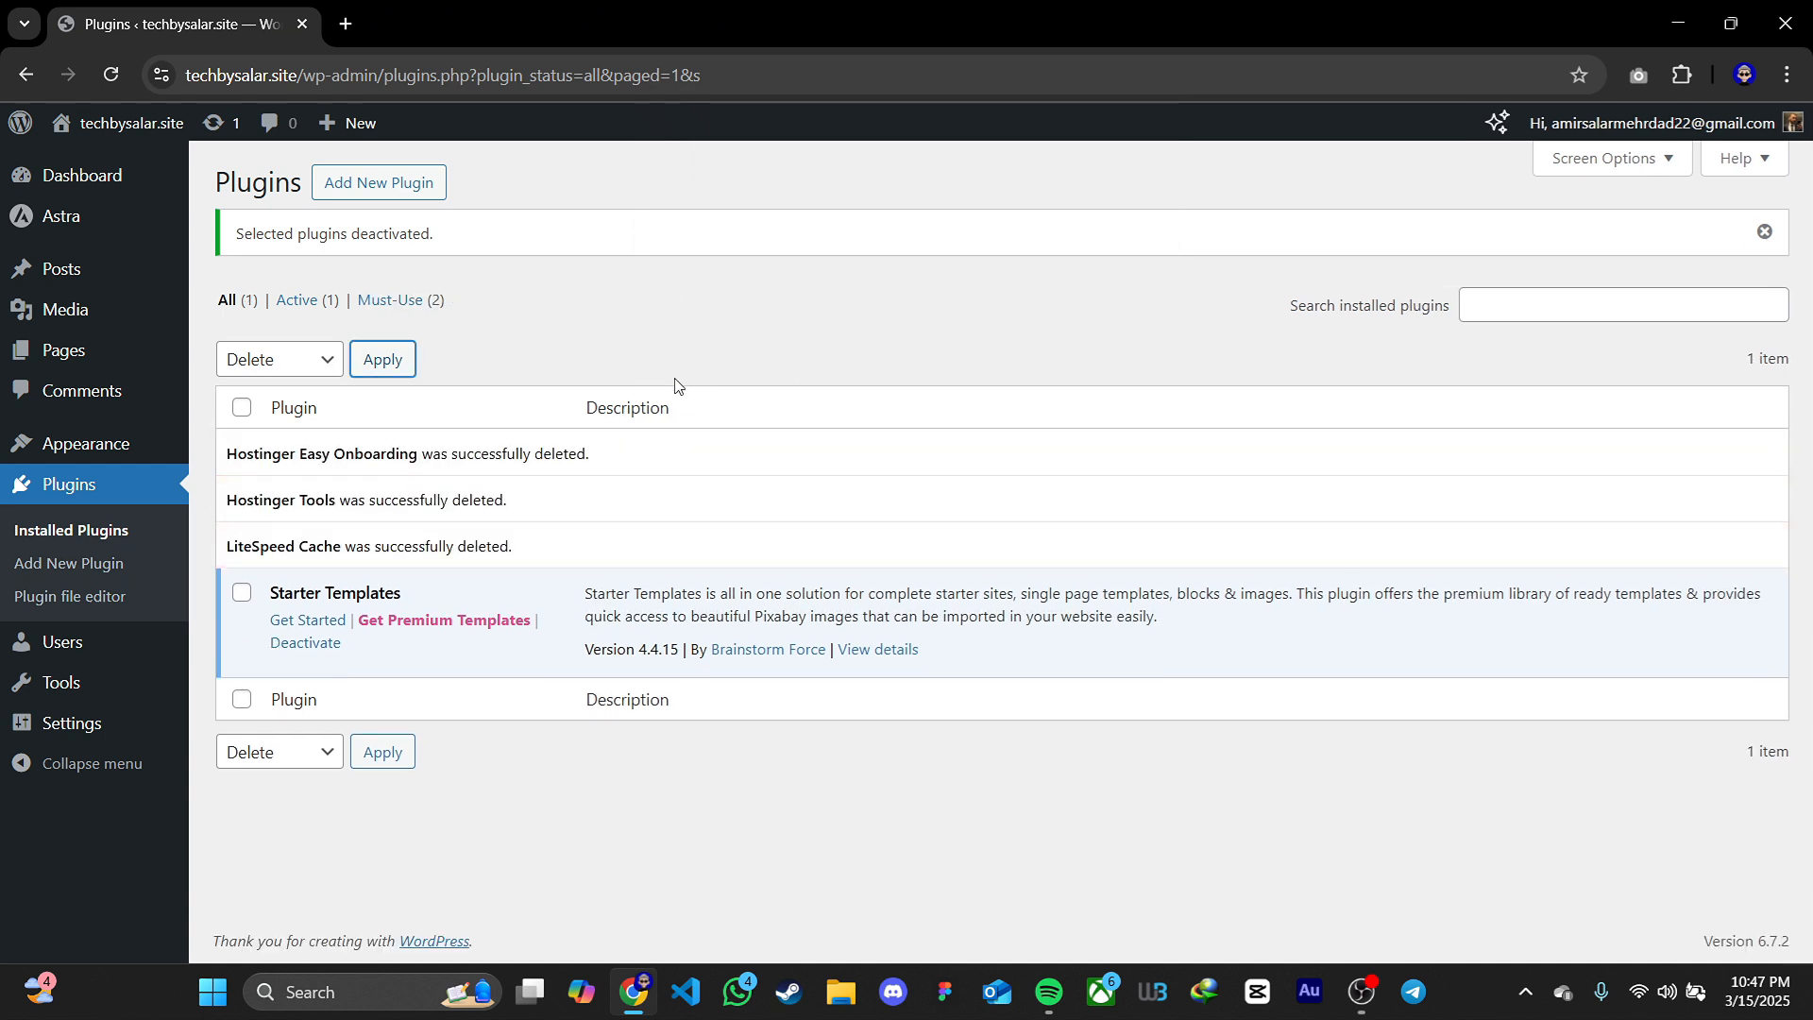
Start the Starter Templates setup, review the website building options, and choose Elementor as the page builder
click(307, 621)
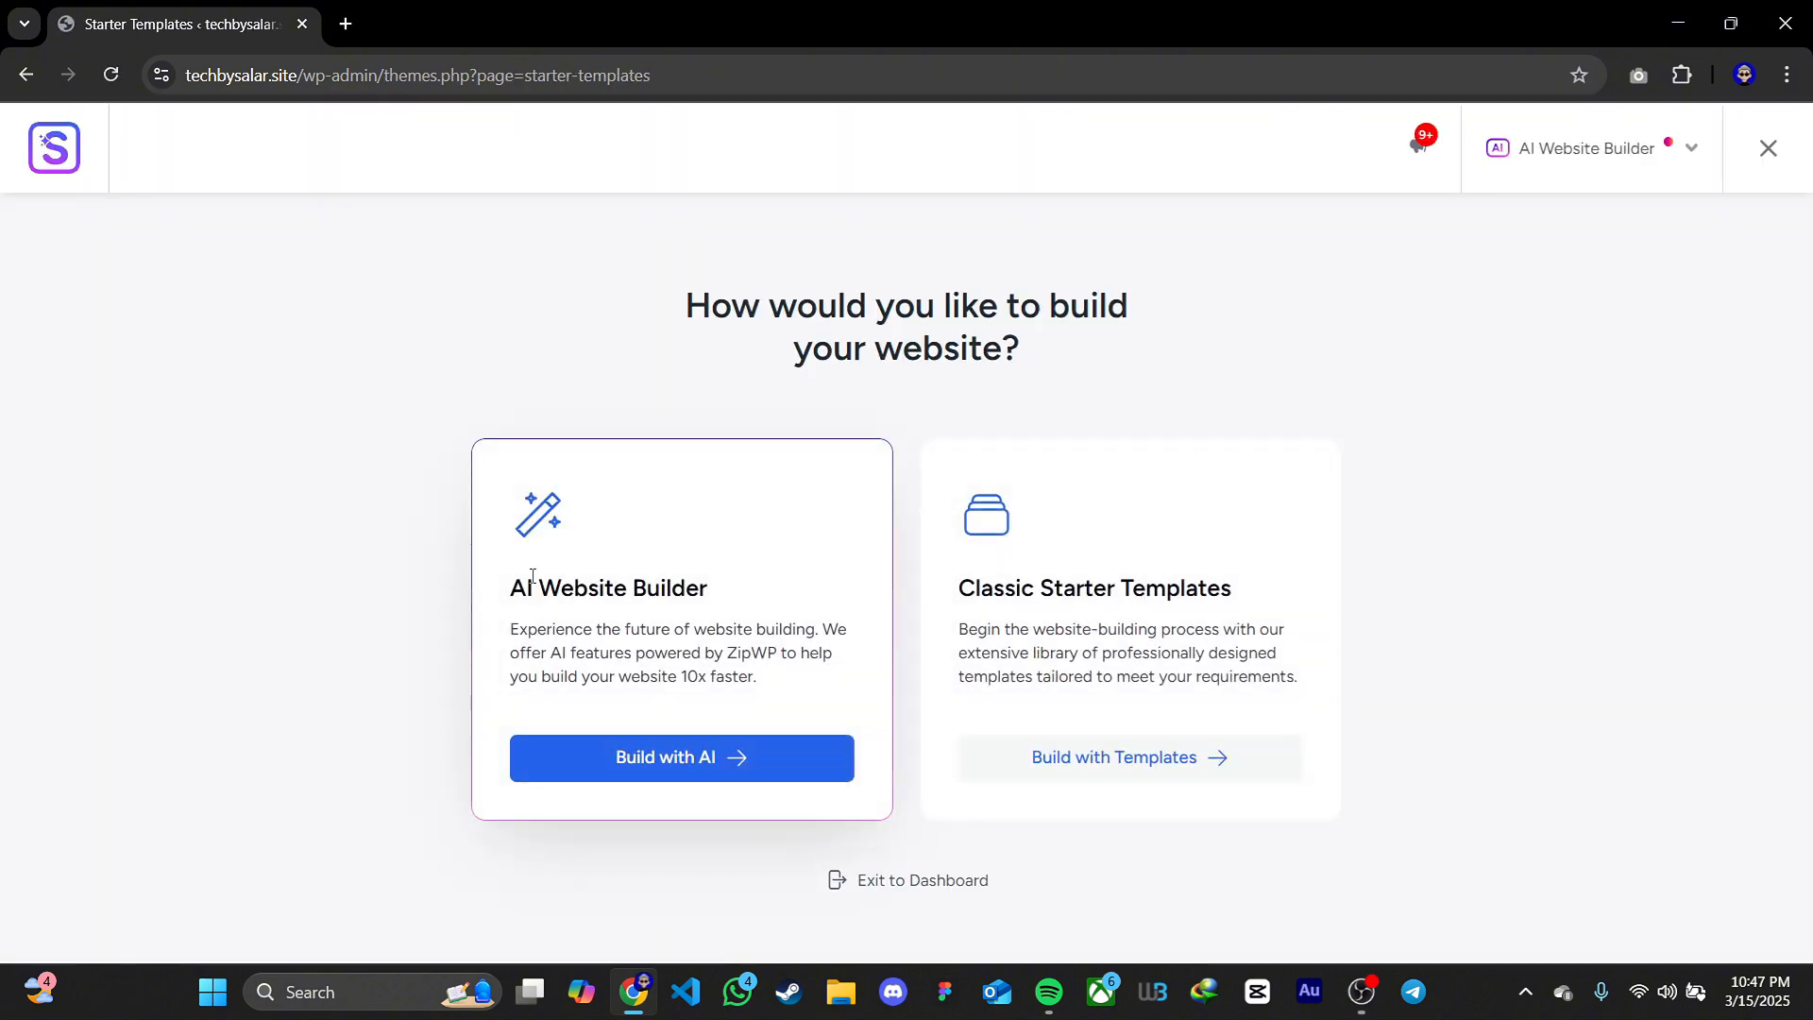
drag(685, 305, 1070, 346)
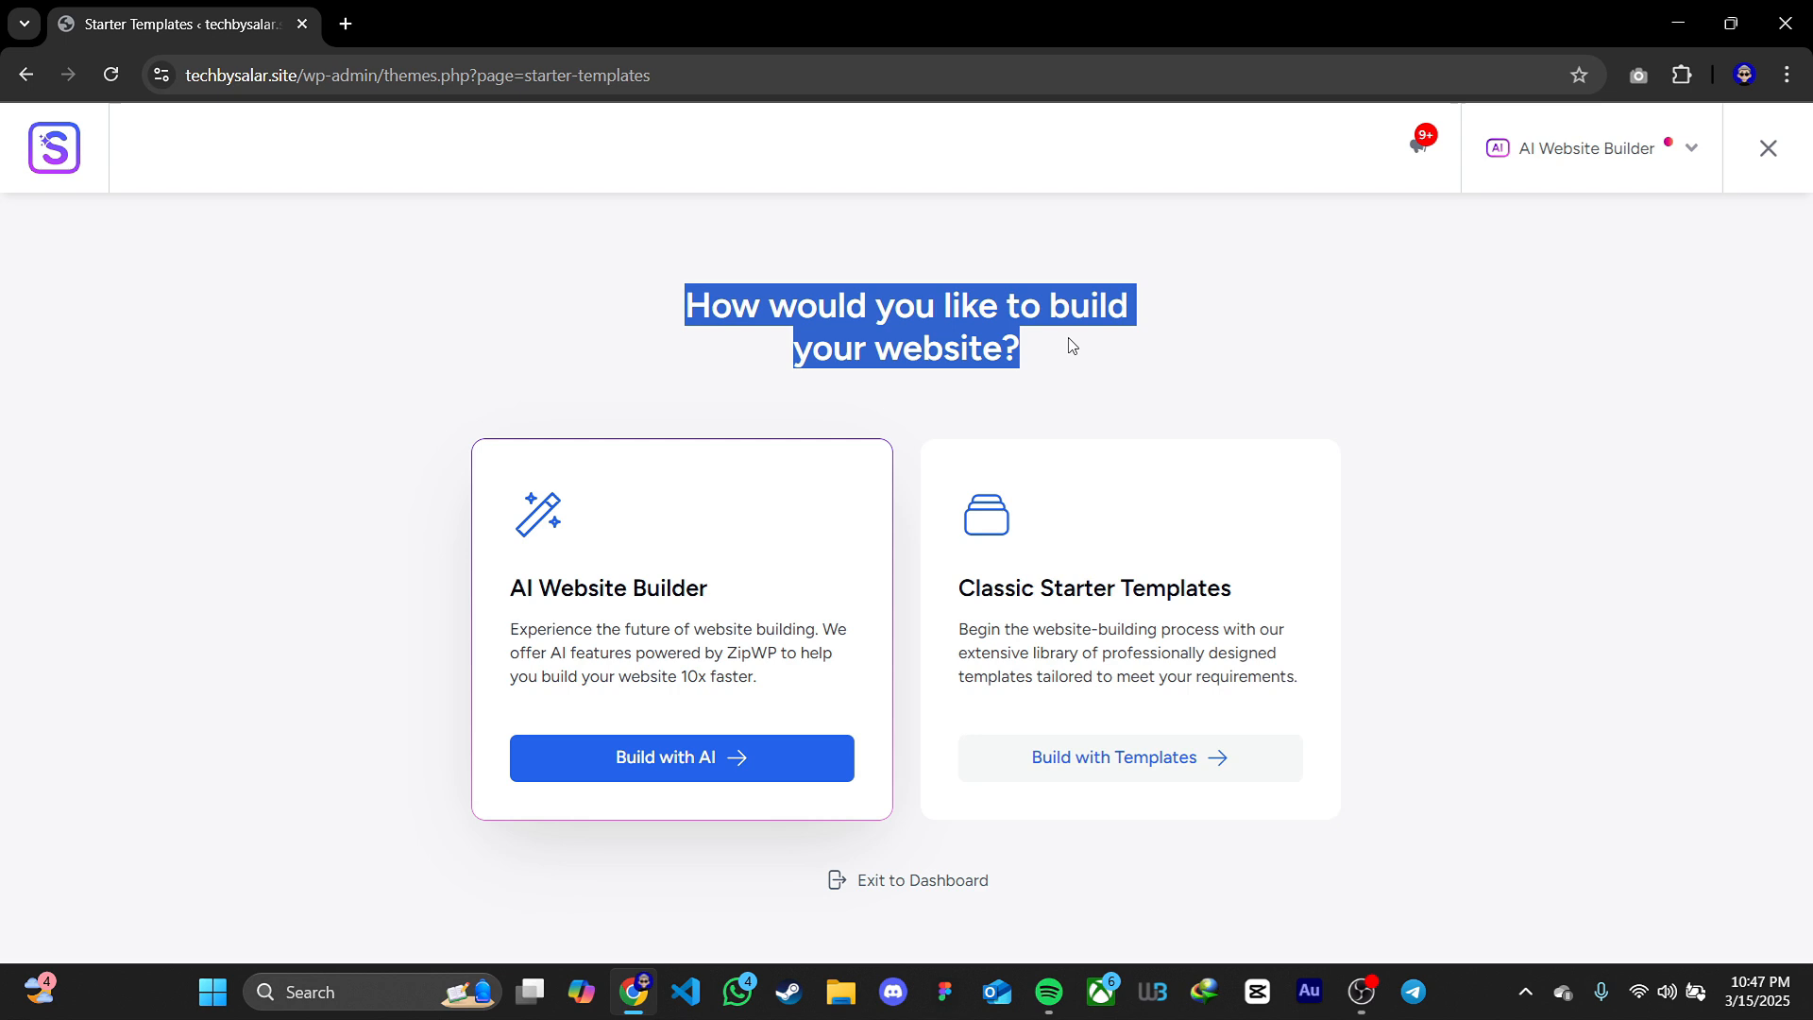
click(1575, 158)
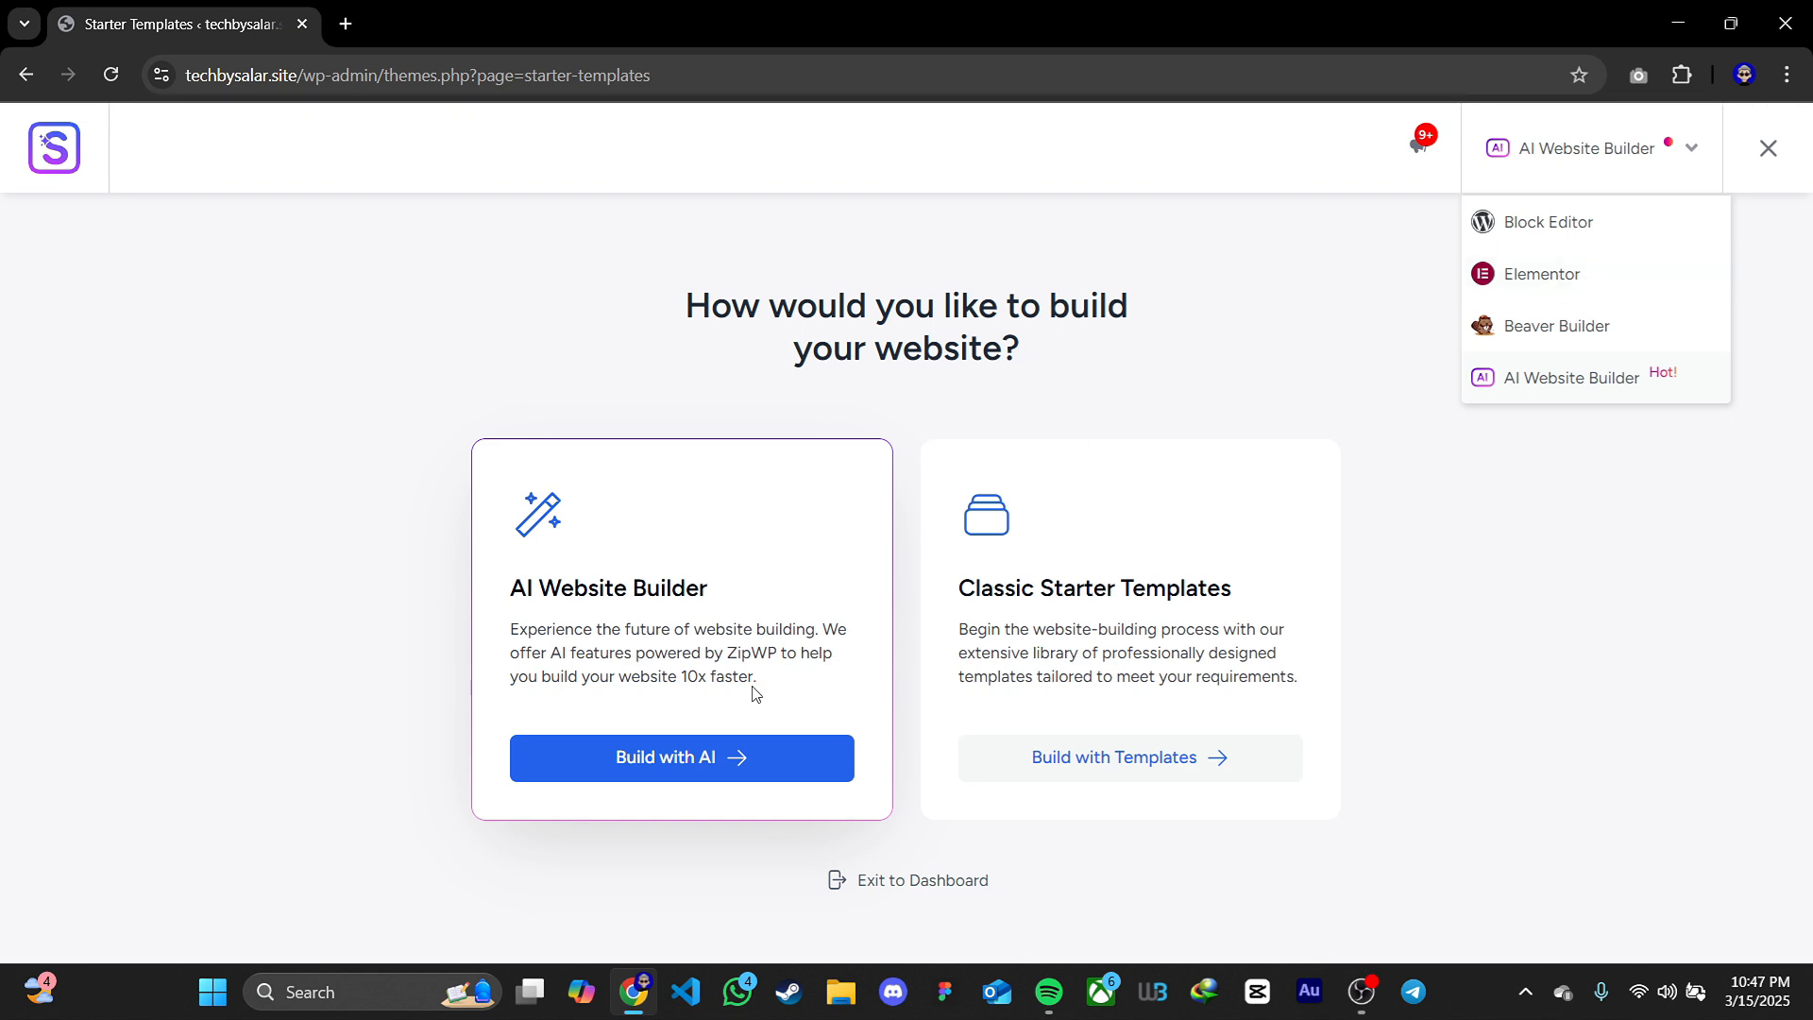
click(1312, 362)
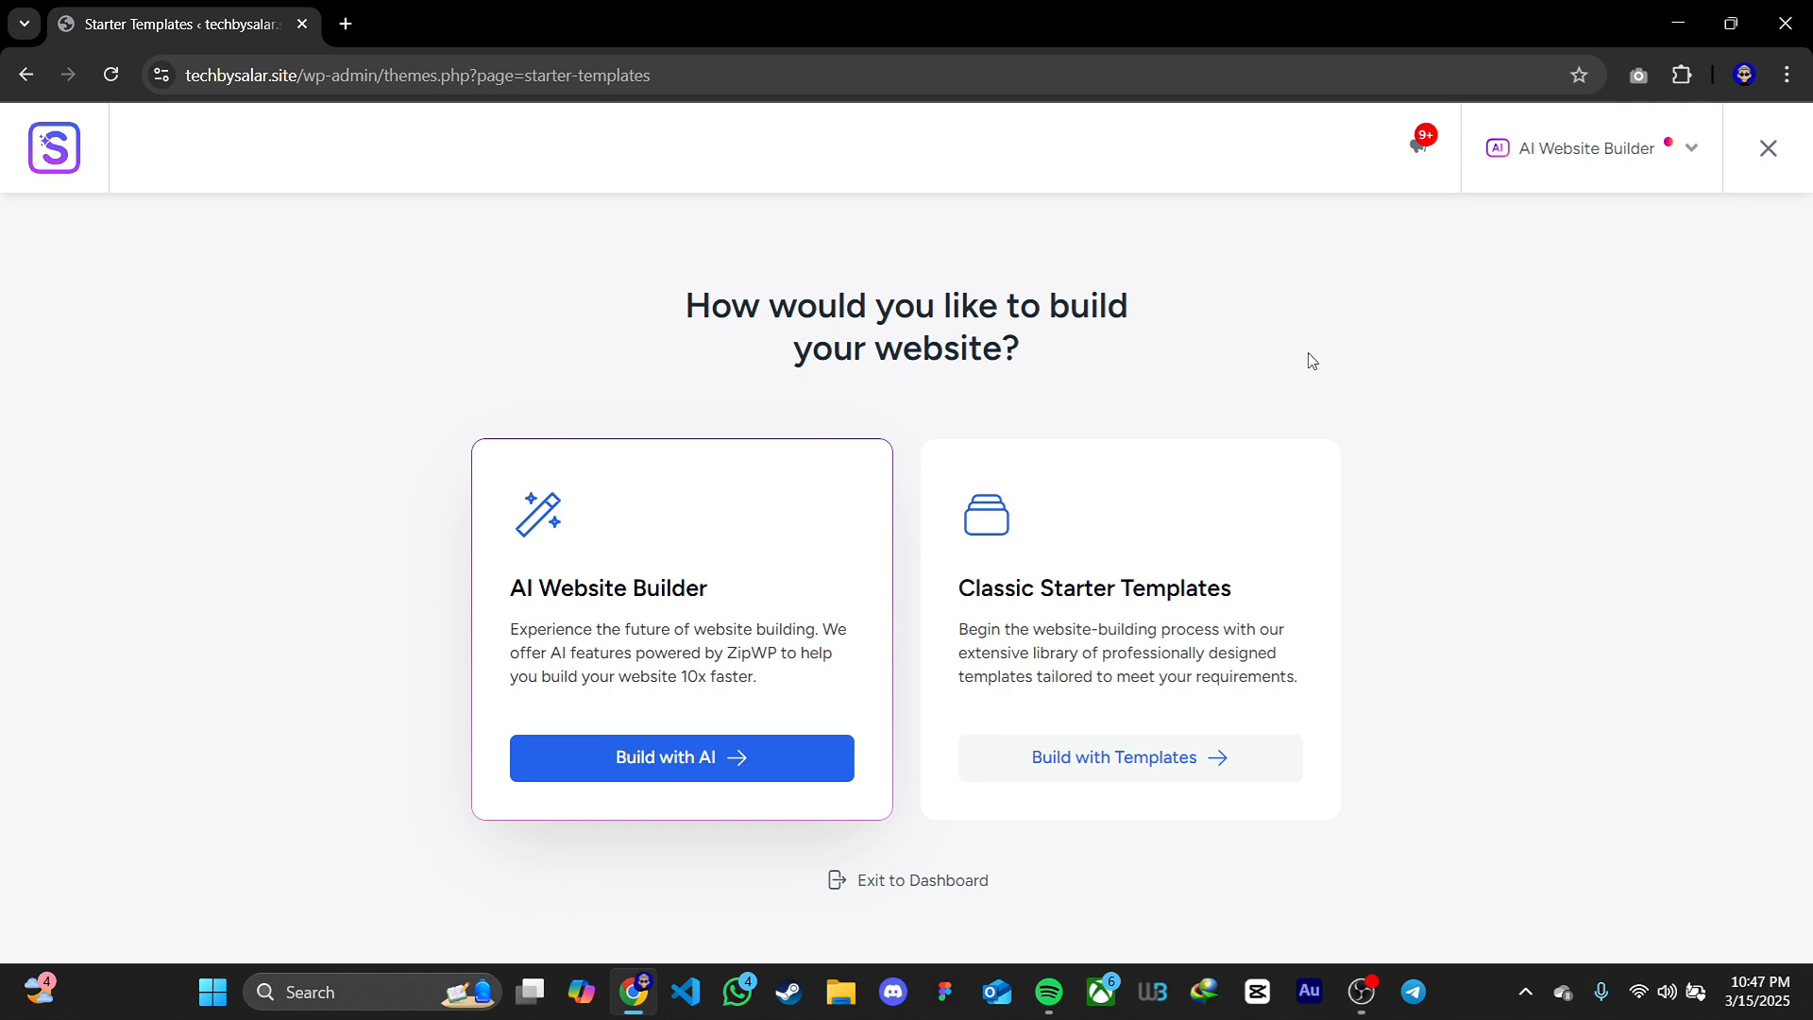
click(703, 771)
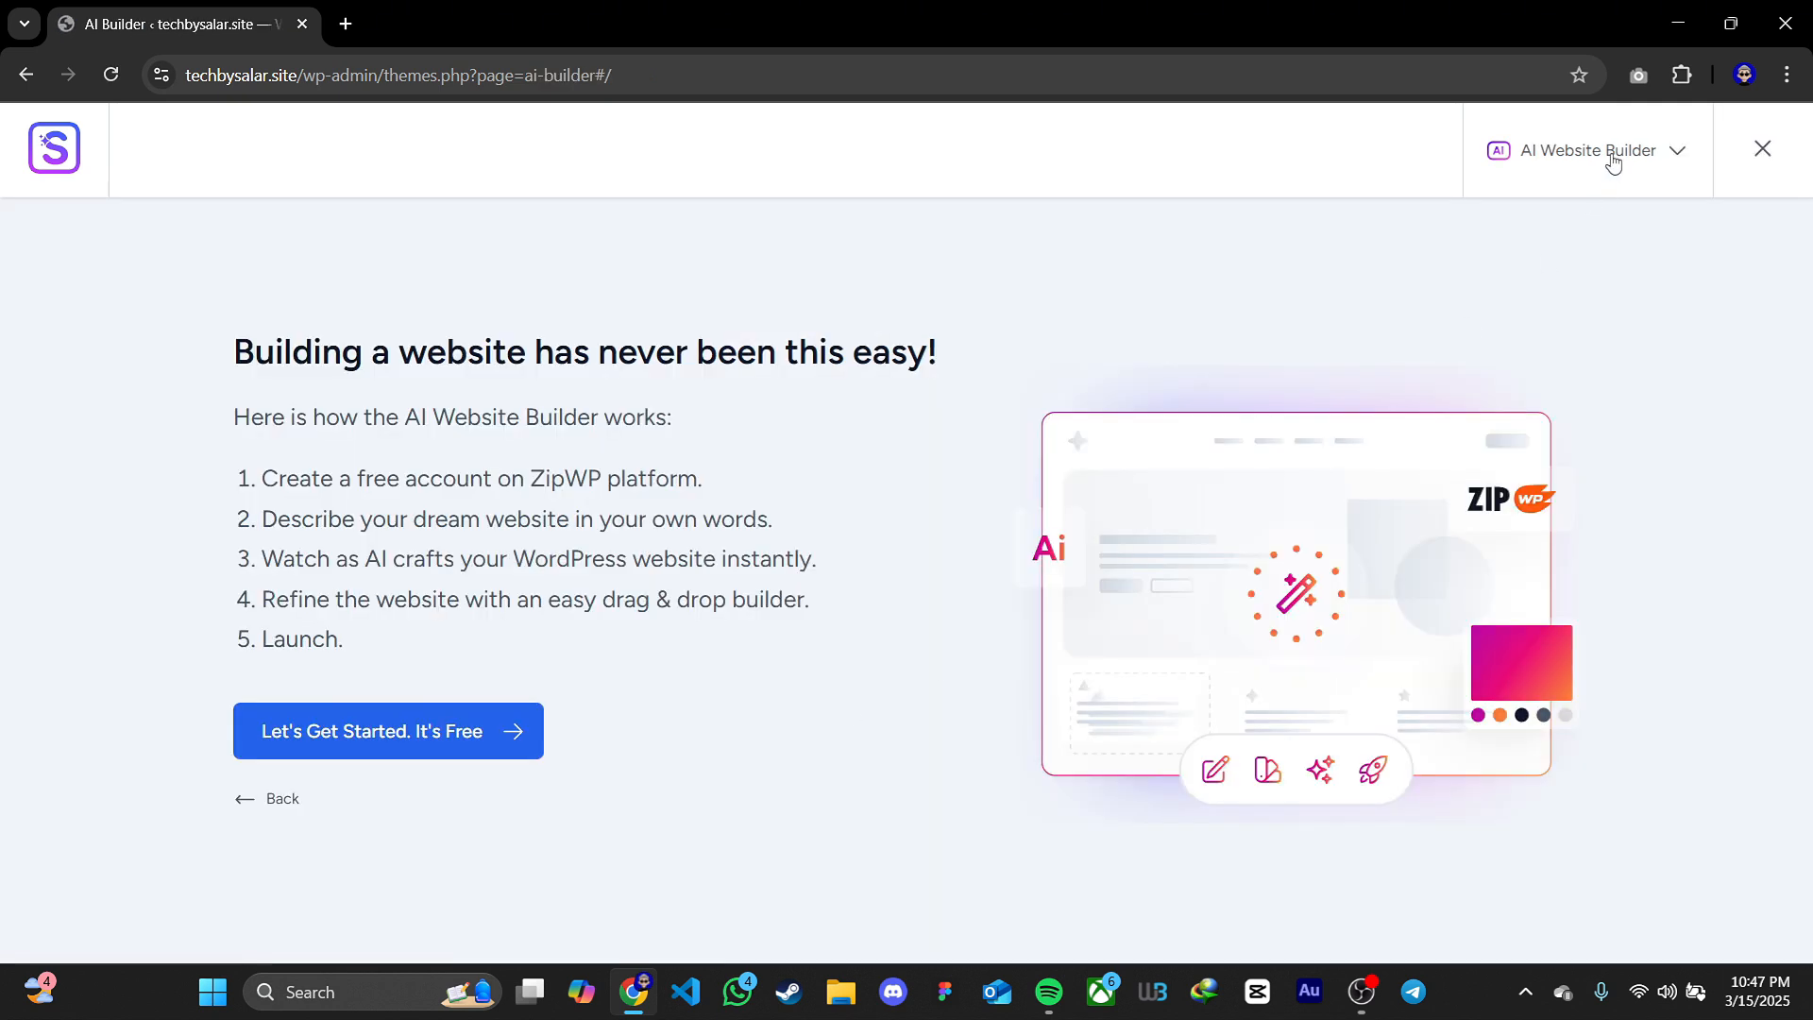
click(1611, 155)
click(1551, 281)
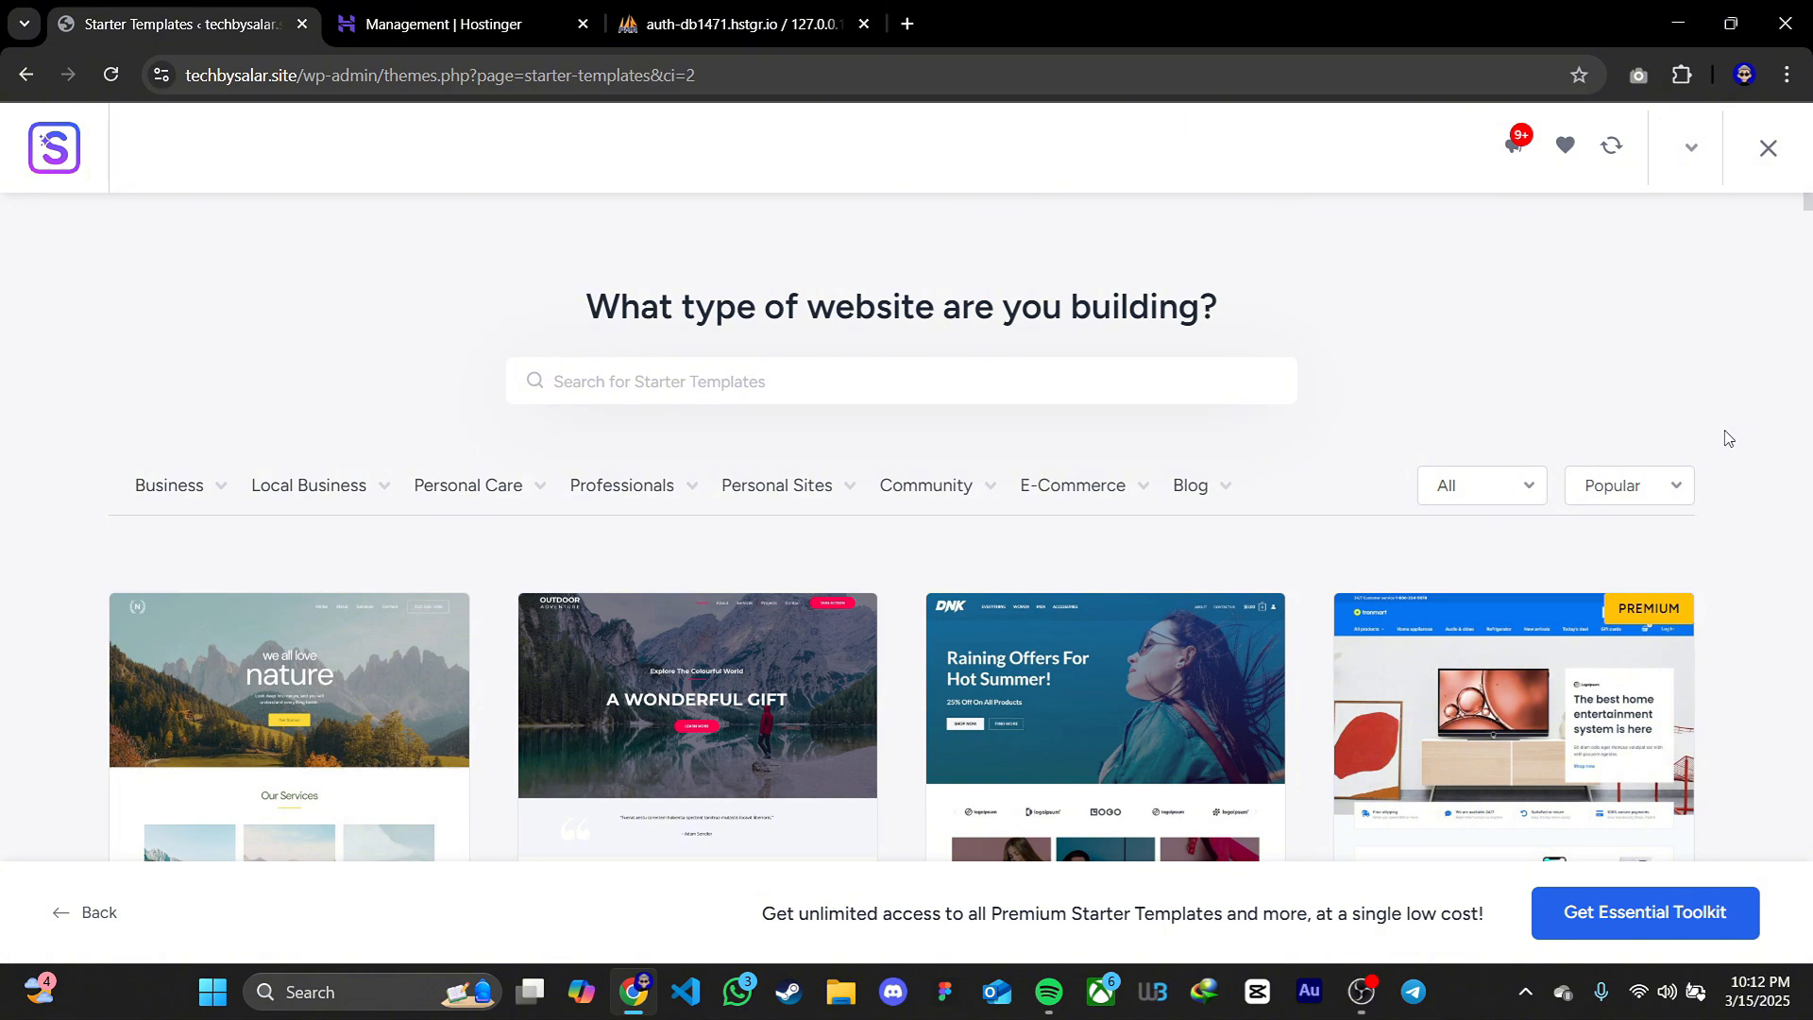
Browse the library of Elementor starter templates, including the free and premium designs
scroll(1727, 437, down, 10)
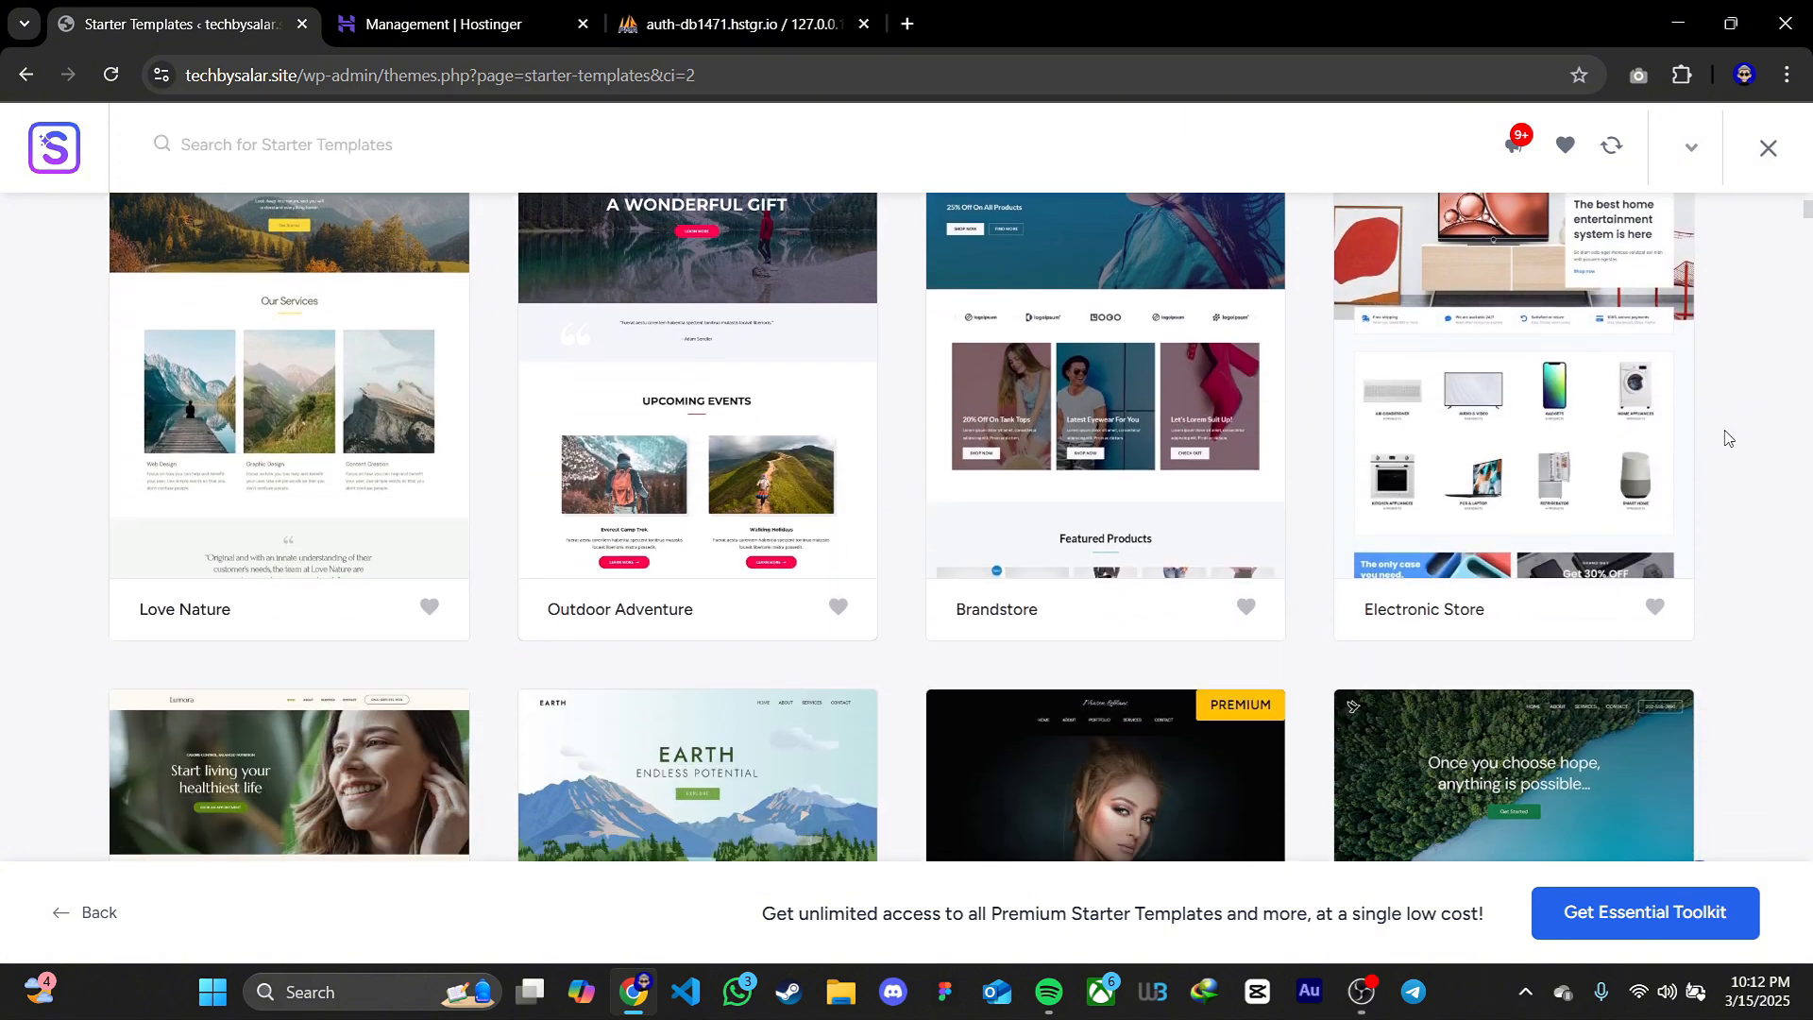
scroll(1727, 438, down, 9)
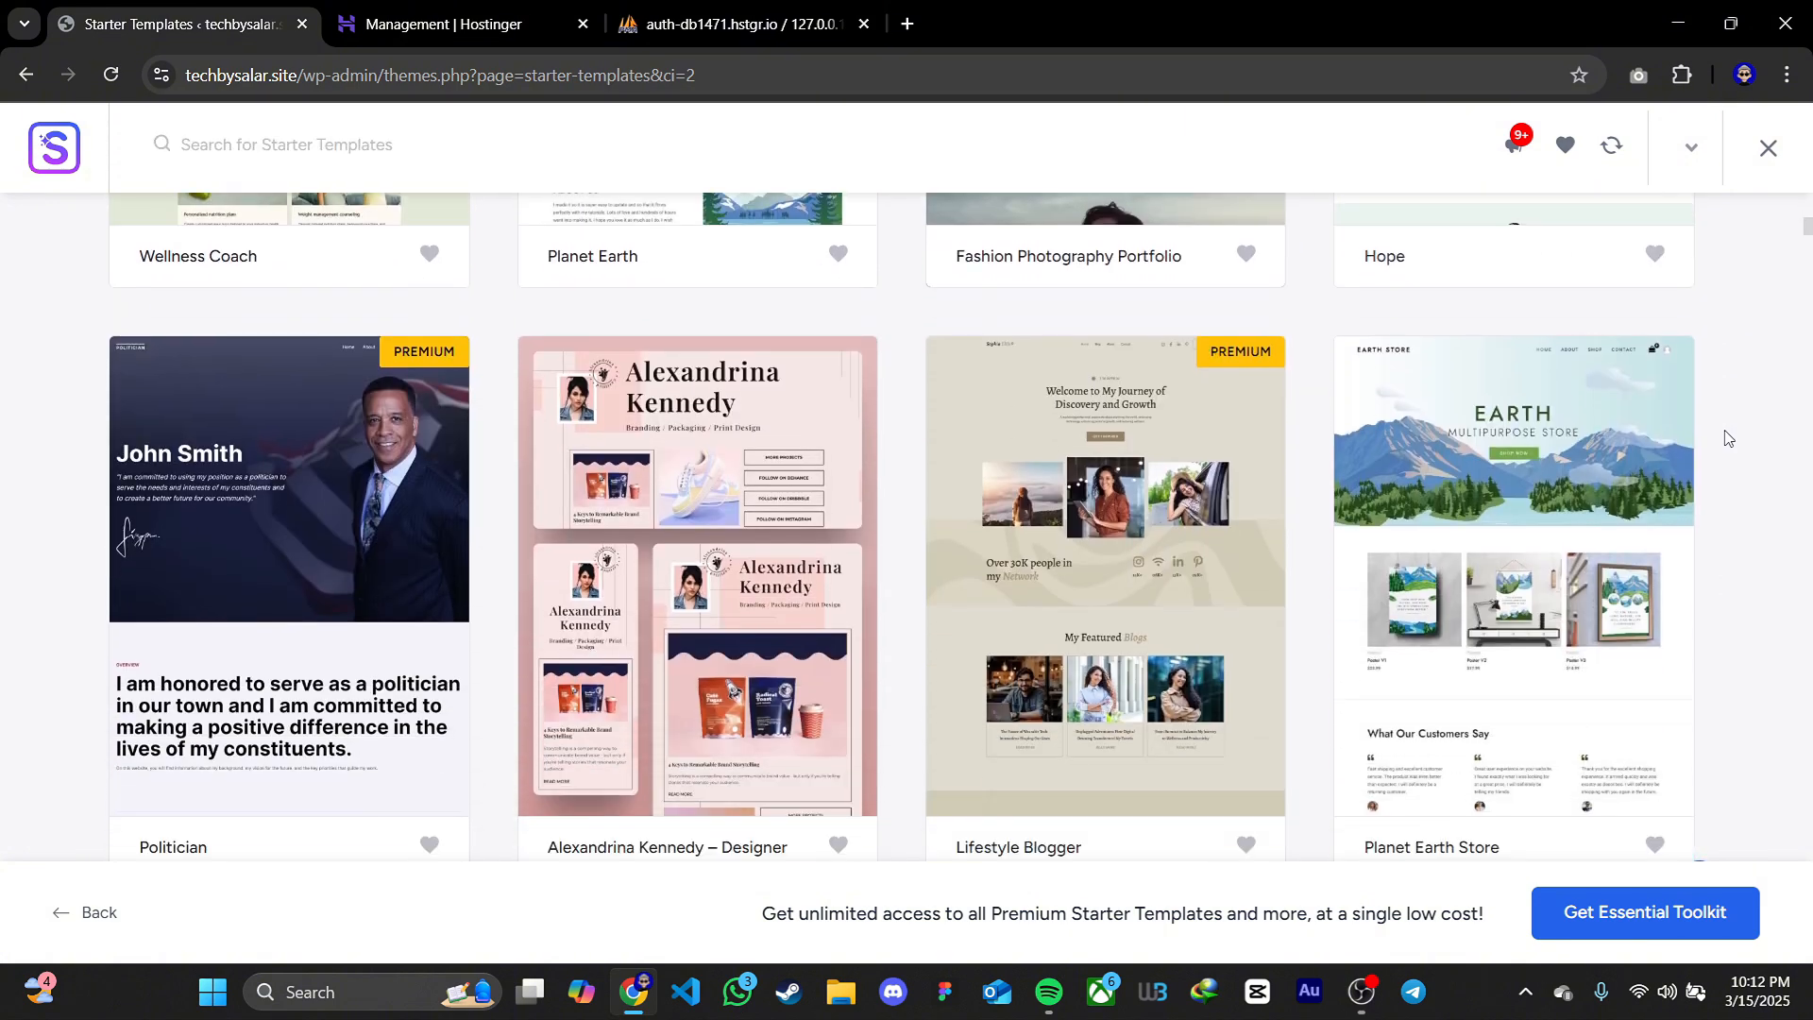
scroll(1727, 437, down, 12)
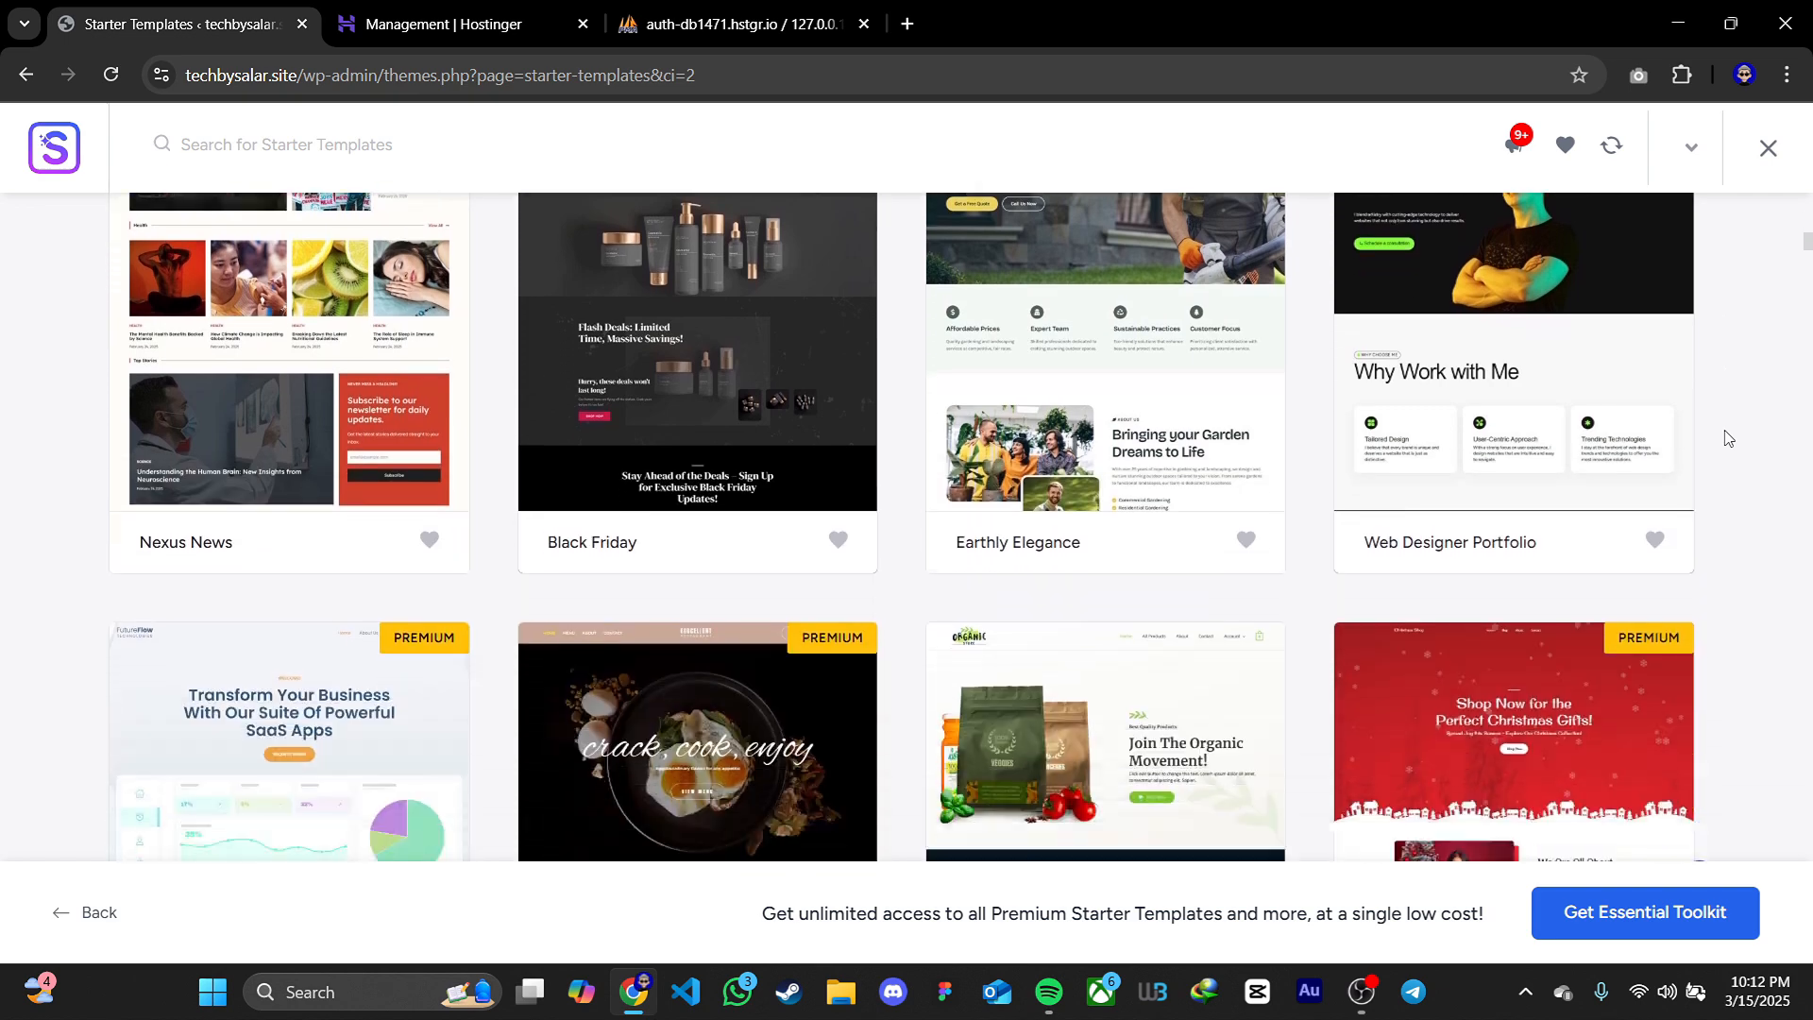
scroll(1727, 437, down, 4)
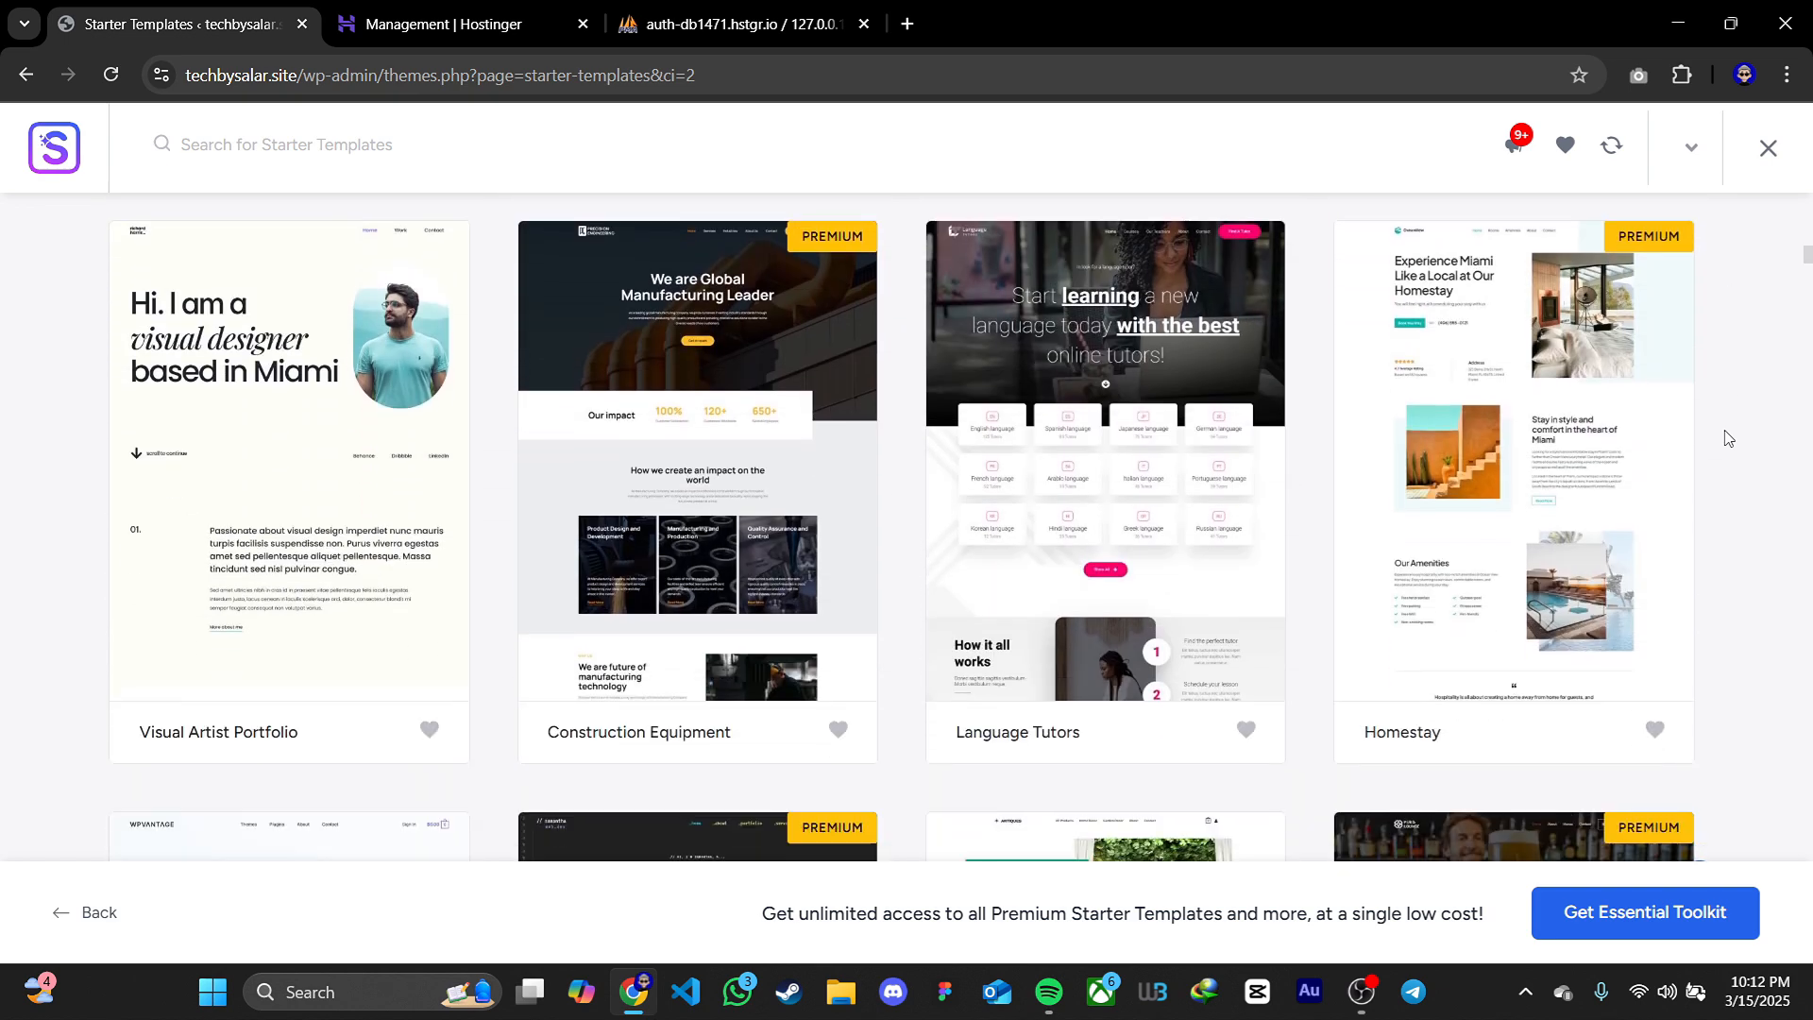
scroll(1727, 437, down, 6)
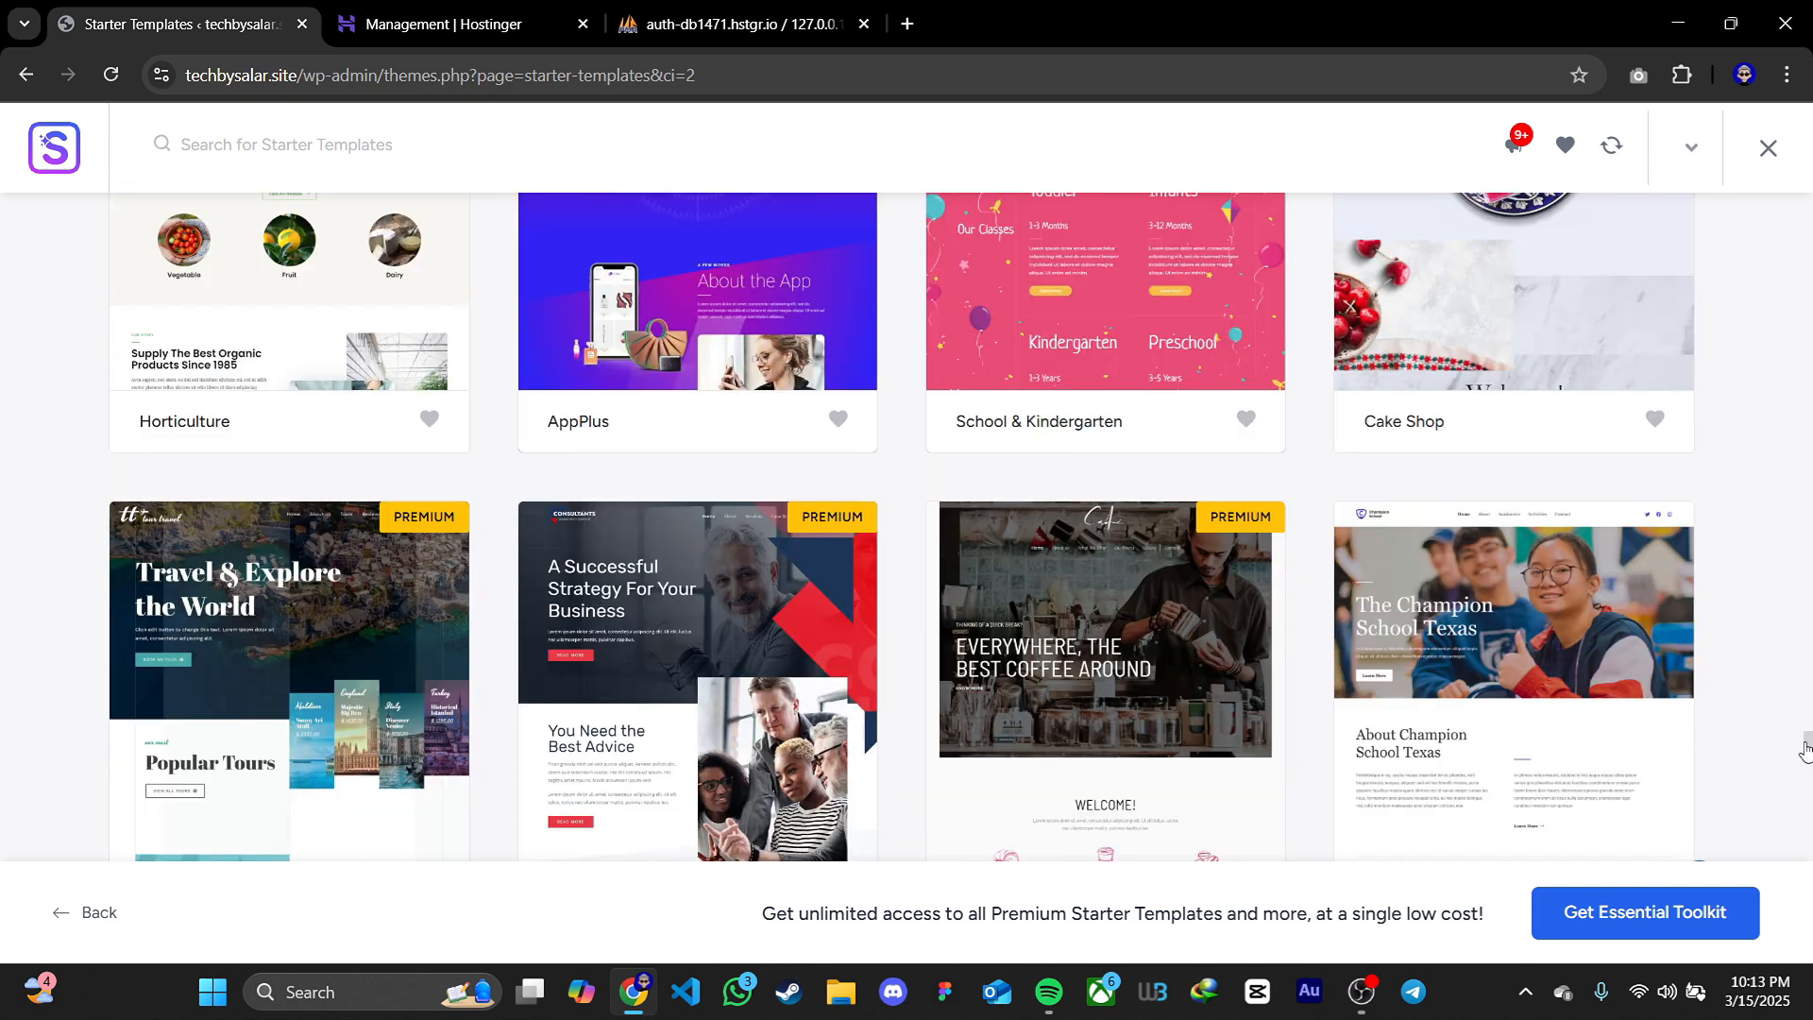
drag(1805, 751, 1808, 179)
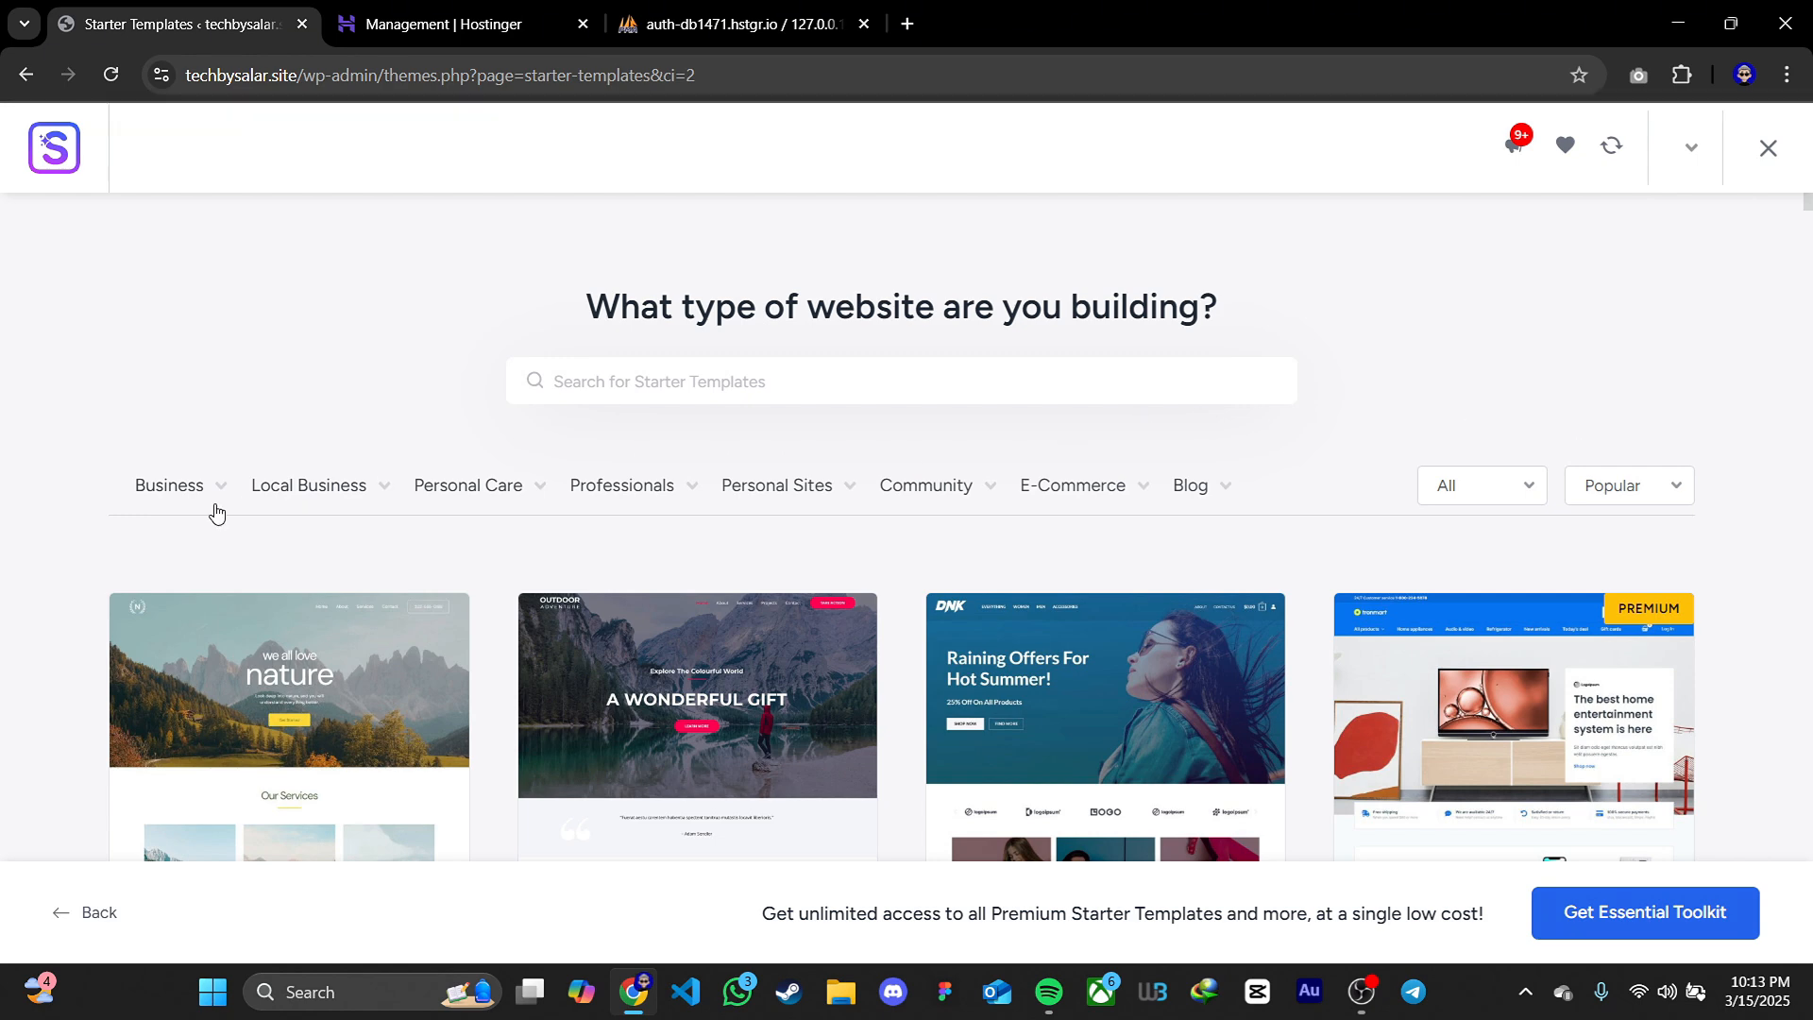
Filter the starter templates by the Business category and select the Construction template
mouse_move(599, 510)
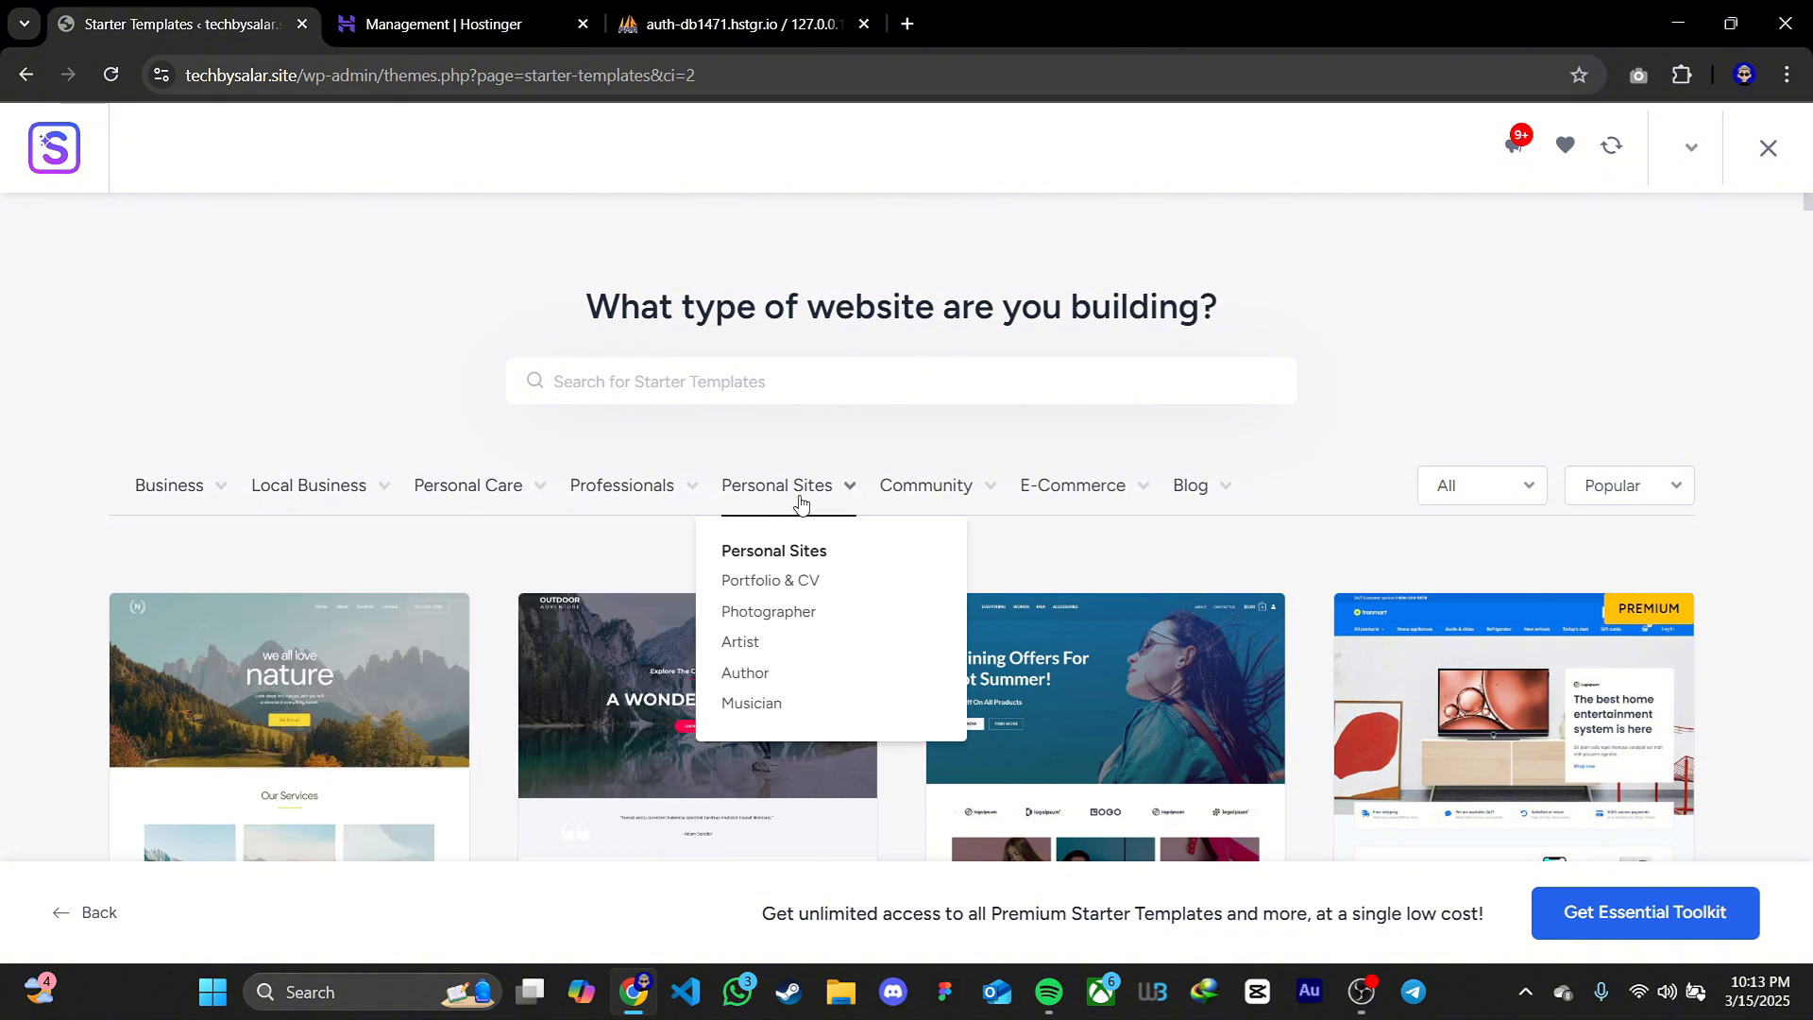
mouse_move(154, 493)
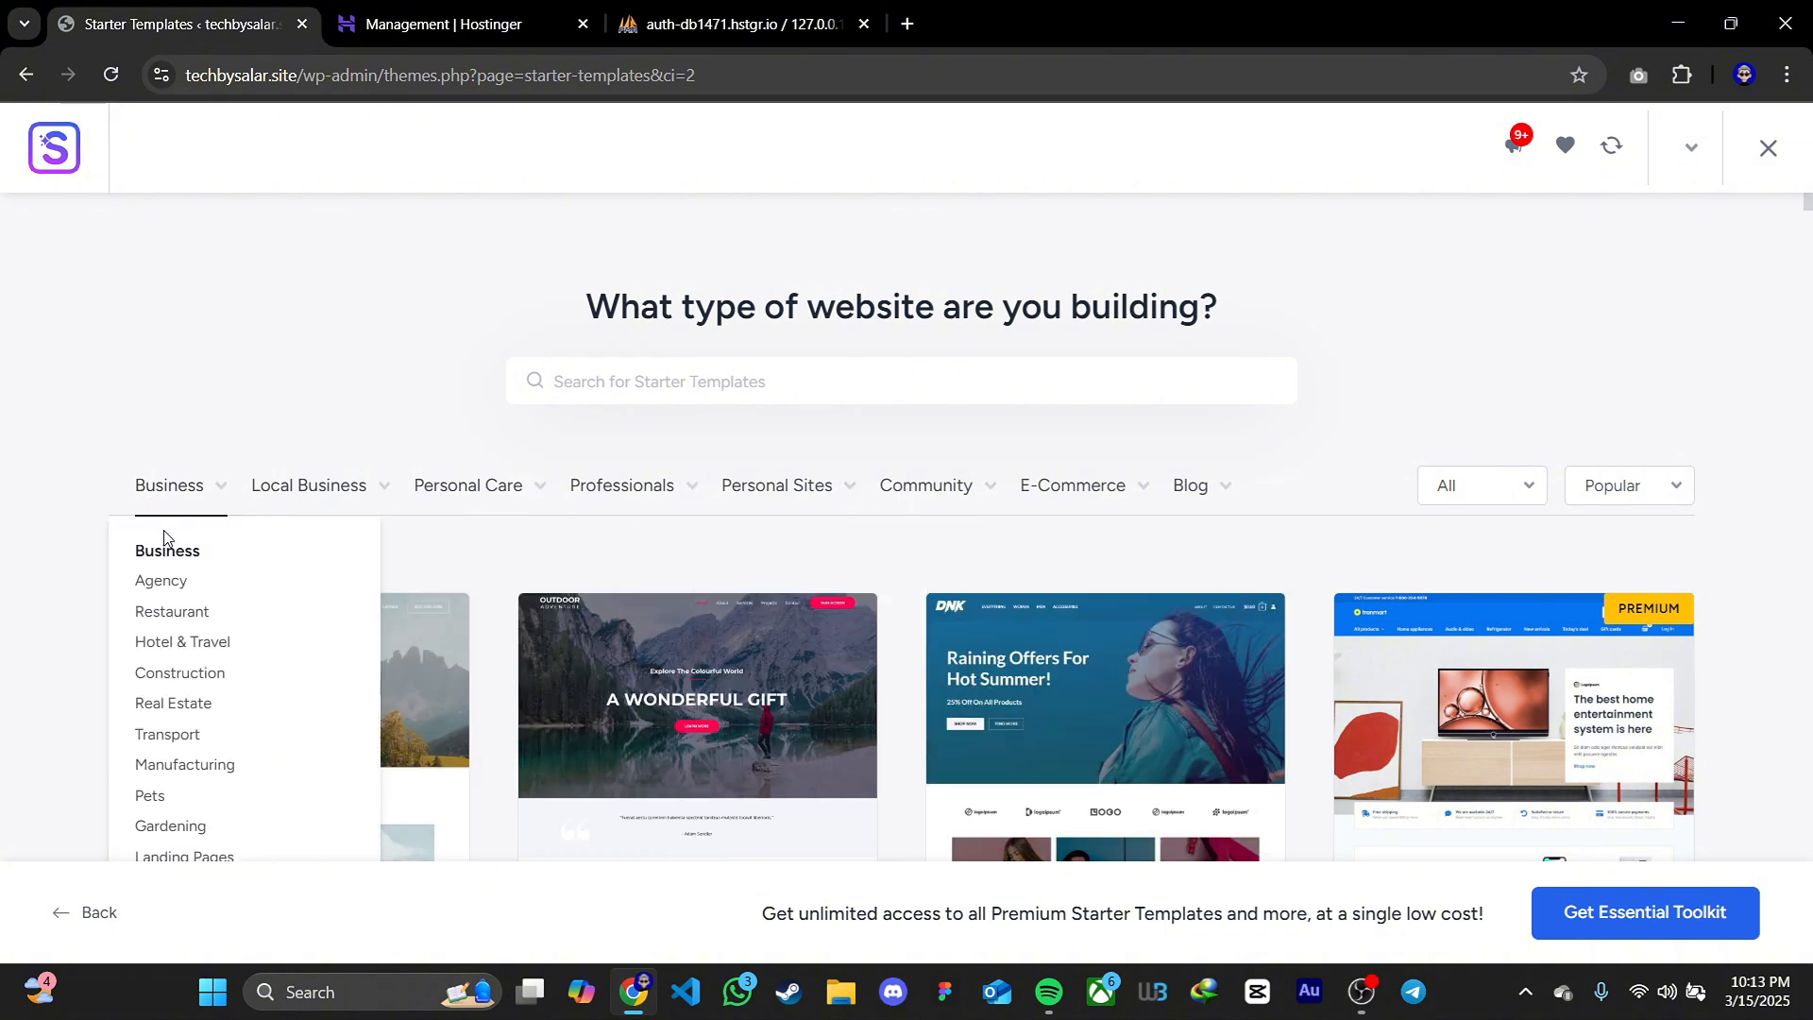
scroll(174, 578, down, 1)
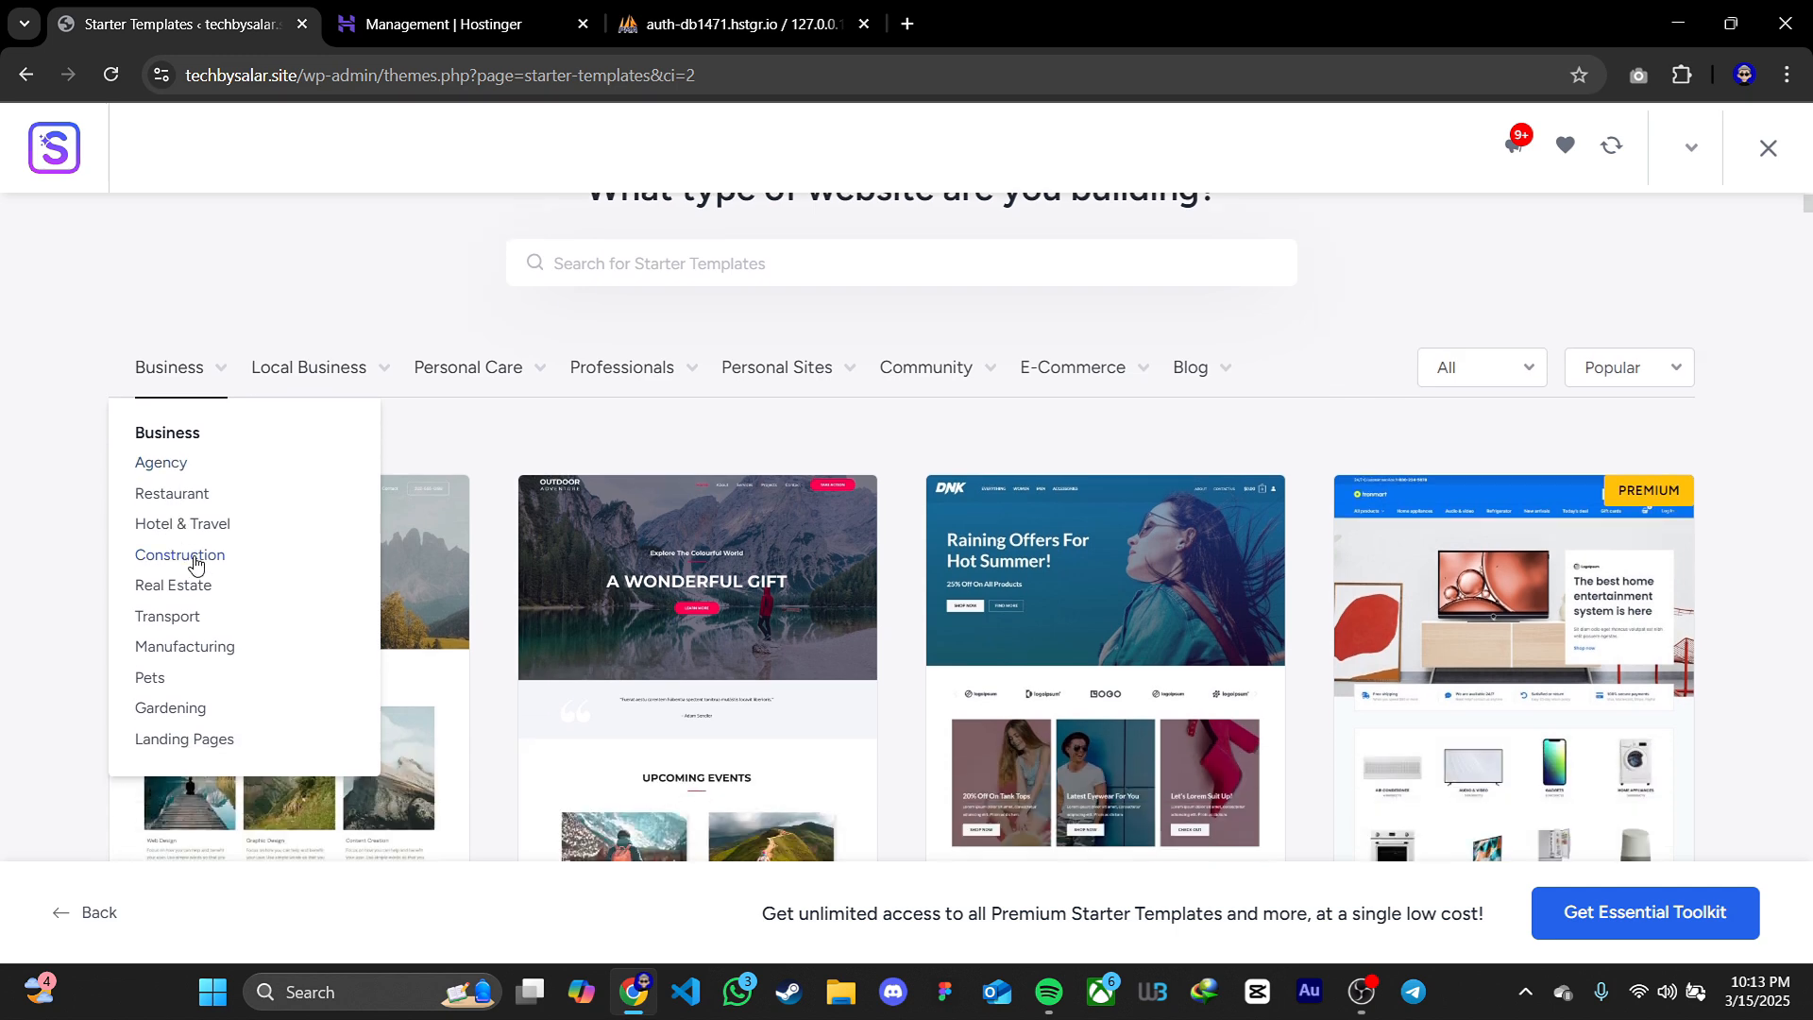
click(176, 373)
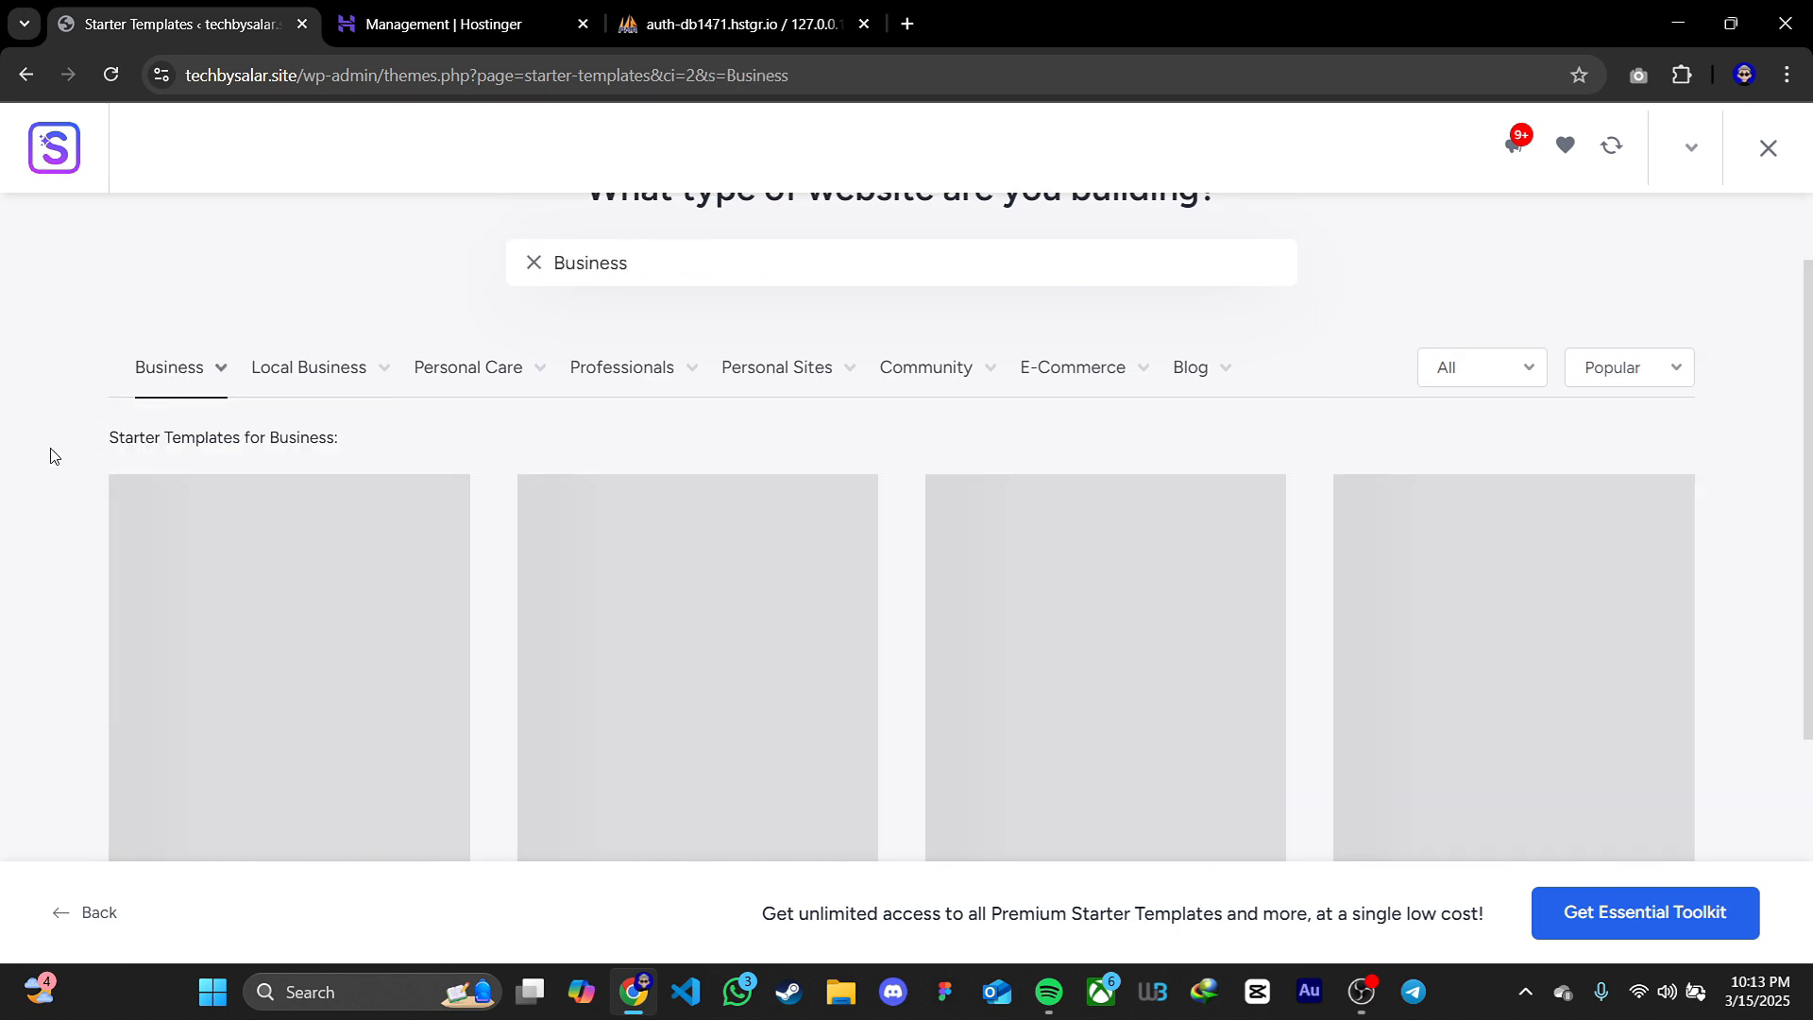
scroll(49, 458, down, 12)
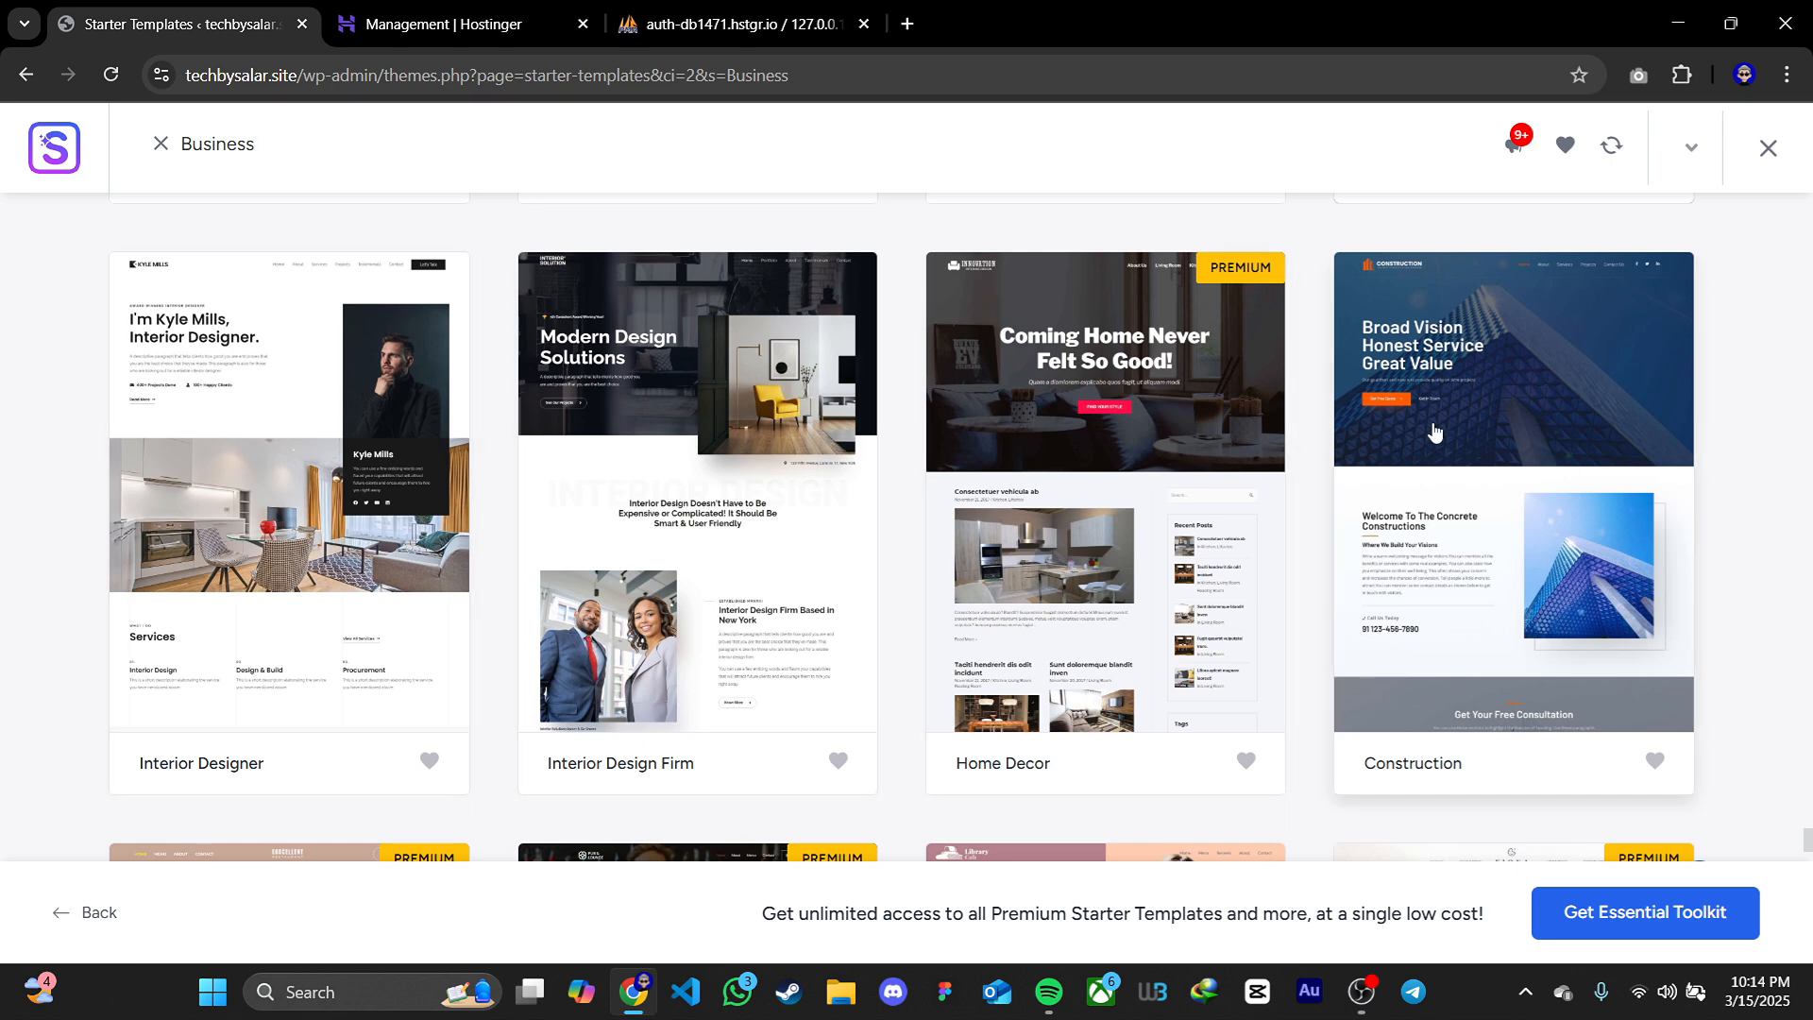
click(1485, 490)
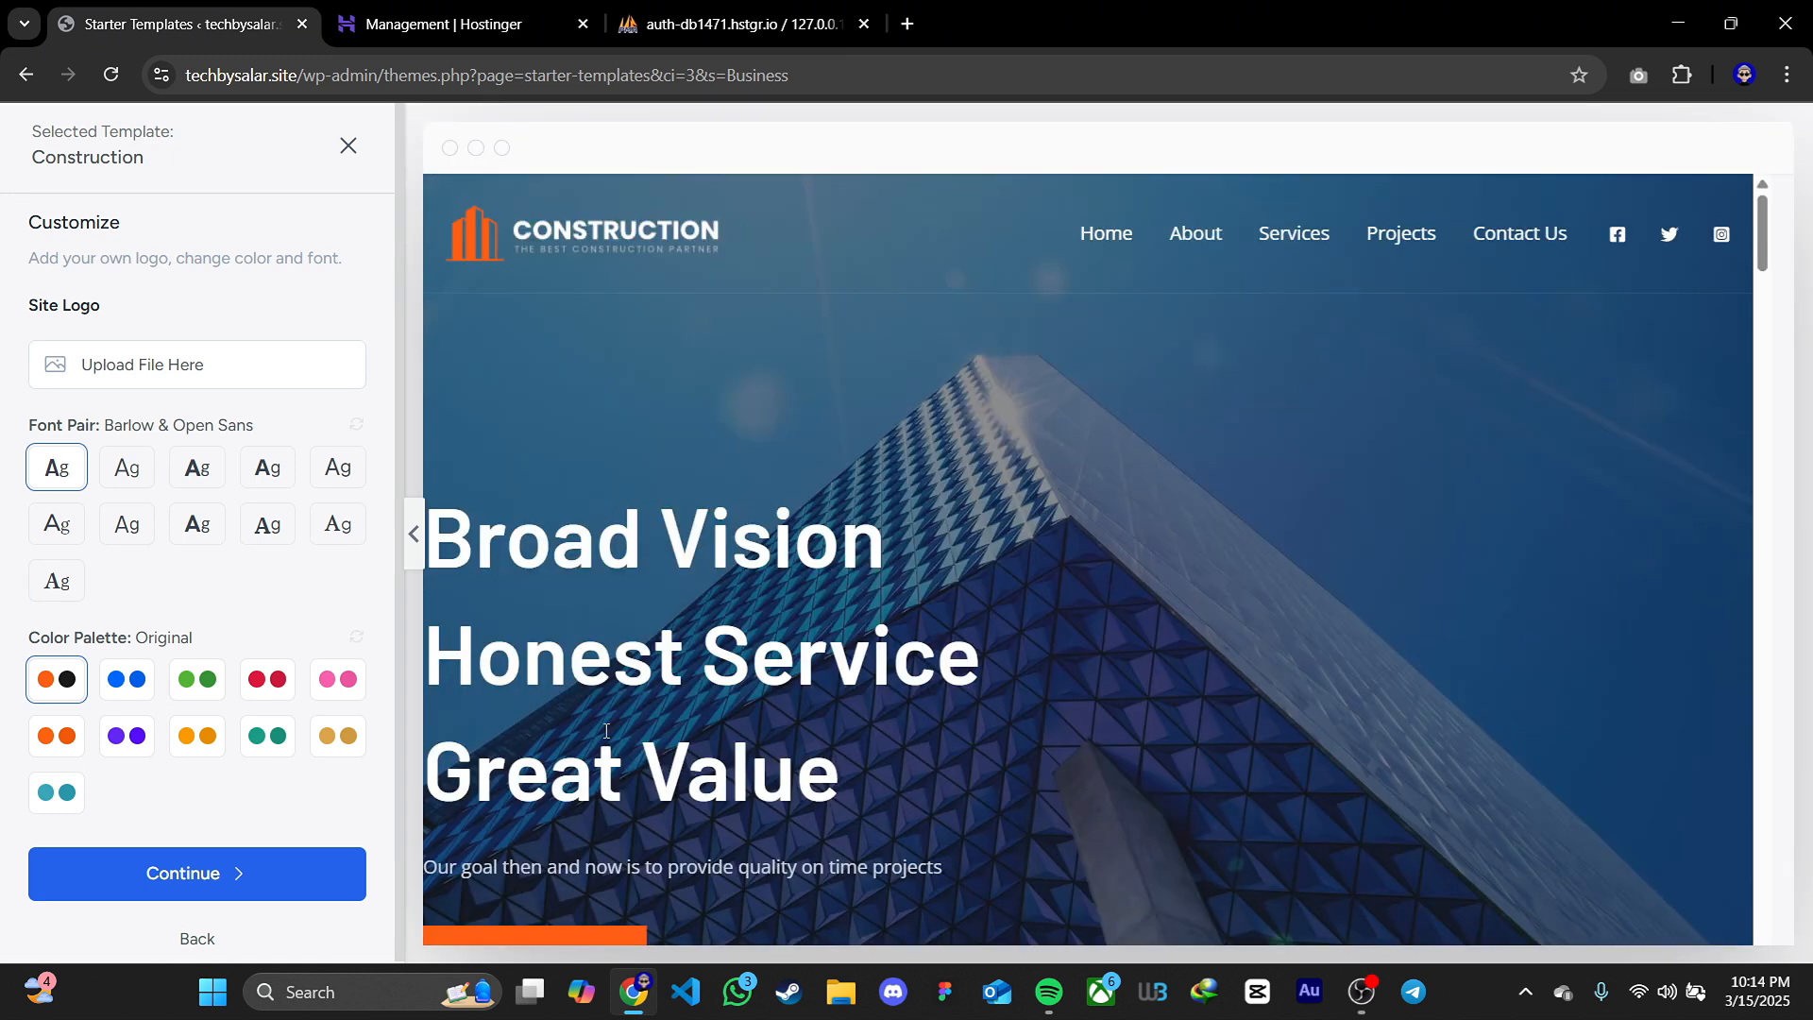
Set the Construction template's font pair to Inter & Poppins and its color palette to Style 1, and review the preview
click(132, 471)
click(195, 470)
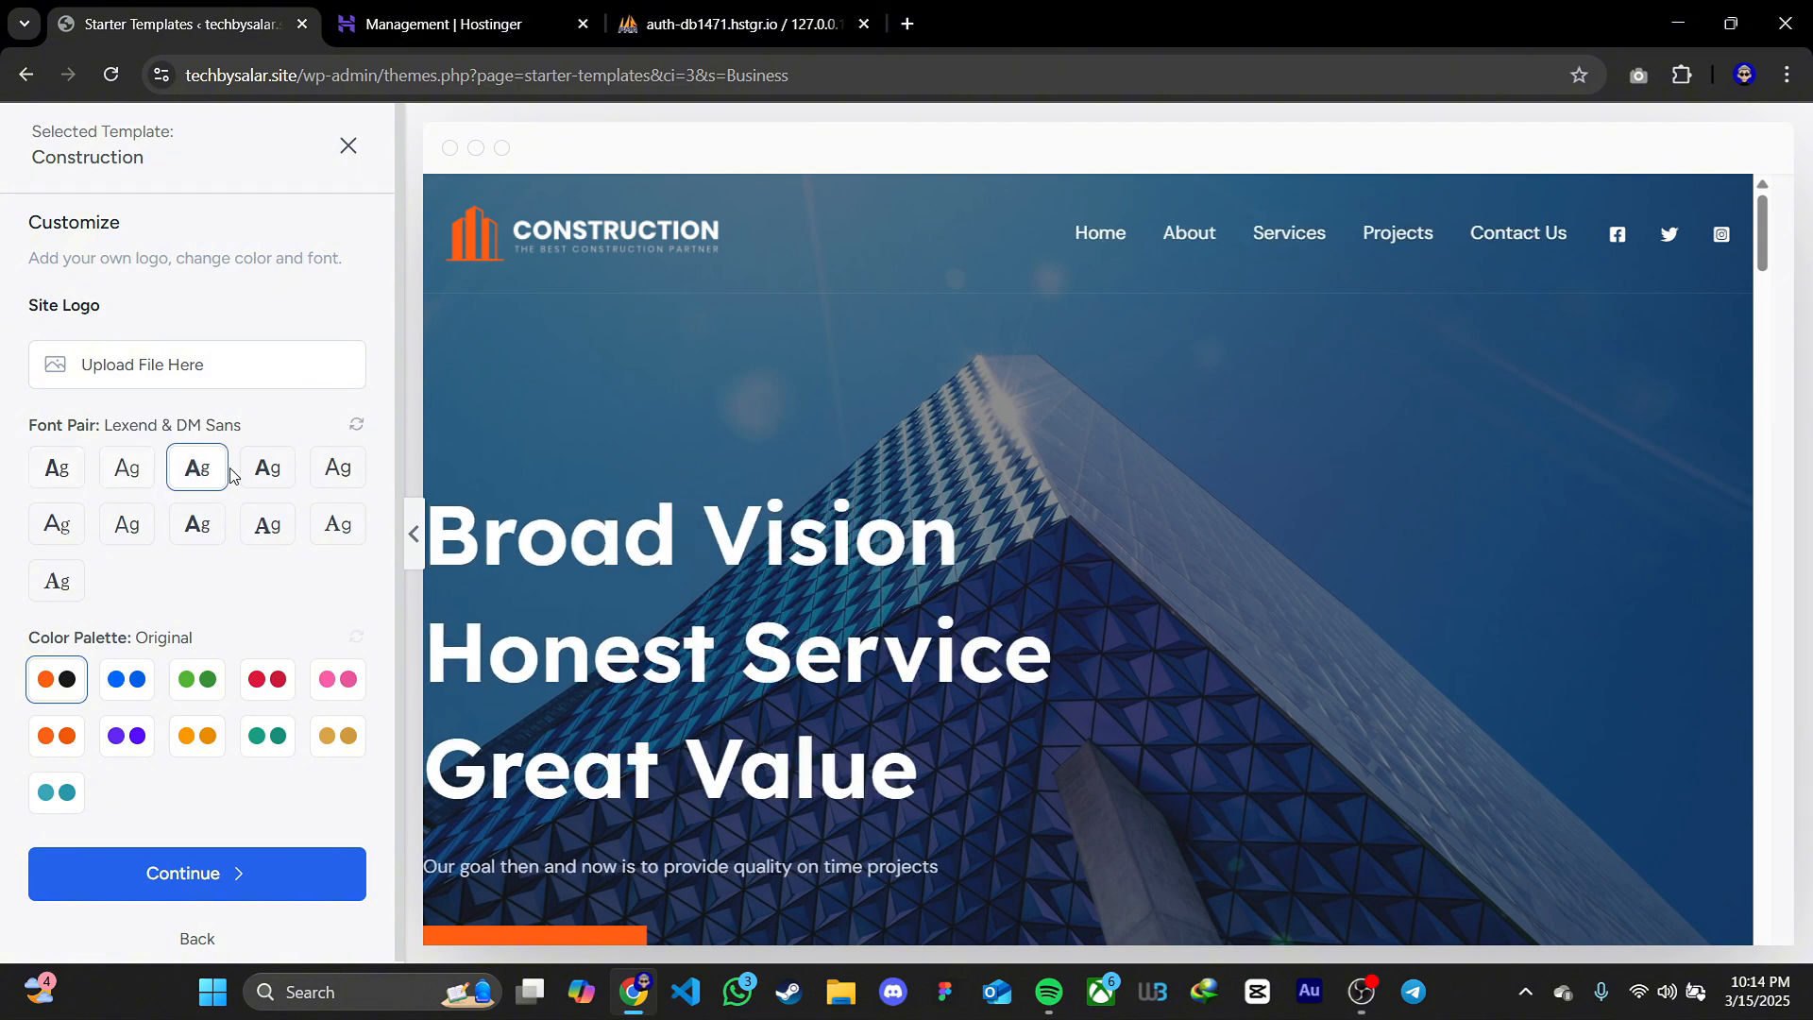
click(281, 478)
click(337, 467)
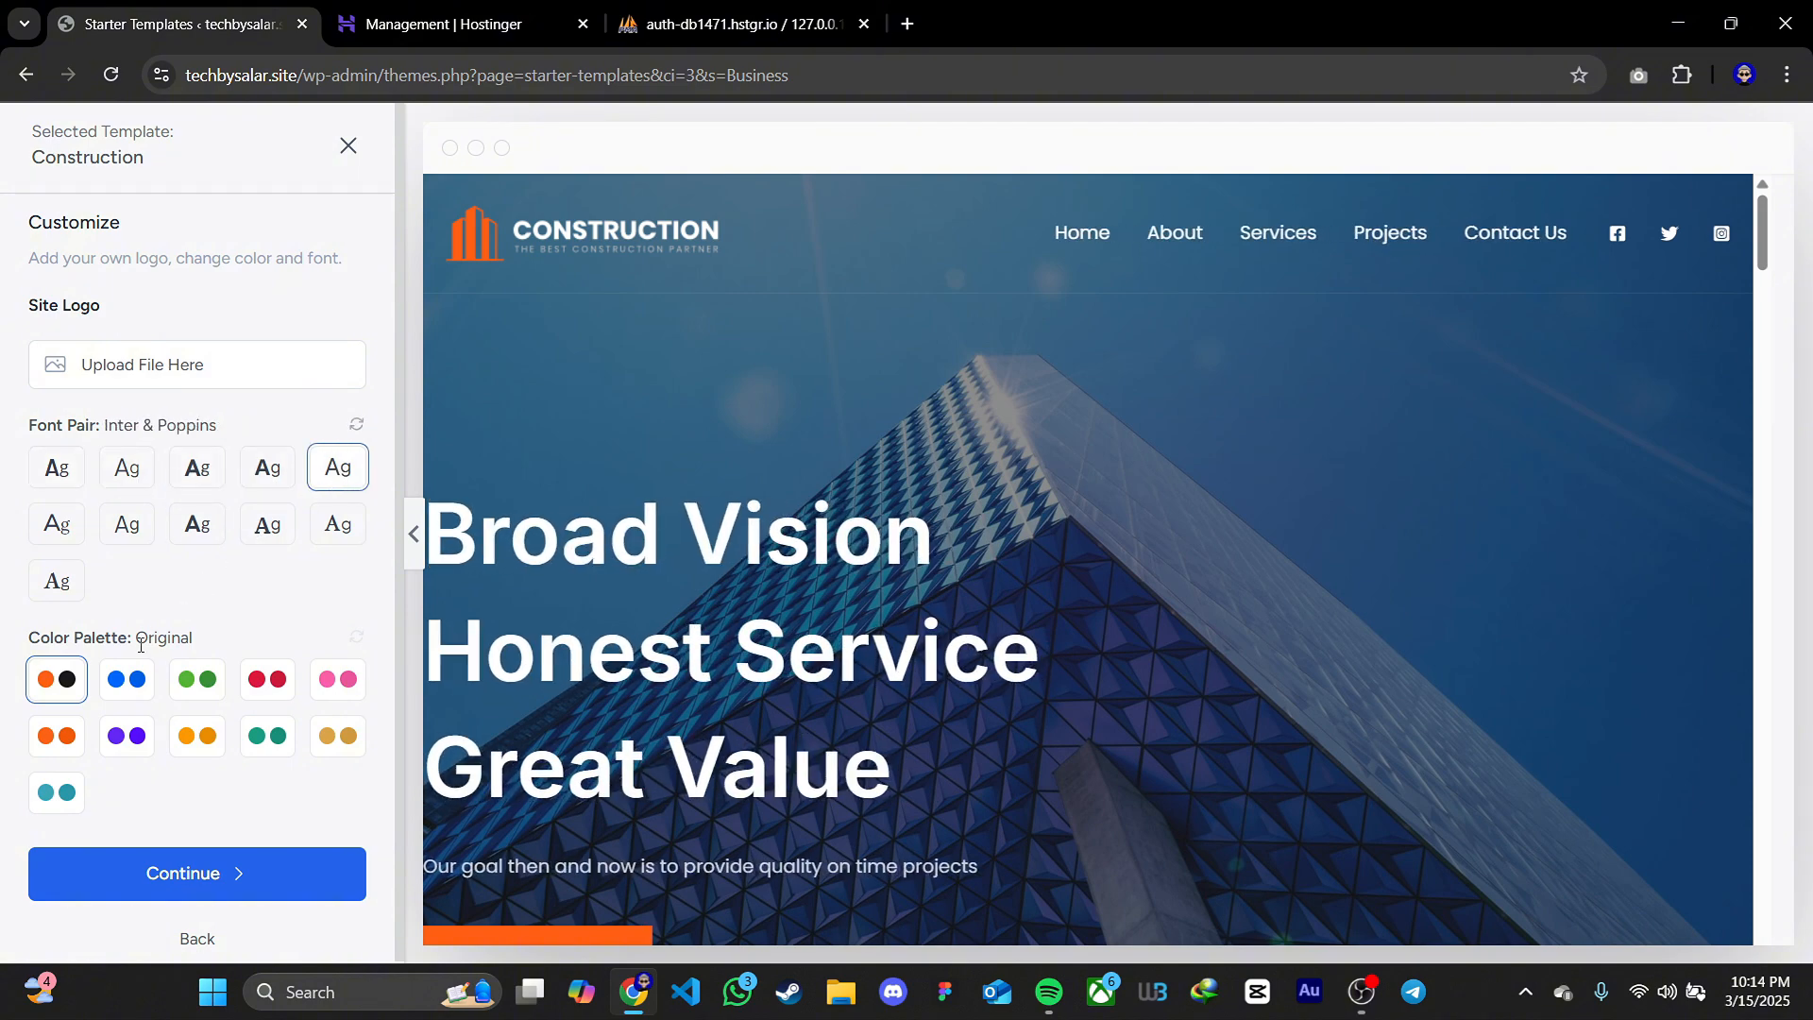
click(131, 693)
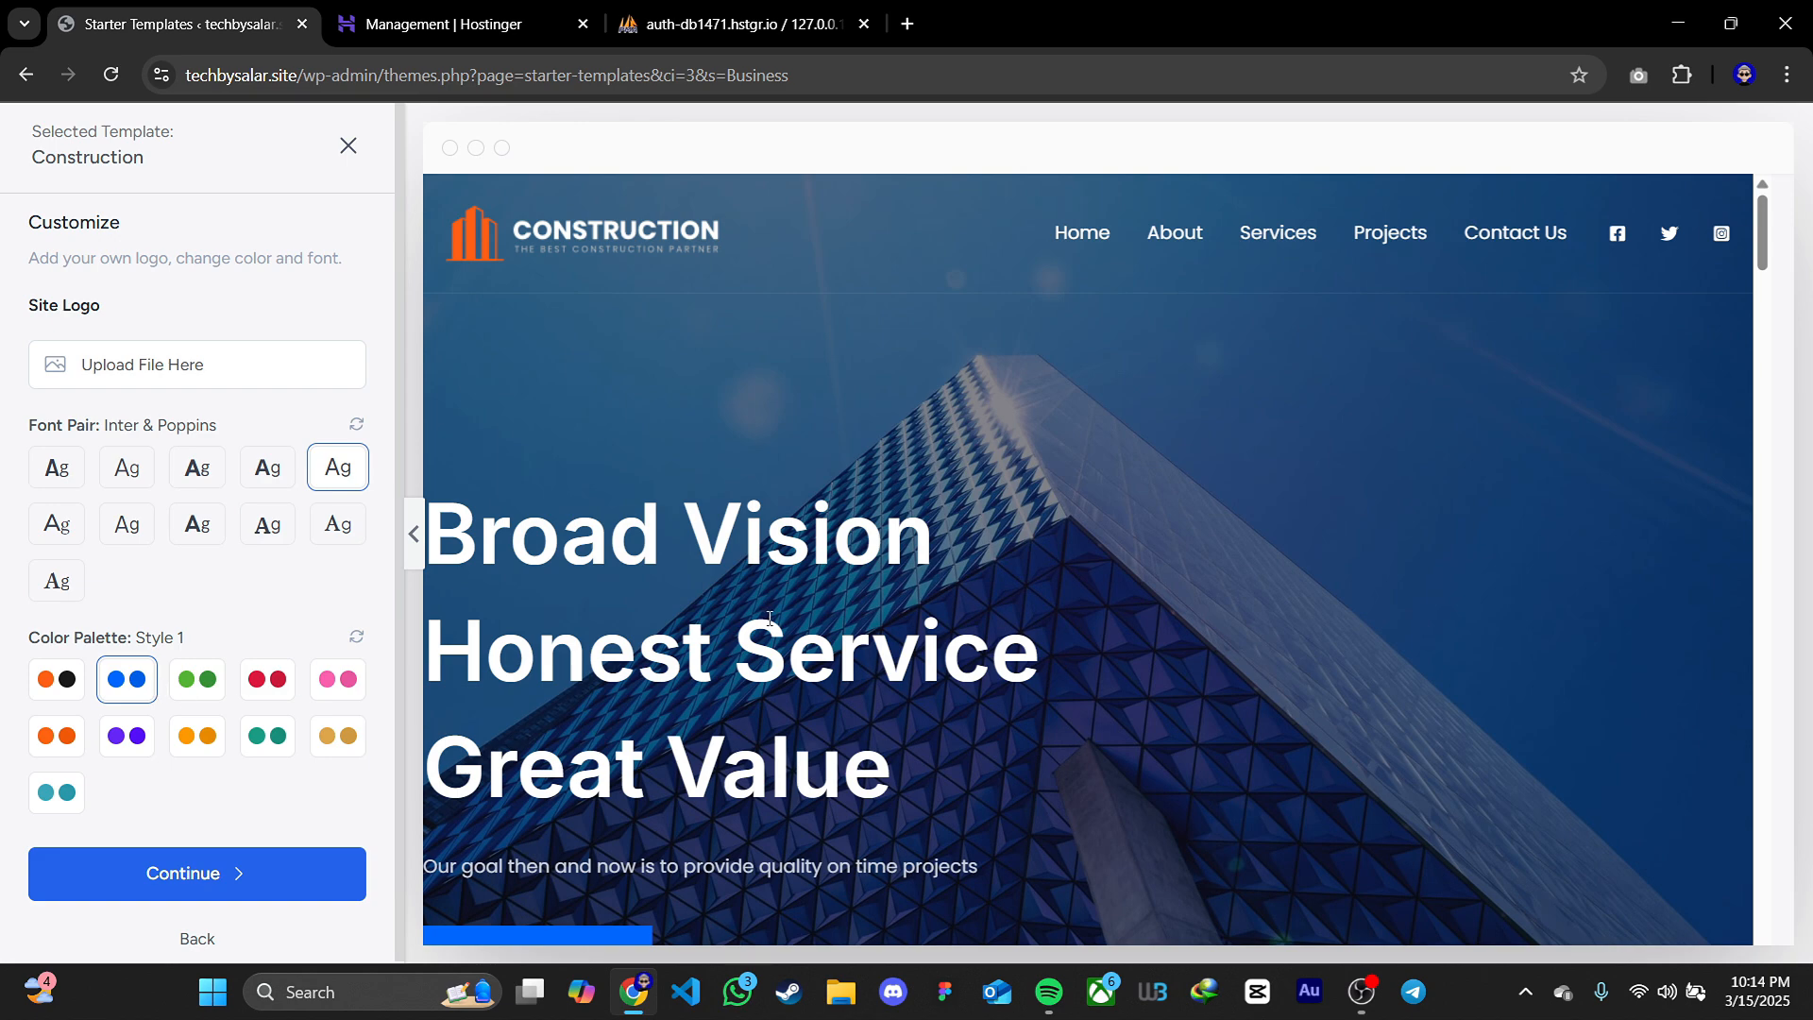
scroll(830, 595, down, 12)
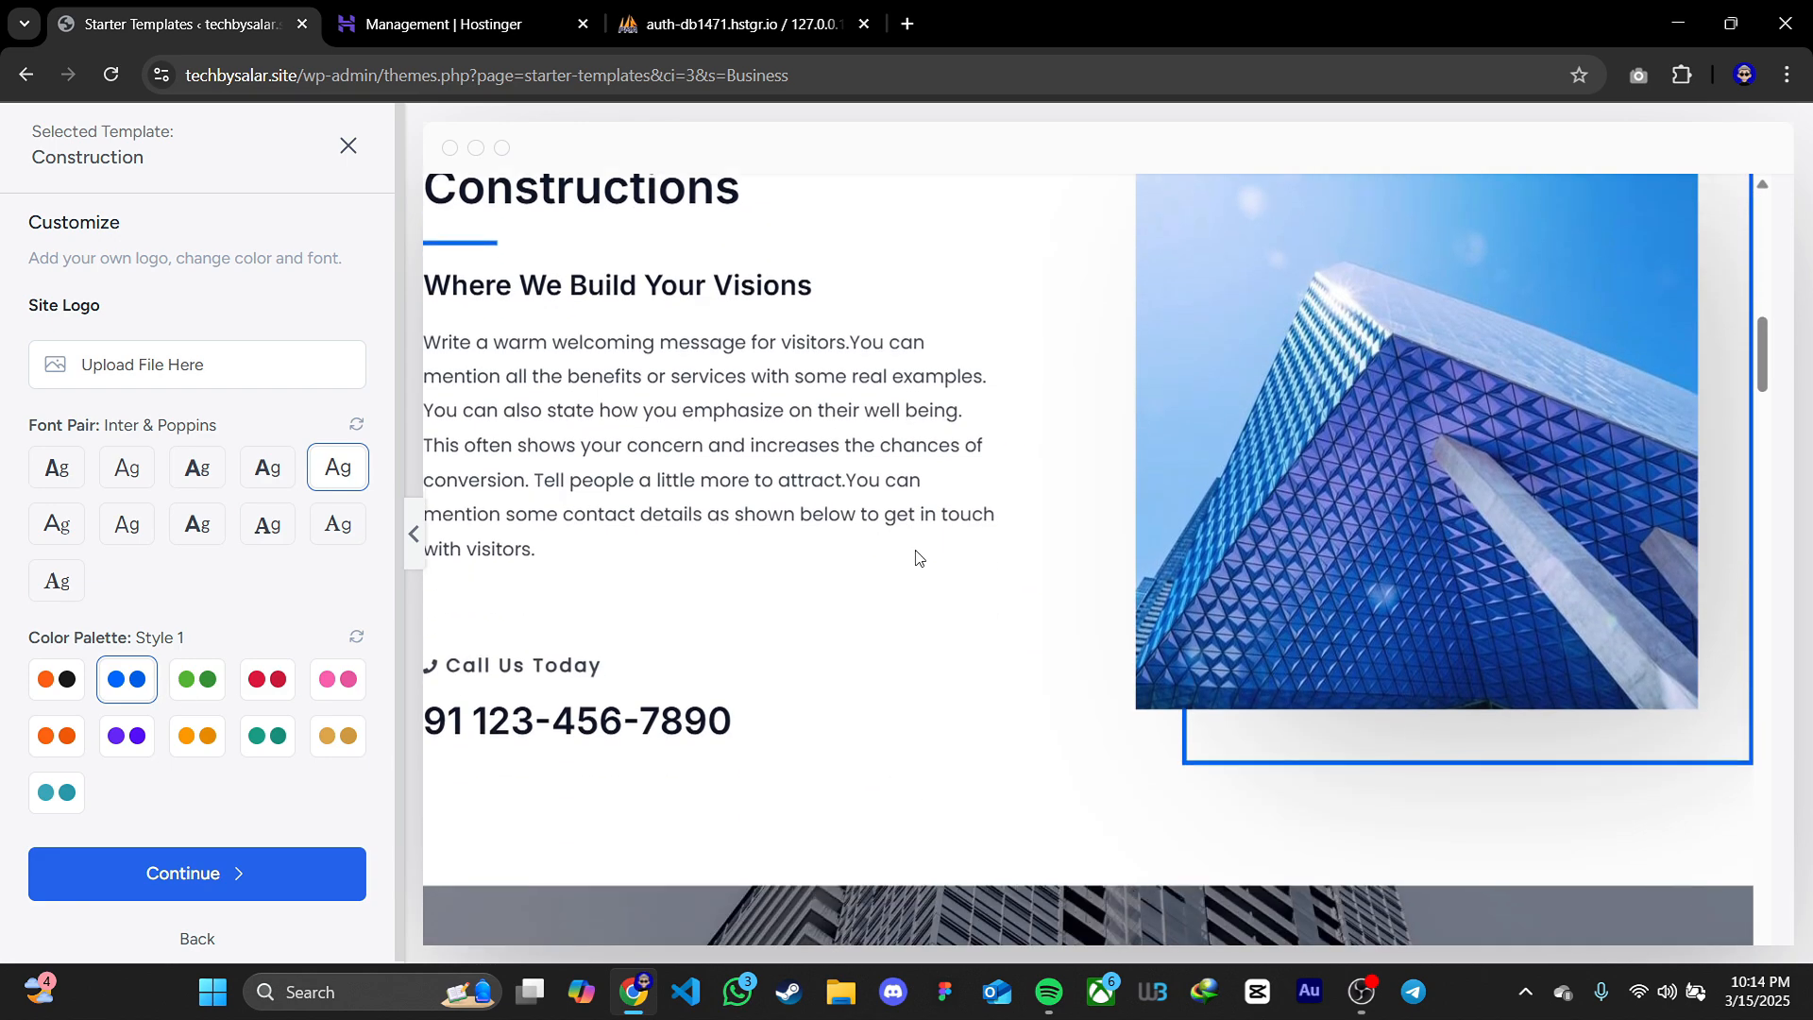
scroll(915, 557, down, 10)
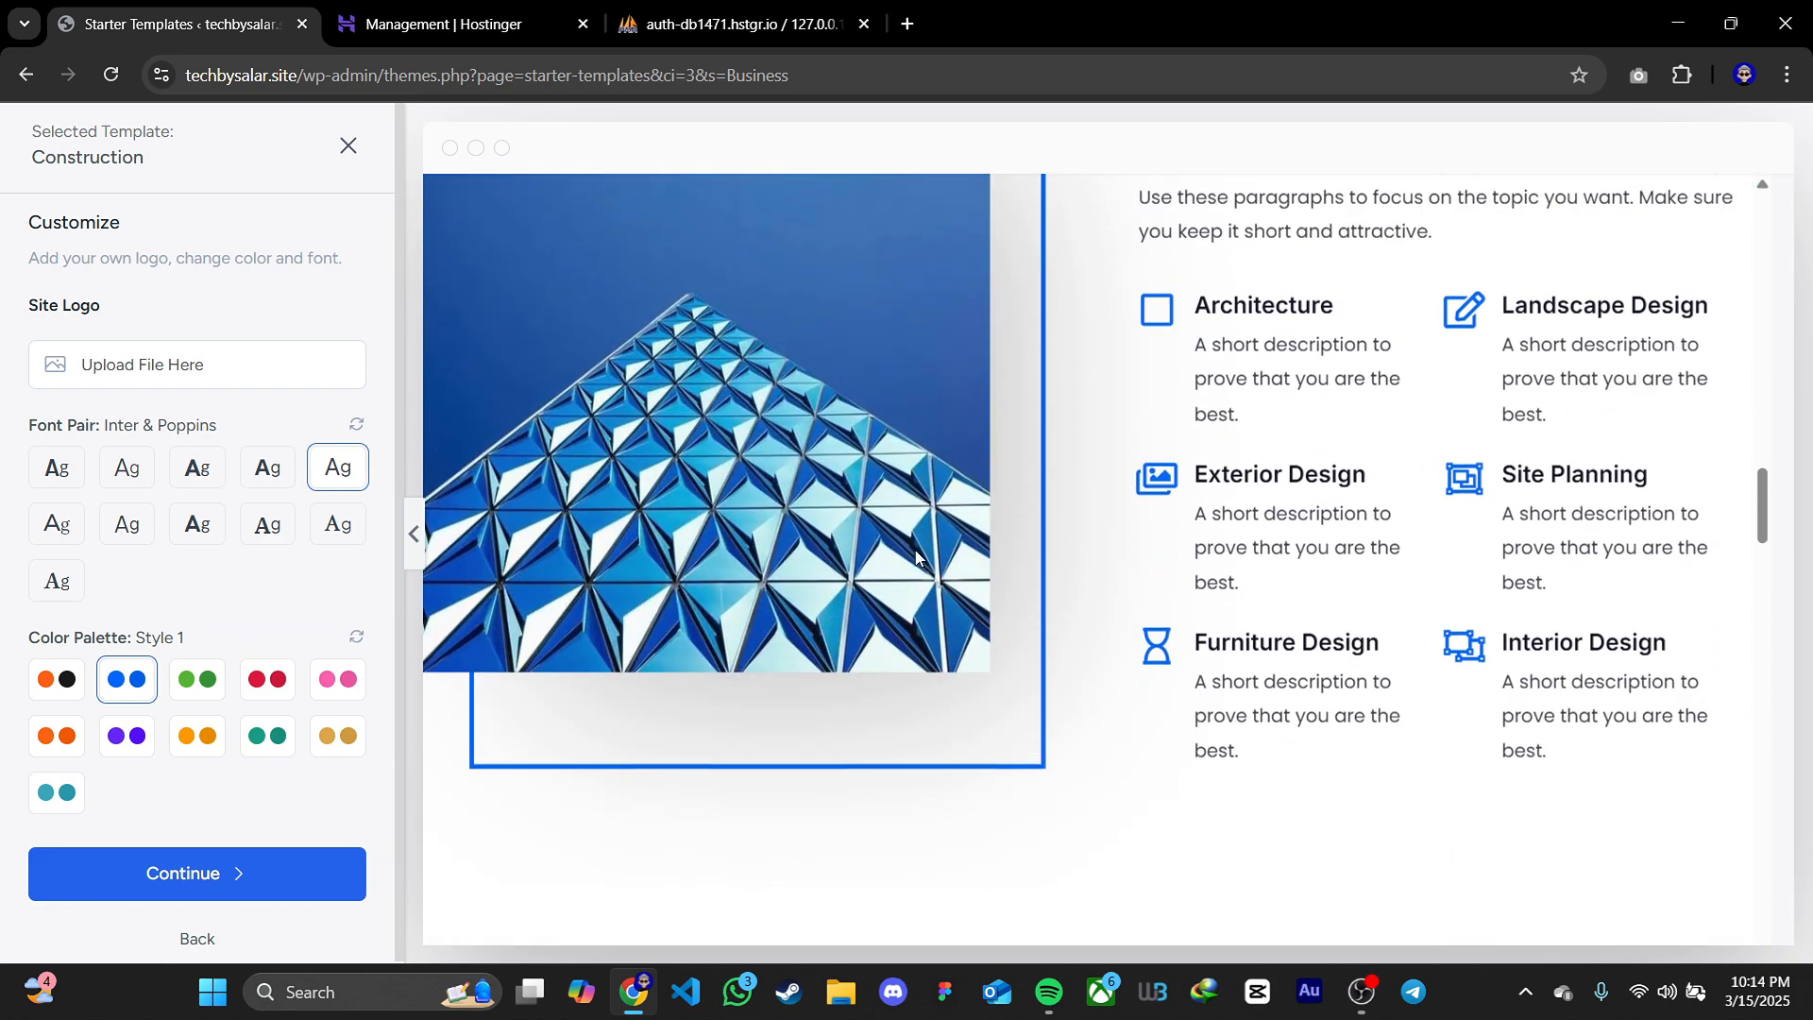
Accept the Construction template's customization and continue with the preselected website features, including Website Emails & SMTP
scroll(912, 557, down, 3)
click(200, 871)
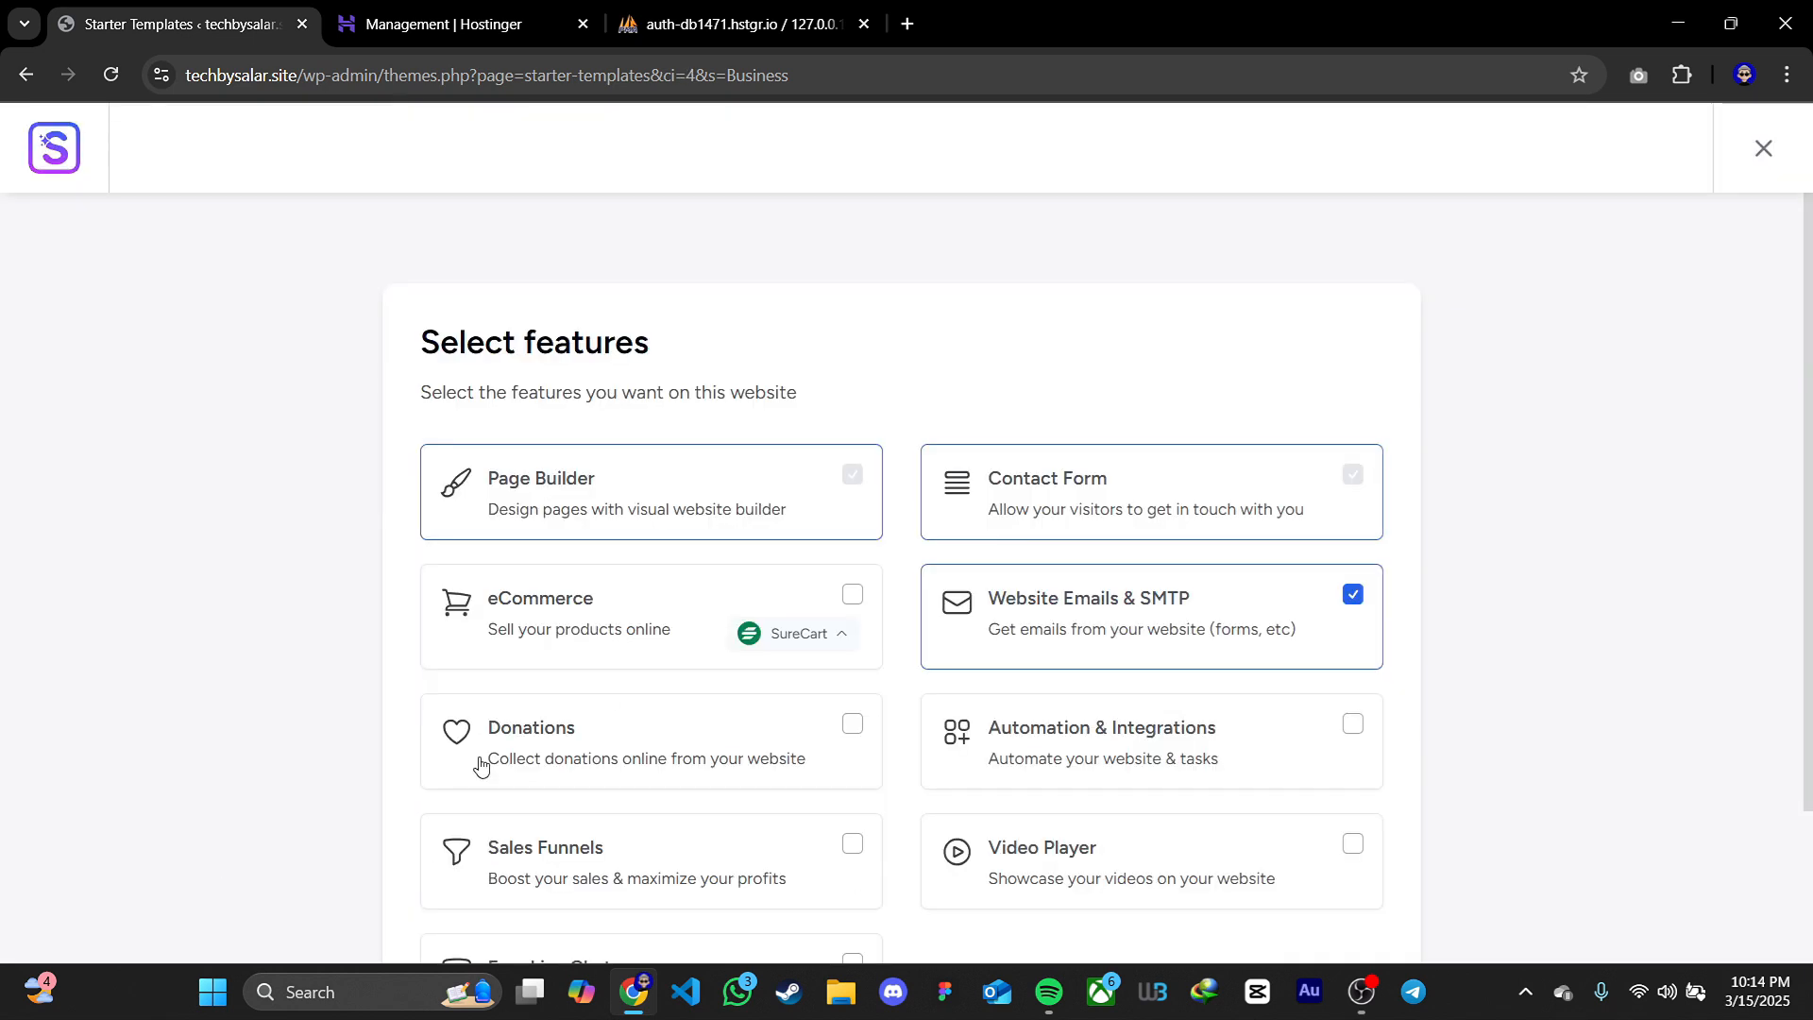
scroll(1416, 661, down, 5)
click(1307, 922)
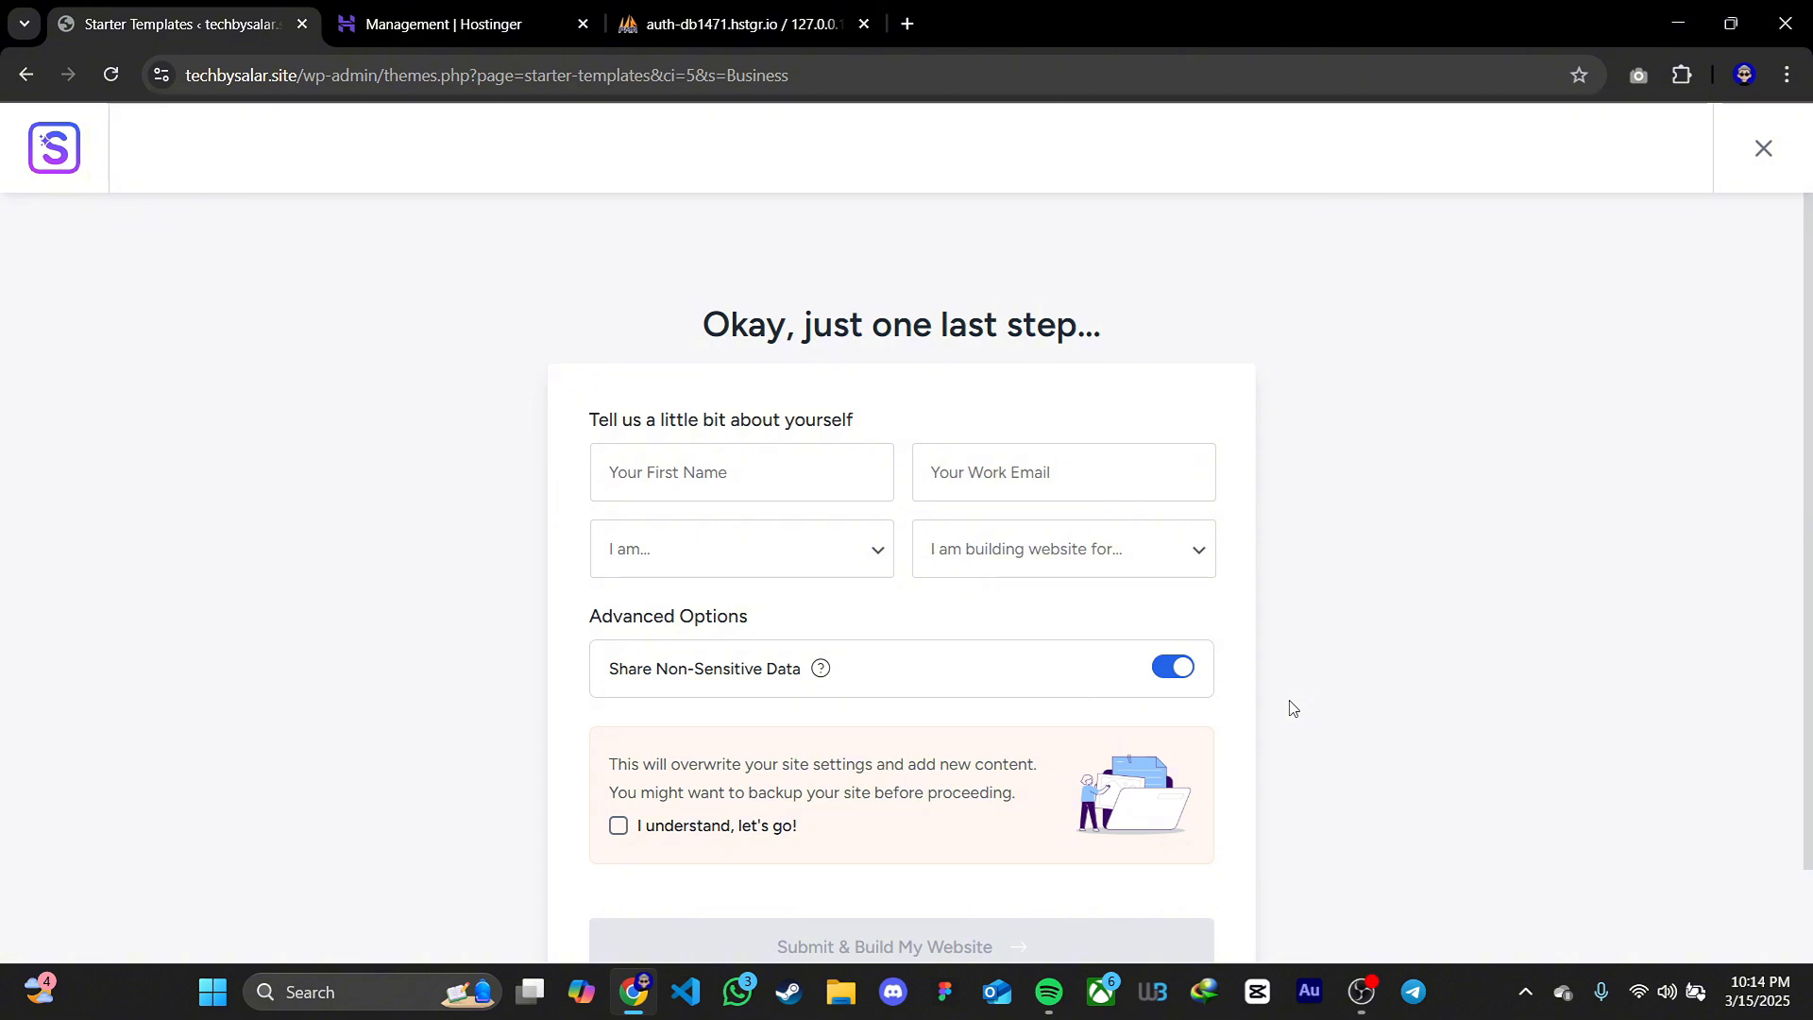
Acknowledge the site overwrite notice, turn off Share Non-Sensitive Data, and submit the setup to build the website
scroll(1293, 708, down, 1)
click(618, 707)
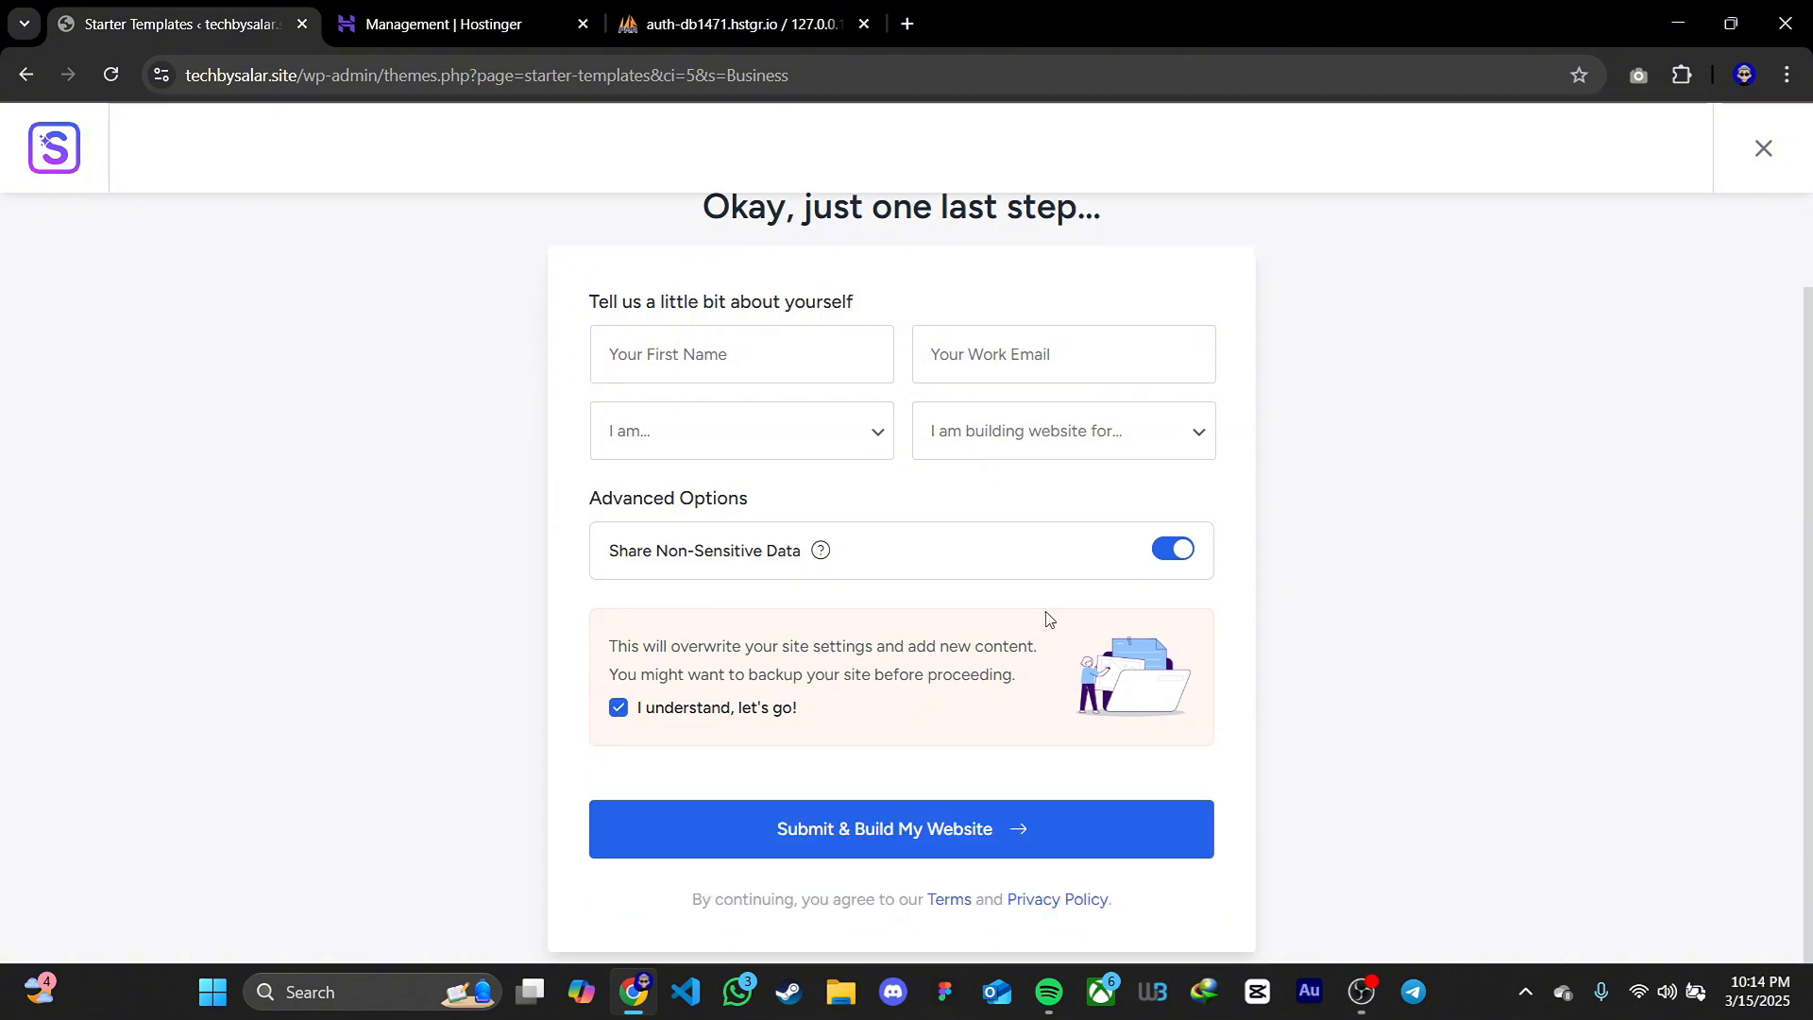
click(1176, 553)
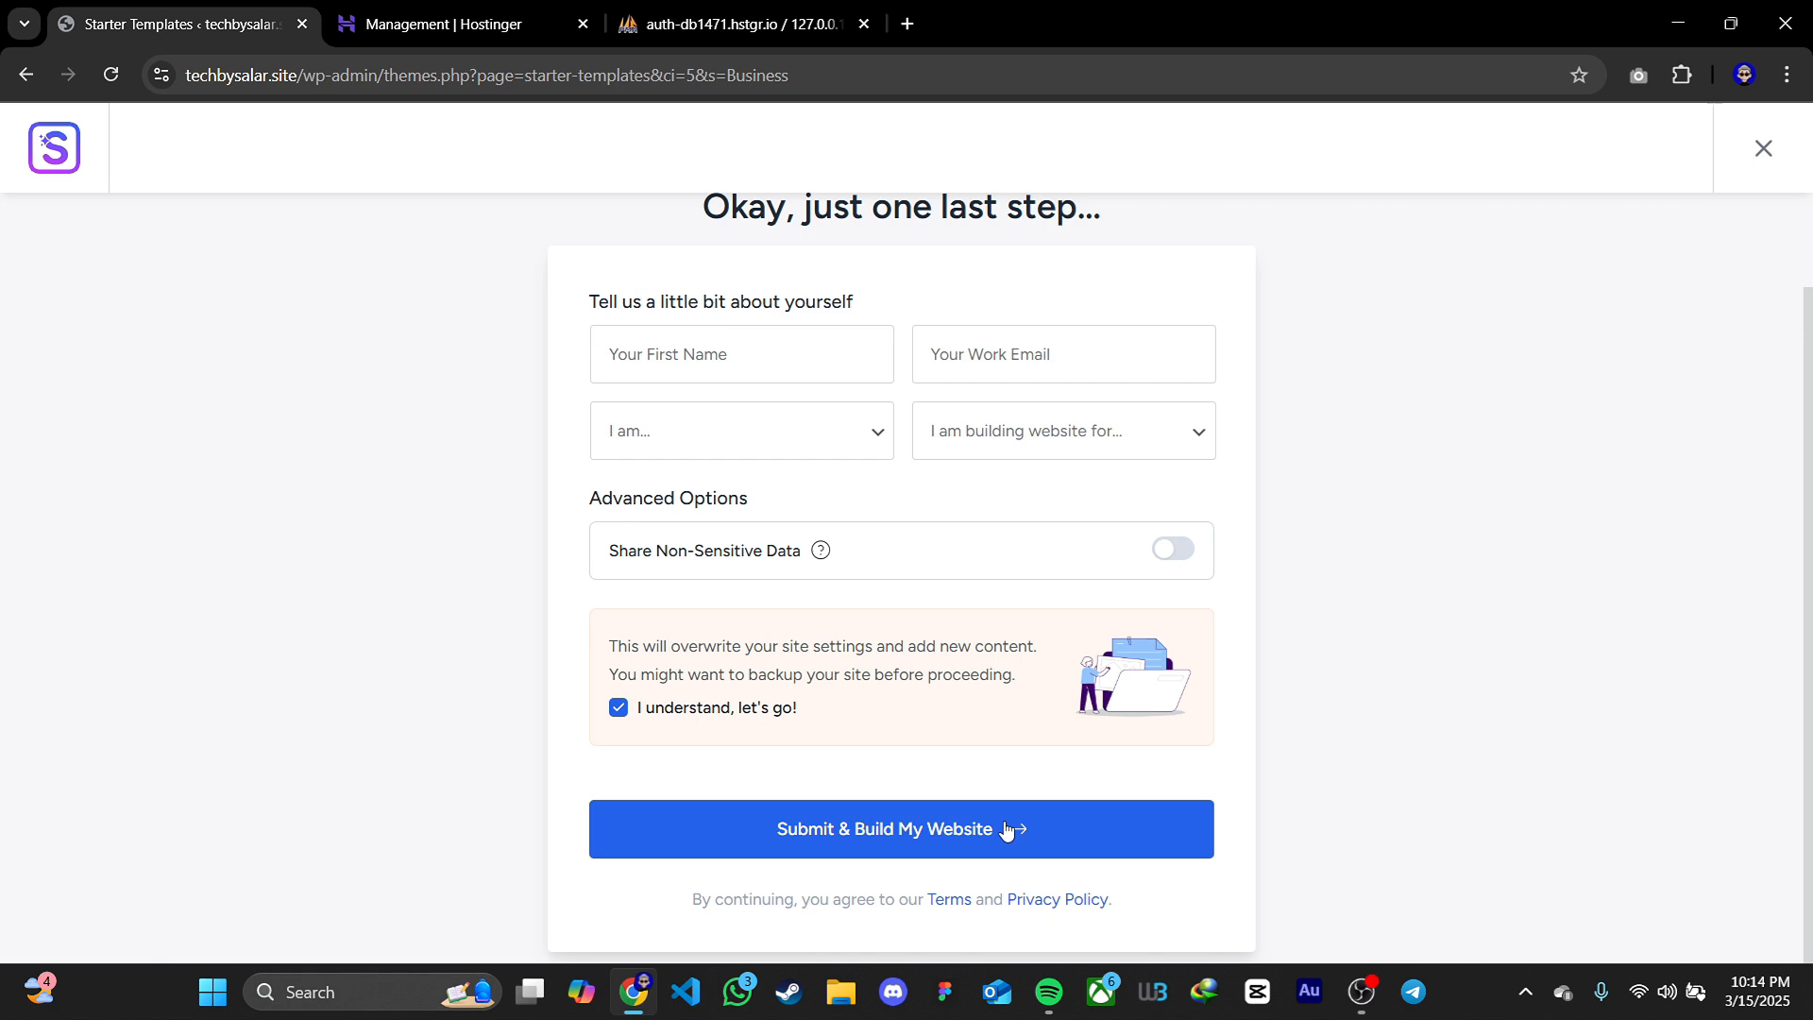
click(1121, 804)
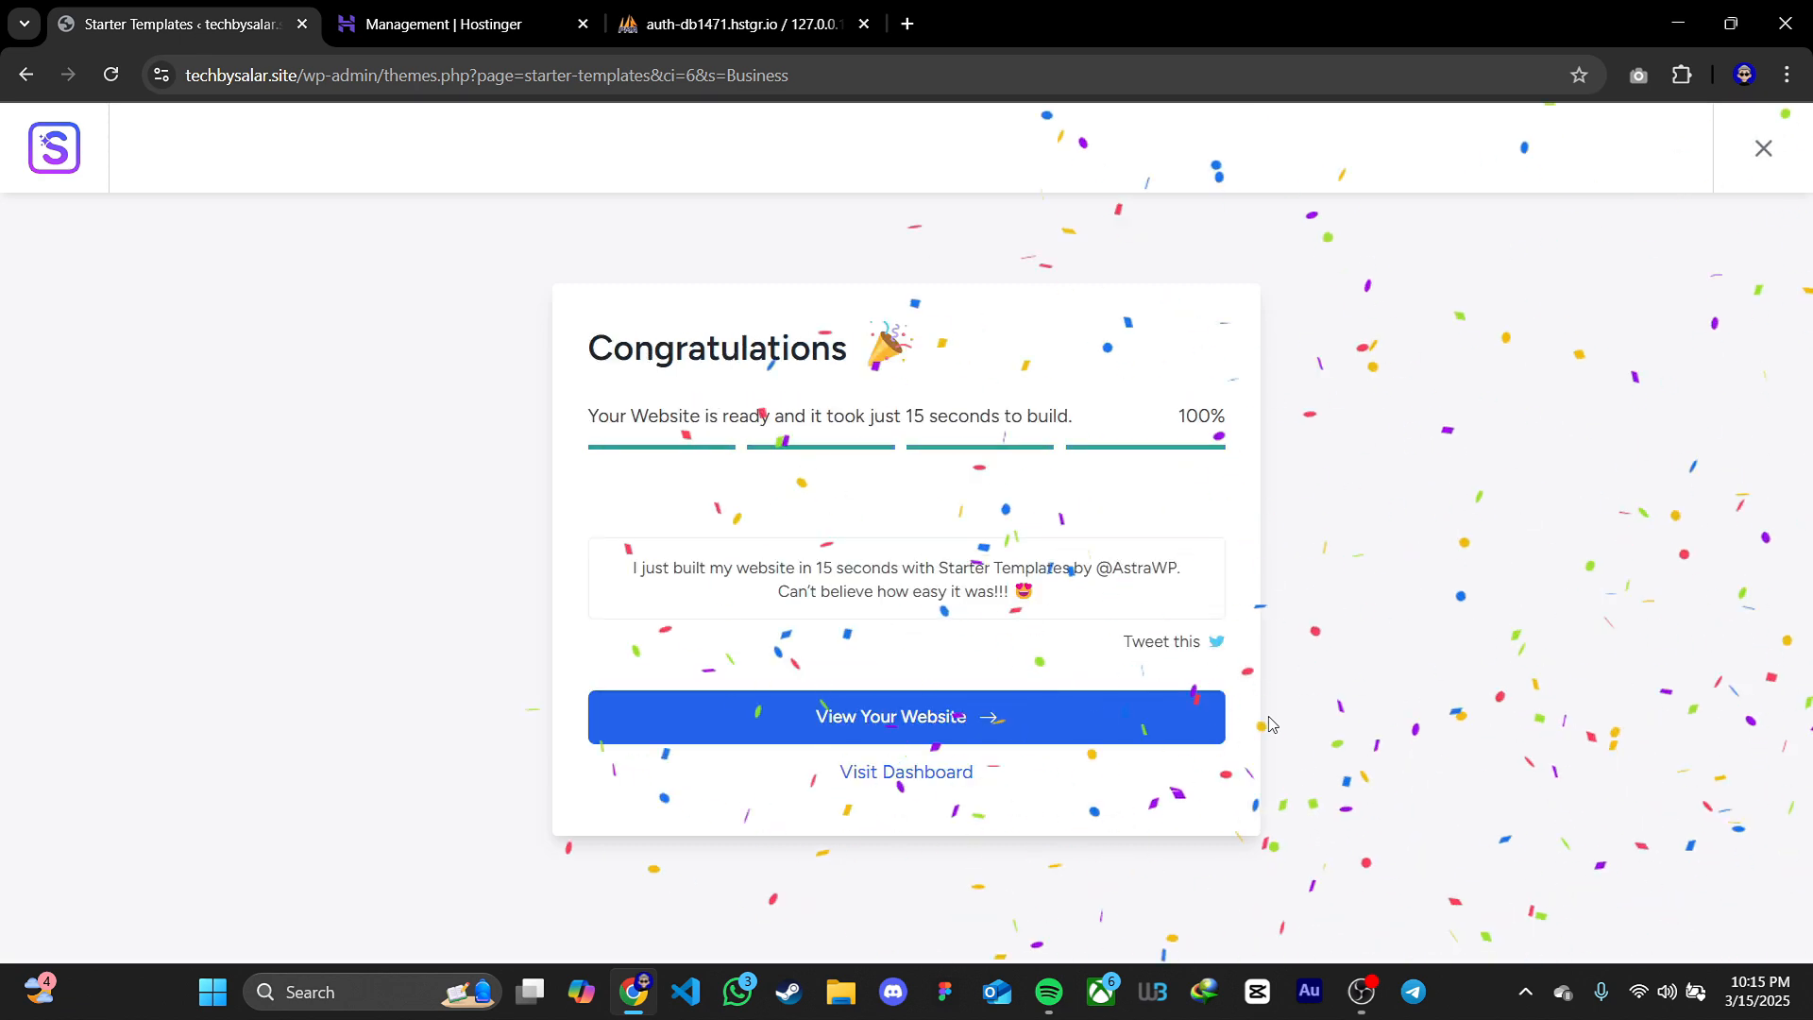
Open the newly built website and look through its home page, from the hero section to the recent projects
click(821, 704)
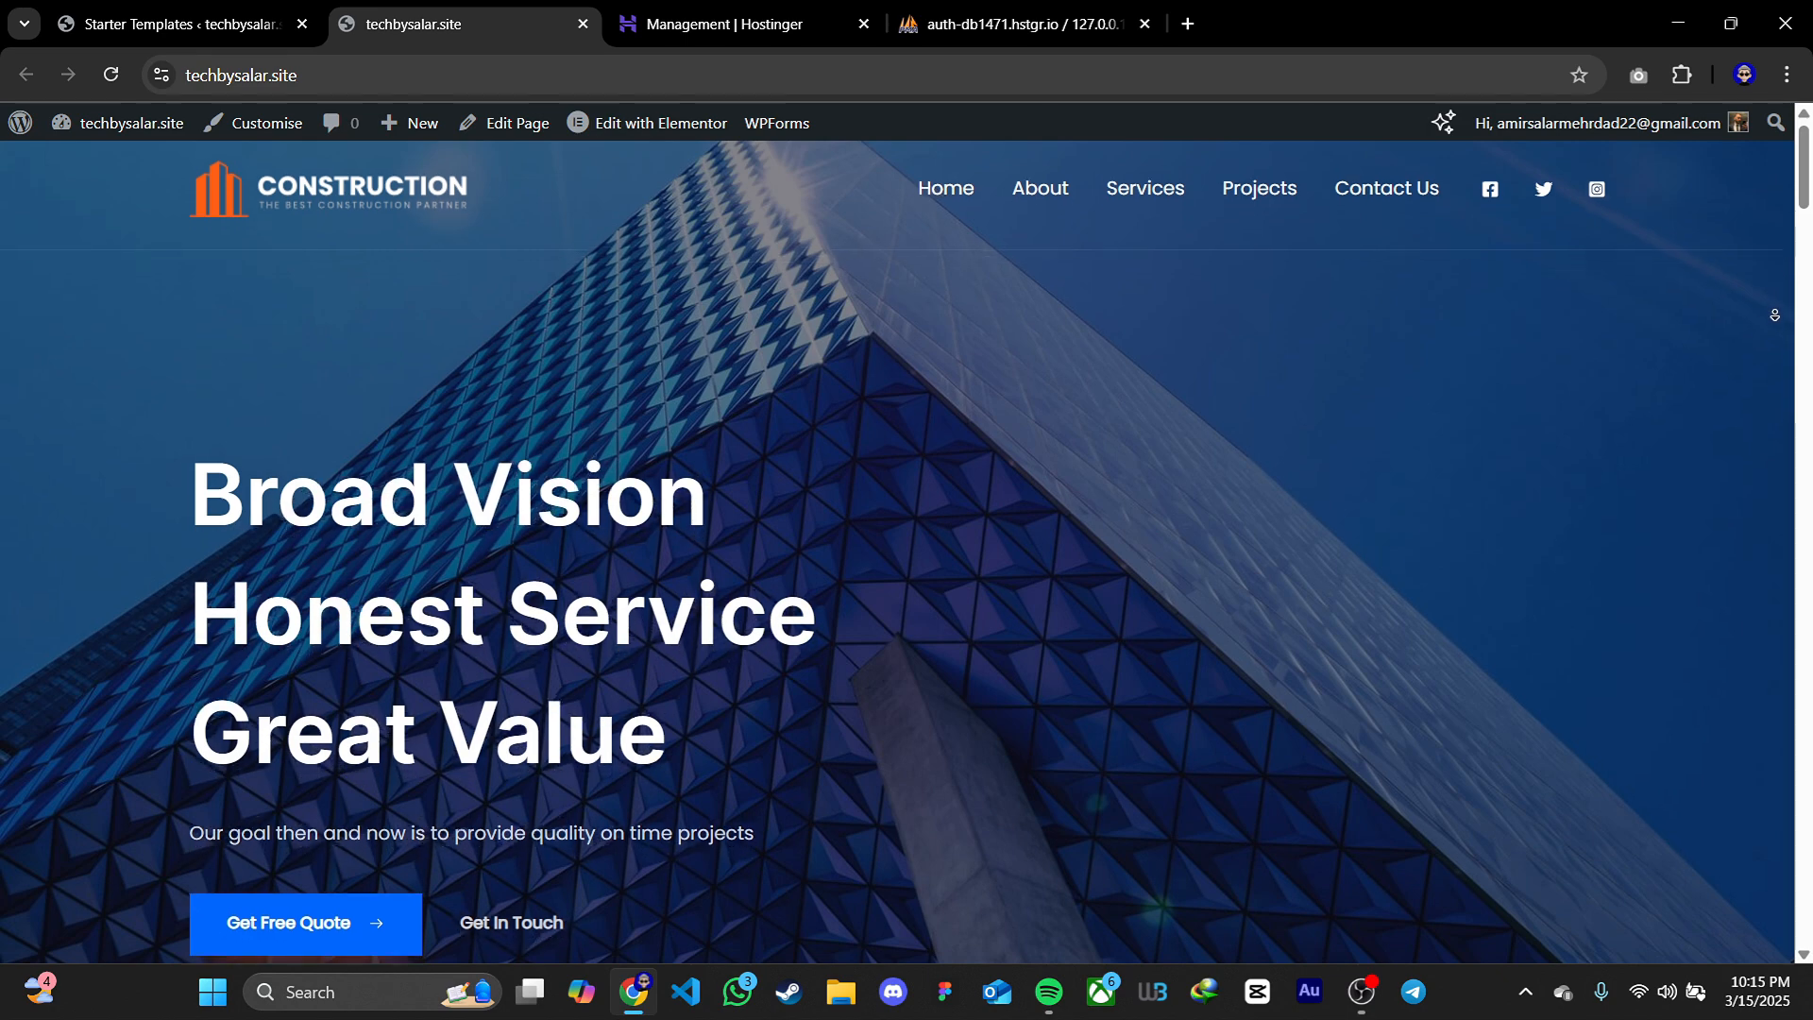
scroll(1780, 378, down, 5)
scroll(1780, 401, down, 13)
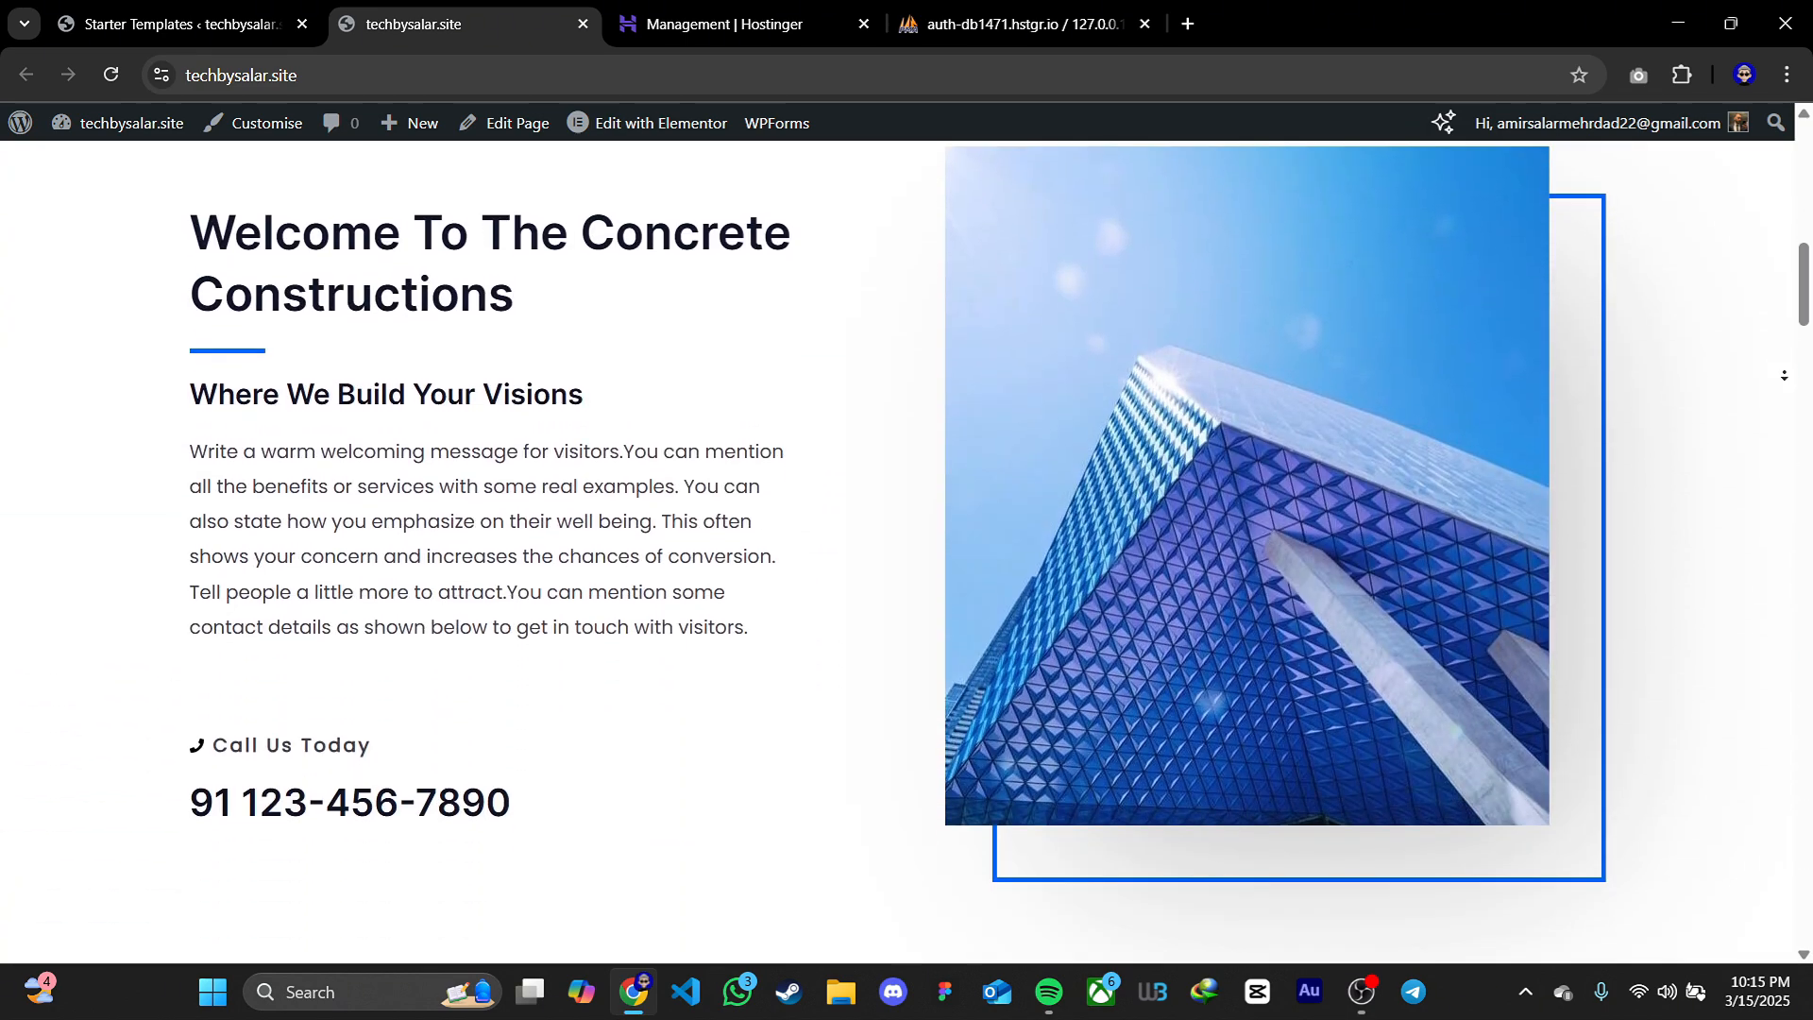
scroll(1783, 372, down, 12)
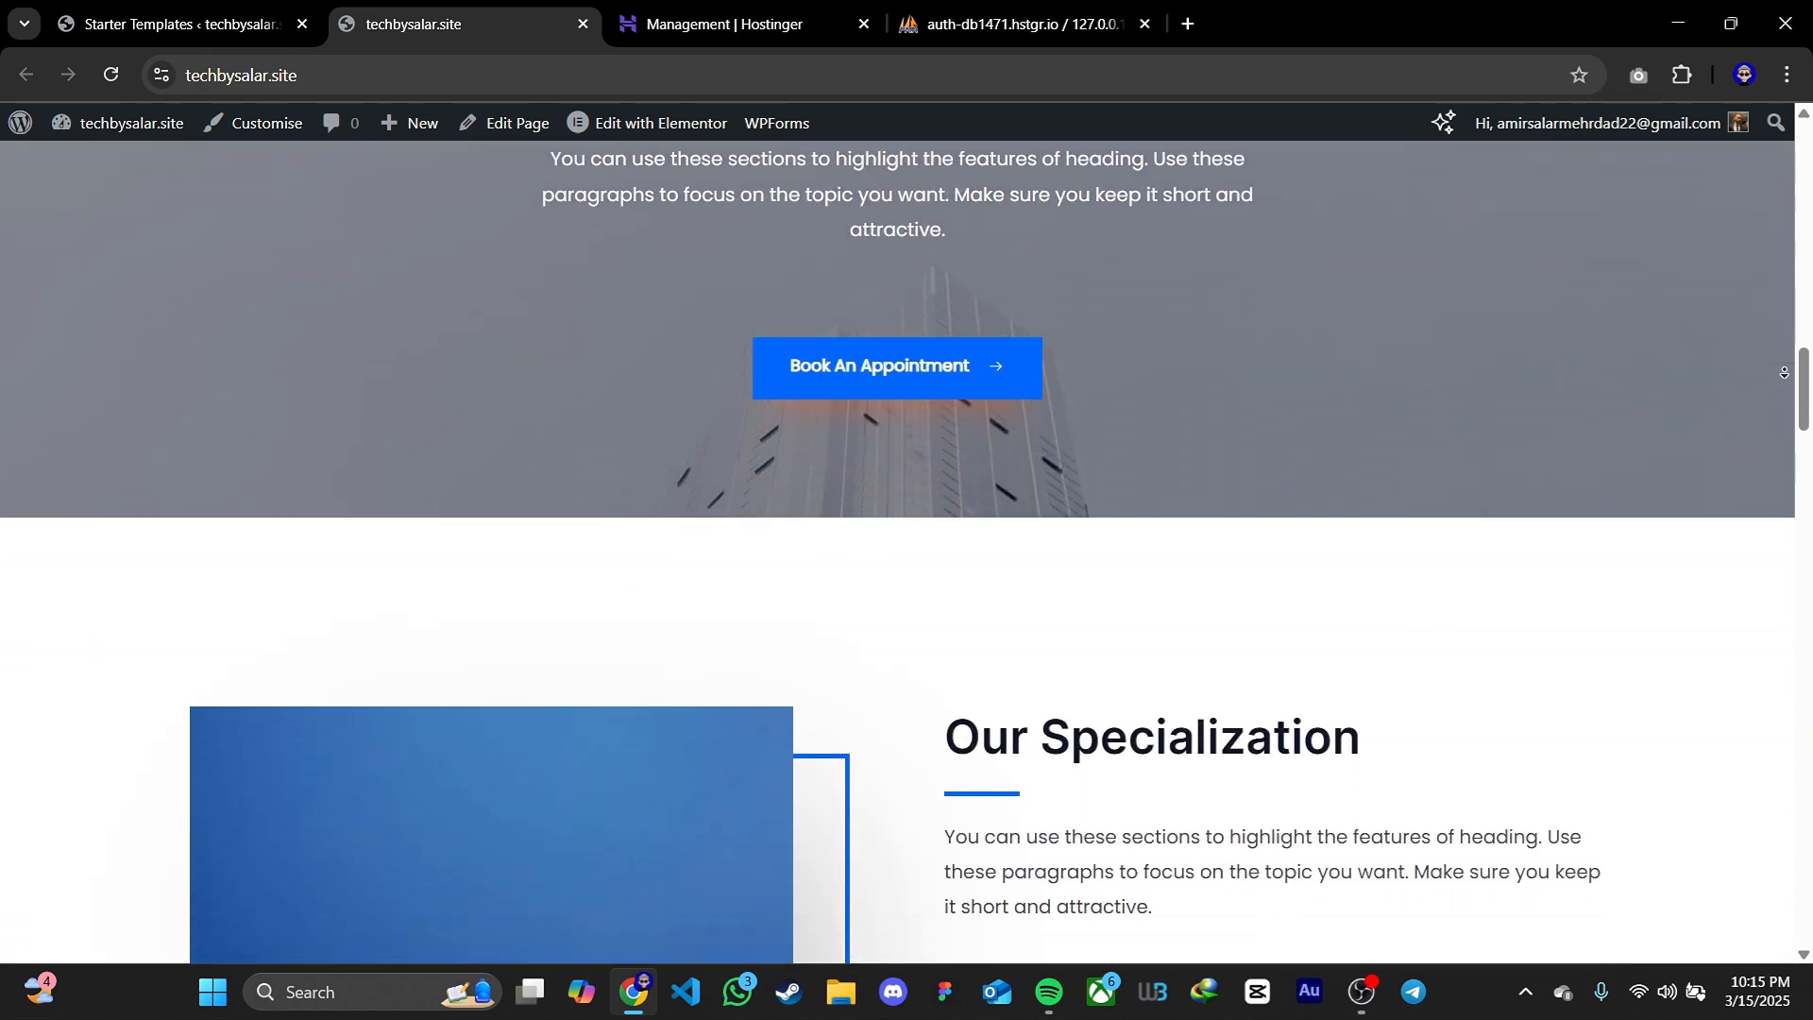
scroll(1784, 372, down, 12)
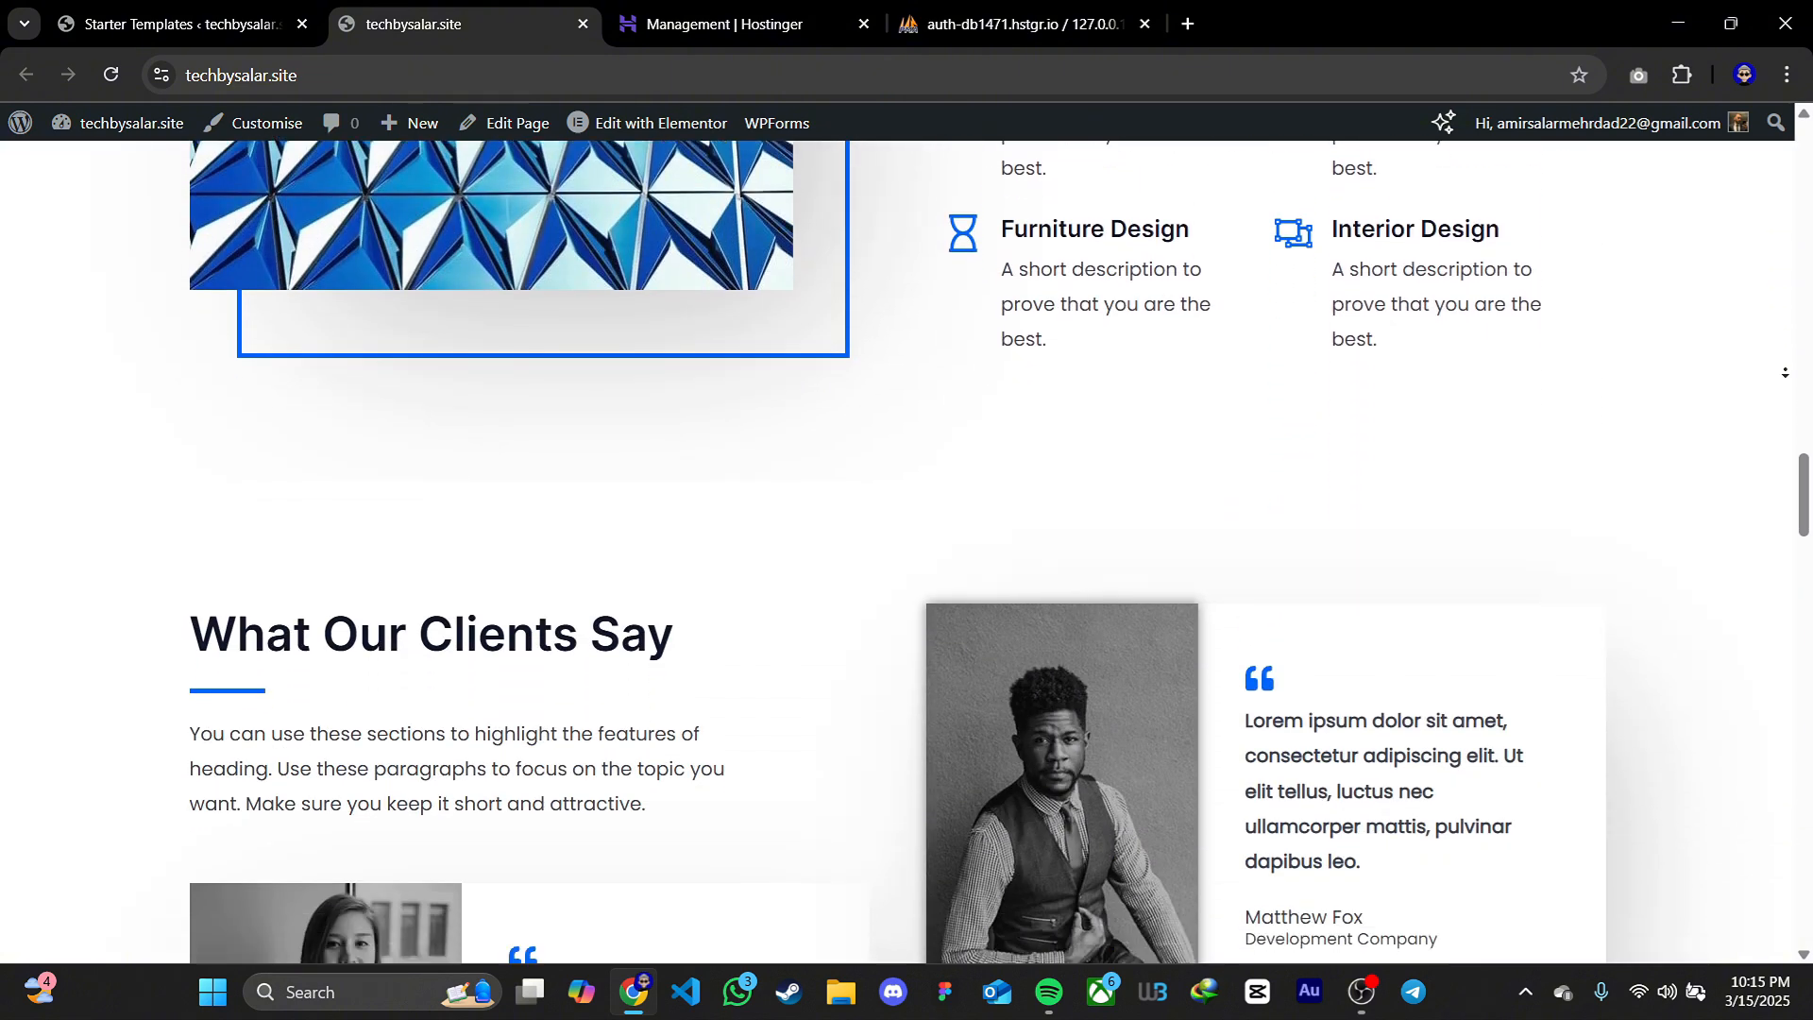
scroll(1784, 372, down, 9)
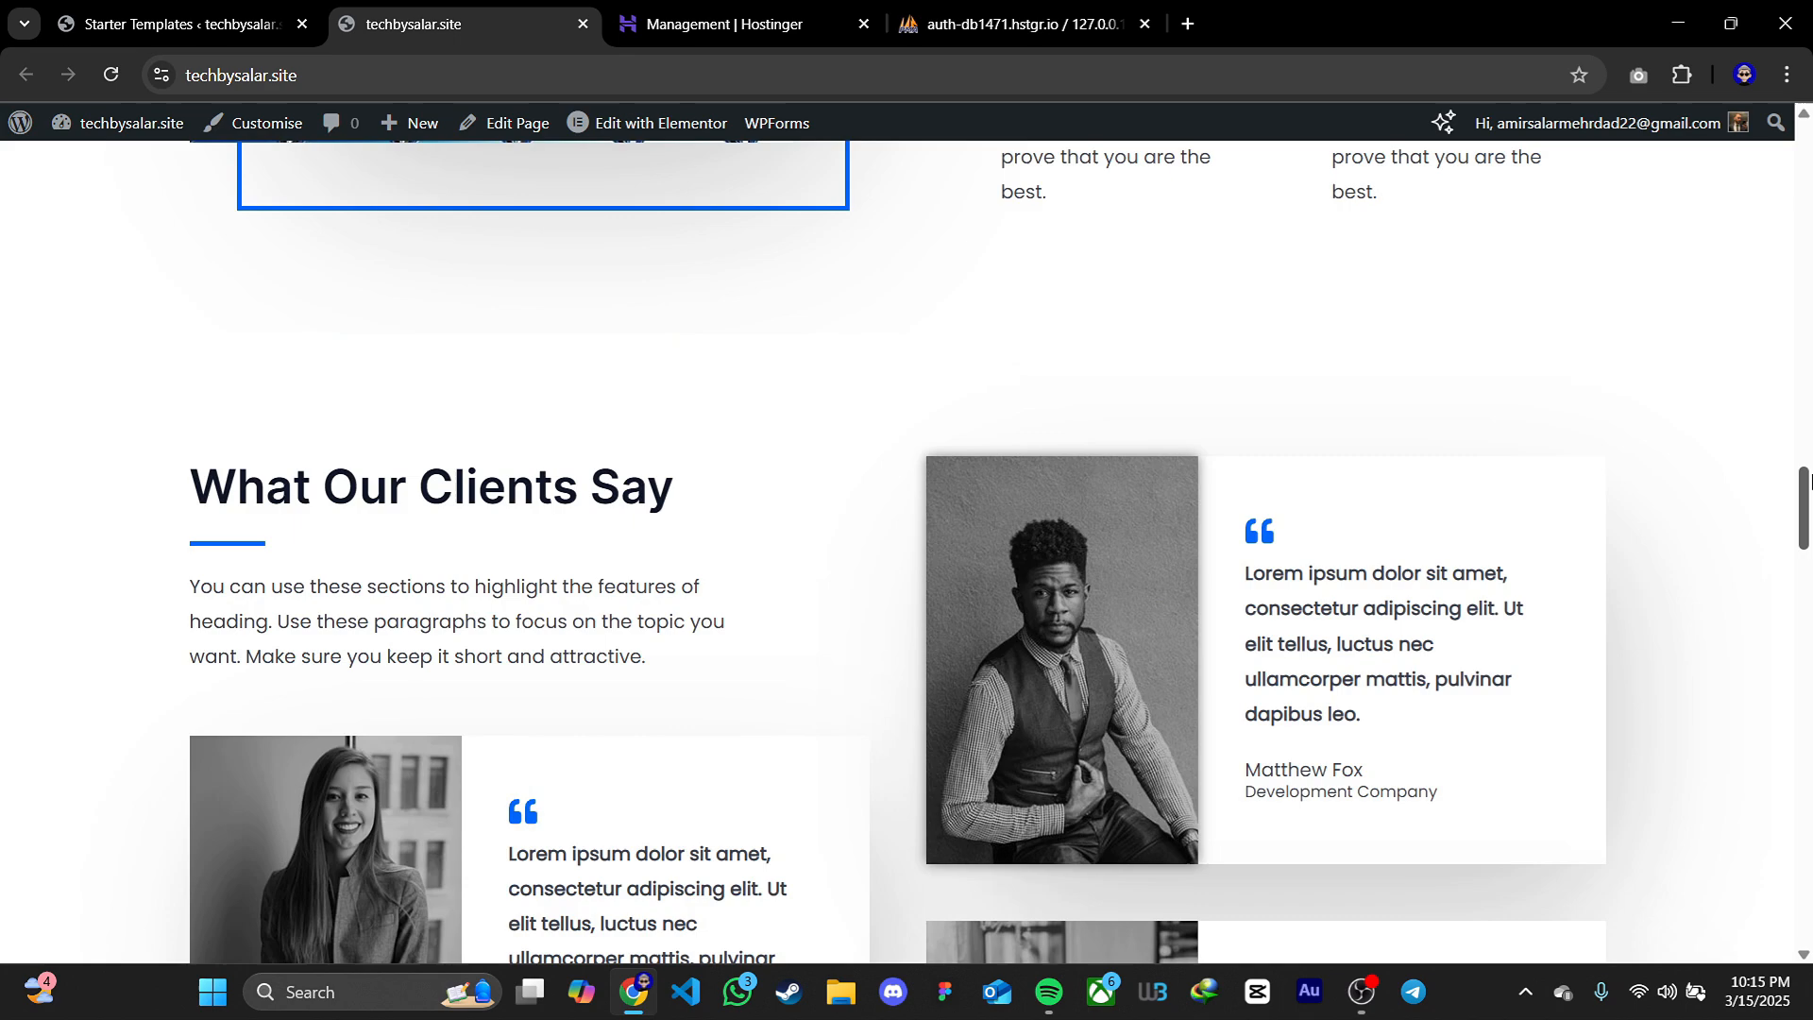
drag(1805, 481, 1806, 142)
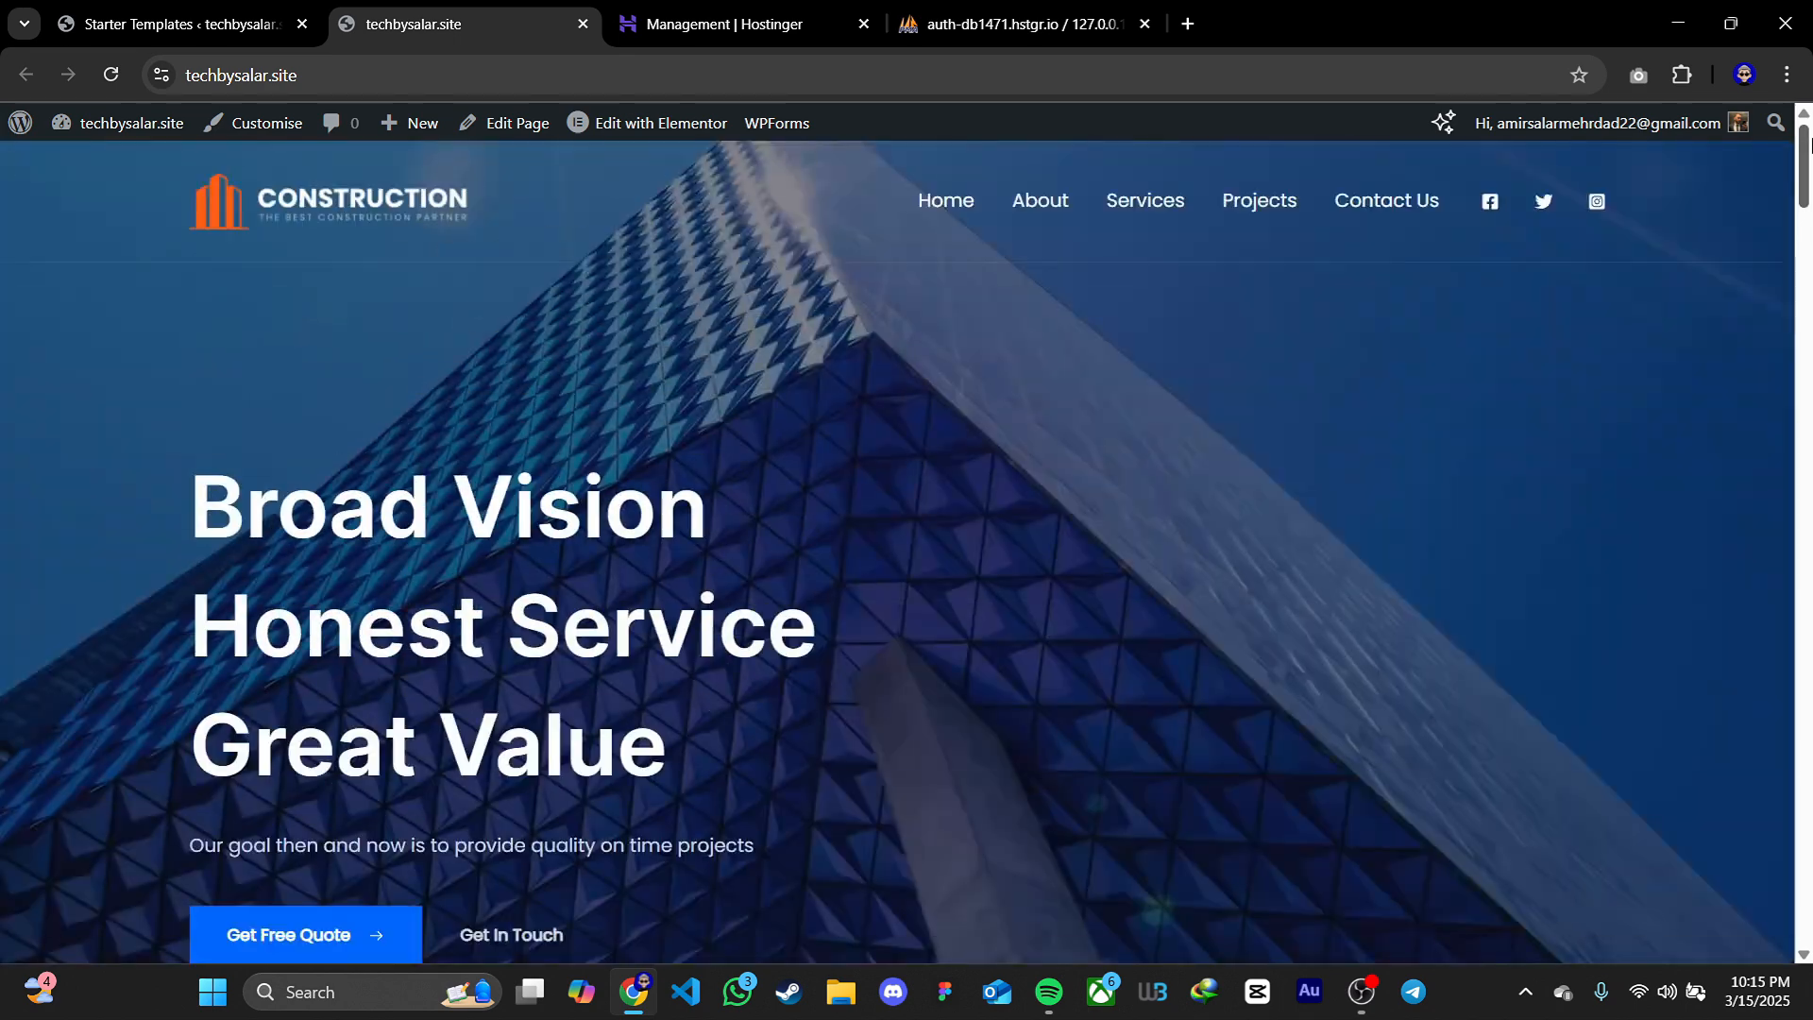
Review the site's About, Services and Contact Us pages, including the contact form, and return to the home page
click(1034, 201)
click(1172, 223)
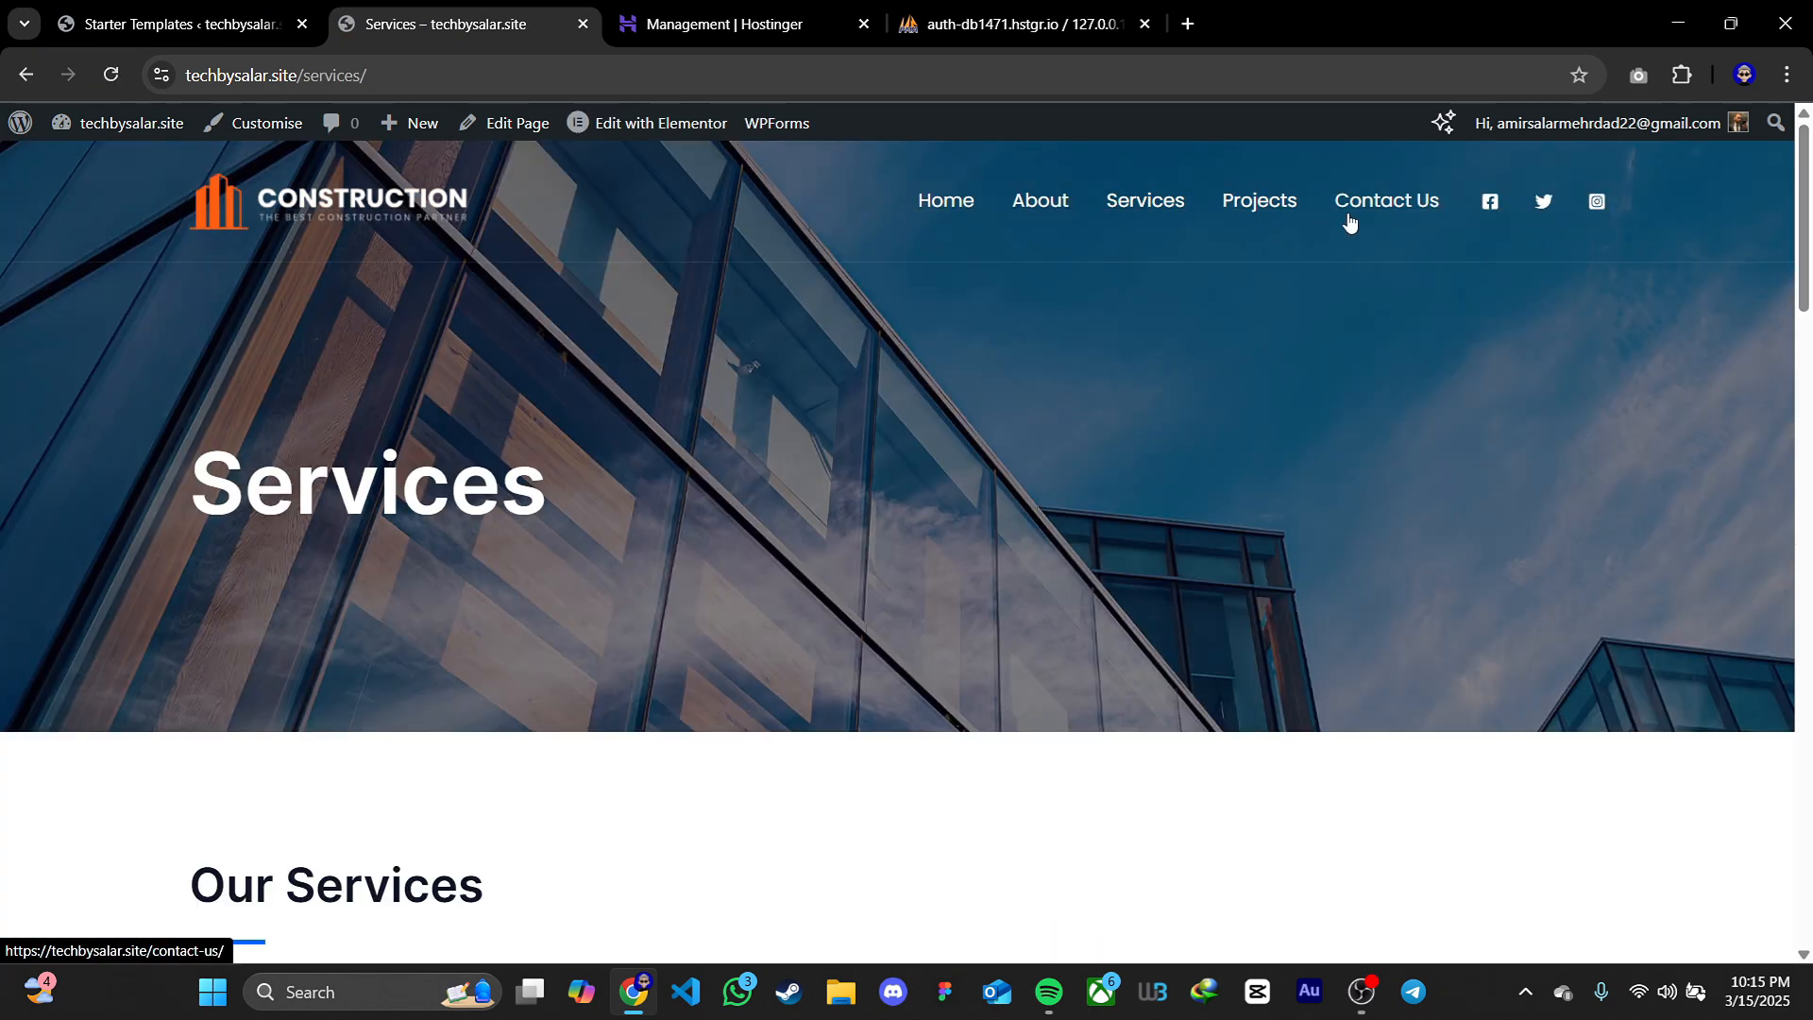
click(1349, 219)
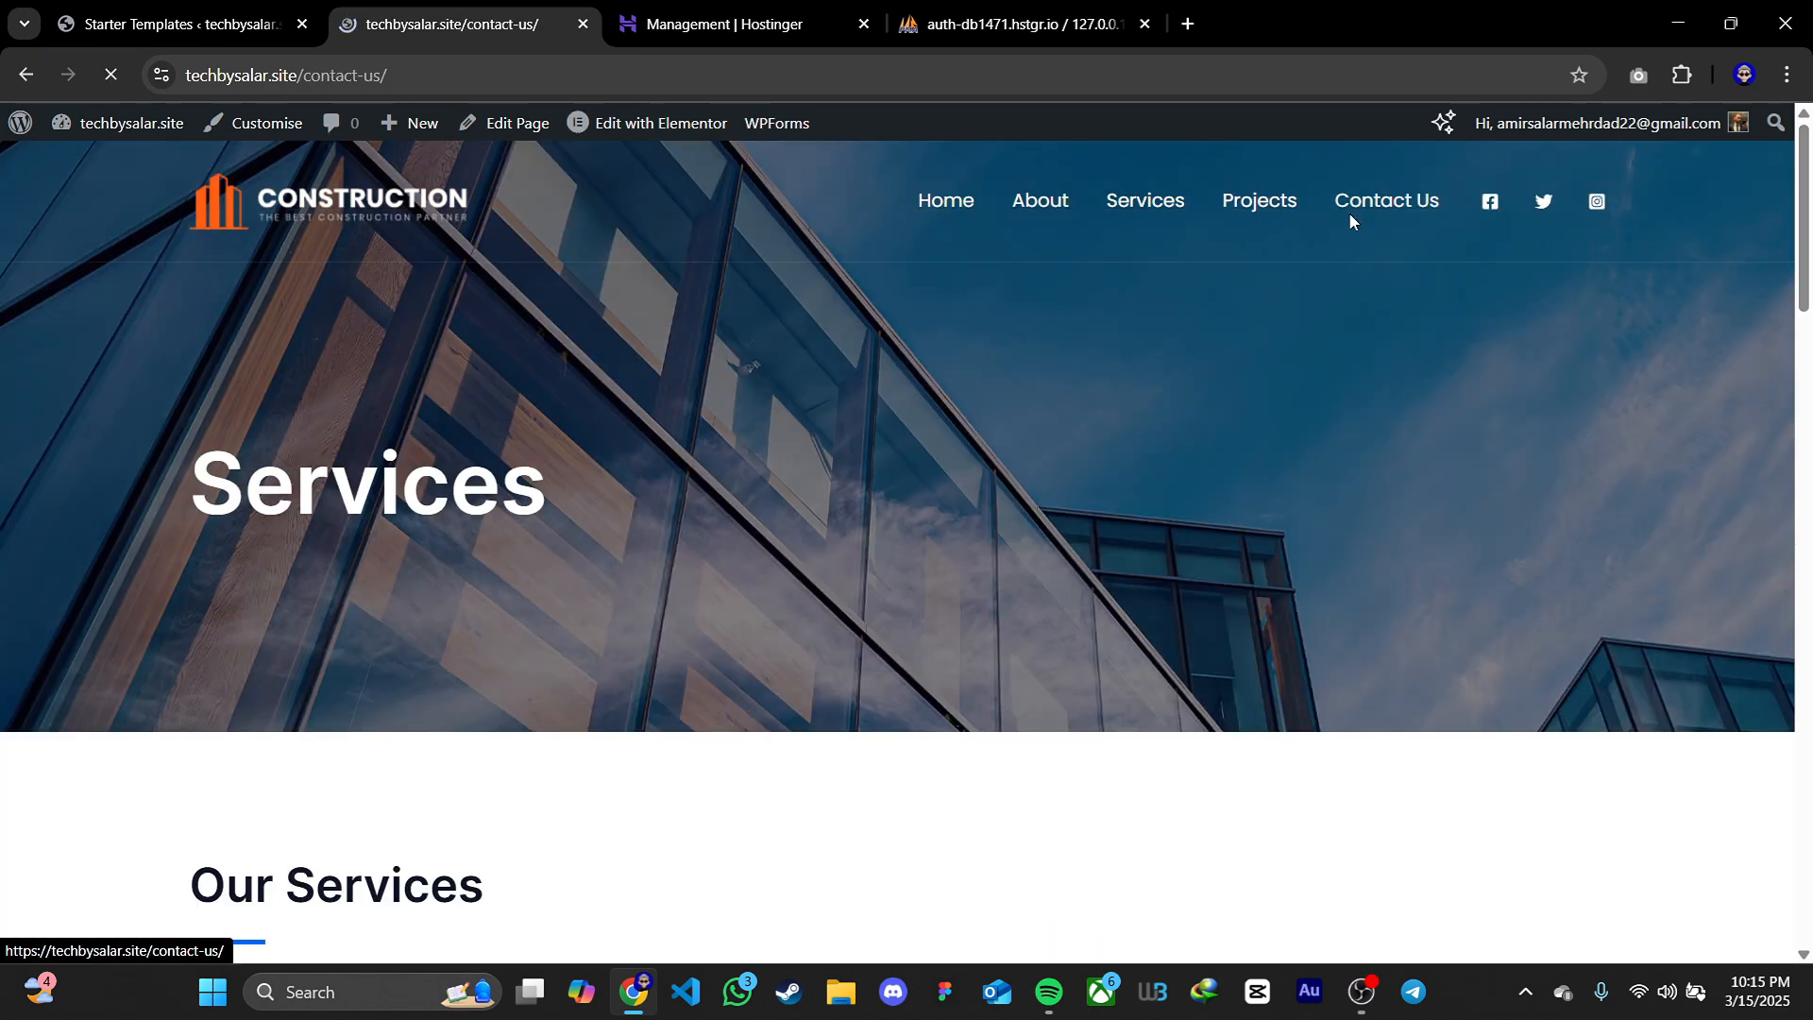
drag(1806, 323, 1810, 553)
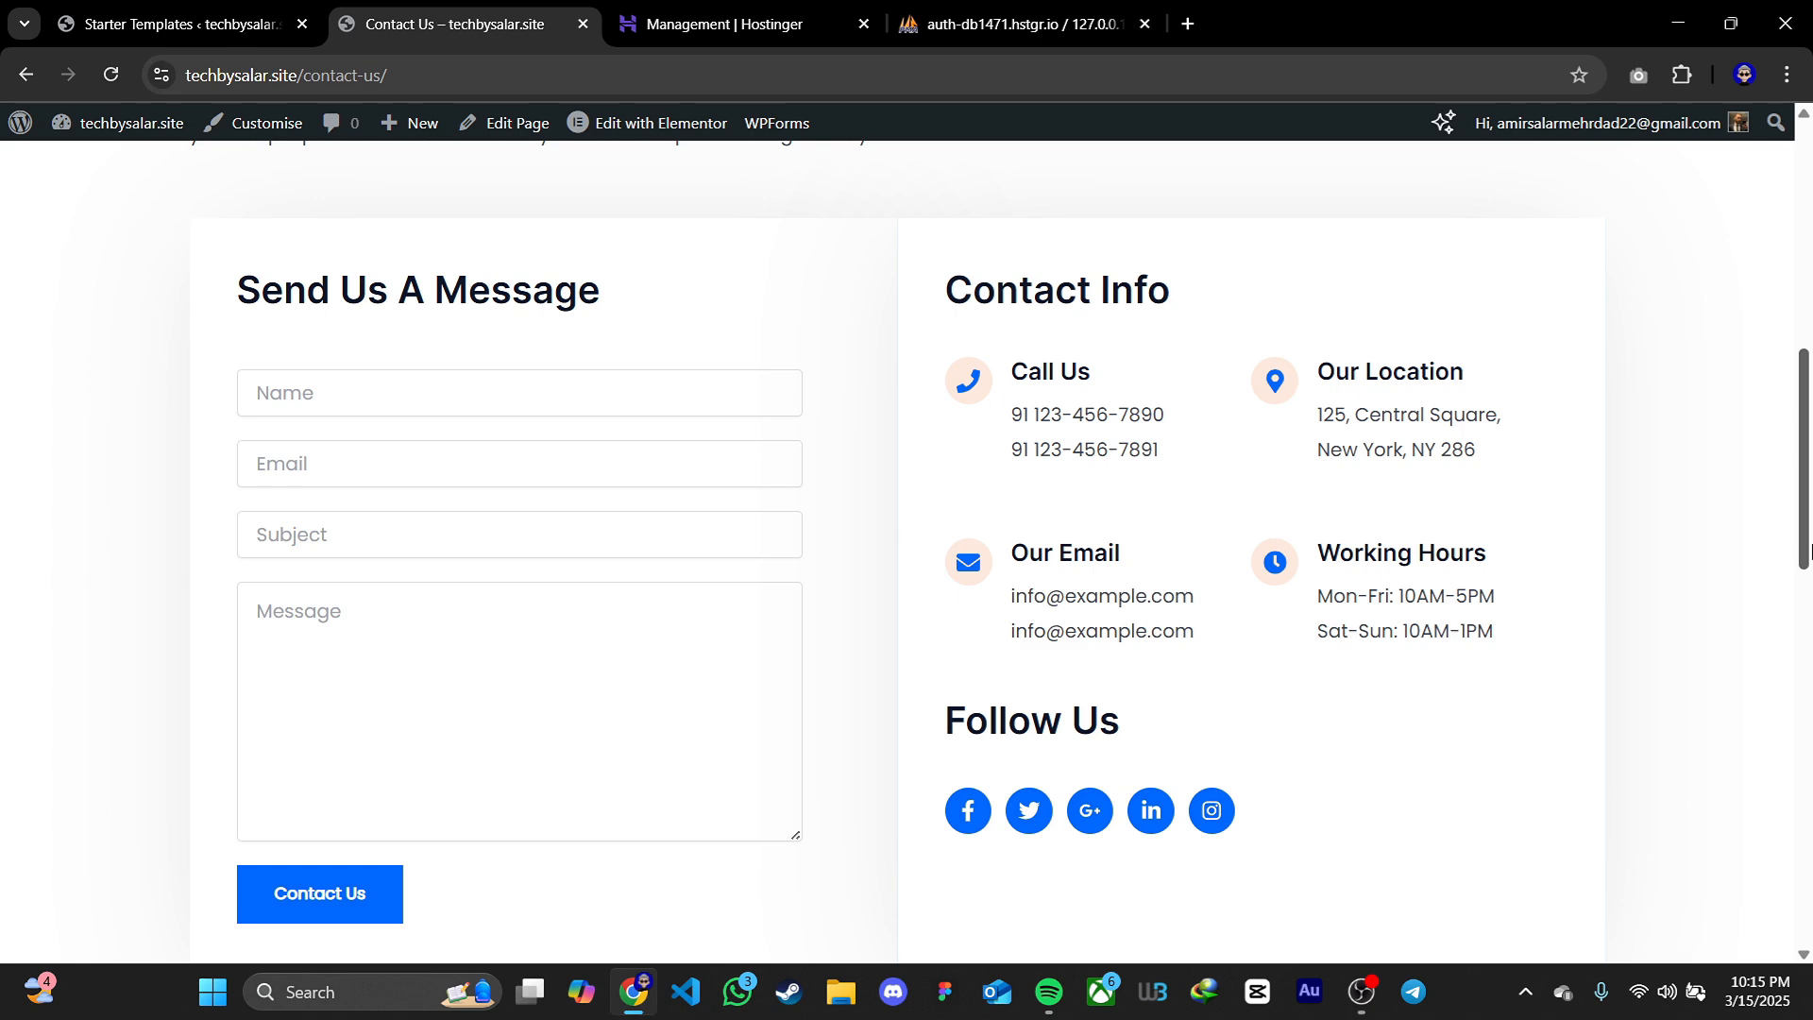
drag(1810, 553, 1809, 279)
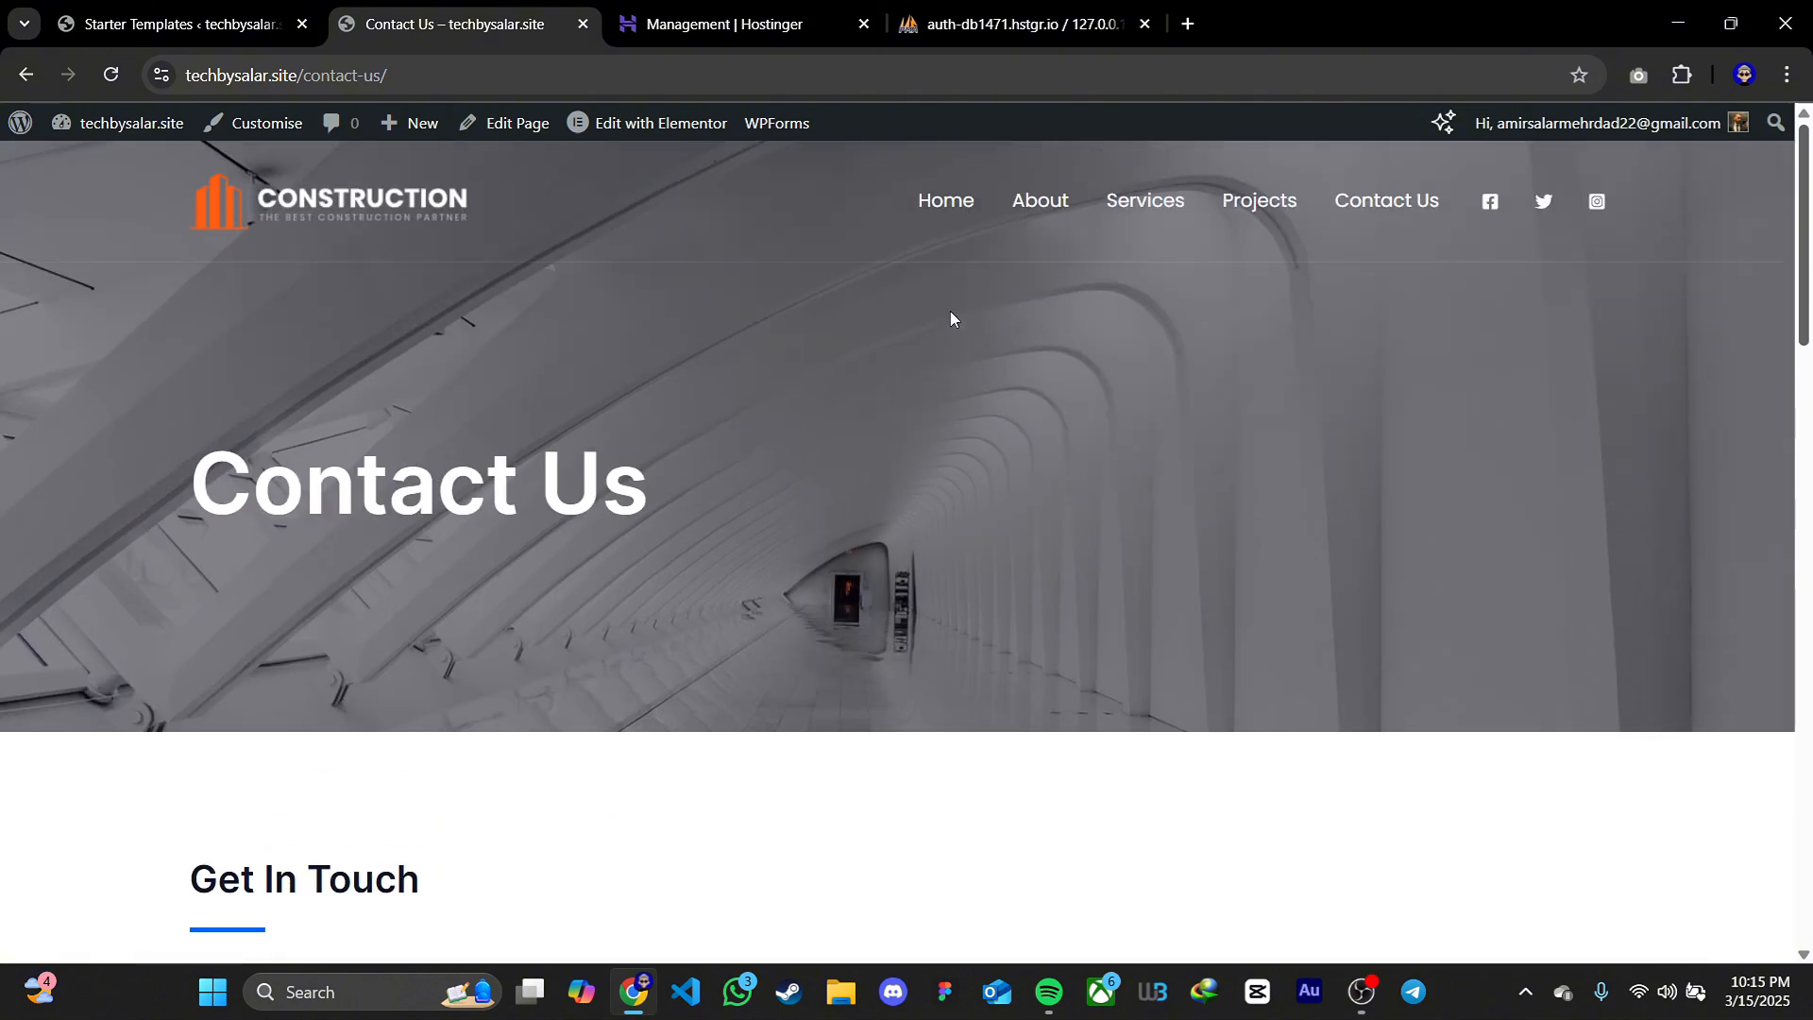
click(947, 222)
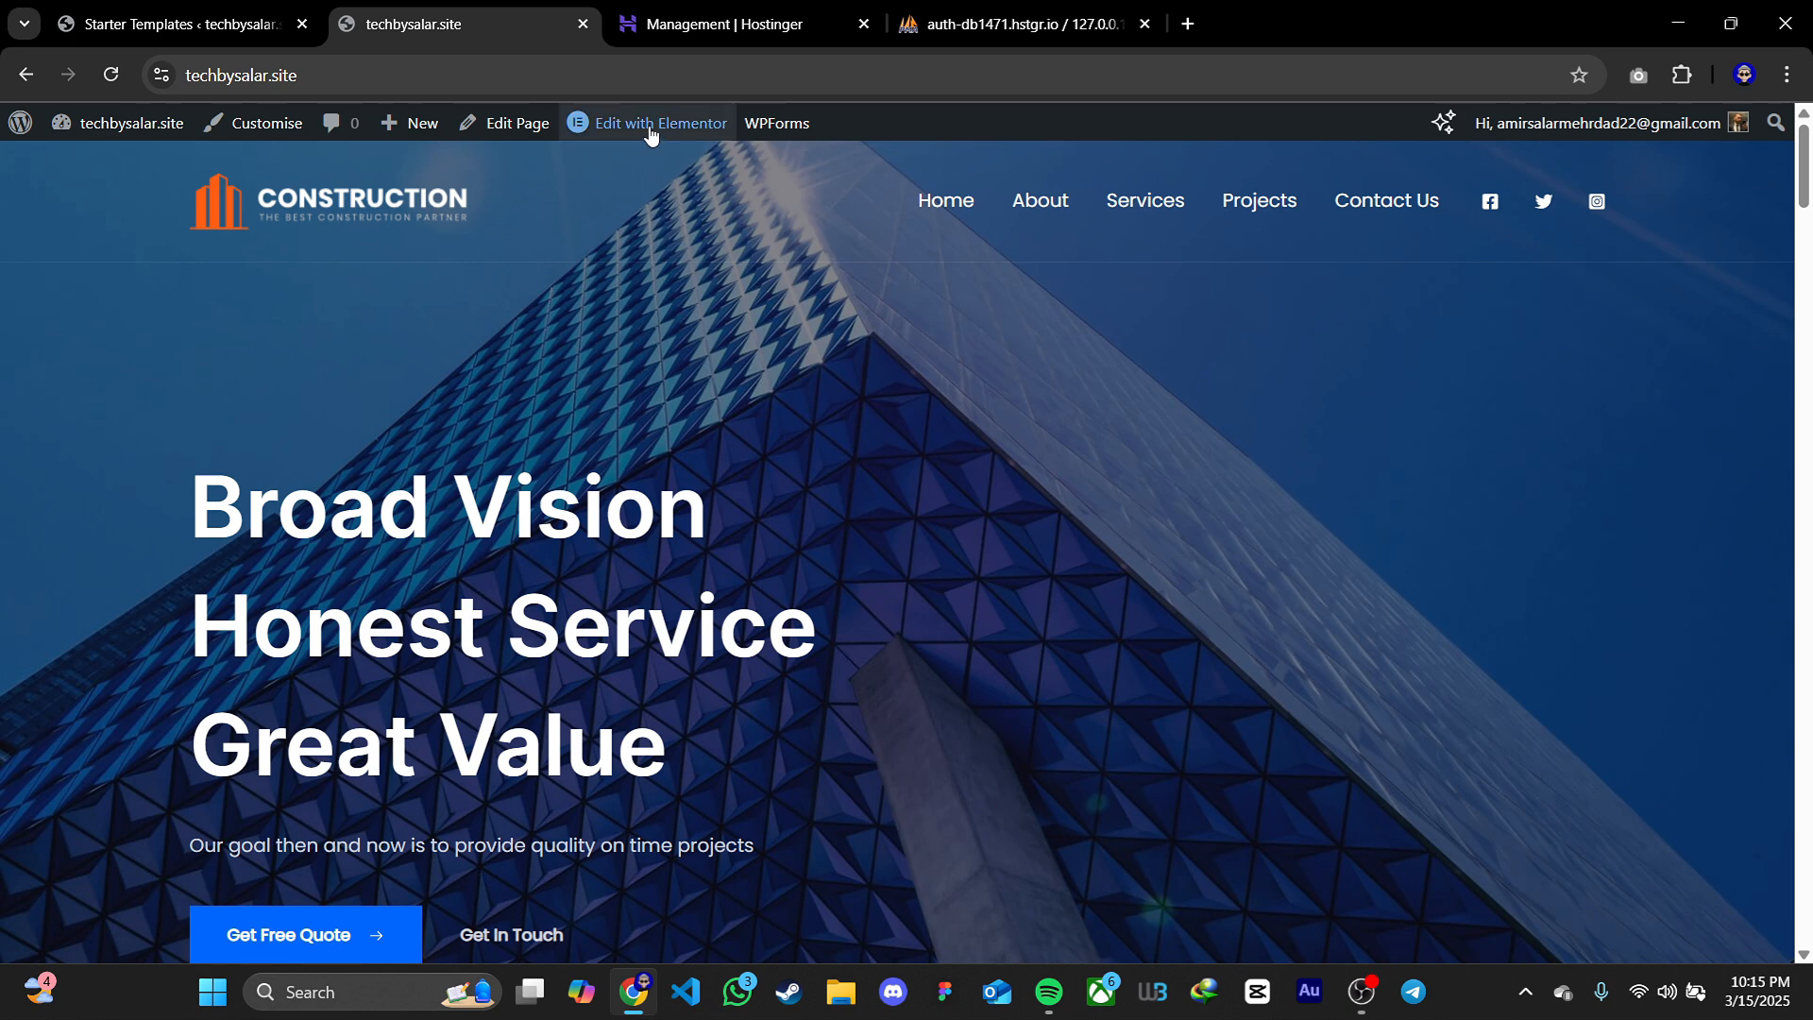
Open the home page for editing with Elementor, dismissing the notifications pop-up and closing the Structure window
click(638, 137)
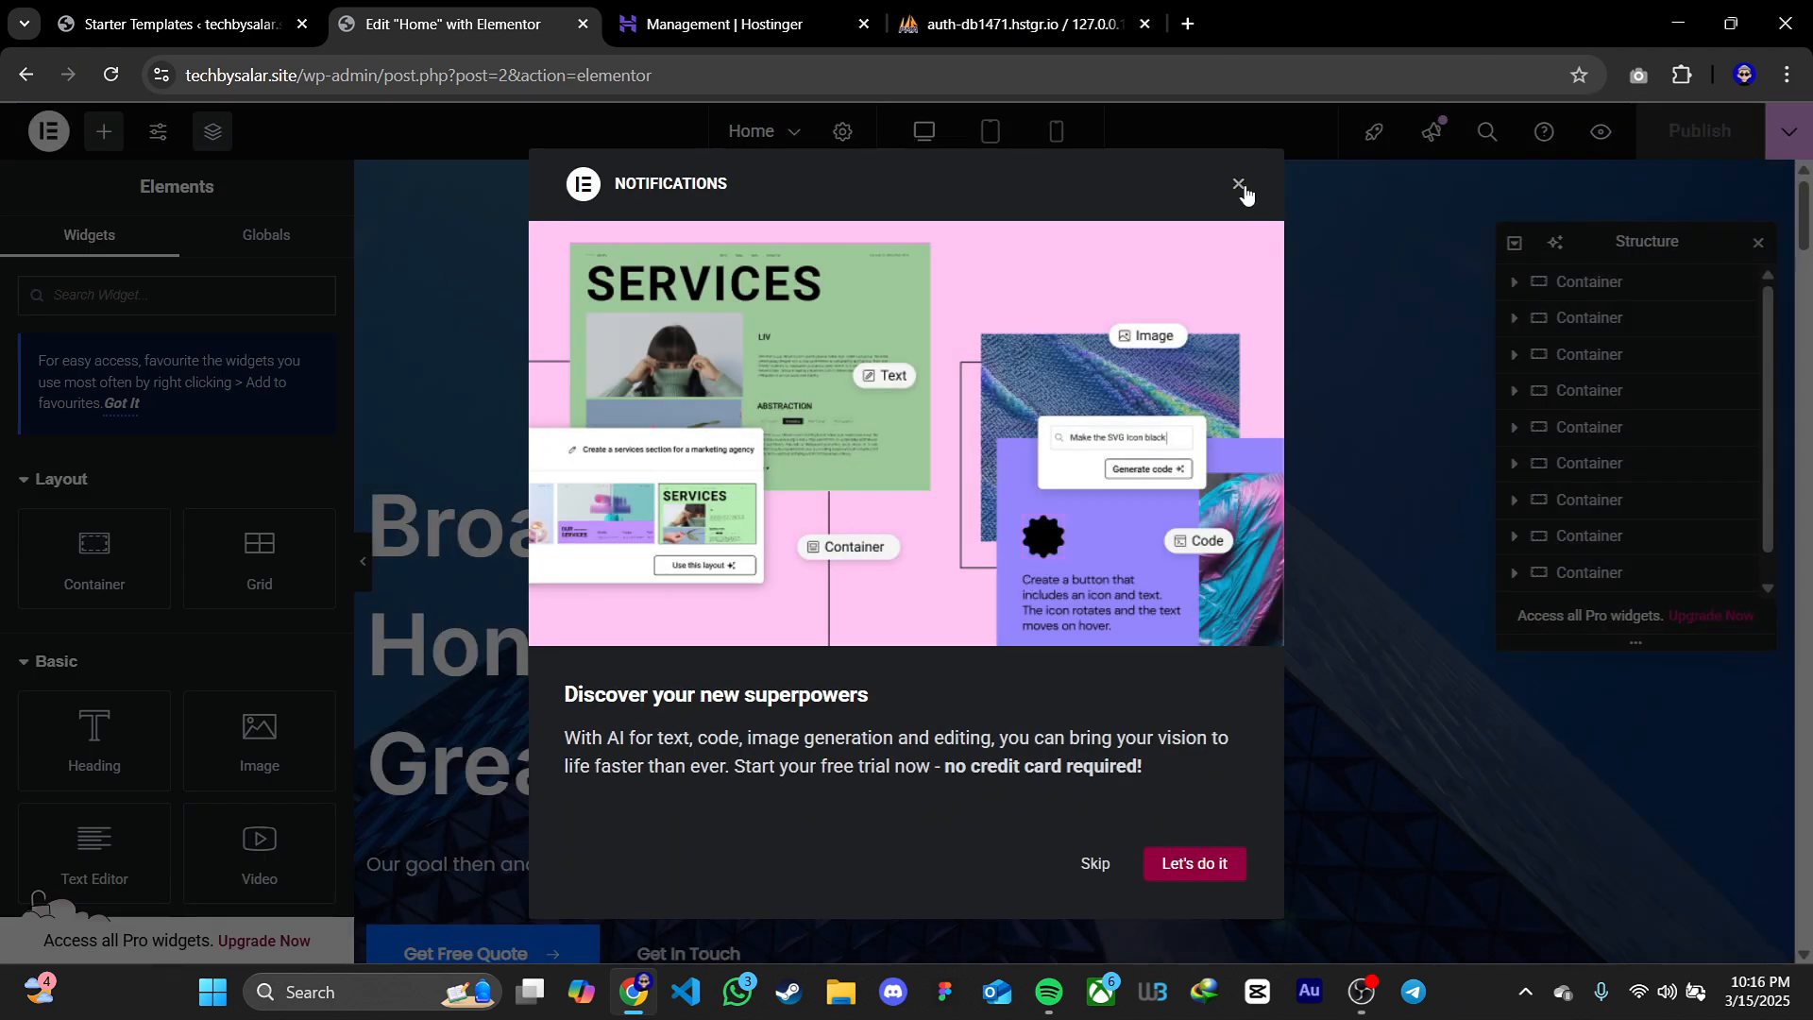
click(1239, 185)
click(1760, 245)
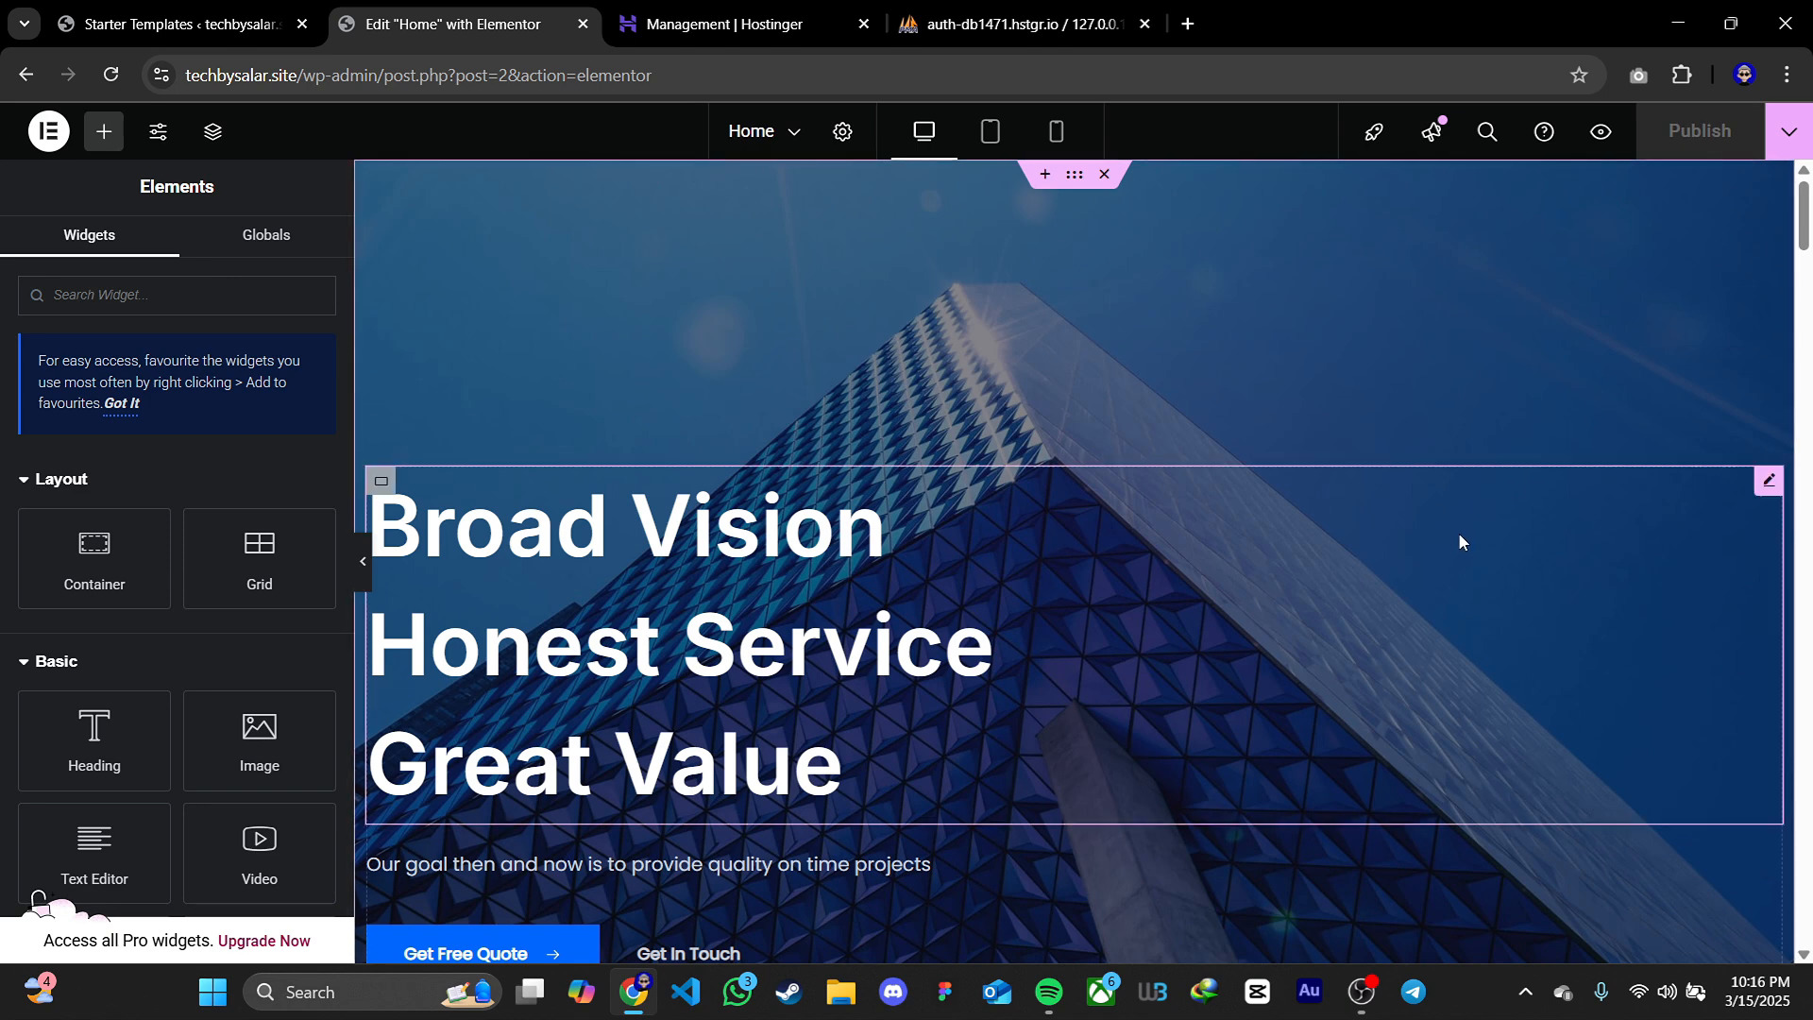
Change the hero tagline below the main heading to "Our goal then and now is to provide quality on time for you !"
scroll(1801, 248, down, 2)
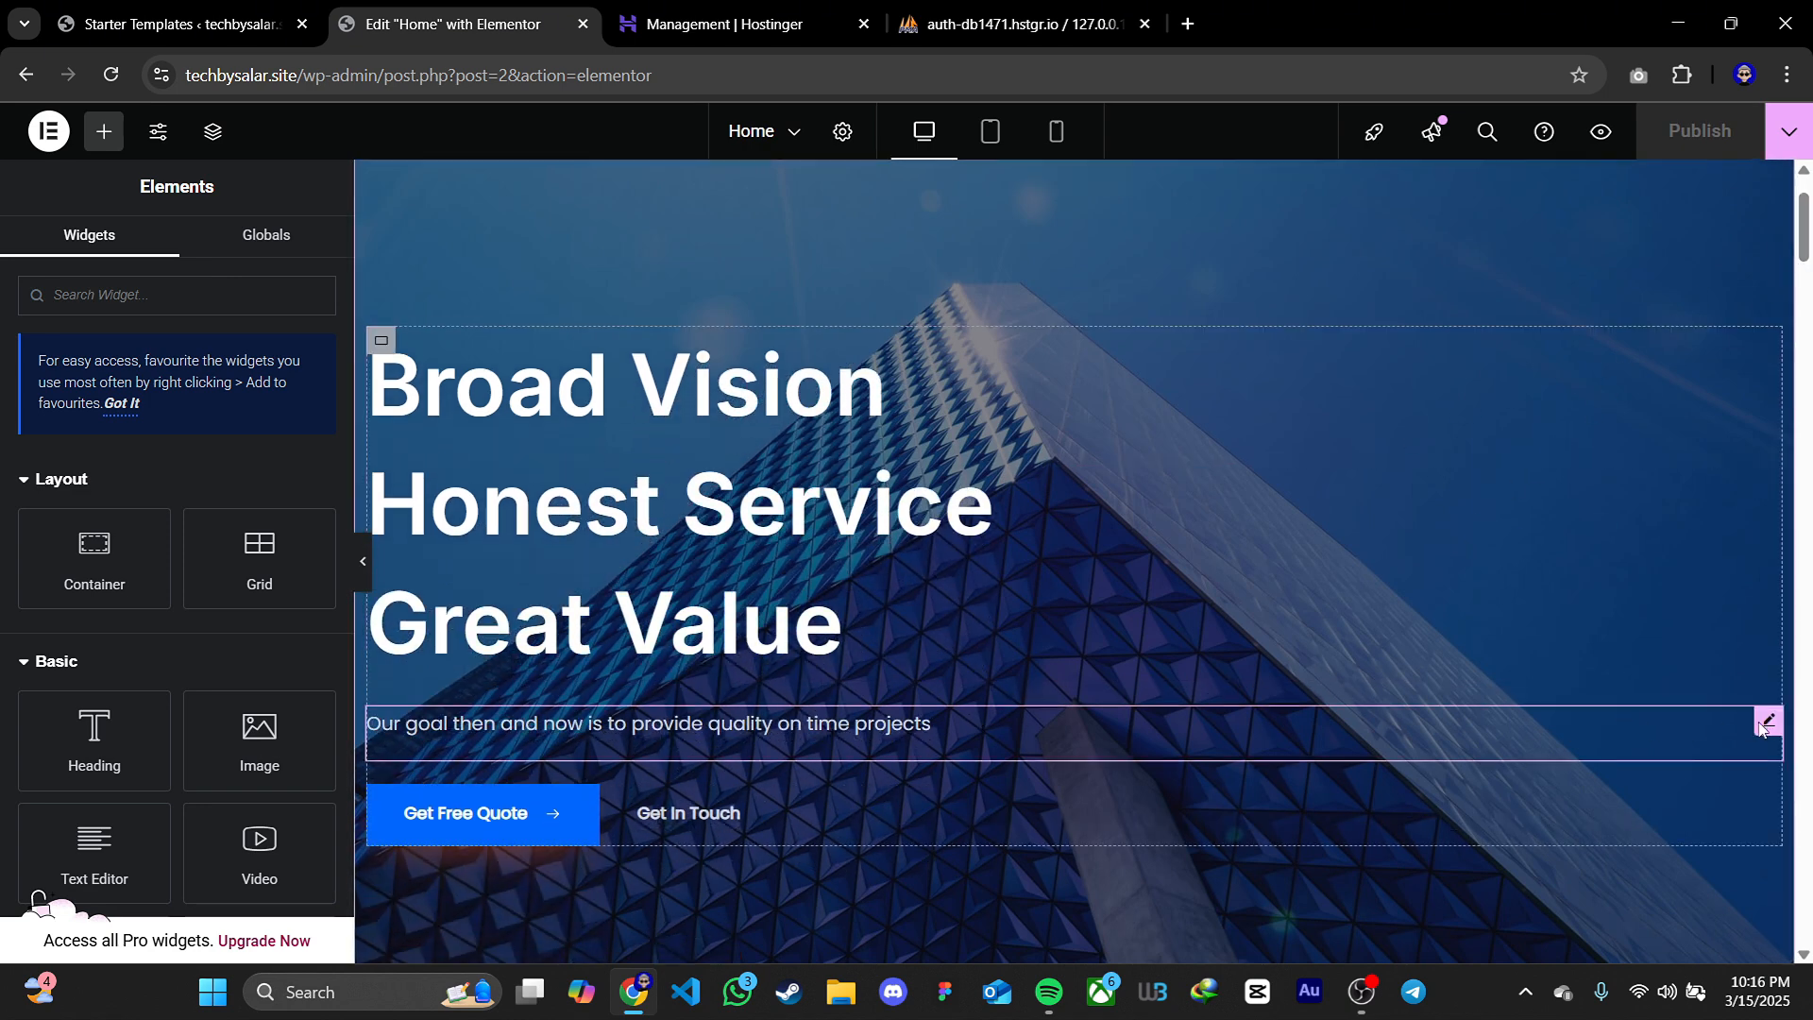
click(1769, 723)
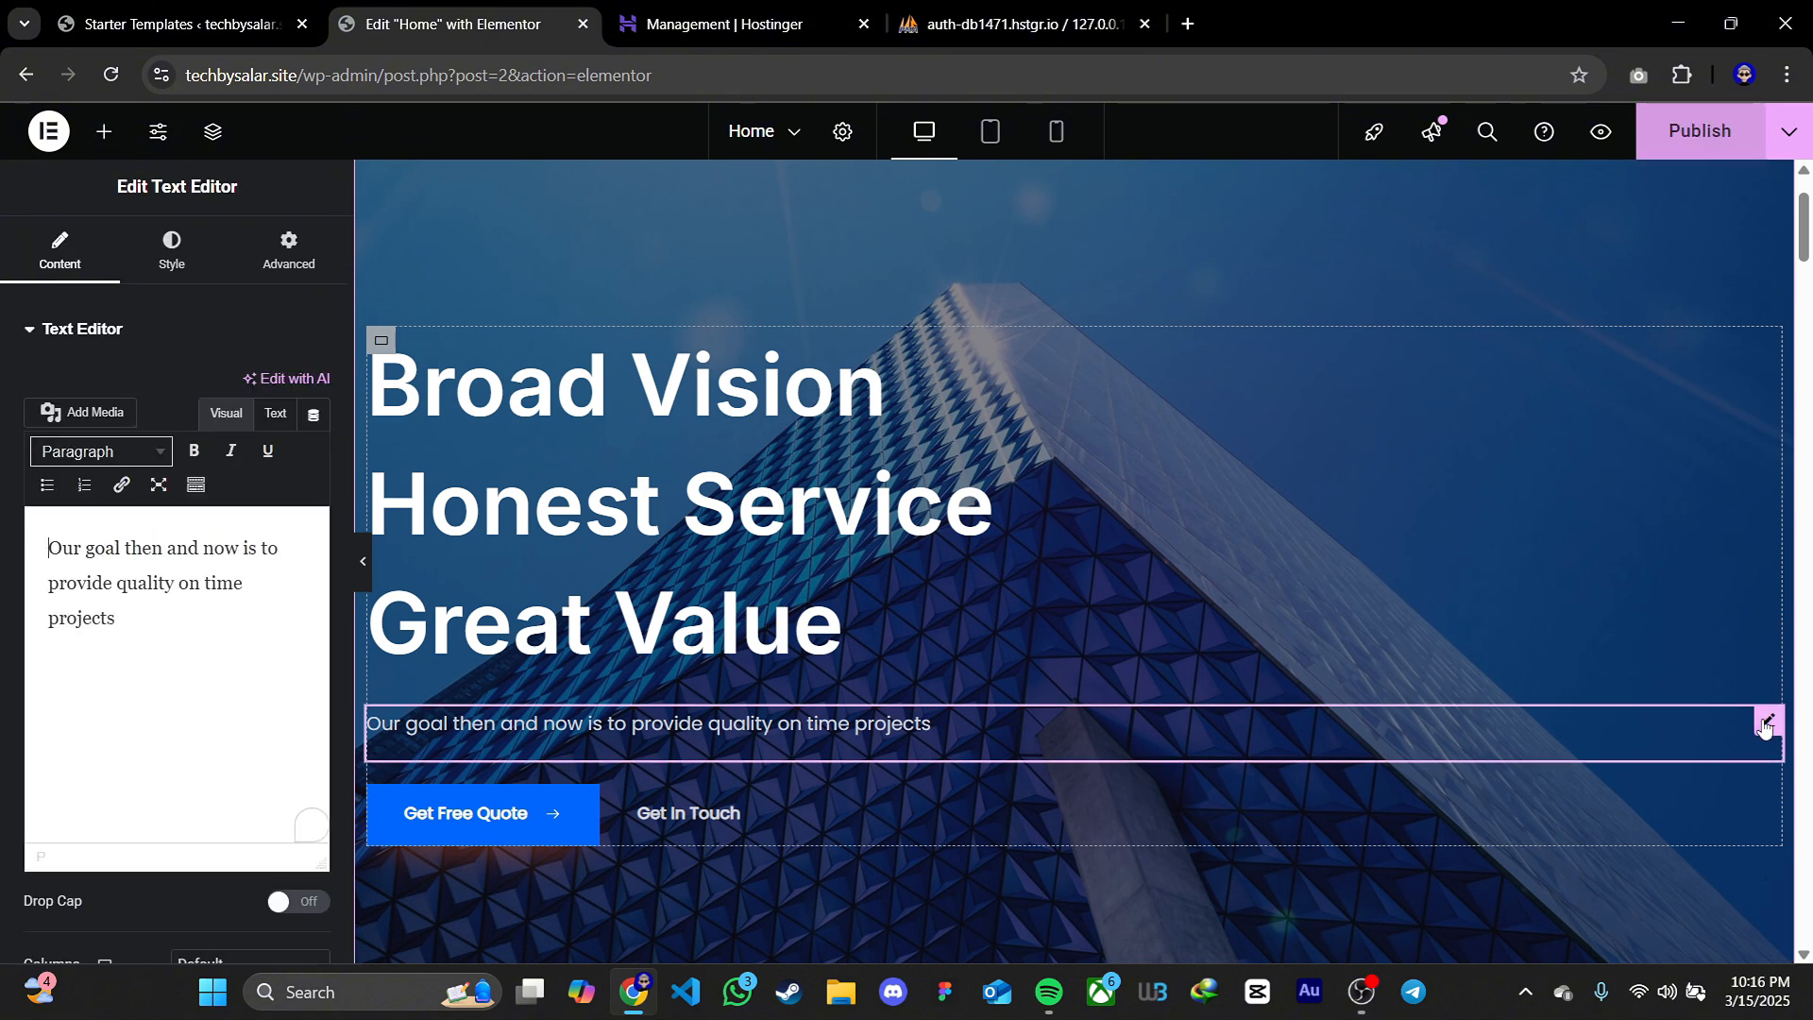
click(159, 615)
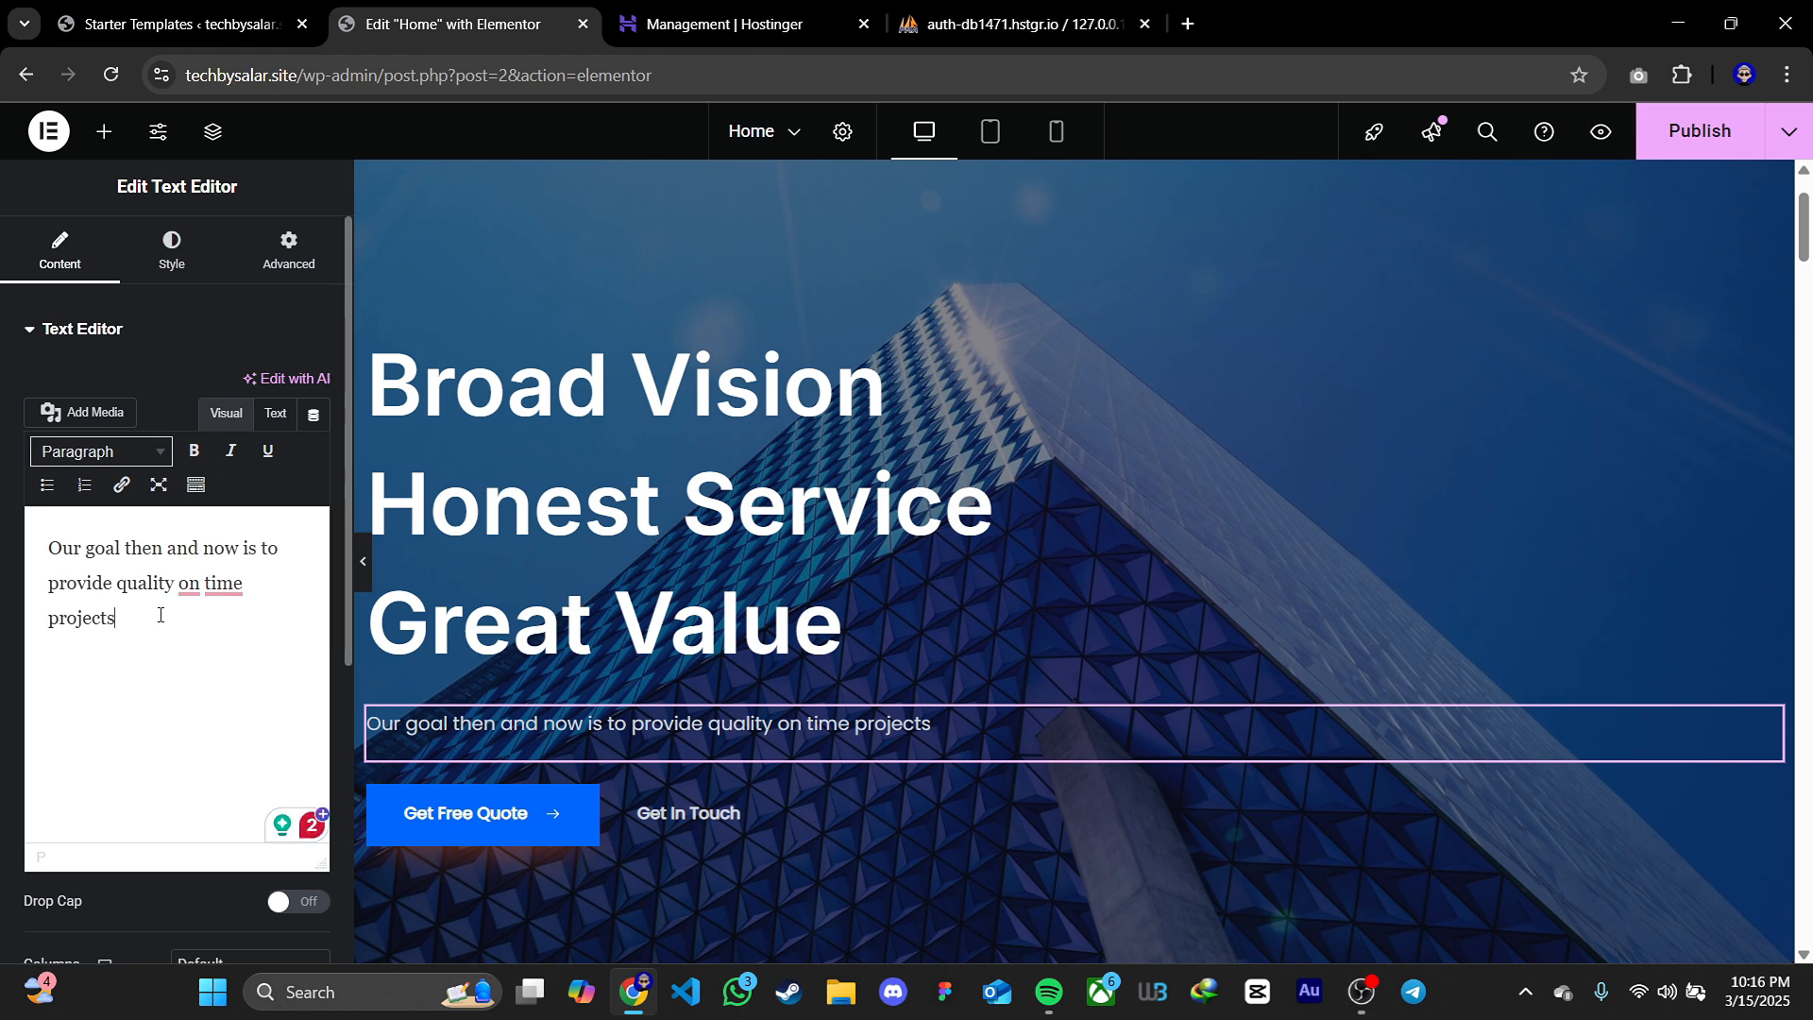
key(BackSpace)
key(BackSpace)
key(BackSpace)
key(BackSpace)
key(BackSpace)
key(BackSpace)
key(BackSpace)
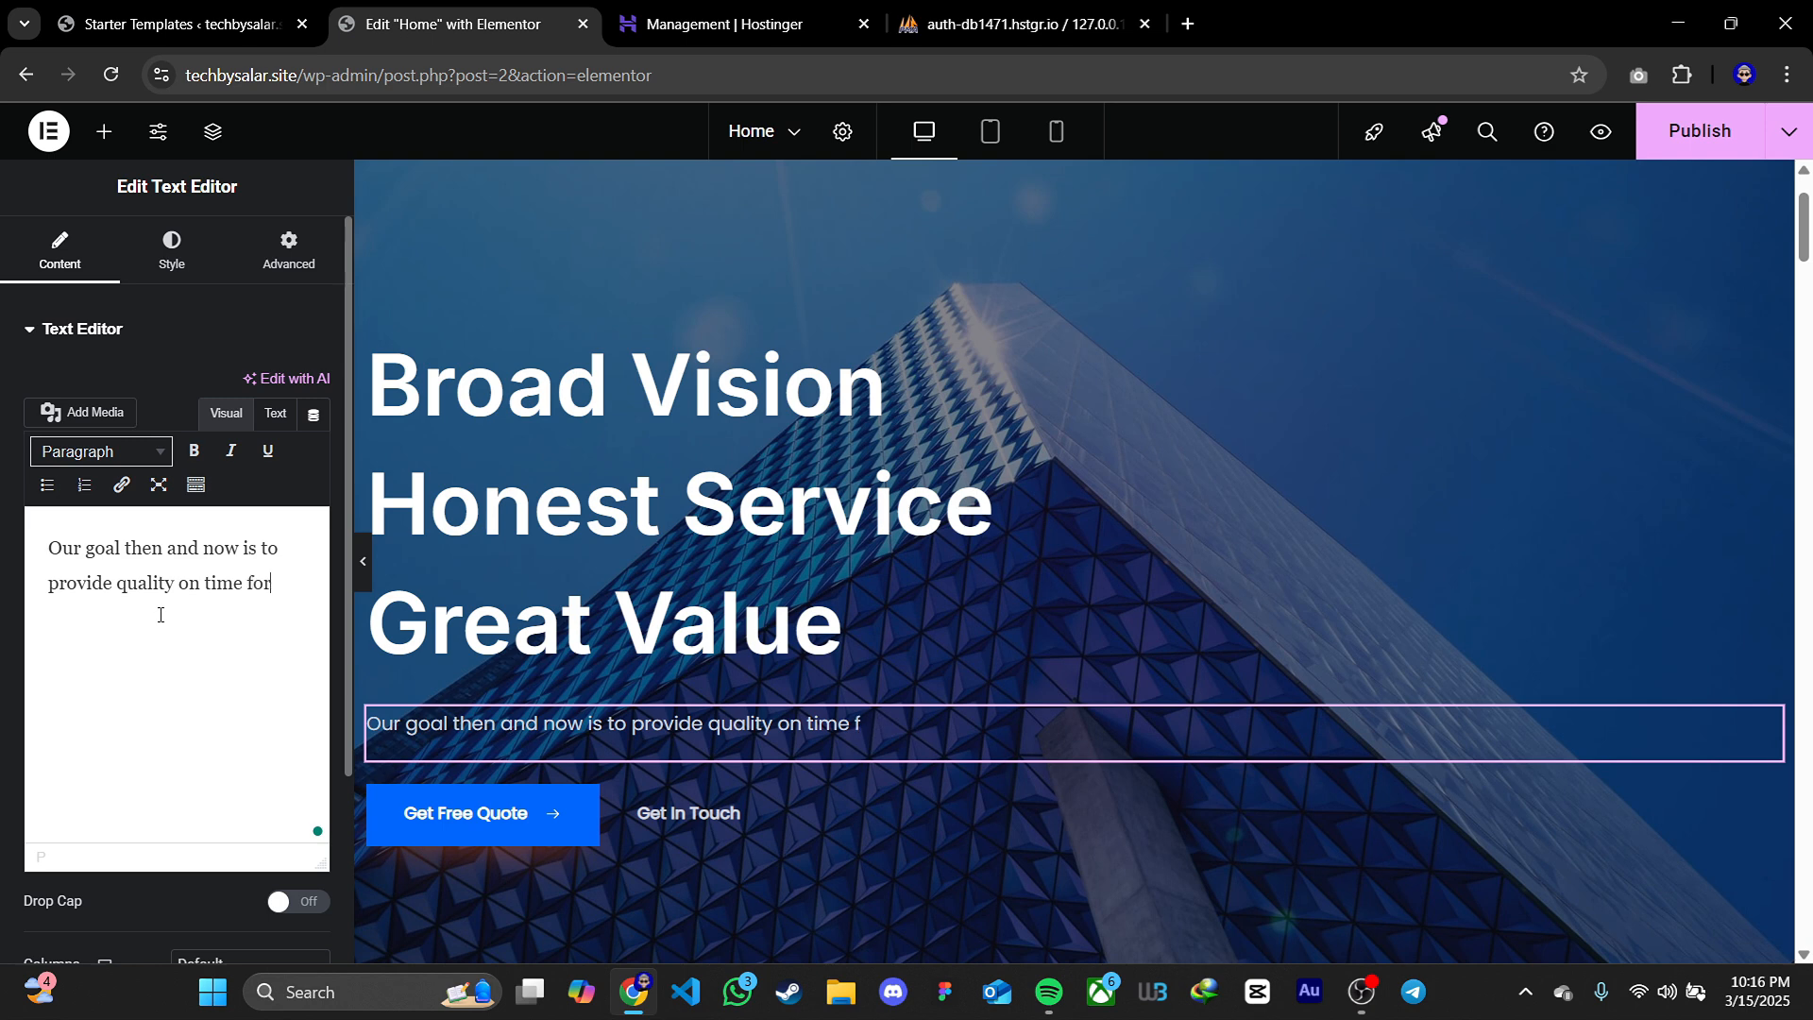
text(you !)
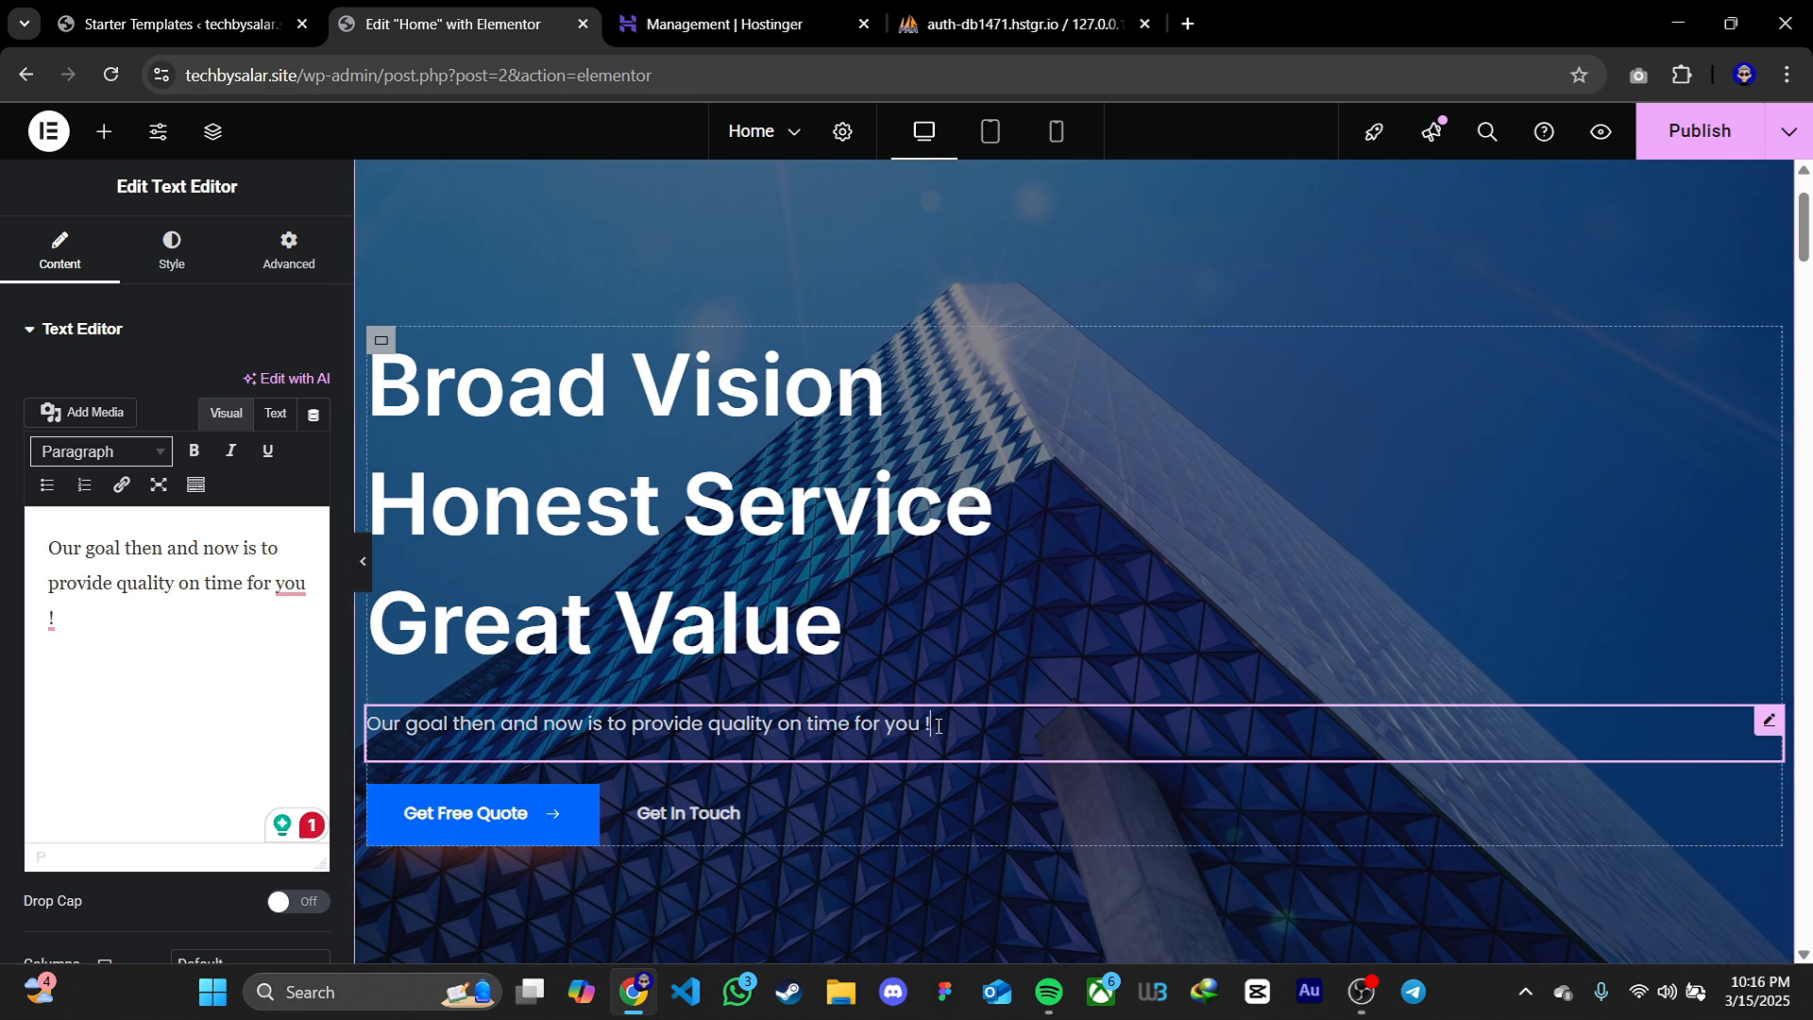
key(BackSpace)
key(BackSpace)
key(BackSpace)
key(BackSpace)
key(BackSpace)
text(you )
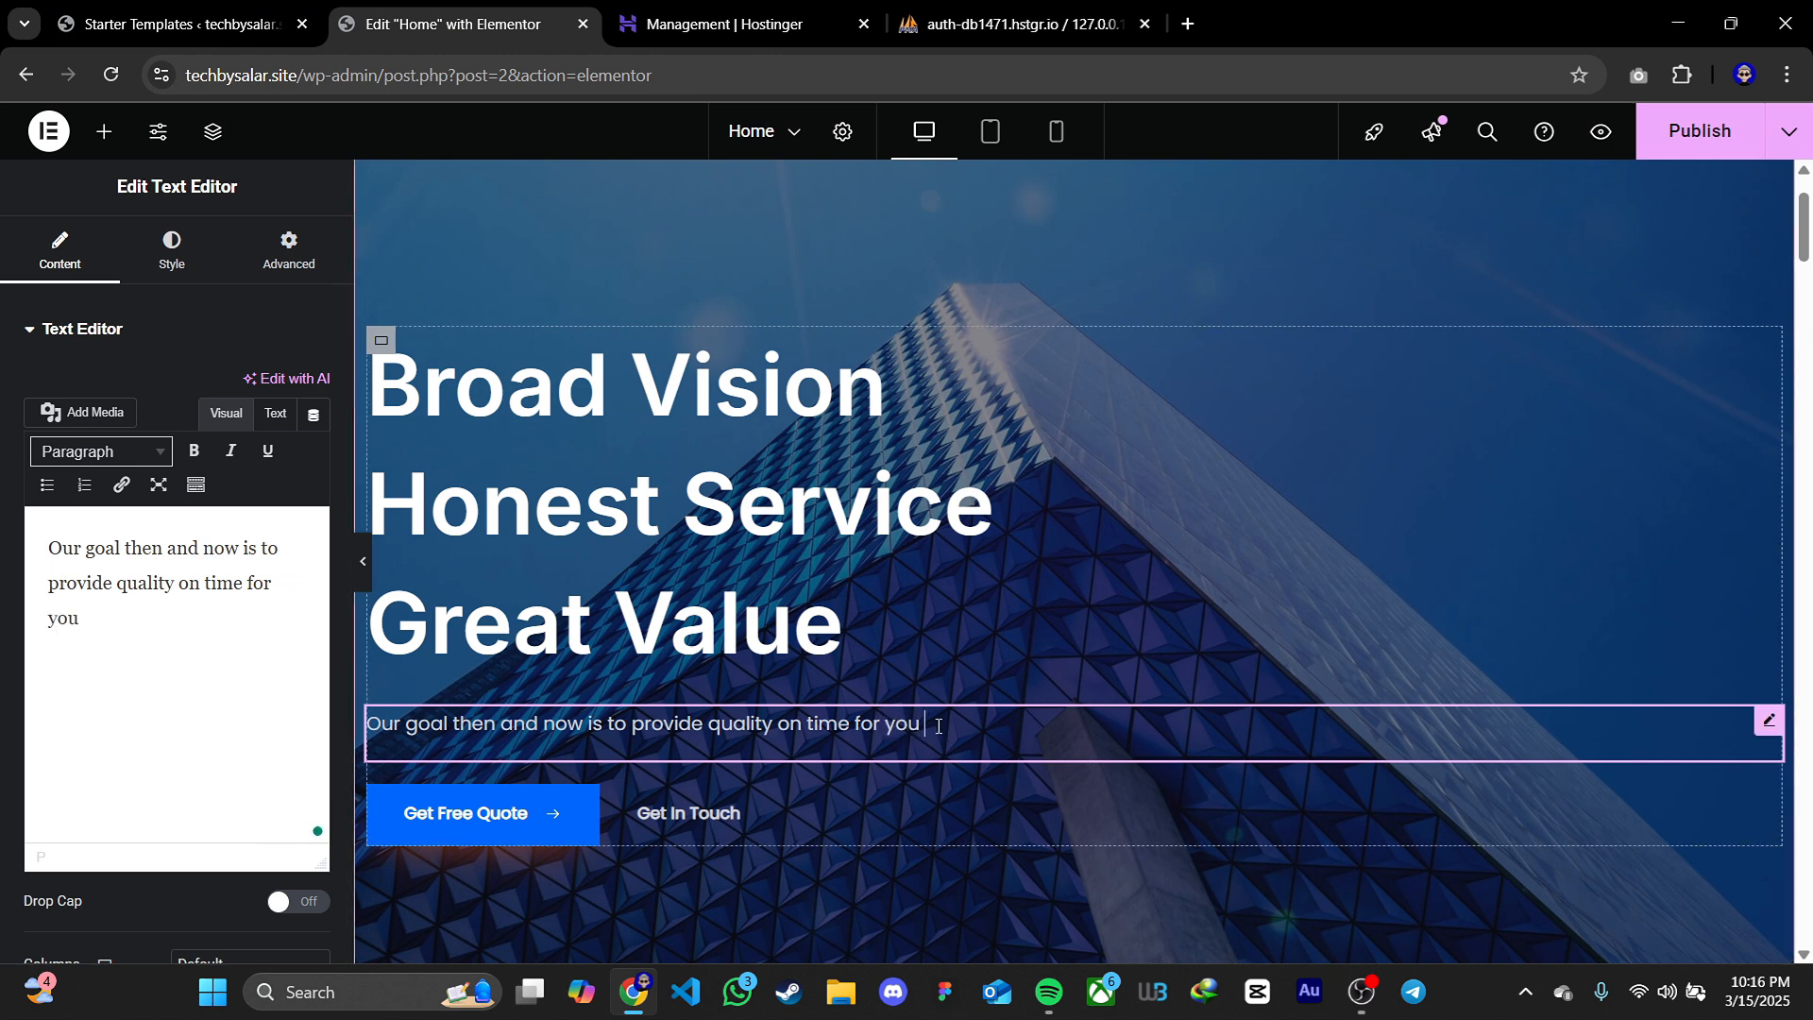
text(!)
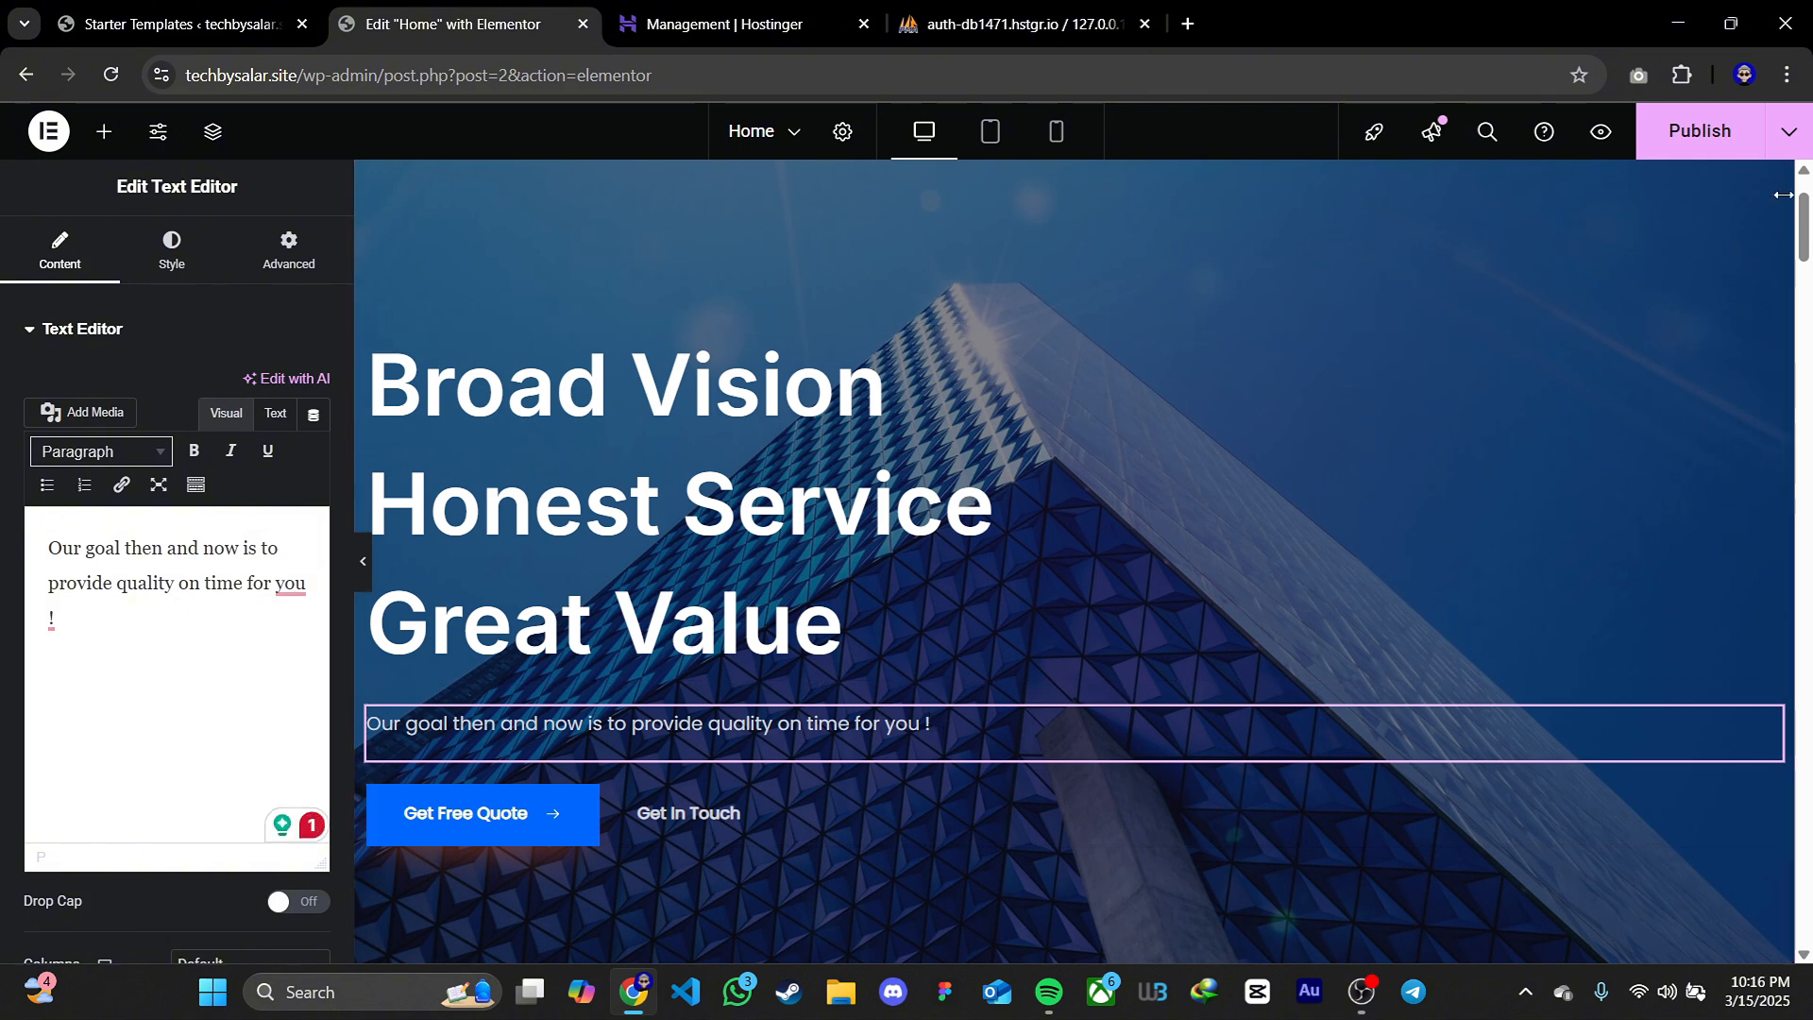
Publish the edited home page and preview it in a new tab to check the hero tagline
click(1695, 137)
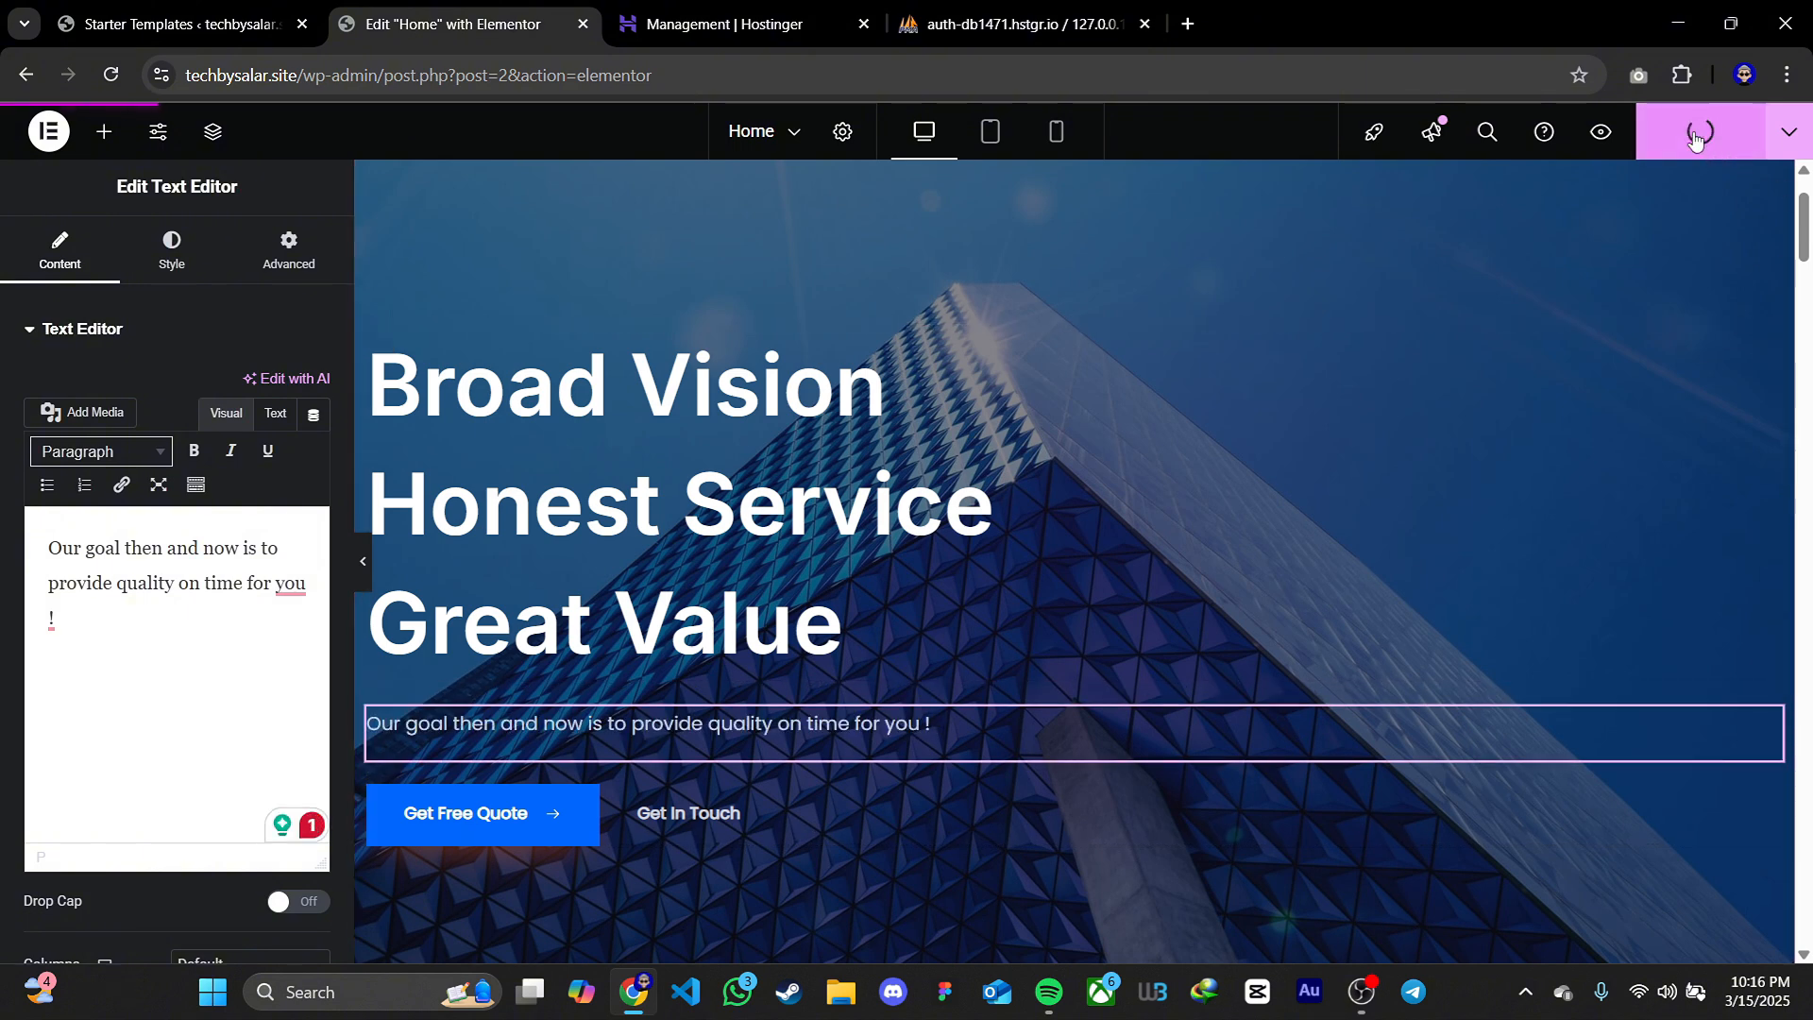
click(1601, 131)
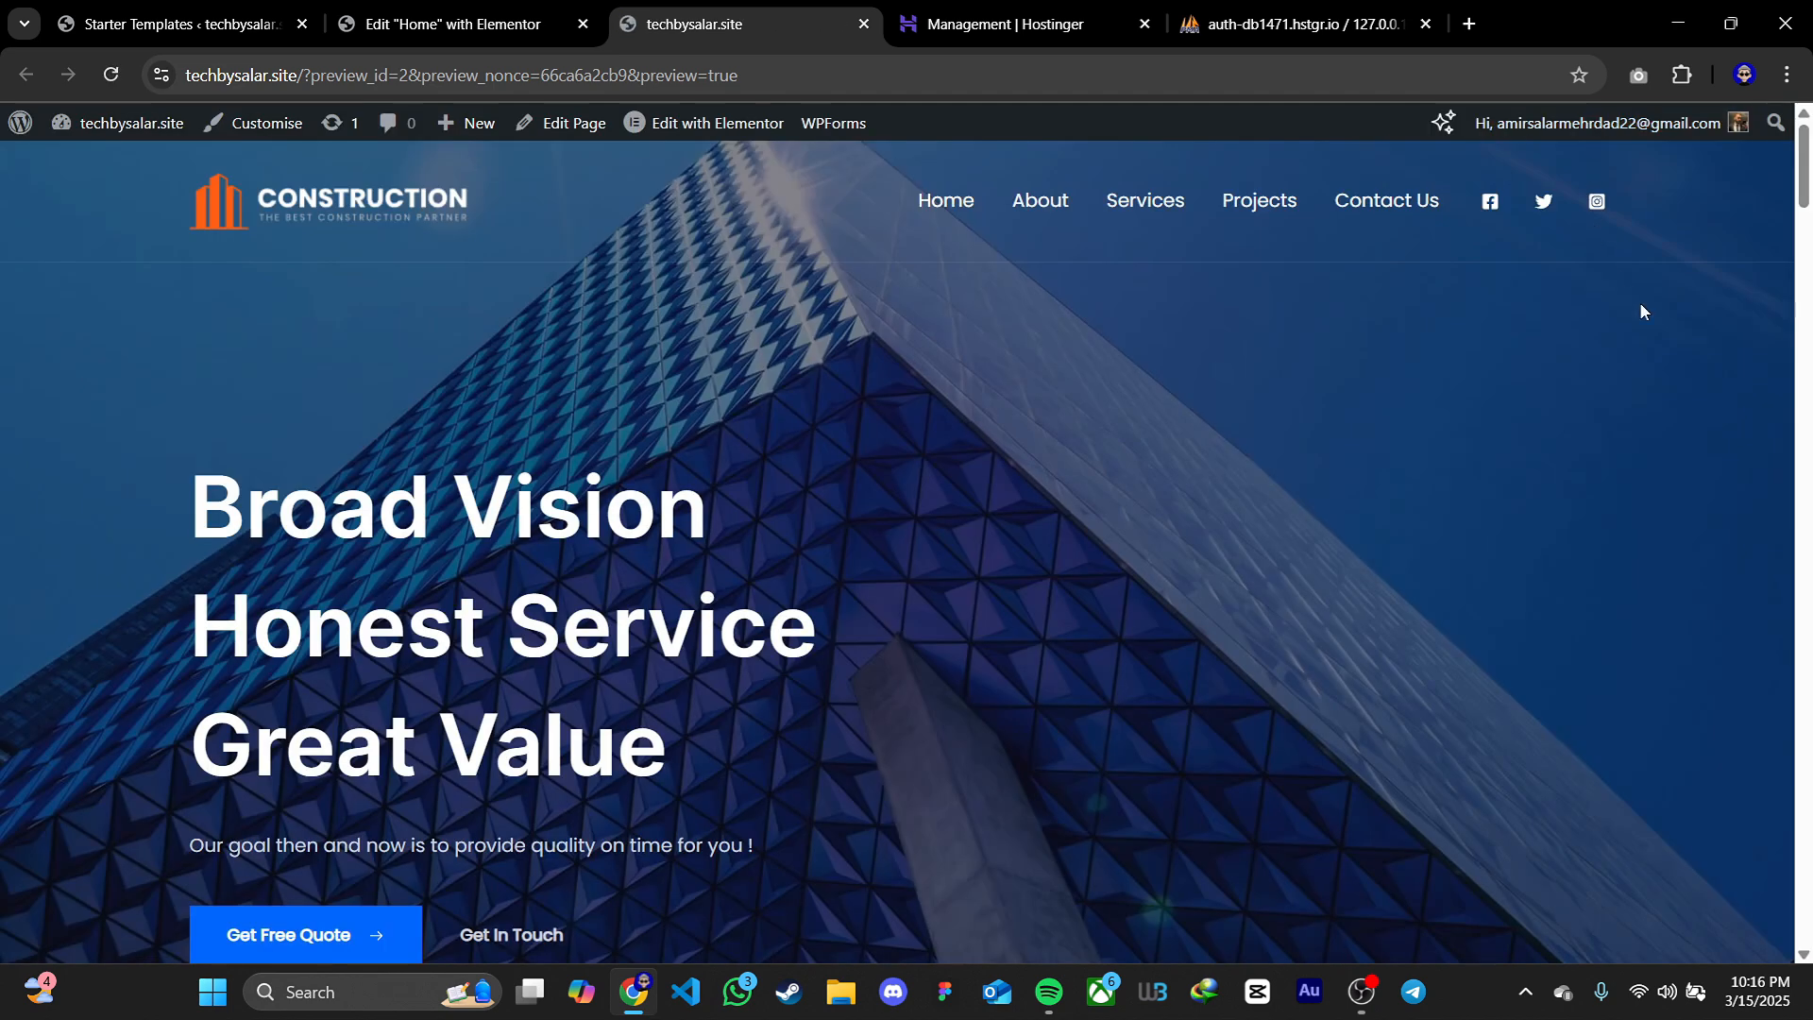
scroll(1704, 344, down, 2)
mouse_move(759, 611)
mouse_down()
mouse_move(671, 612)
mouse_move(765, 612)
mouse_up()
scroll(884, 621, up, 2)
scroll(973, 604, down, 1)
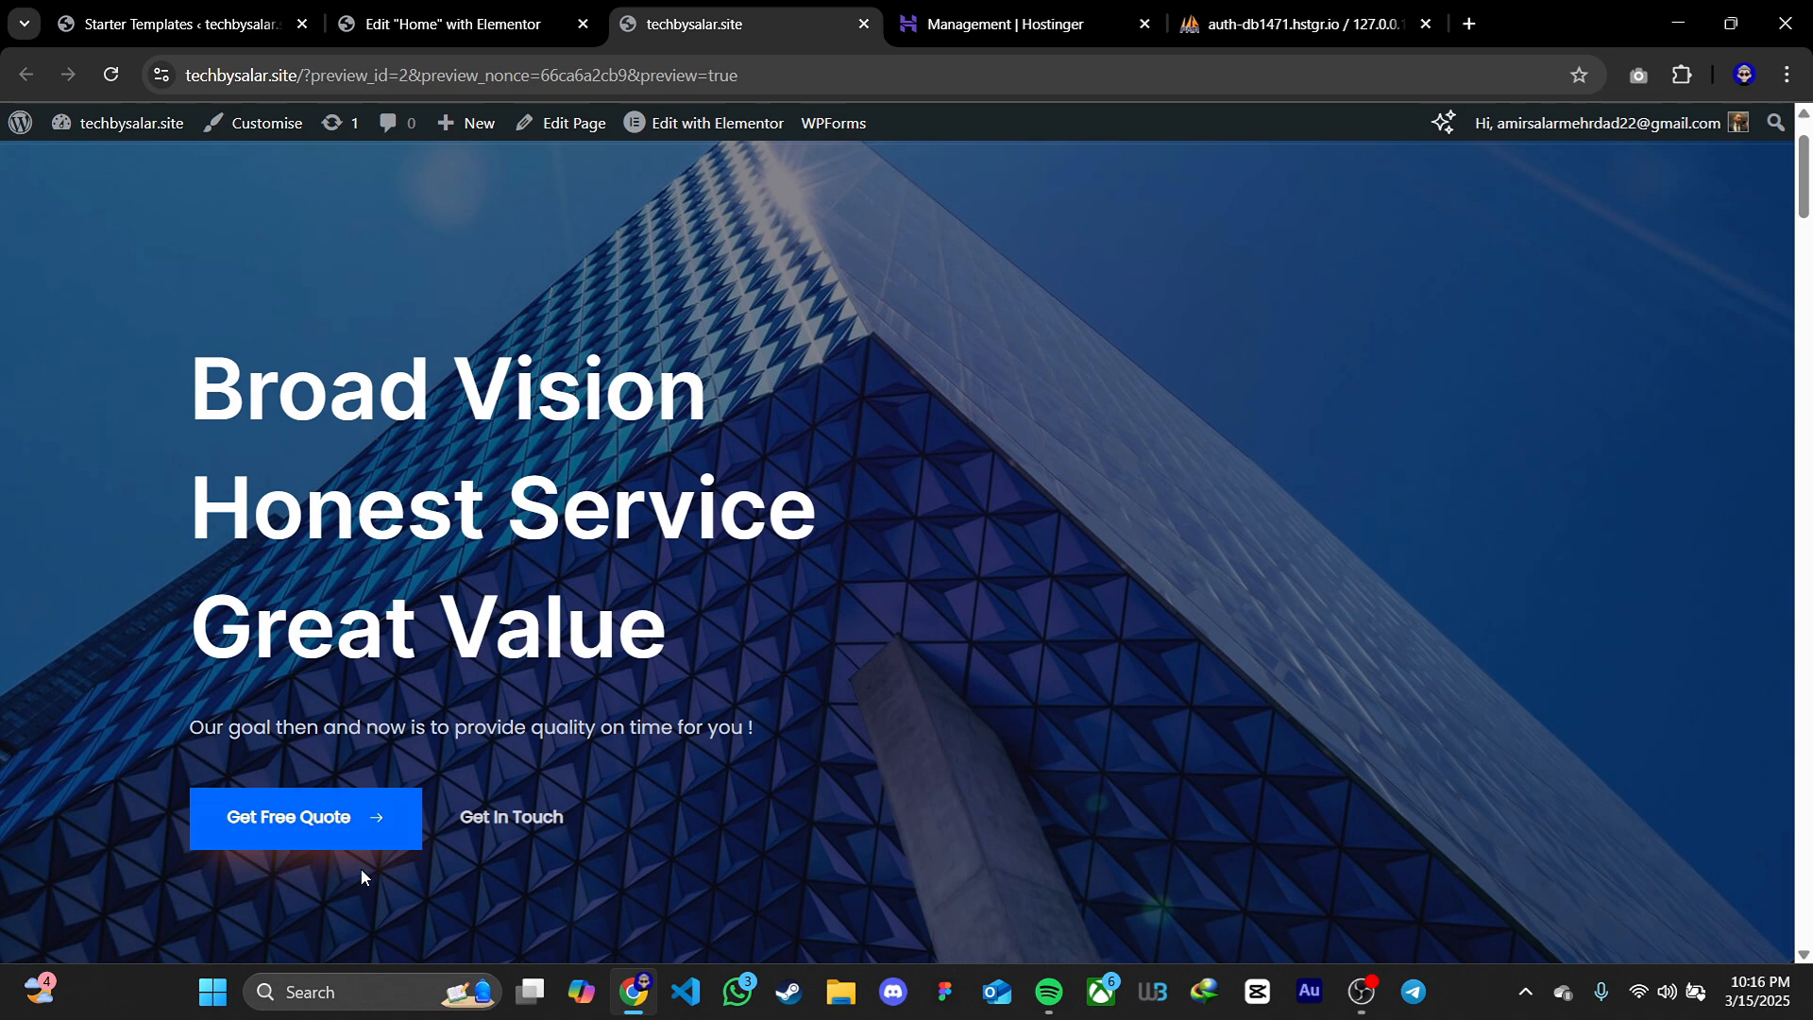
Back in the Elementor editor, set the Get Free Quote button's text colour to #000000 and reset its box shadow
click(486, 28)
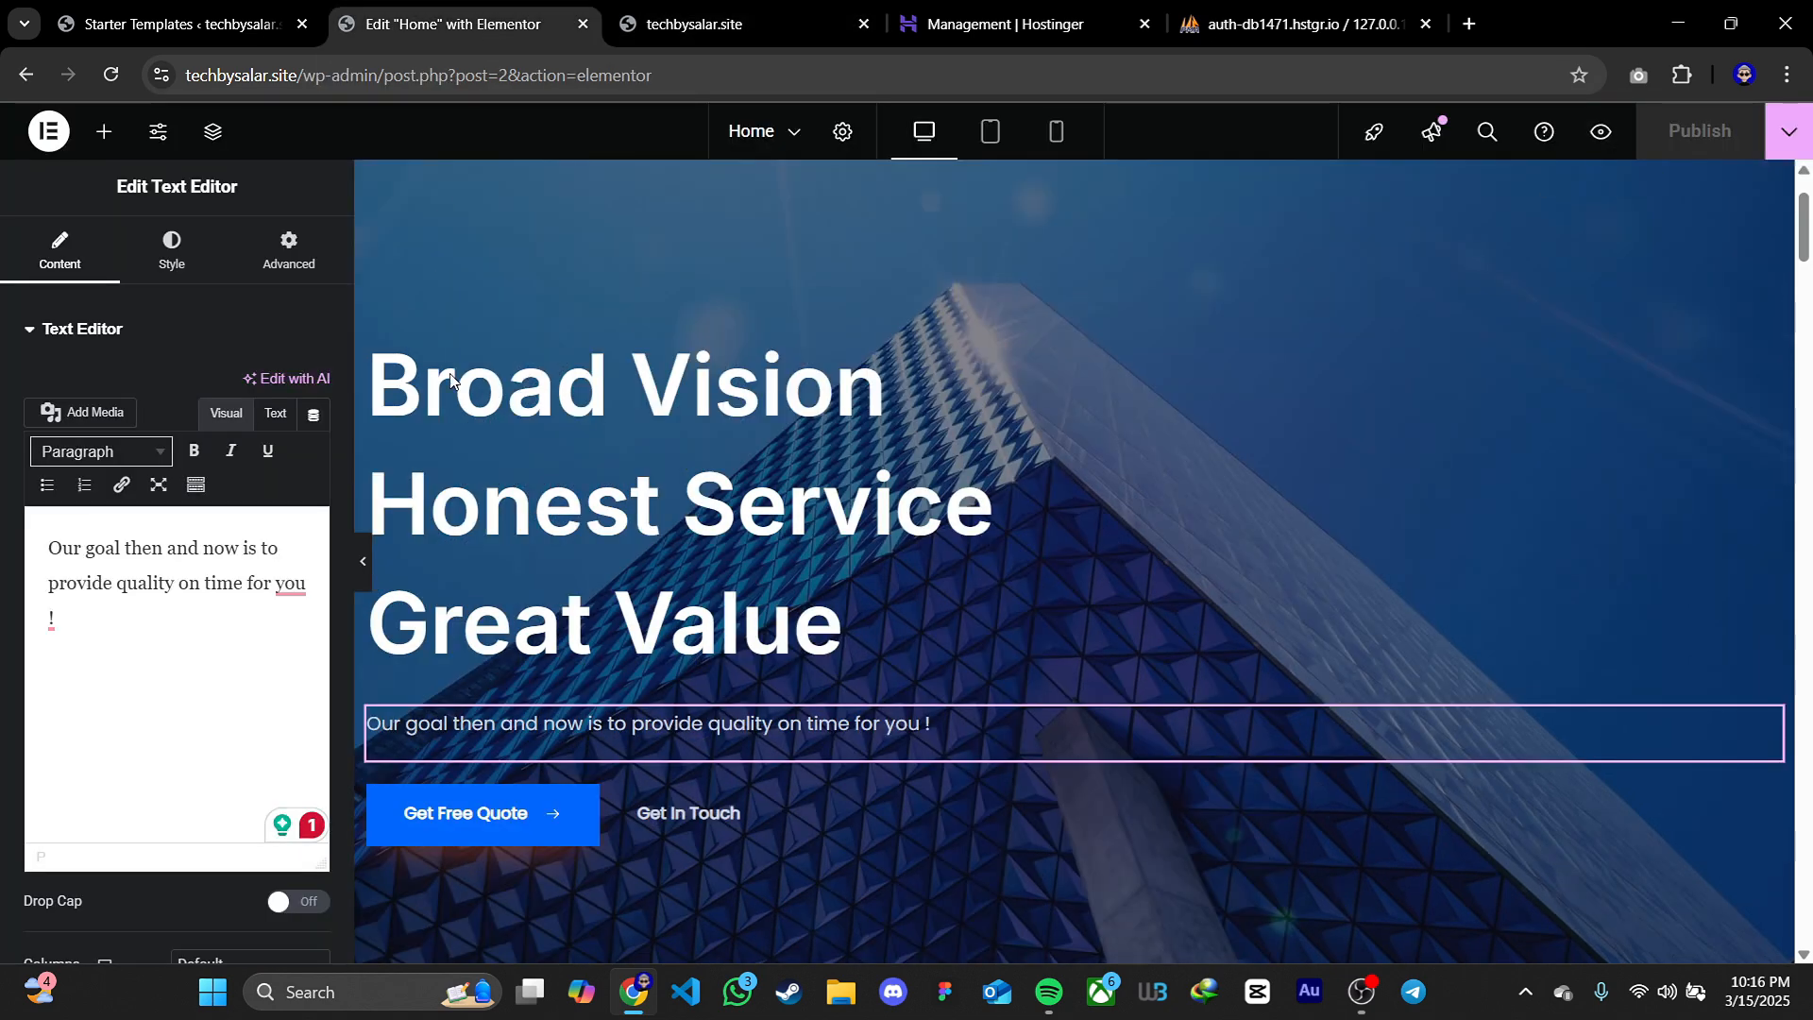
click(581, 809)
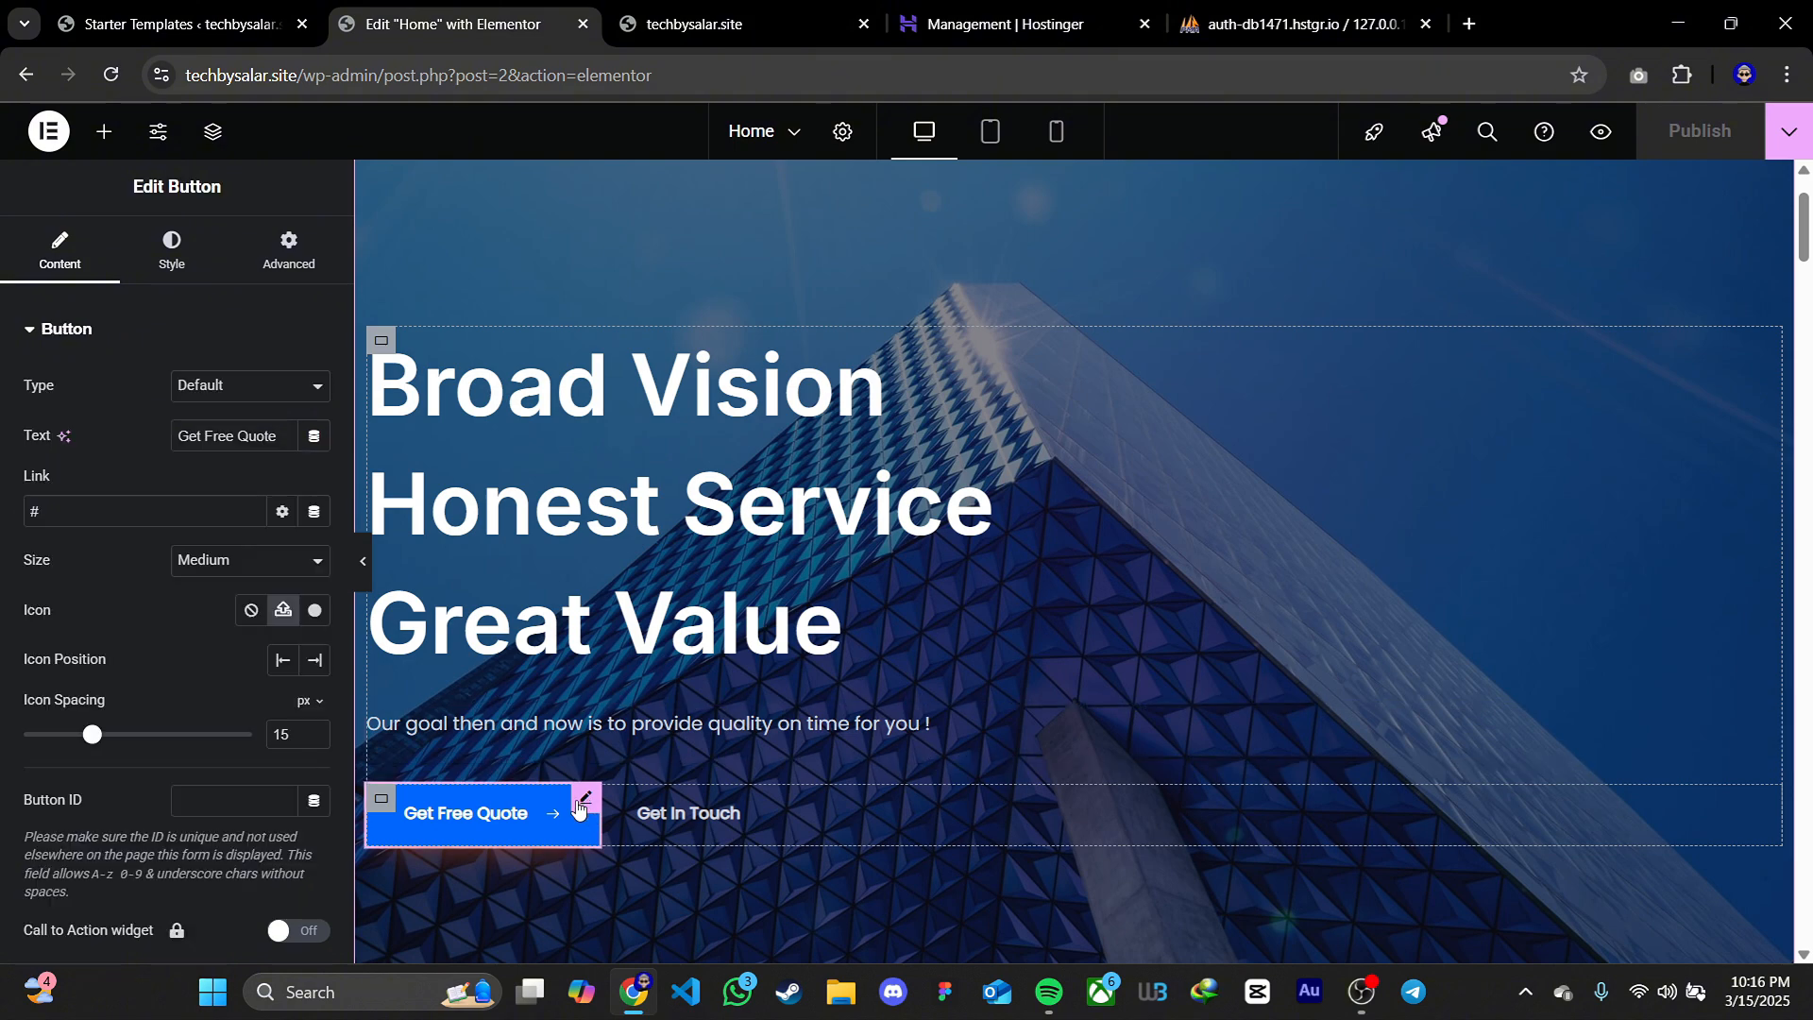
click(168, 271)
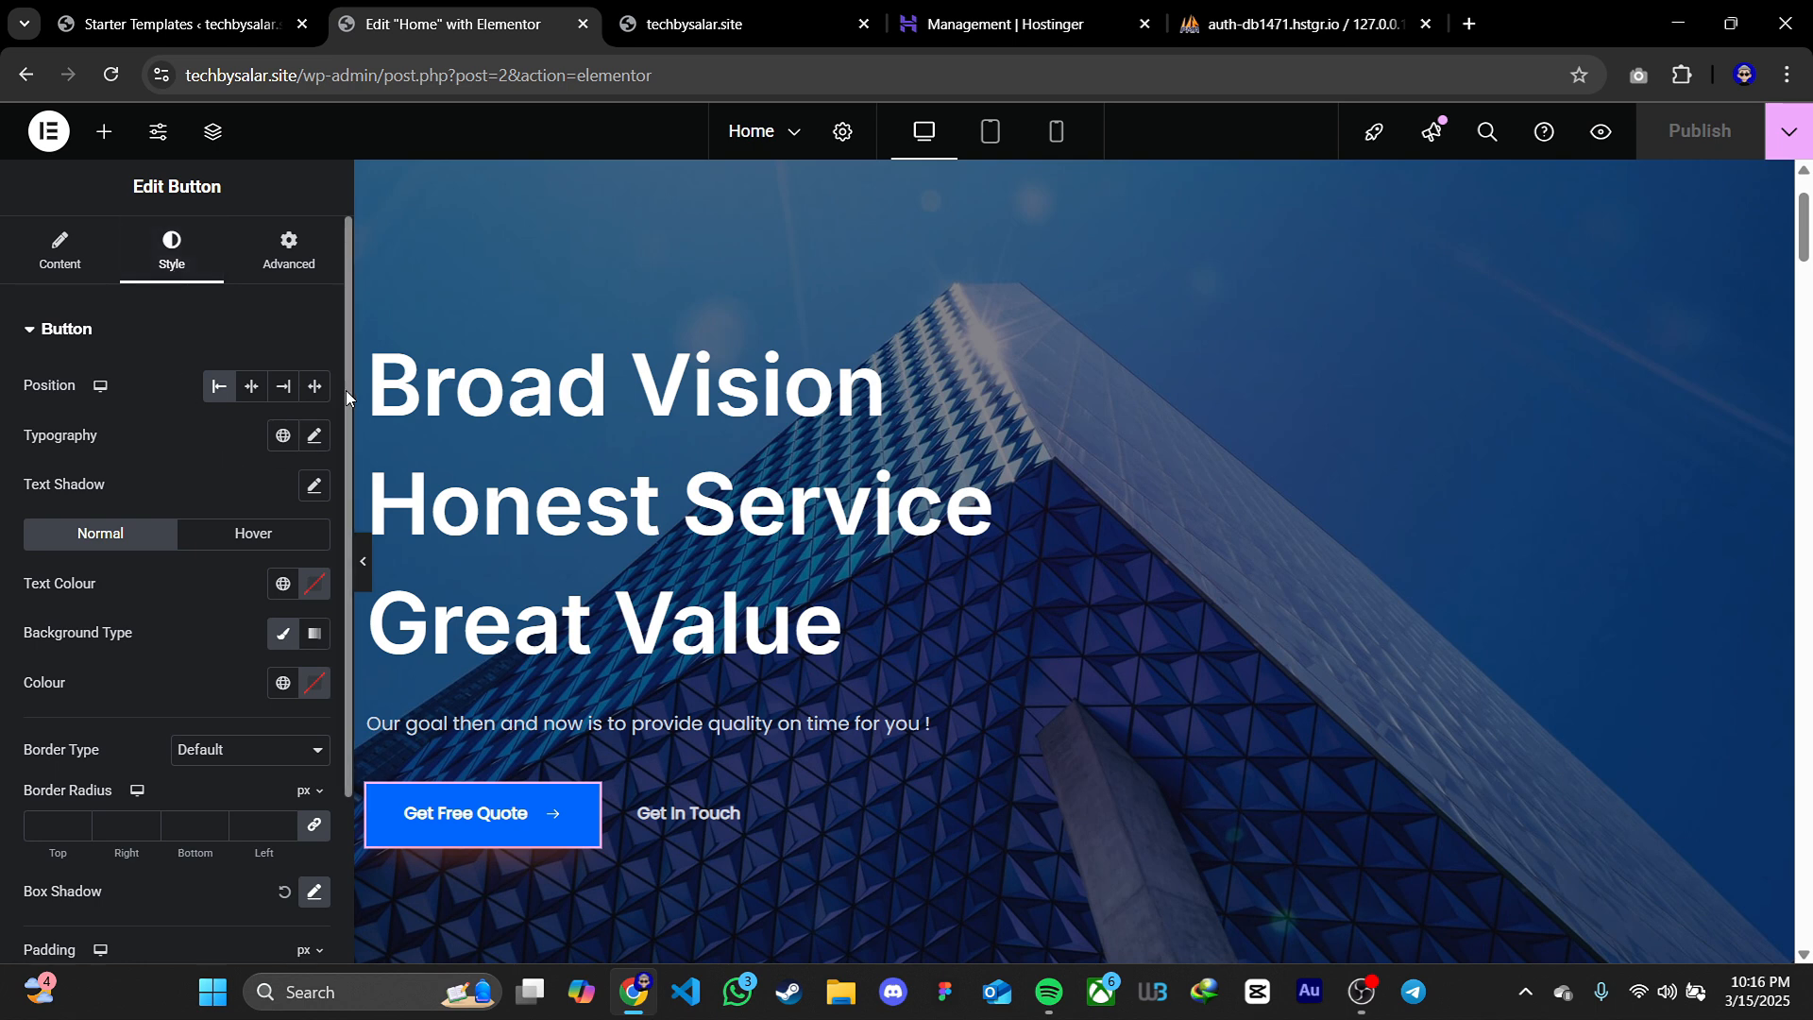
drag(346, 389, 348, 548)
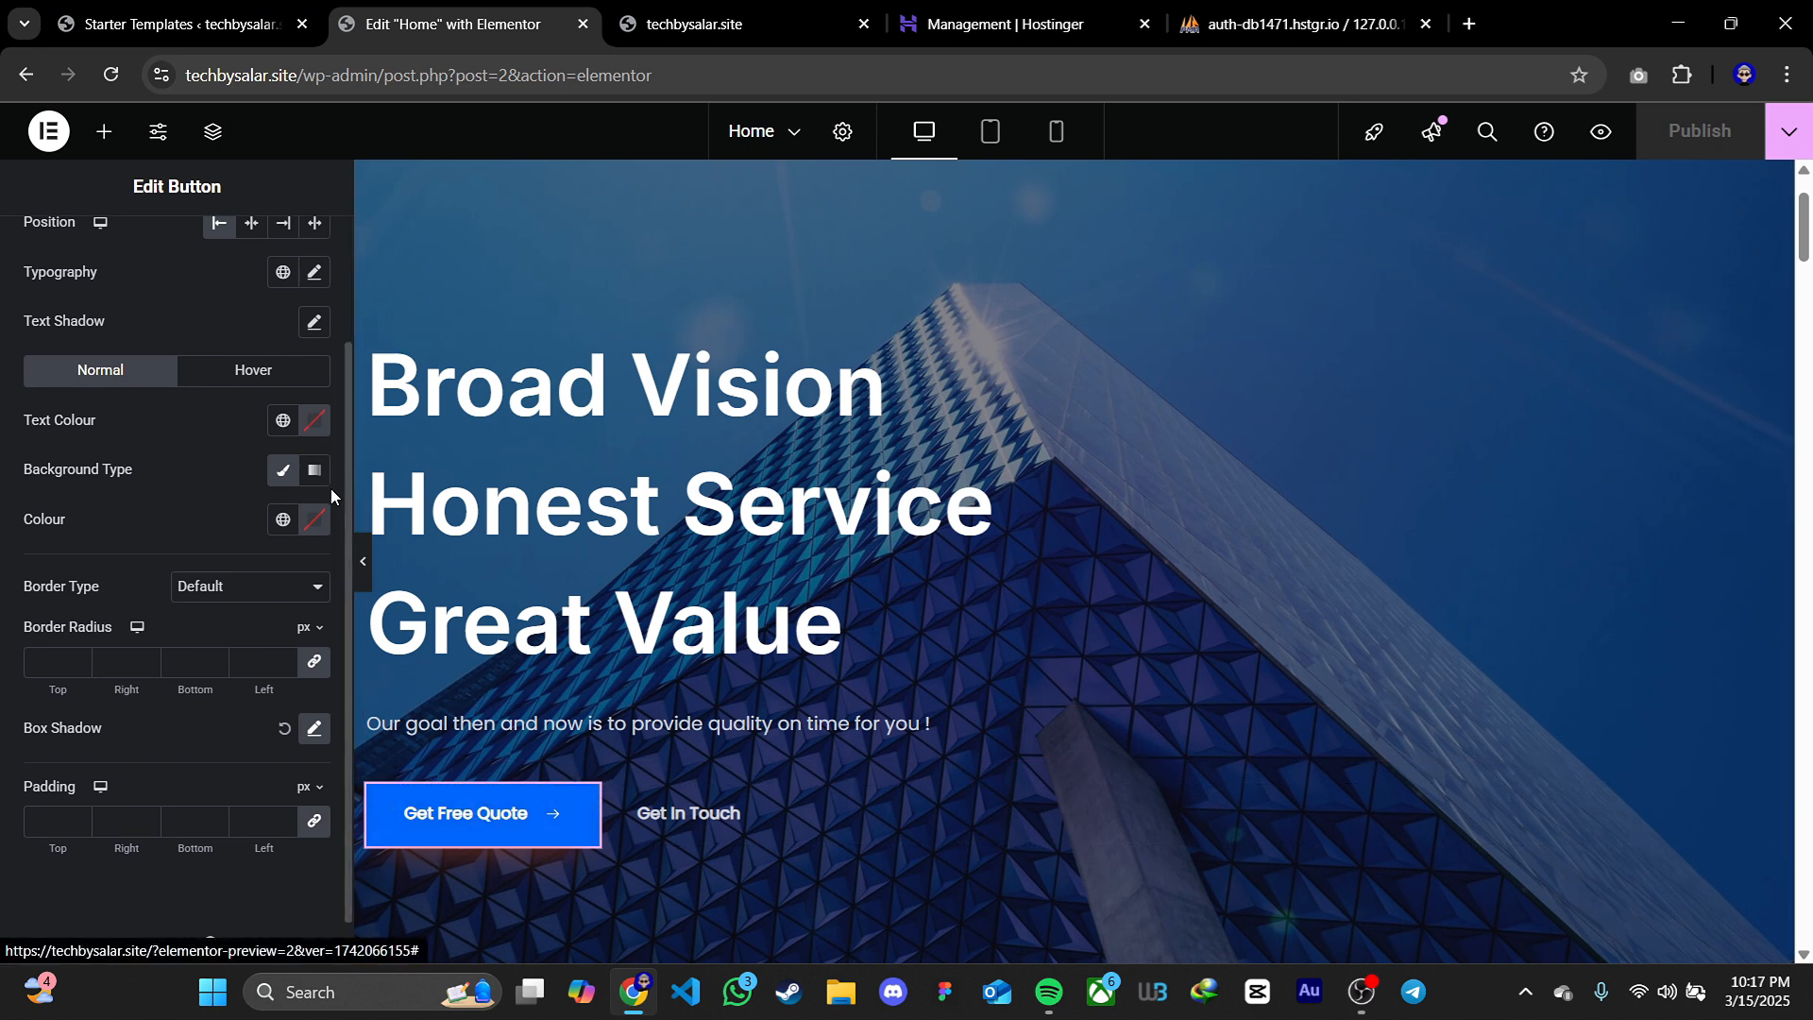
click(320, 434)
drag(329, 633, 134, 728)
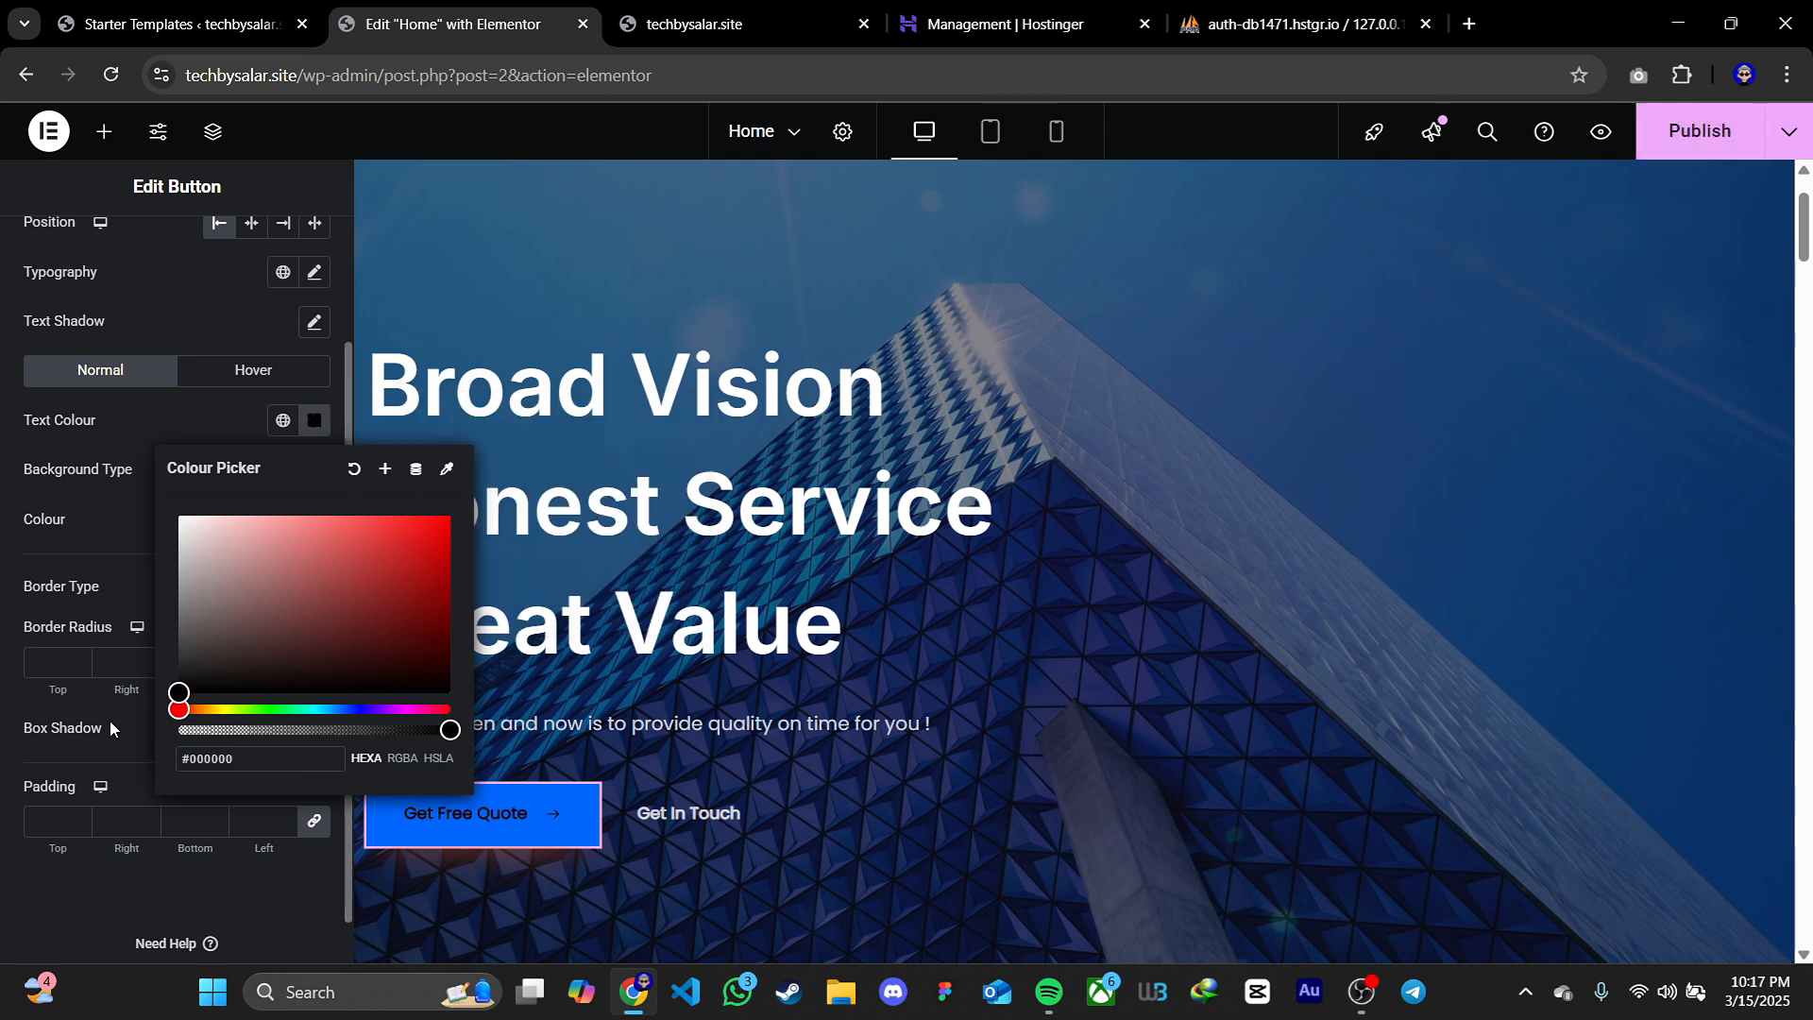
click(110, 727)
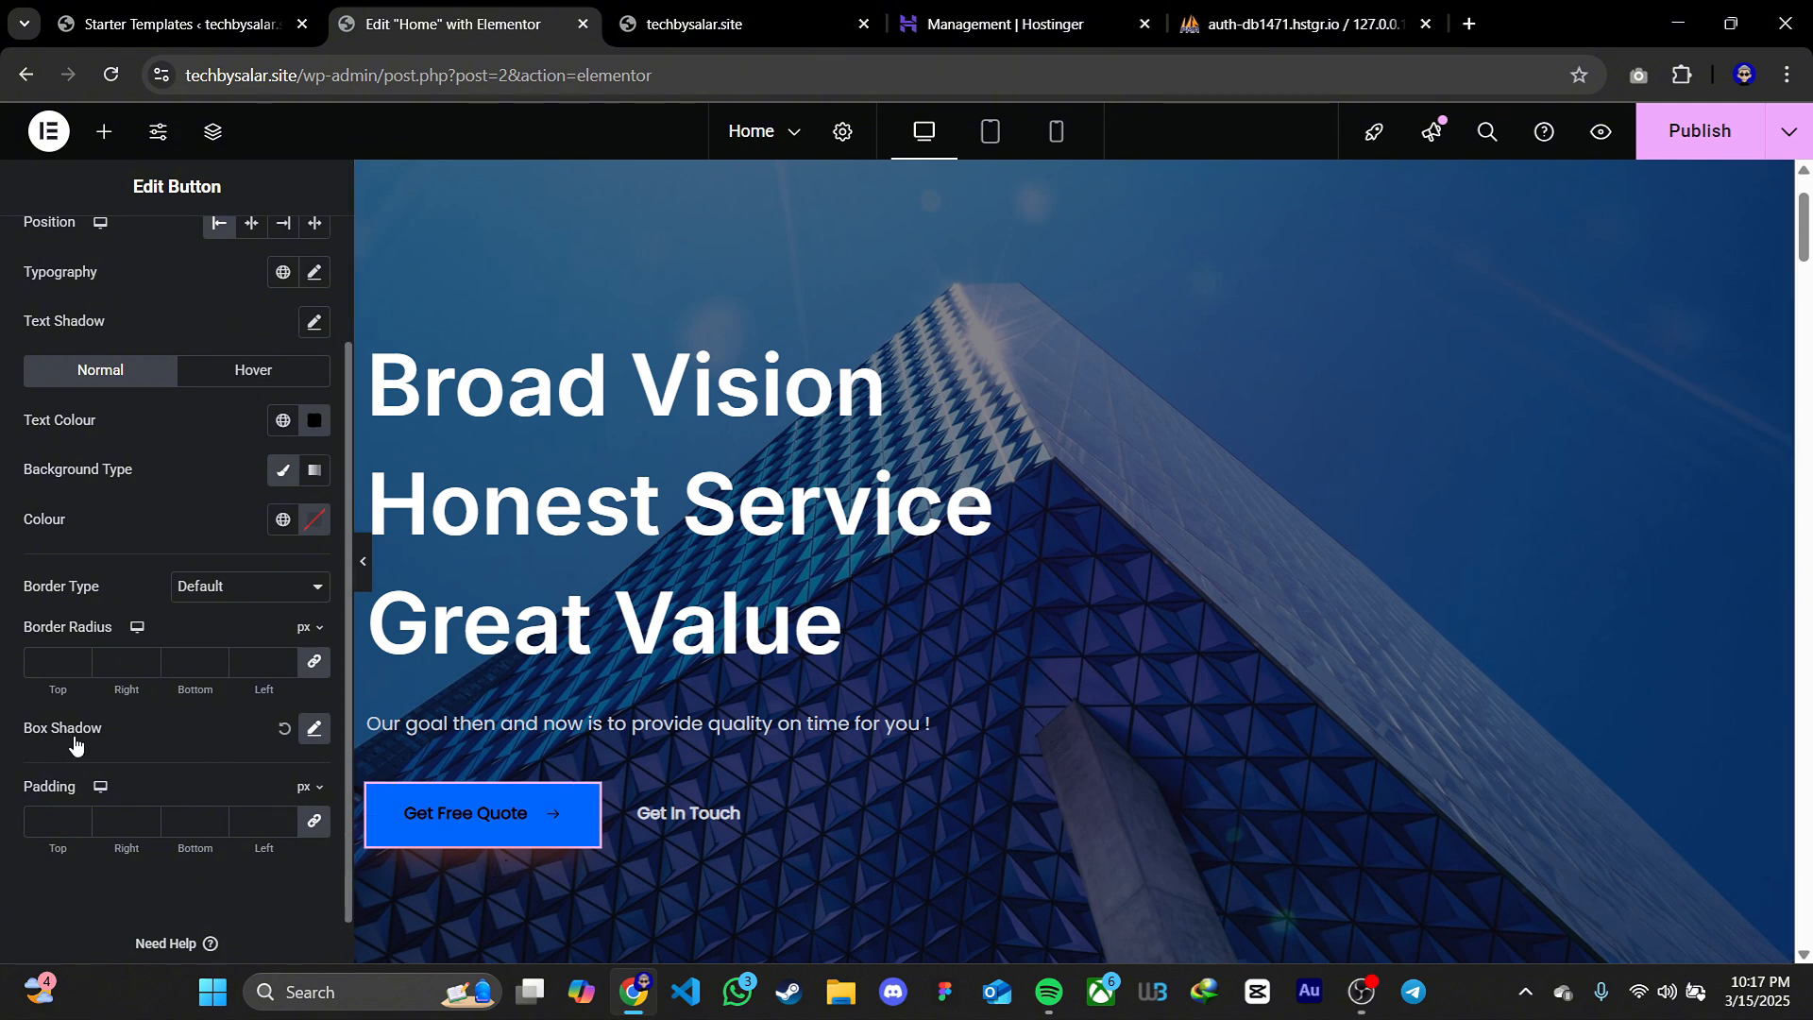
click(287, 731)
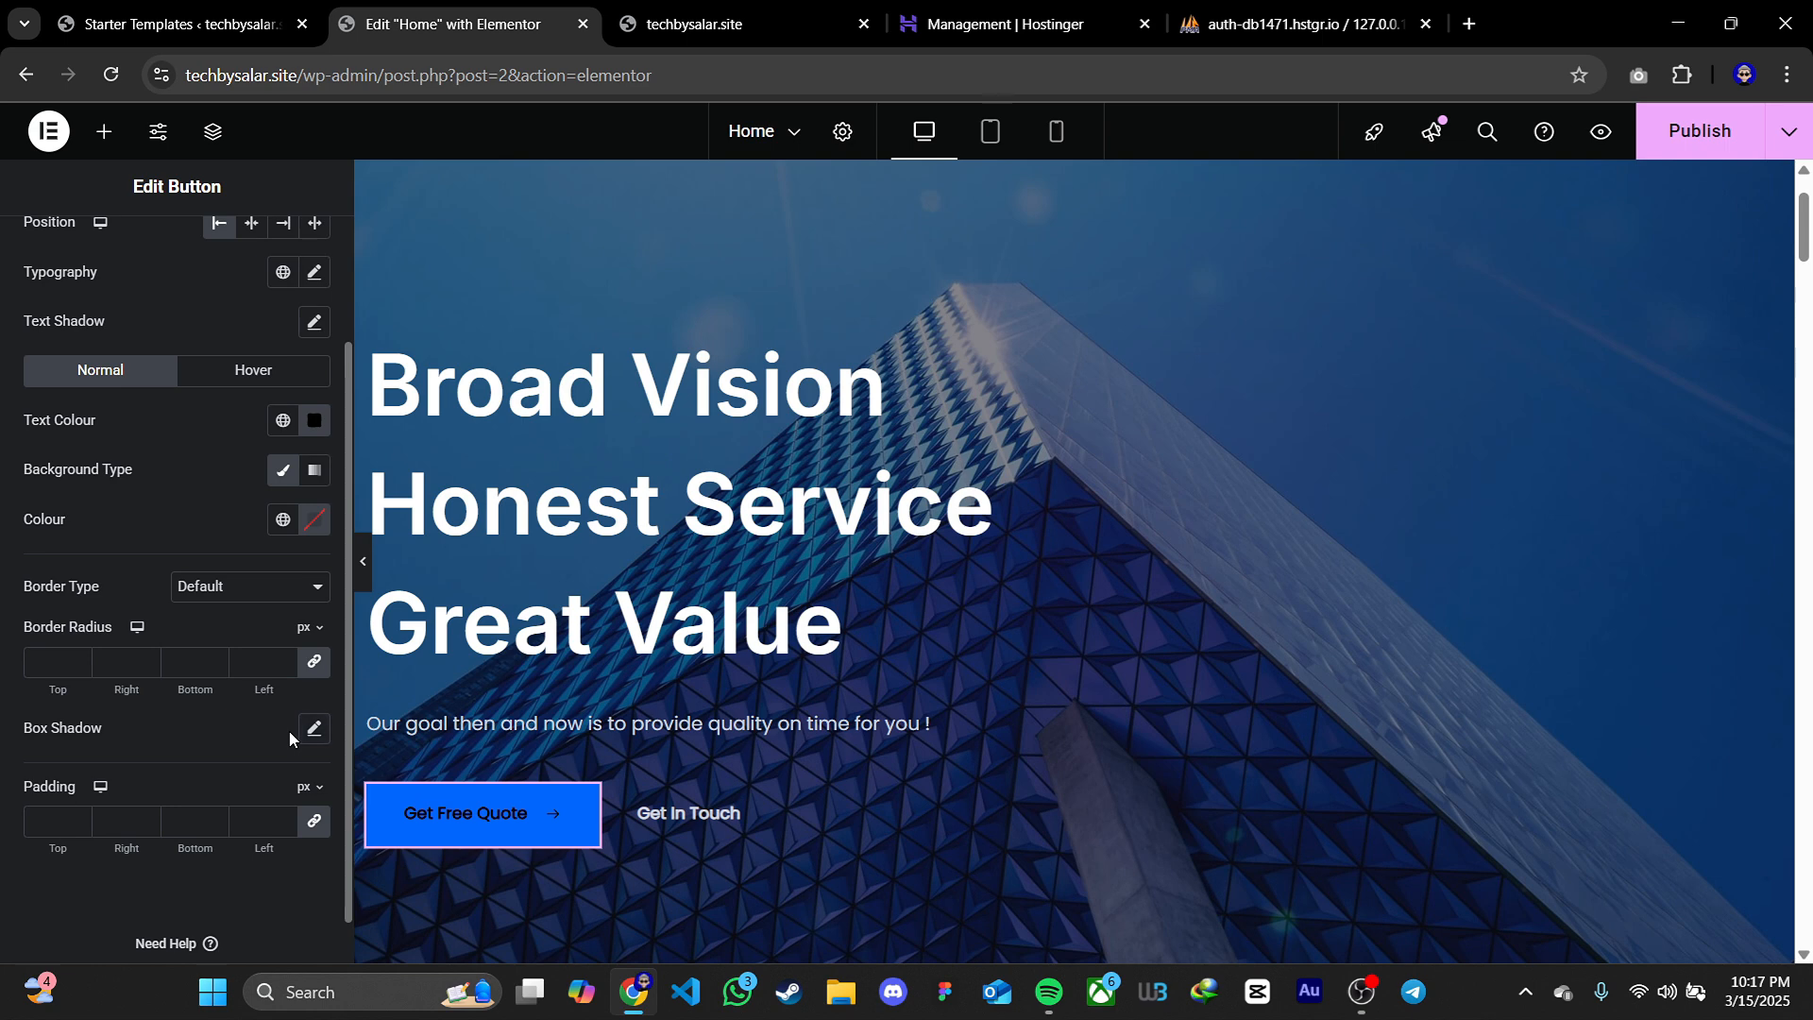
Set the Get Free Quote button's normal text colour to #FFFFFF
click(322, 425)
drag(221, 547, 138, 480)
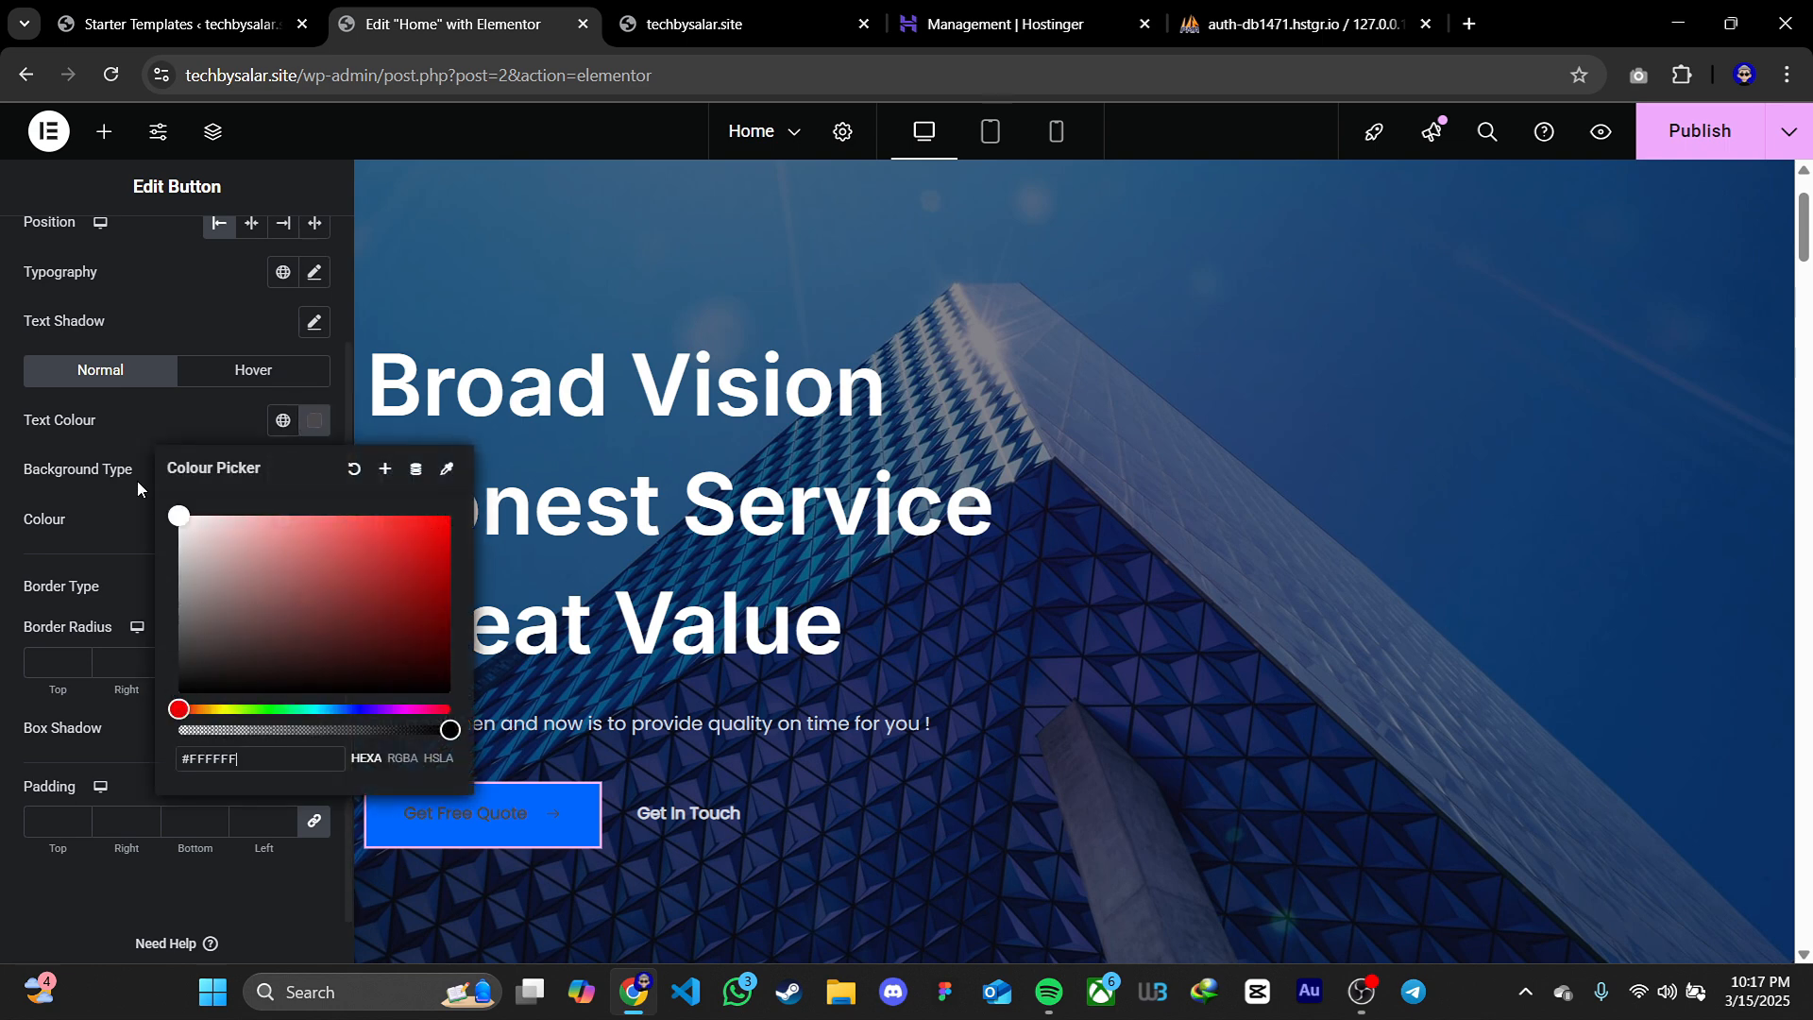
click(123, 457)
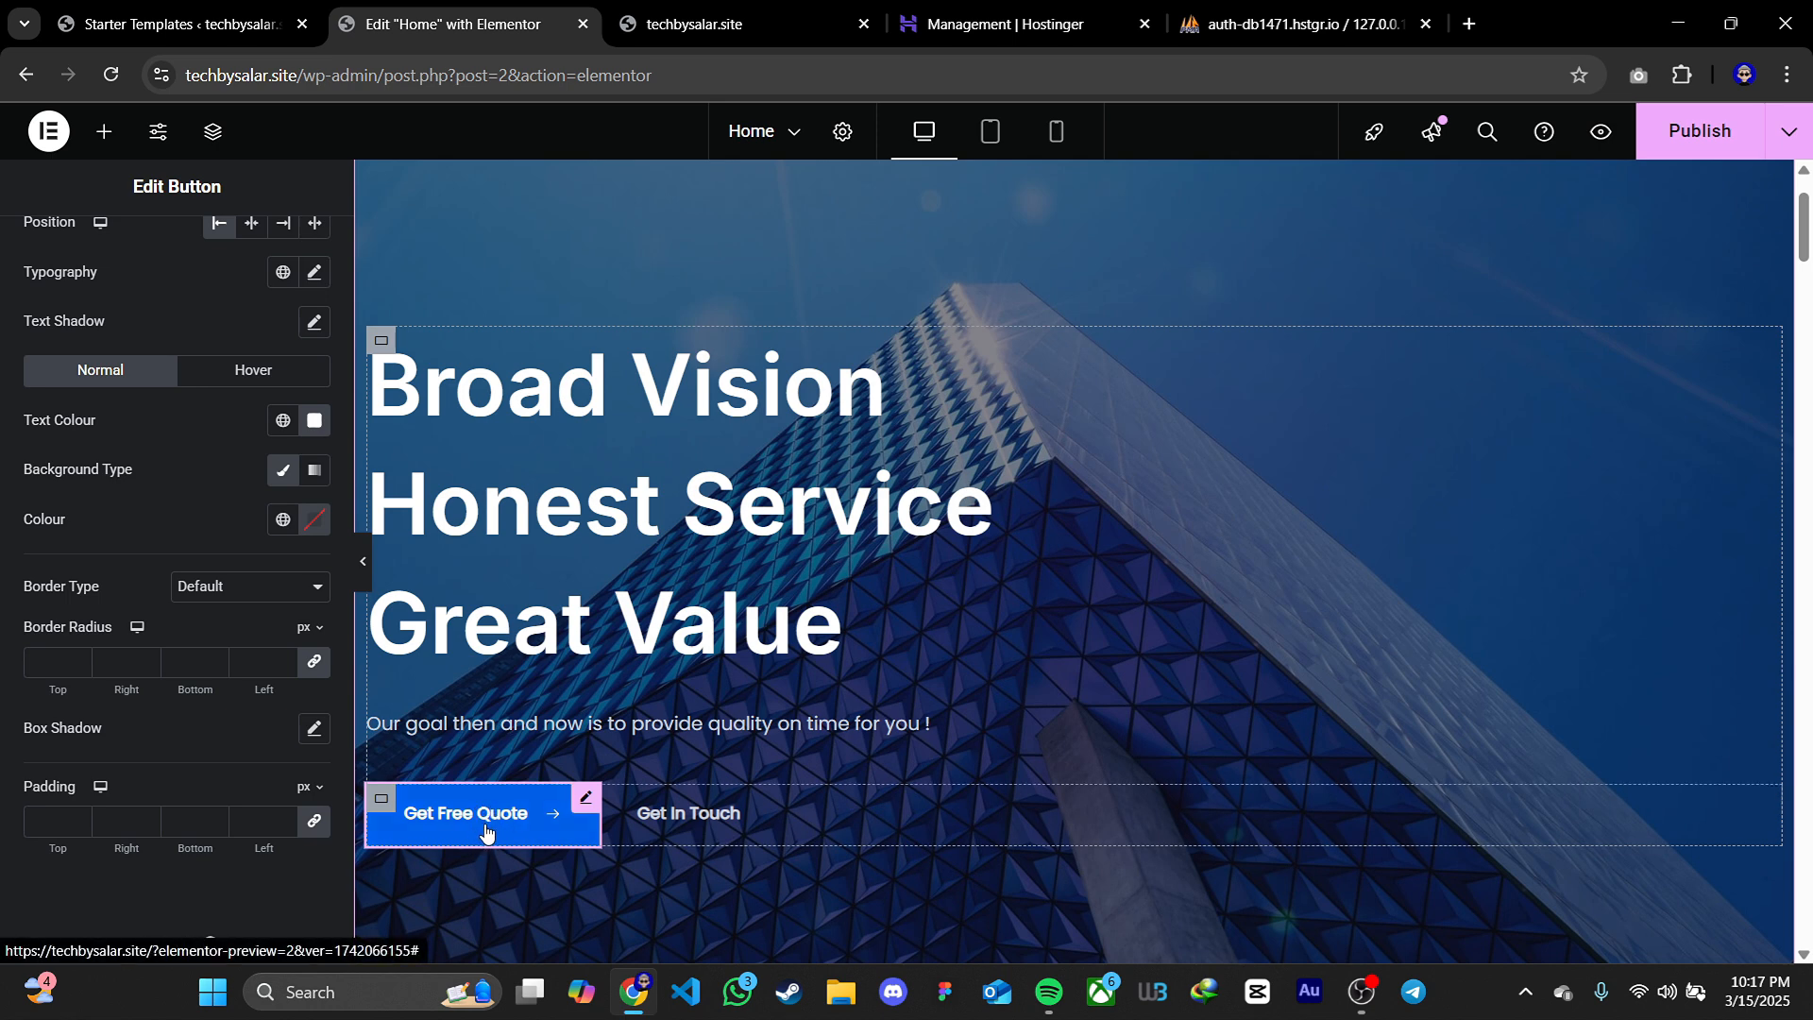
For the Get Free Quote button's hover state, set the text colour to #000000 and the background colour to white
click(237, 373)
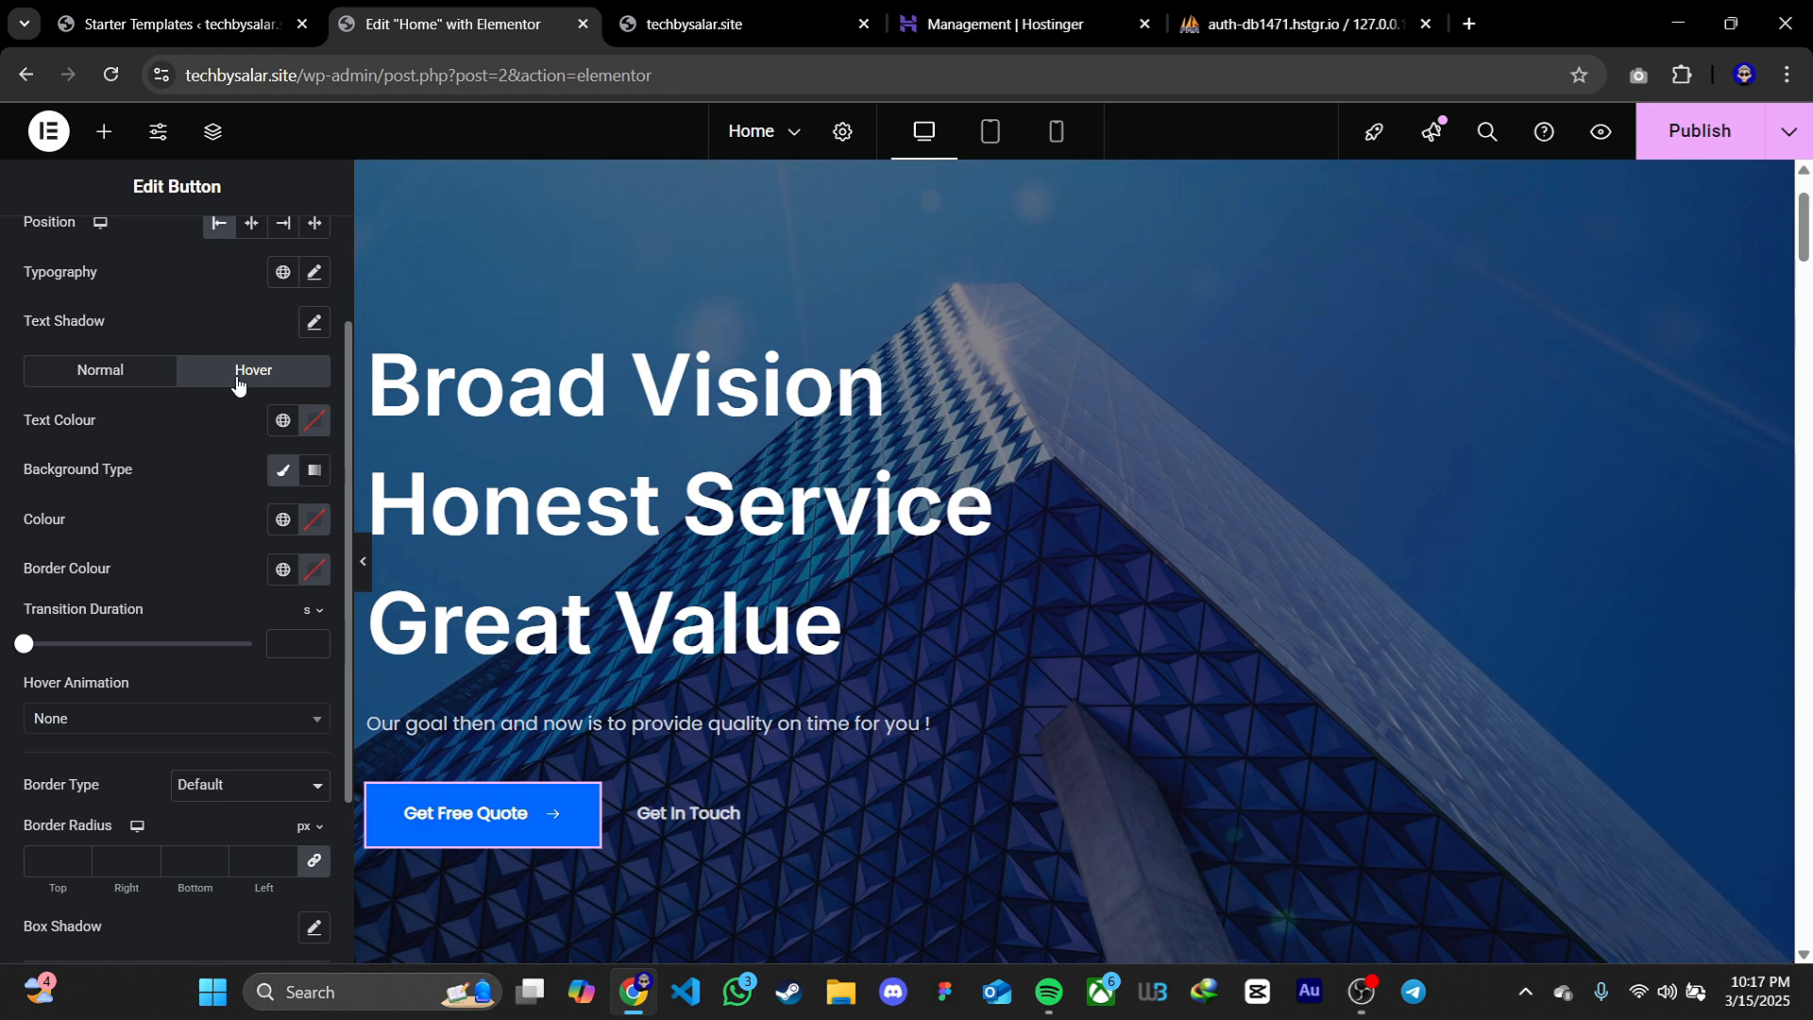
click(315, 421)
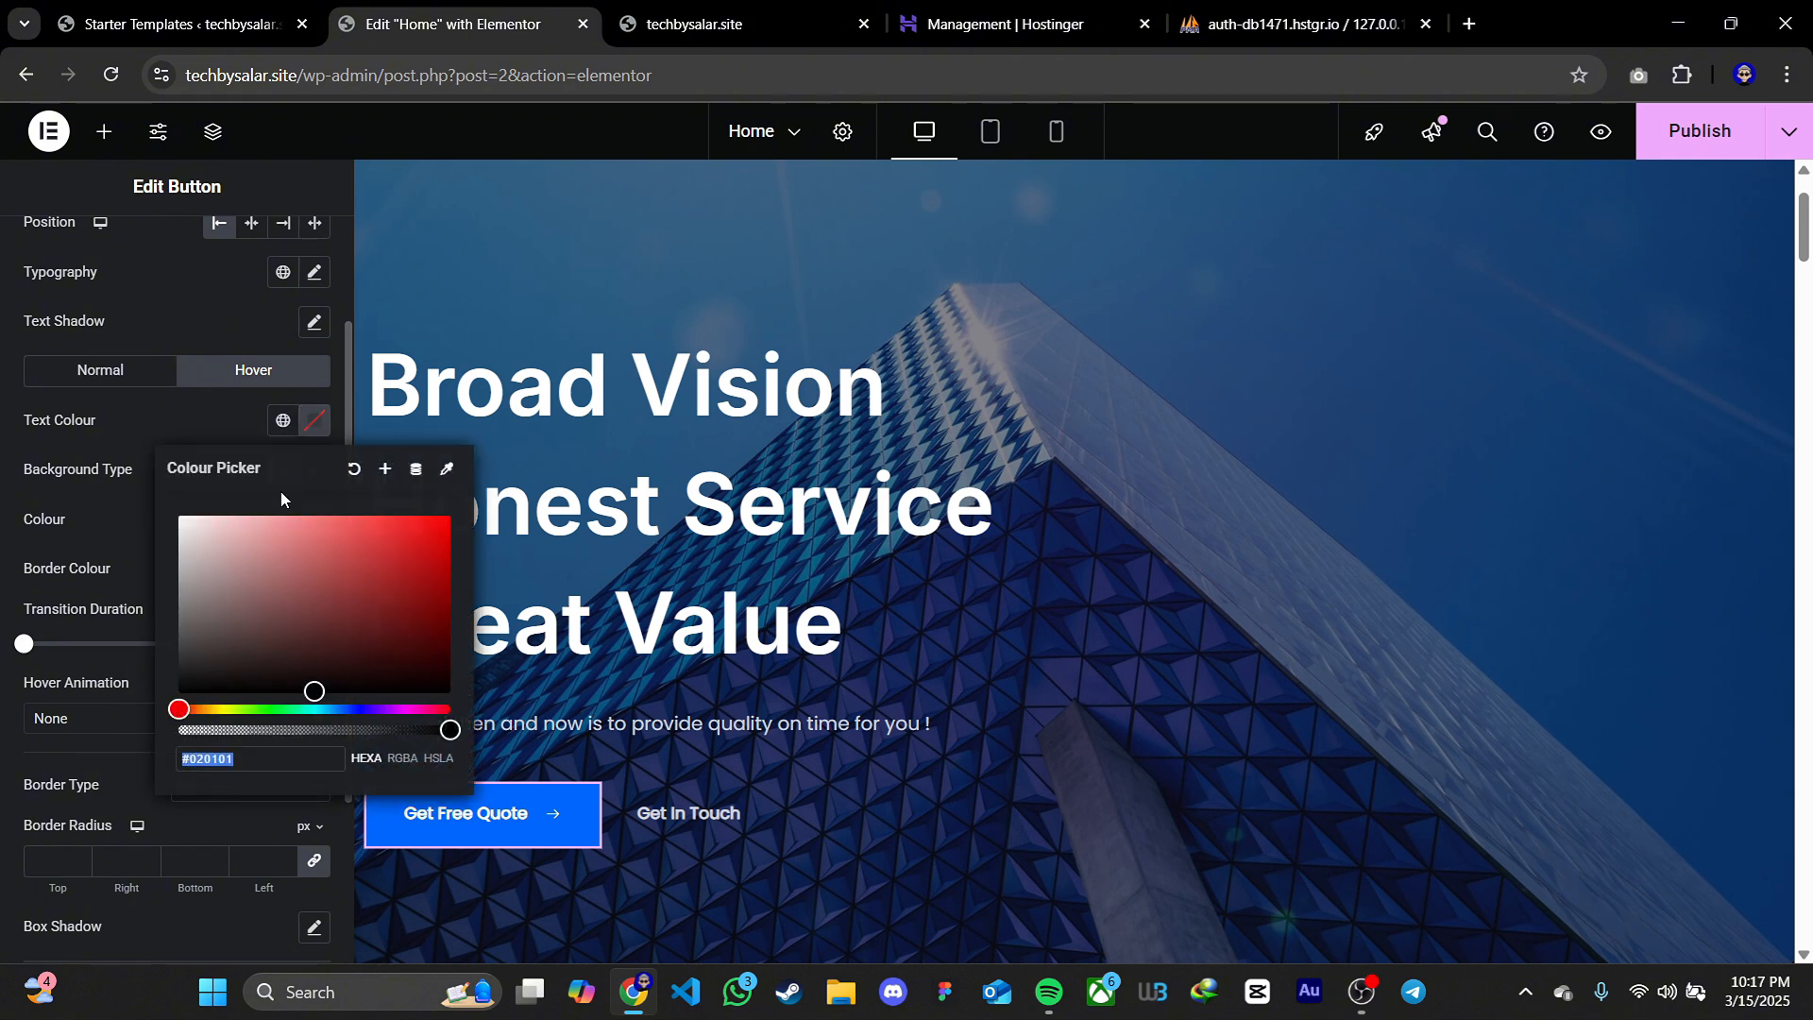
click(181, 694)
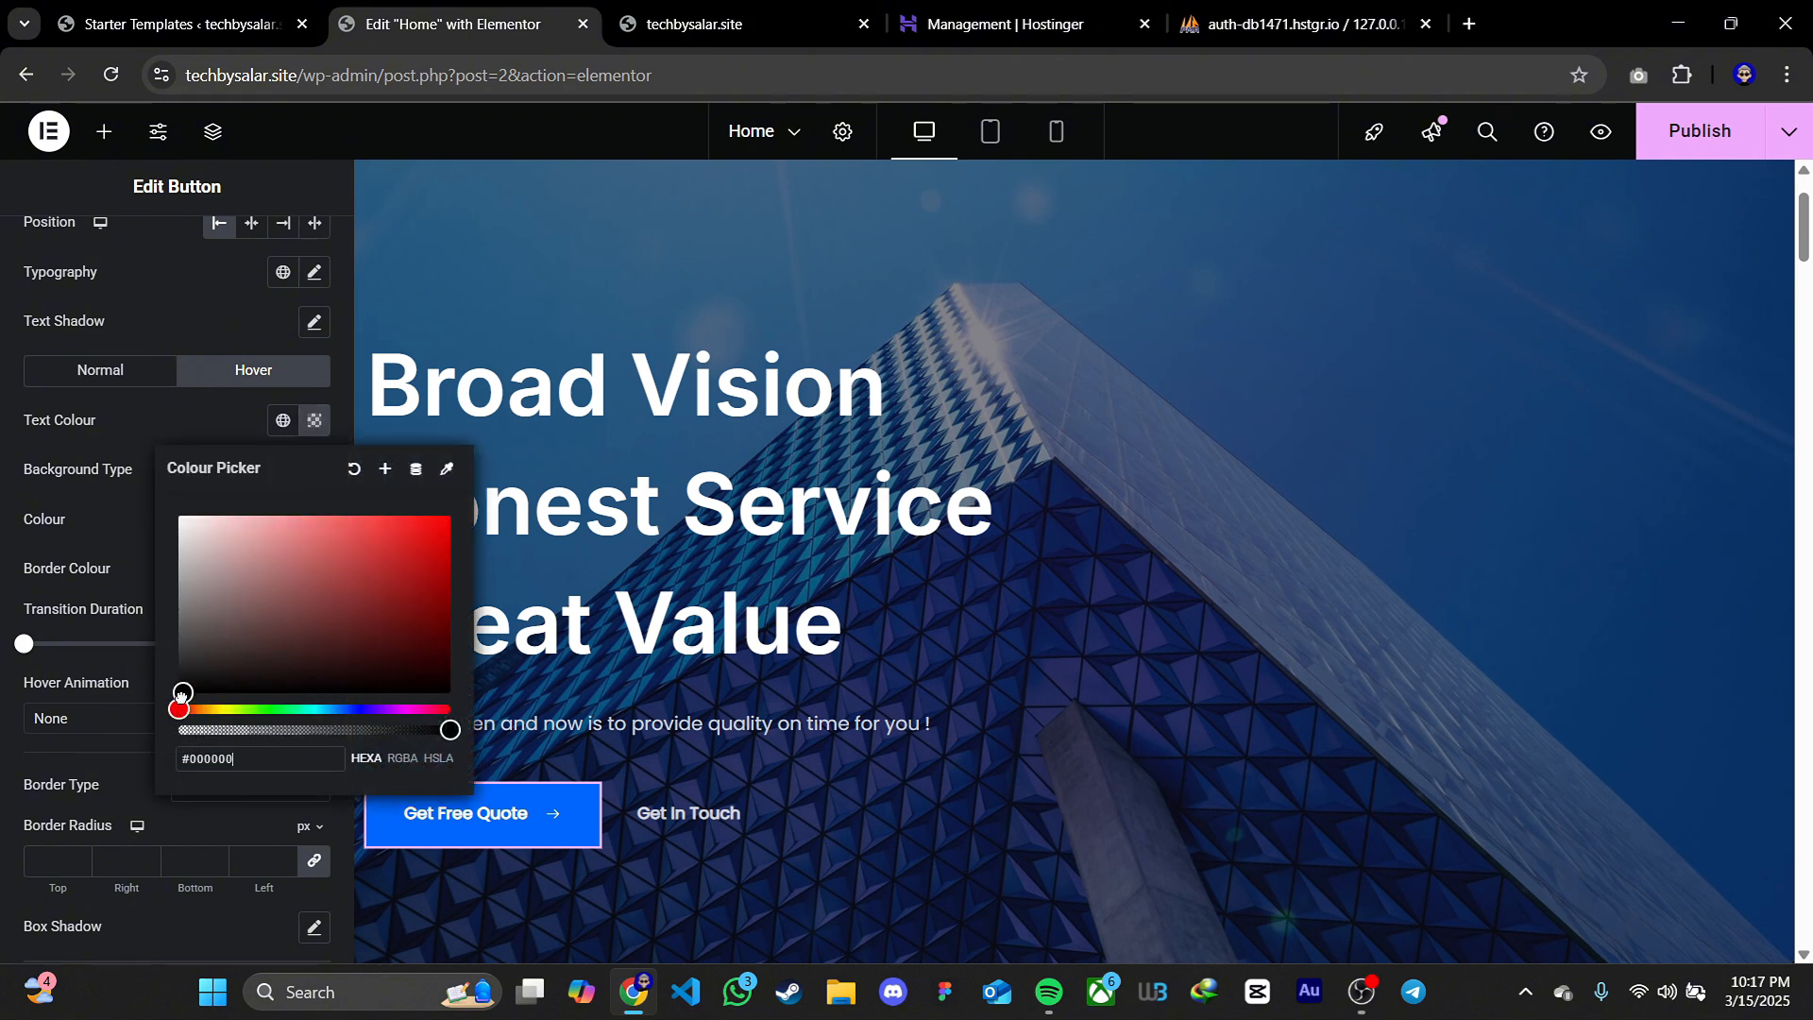
click(112, 597)
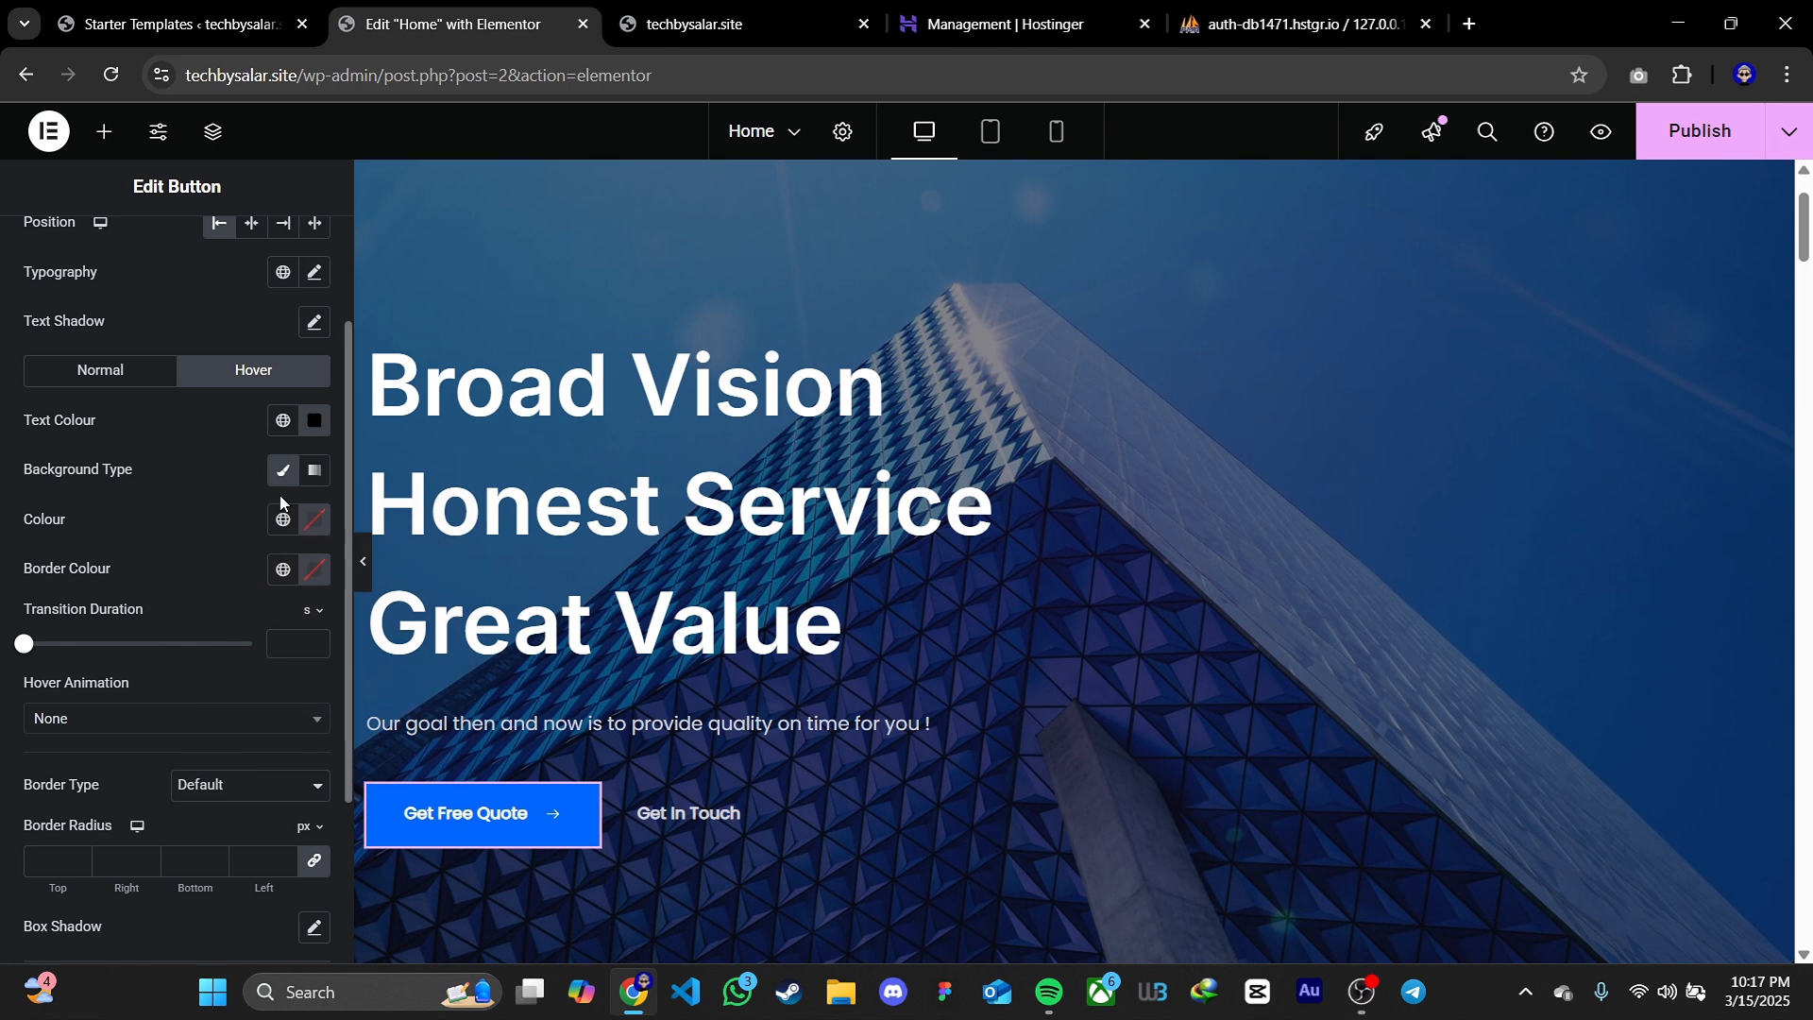
click(315, 526)
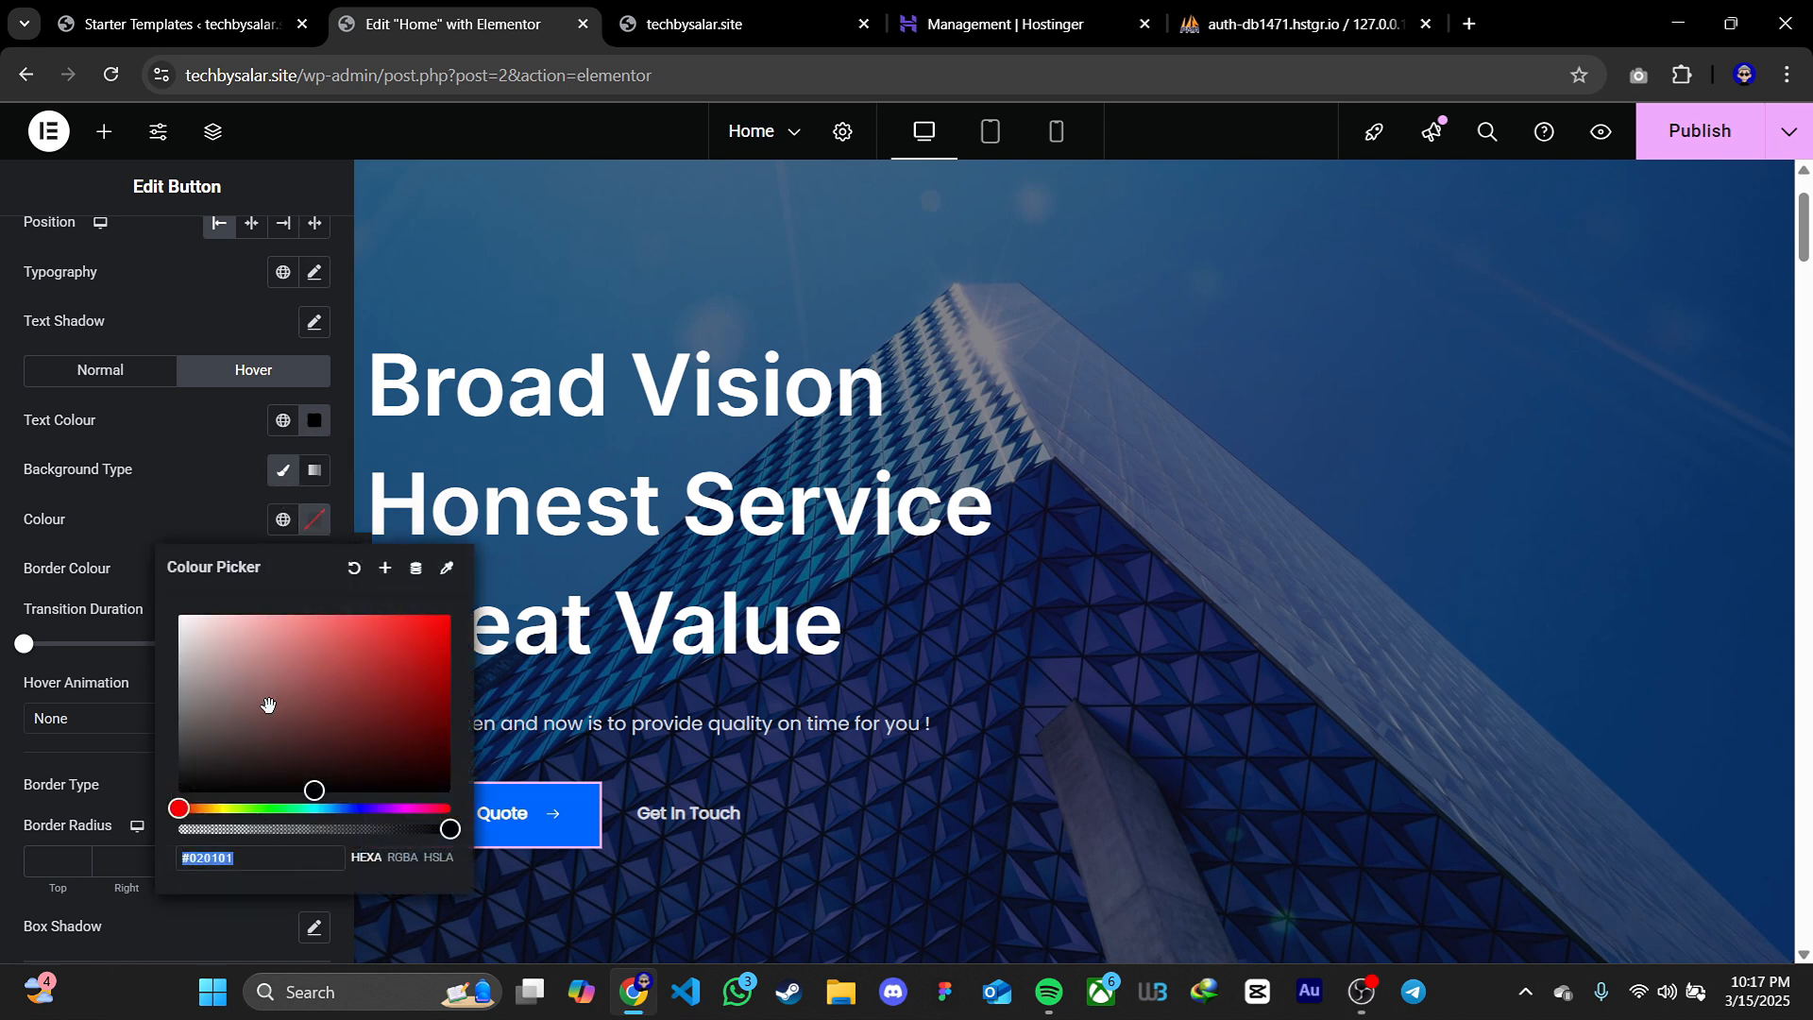
click(138, 558)
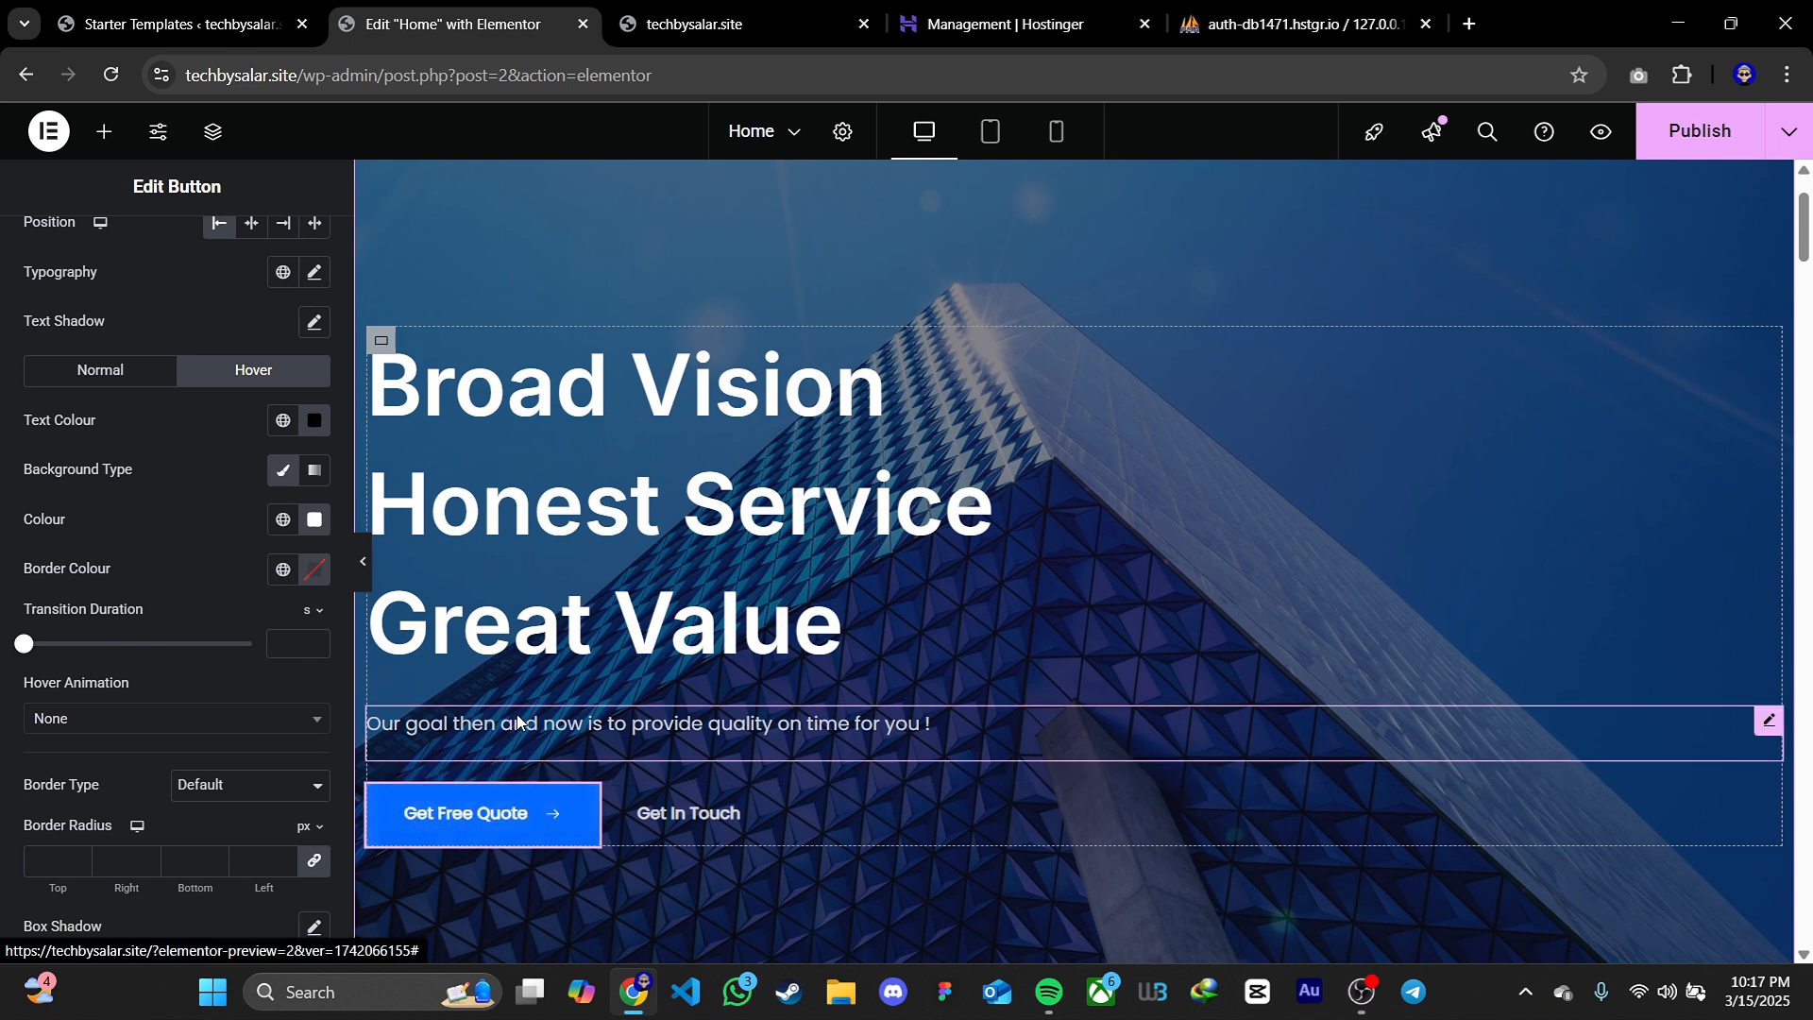
Replace the image in the Welcome To The Concrete Constructions section with our-story-img-1.jpg from the media library and view the page full width
scroll(1065, 646, down, 1)
scroll(1064, 645, down, 10)
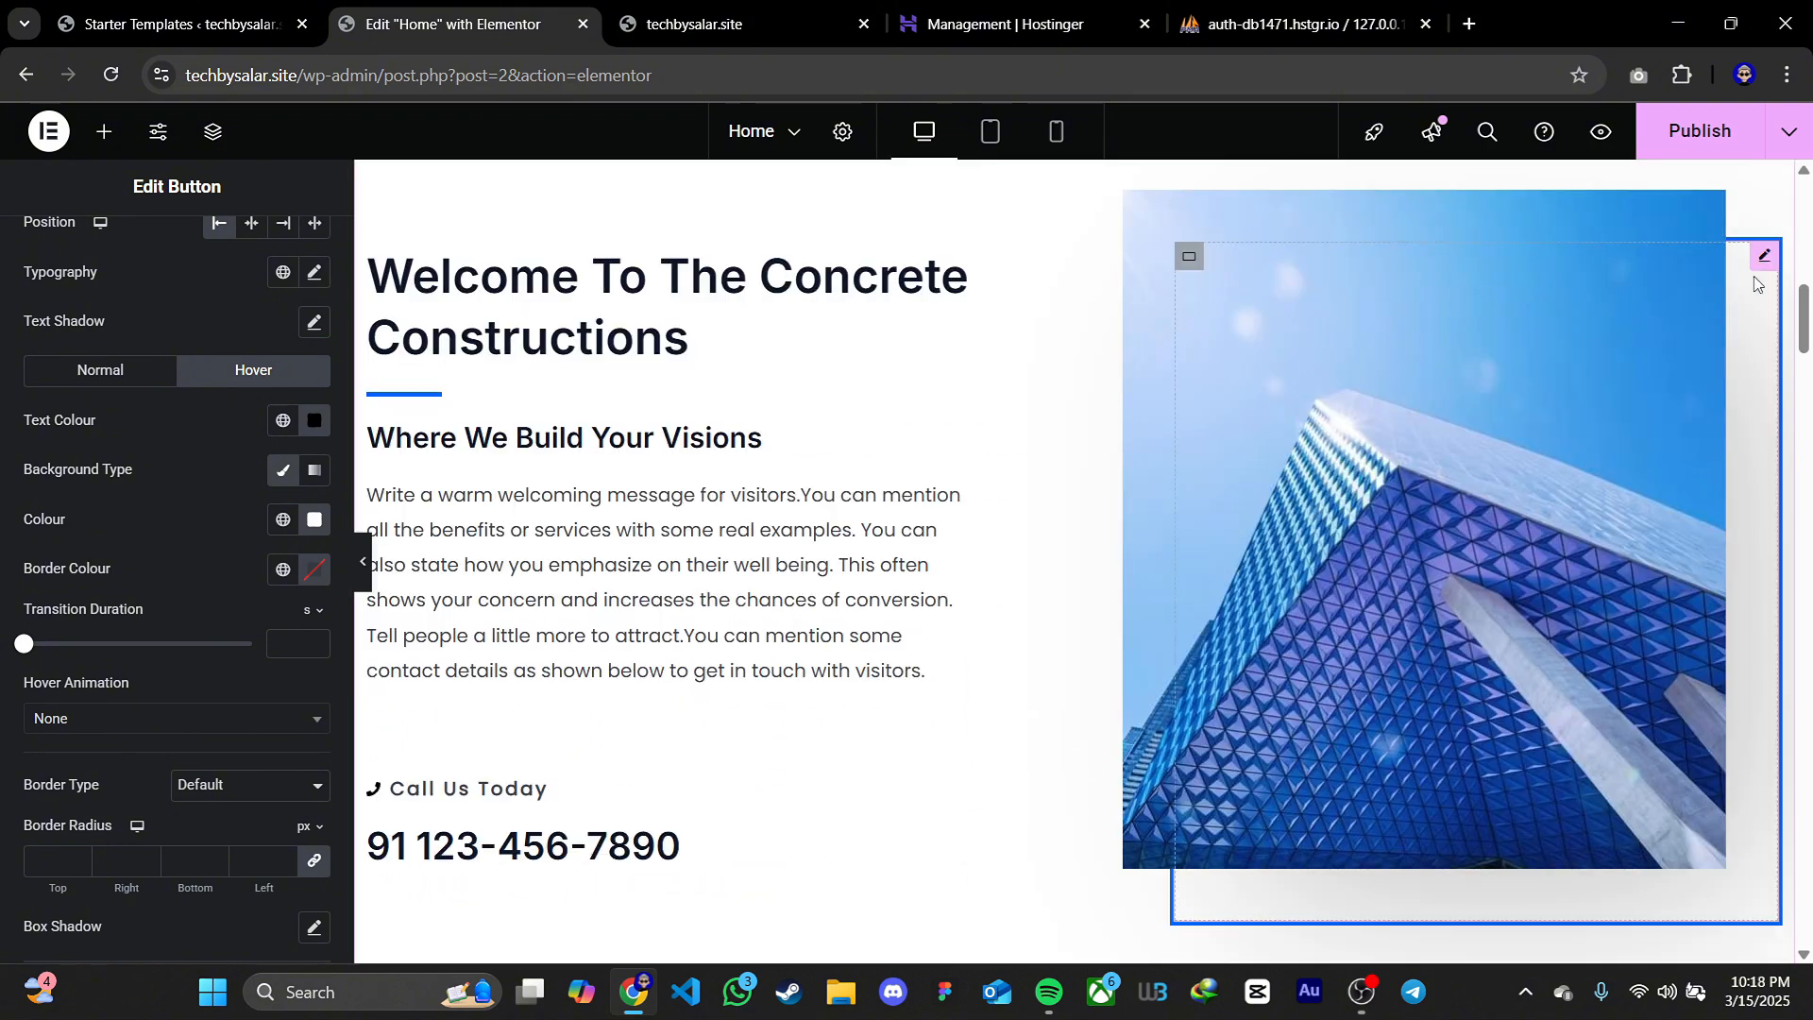
click(1763, 257)
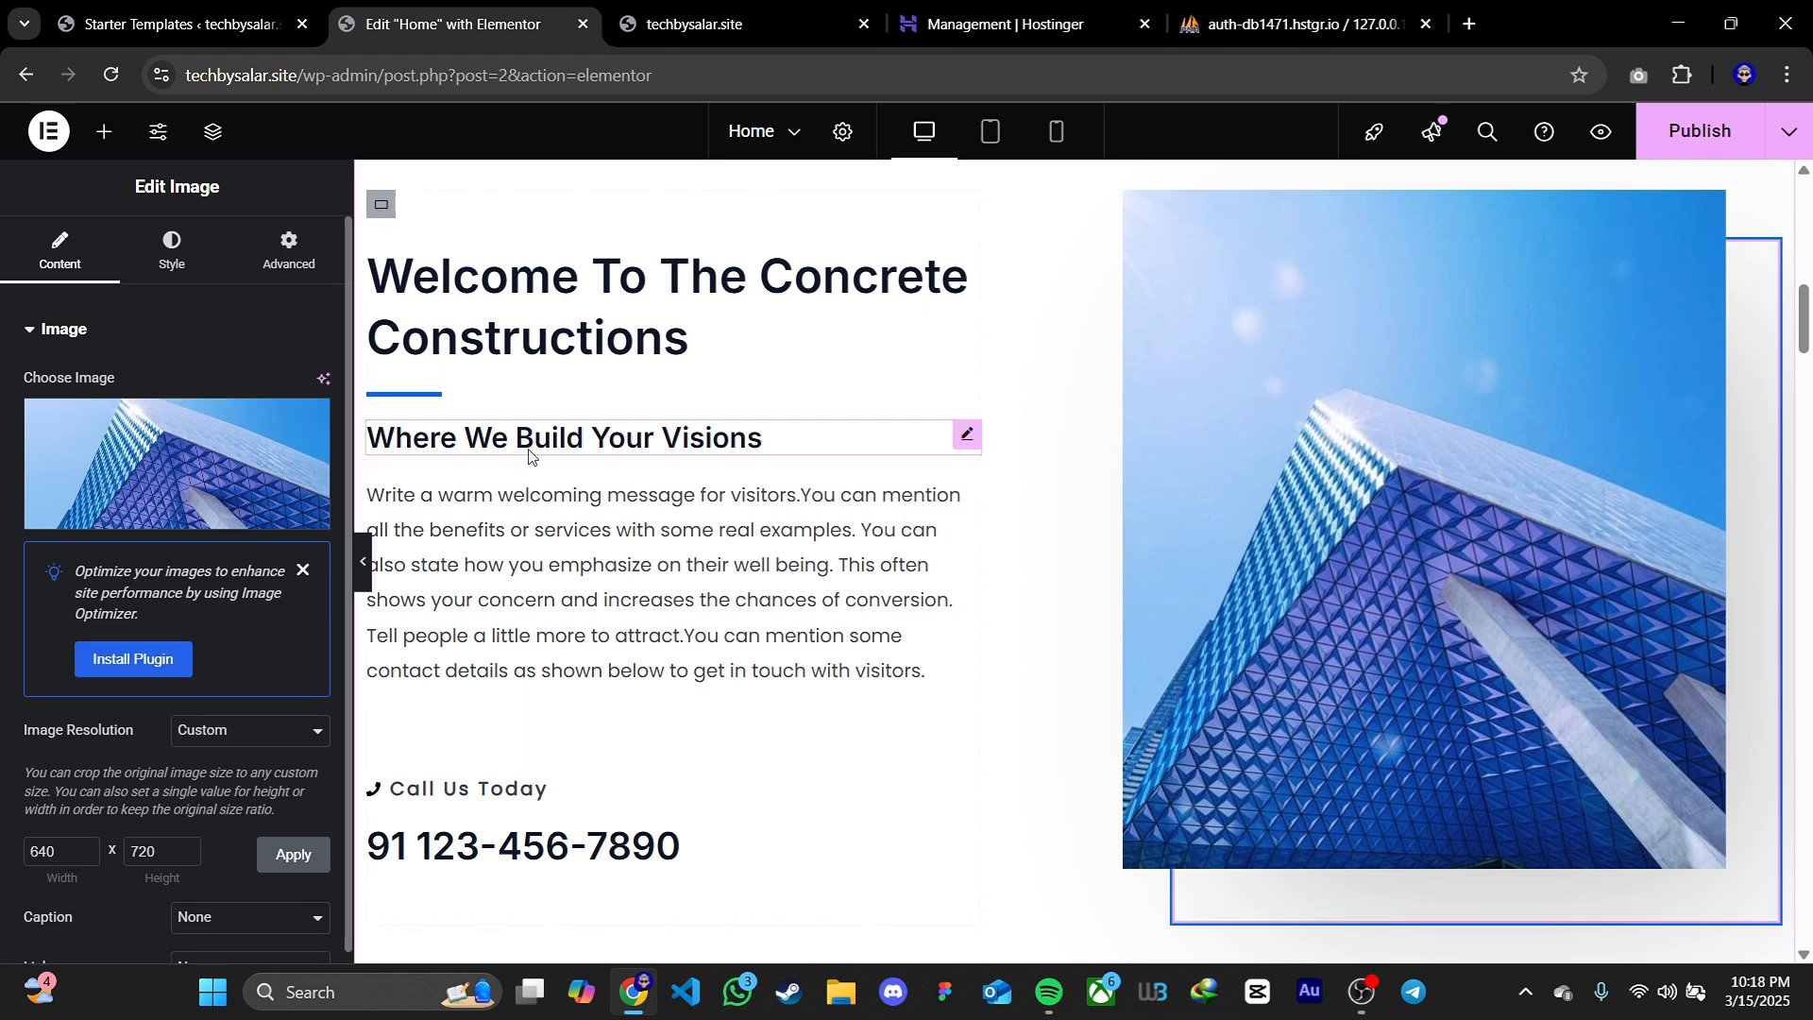
click(165, 449)
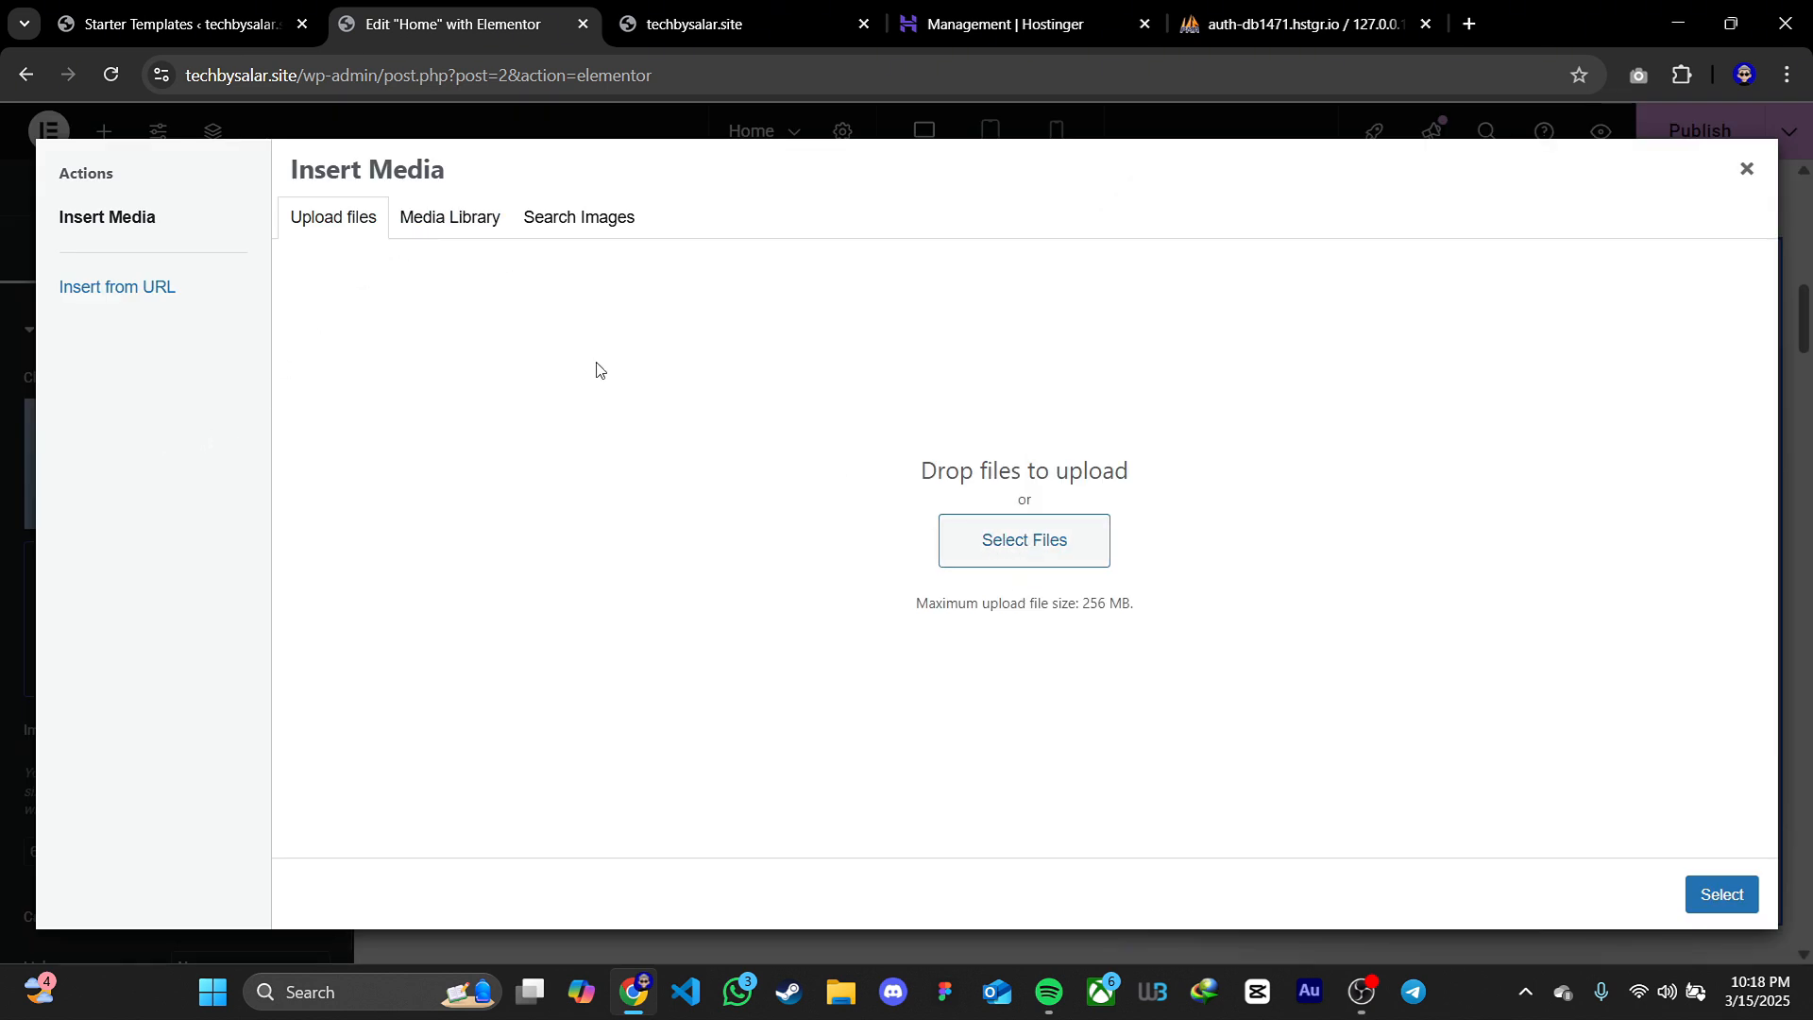
click(434, 231)
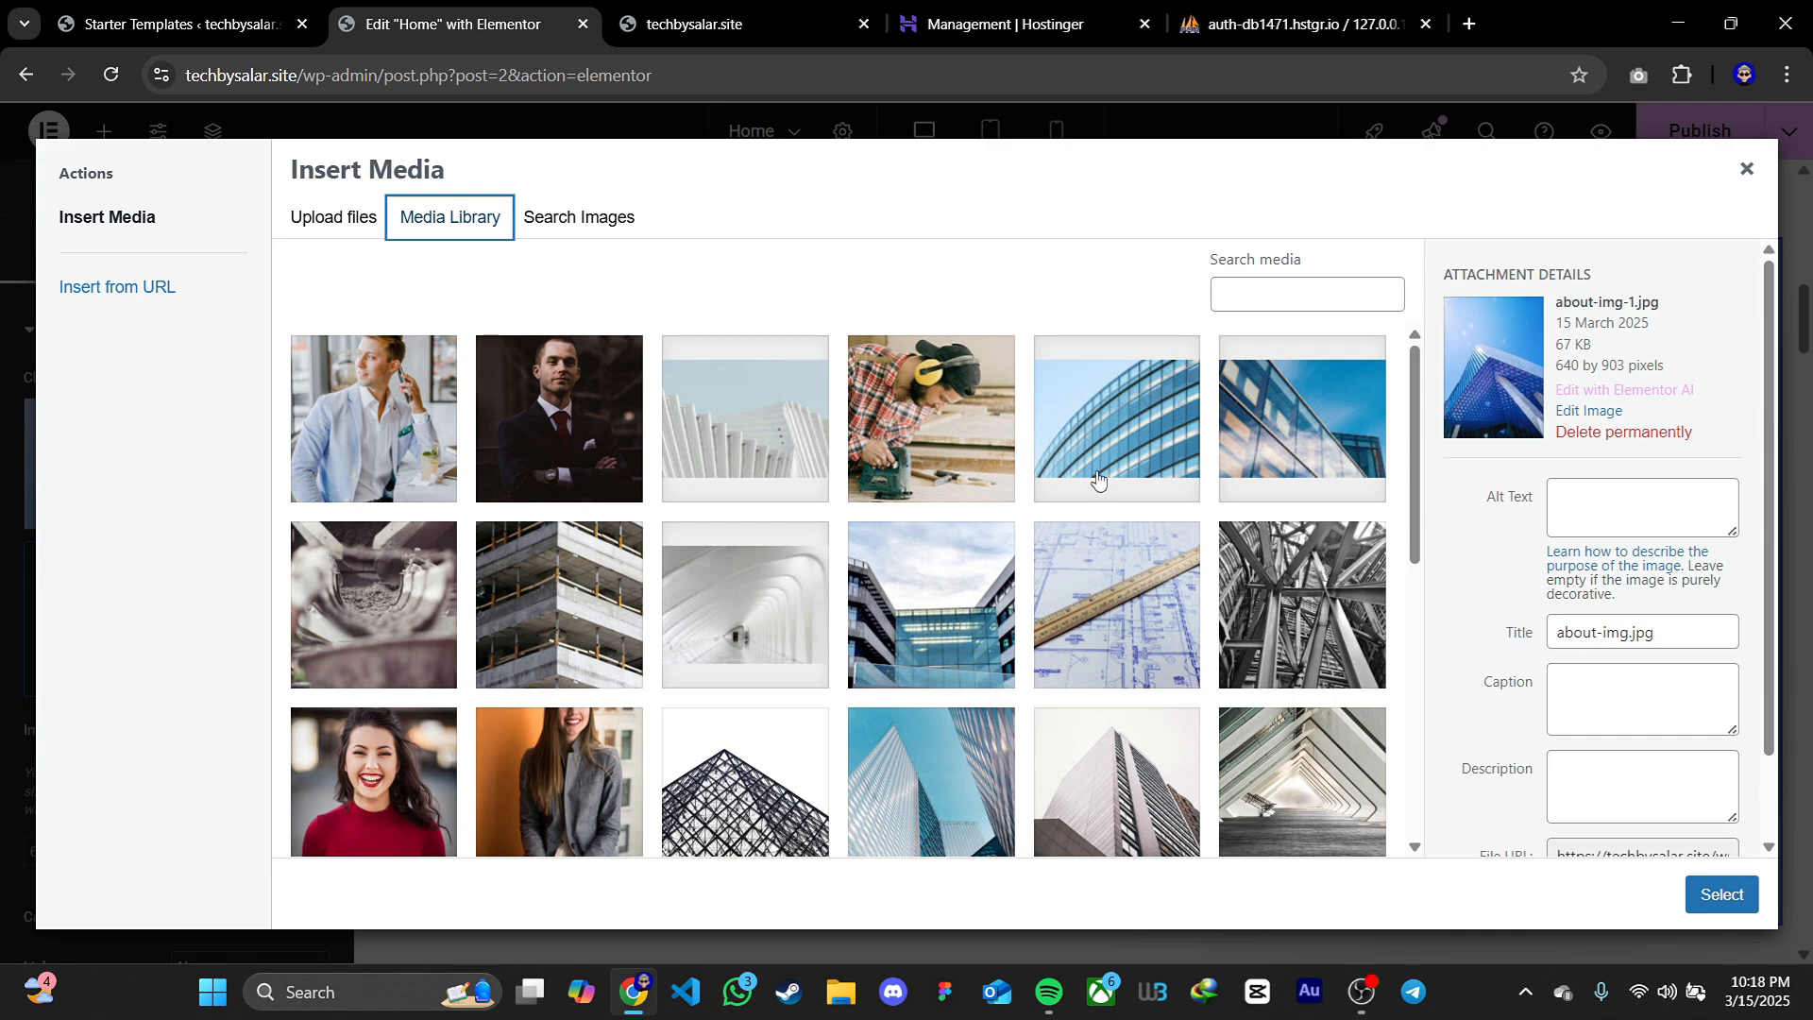
click(1285, 595)
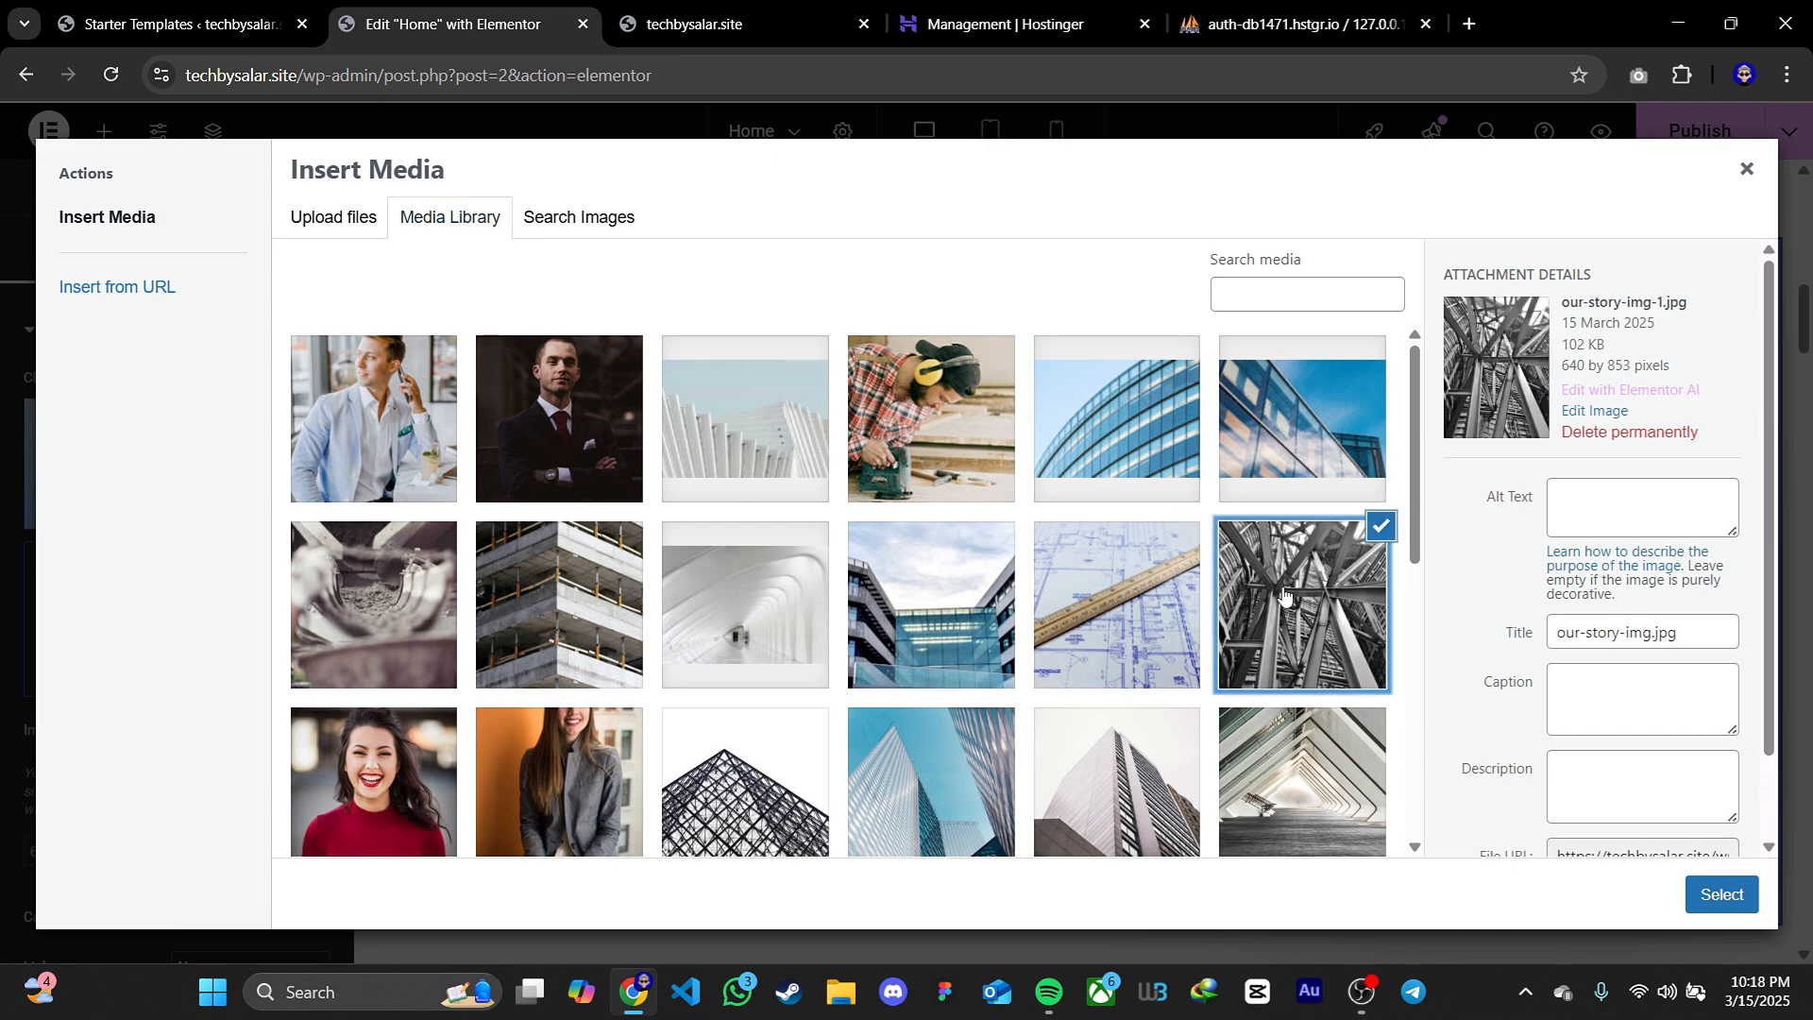
click(1722, 895)
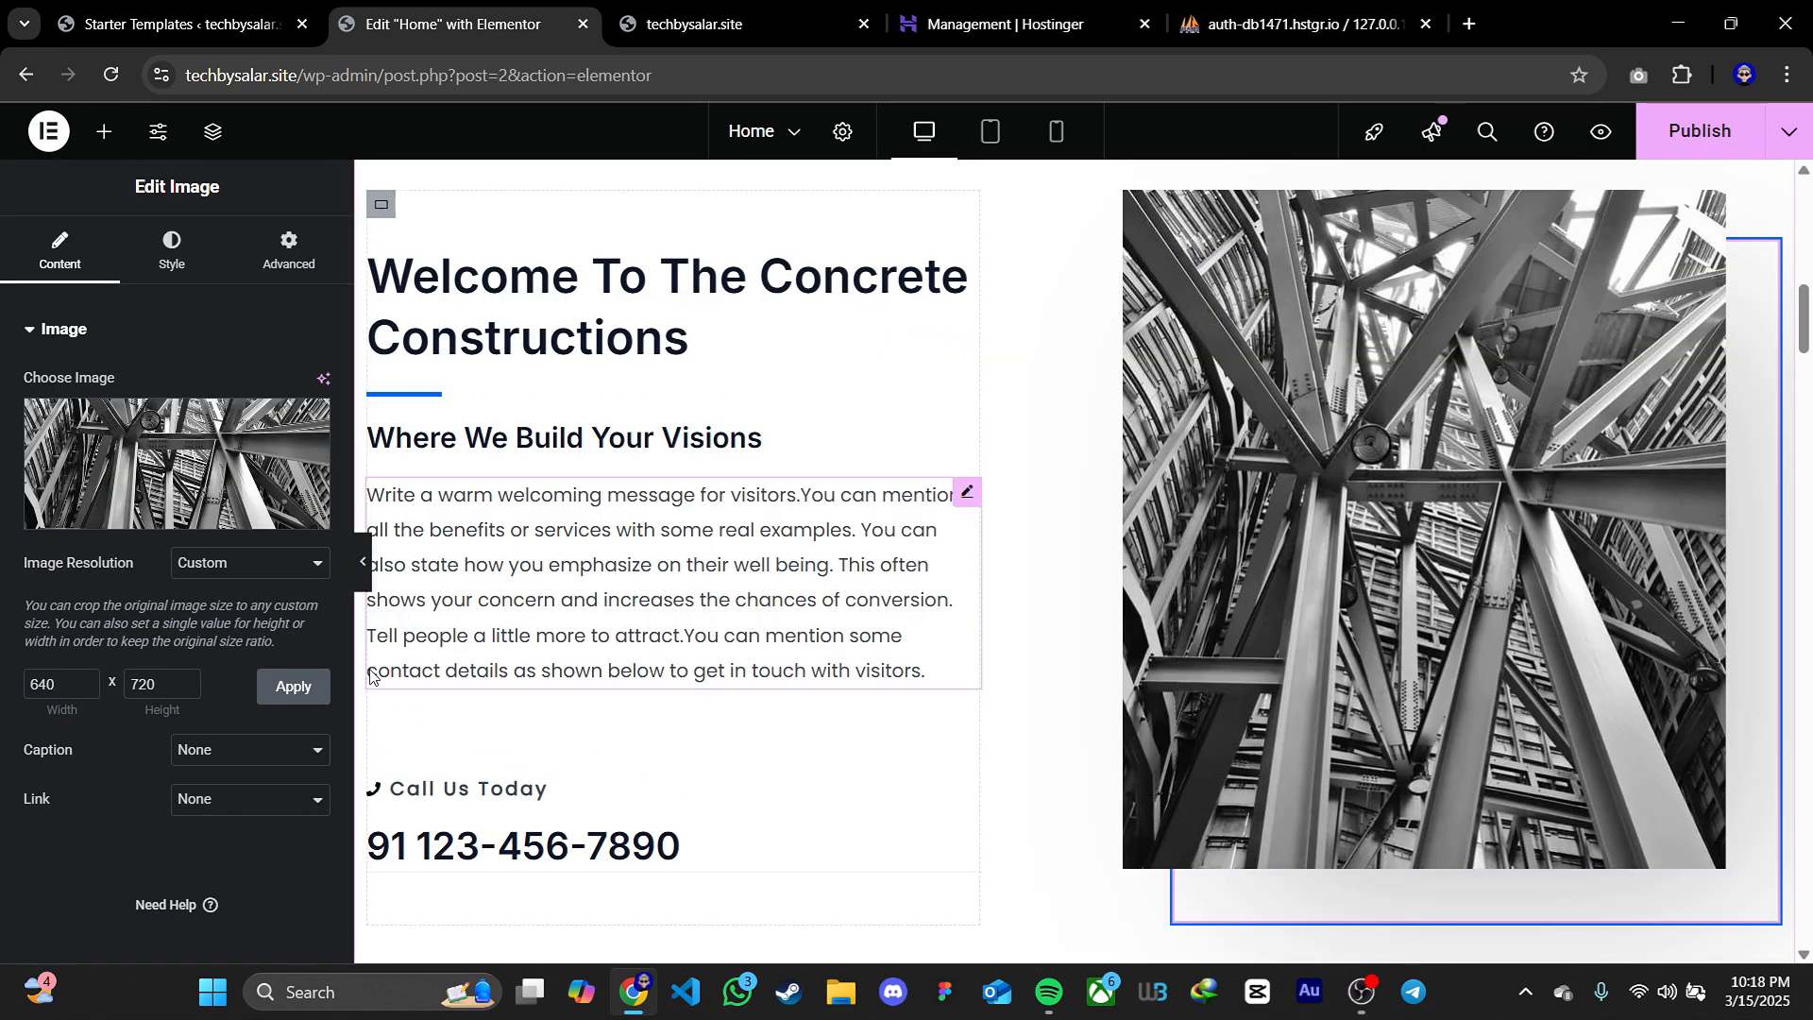
click(362, 561)
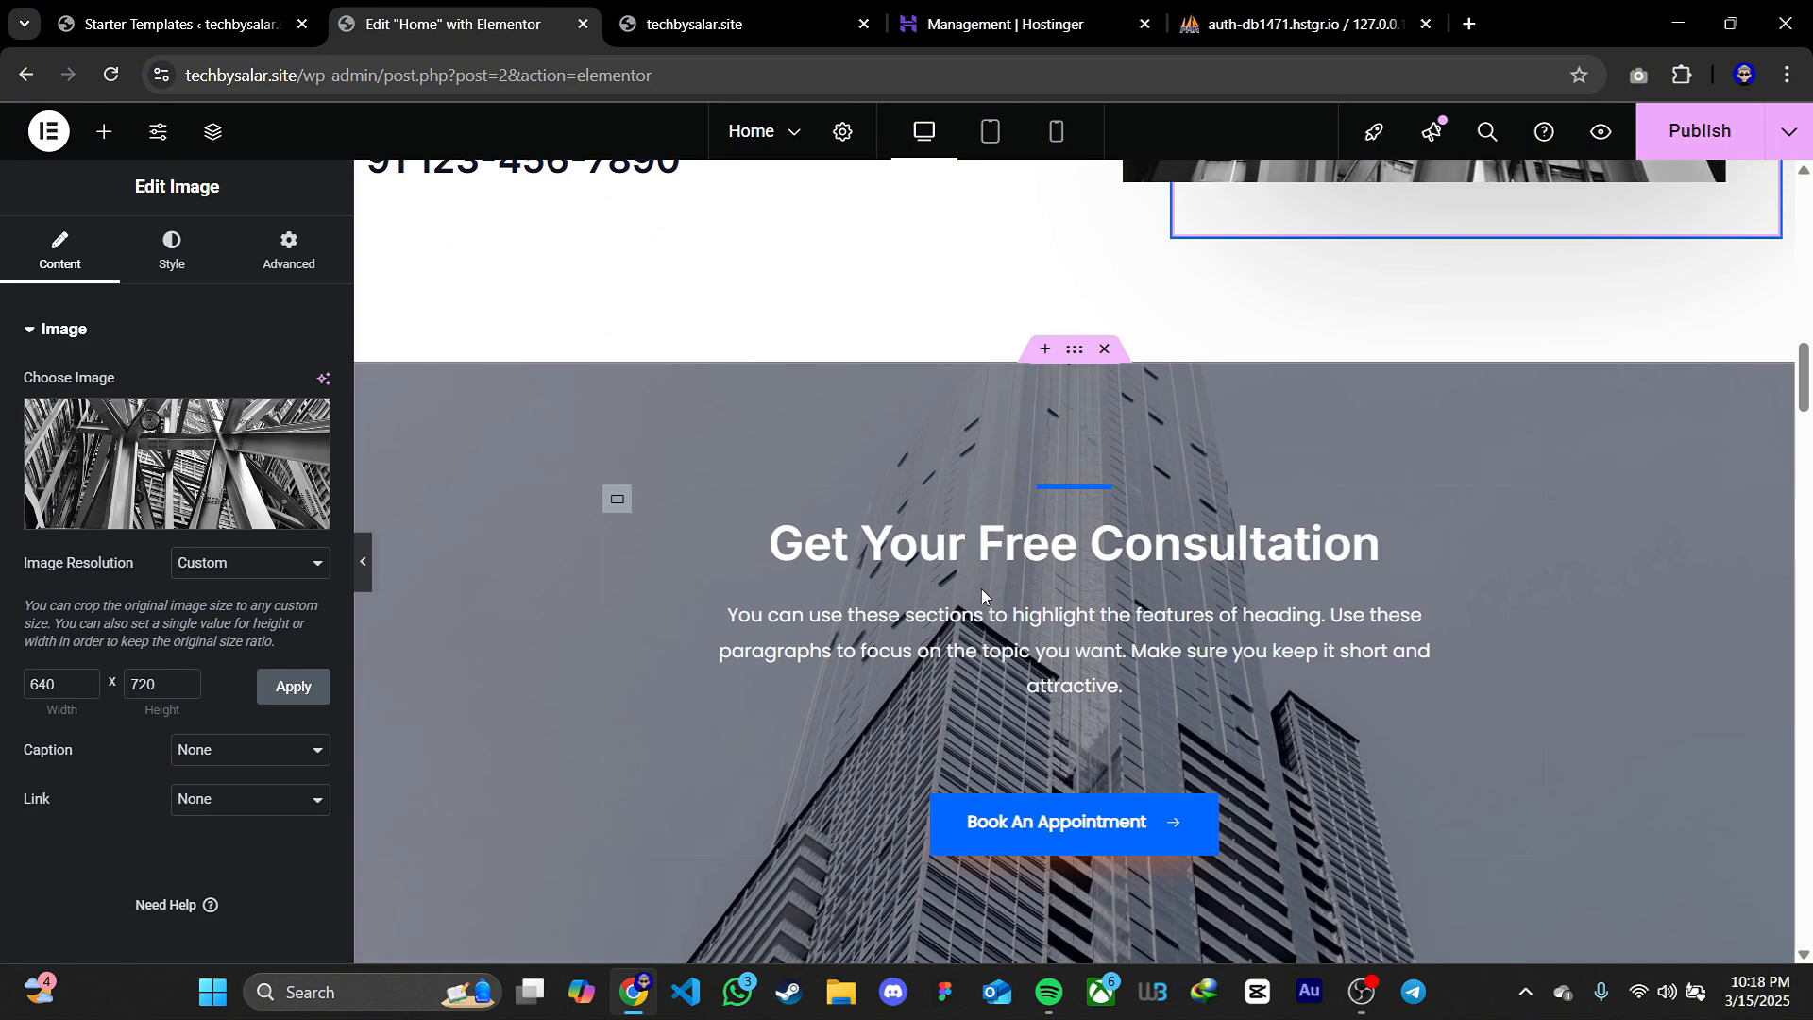
Insert an empty section above What Our Clients Say and open the Starter Templates block library for it
scroll(1449, 513, down, 20)
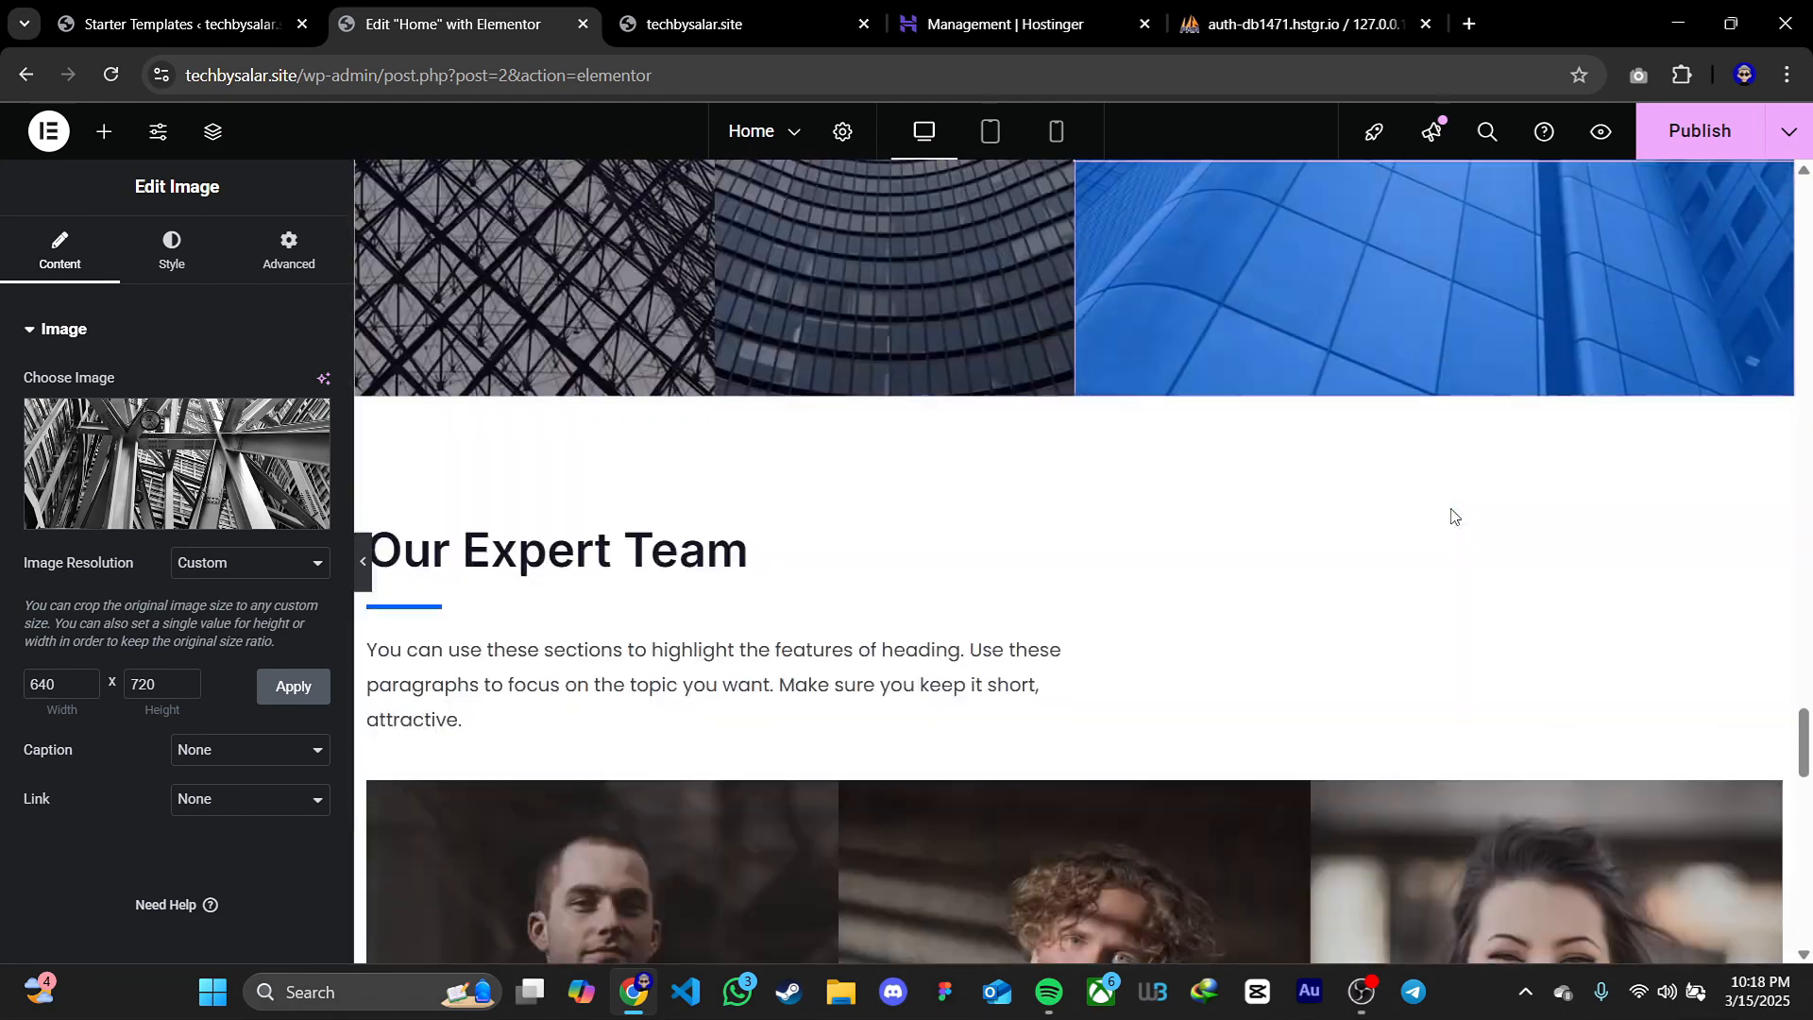
scroll(1451, 516, down, 10)
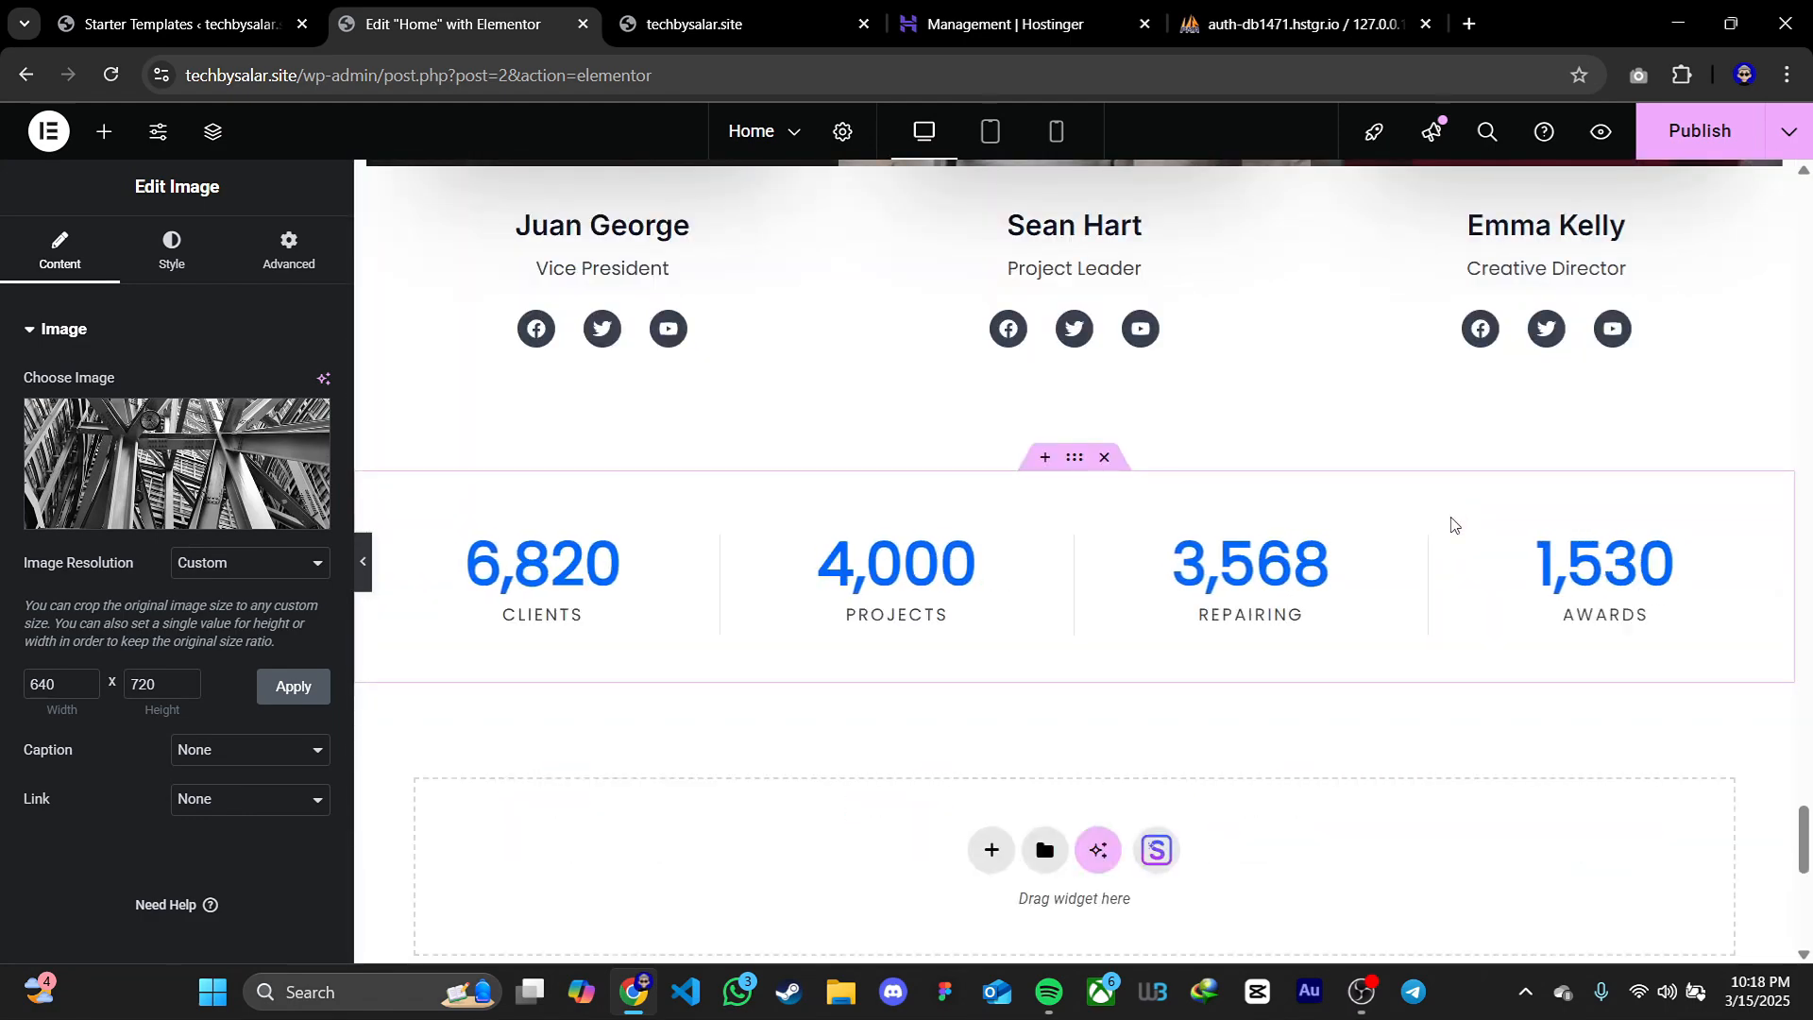
scroll(1451, 525, down, 1)
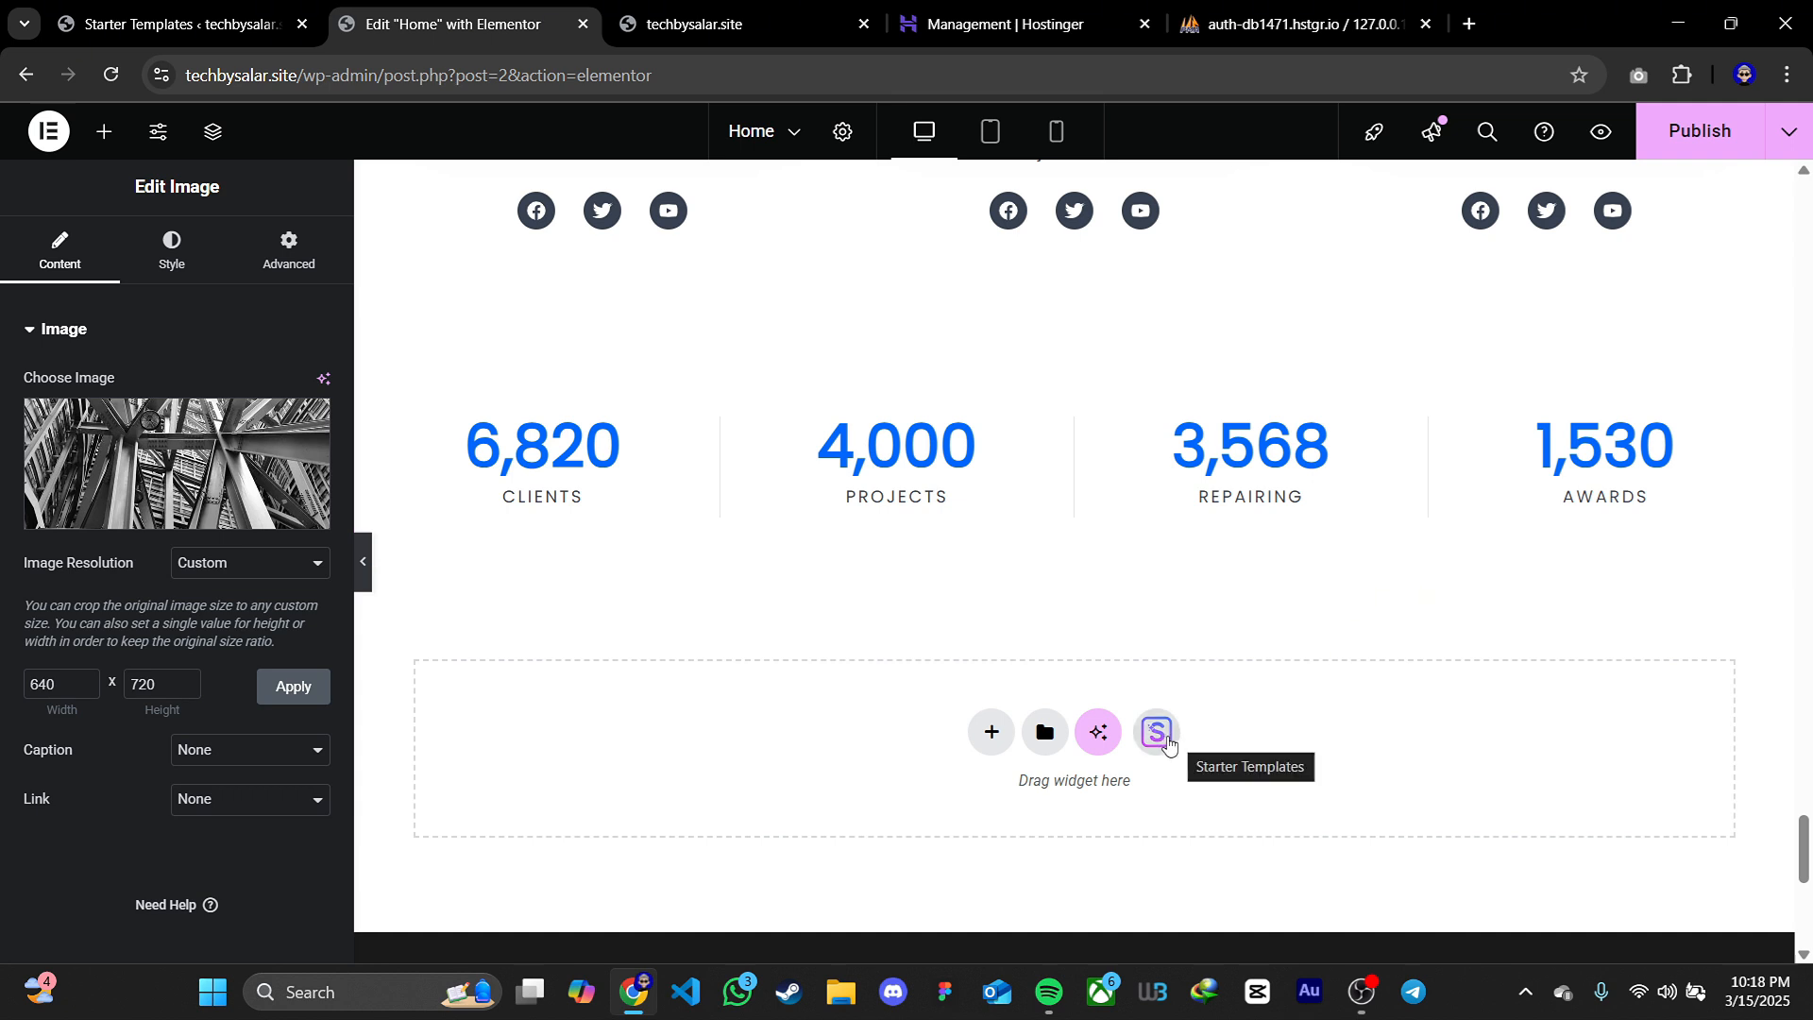
scroll(1044, 552, up, 15)
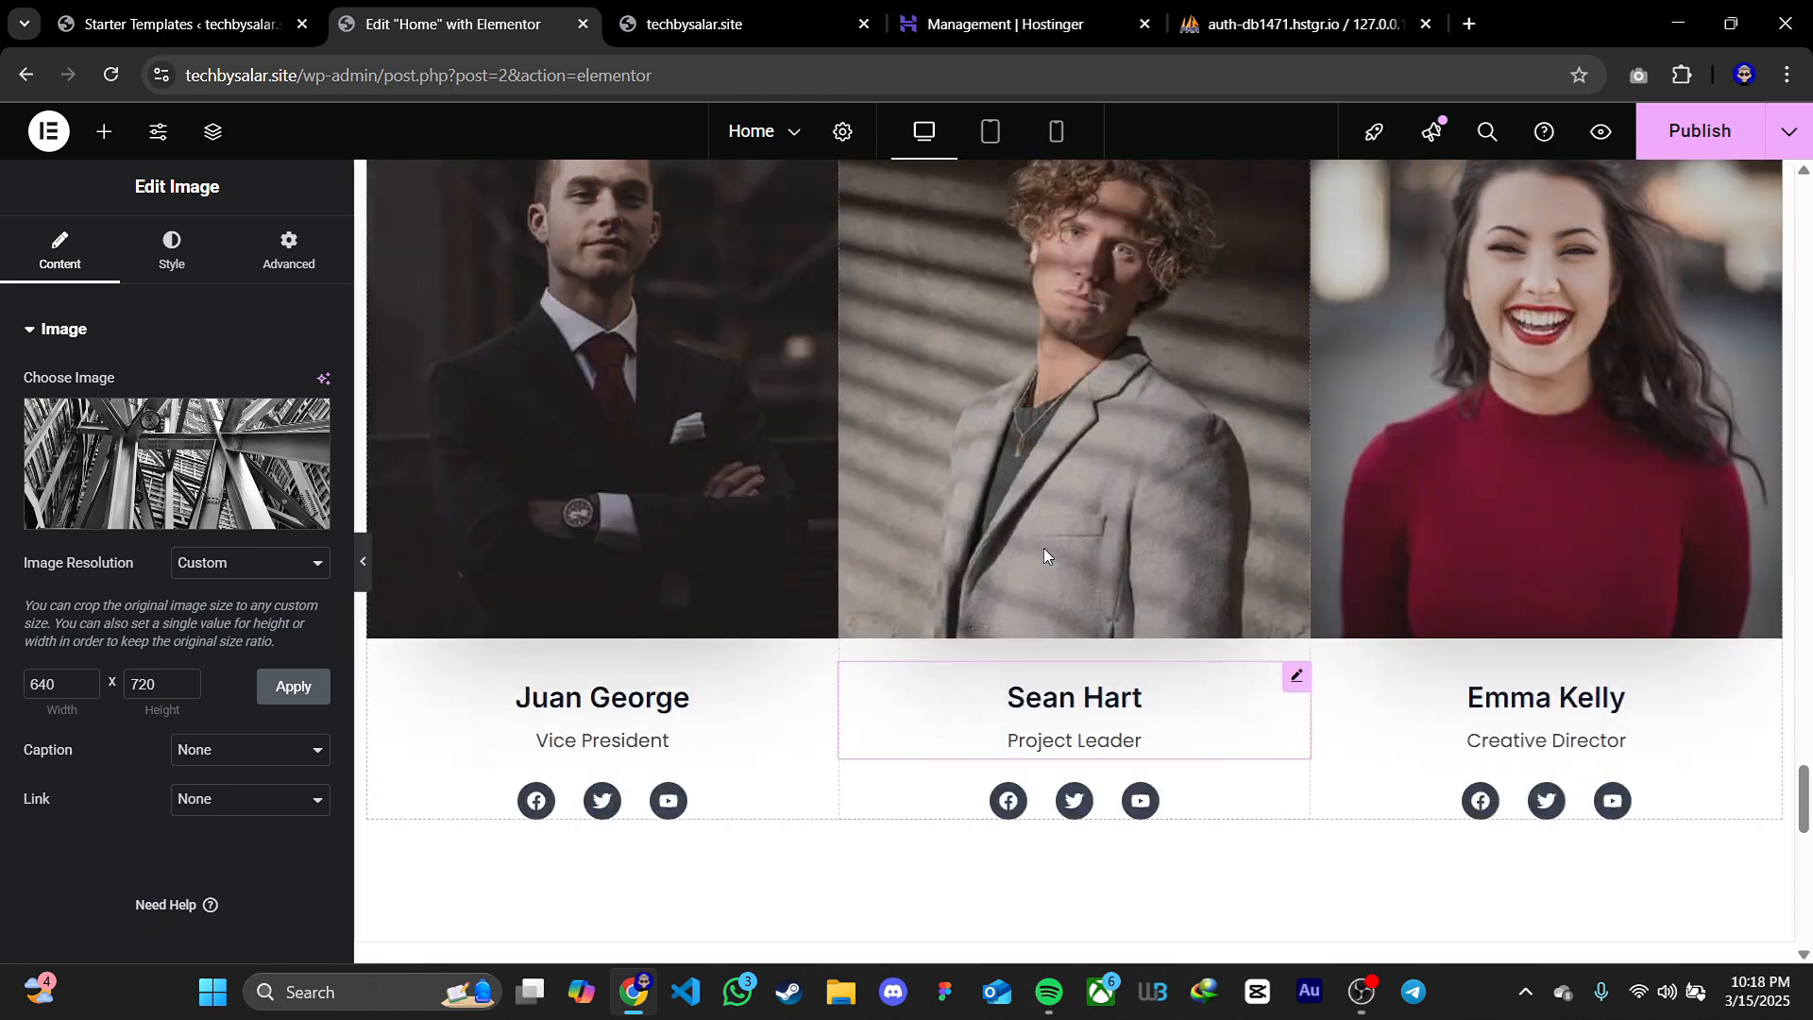
scroll(1044, 555, up, 10)
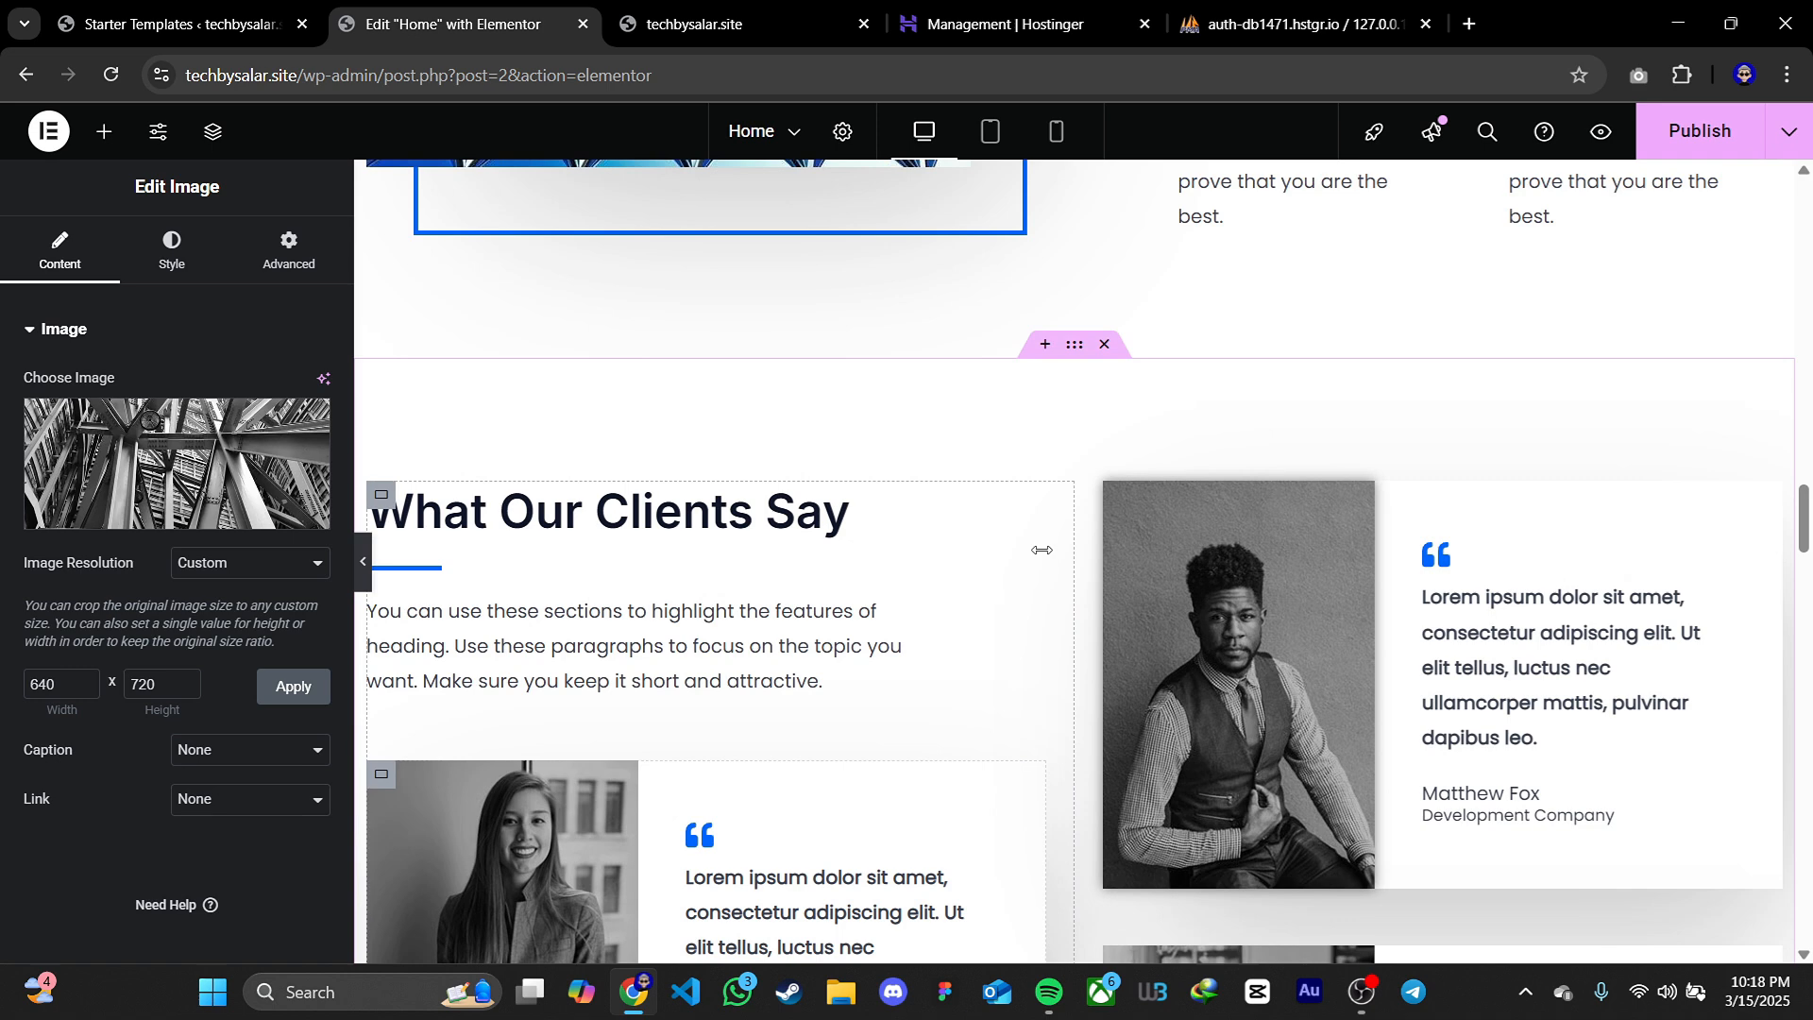
scroll(1041, 549, up, 1)
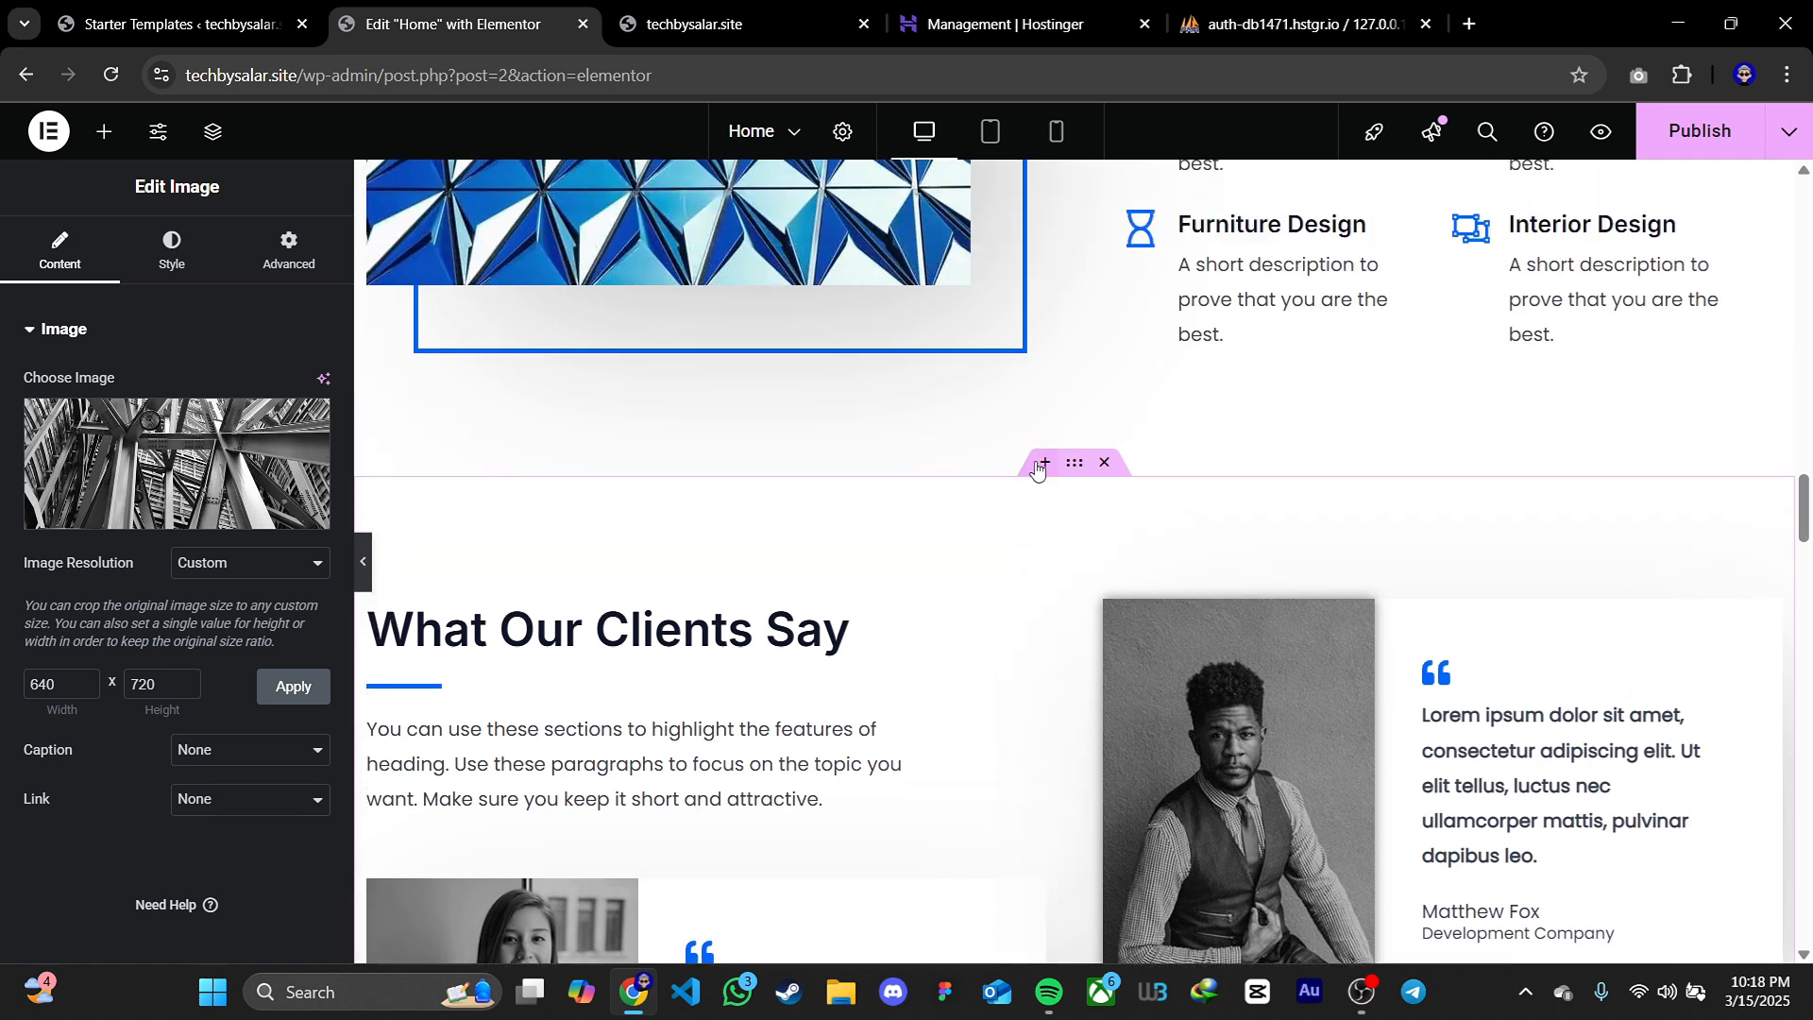
click(1042, 463)
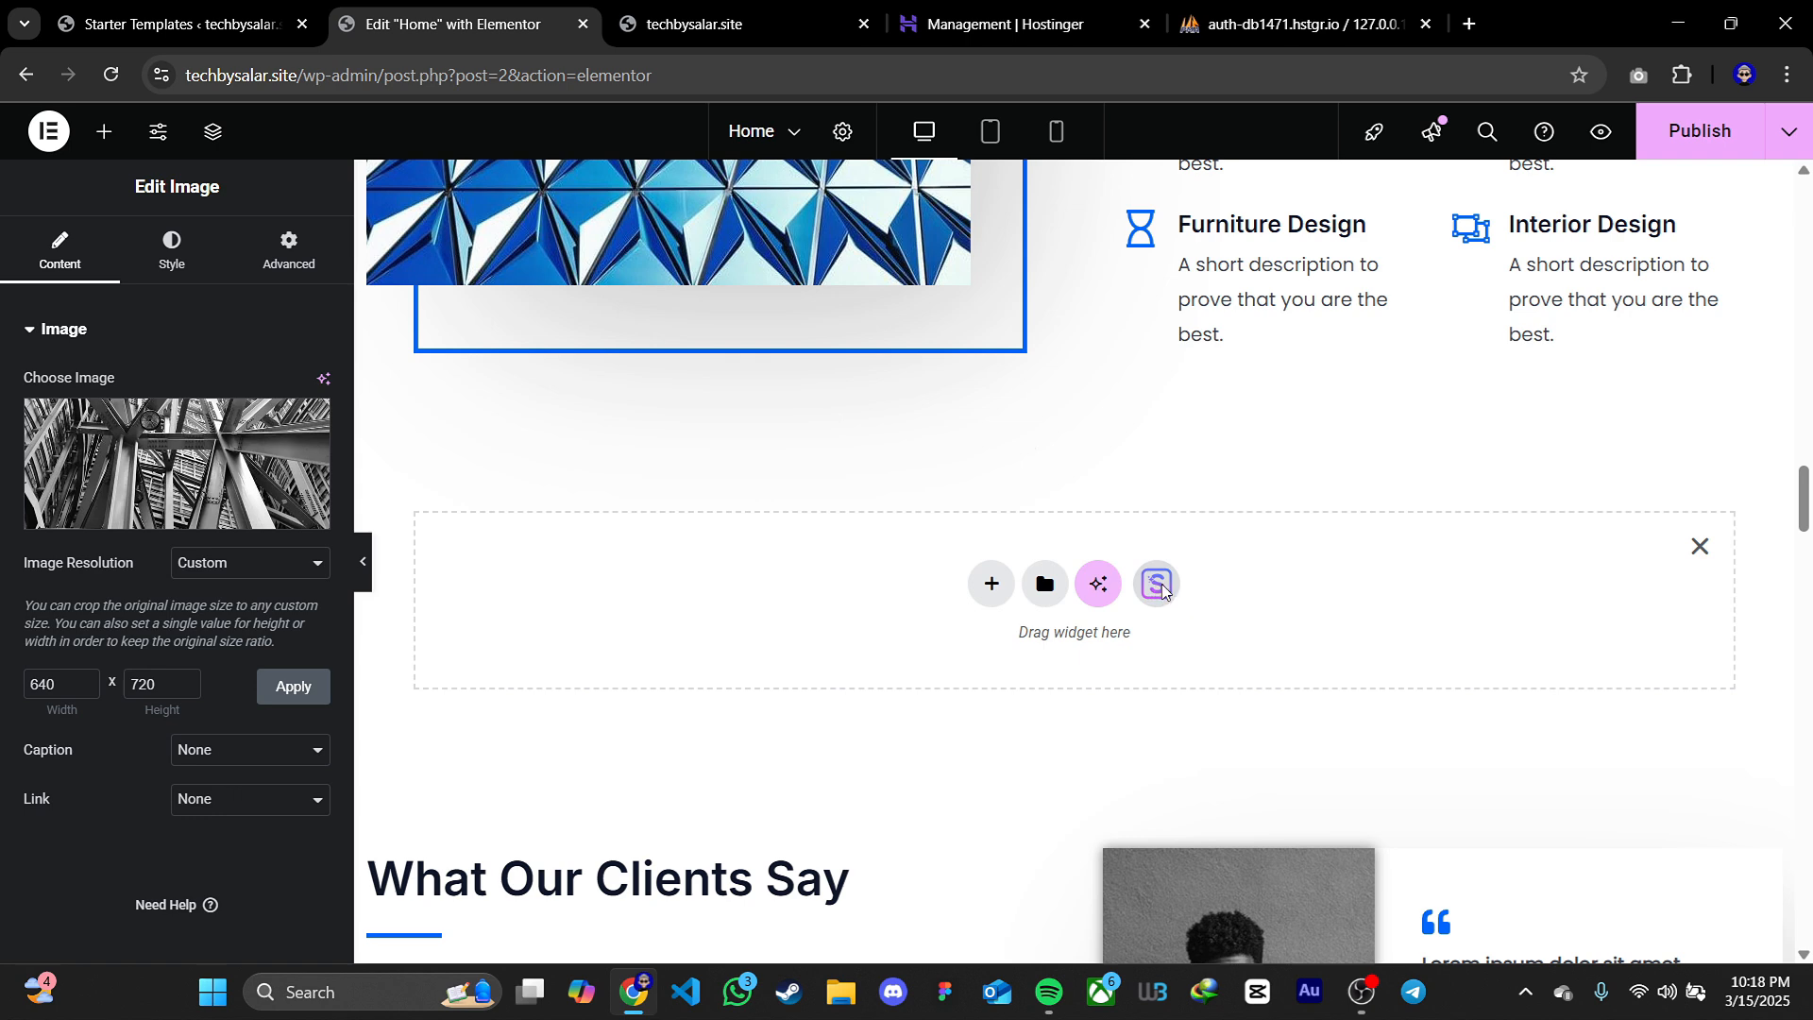
click(1157, 585)
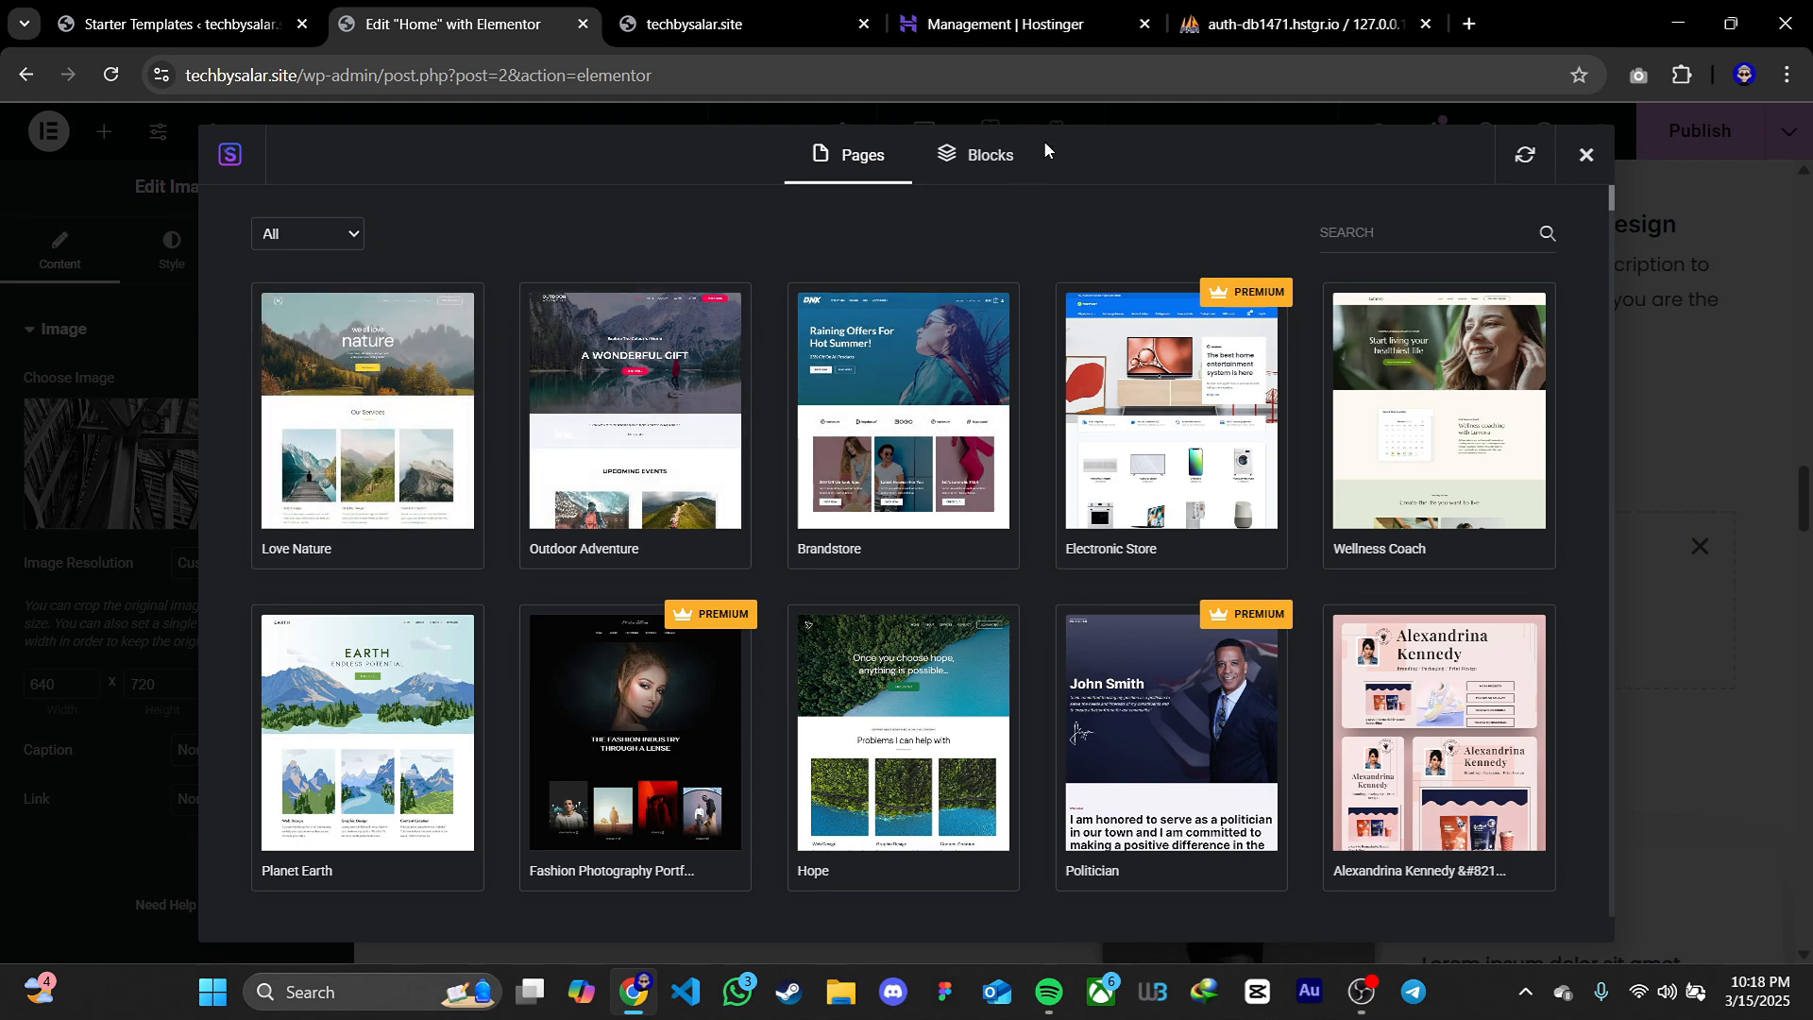
click(1020, 157)
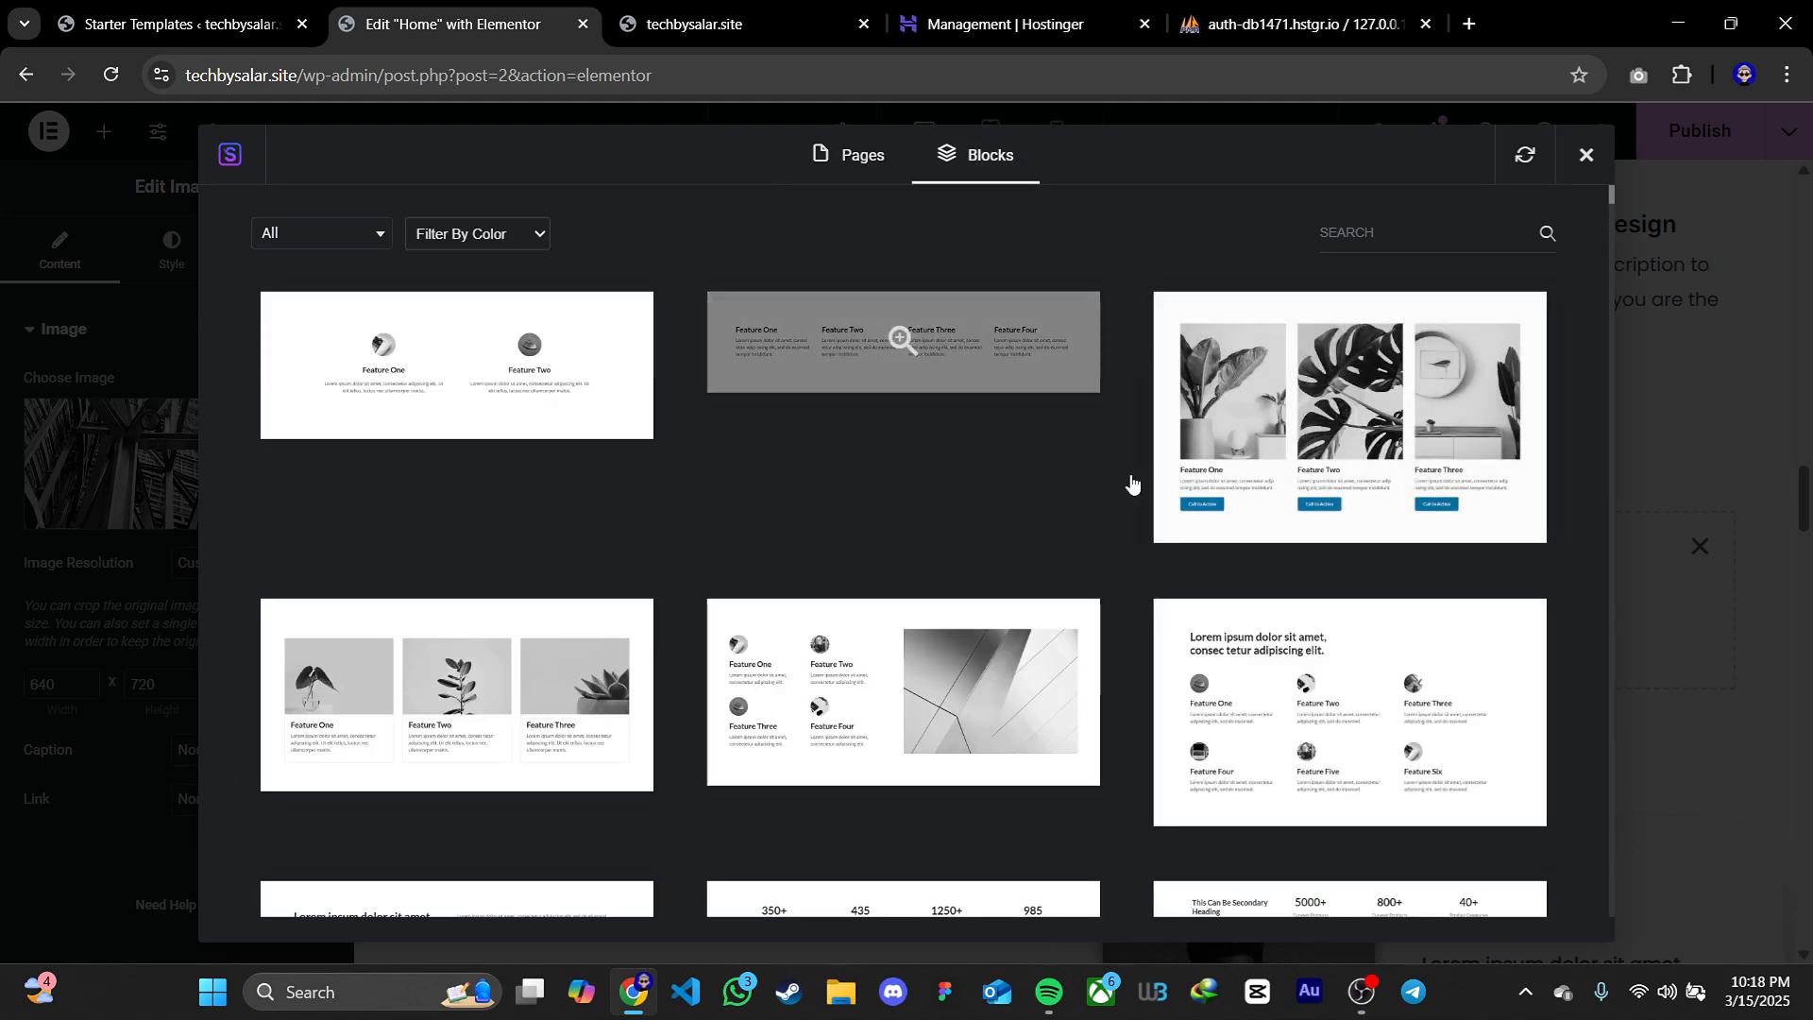
Import the block with a corridor photo, secondary heading and email form, and remove the leftover empty section placeholder
scroll(1574, 560, down, 15)
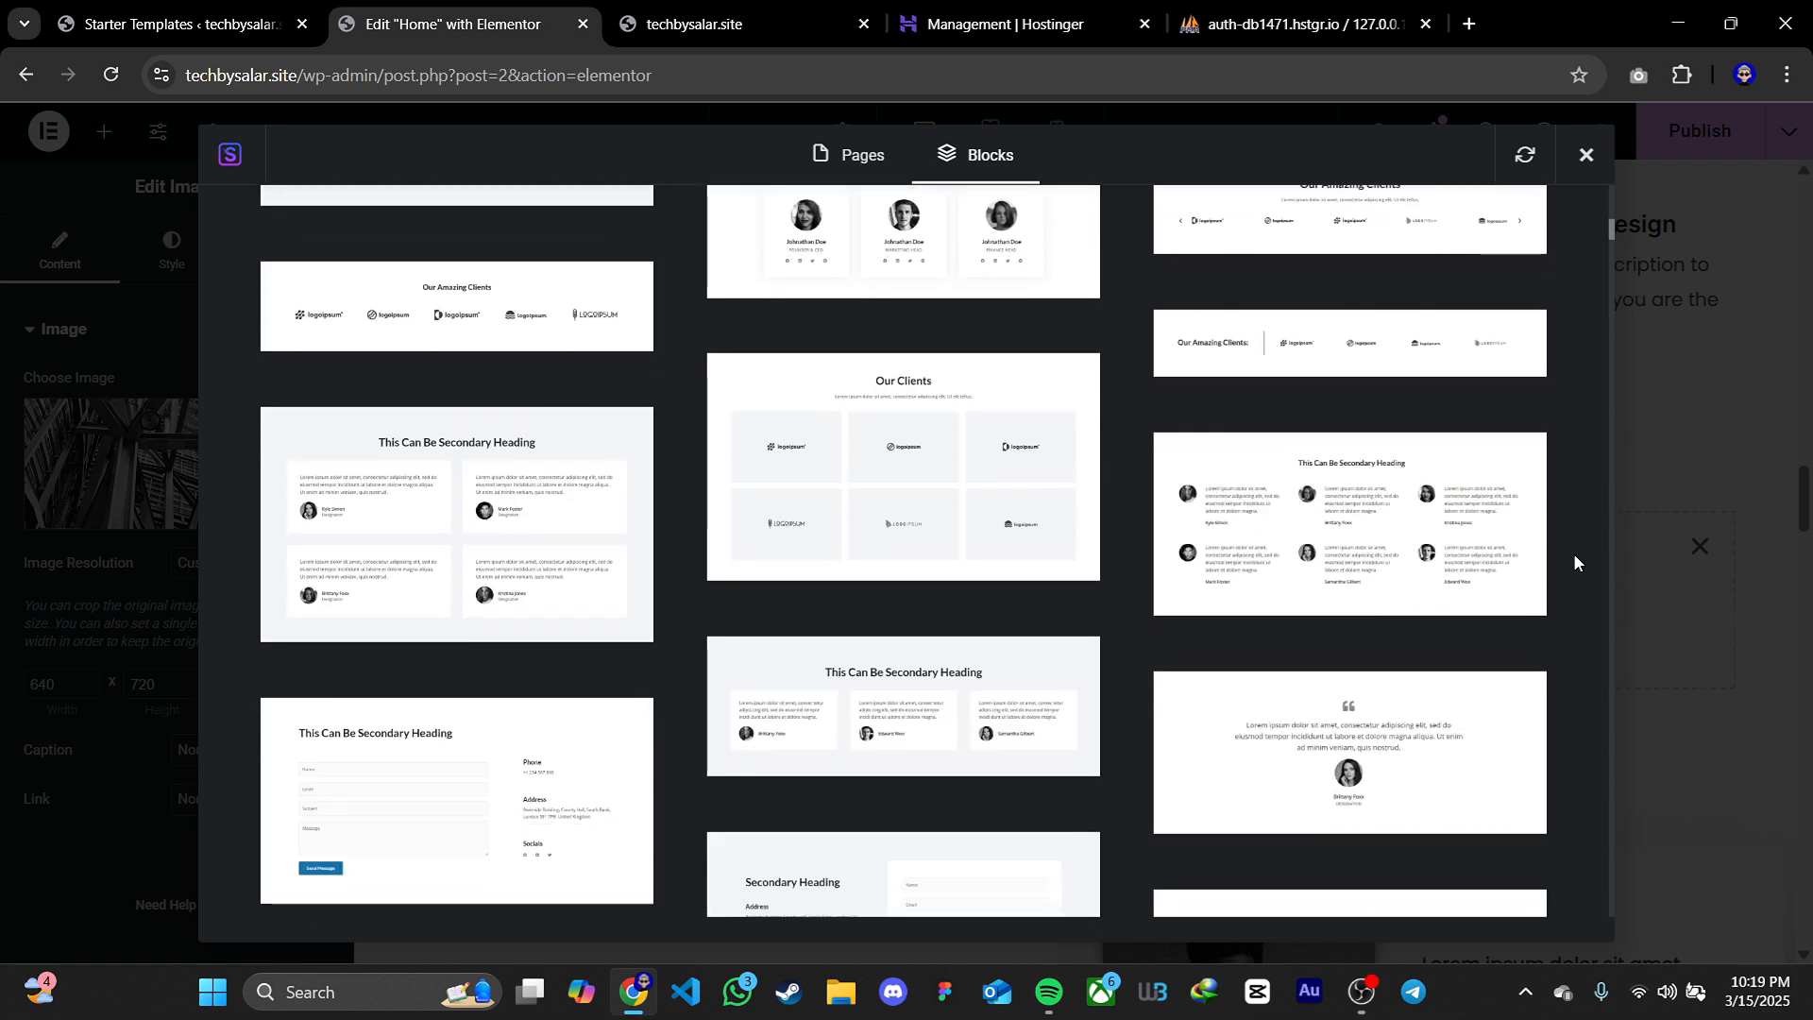
scroll(1574, 561, down, 3)
scroll(1574, 555, down, 6)
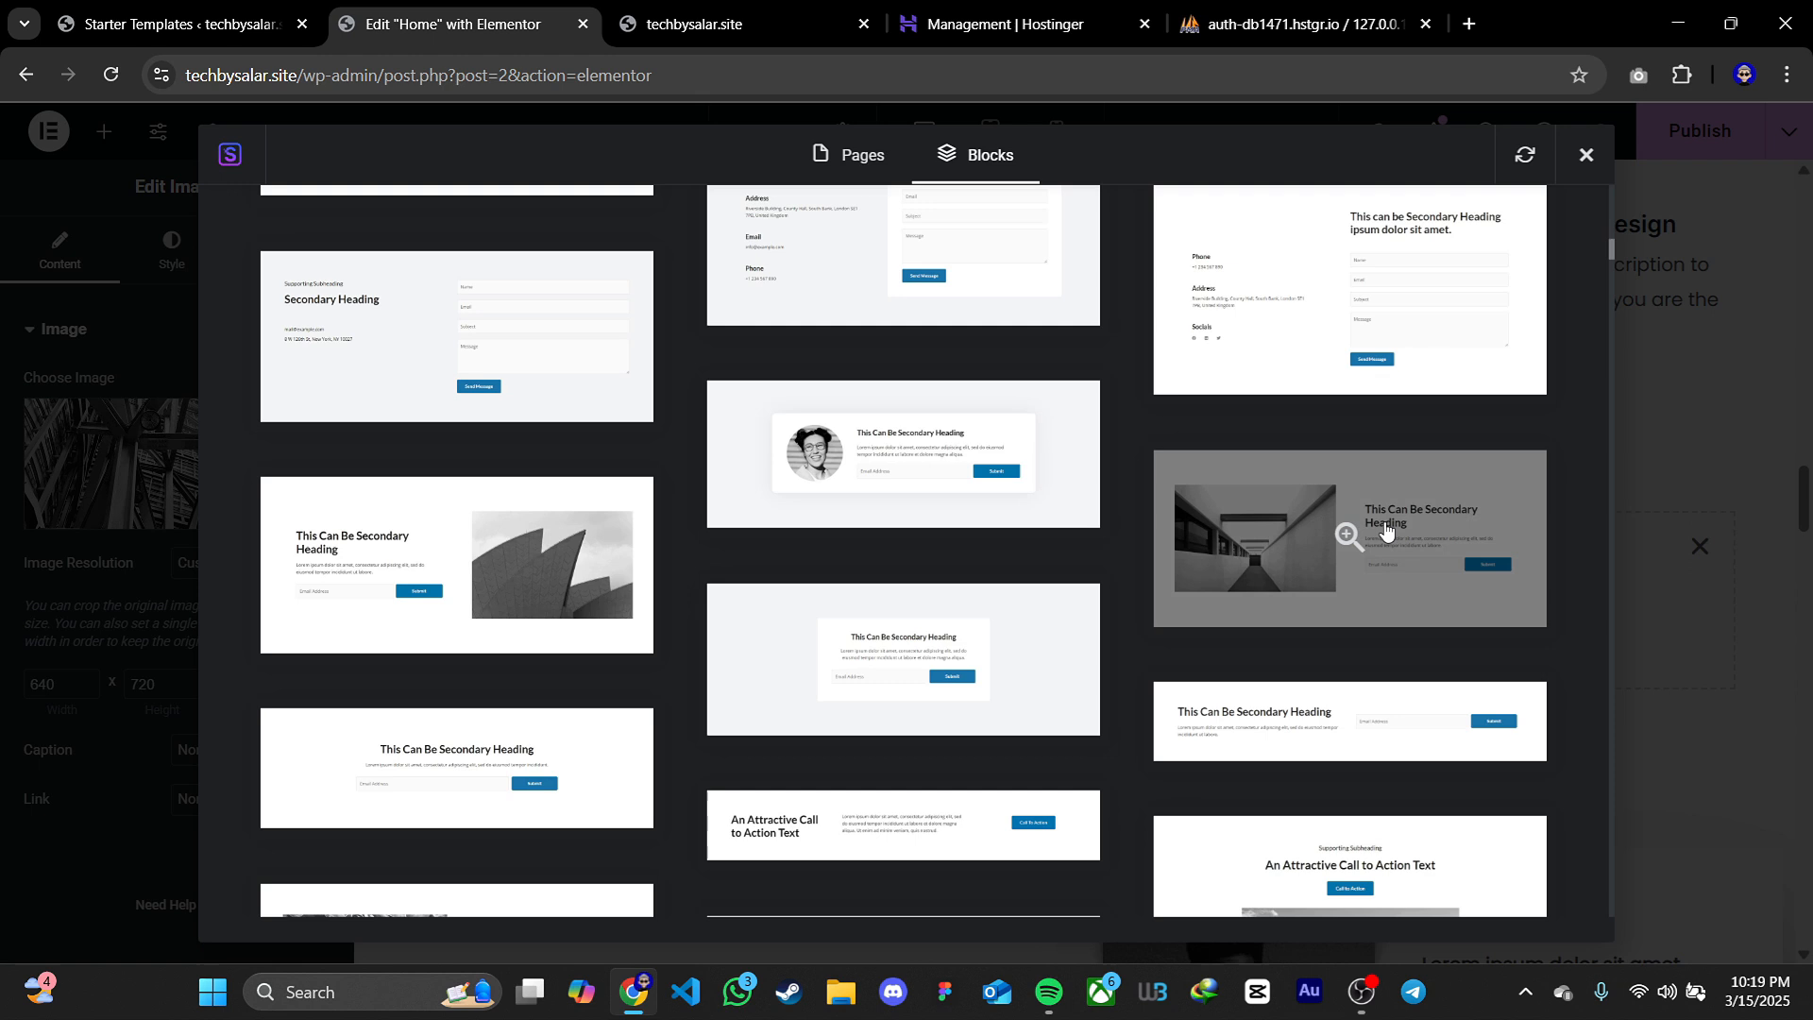
click(1342, 556)
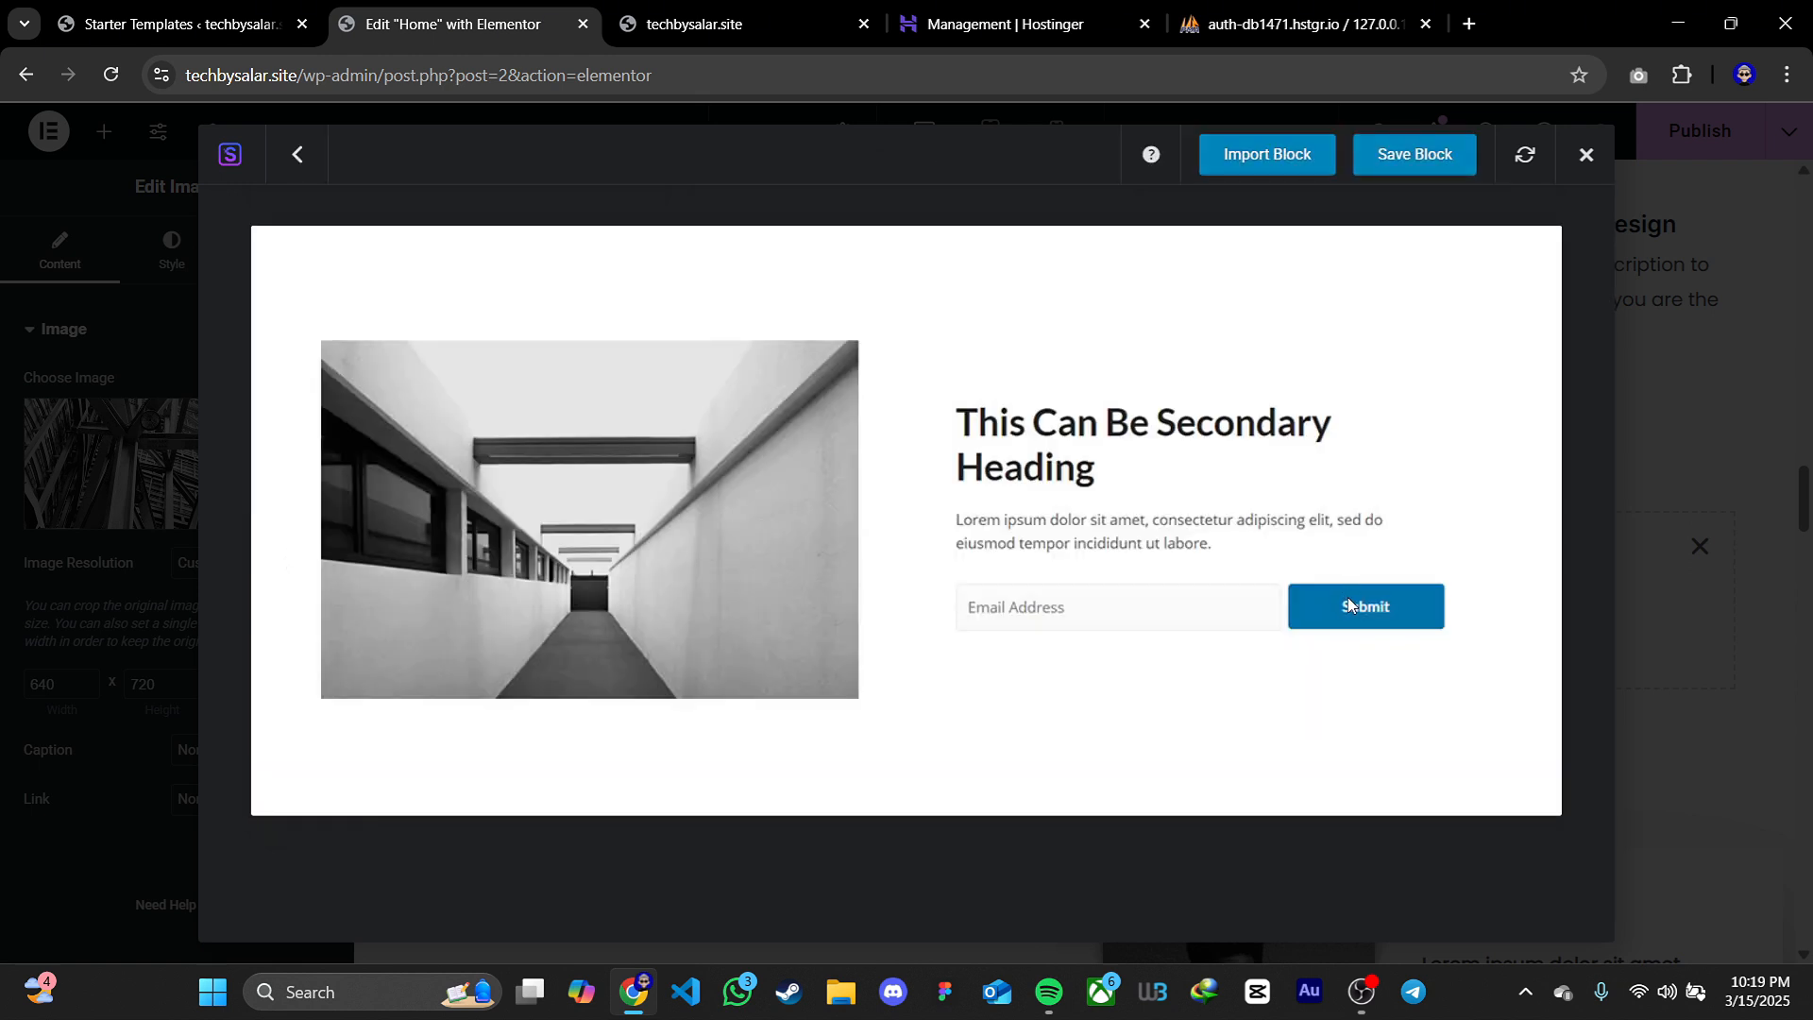
click(1266, 156)
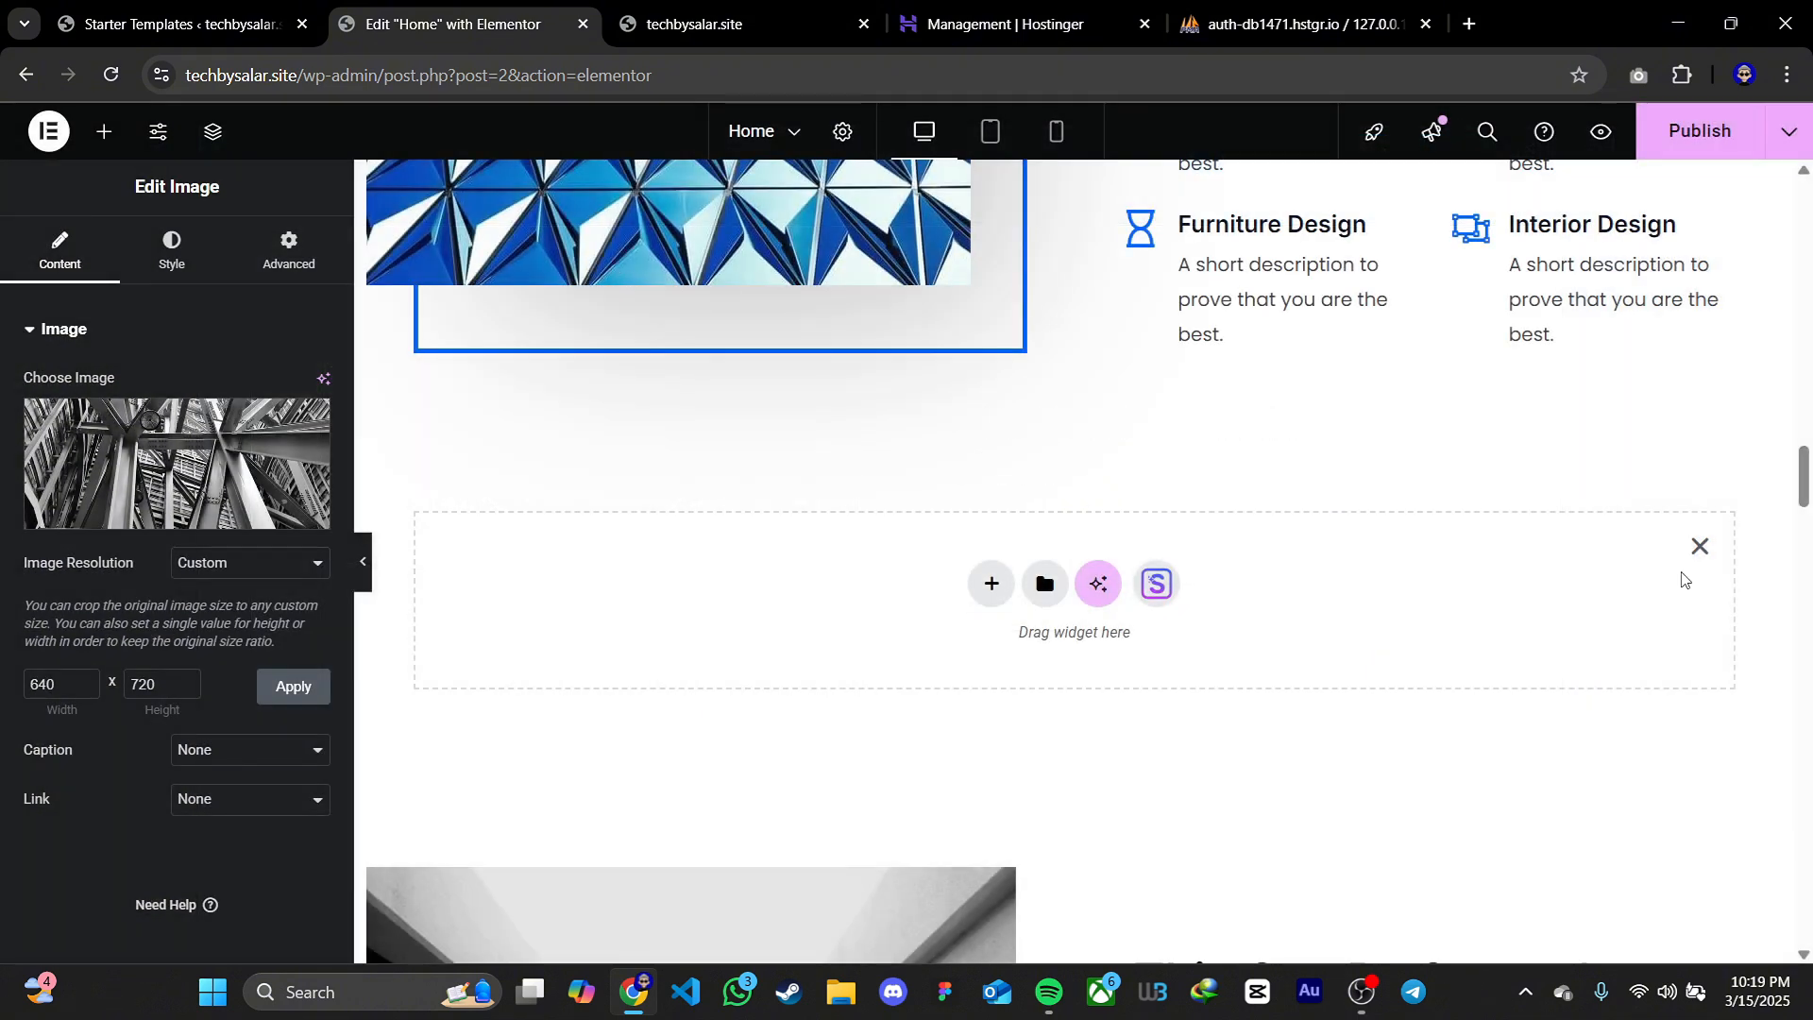
click(1700, 545)
Check which forms the imported block's WPForms widget offers, leave it unassigned, and delete the whole imported block
scroll(1720, 552, down, 1)
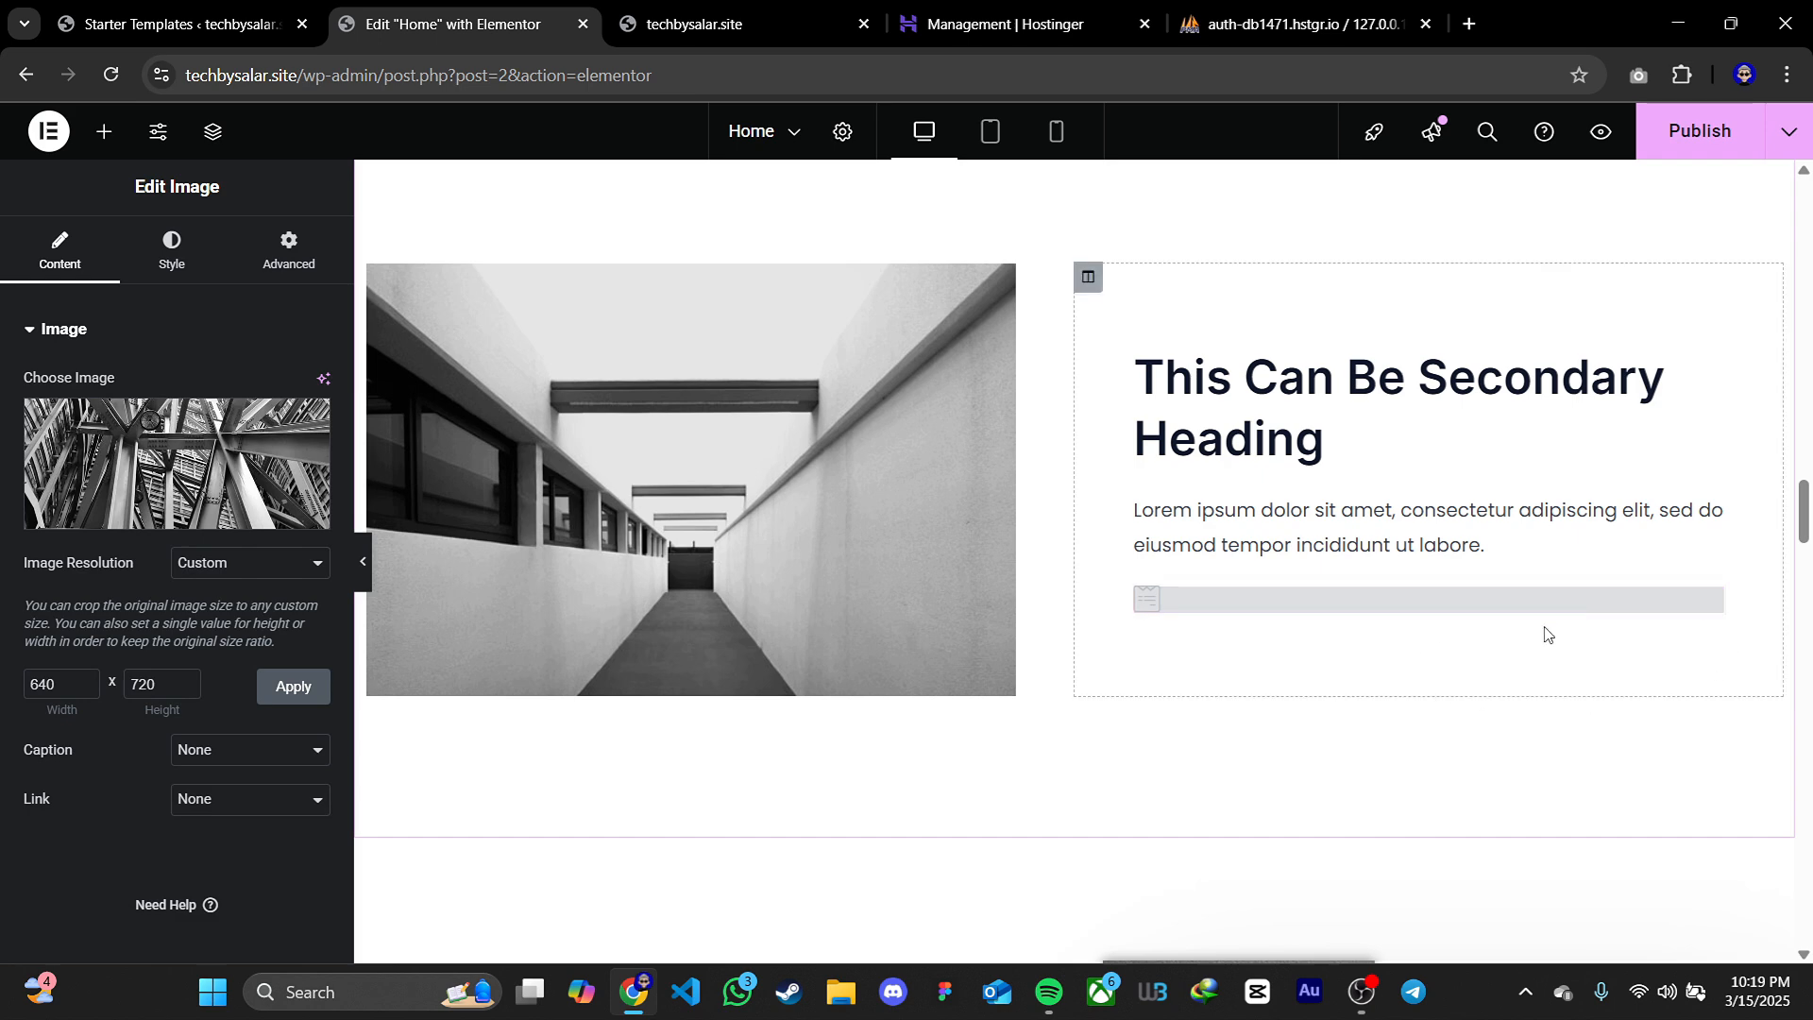
click(1710, 599)
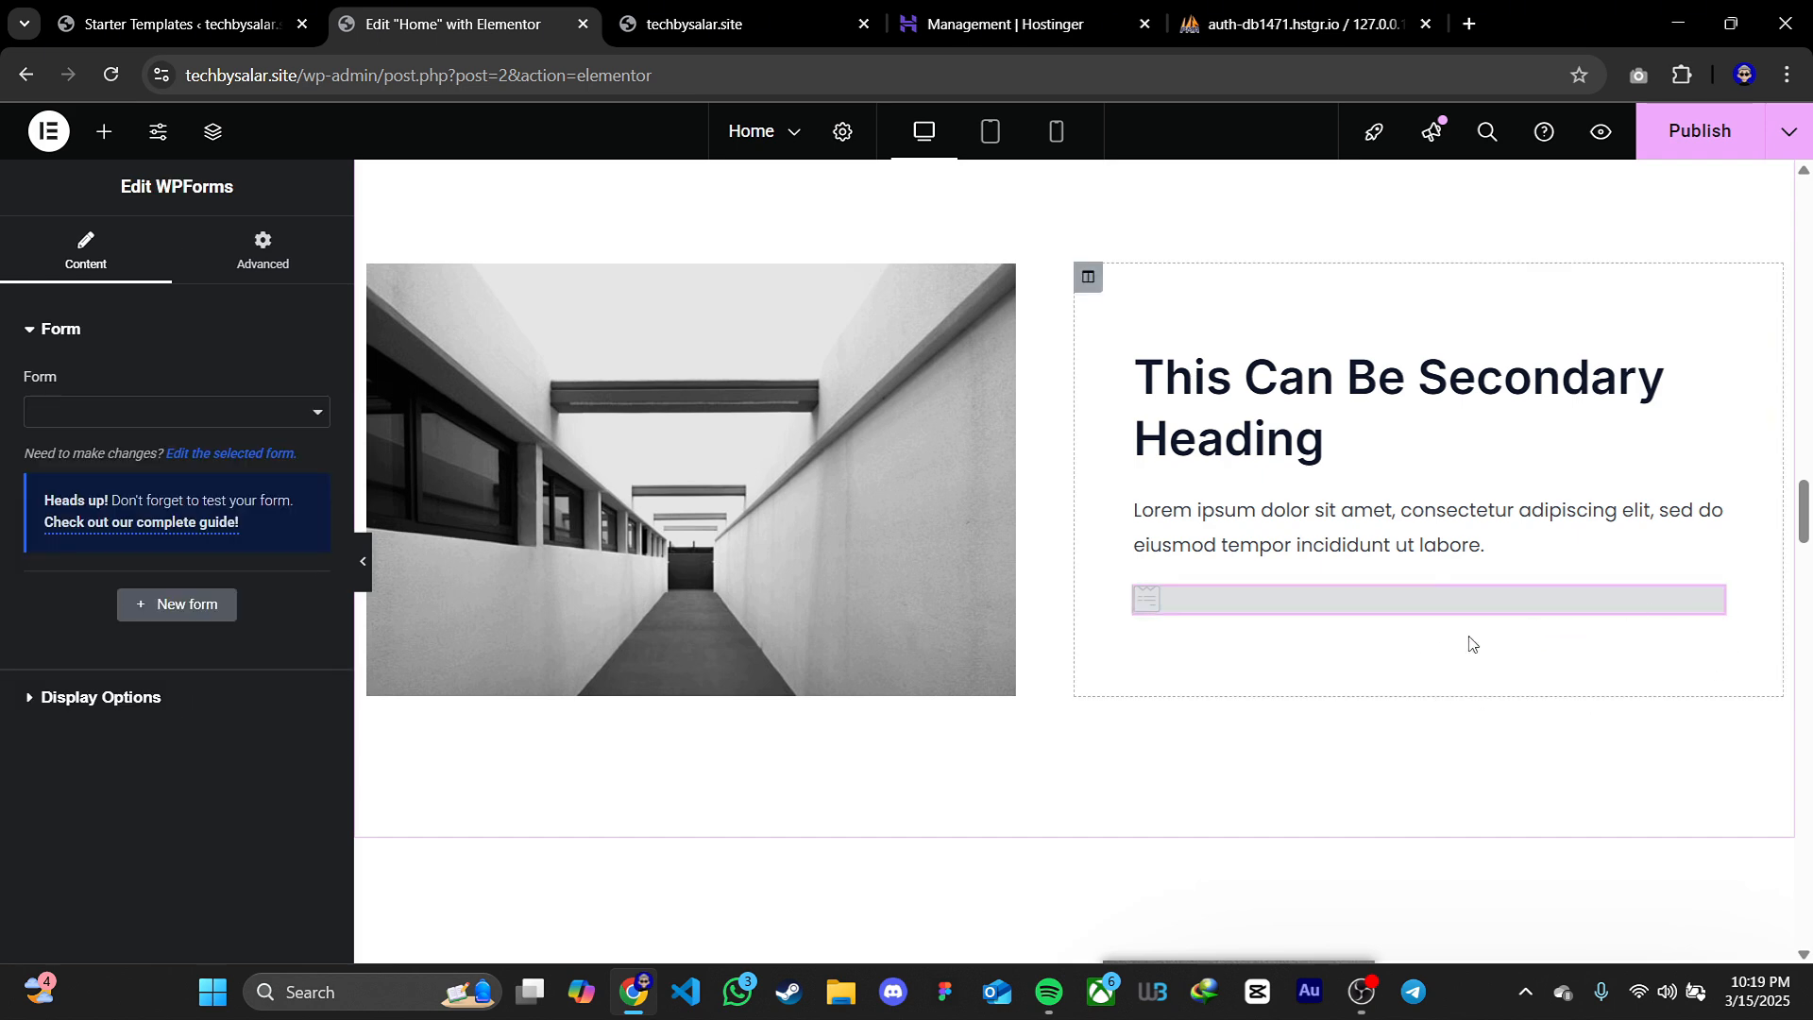
click(274, 413)
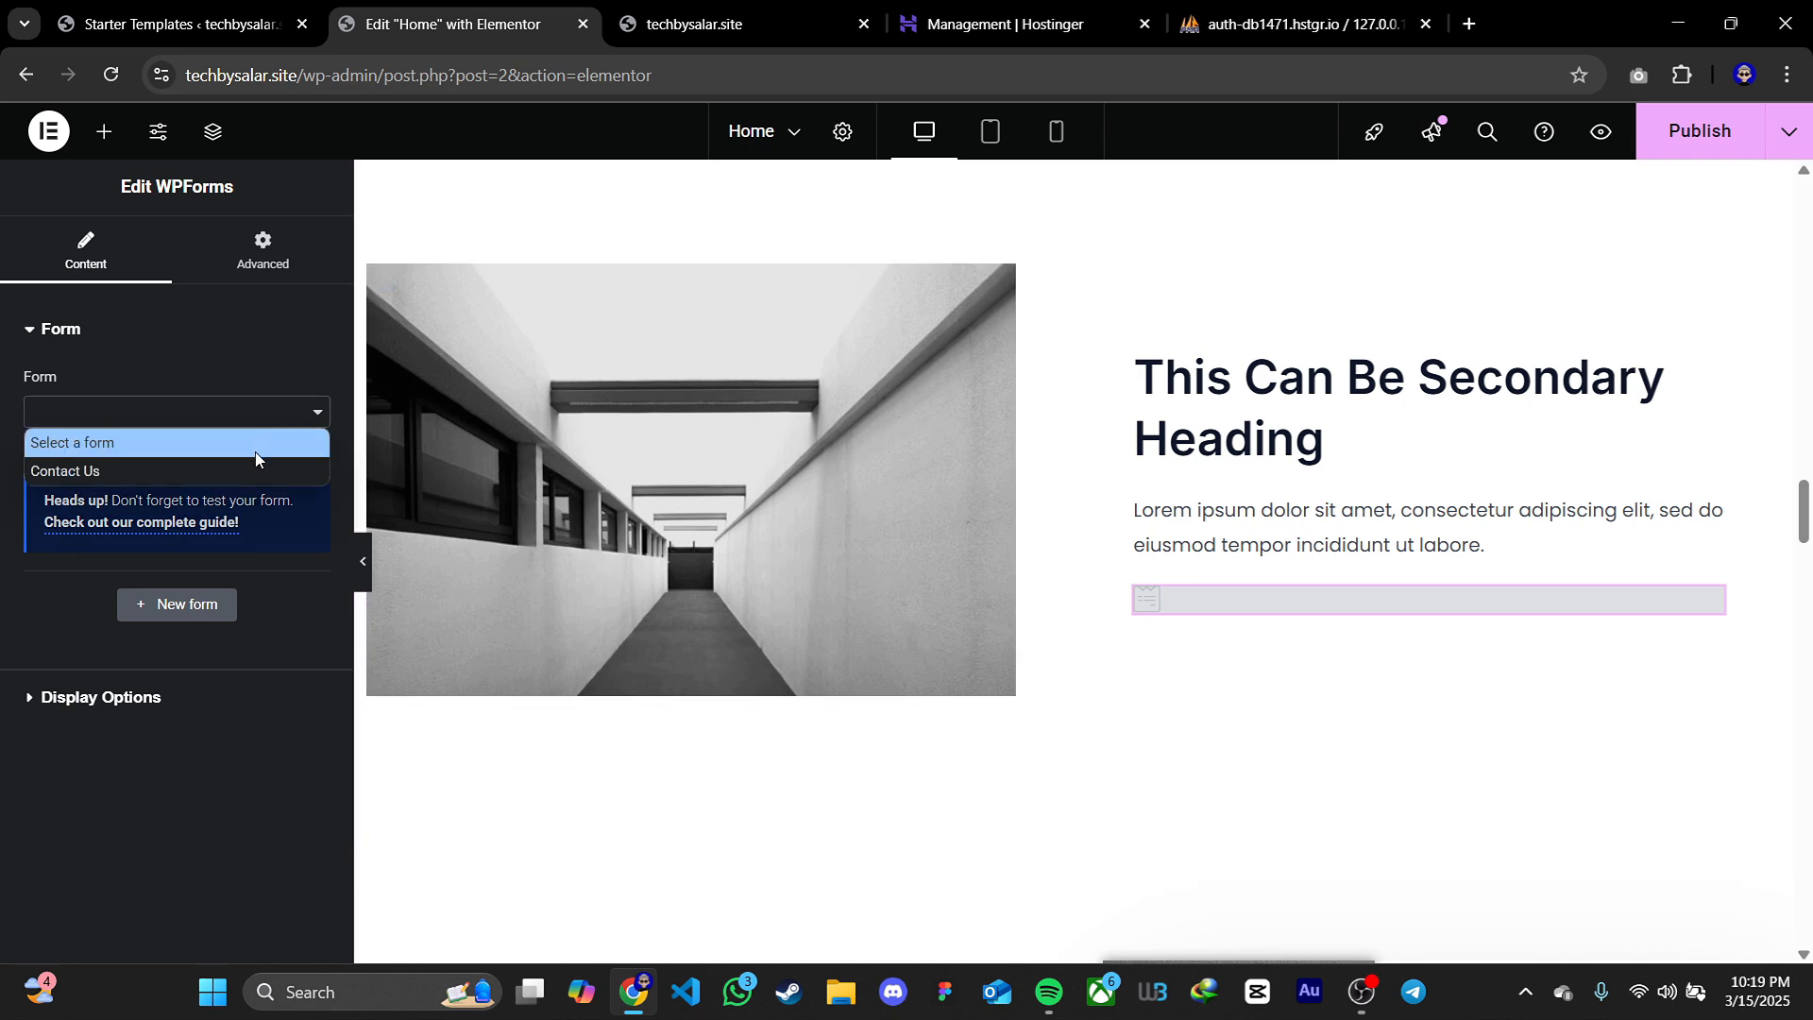
click(286, 371)
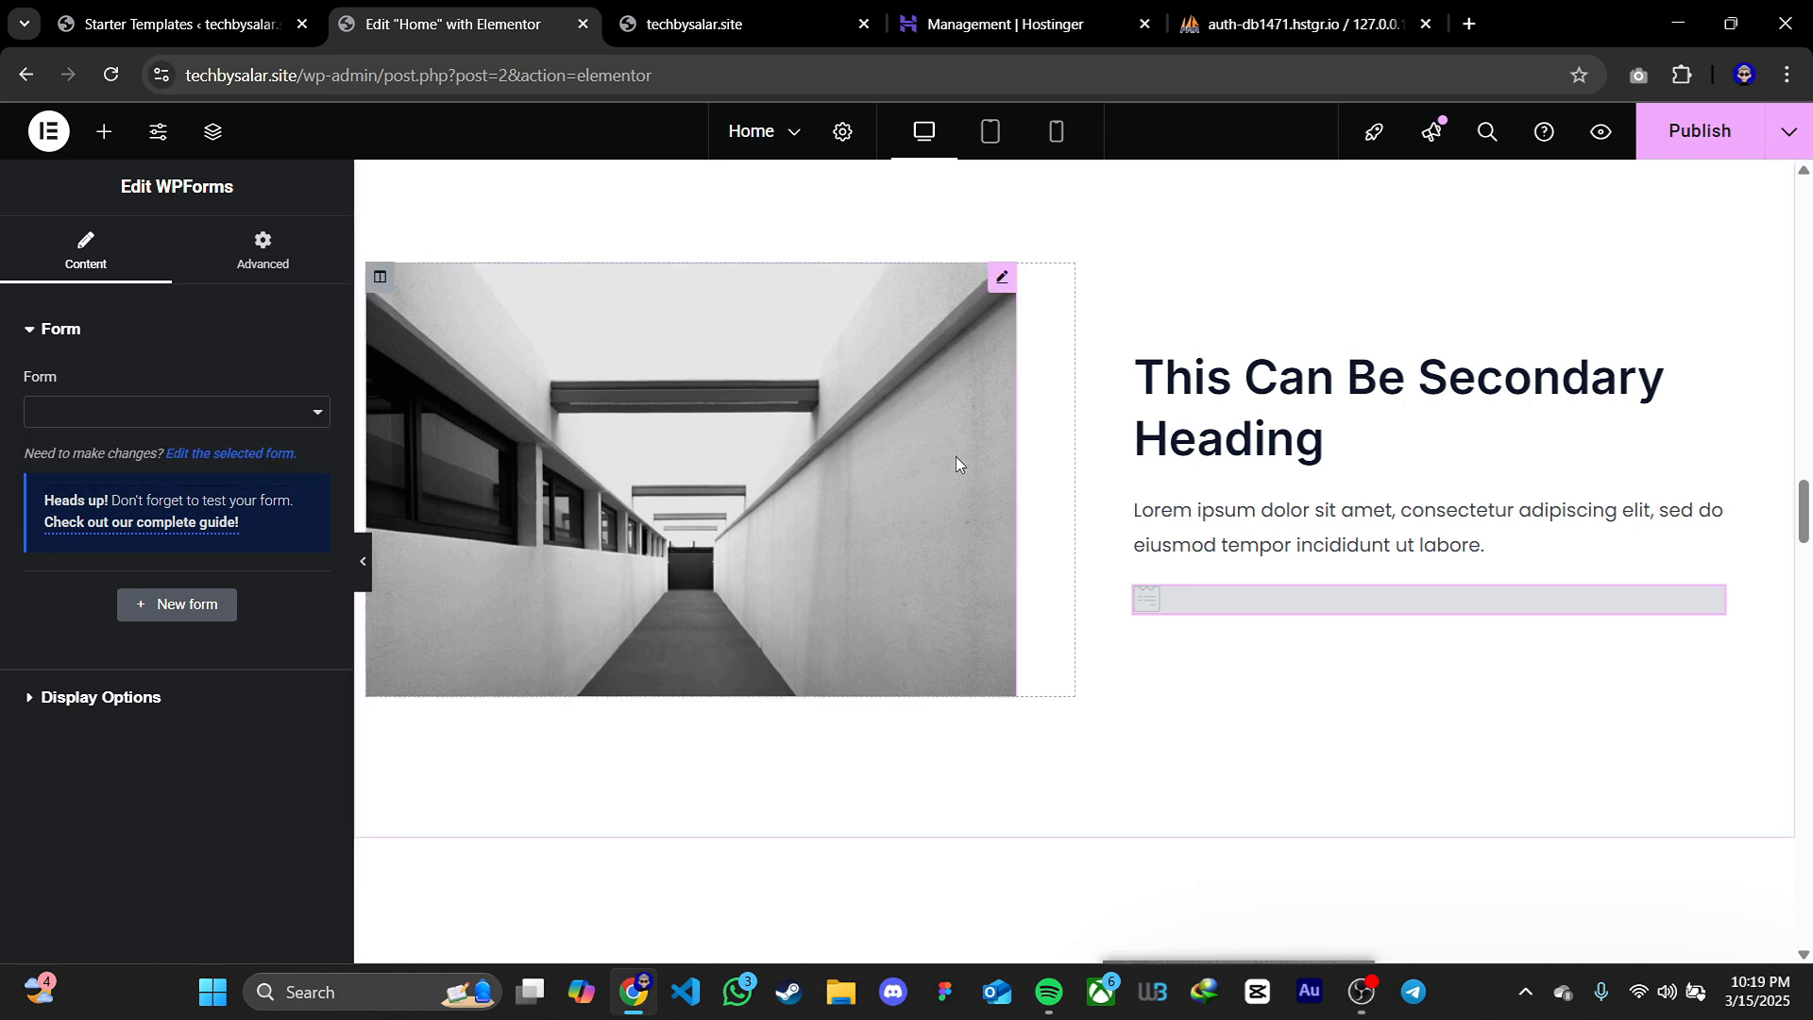
scroll(955, 463, up, 1)
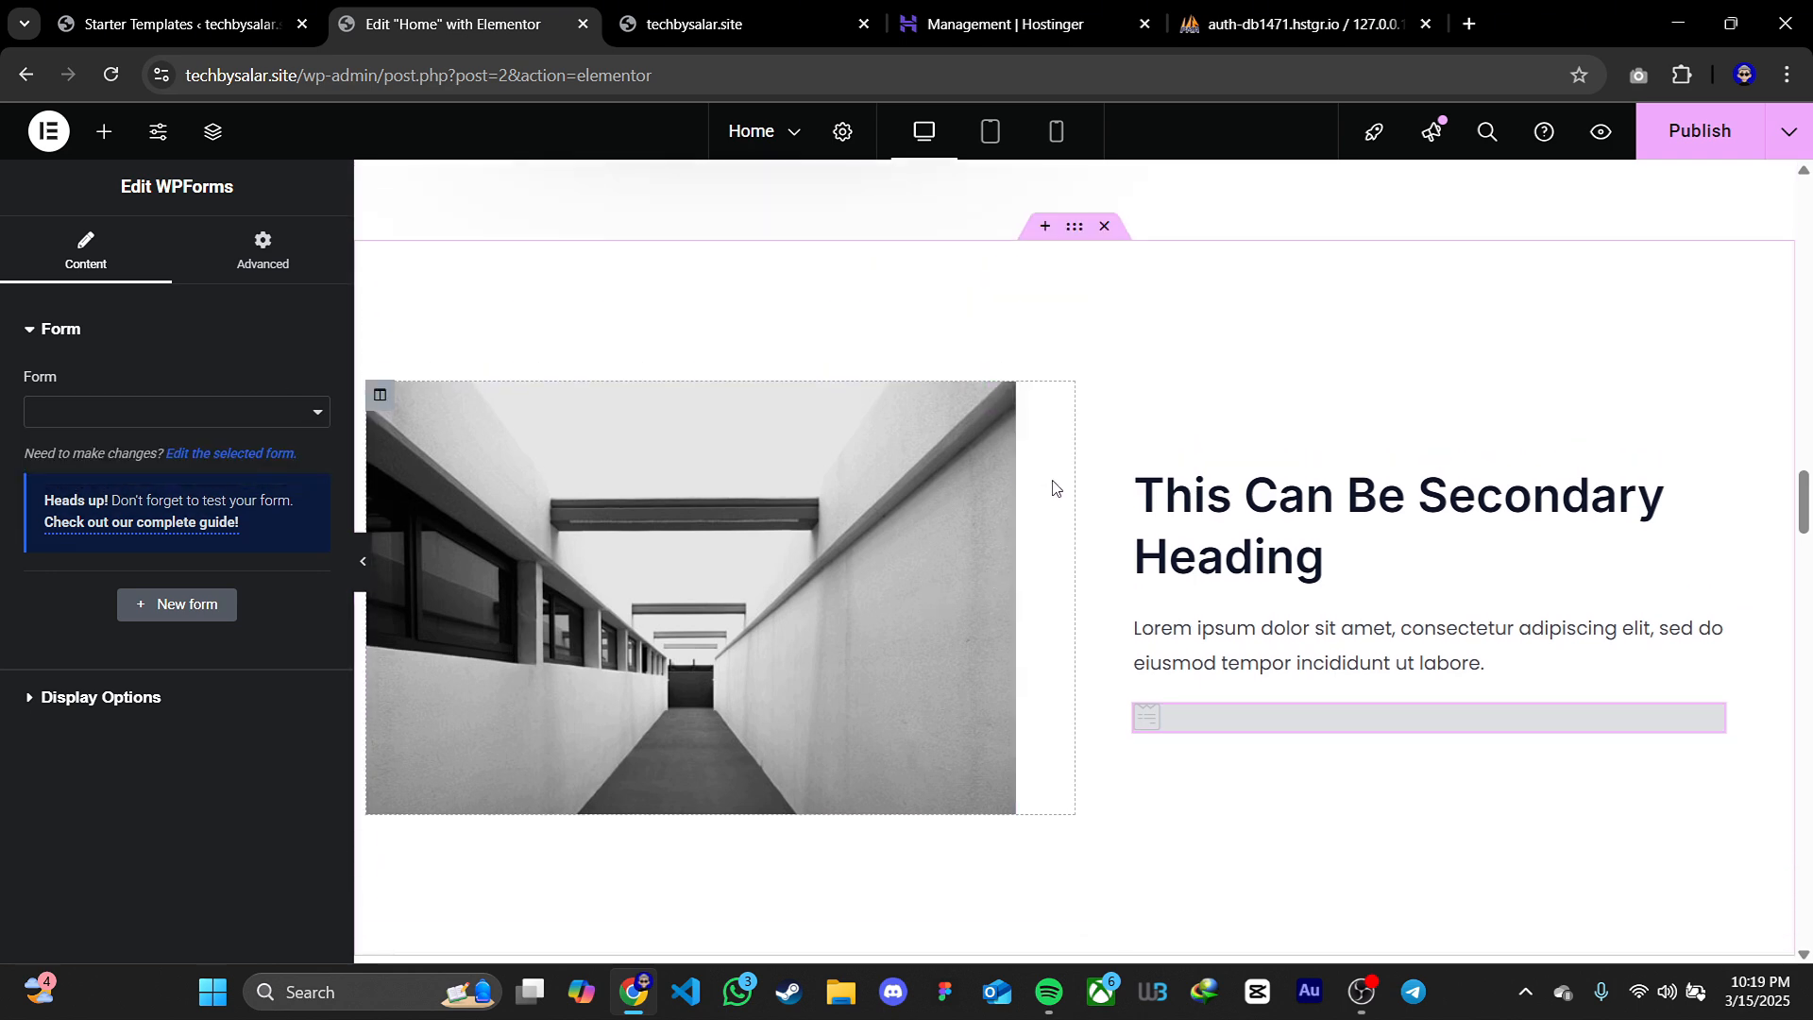
click(1103, 228)
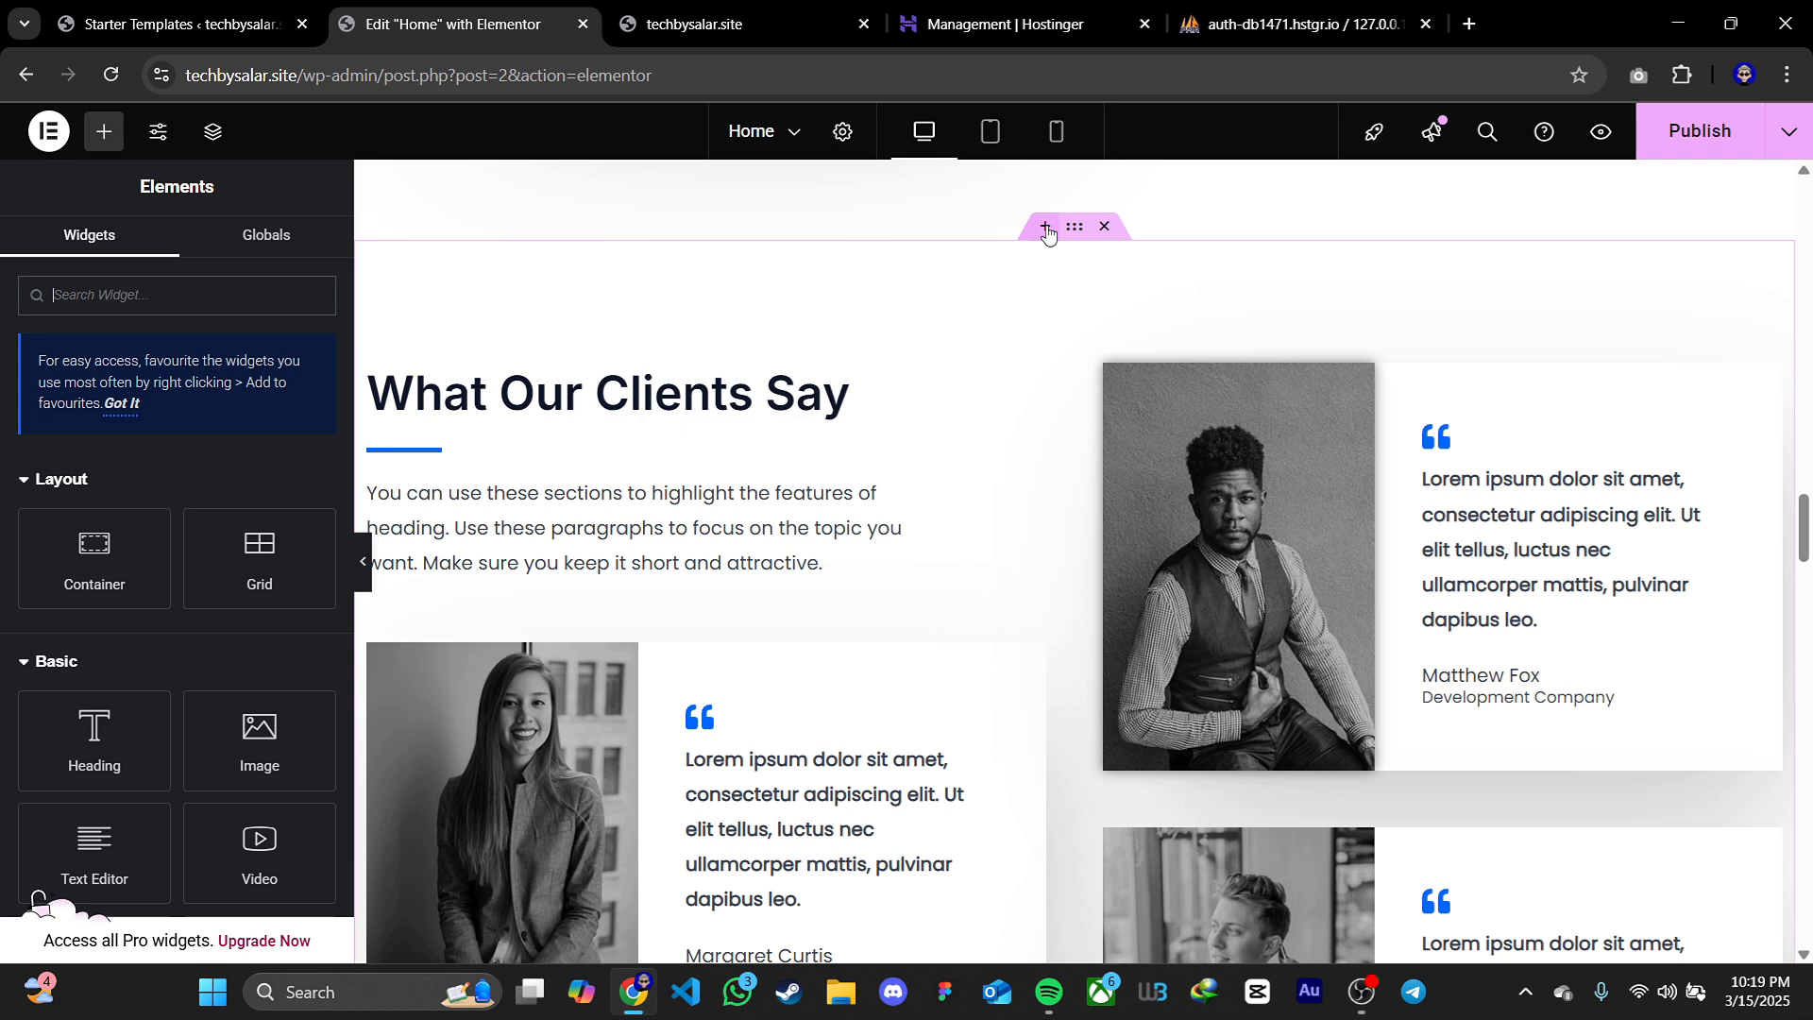
Insert a flexbox container with two equal columns above the What Our Clients Say section
click(1046, 228)
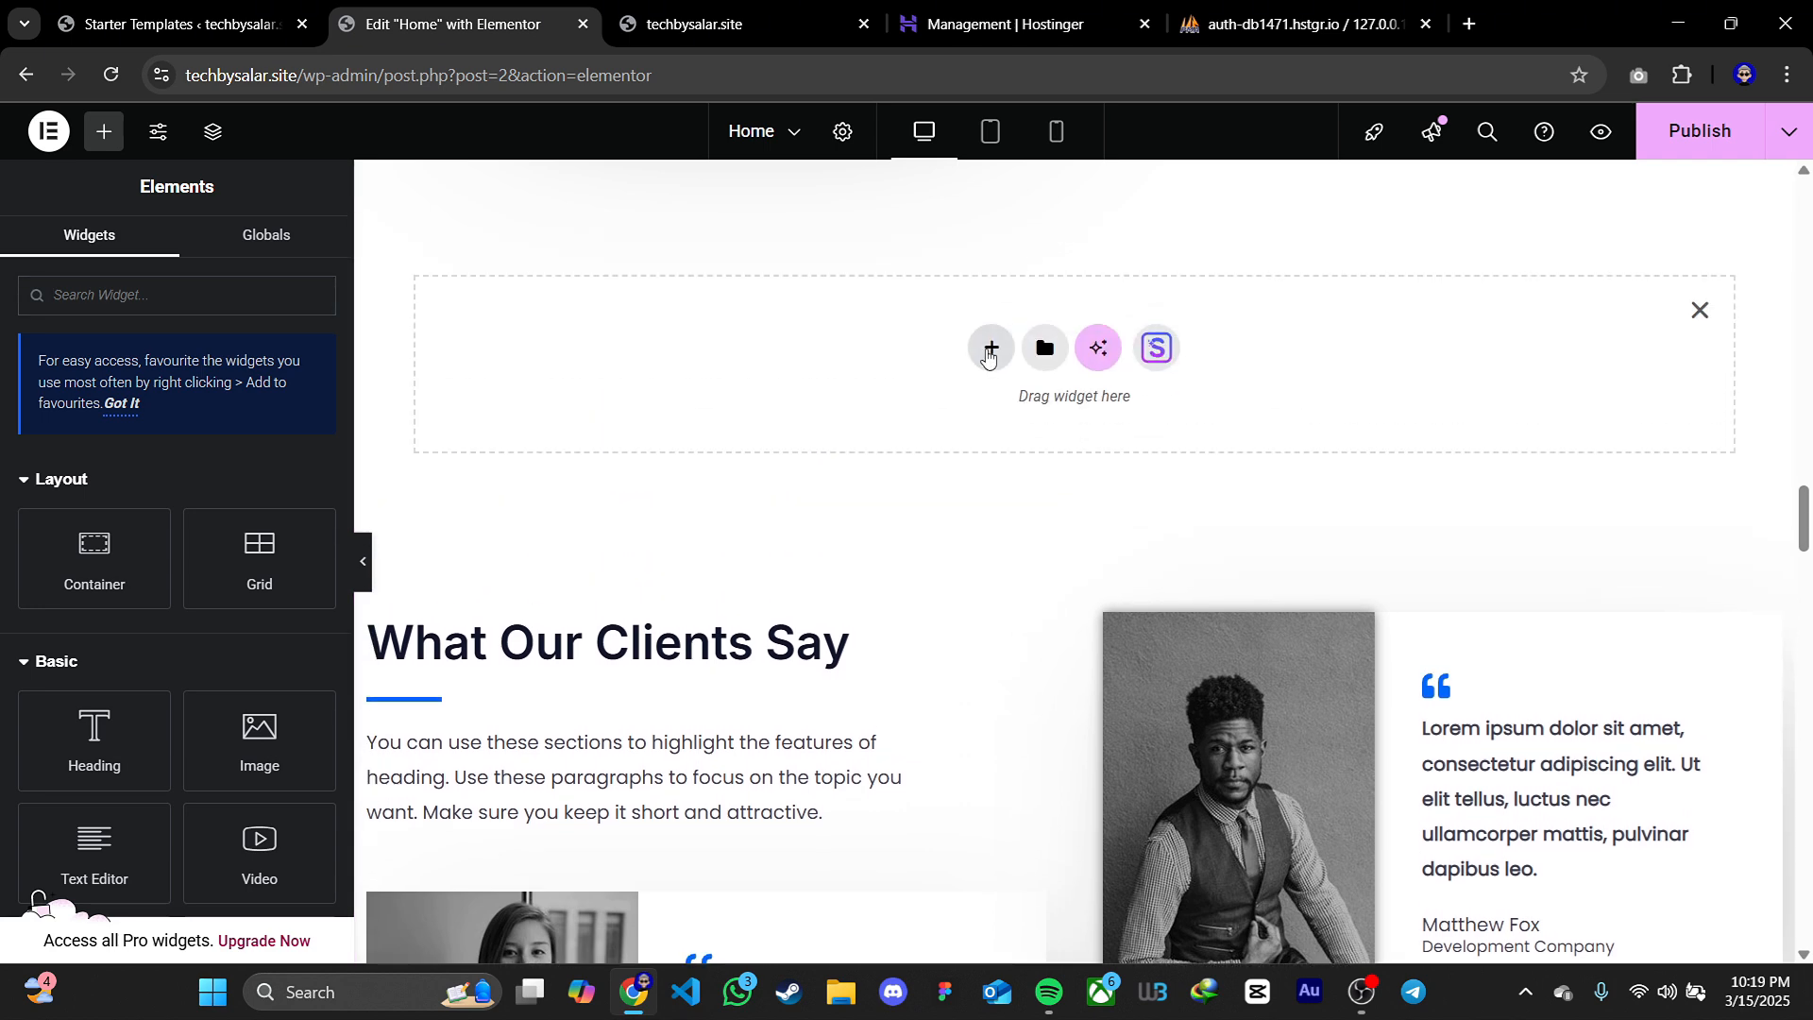
click(989, 353)
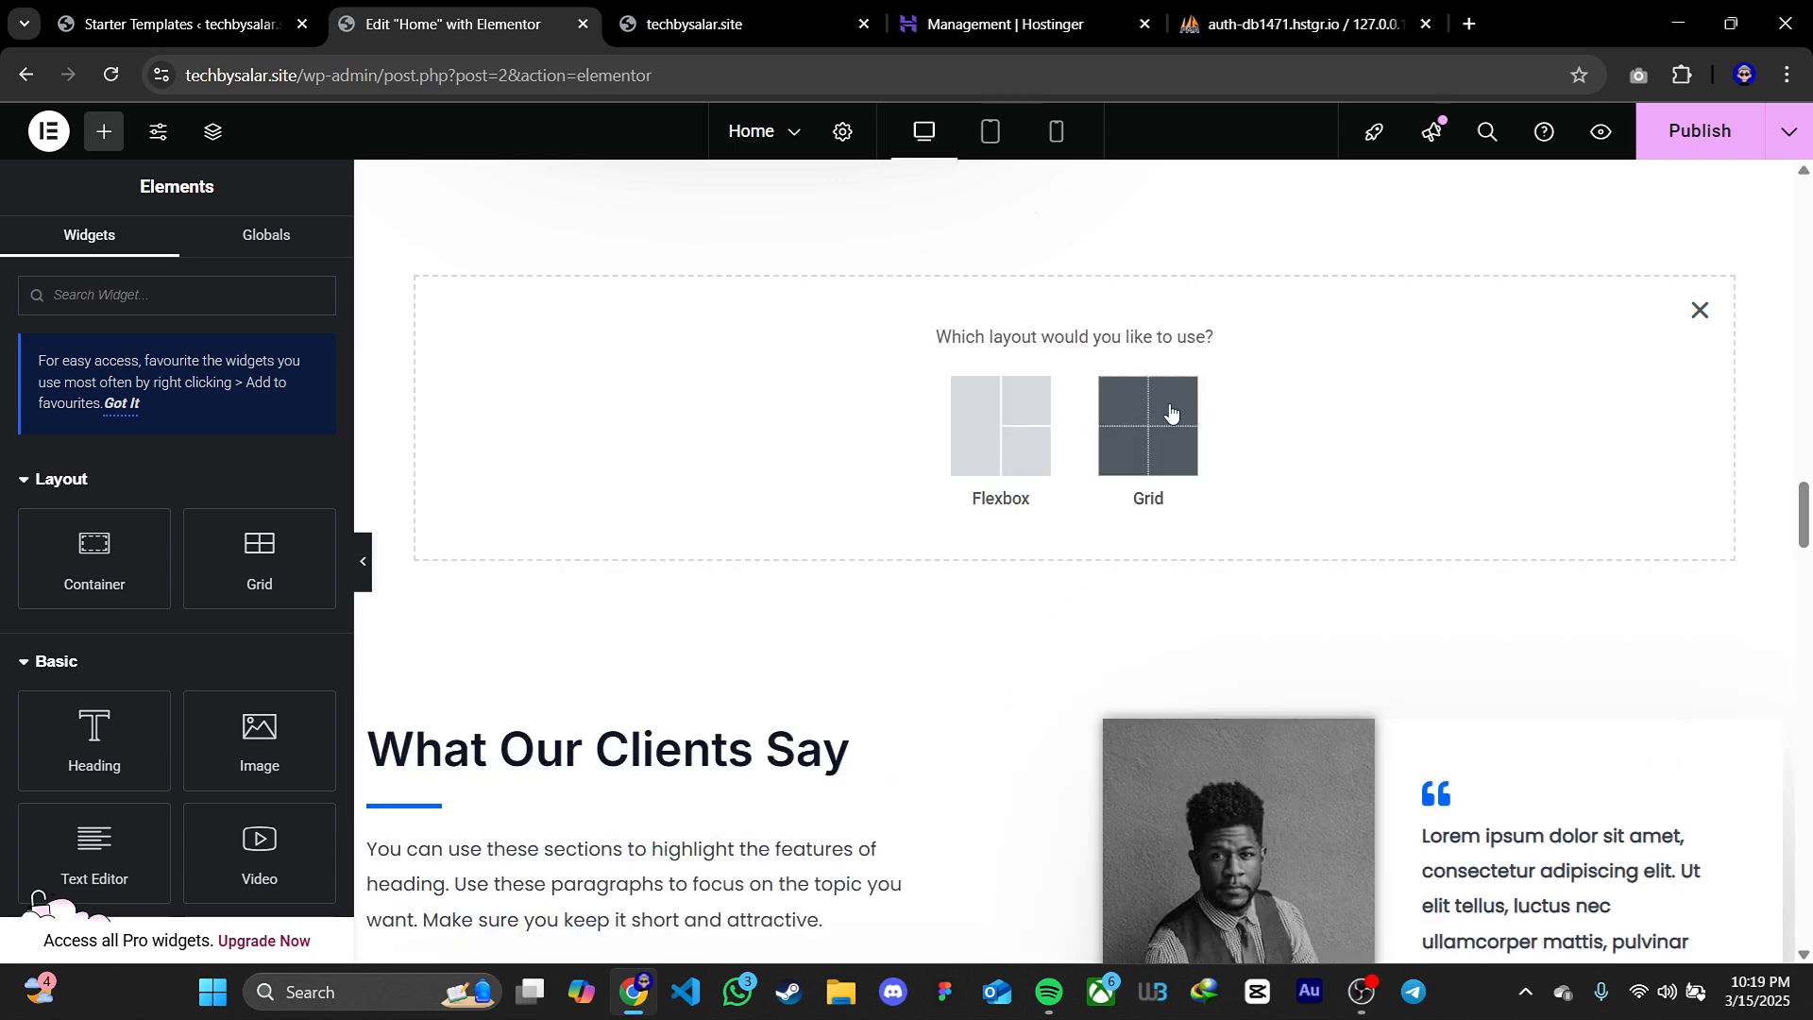
click(1001, 421)
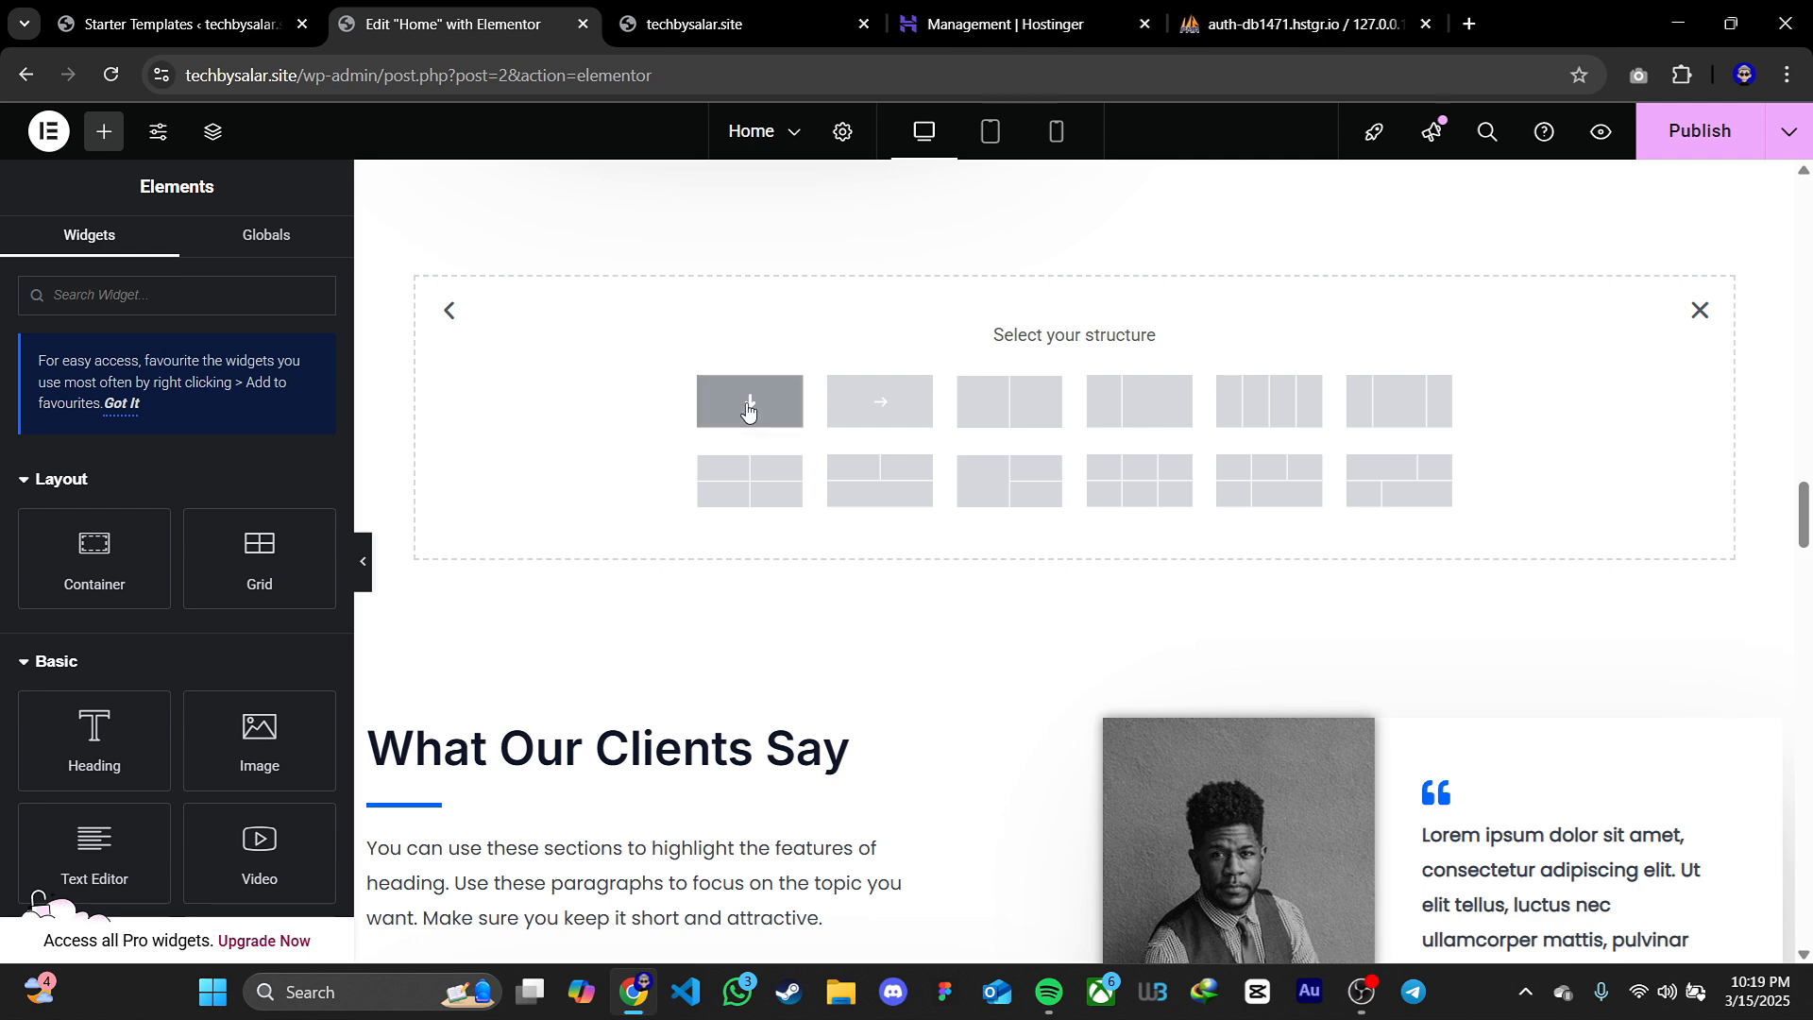
click(1030, 409)
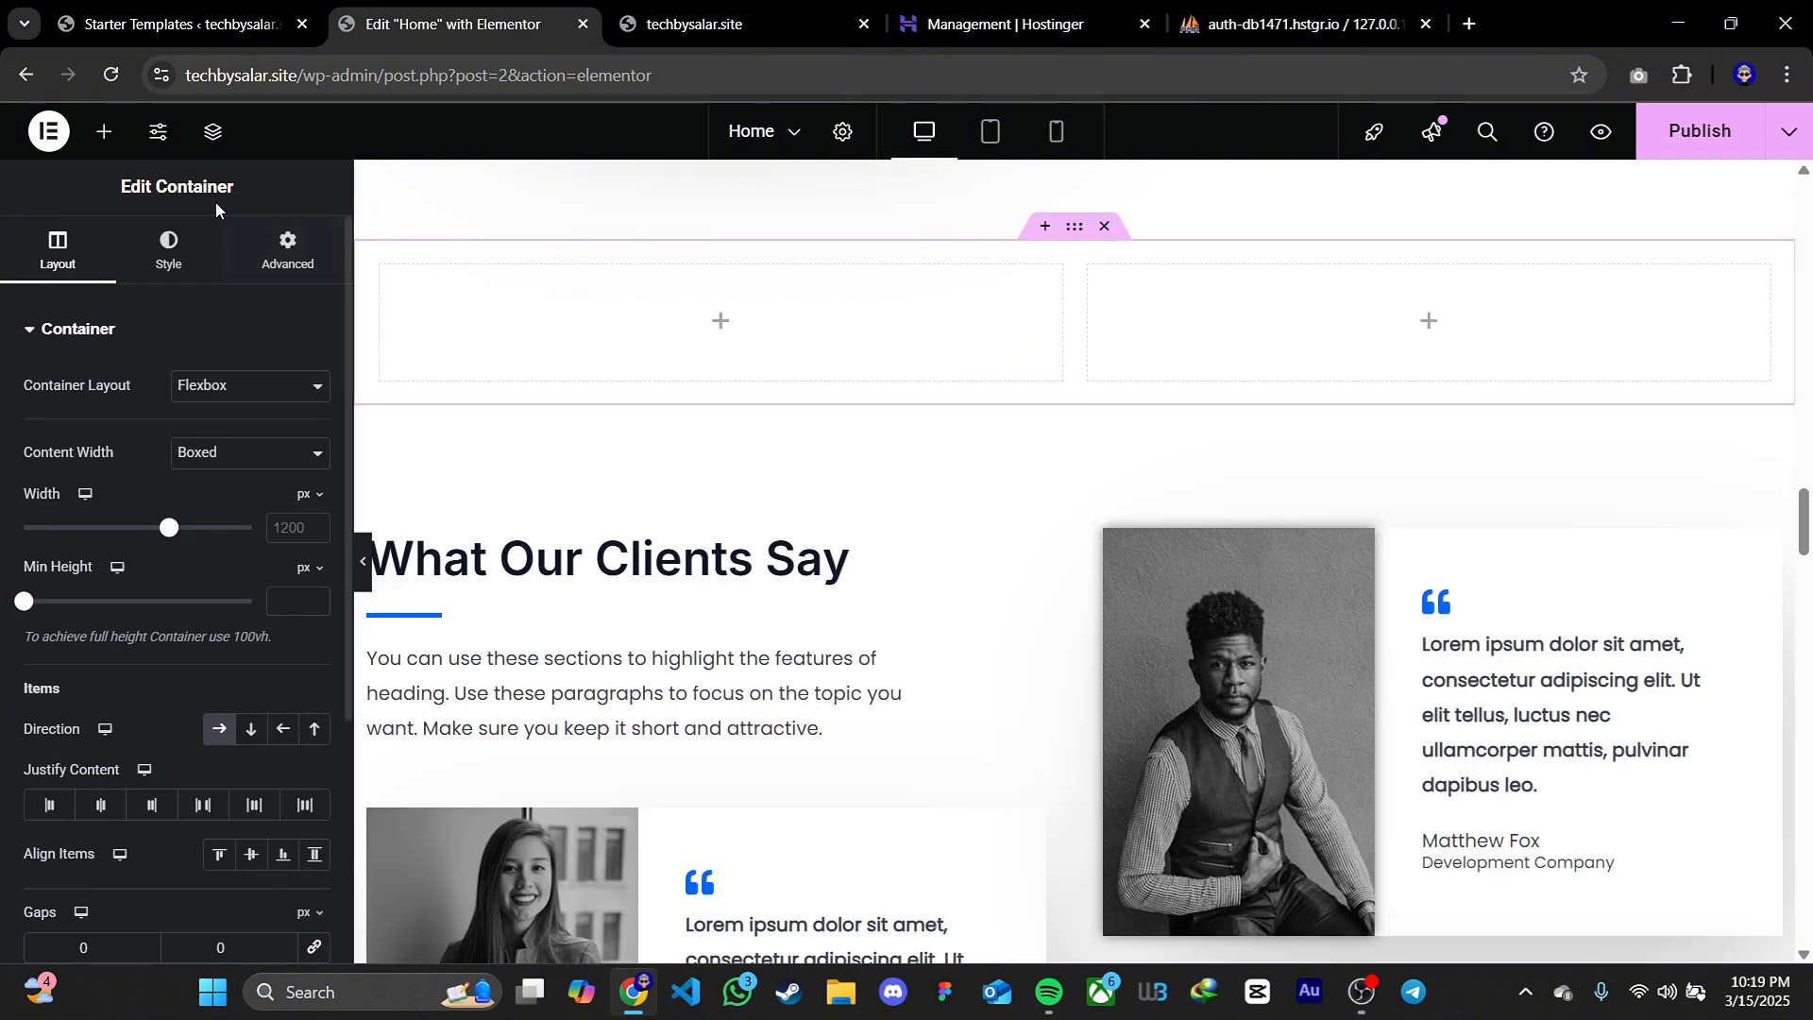
Add a Heading widget to the new container's left column and set its title to "Hello youtube"
click(103, 147)
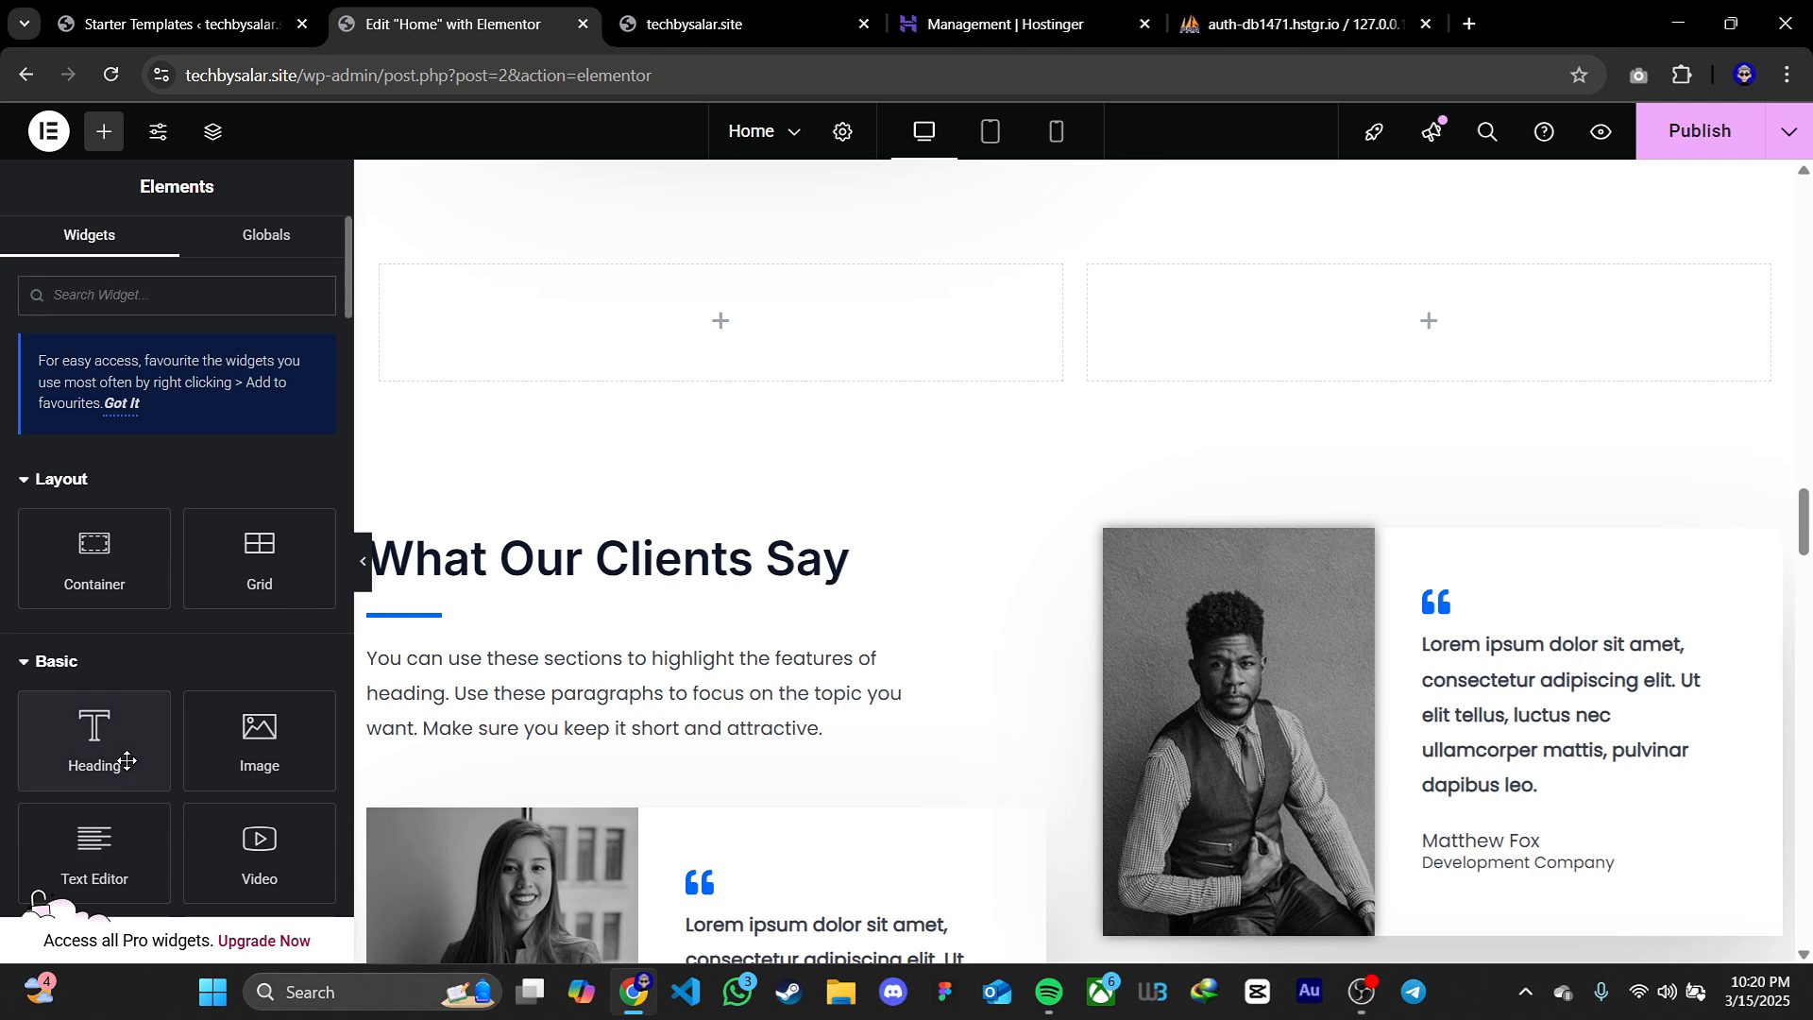
drag(104, 751, 706, 340)
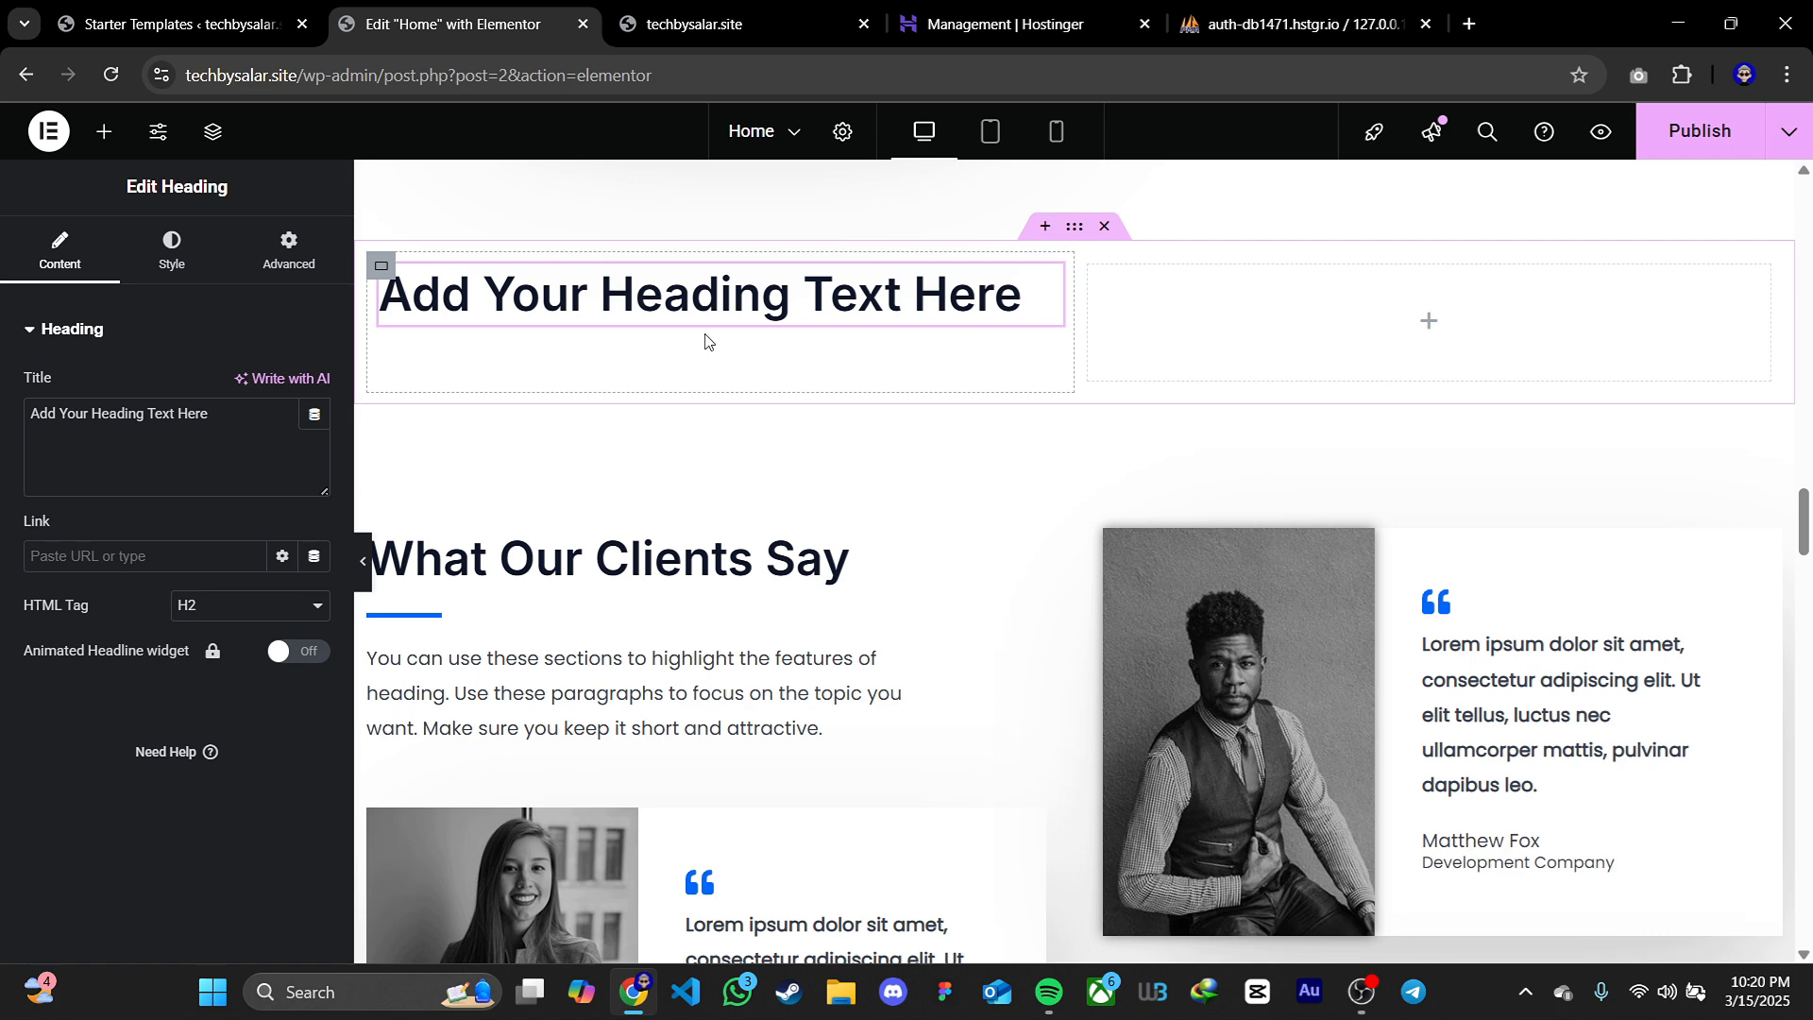
drag(225, 416, 13, 423)
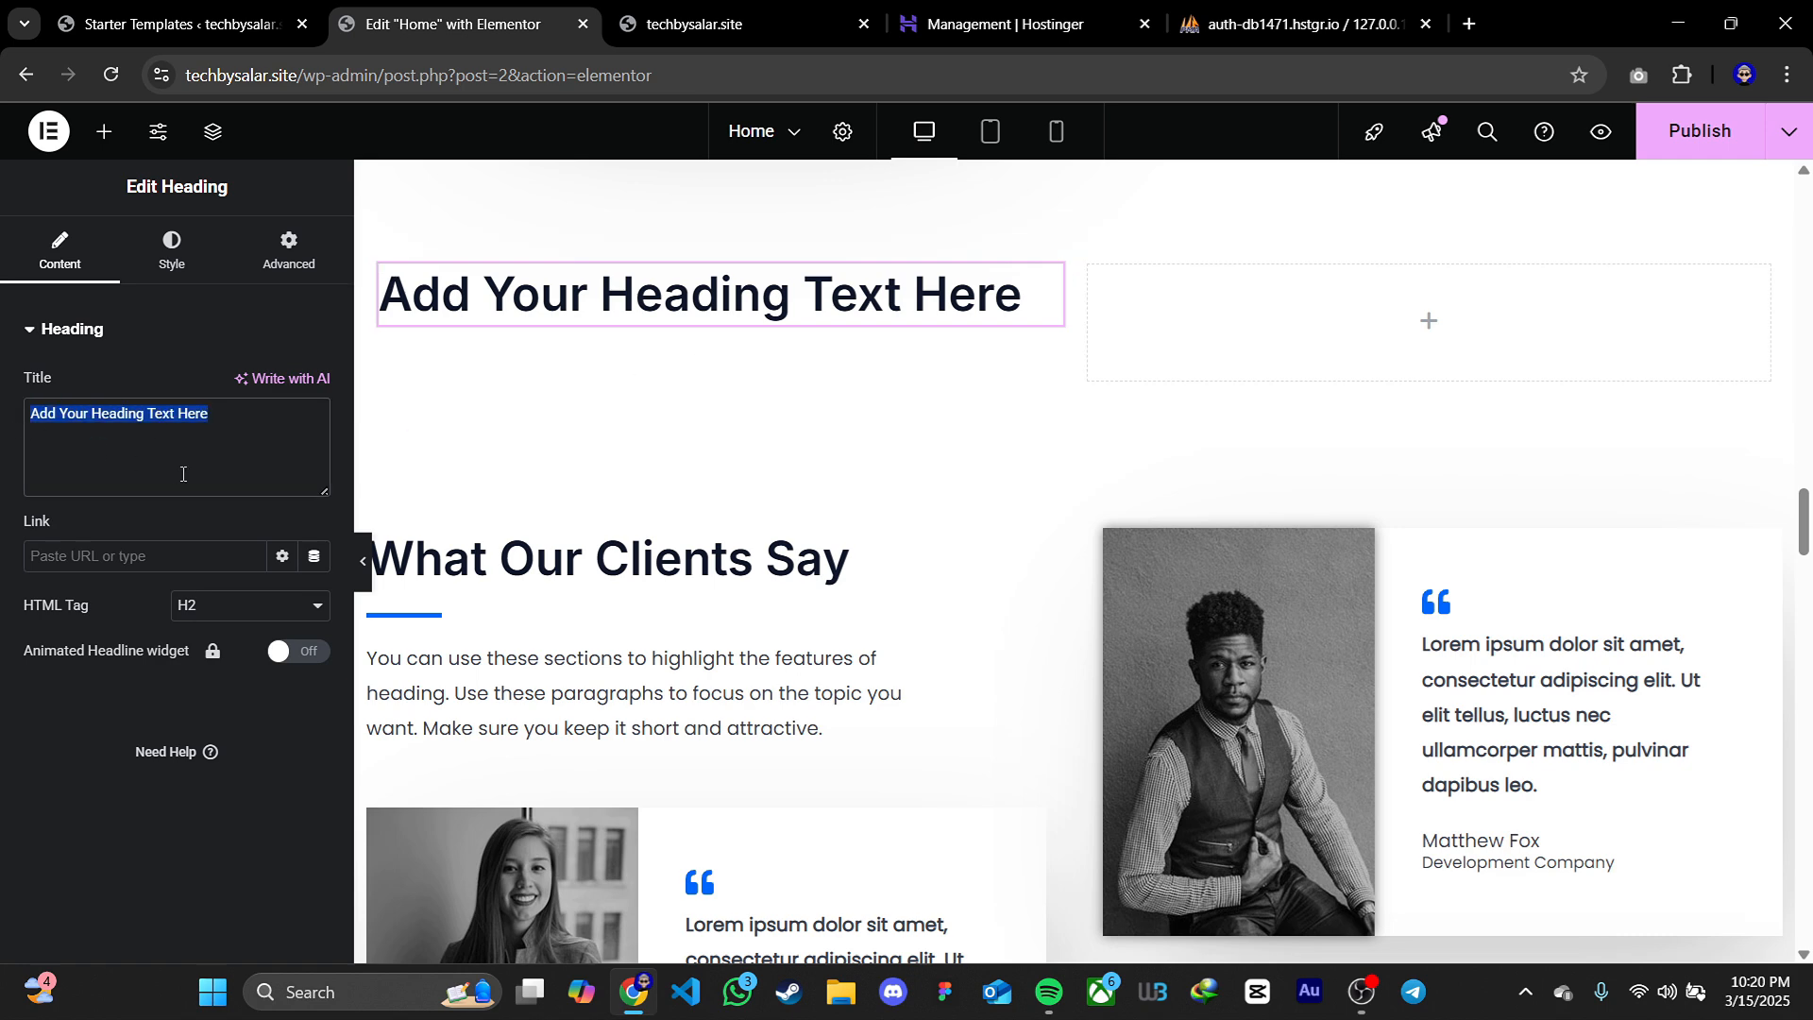
text(Hello )
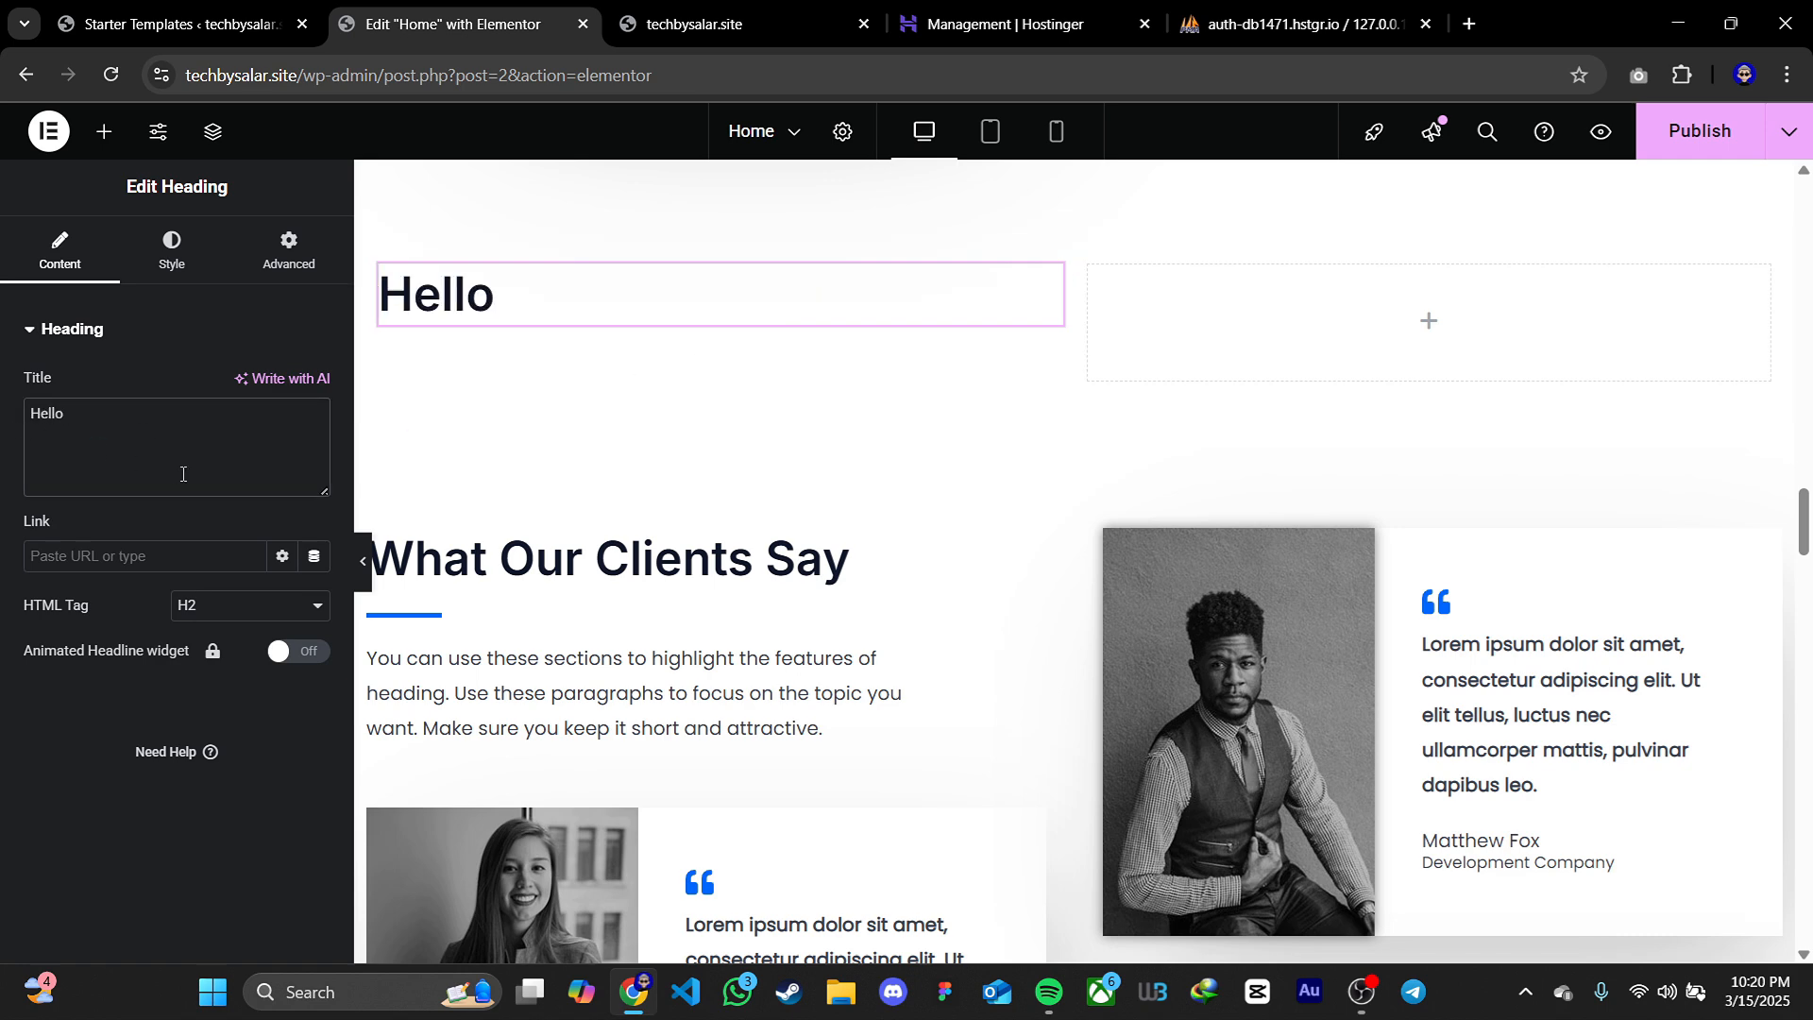
text(youtube)
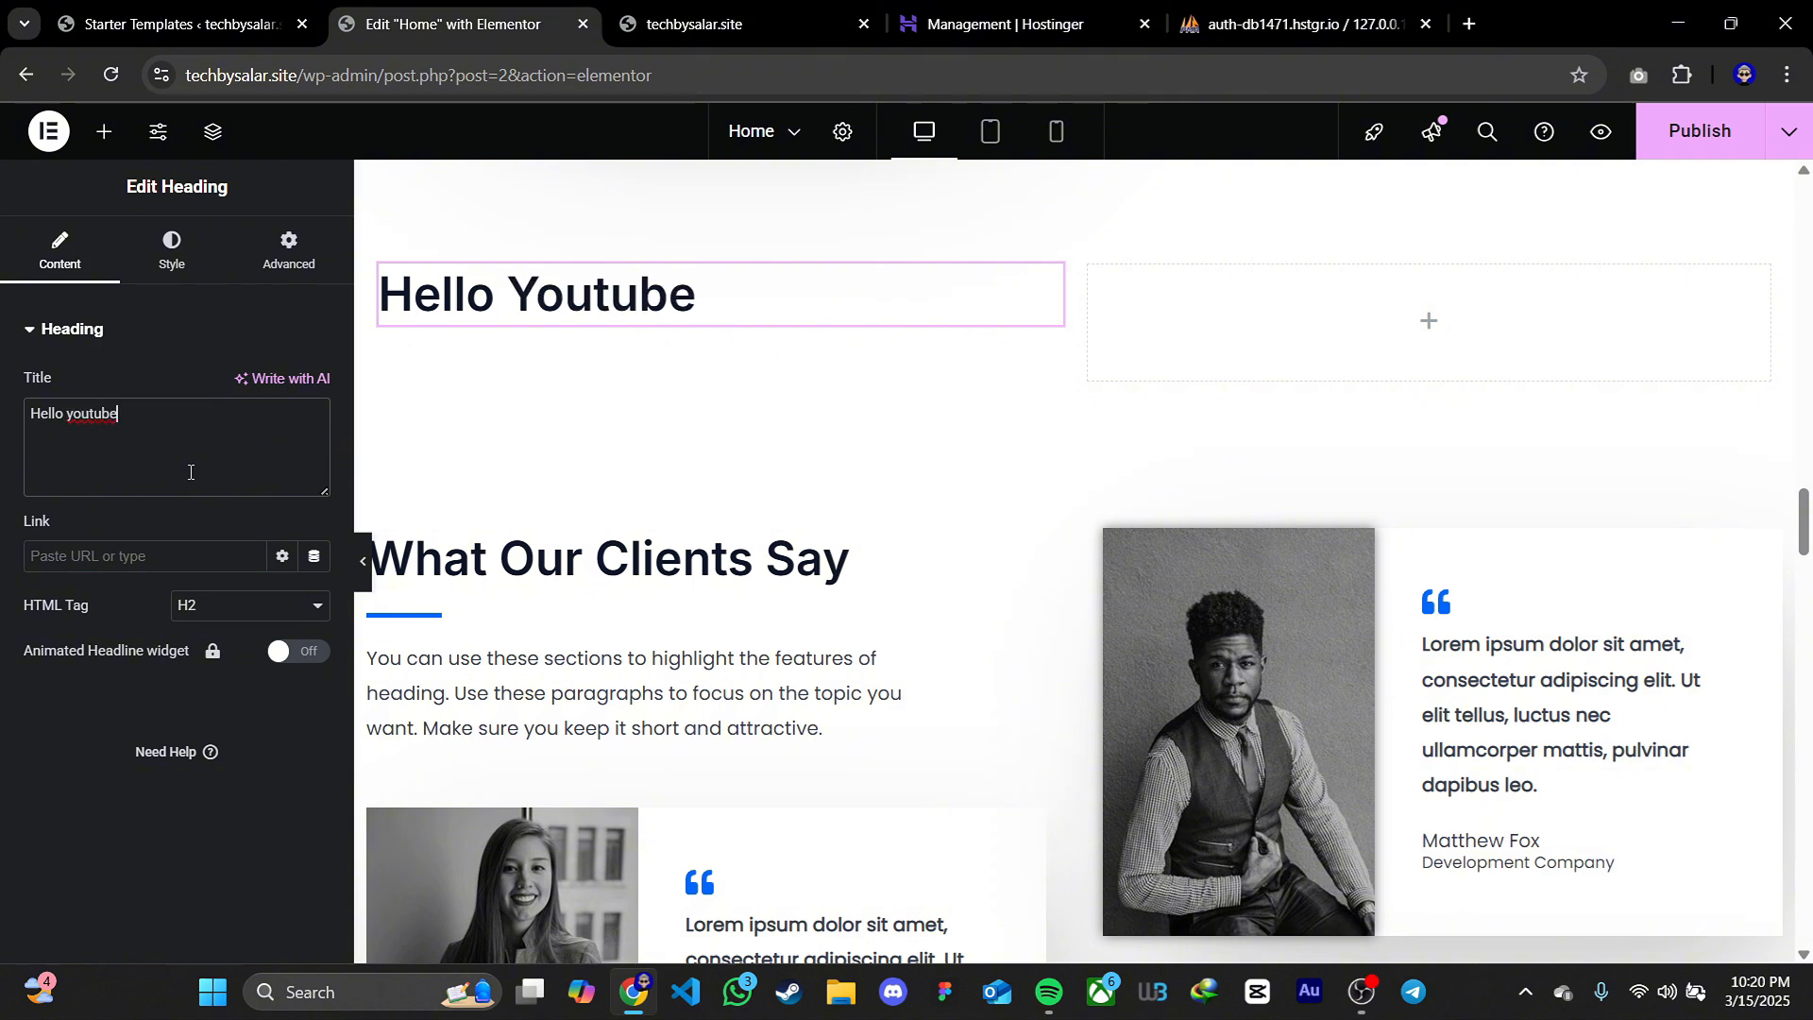
Try the HTML tags H1, H3 and H4 on the Hello Youtube heading and return it to H2
click(194, 607)
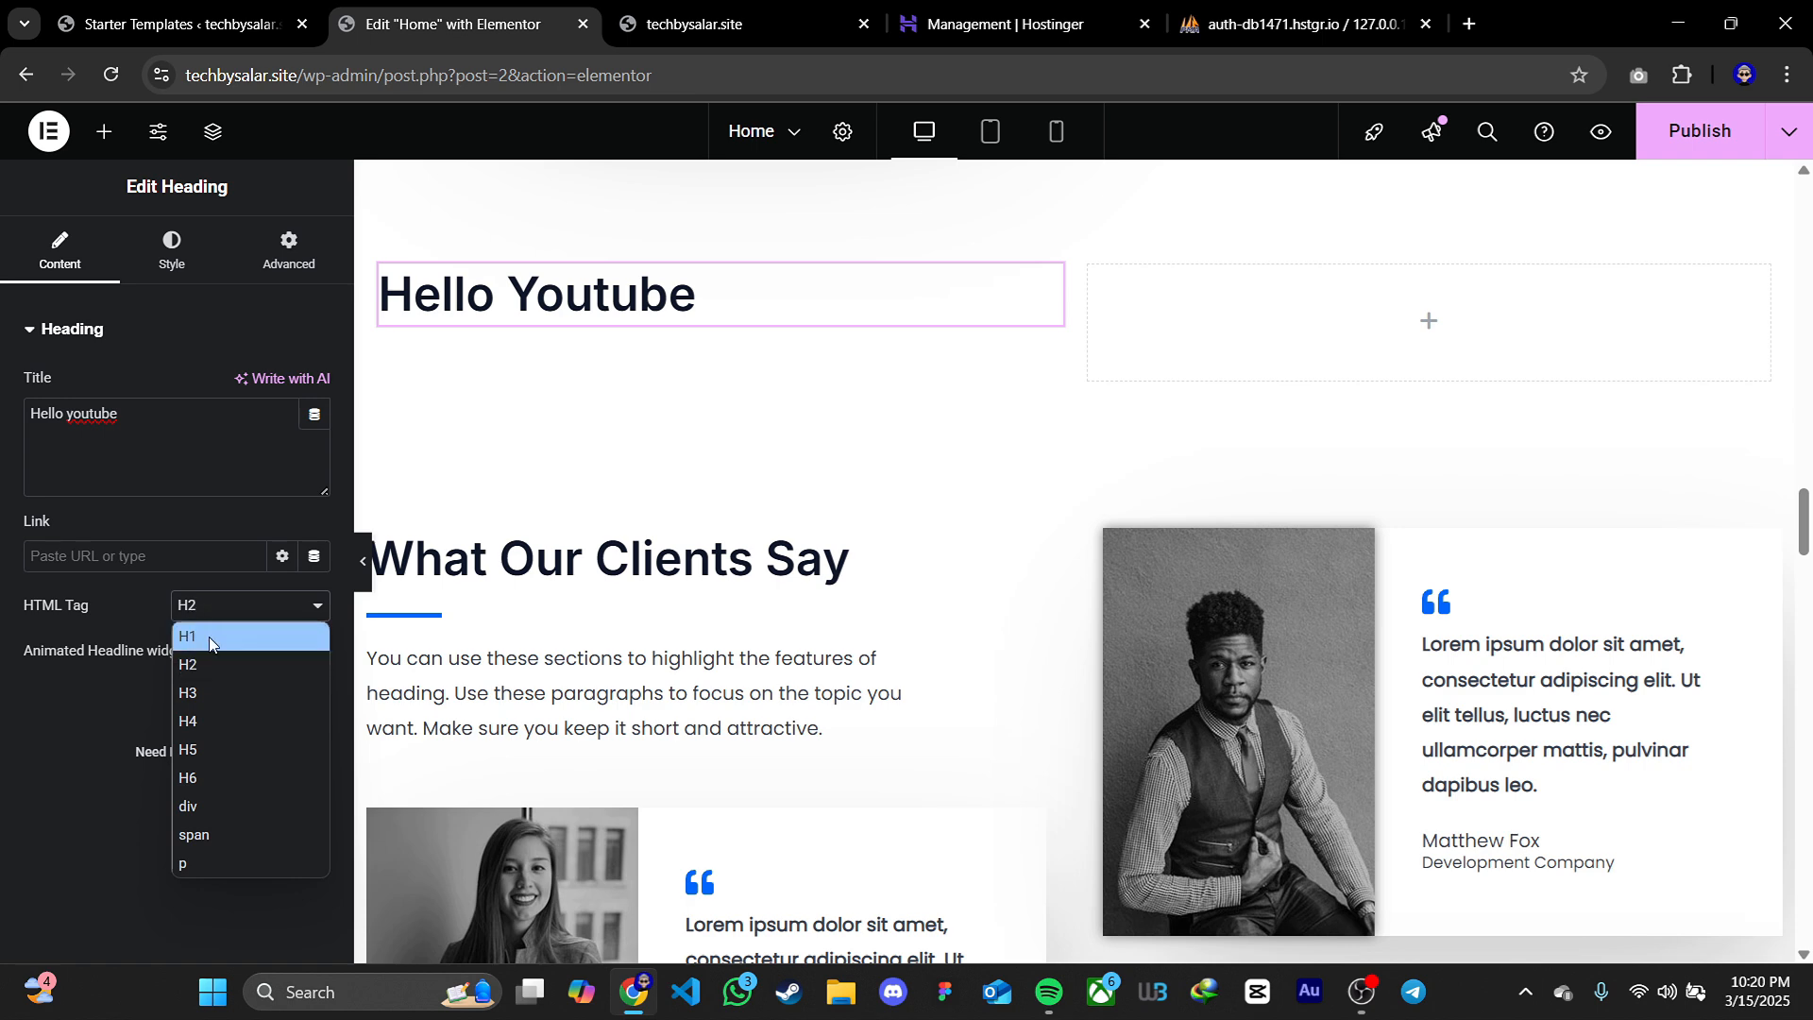
click(208, 636)
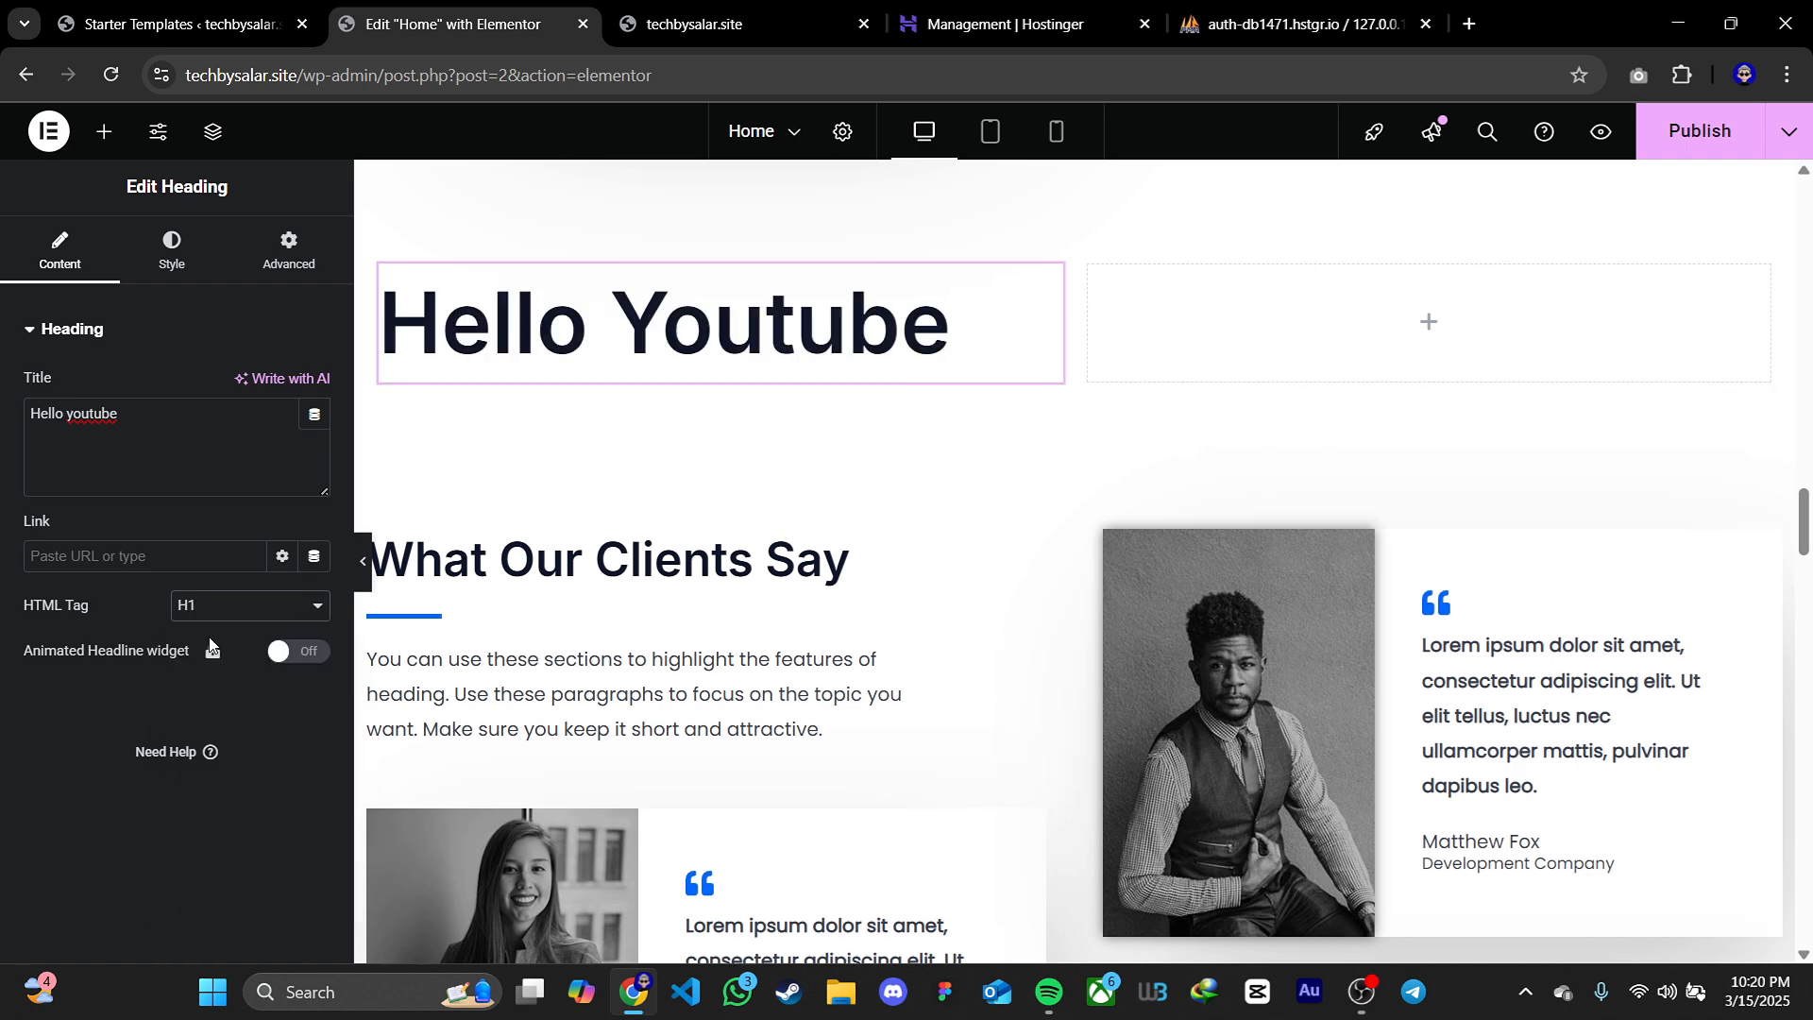
click(219, 608)
click(220, 683)
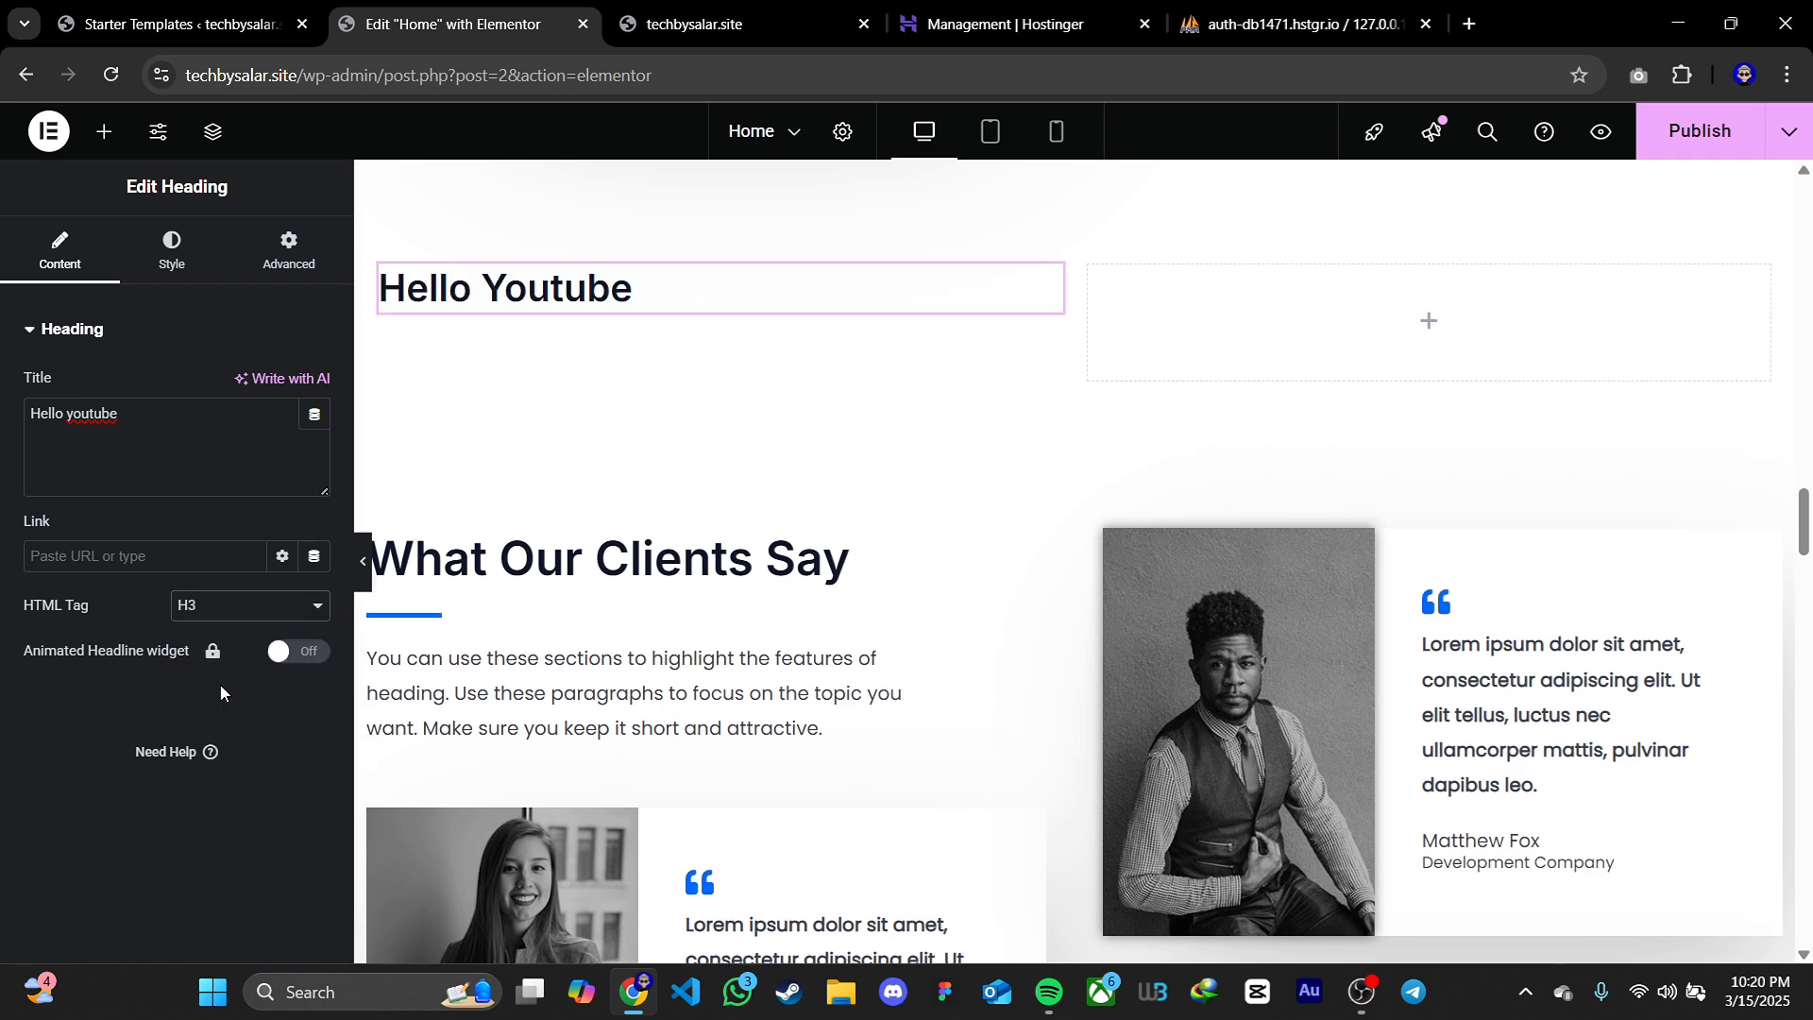
click(223, 621)
click(218, 694)
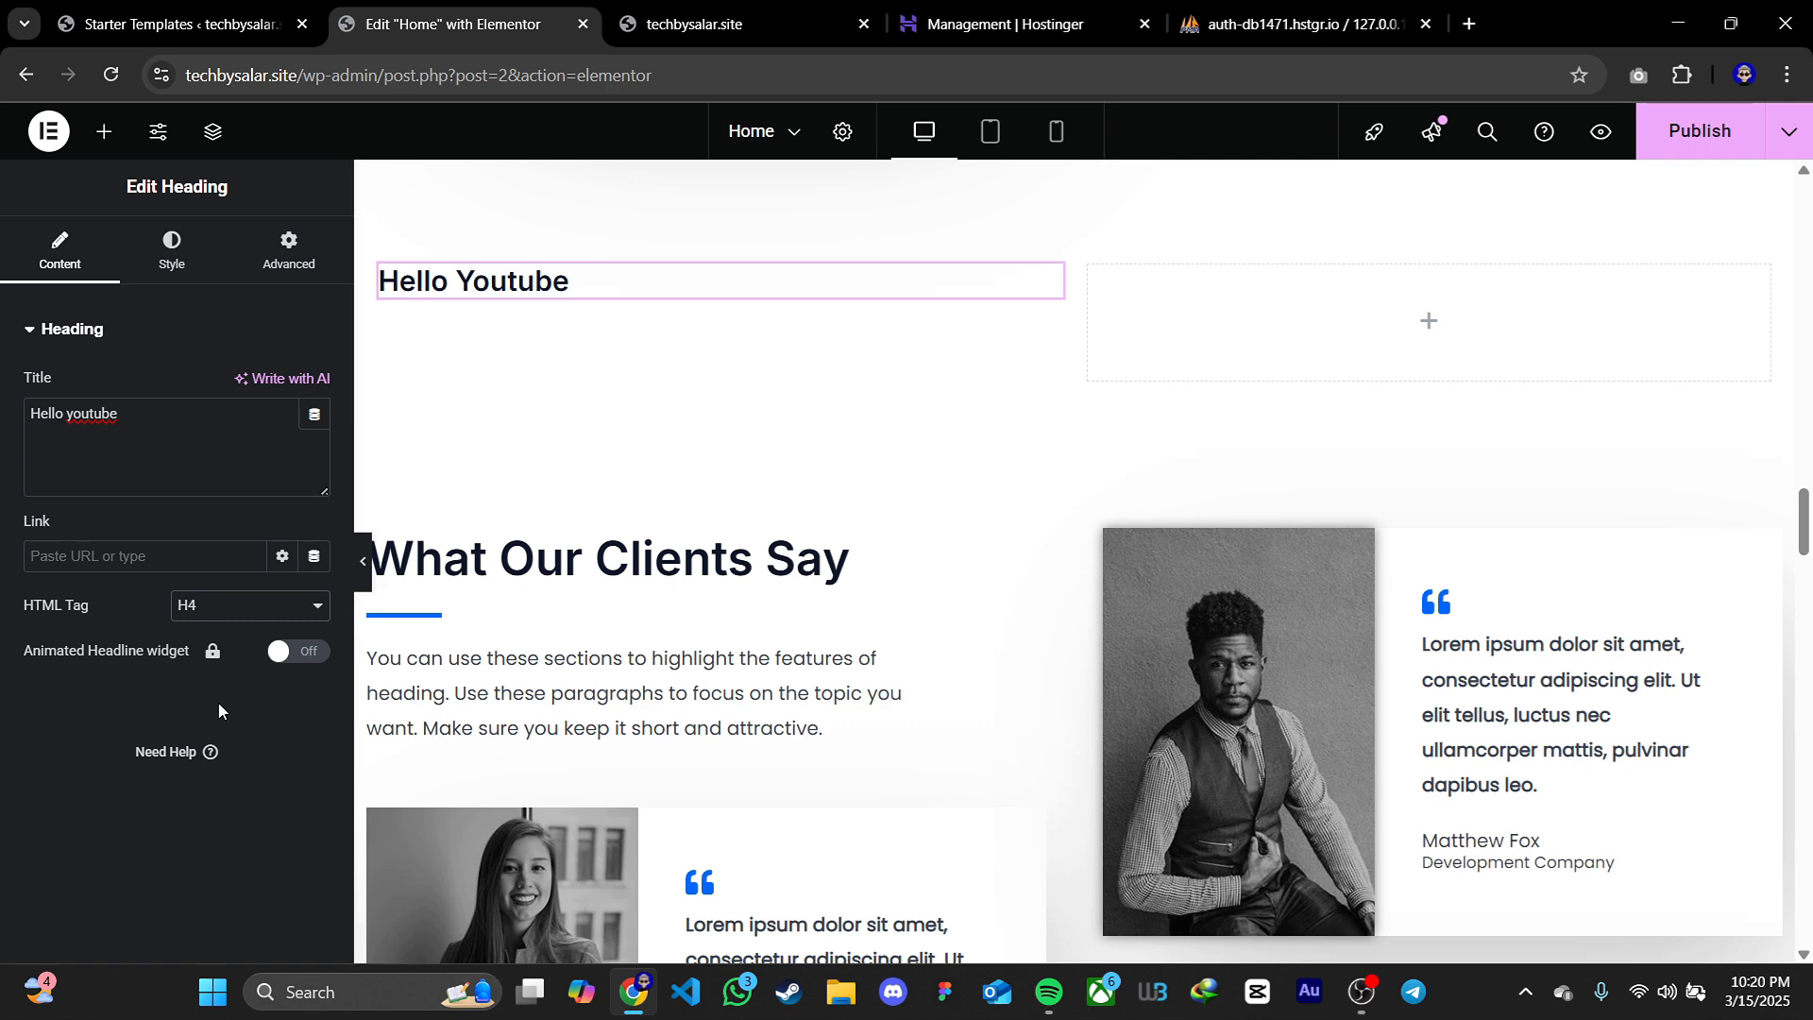
click(218, 607)
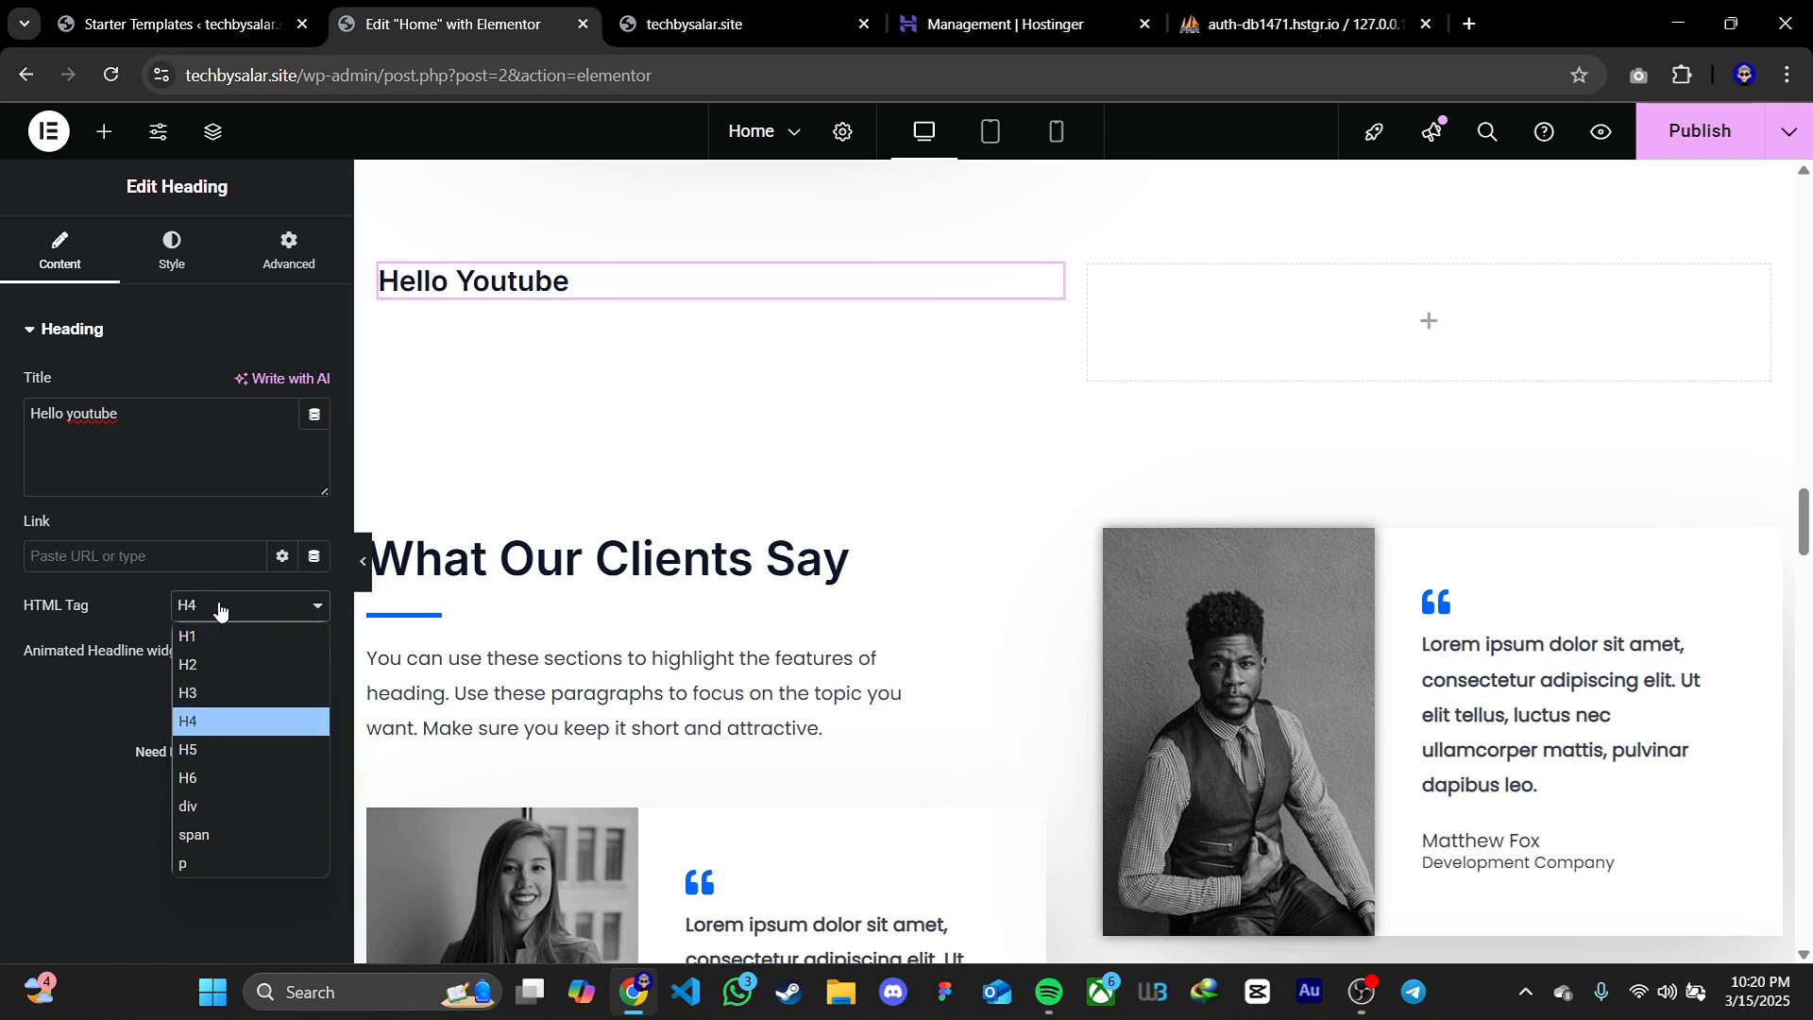
click(213, 658)
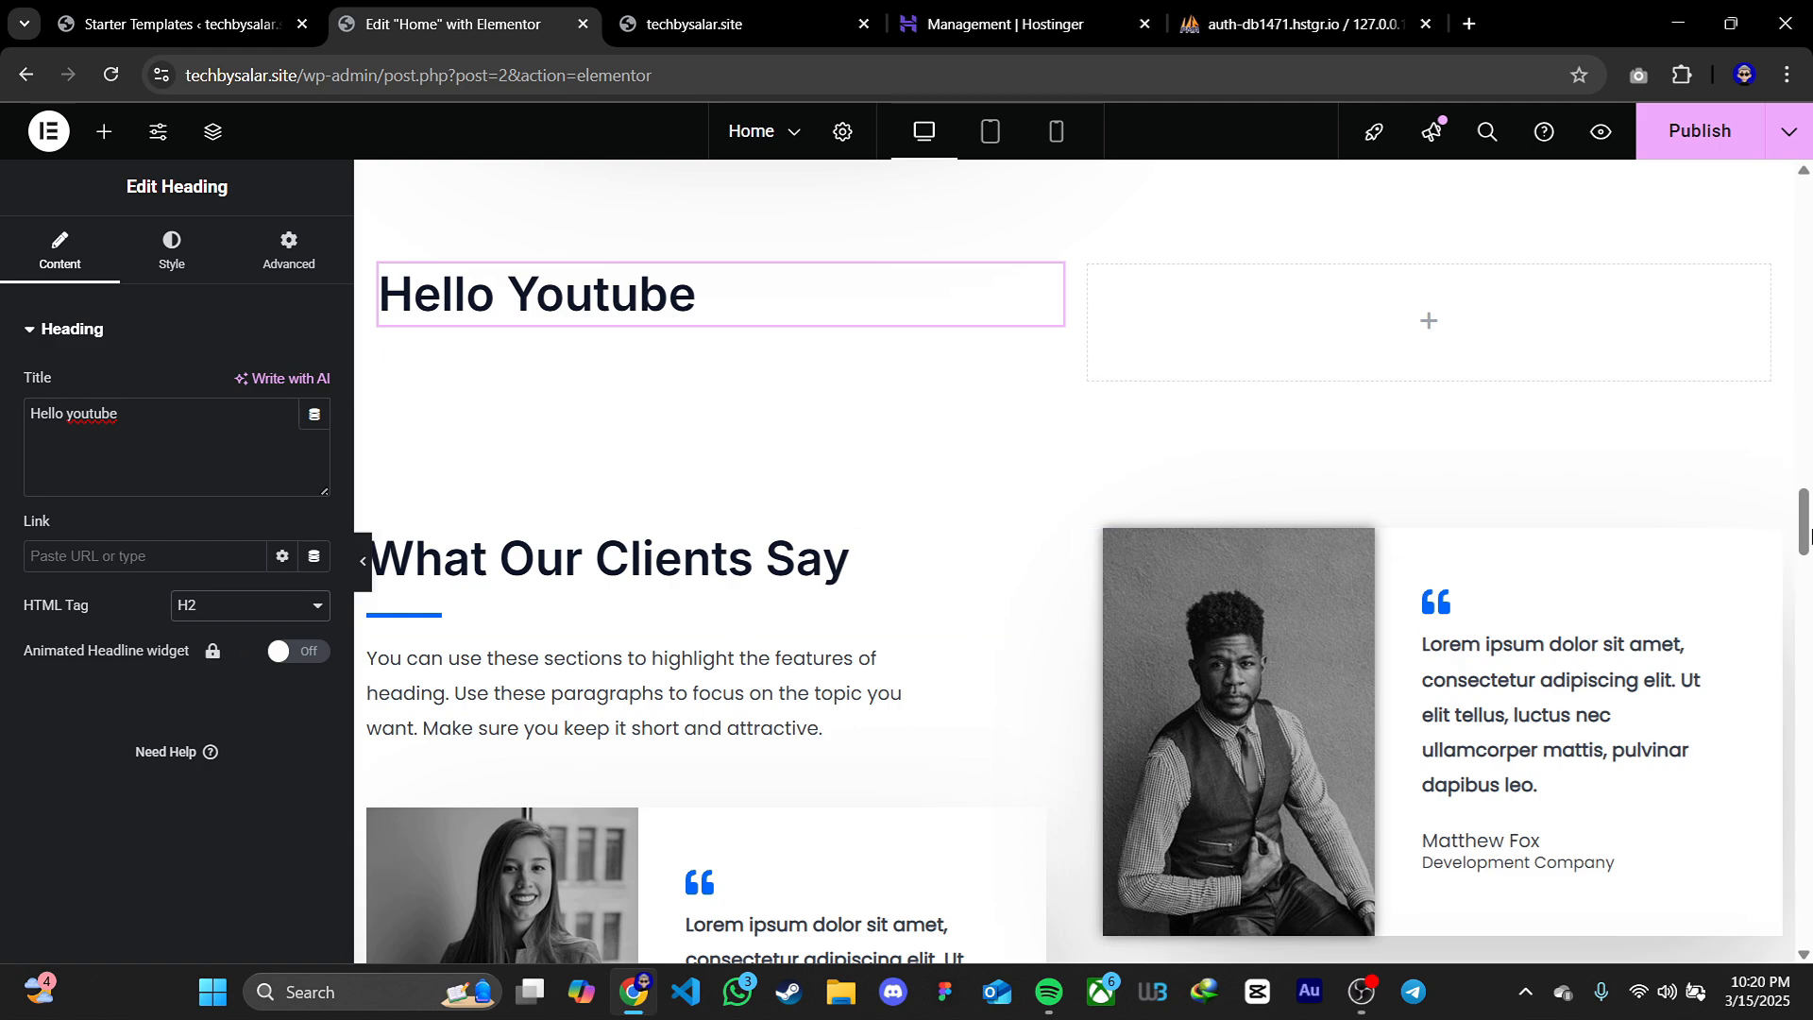
Check which HTML tag the Broad Vision Honest Service Great Value heading in the hero section uses
drag(1804, 525, 1805, 219)
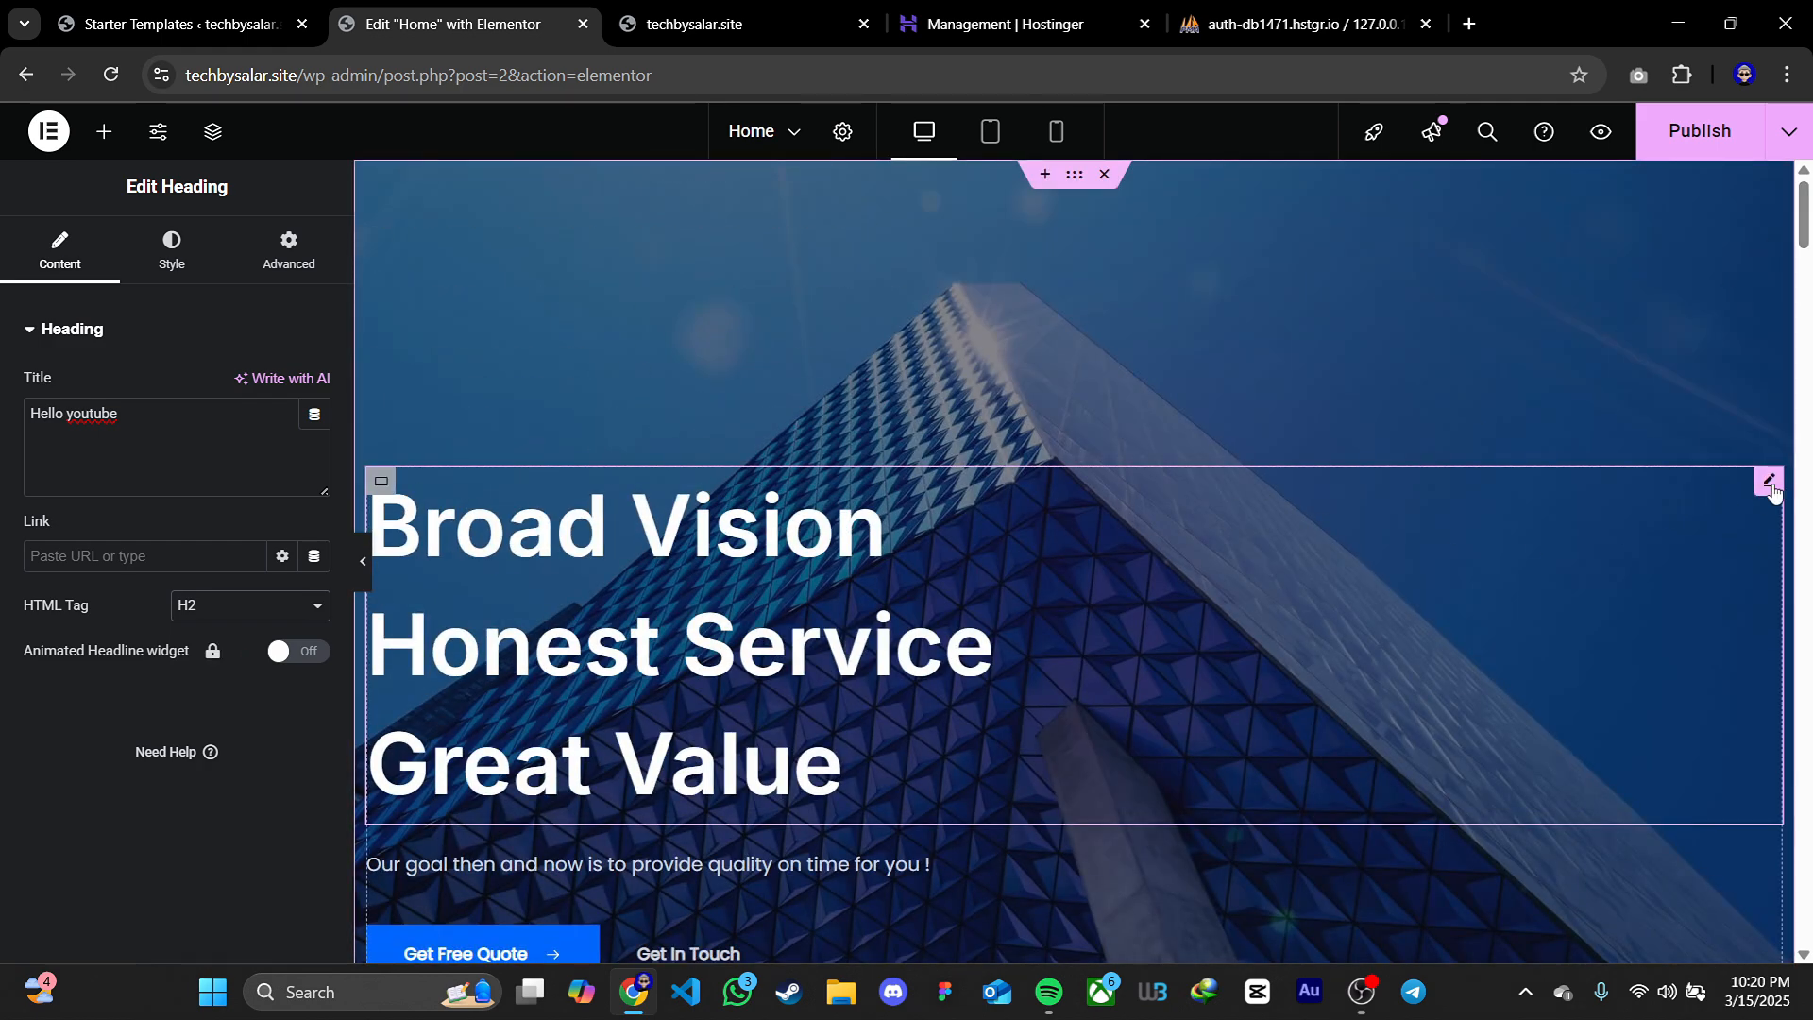
click(1033, 525)
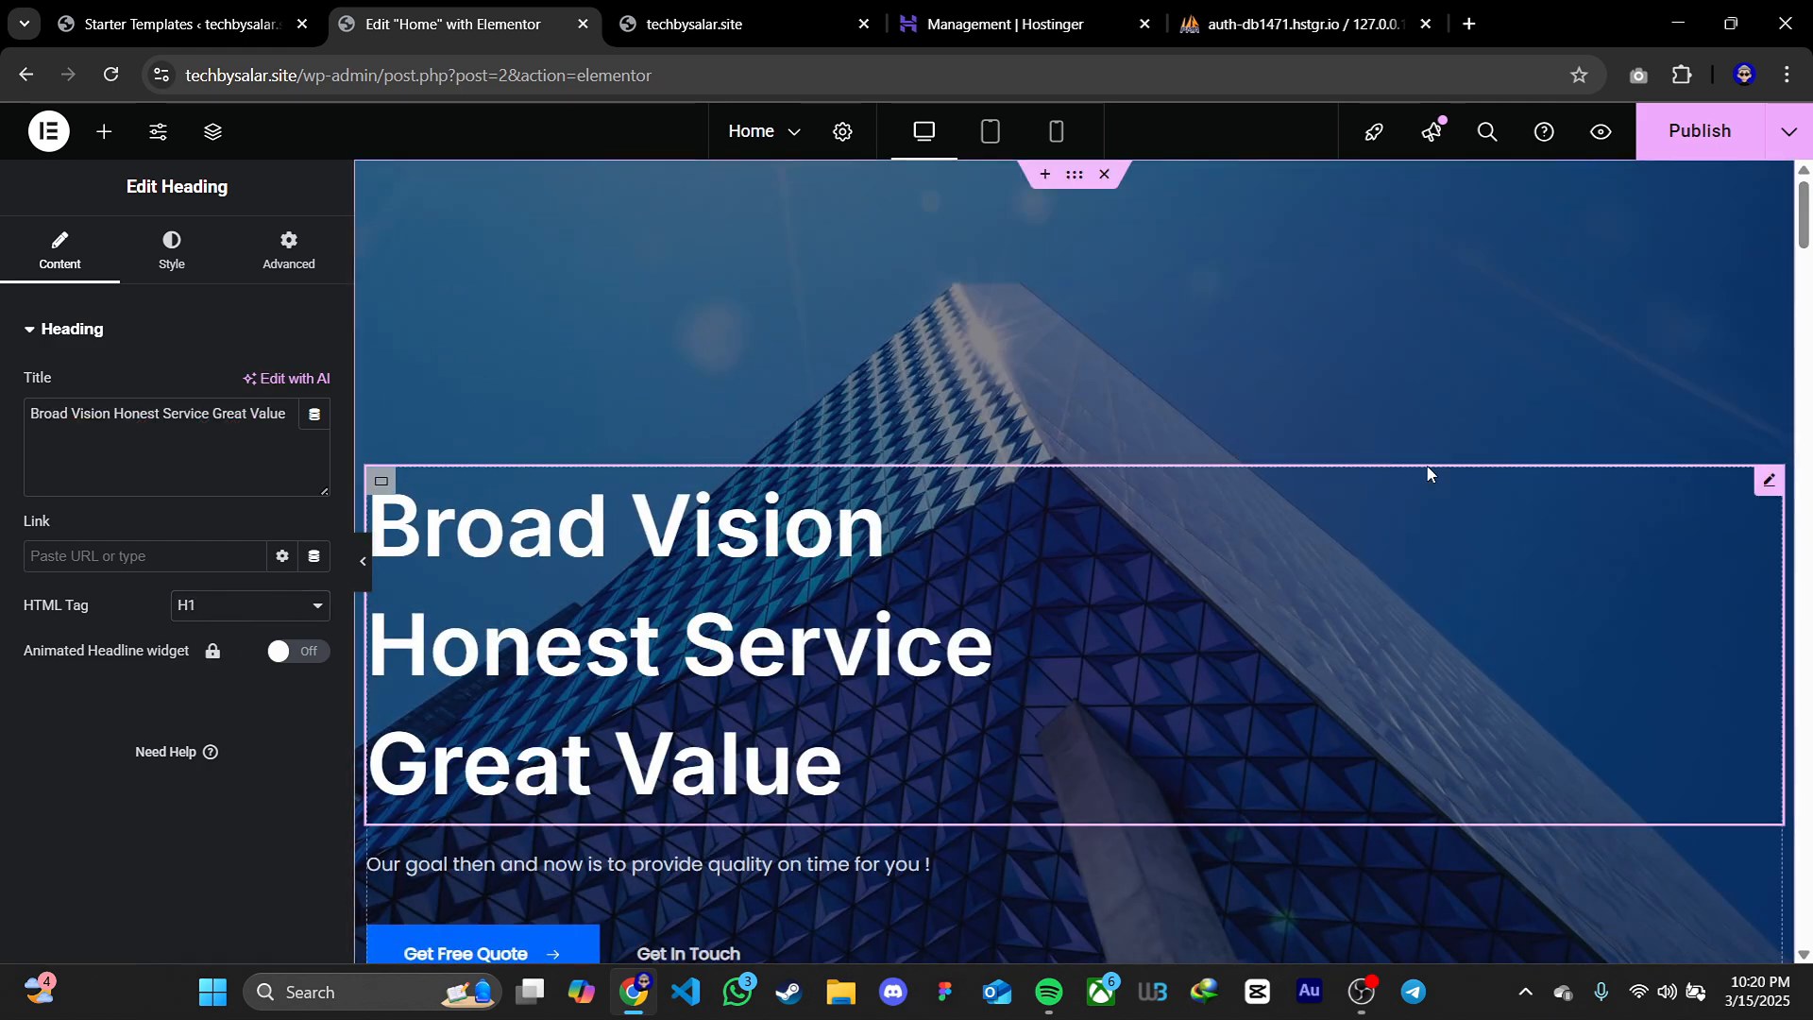
drag(1804, 226, 1801, 514)
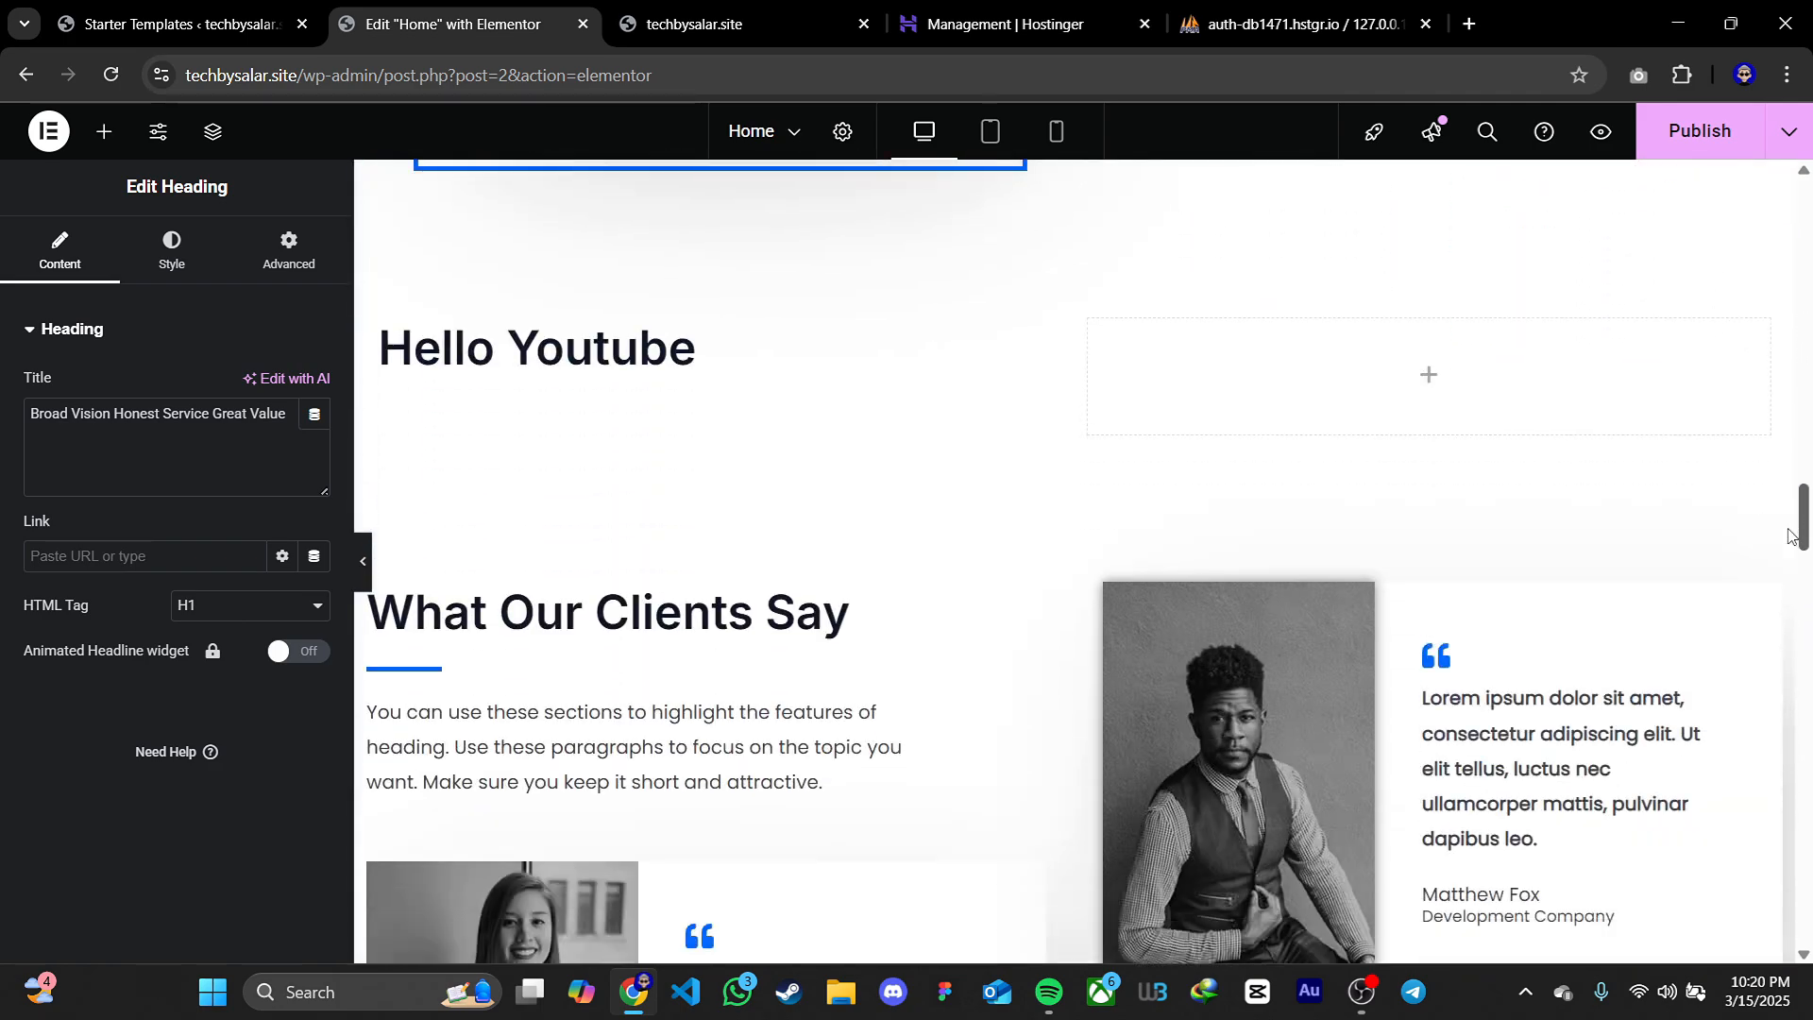
Add a Text Editor widget with its placeholder paragraph below the Hello Youtube heading
click(1046, 333)
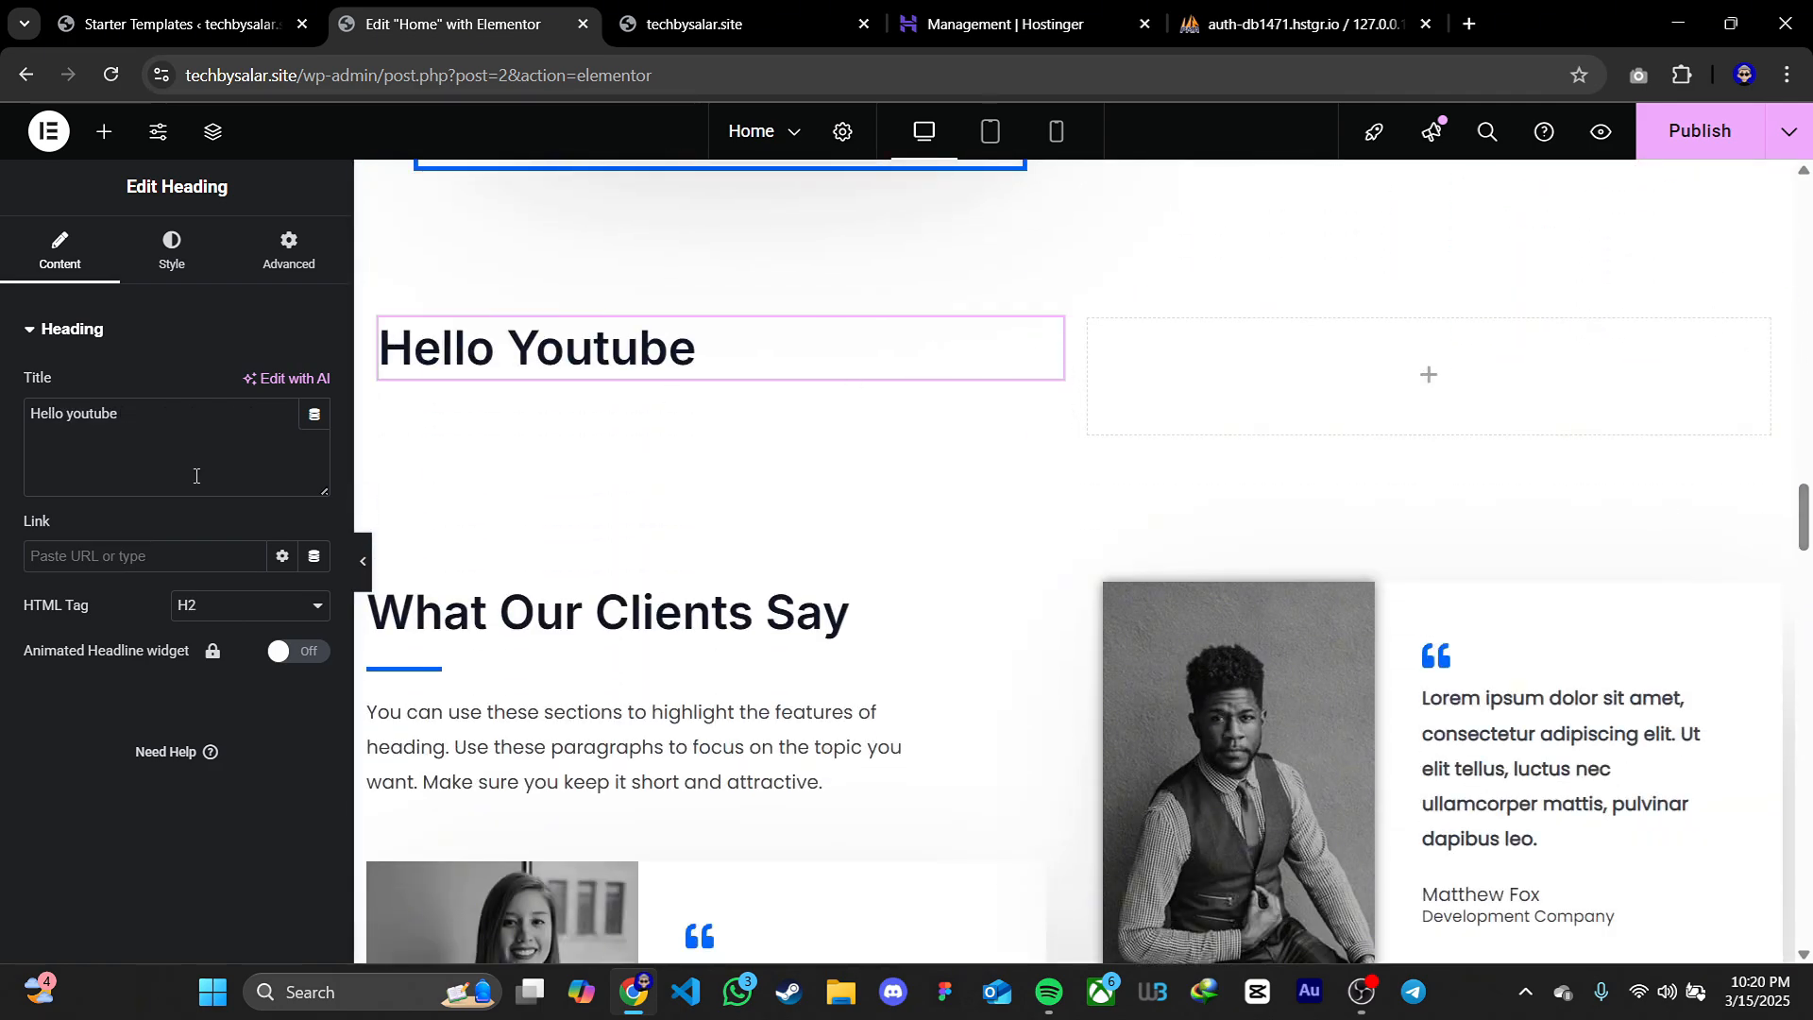
click(103, 132)
scroll(186, 576, down, 1)
drag(117, 741, 549, 368)
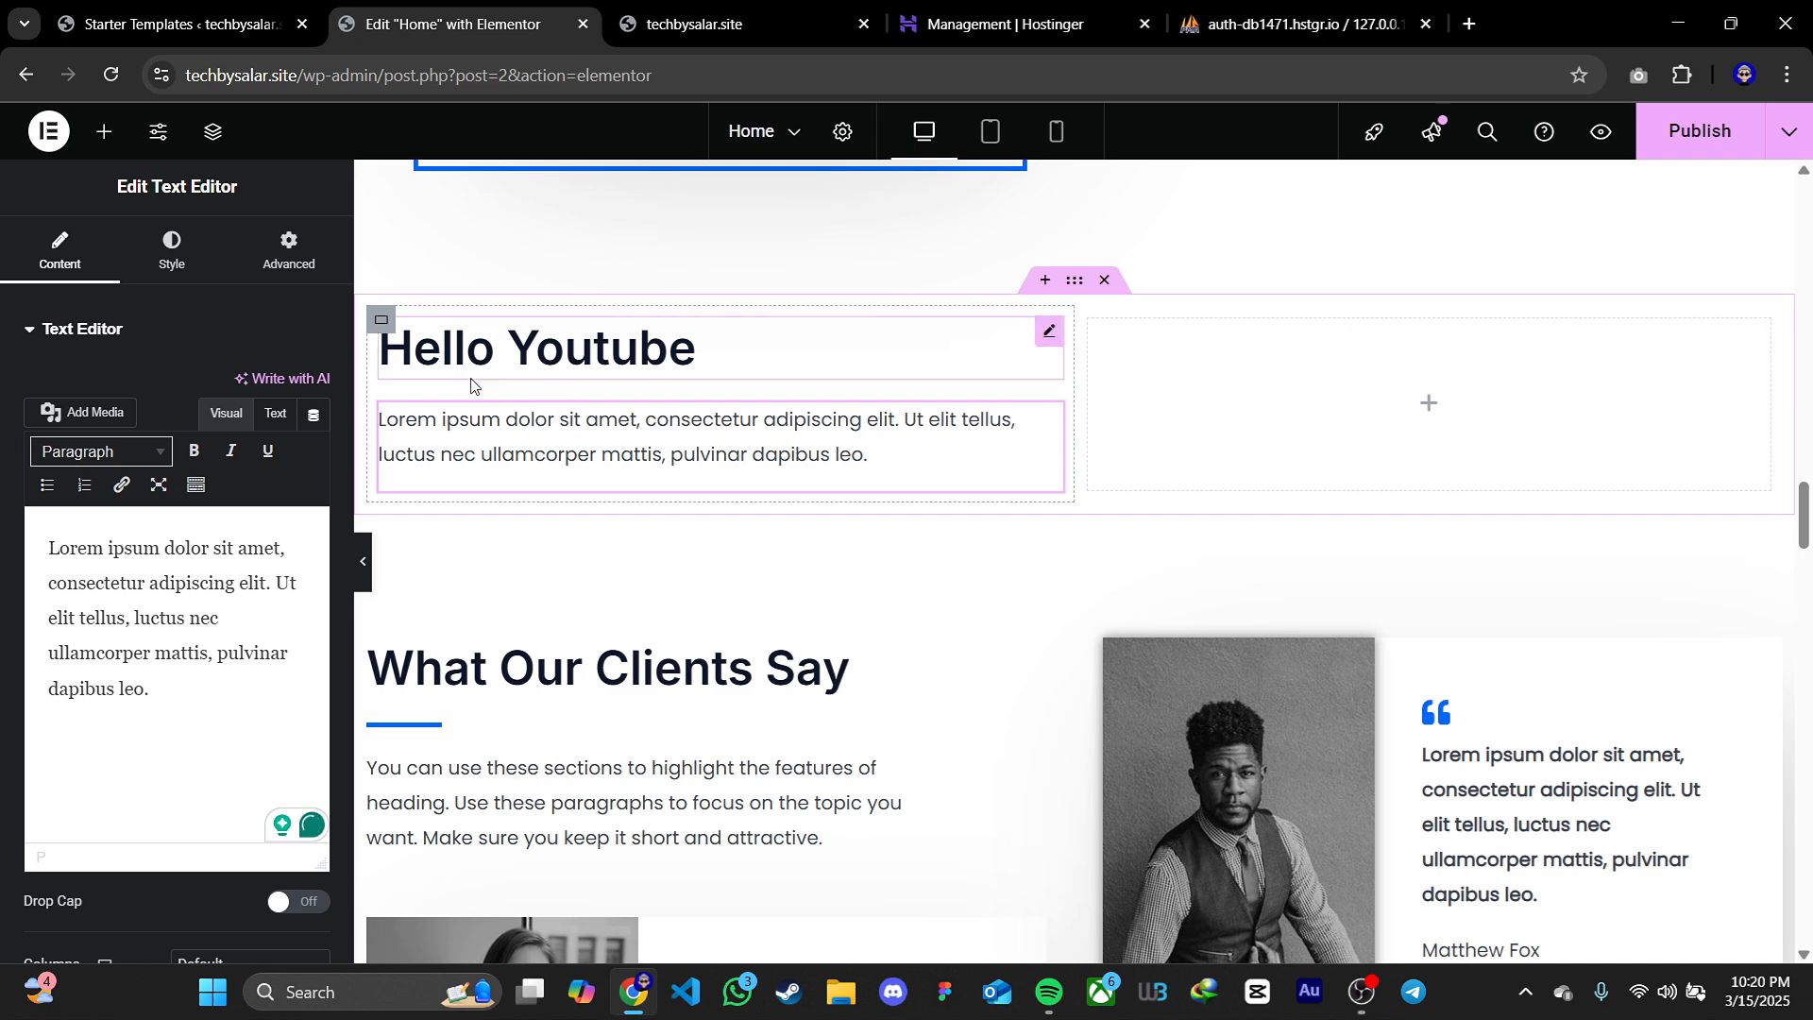
Find the Button widget by searching for "button" and add it below the Lorem ipsum paragraph under Hello Youtube
click(104, 131)
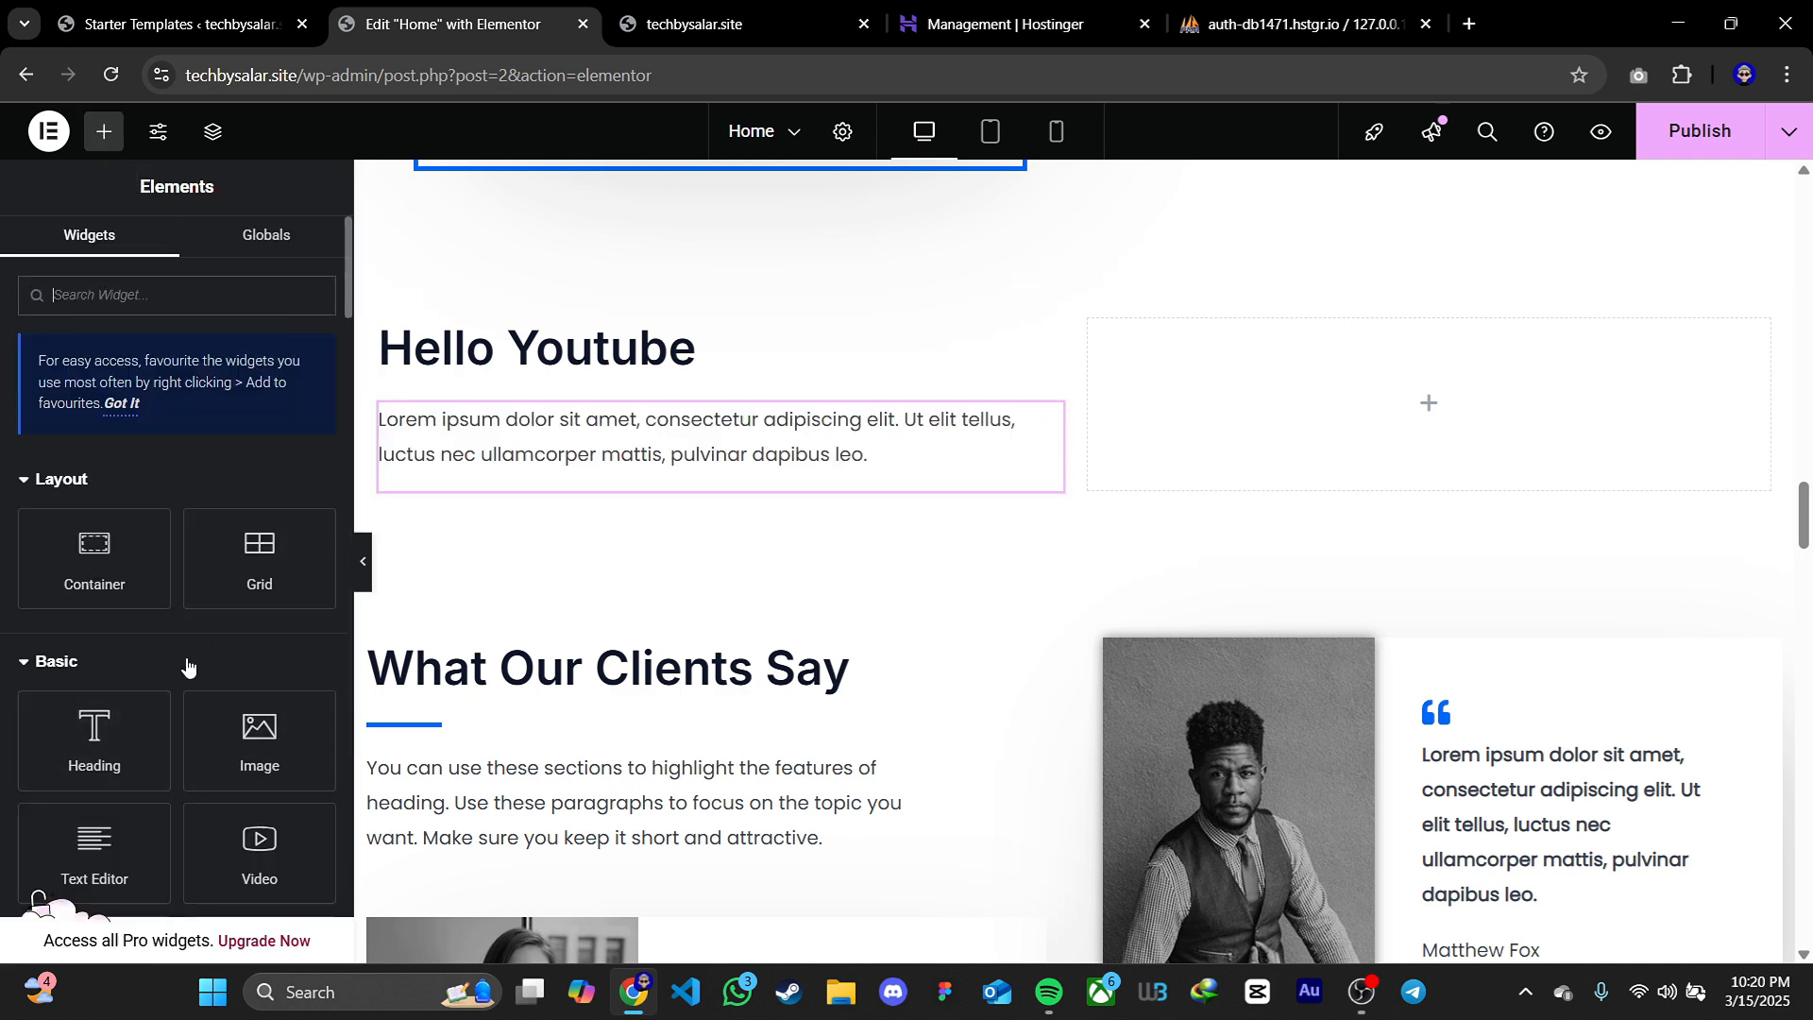
text(button)
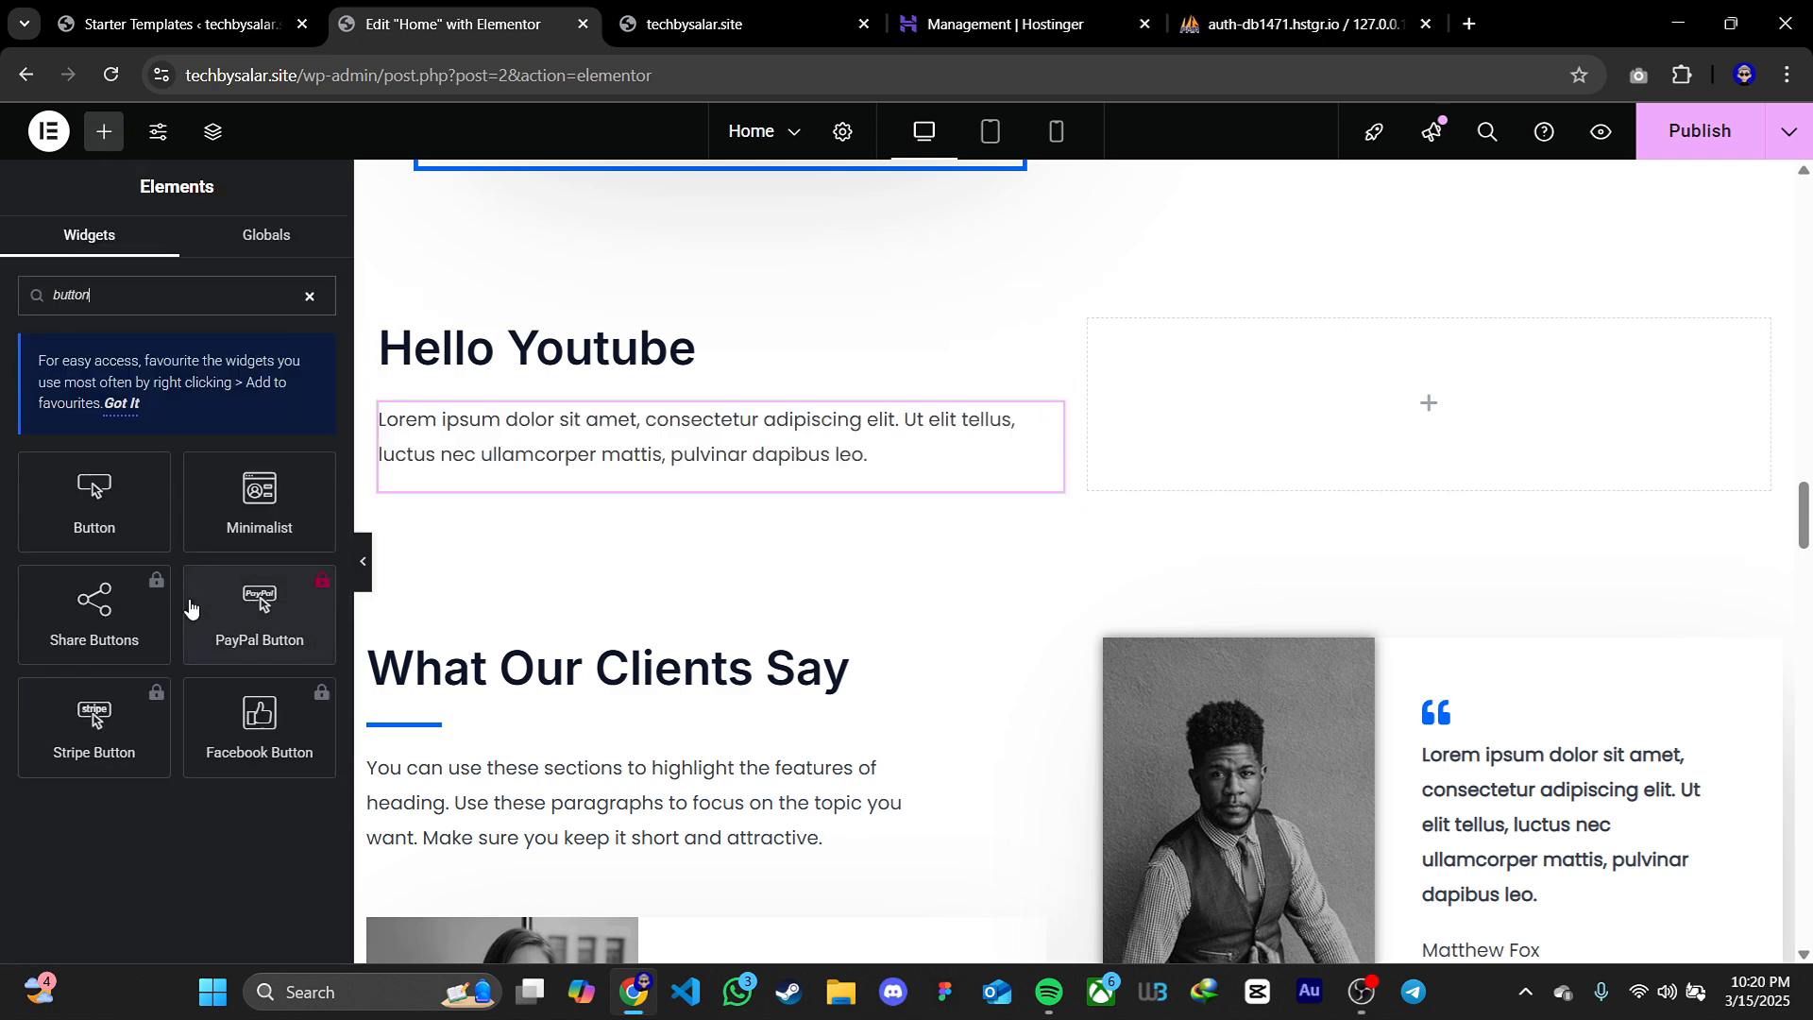
drag(100, 496, 553, 457)
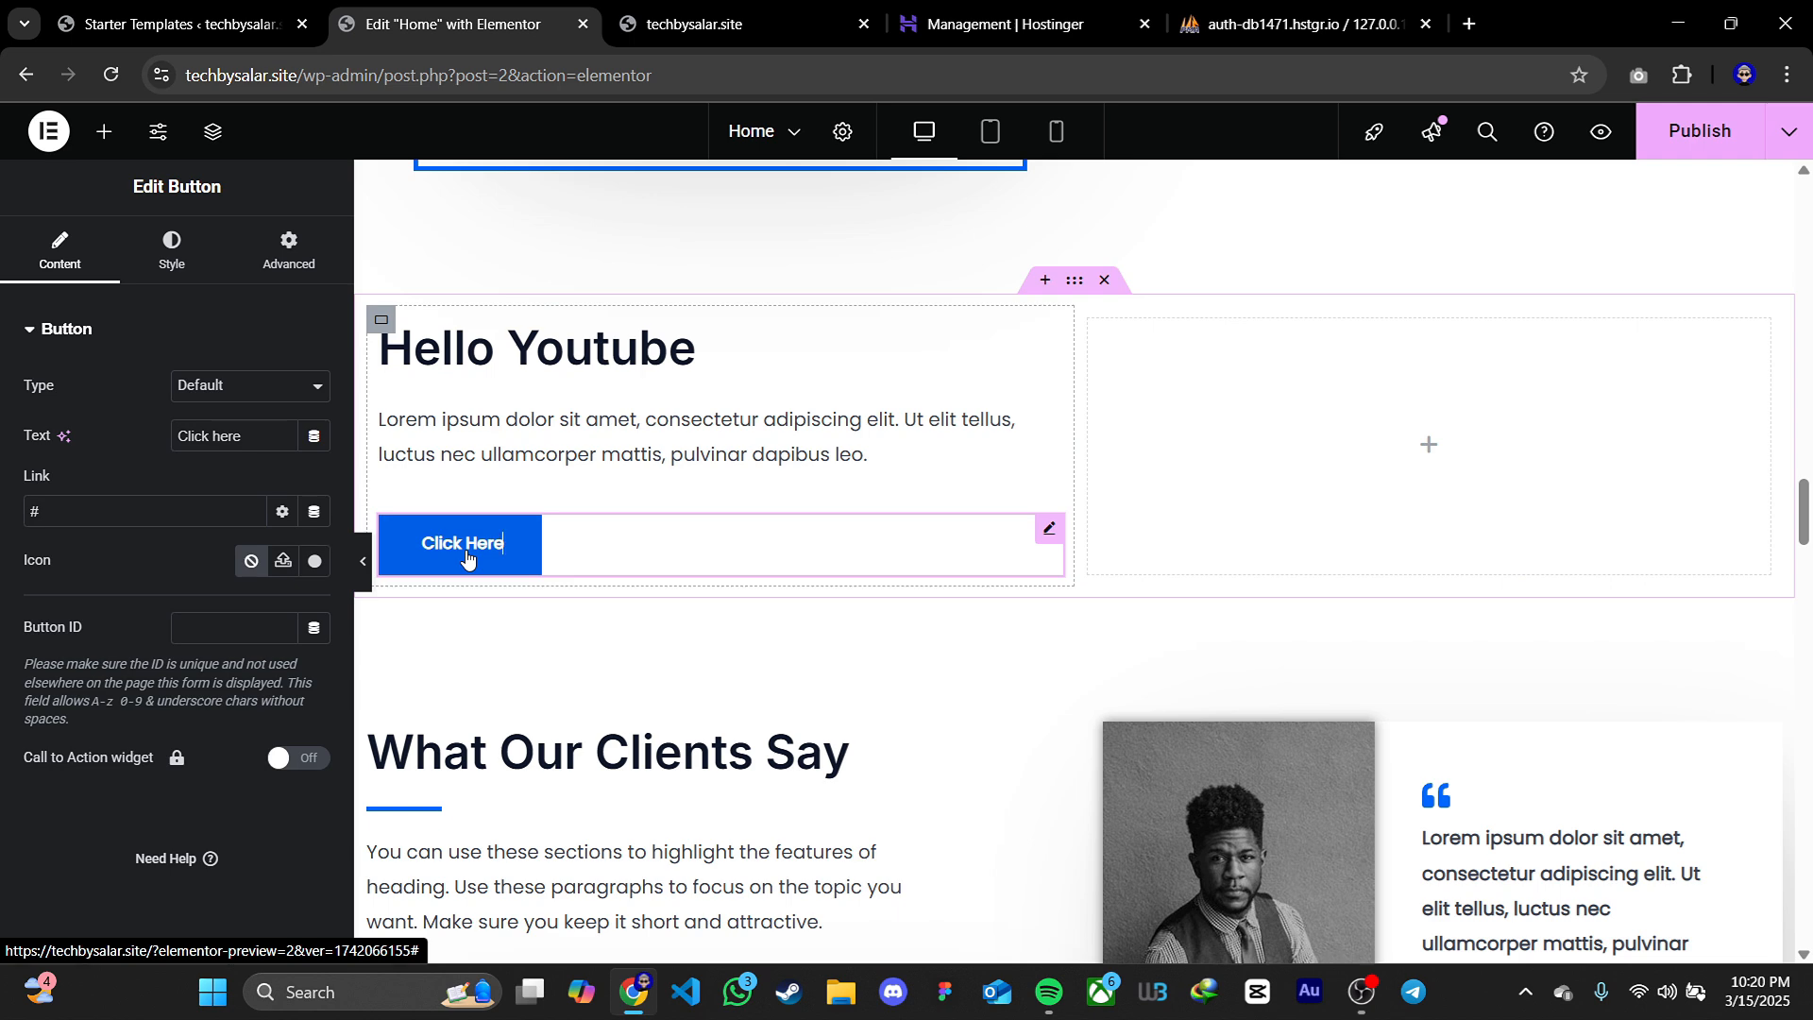
Label the new button "Contact us" and link it to the Contact Us page, opening in a new window
triple_click(223, 436)
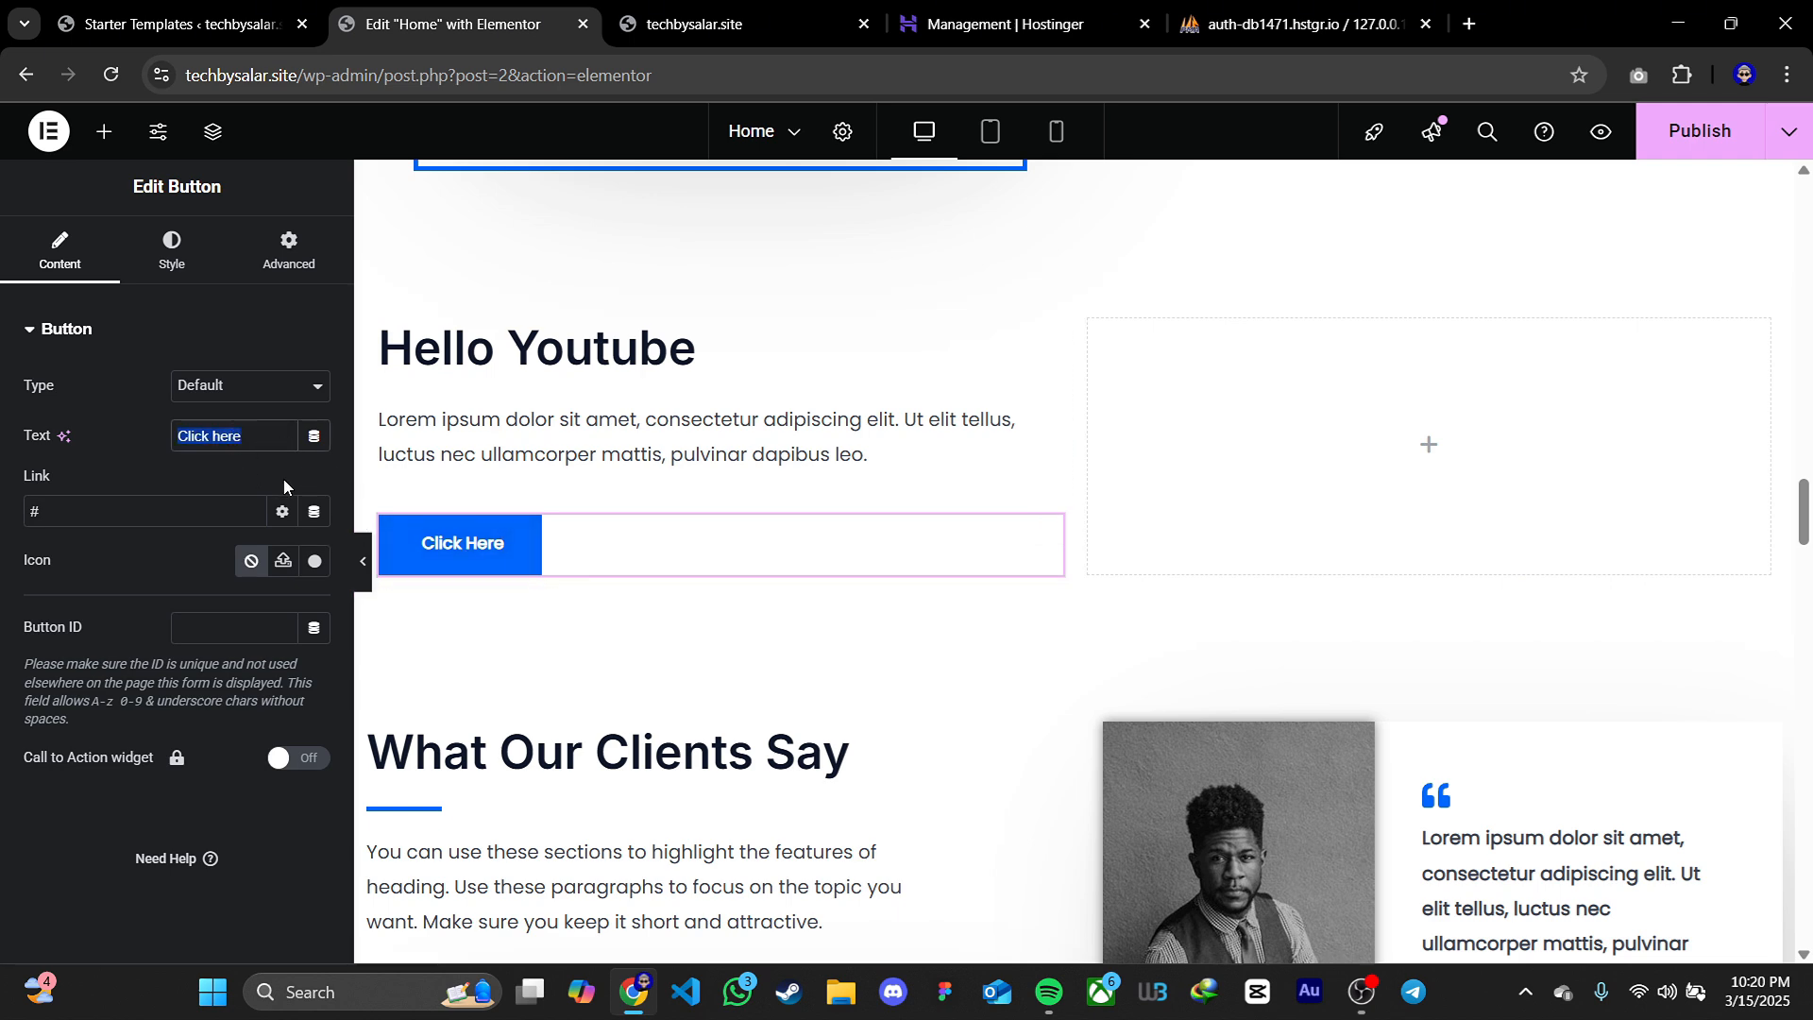
text(Contact us)
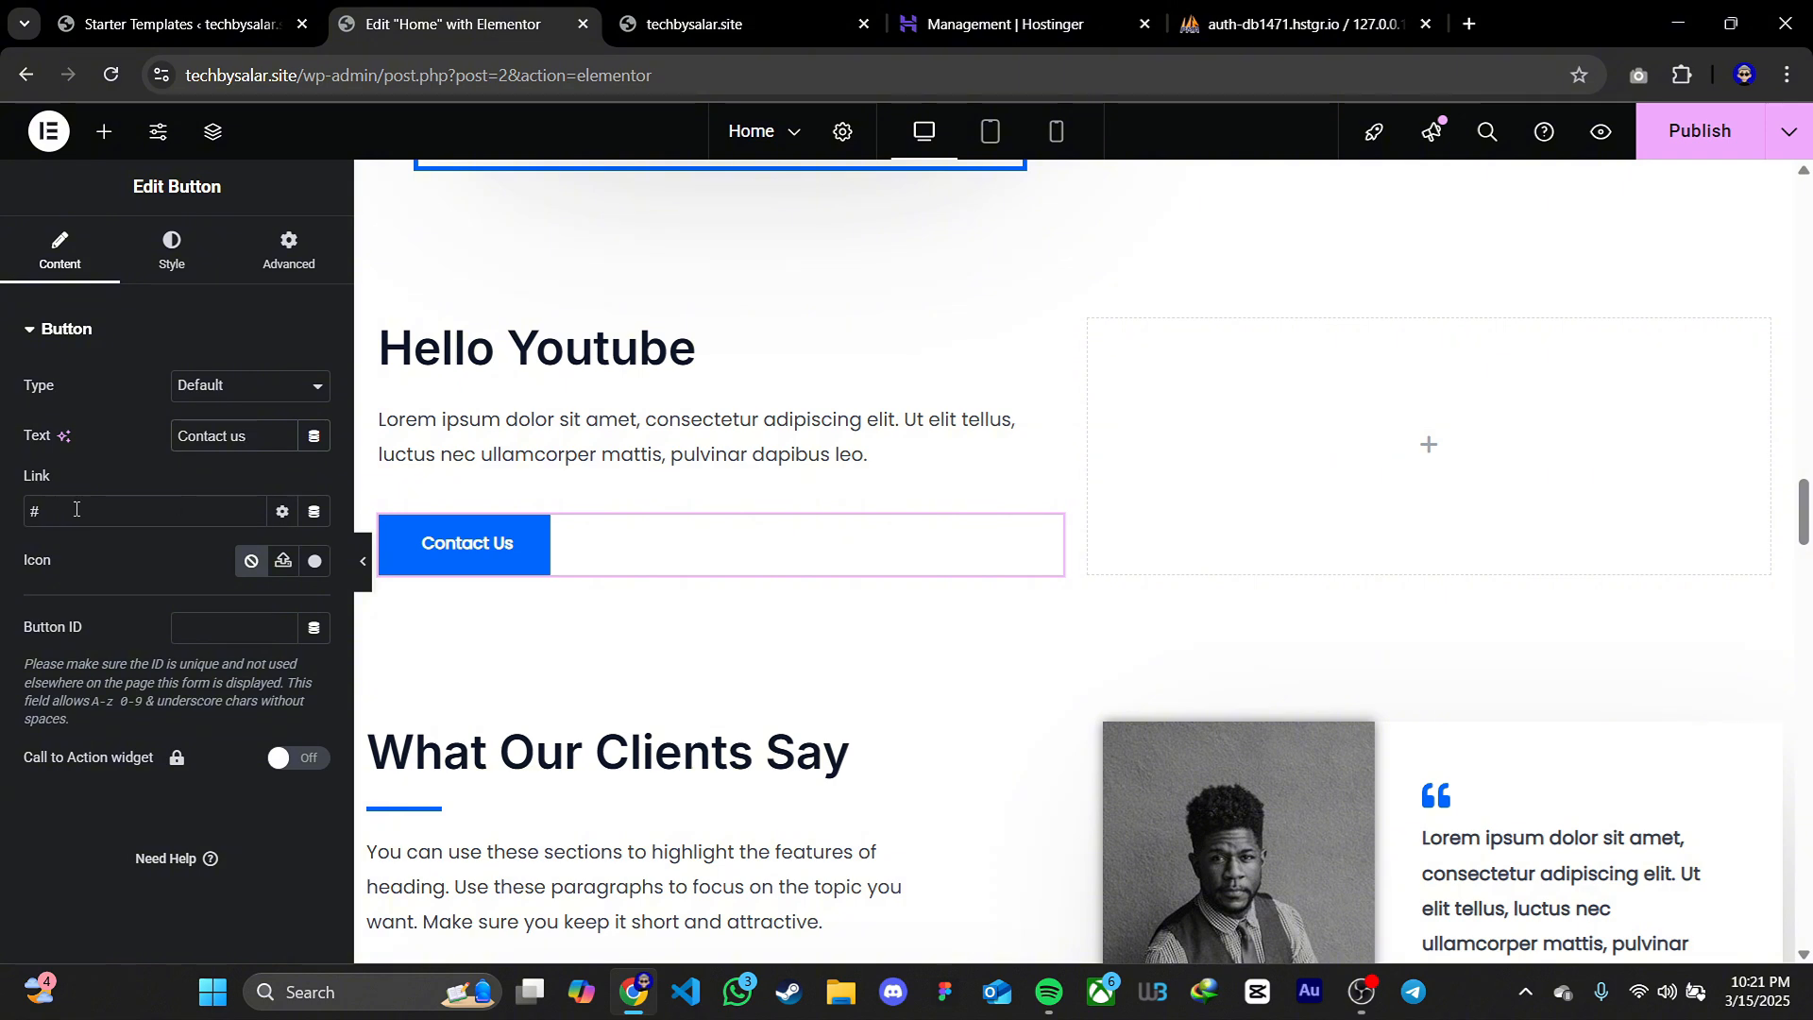
drag(76, 509, 25, 510)
text(contact)
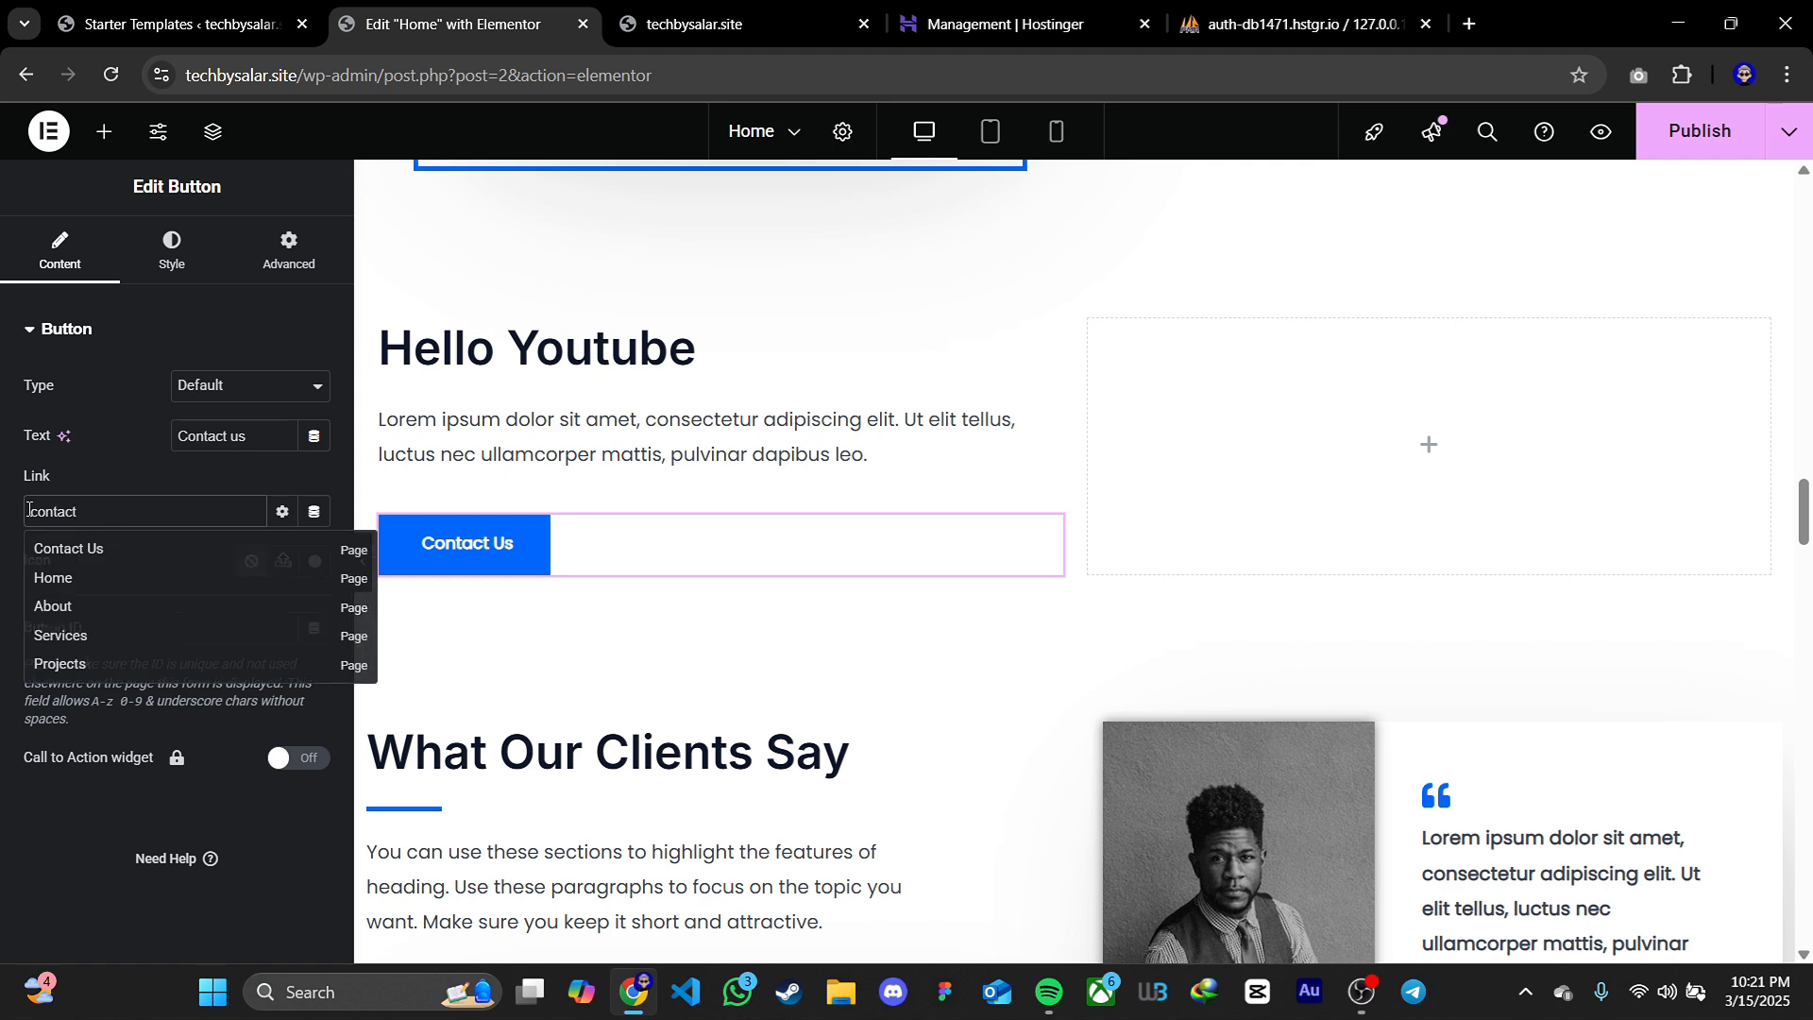
click(72, 550)
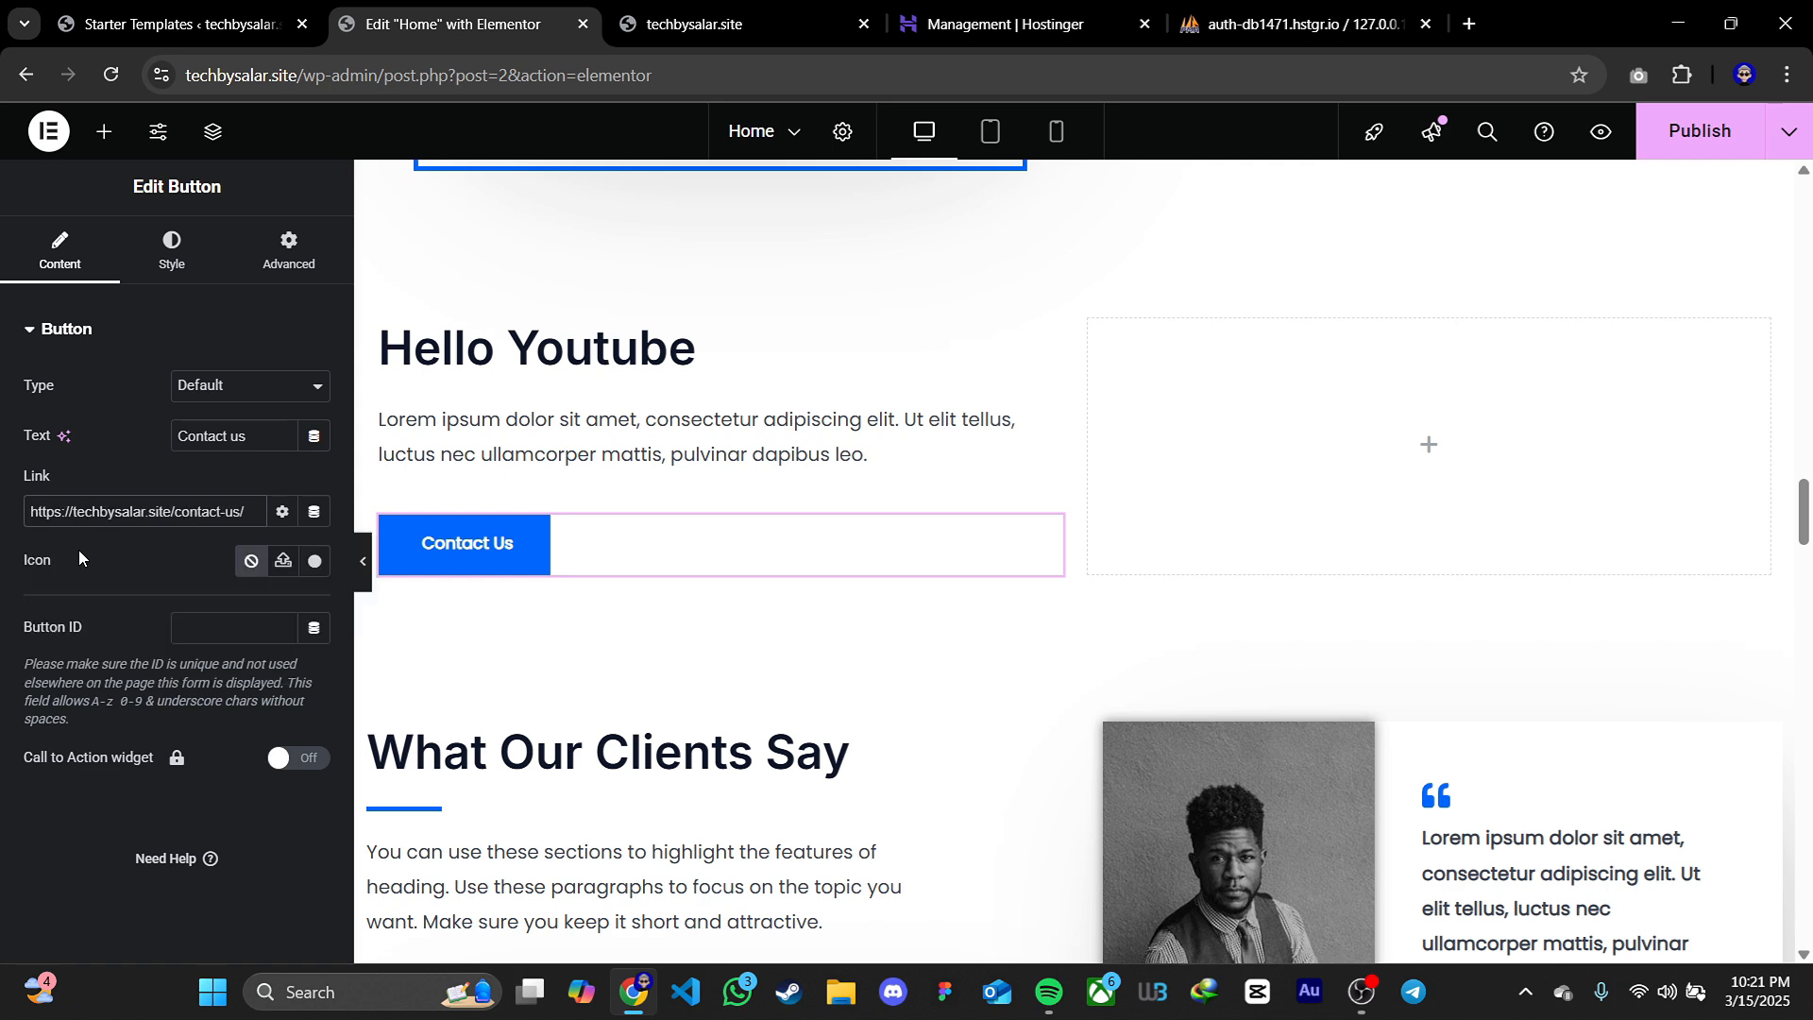
click(292, 519)
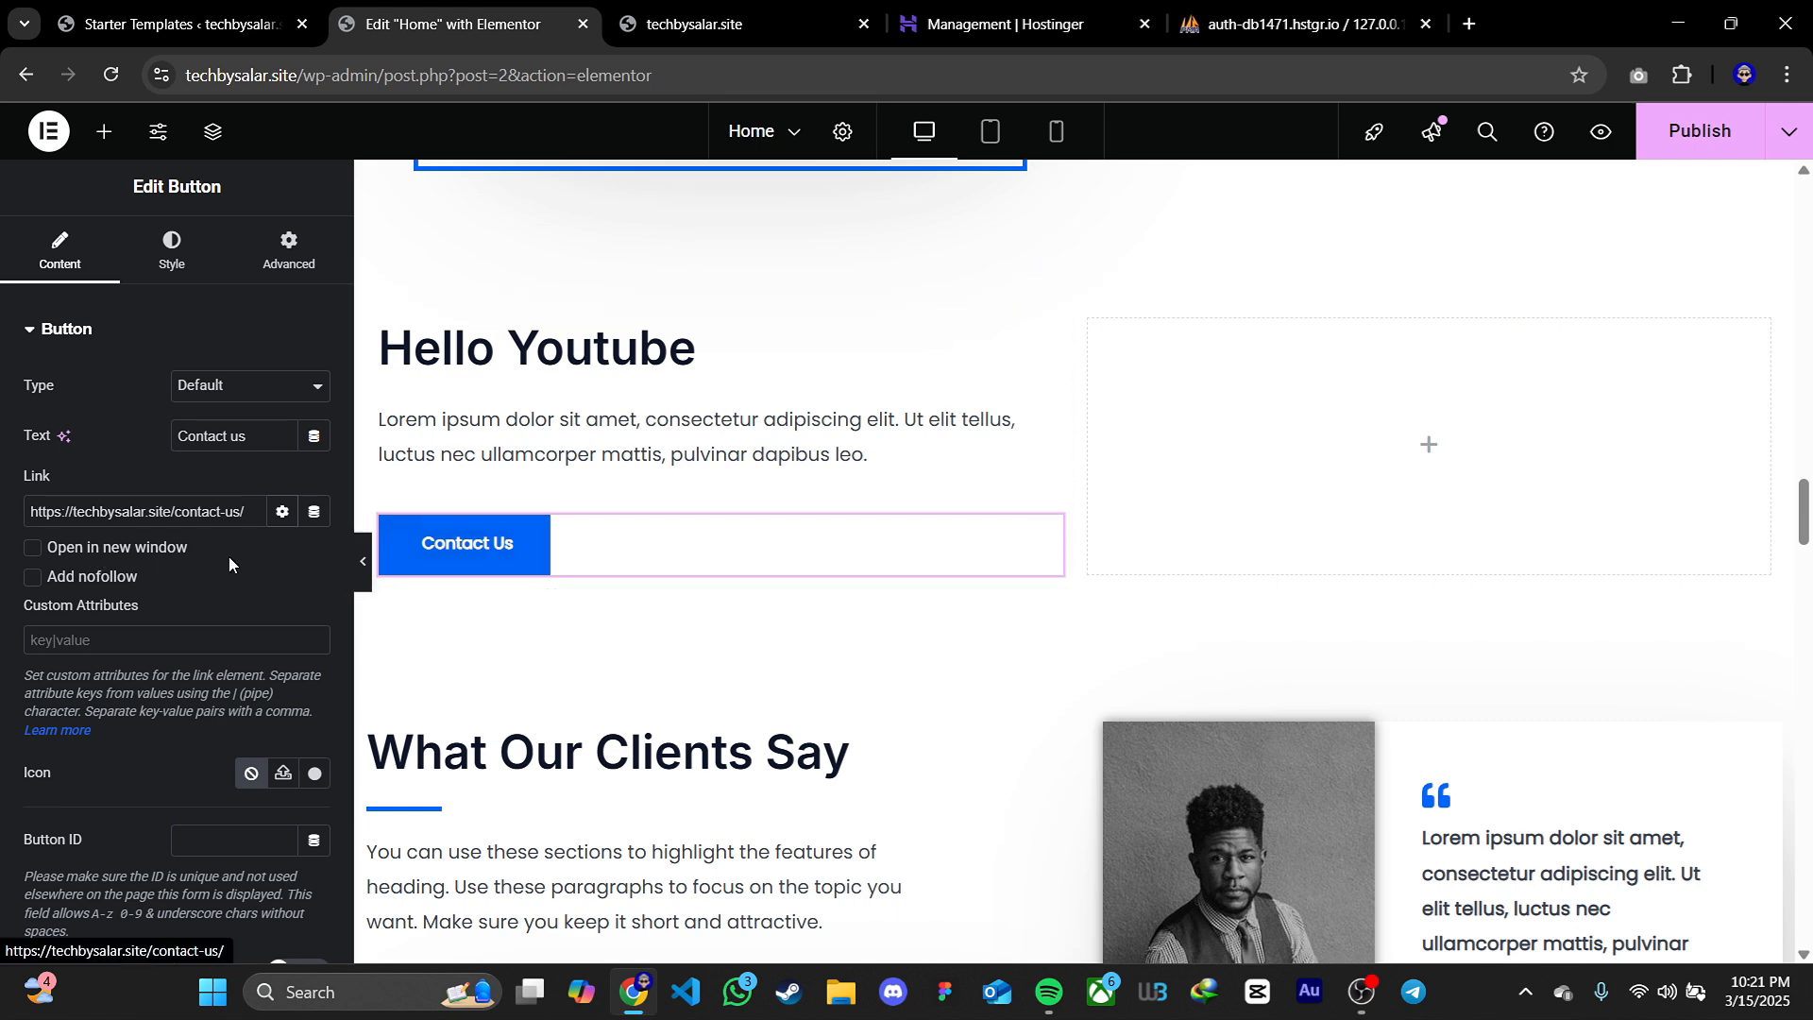
click(34, 551)
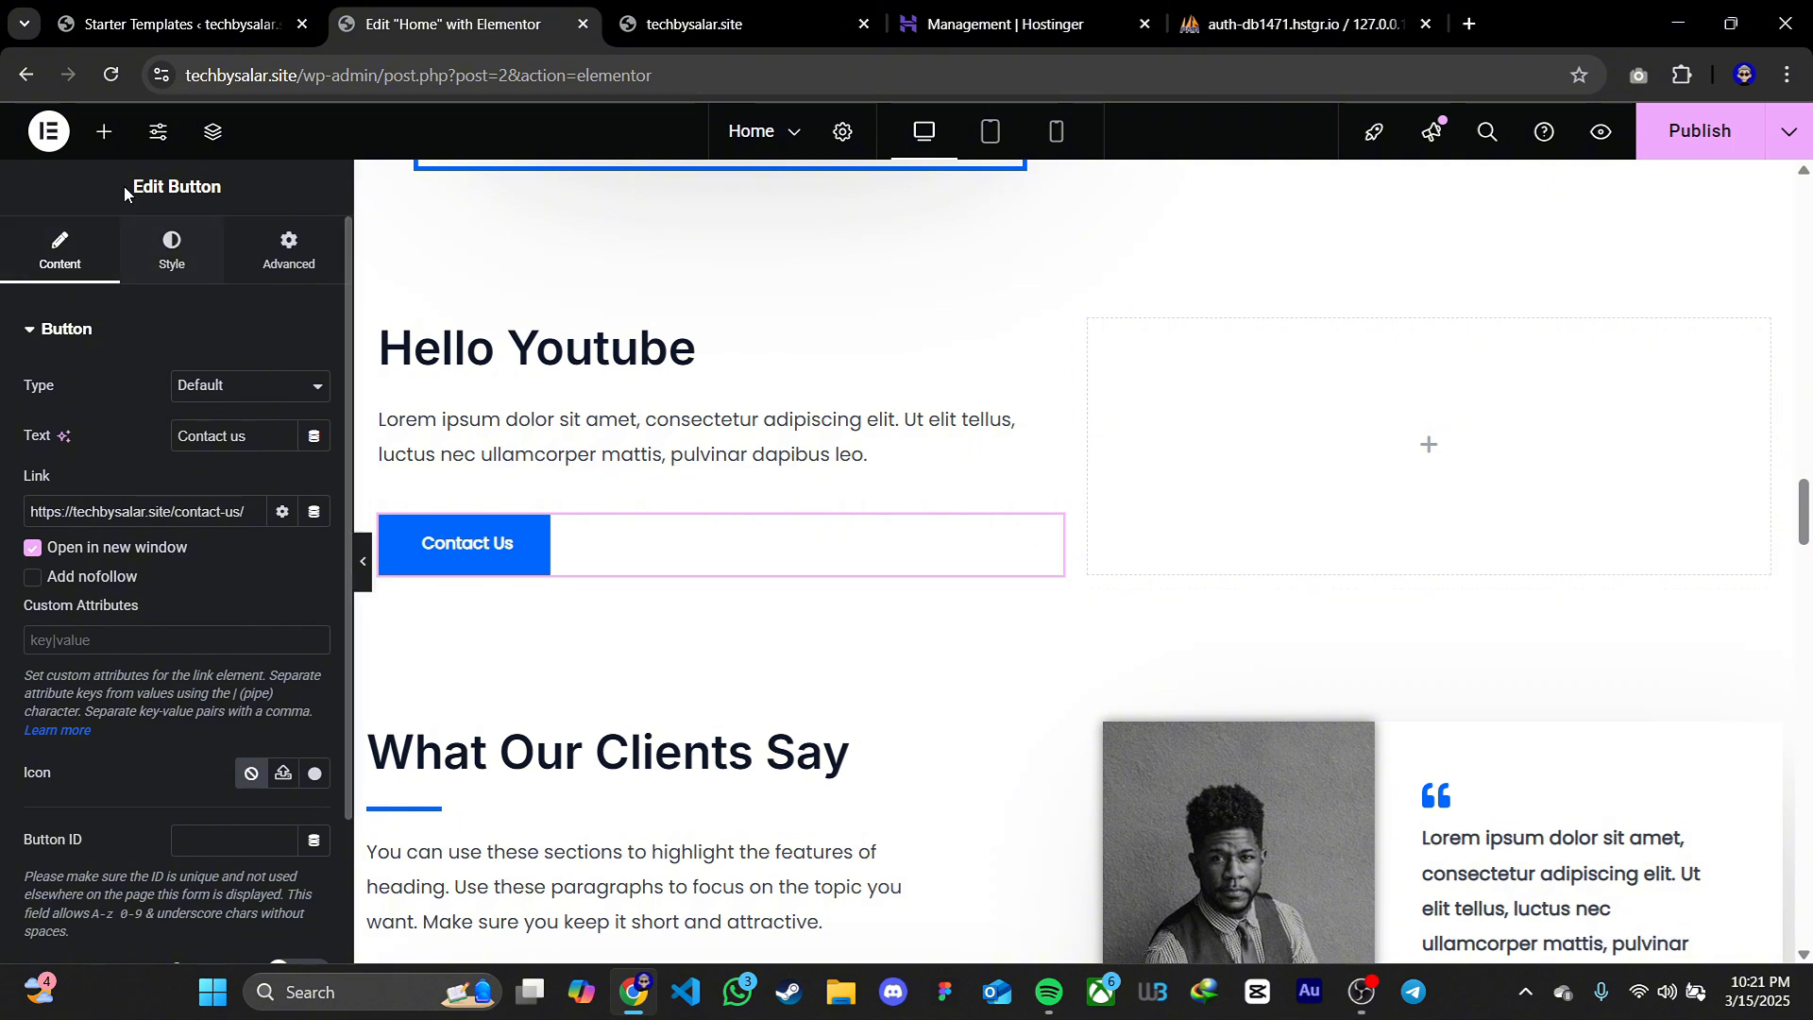
Add an Image widget to the empty column beside the Hello Youtube text and set its image to project-4-1.jpg from the media library
click(104, 131)
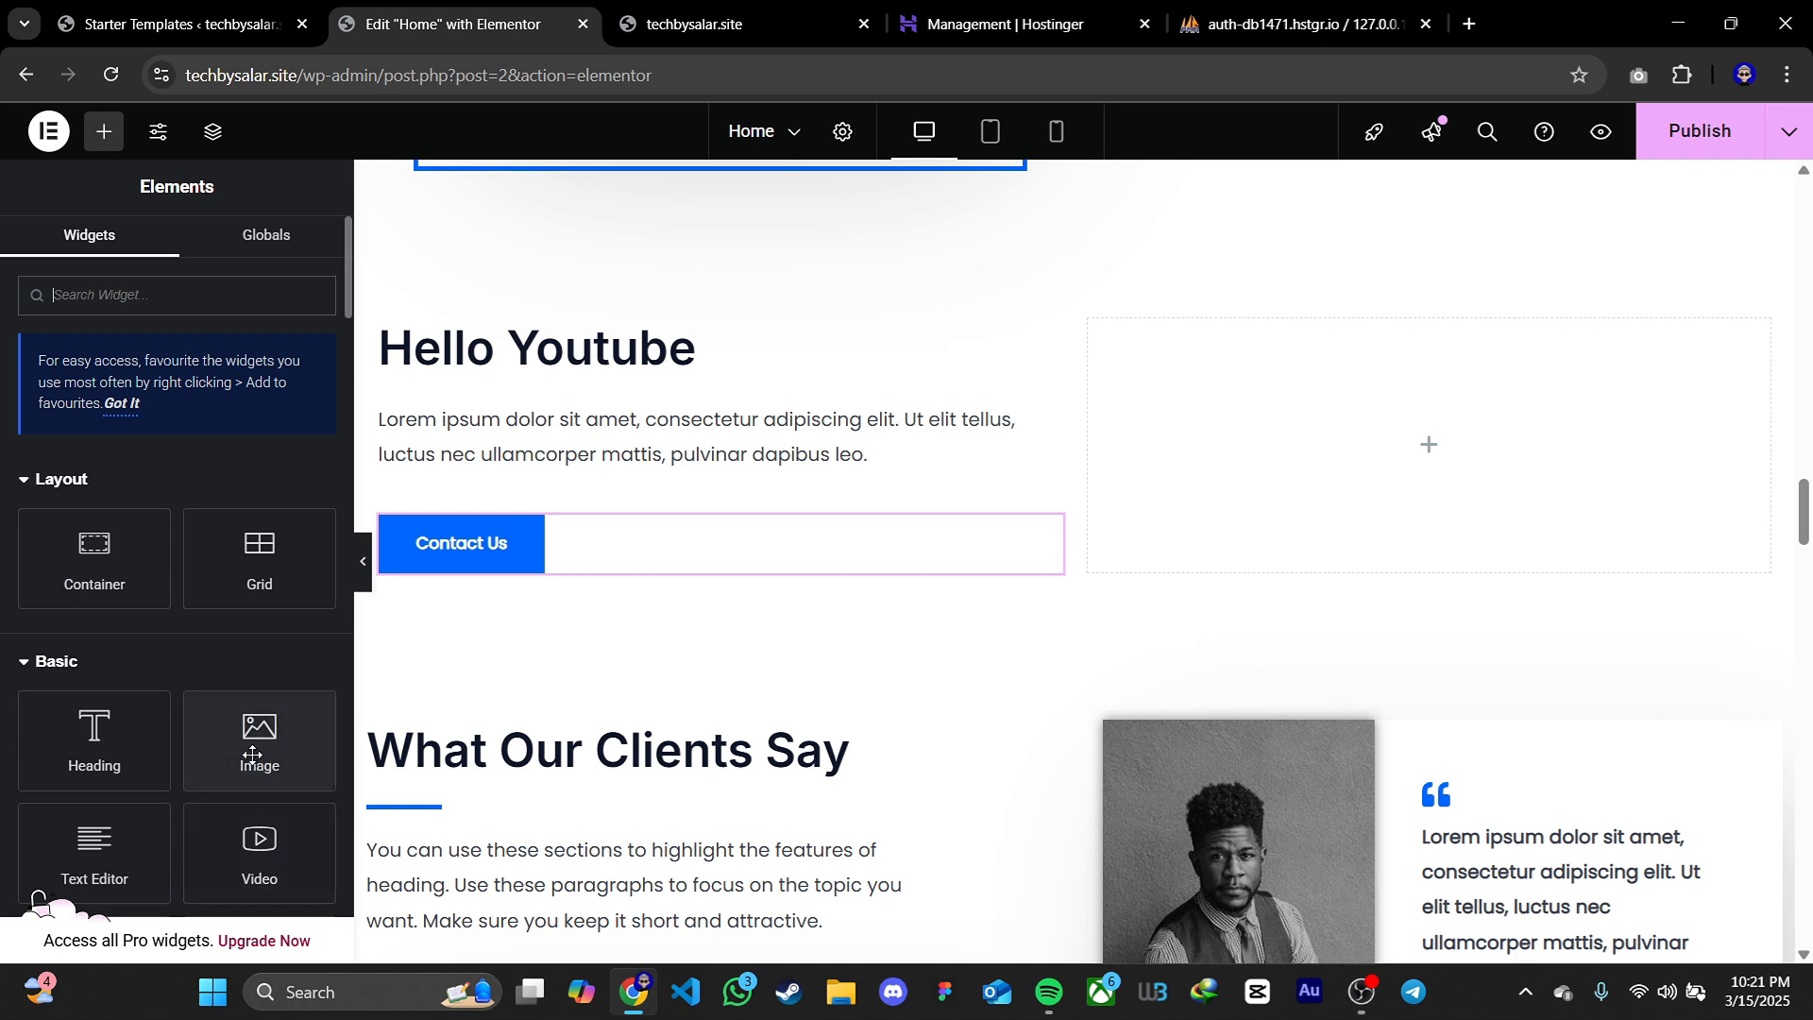
drag(279, 737, 1362, 457)
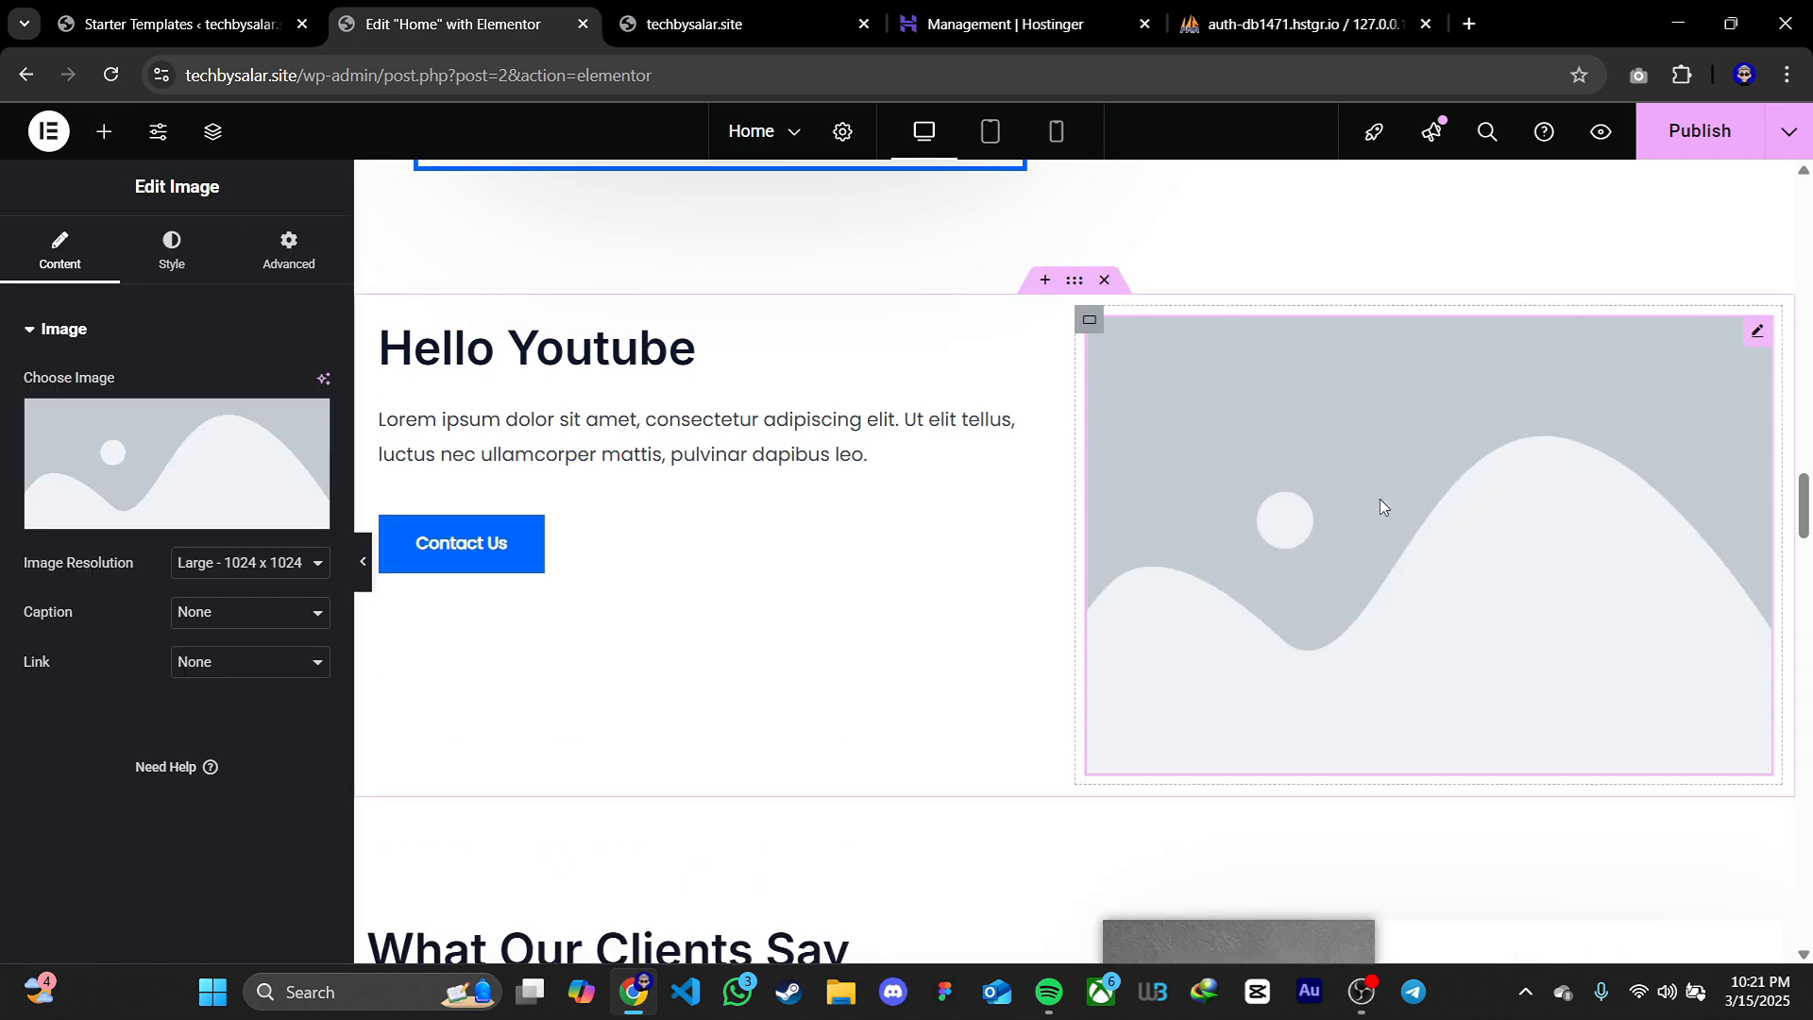
click(184, 454)
click(590, 421)
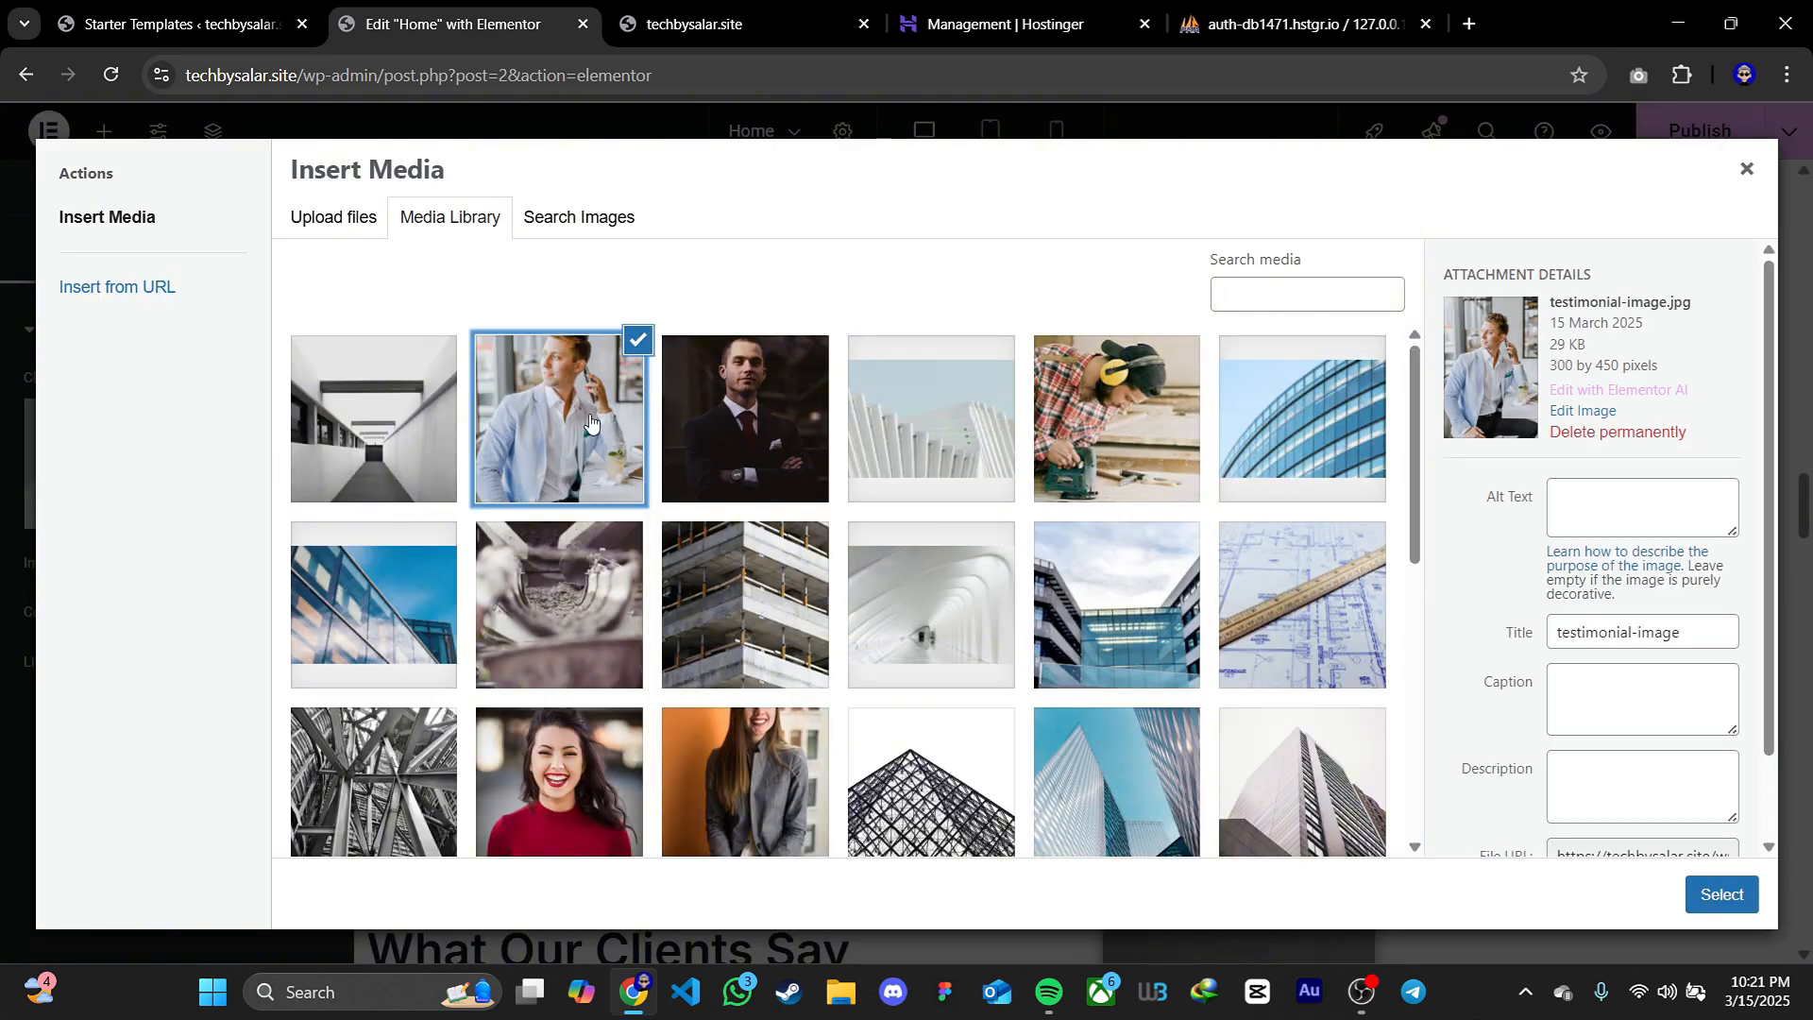
click(1086, 442)
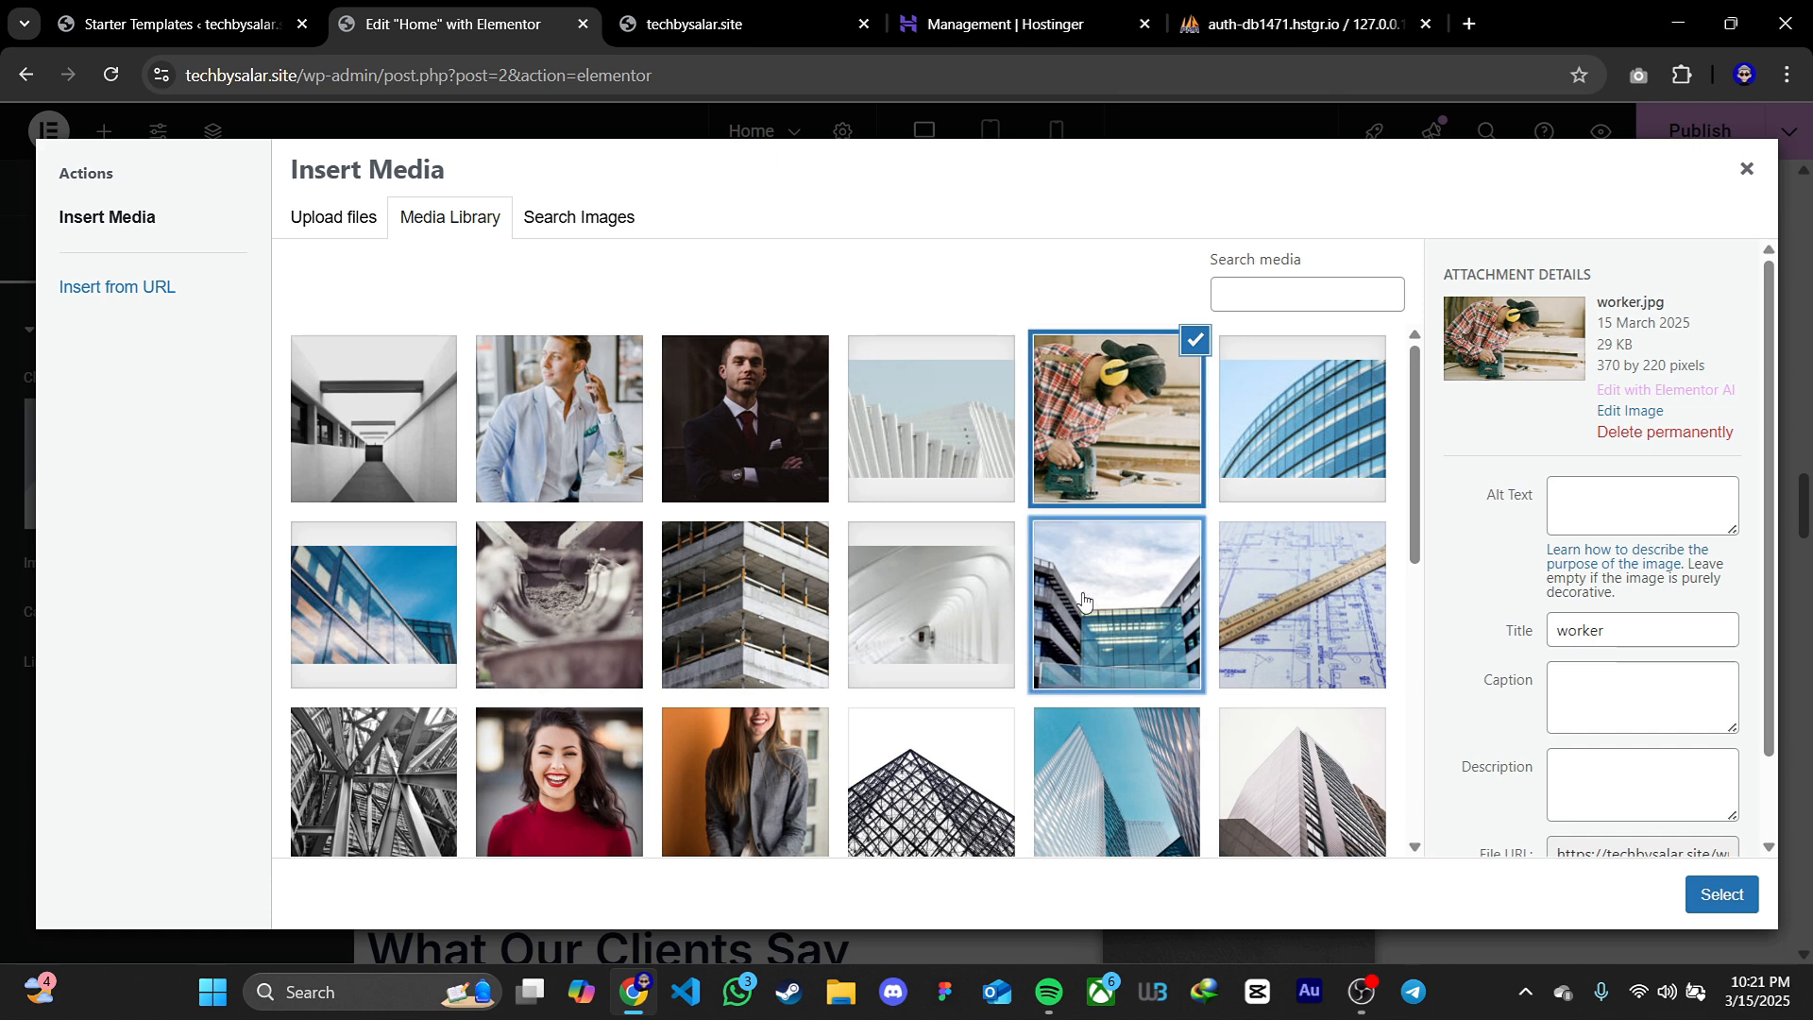
click(1083, 600)
click(1227, 661)
click(1270, 801)
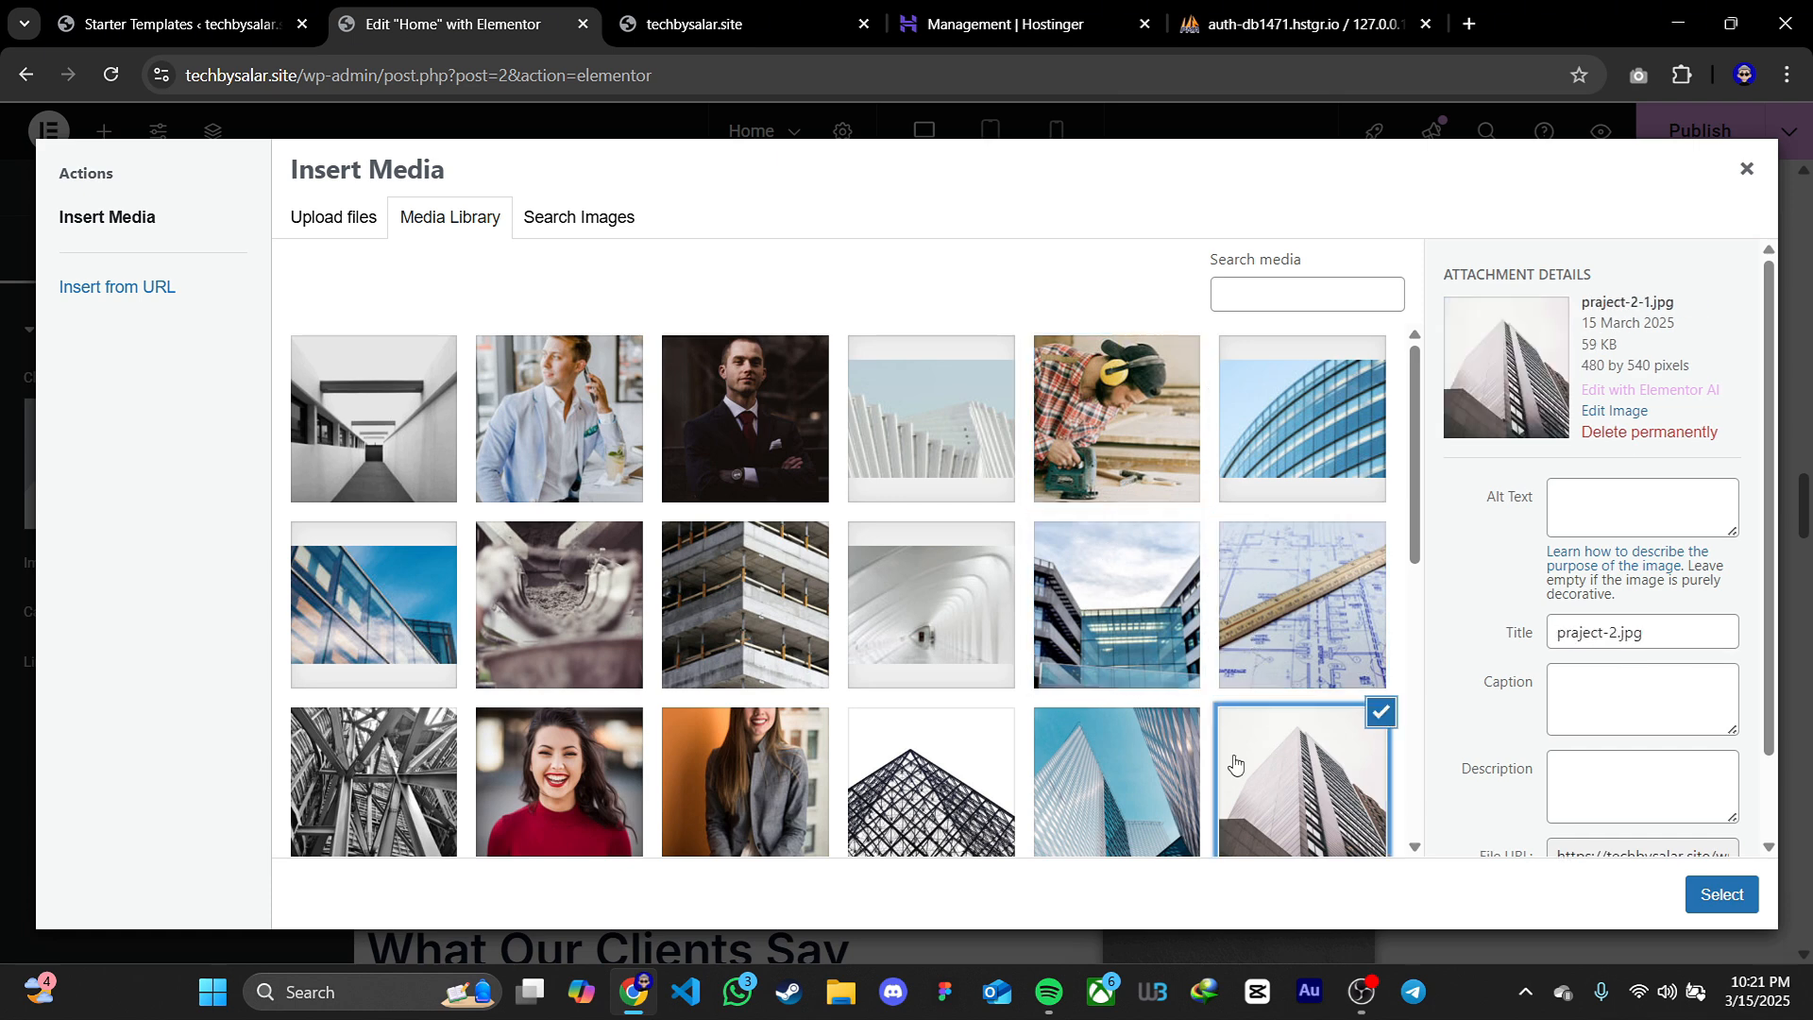
click(1133, 779)
scroll(1065, 772, down, 1)
click(956, 704)
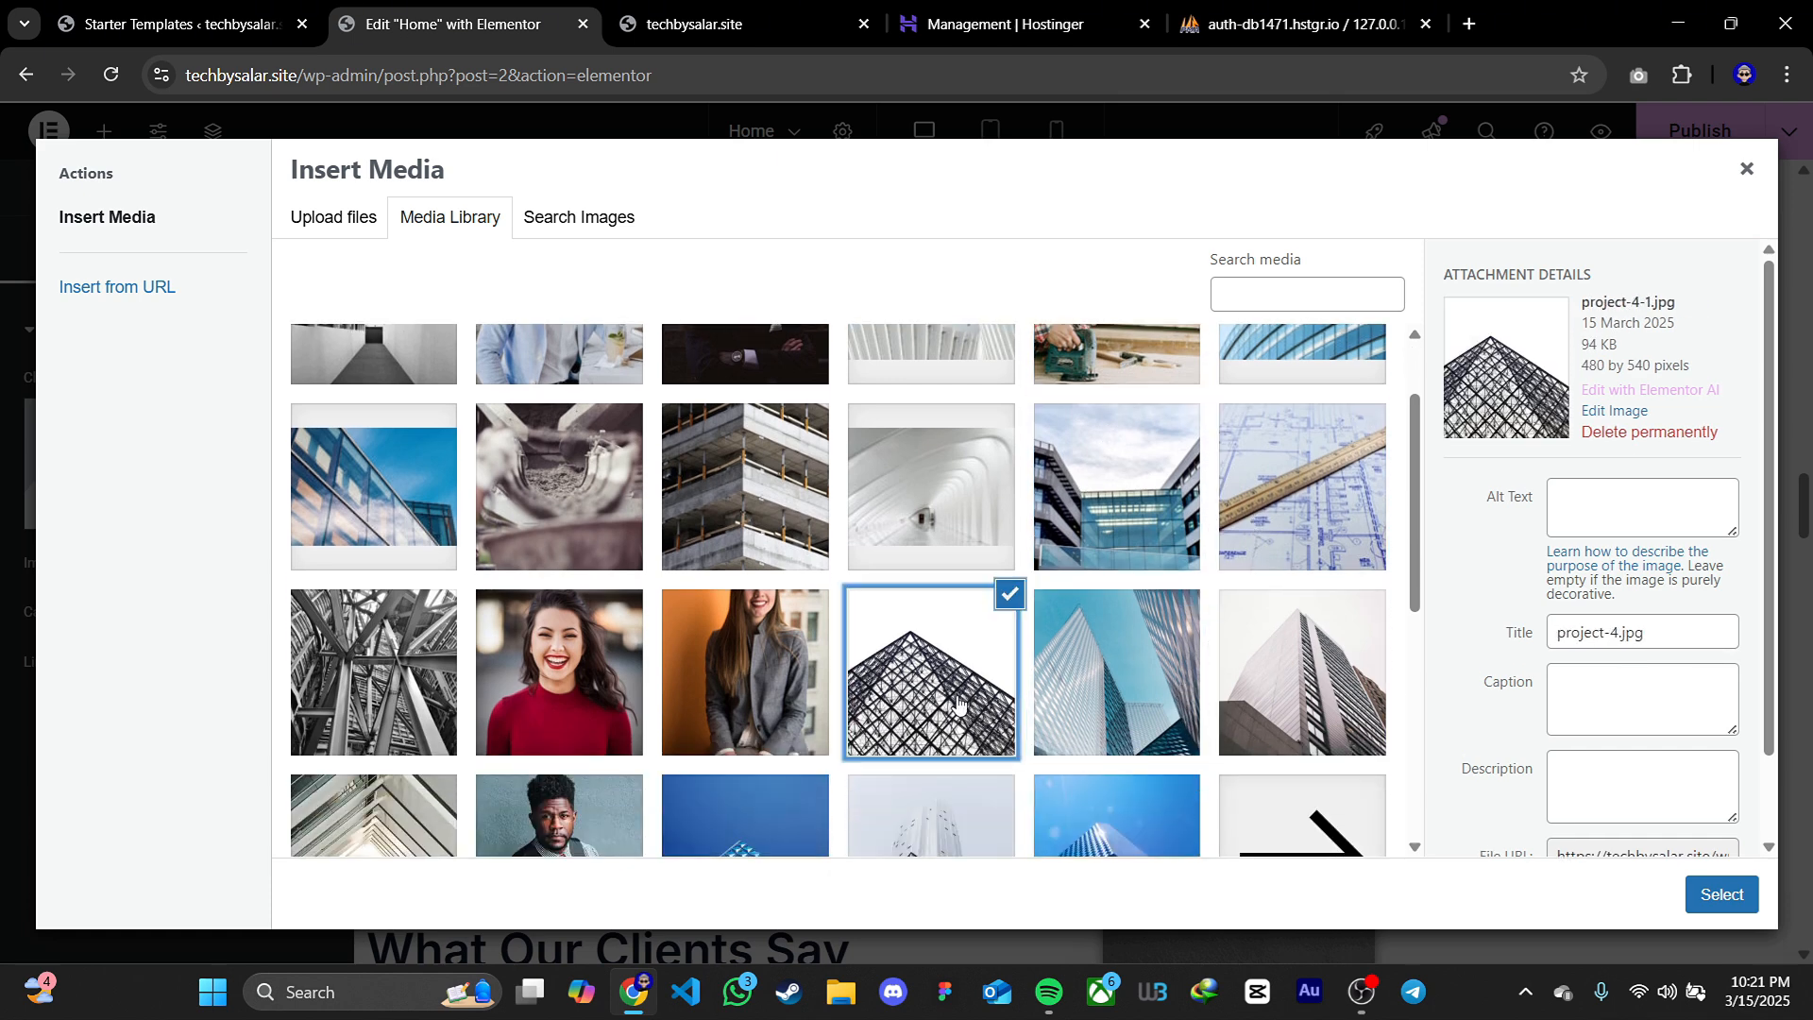
click(1722, 894)
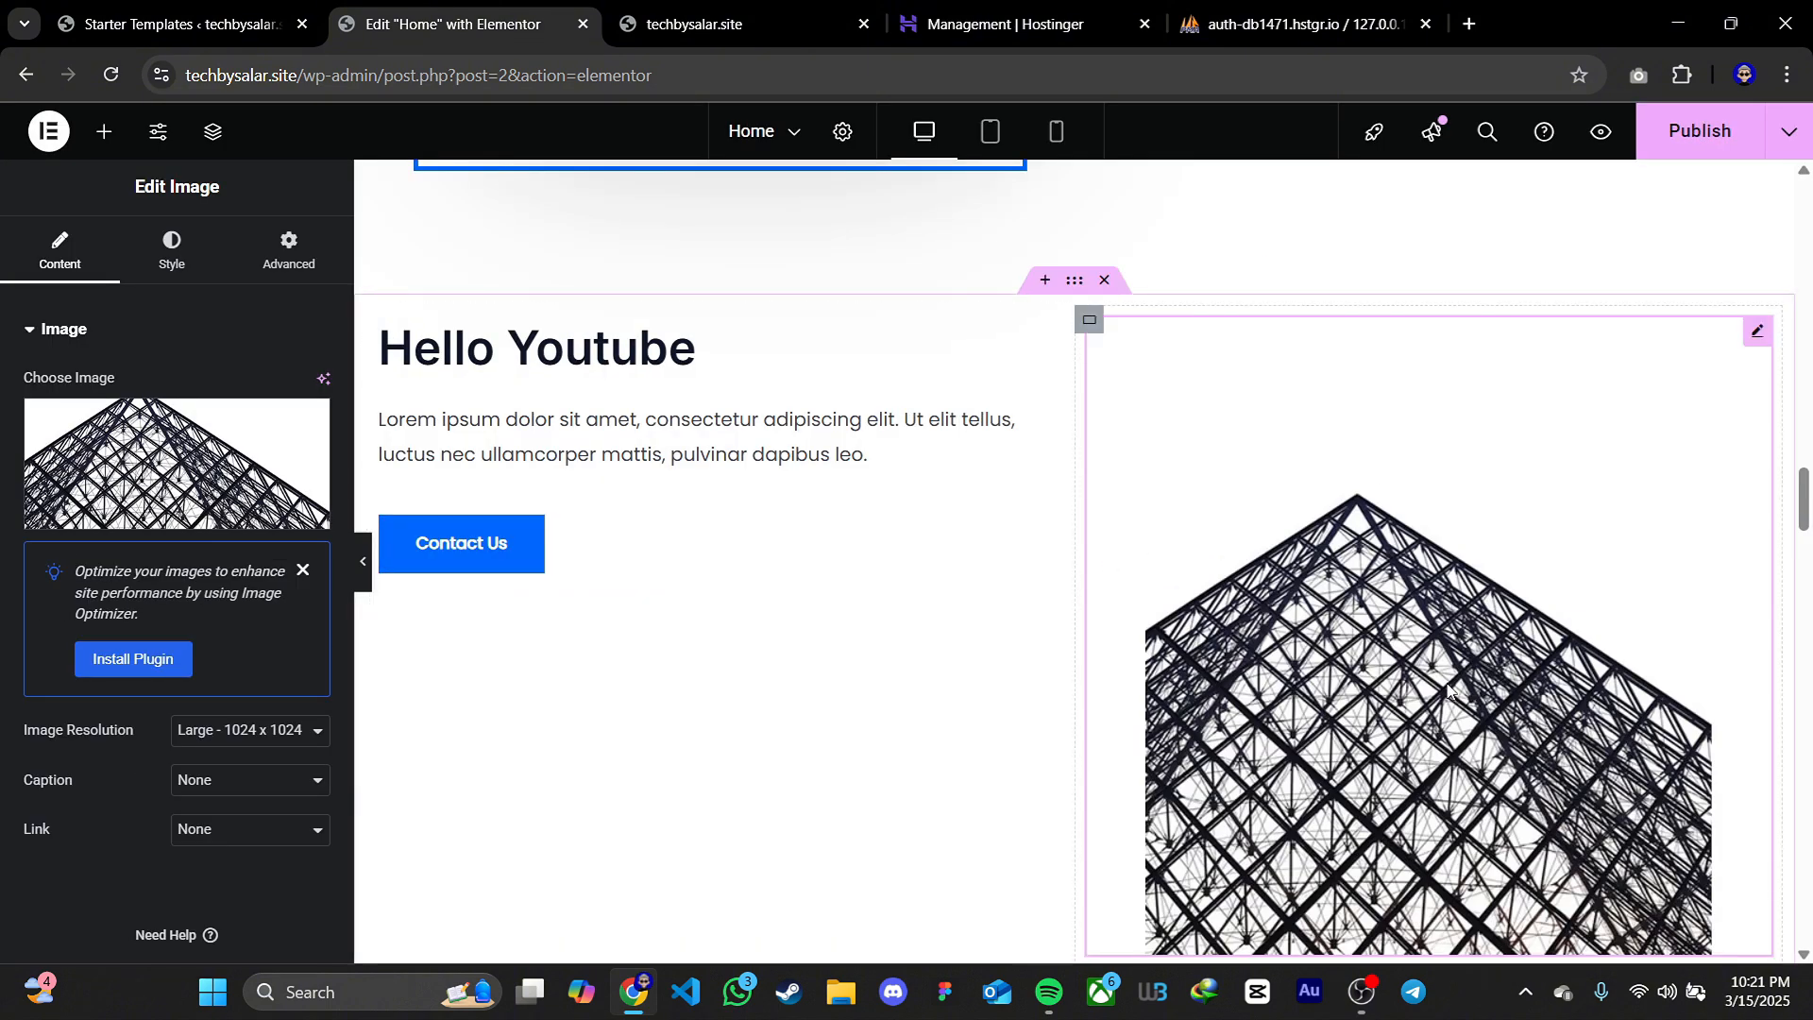
scroll(1448, 687, down, 1)
scroll(1256, 501, up, 1)
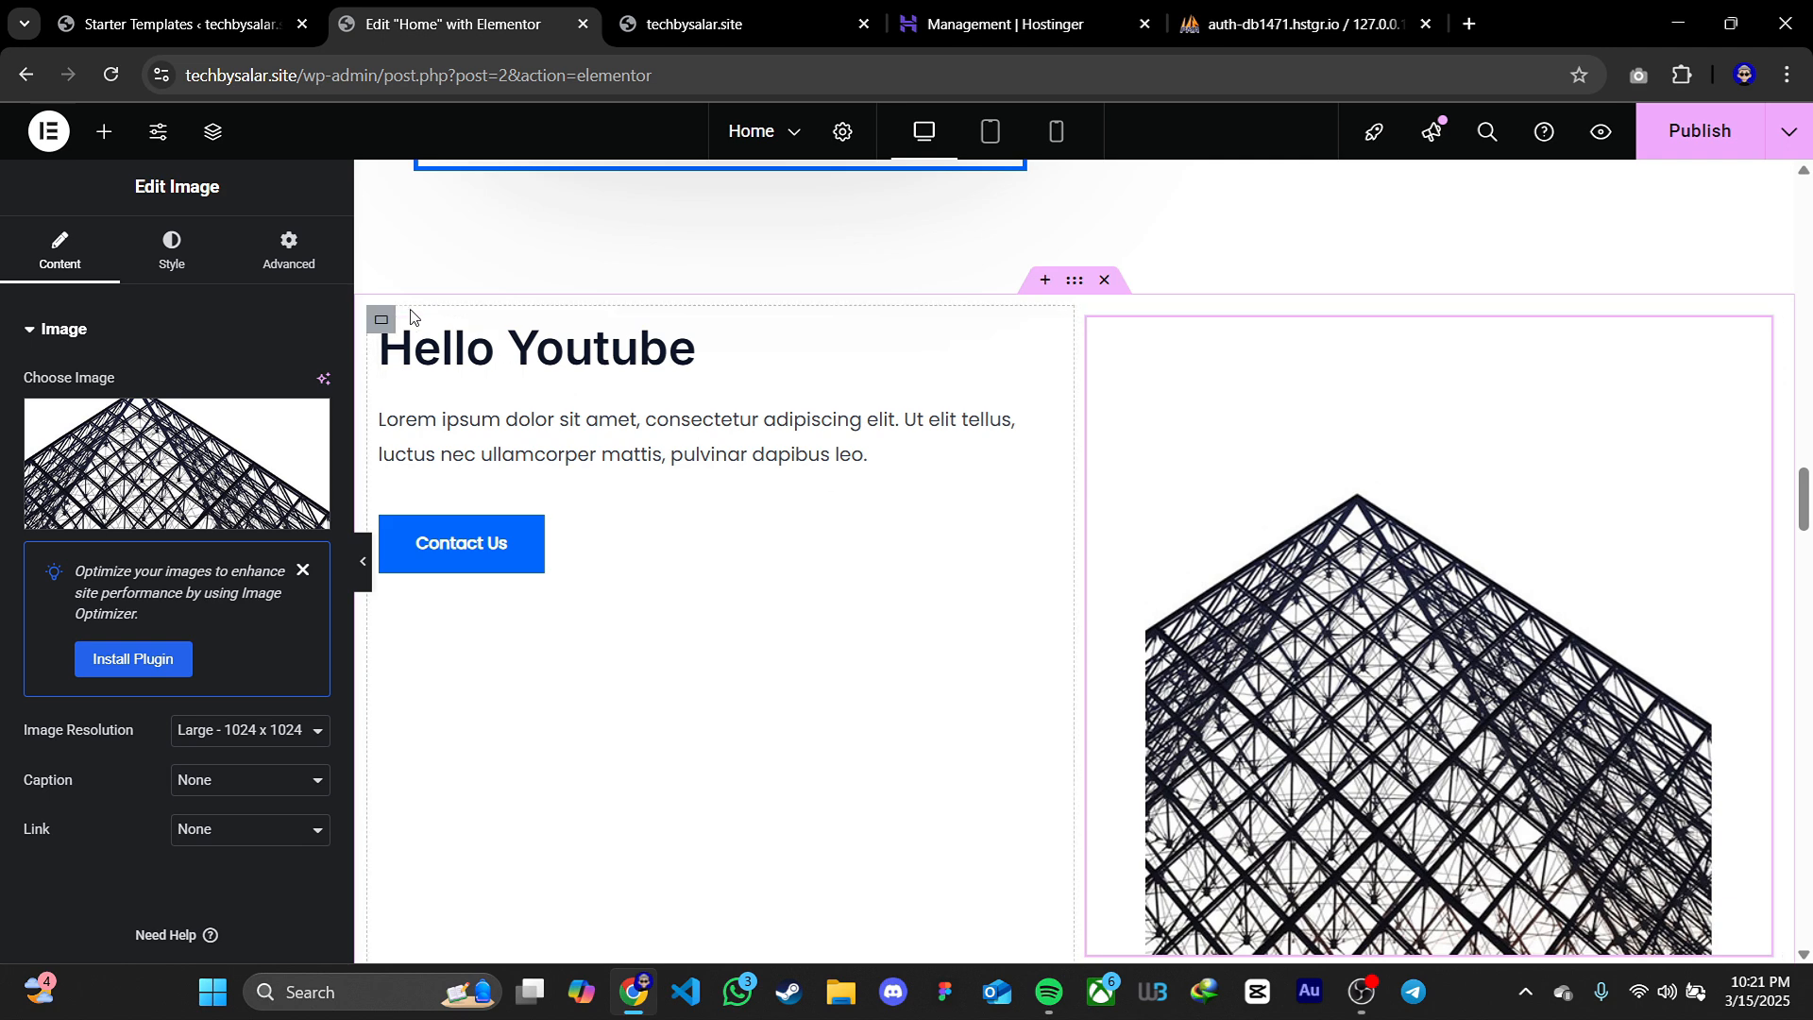
Try centring the Hello Youtube column's content vertically, then set its content justification back to start
click(382, 319)
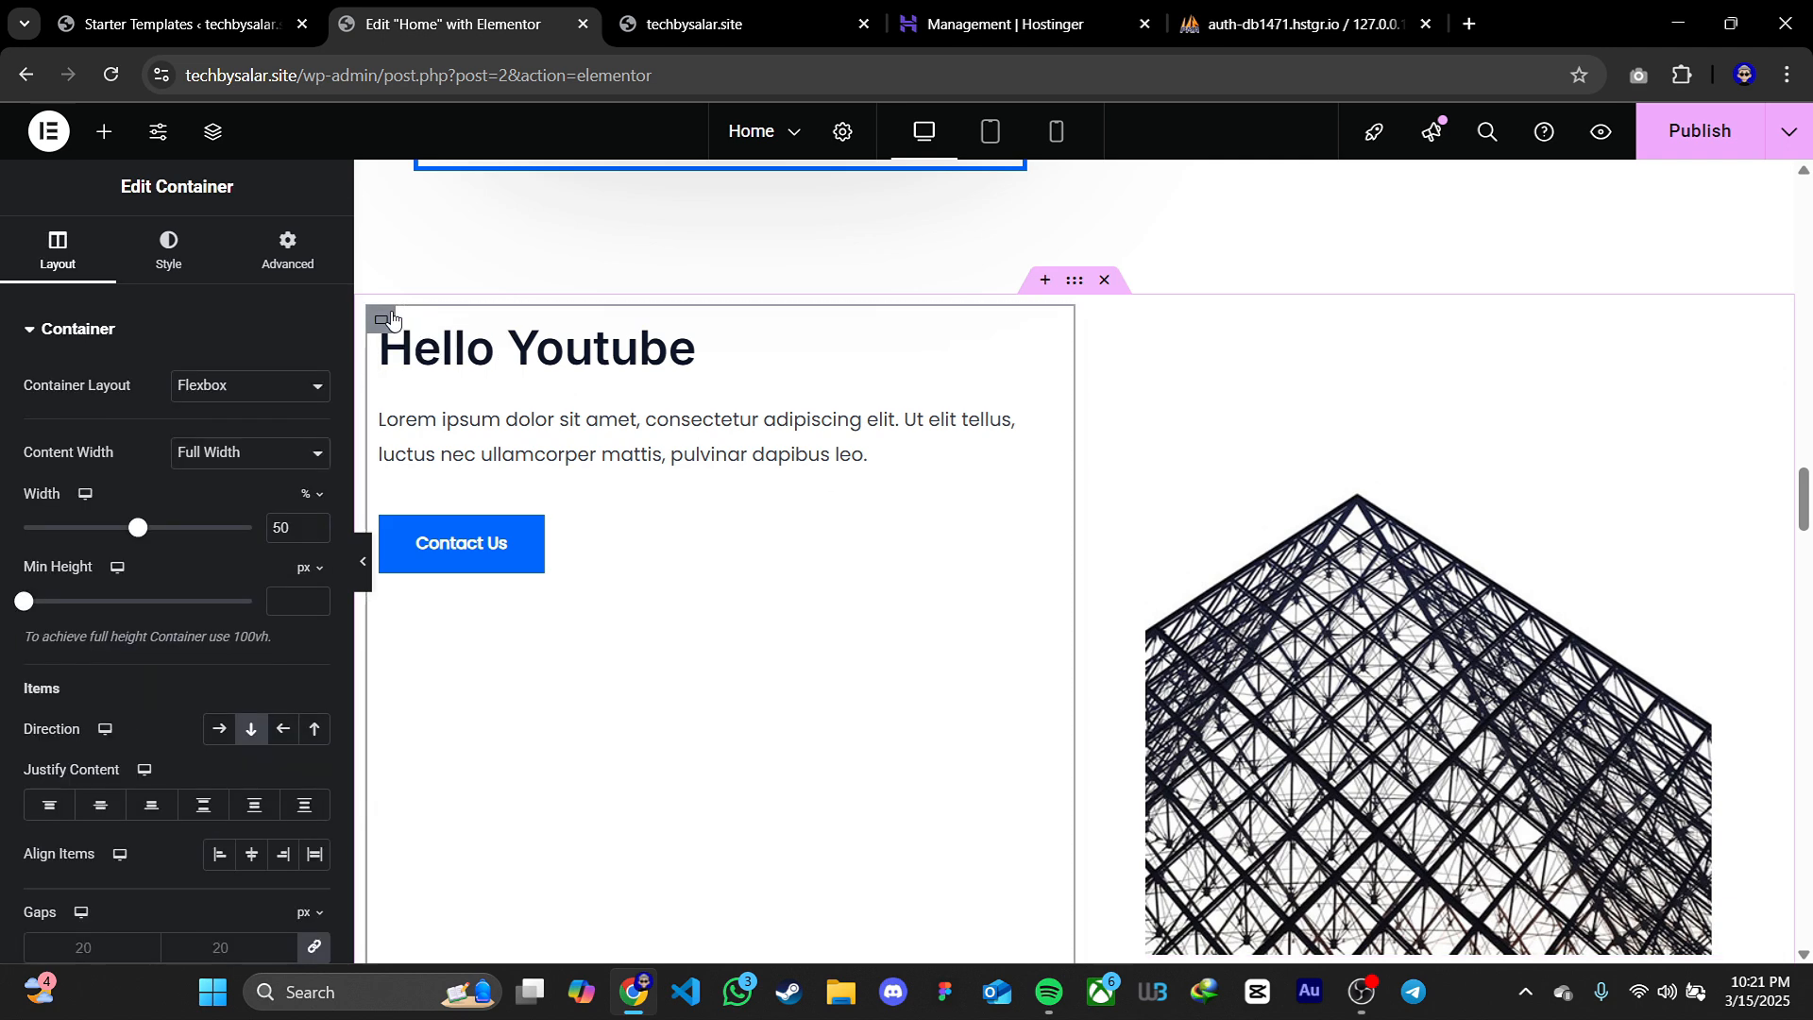
click(96, 814)
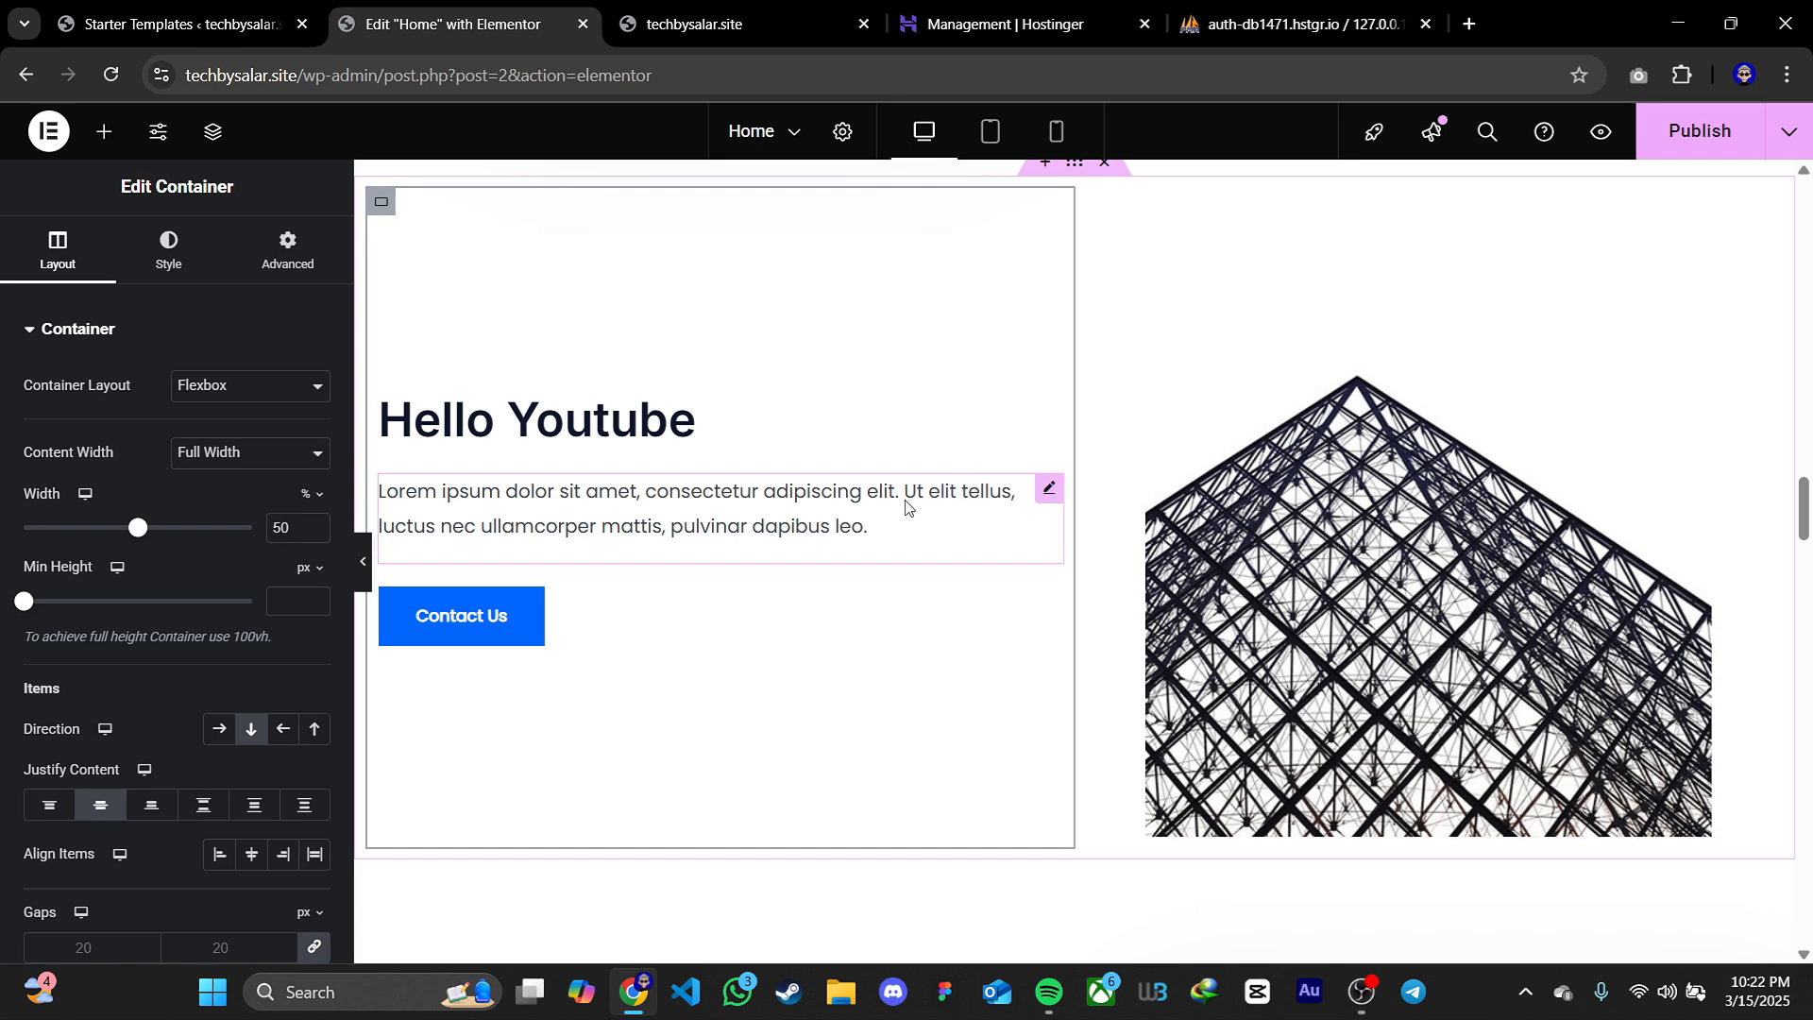
click(42, 805)
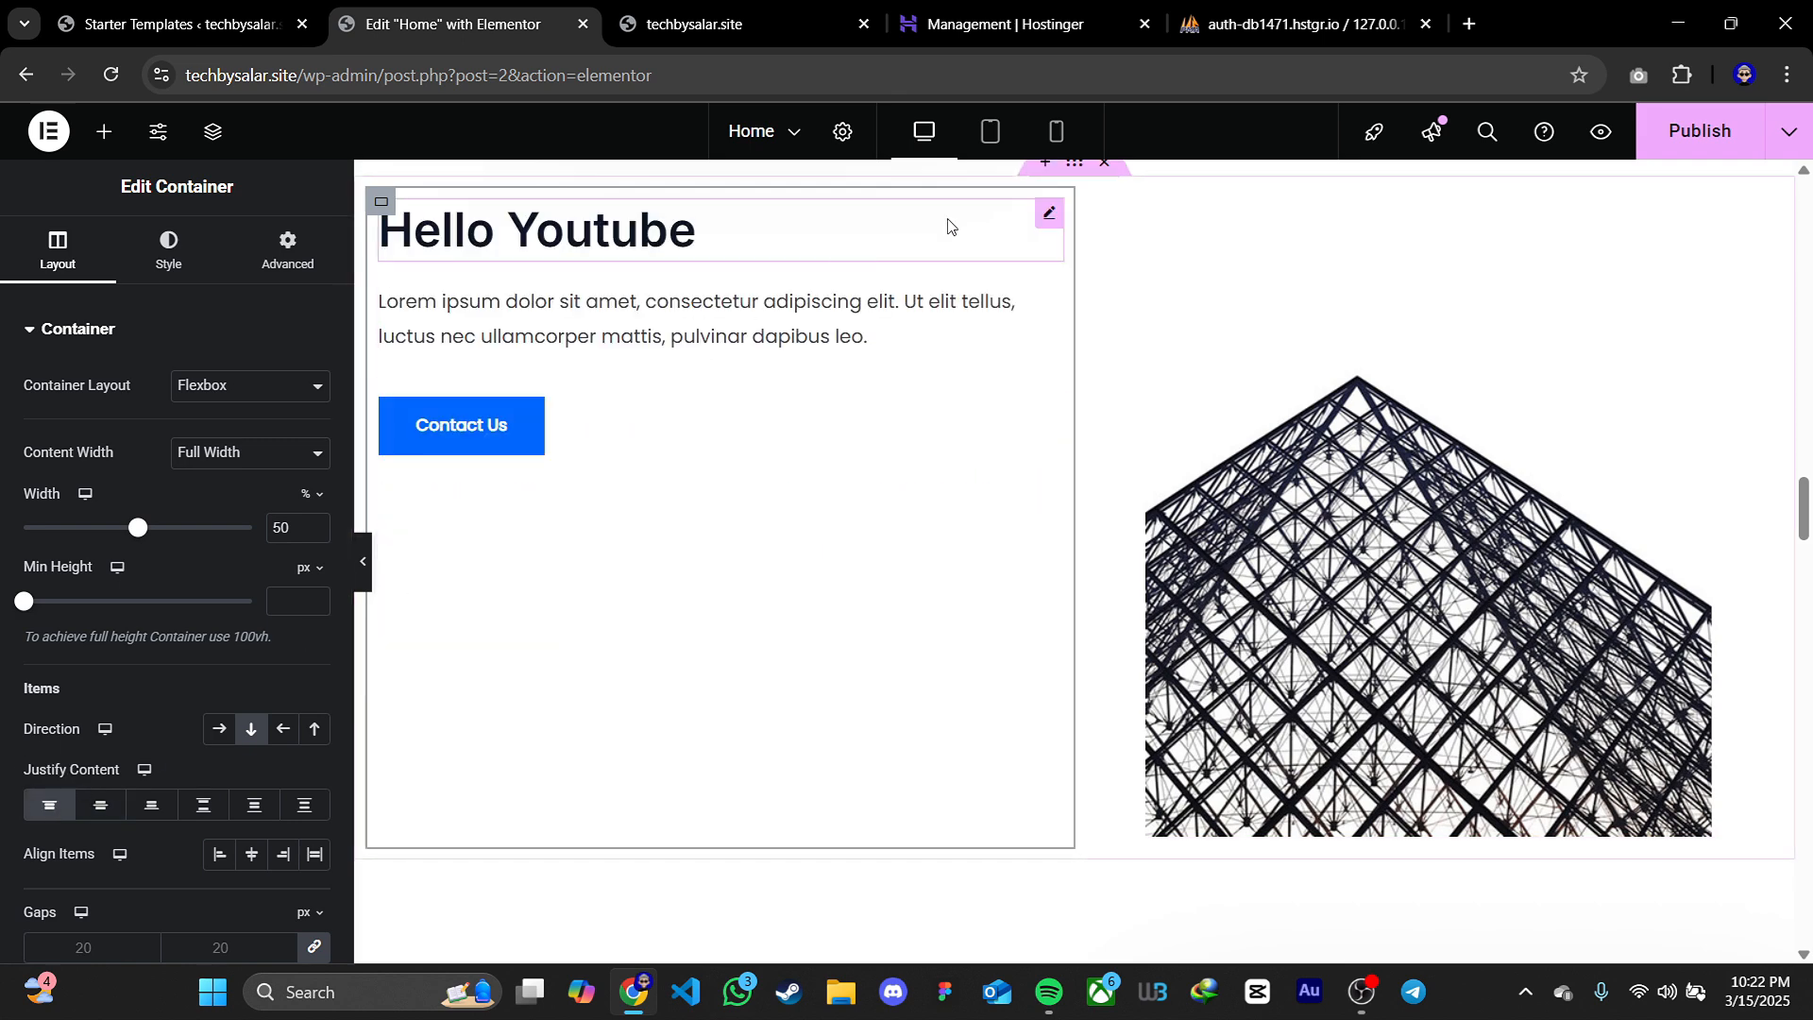
Set the Hello Youtube column's top padding to 80 px and link the values so all four sides use 80
click(271, 251)
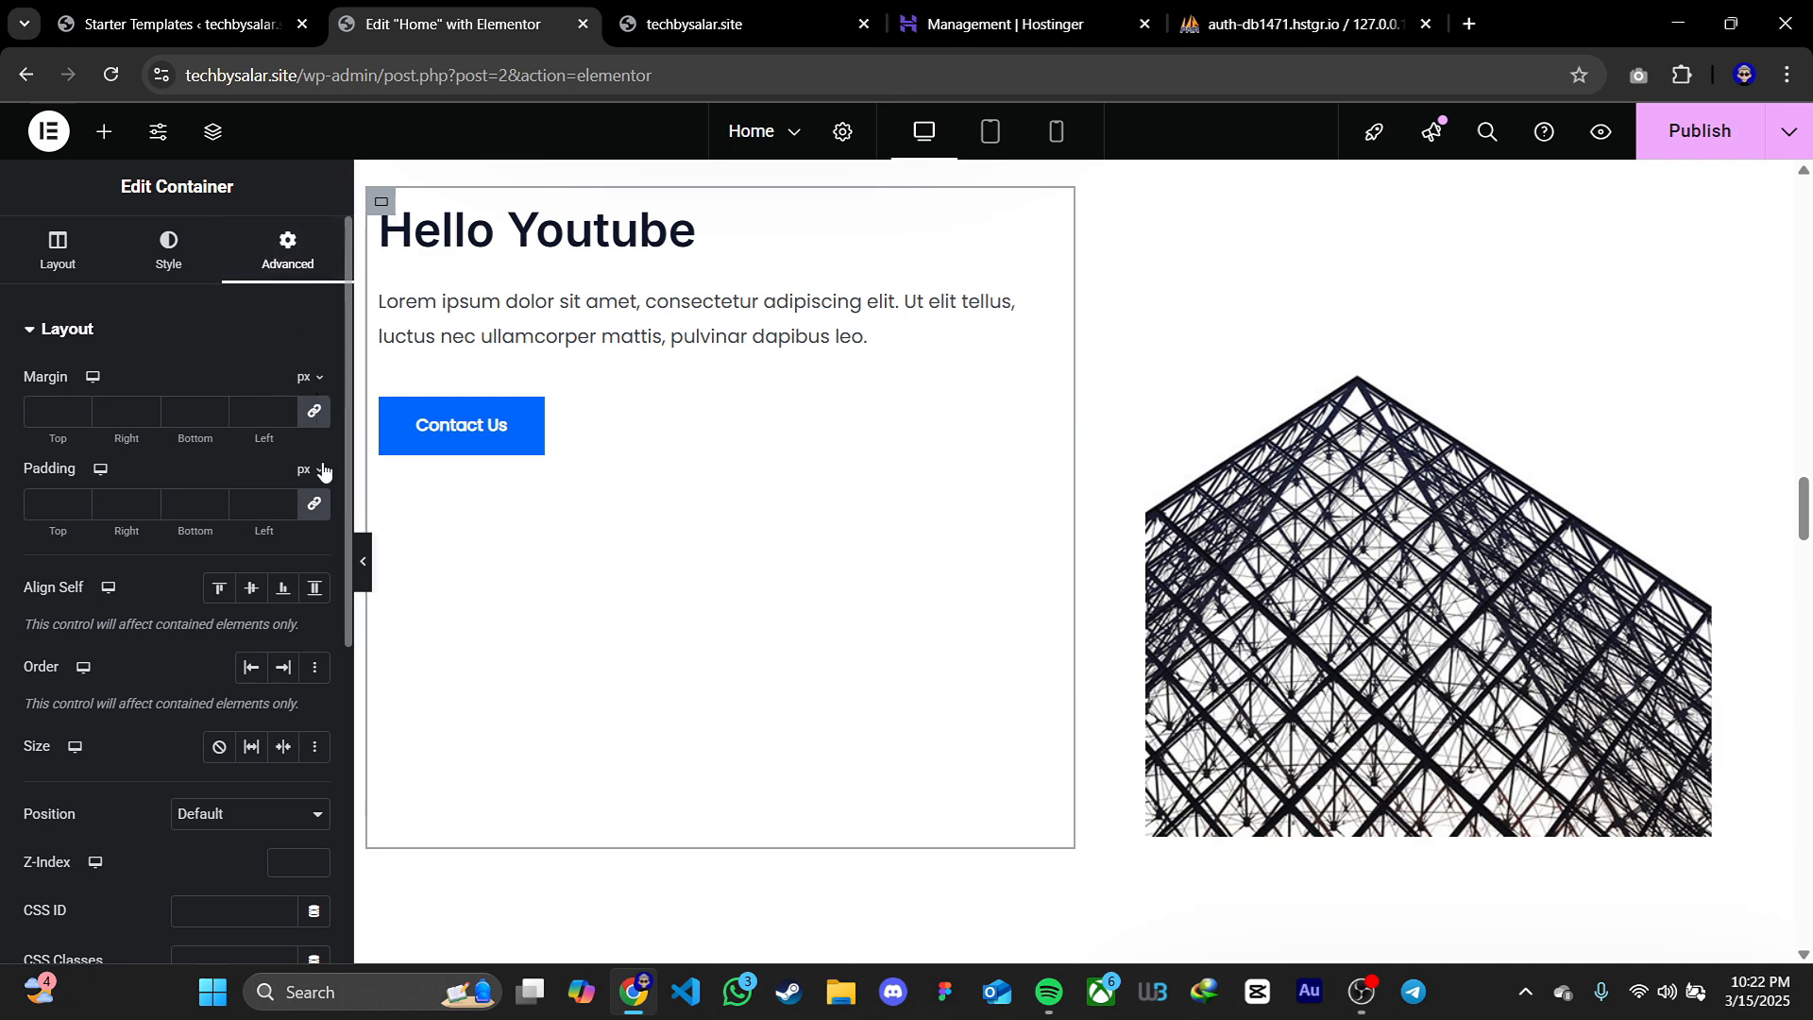
click(318, 508)
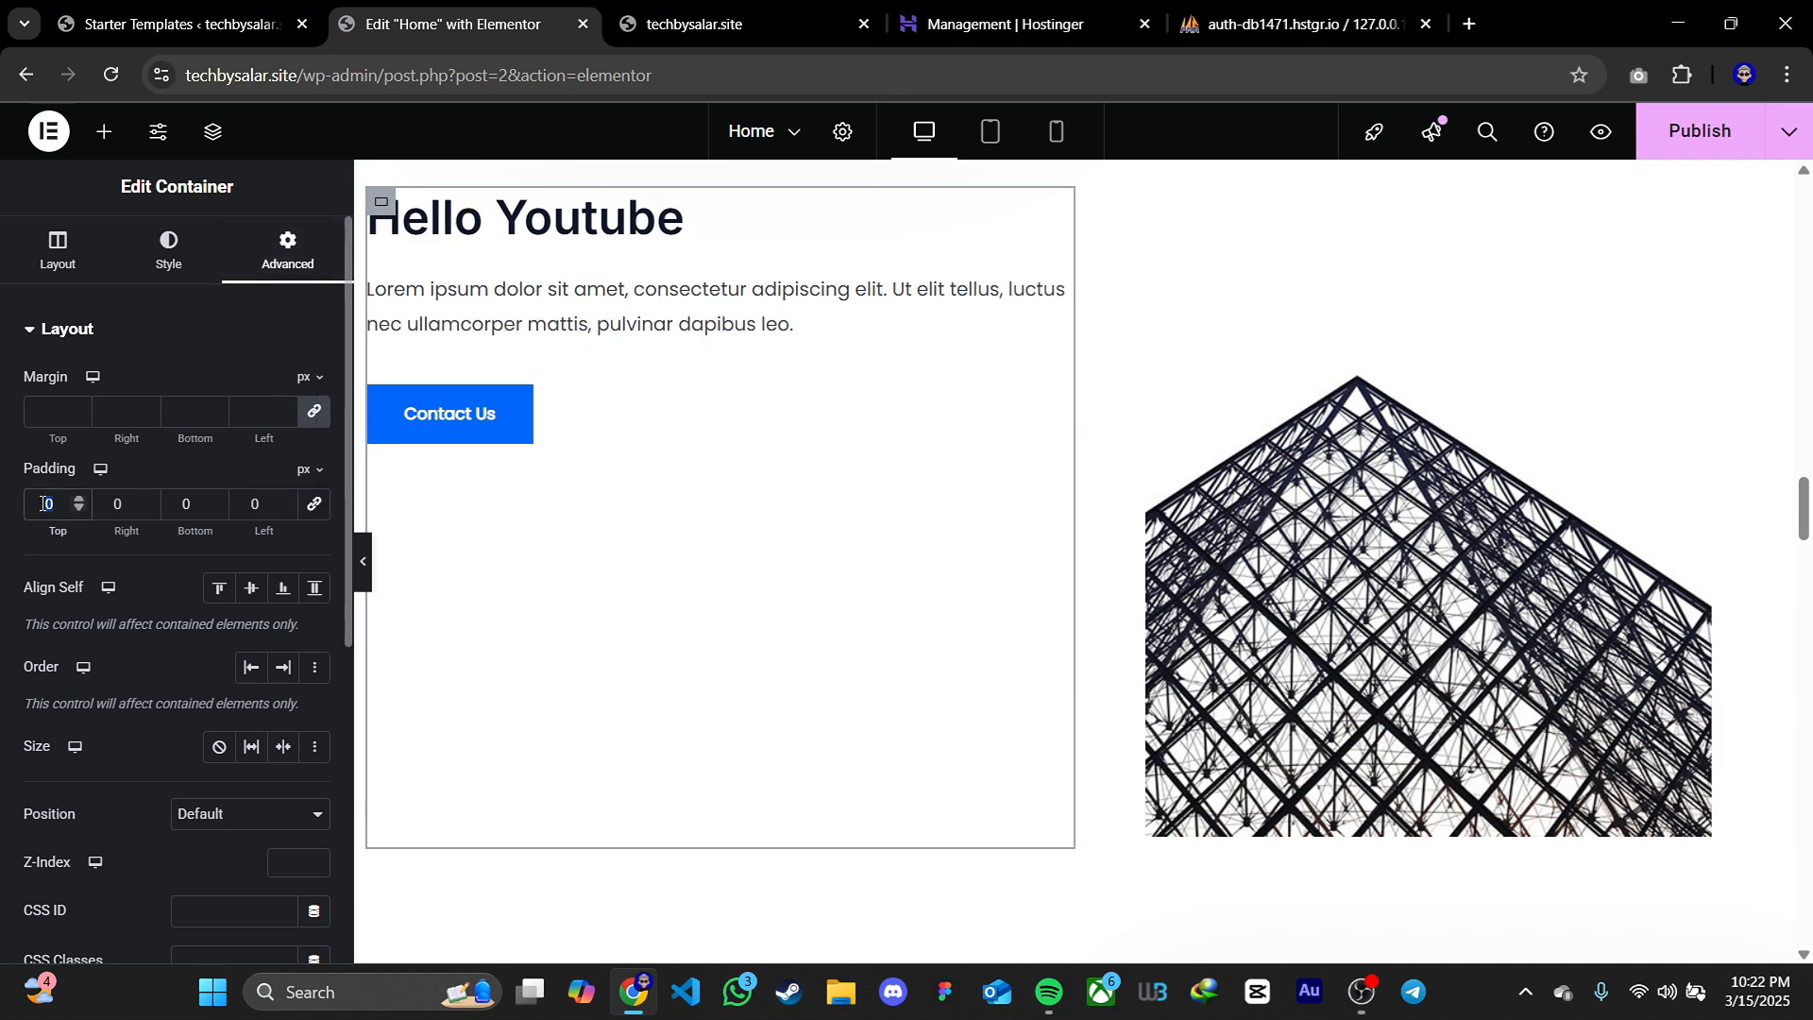
text(80)
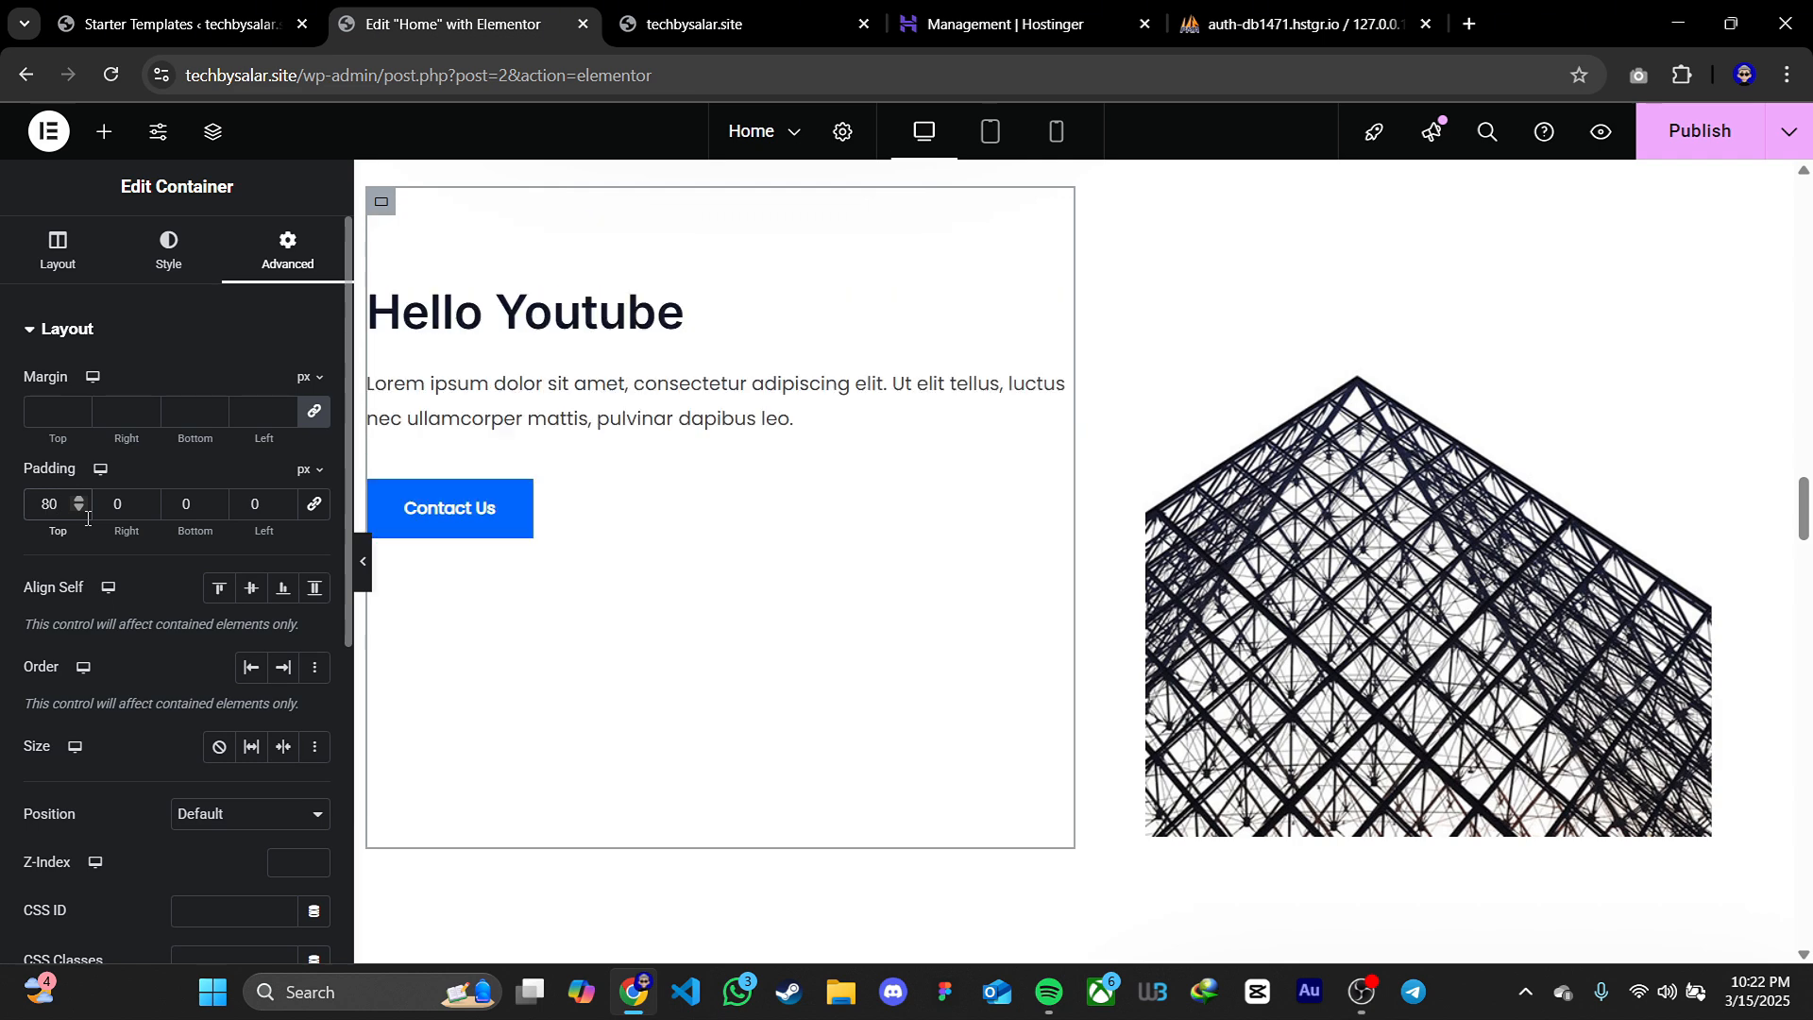
click(285, 499)
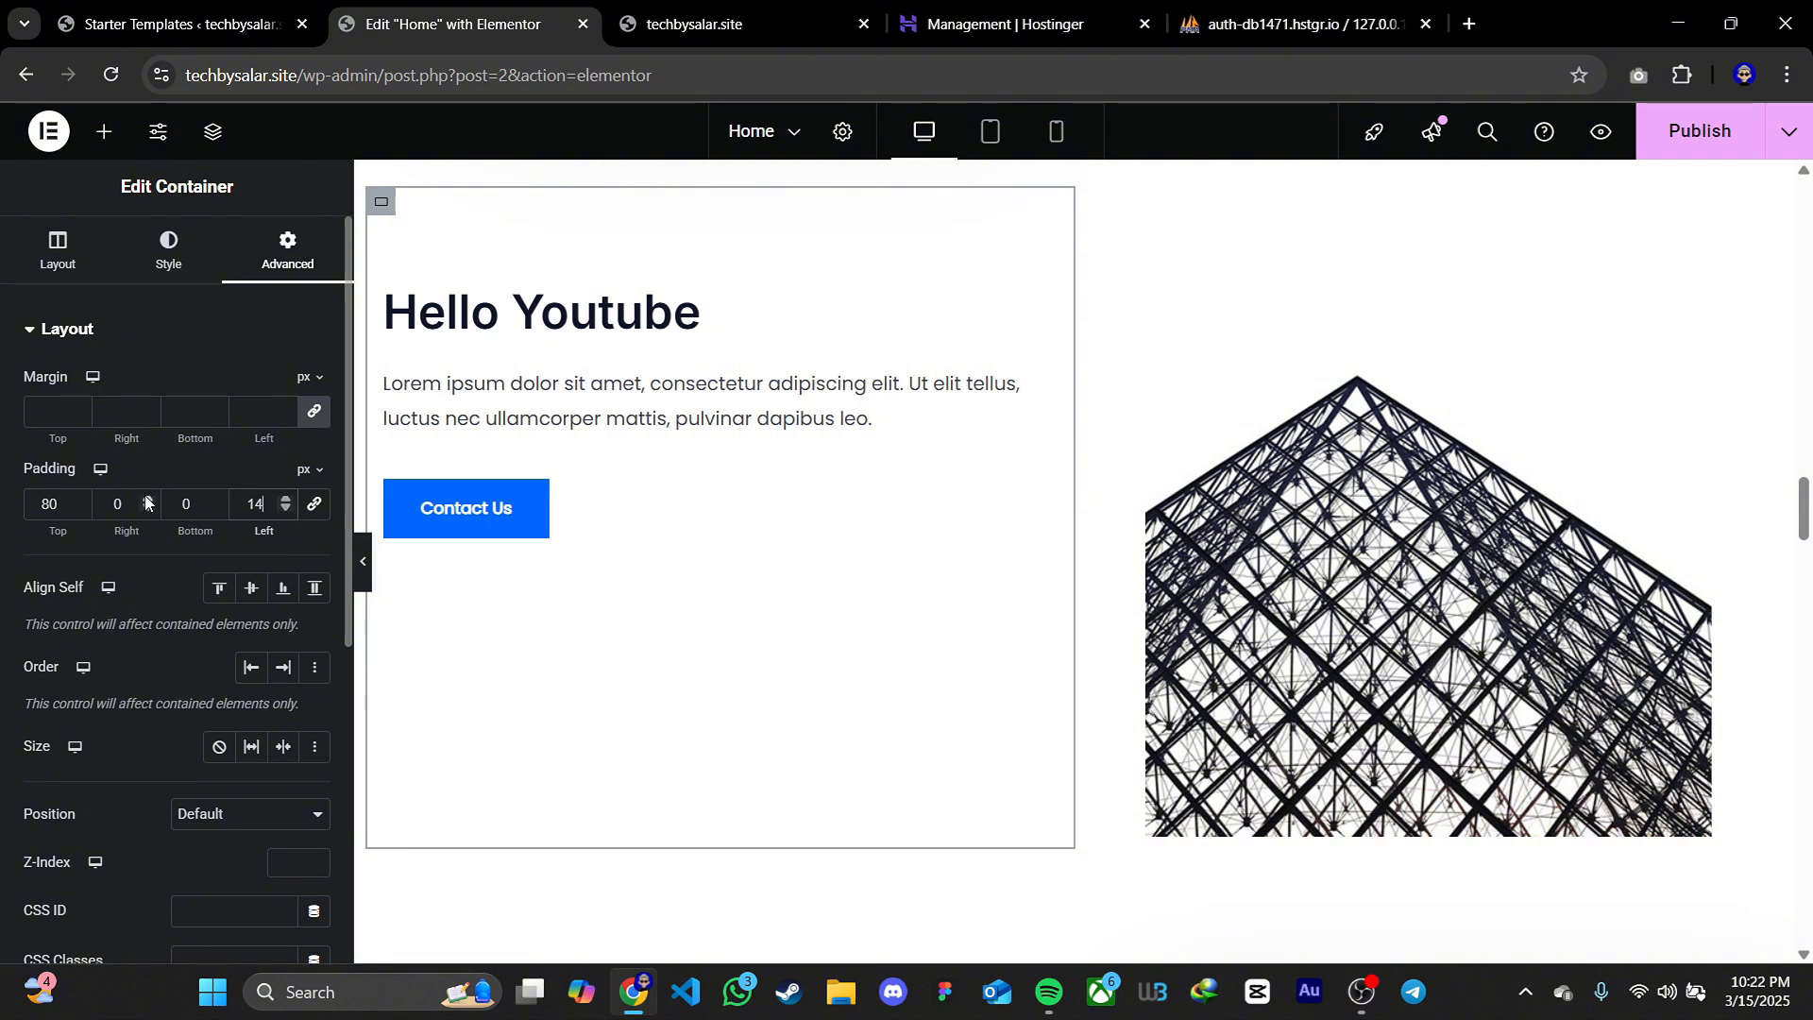
click(321, 511)
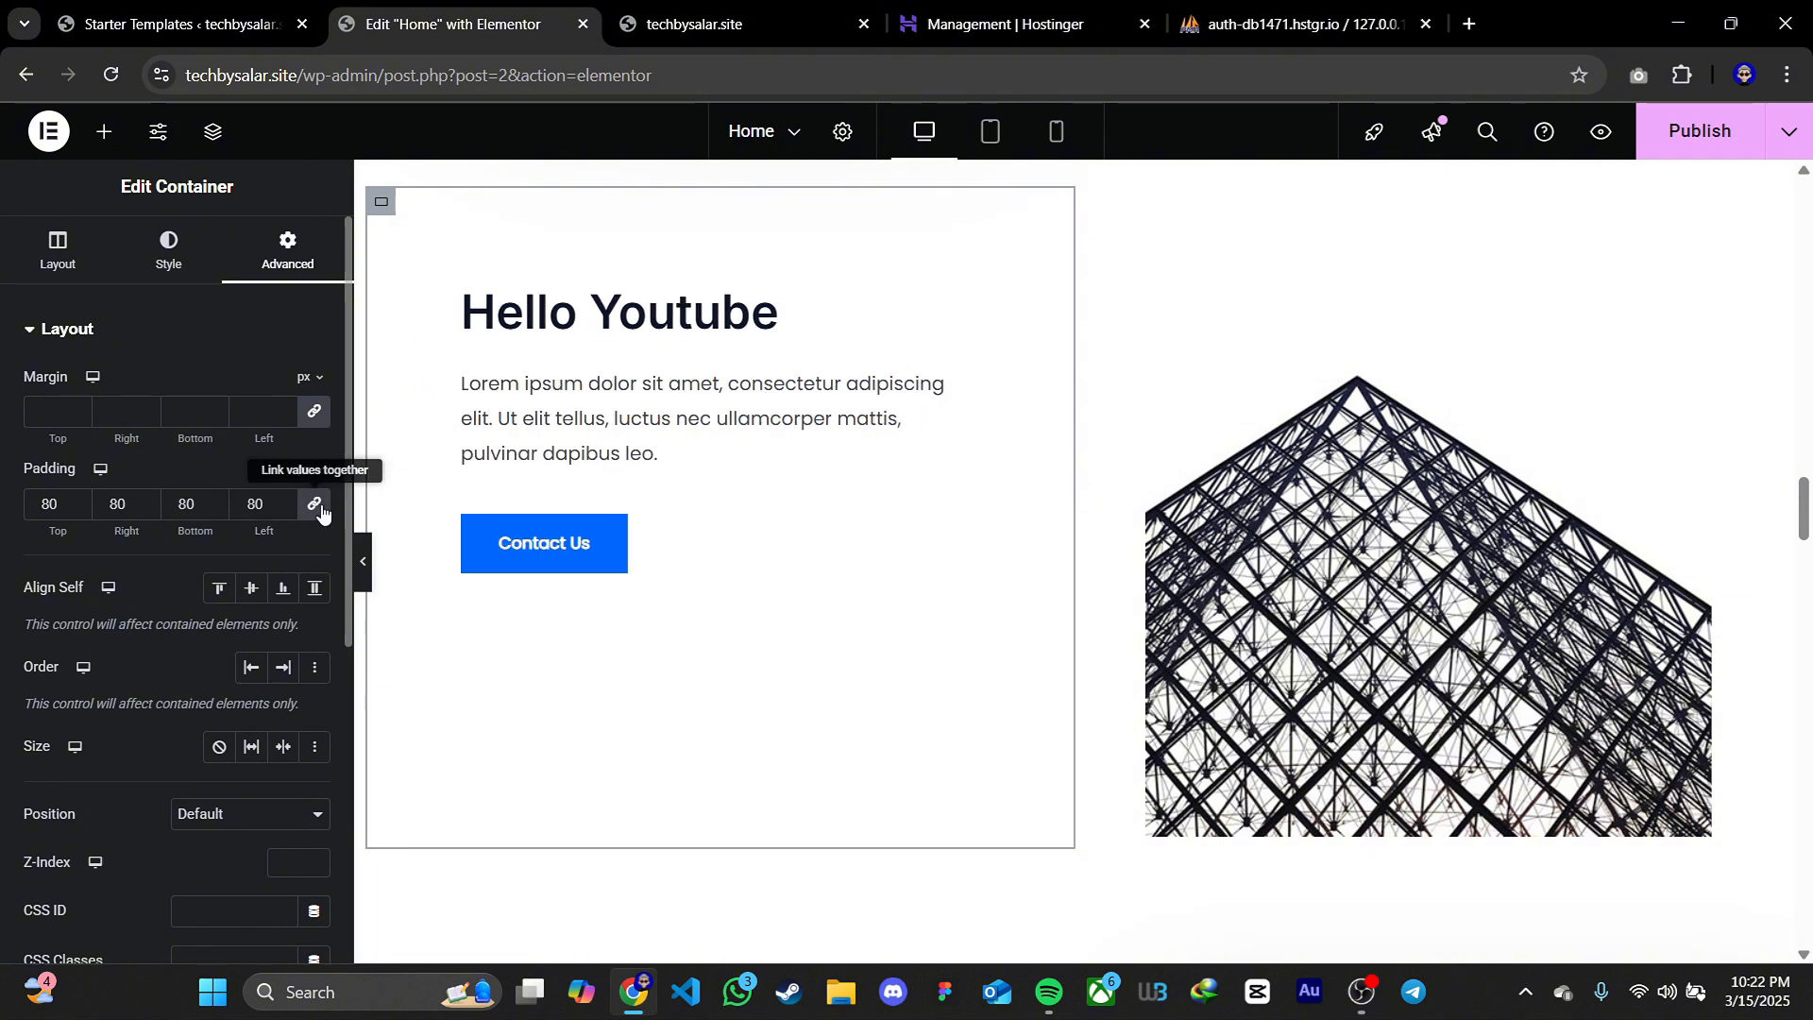
Set the Hello Youtube column's padding to 0 on all sides and justify its content to the centre
click(248, 513)
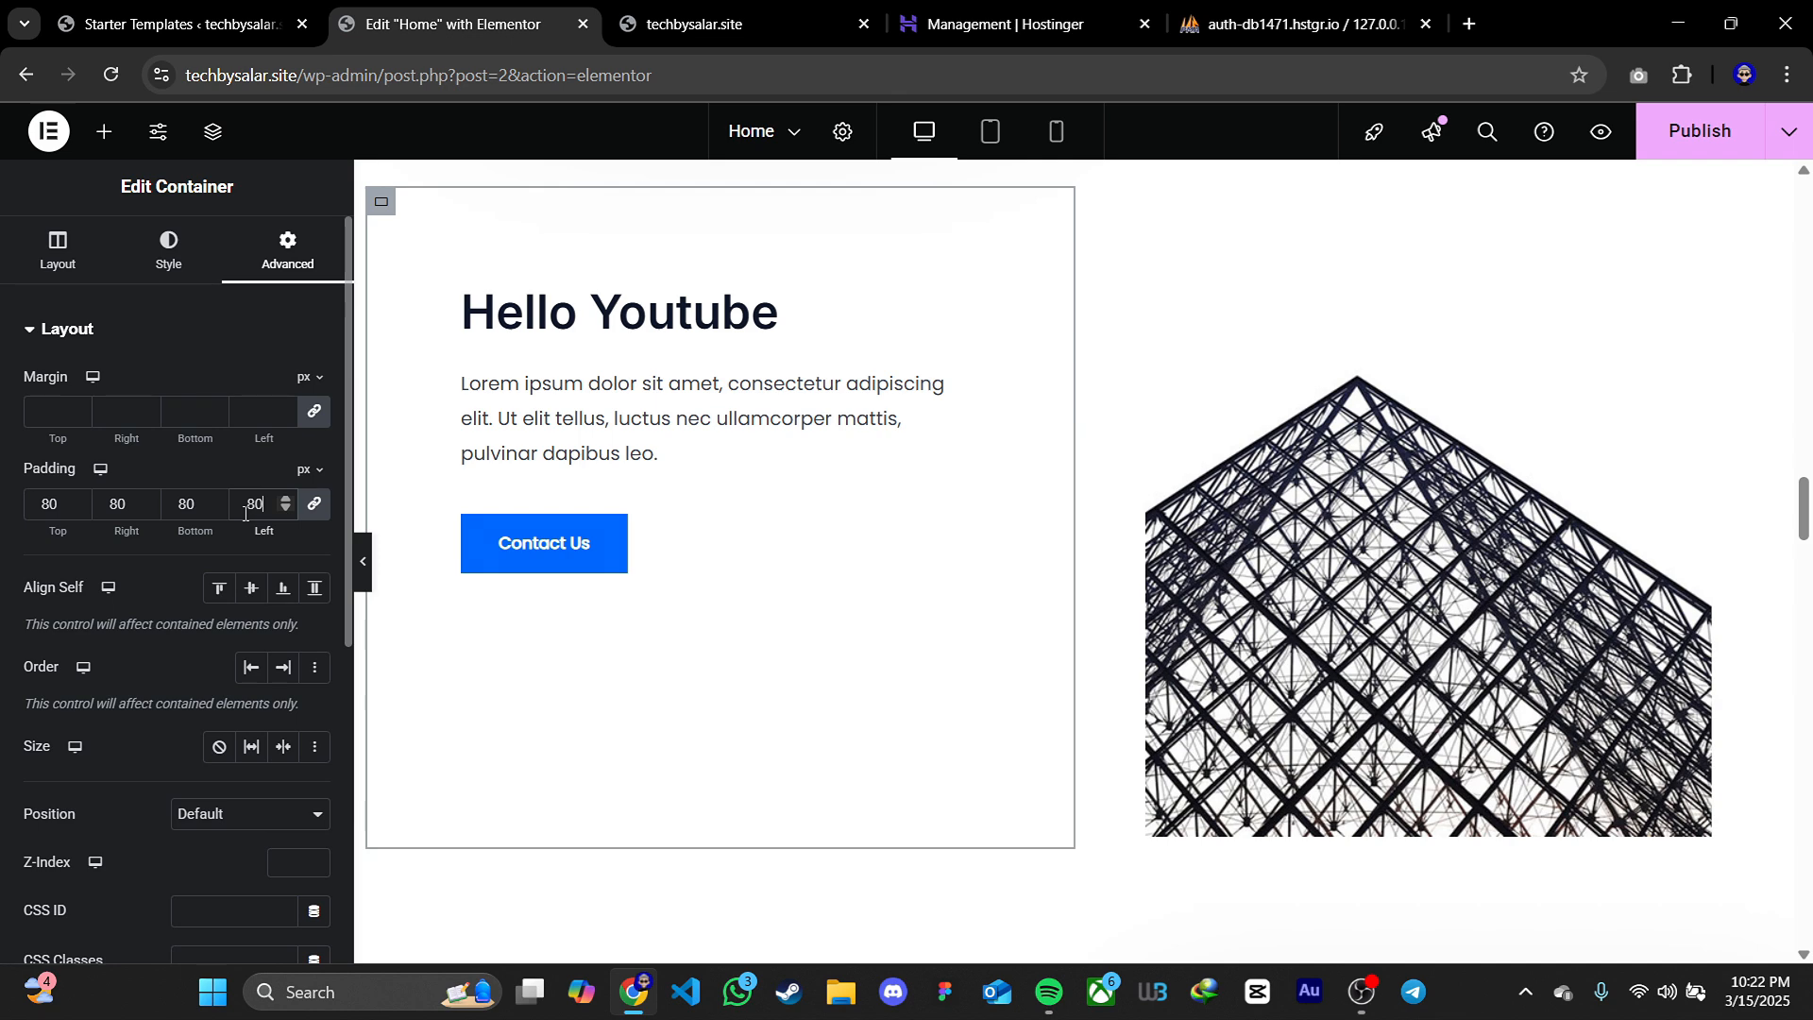
text(0)
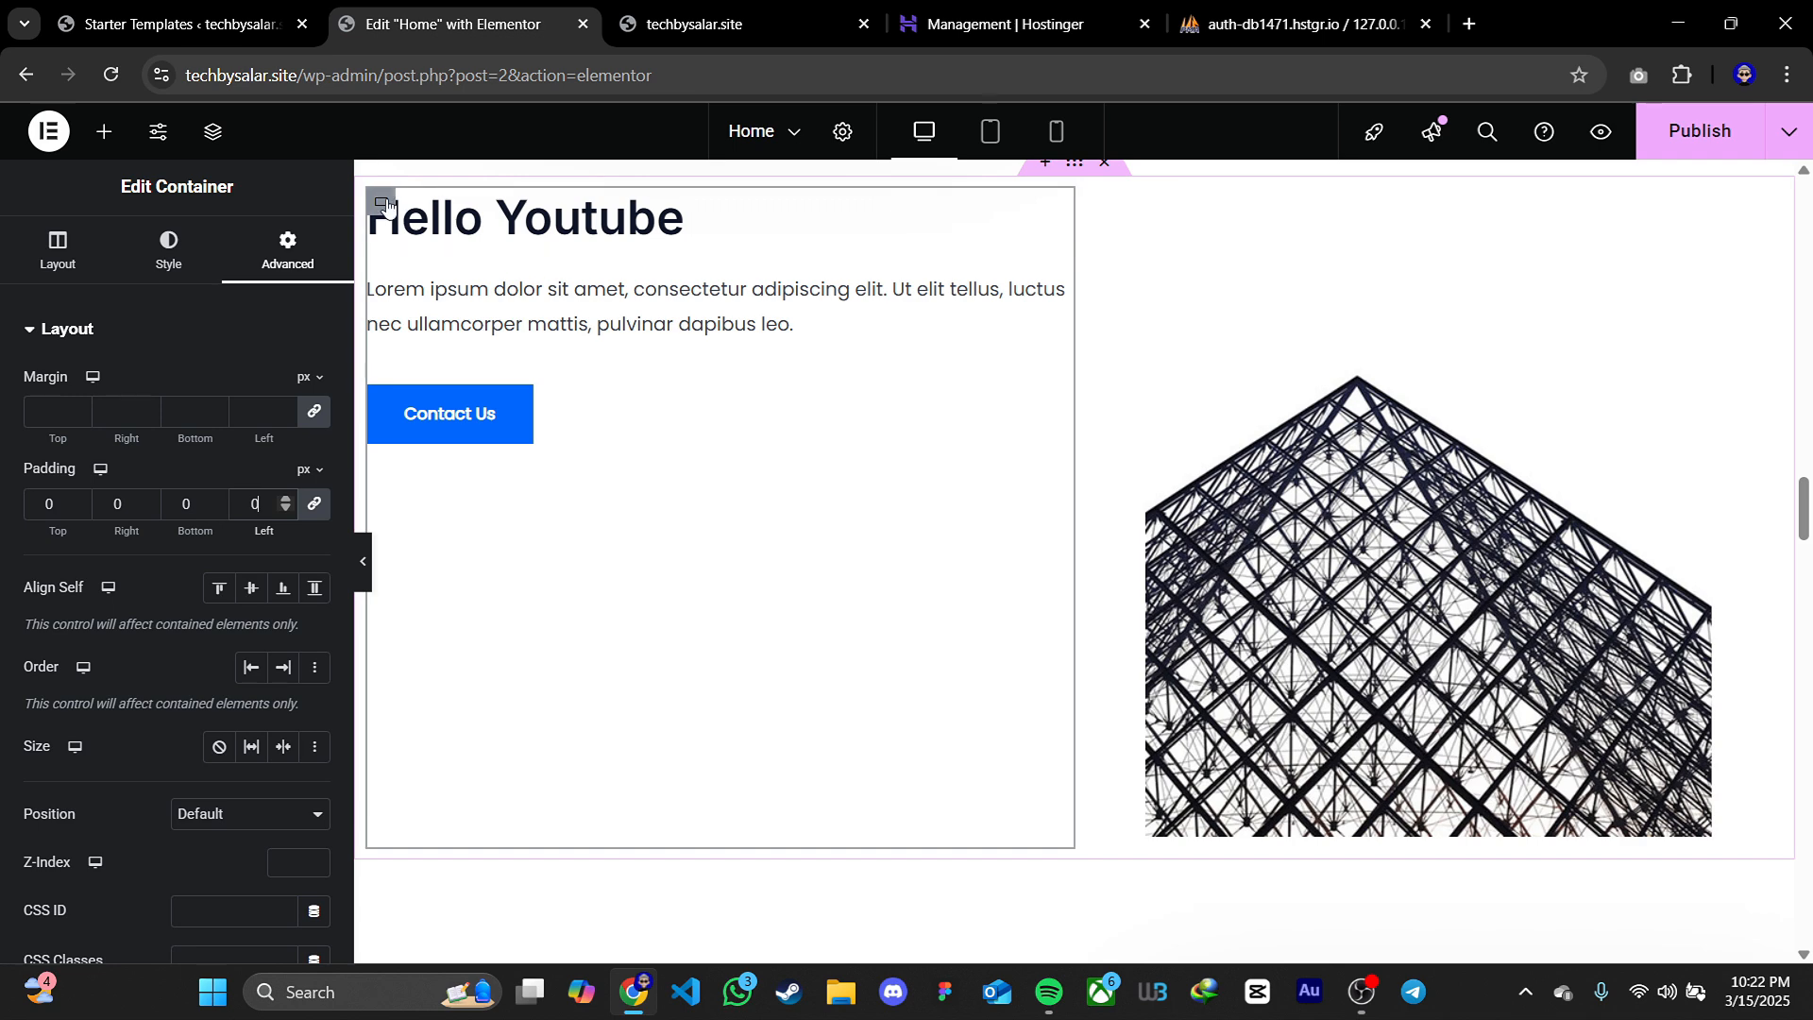
click(80, 274)
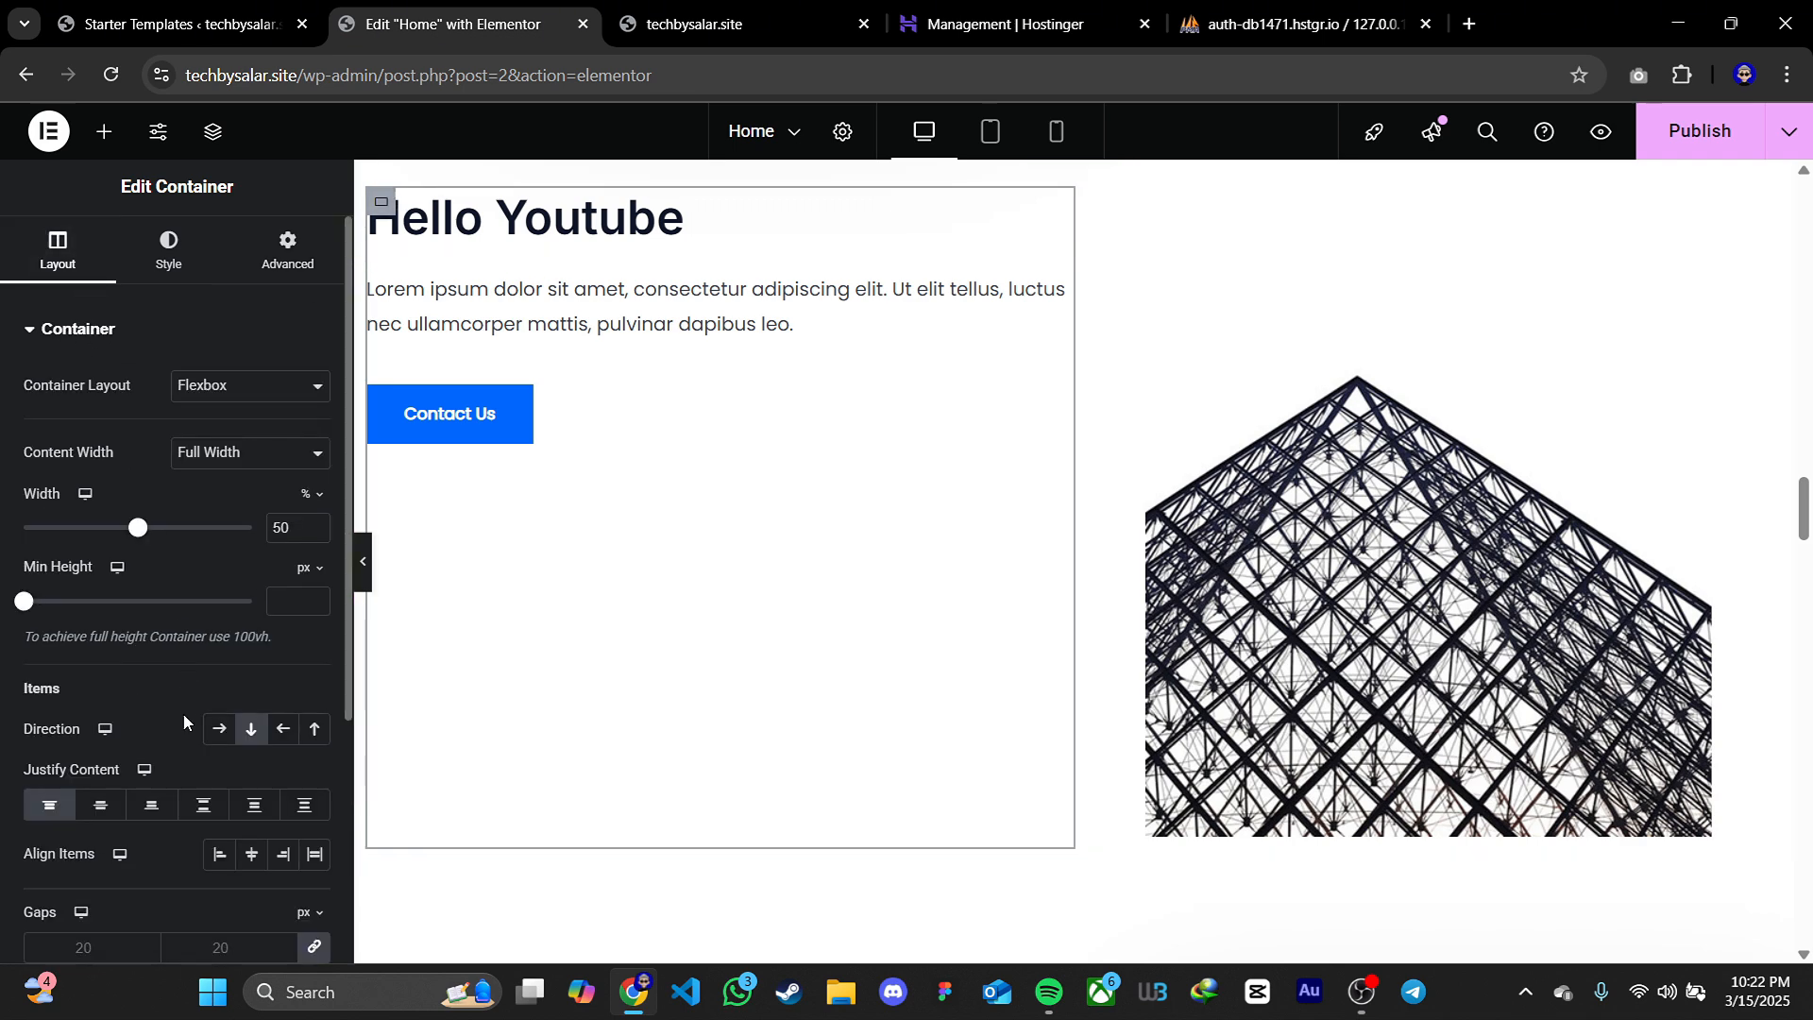
click(100, 805)
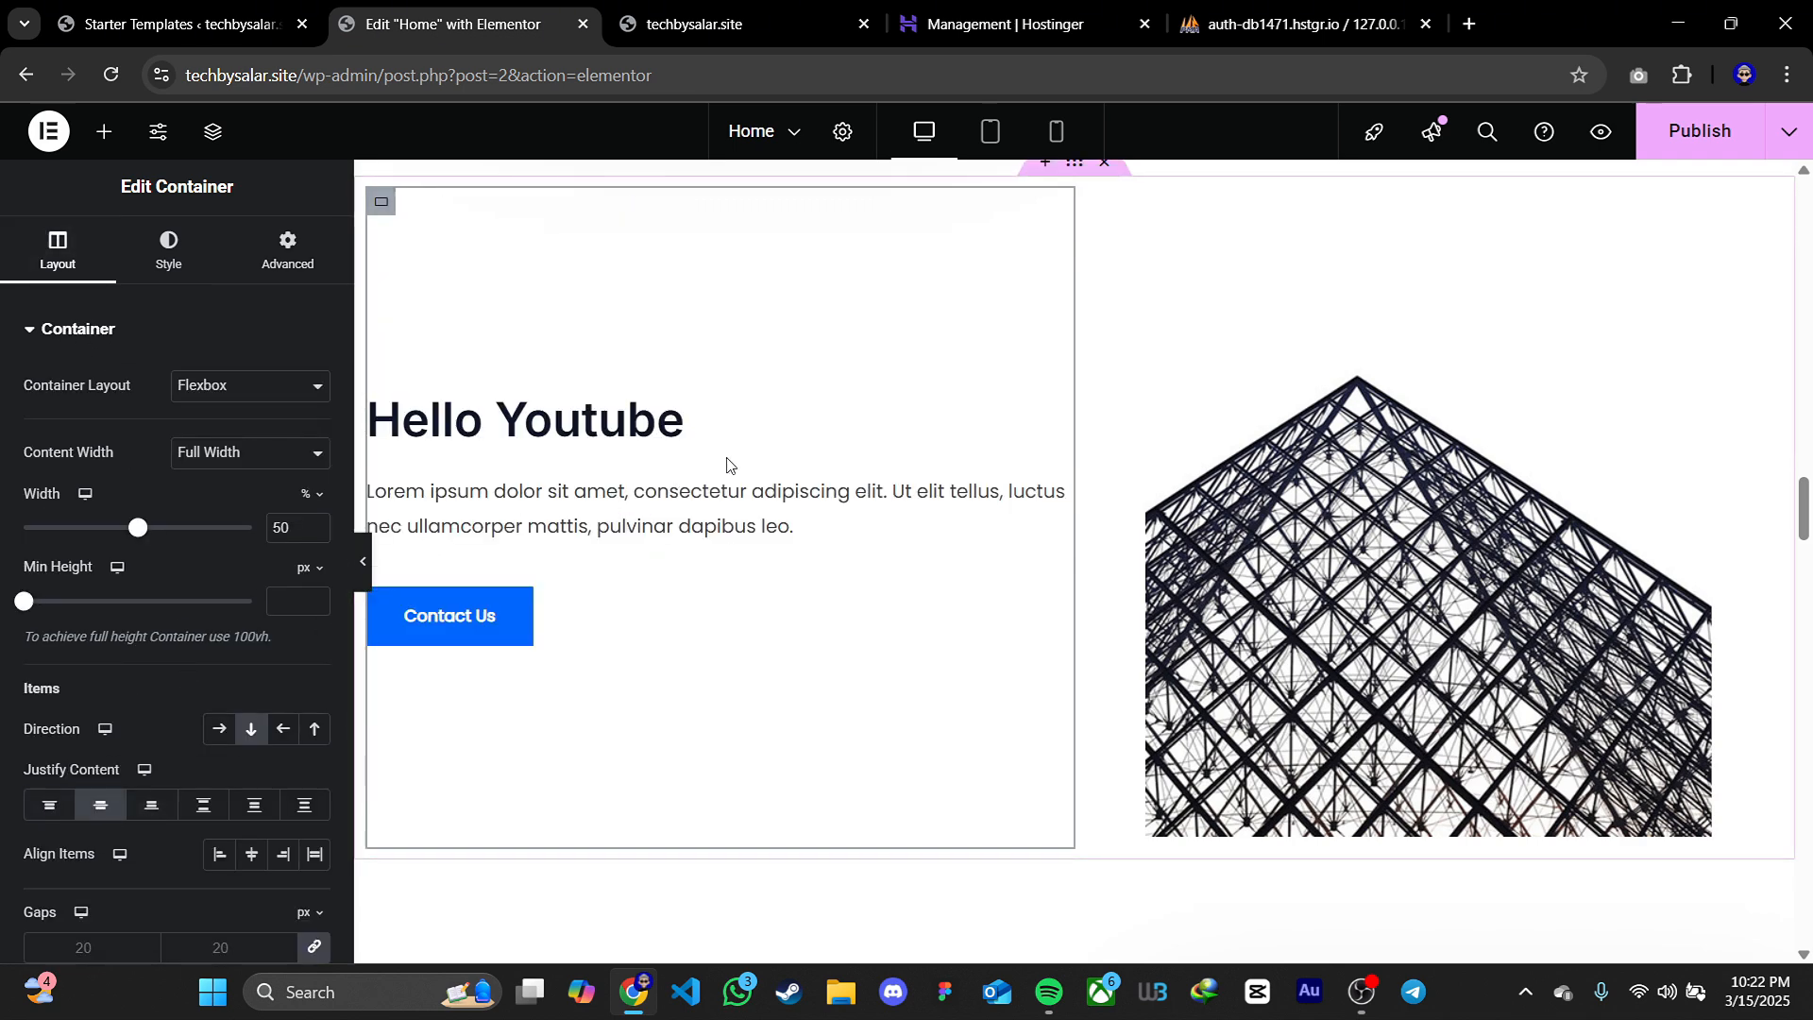
Delete the whole Hello Youtube section from the home page and publish the change
scroll(944, 406, up, 1)
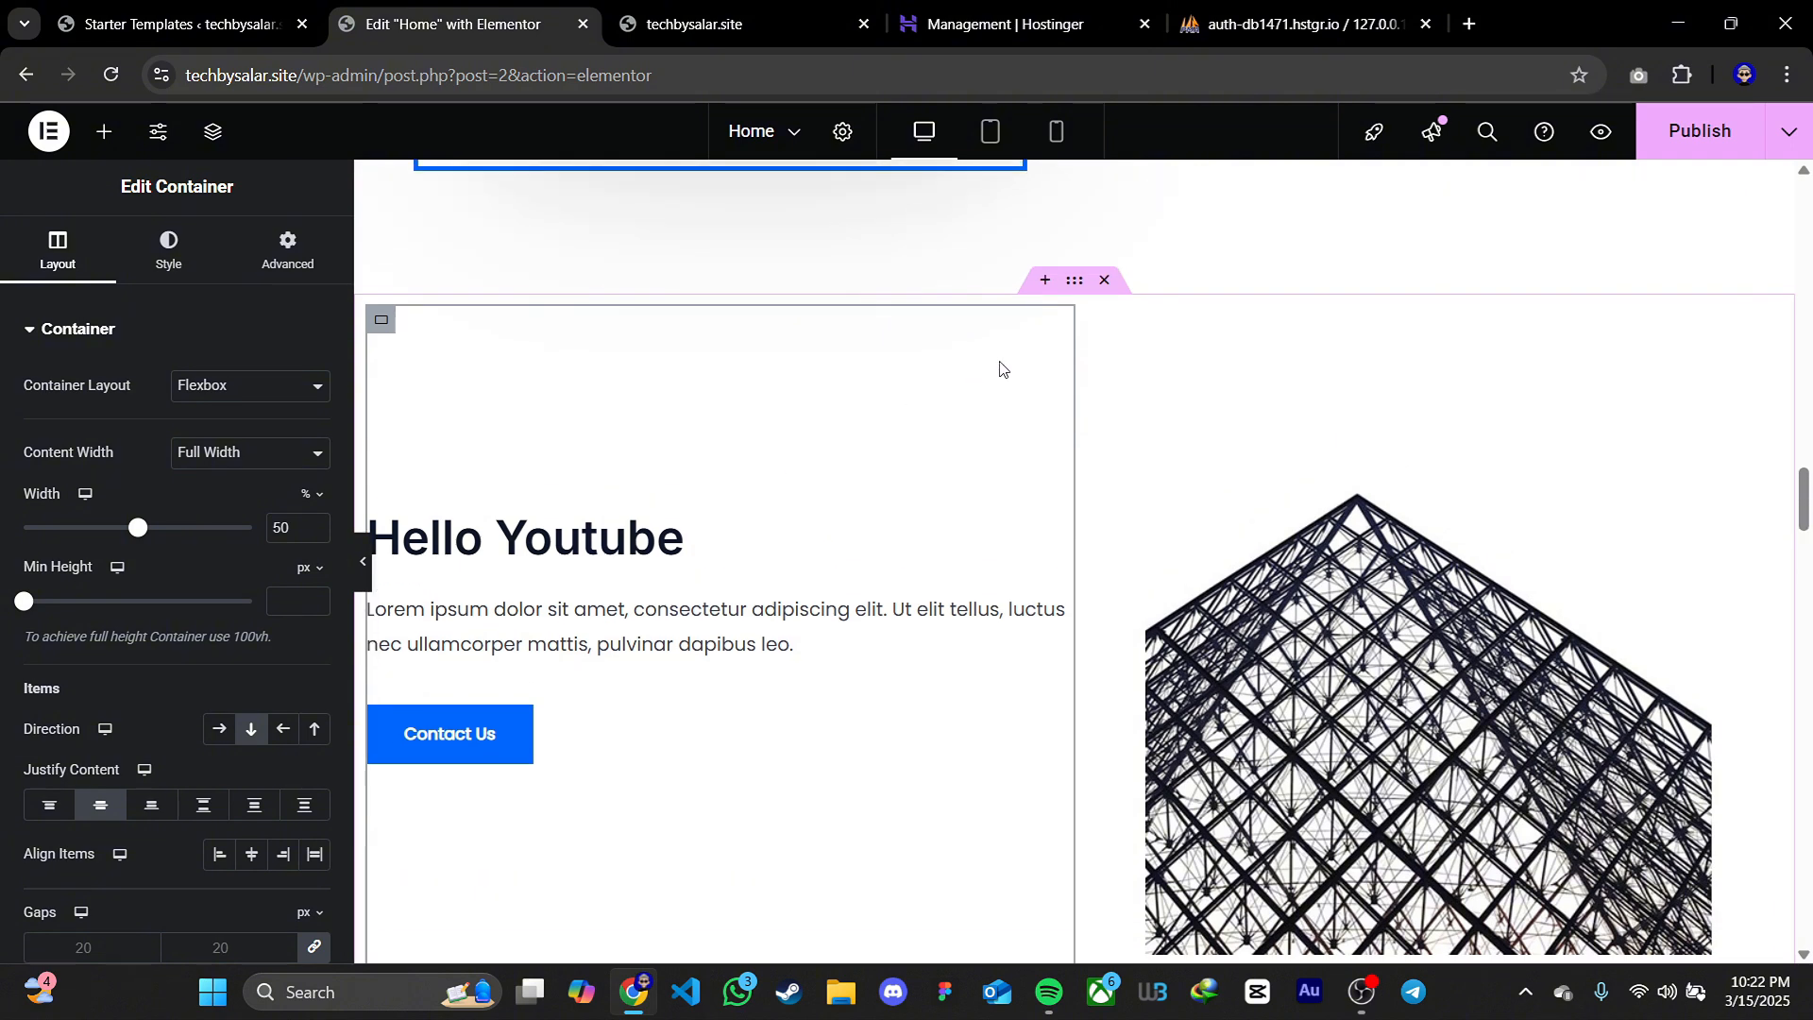
click(1118, 290)
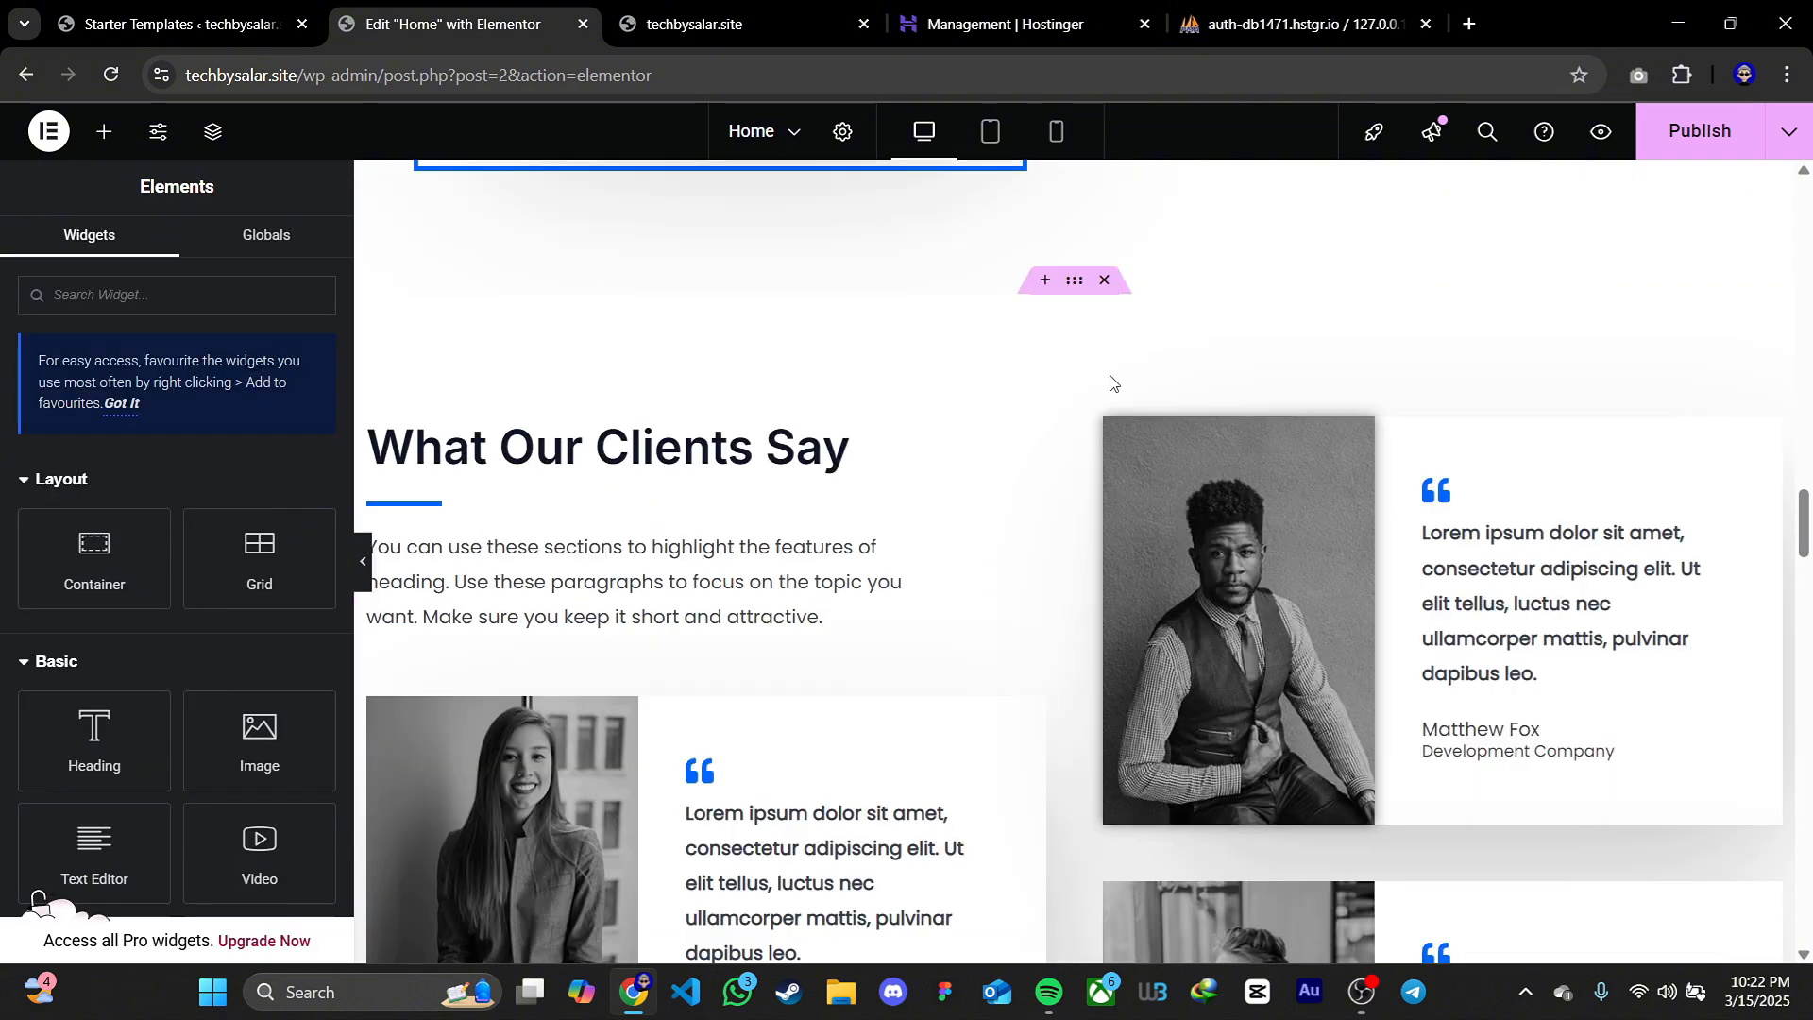
click(1700, 130)
Switch to the site's front-end preview and start a new page from there
scroll(1254, 421, up, 20)
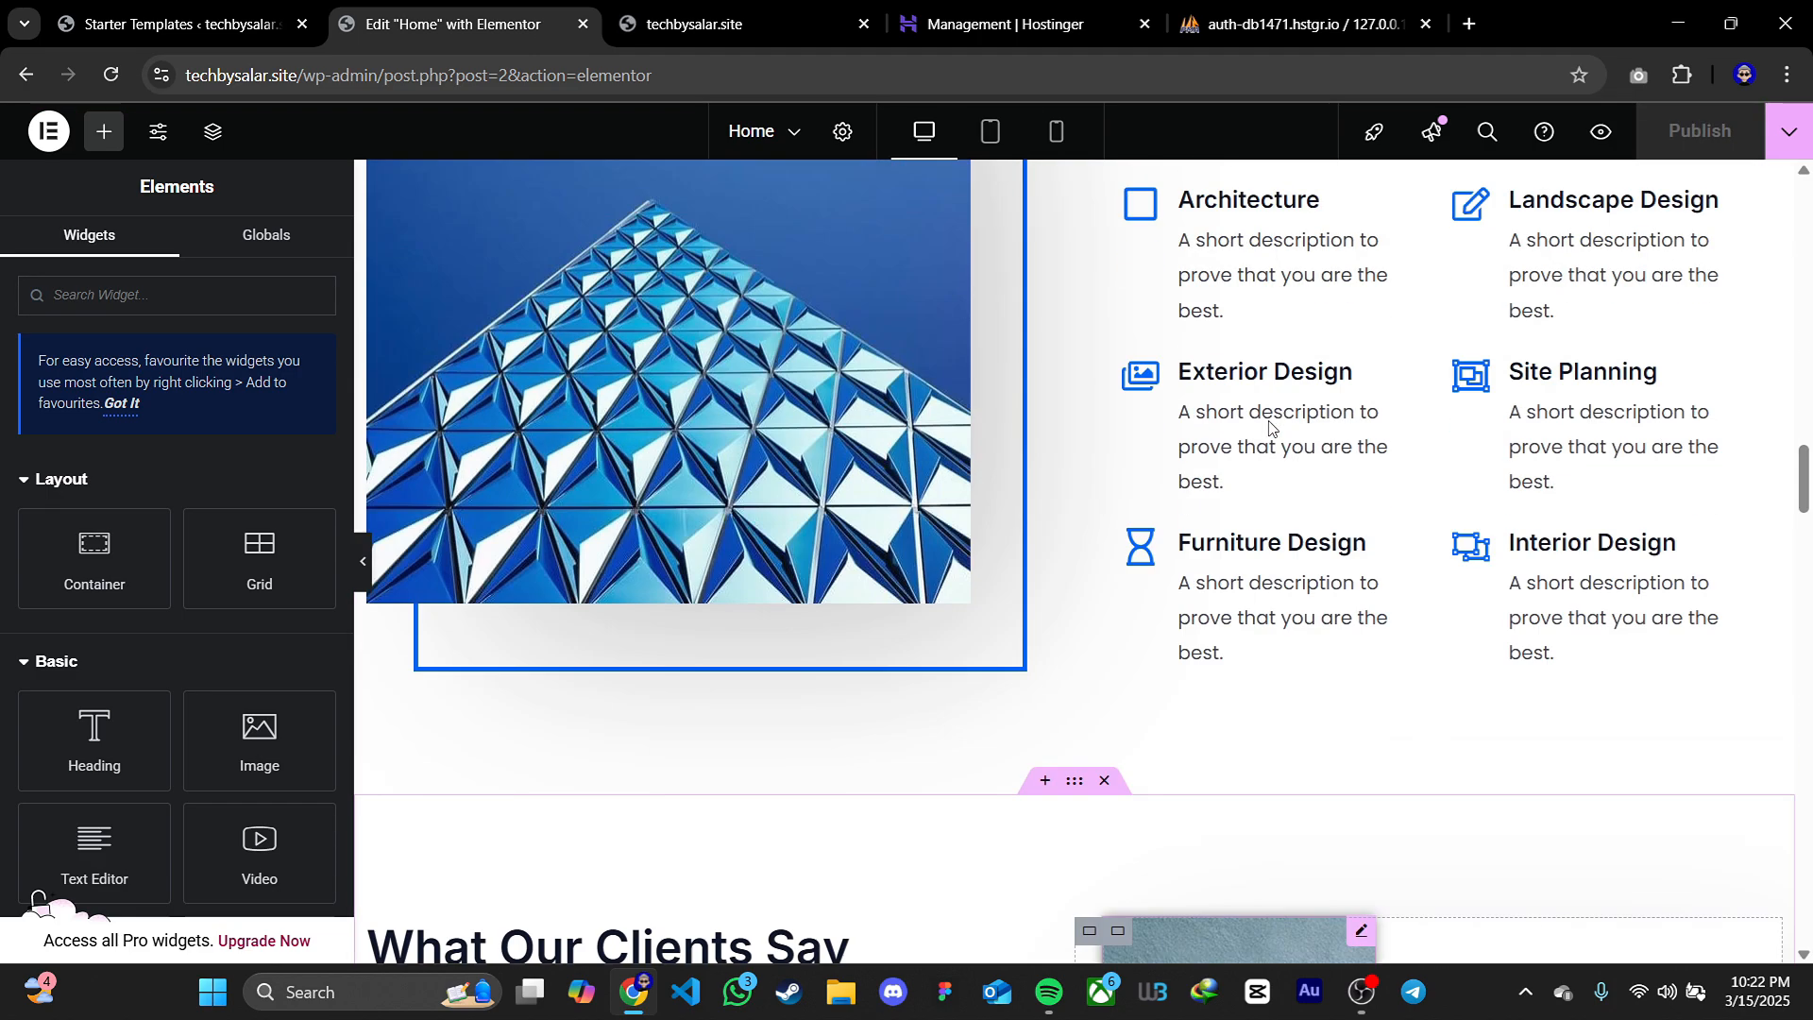
scroll(999, 387, up, 10)
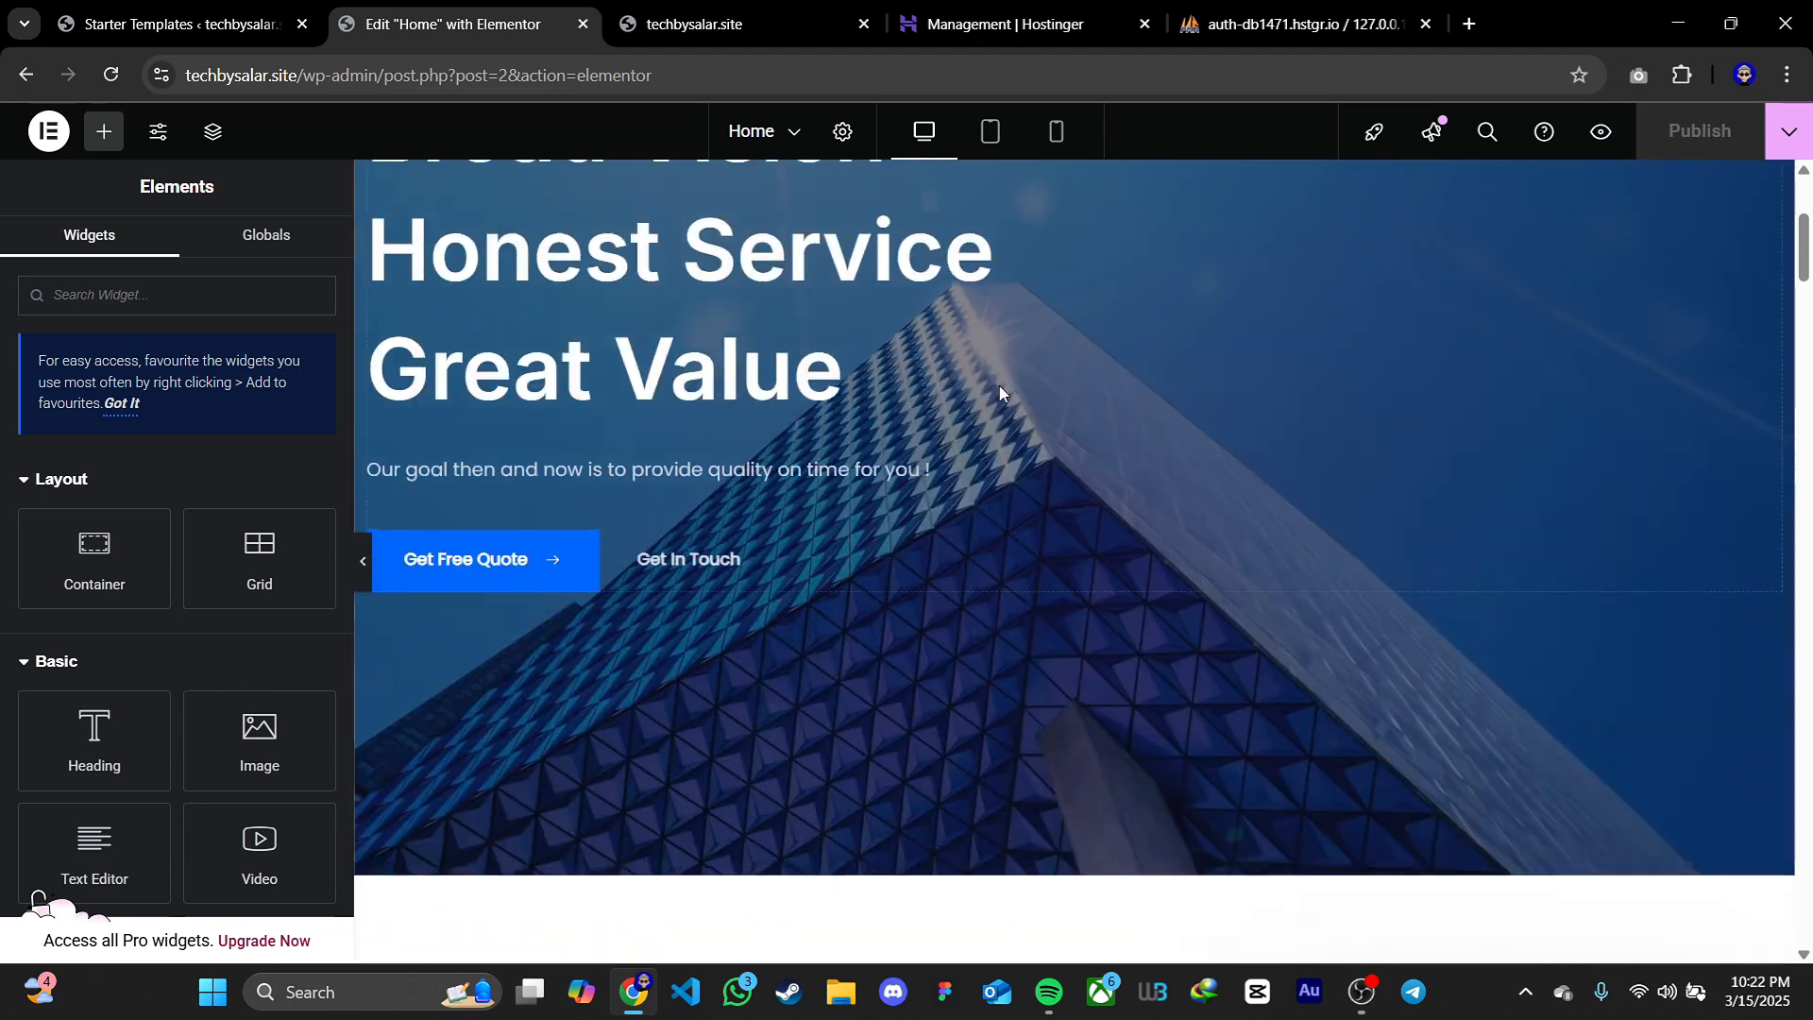
scroll(977, 485, up, 1)
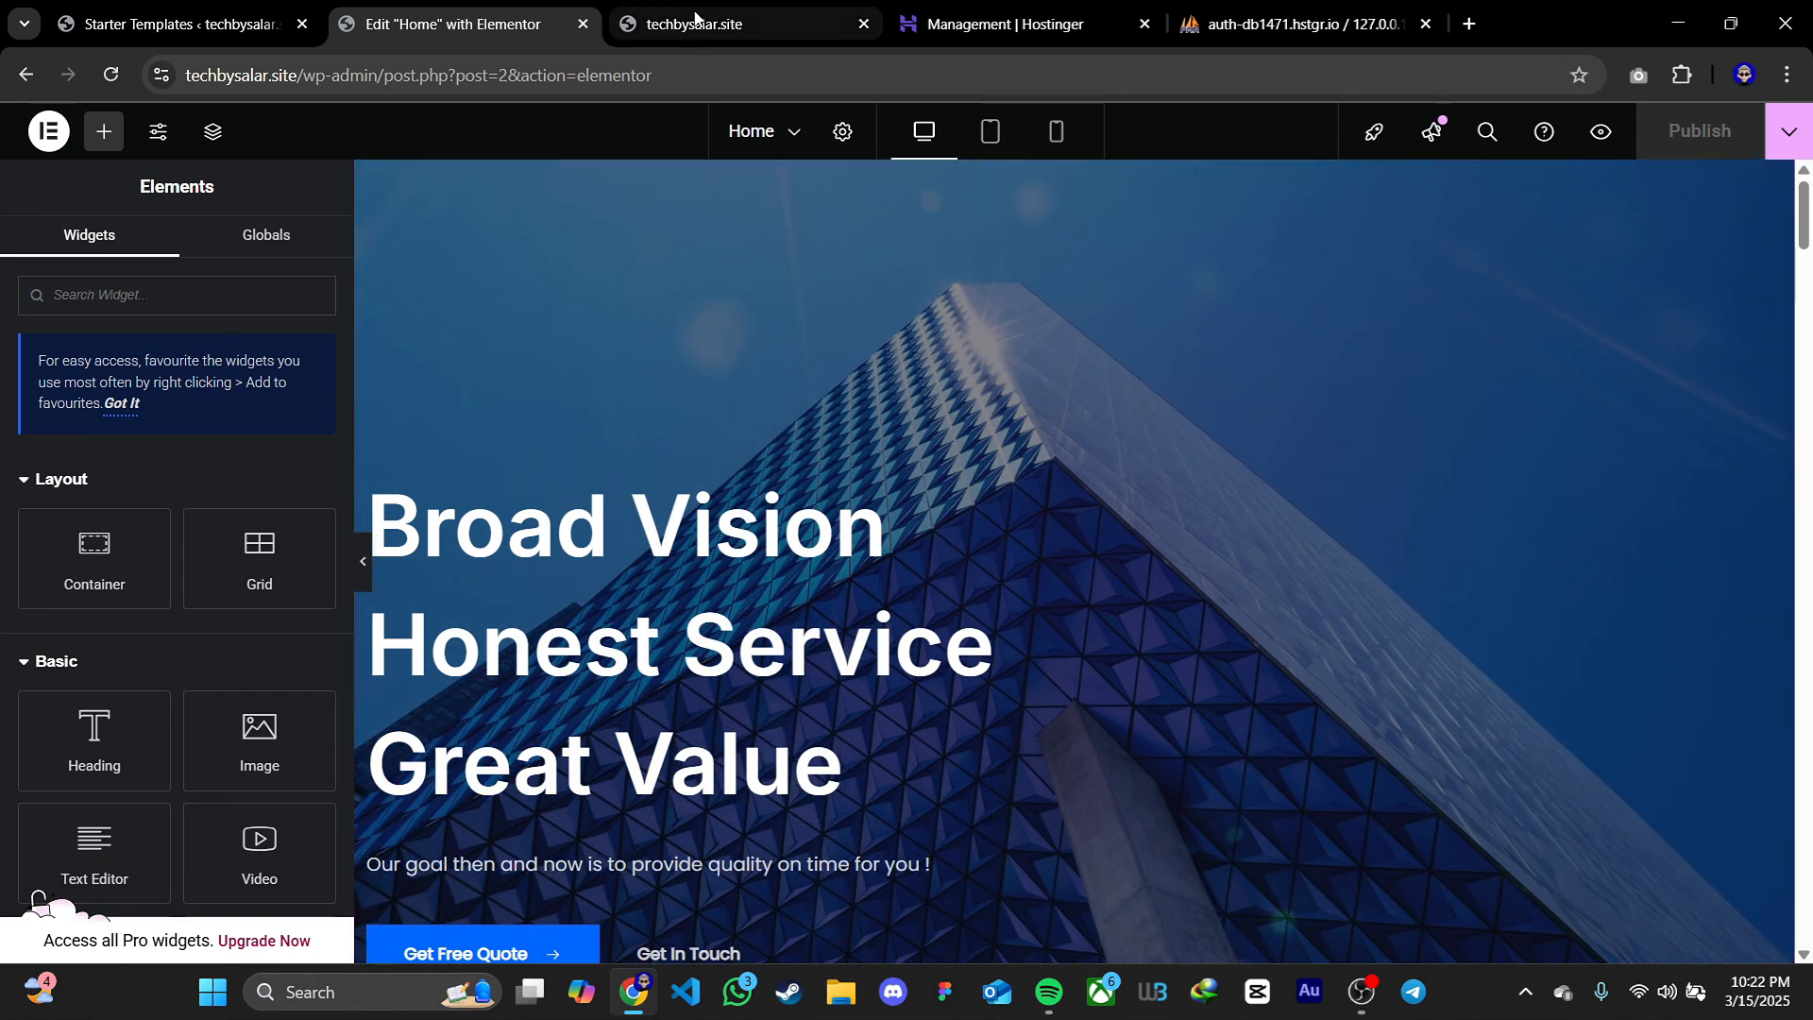
click(695, 19)
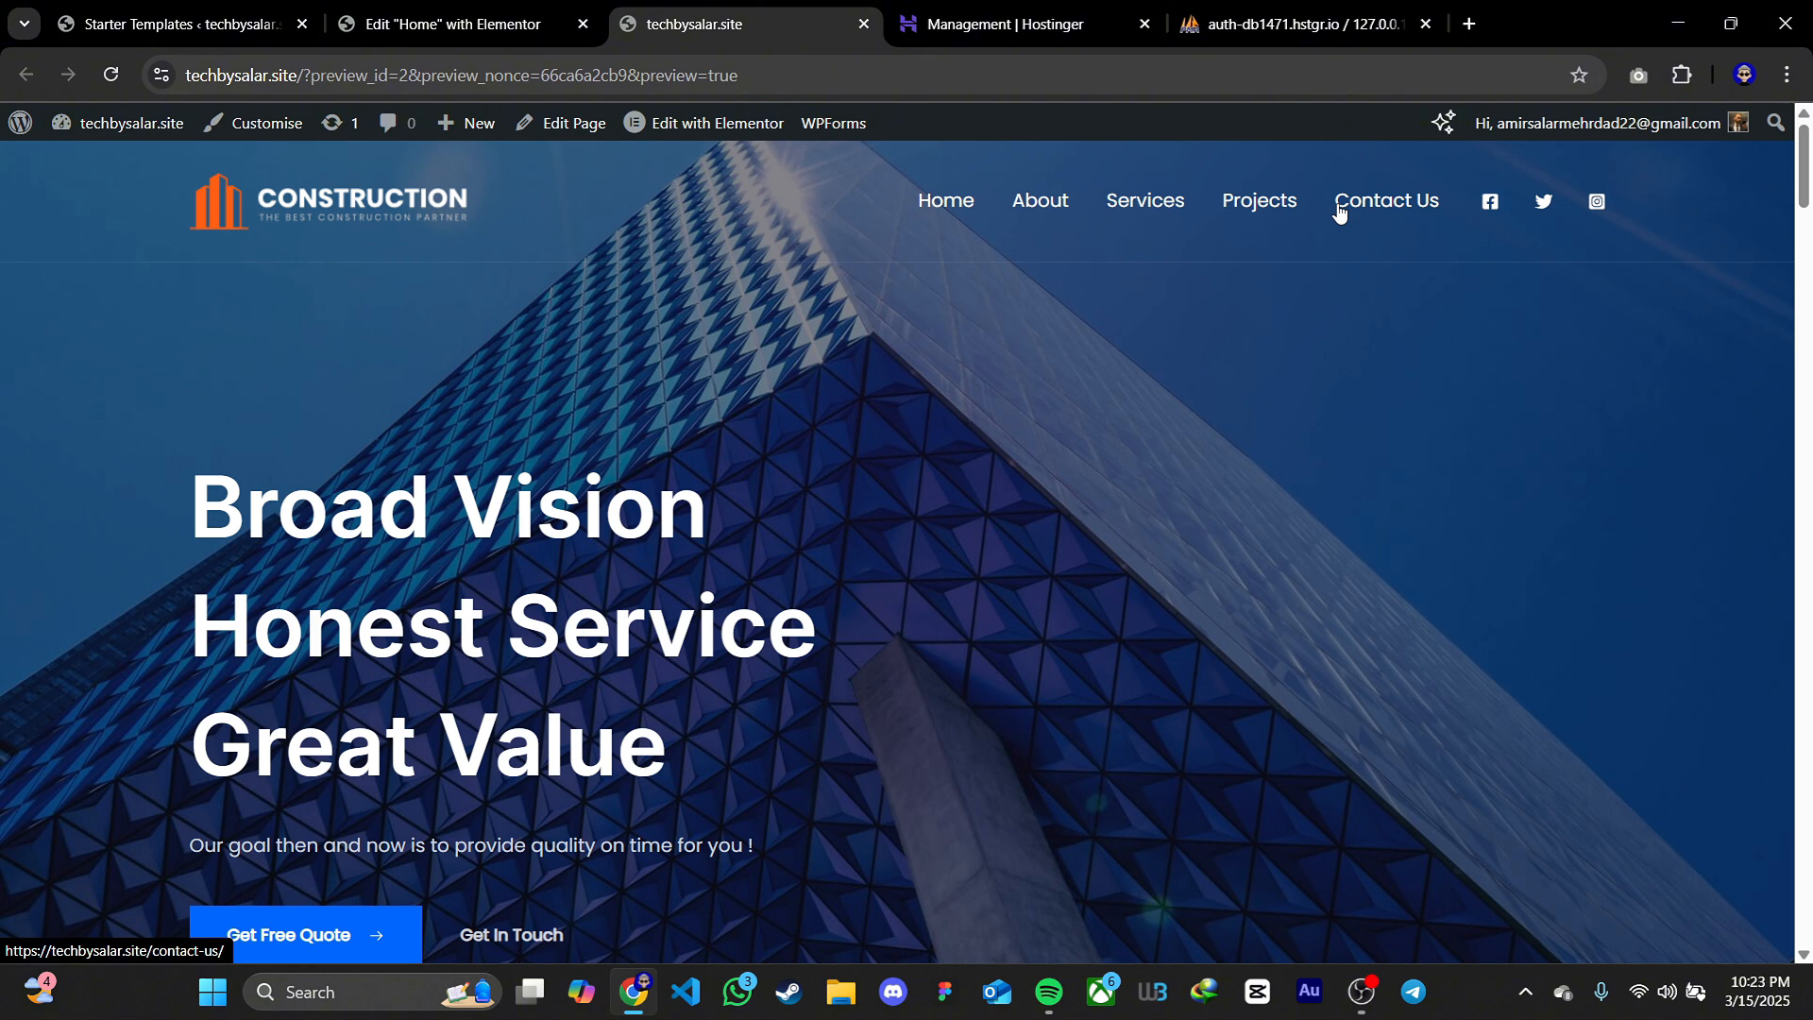
mouse_move(456, 132)
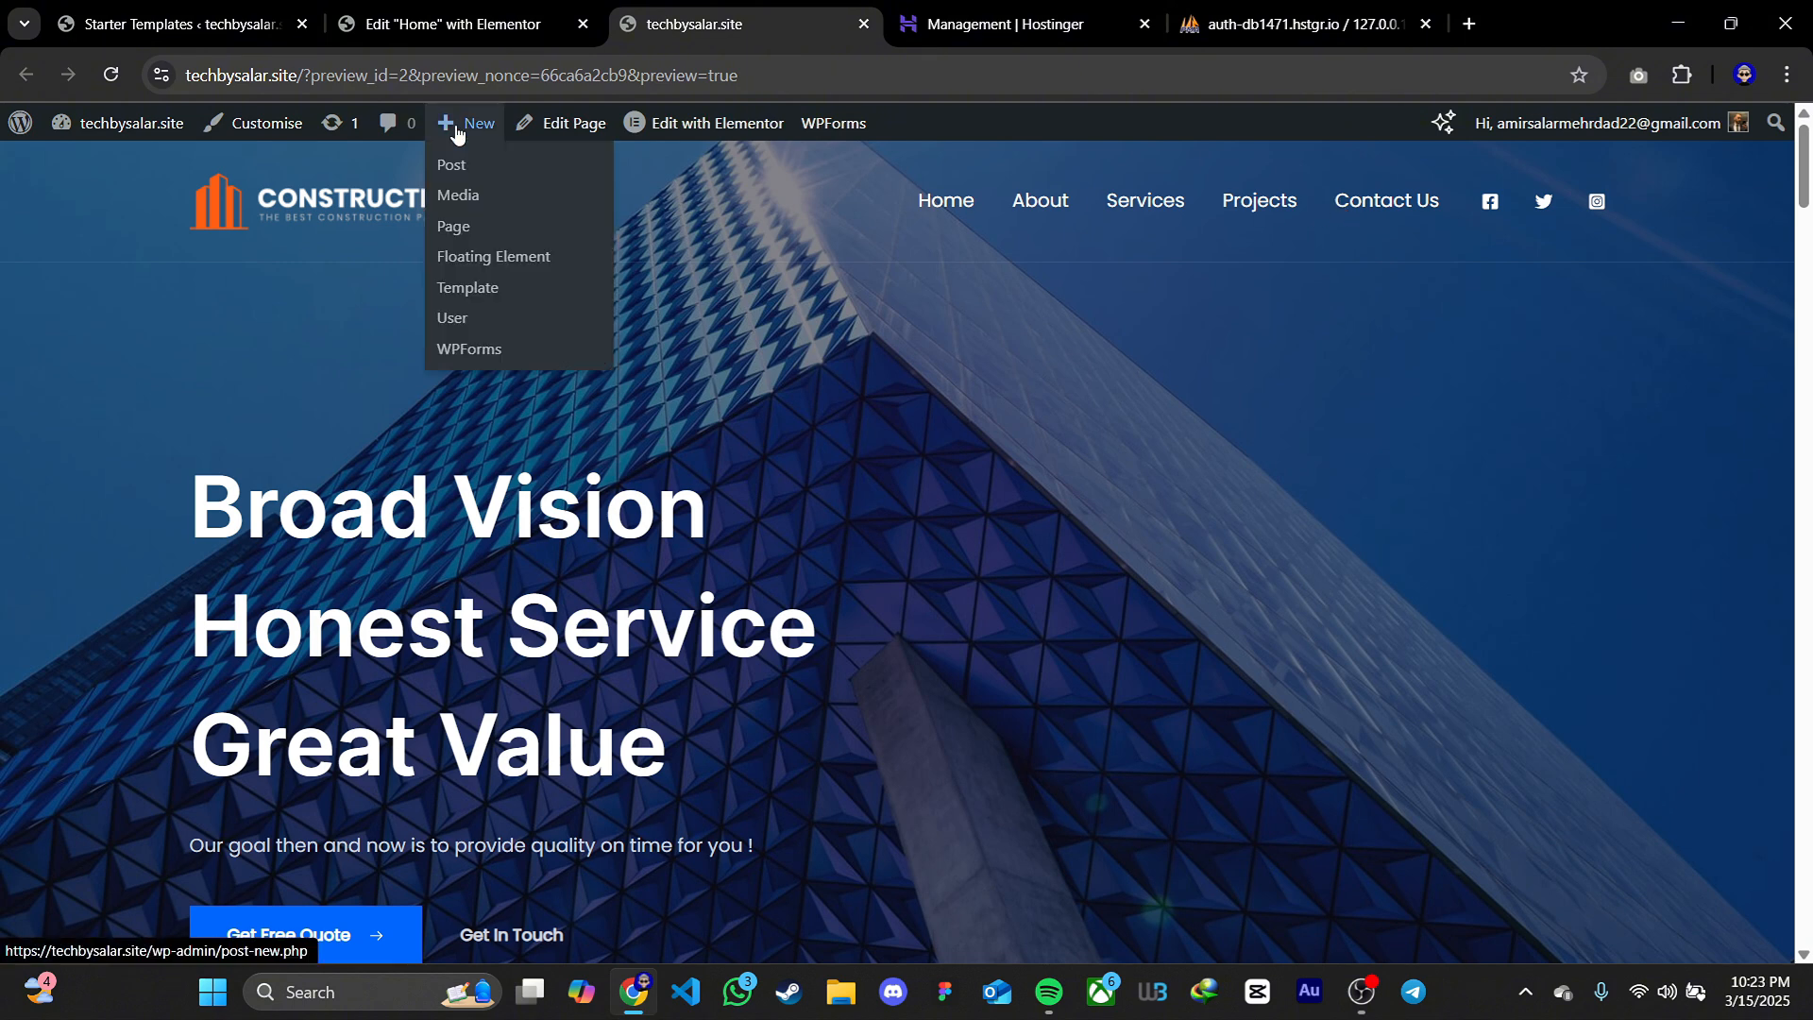
click(456, 230)
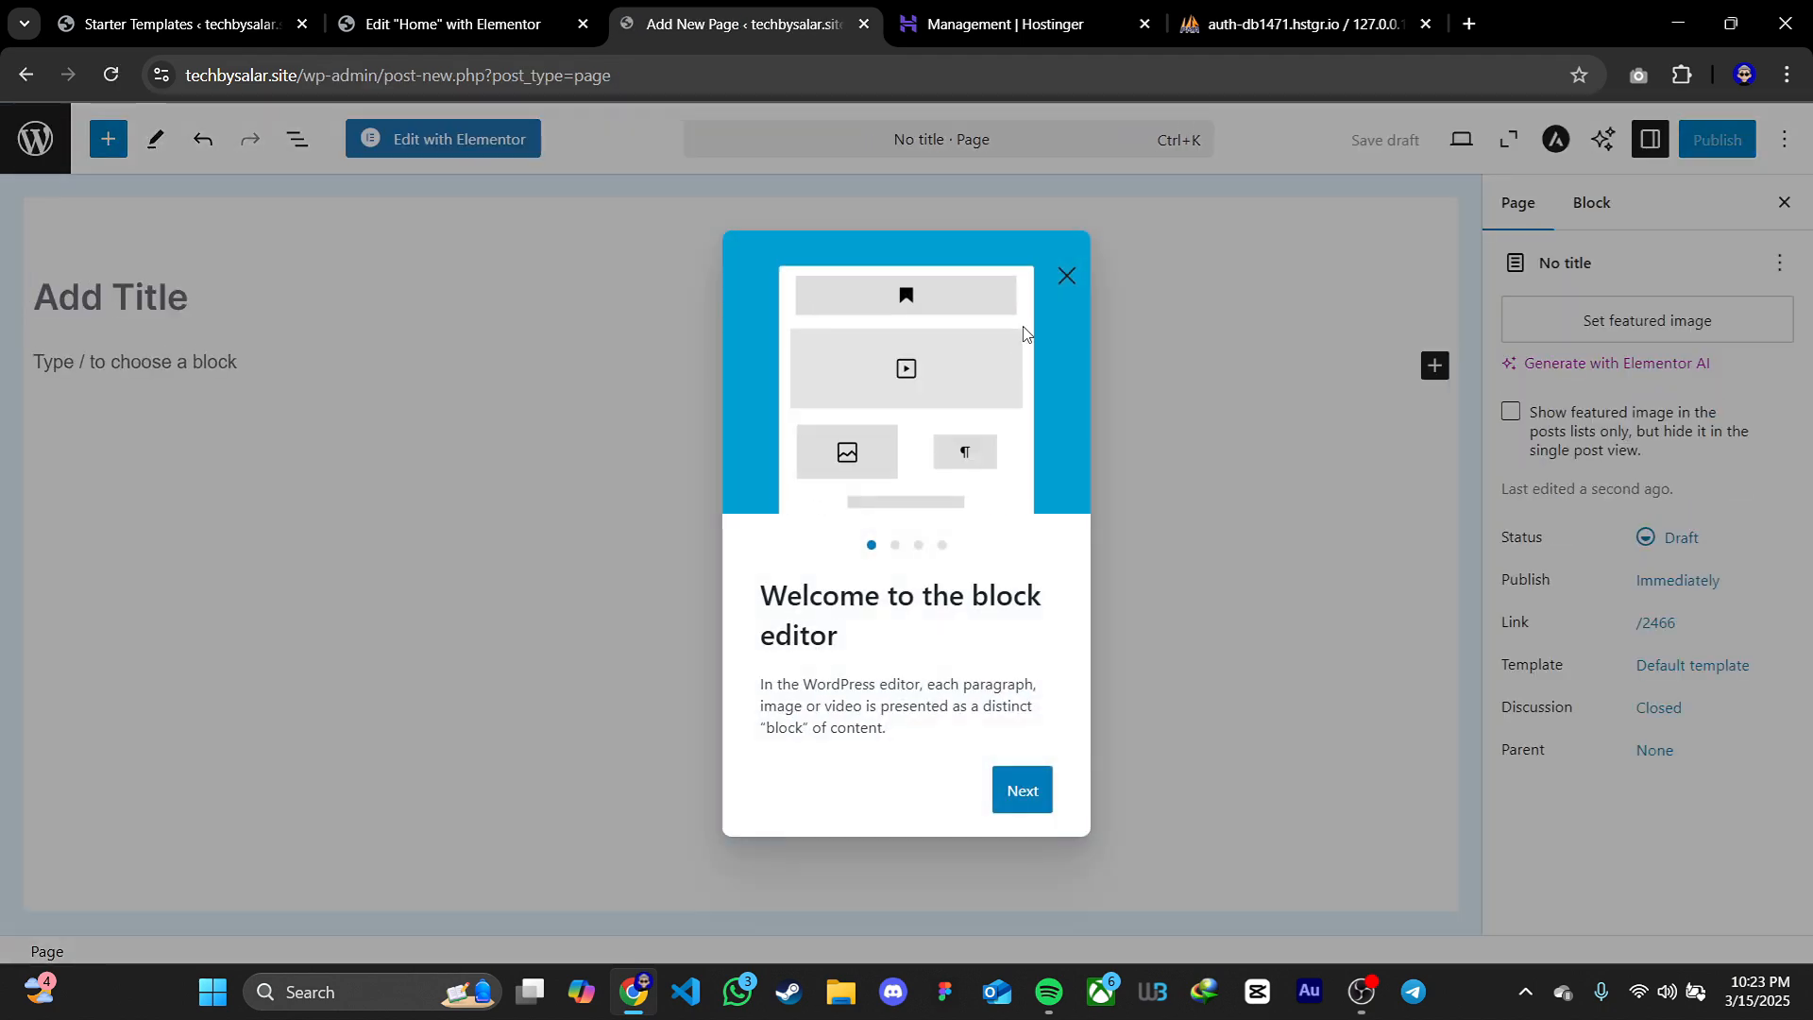
Dismiss the block editor welcome guide, title the new page "Our Teams" and publish it
click(1066, 275)
click(314, 304)
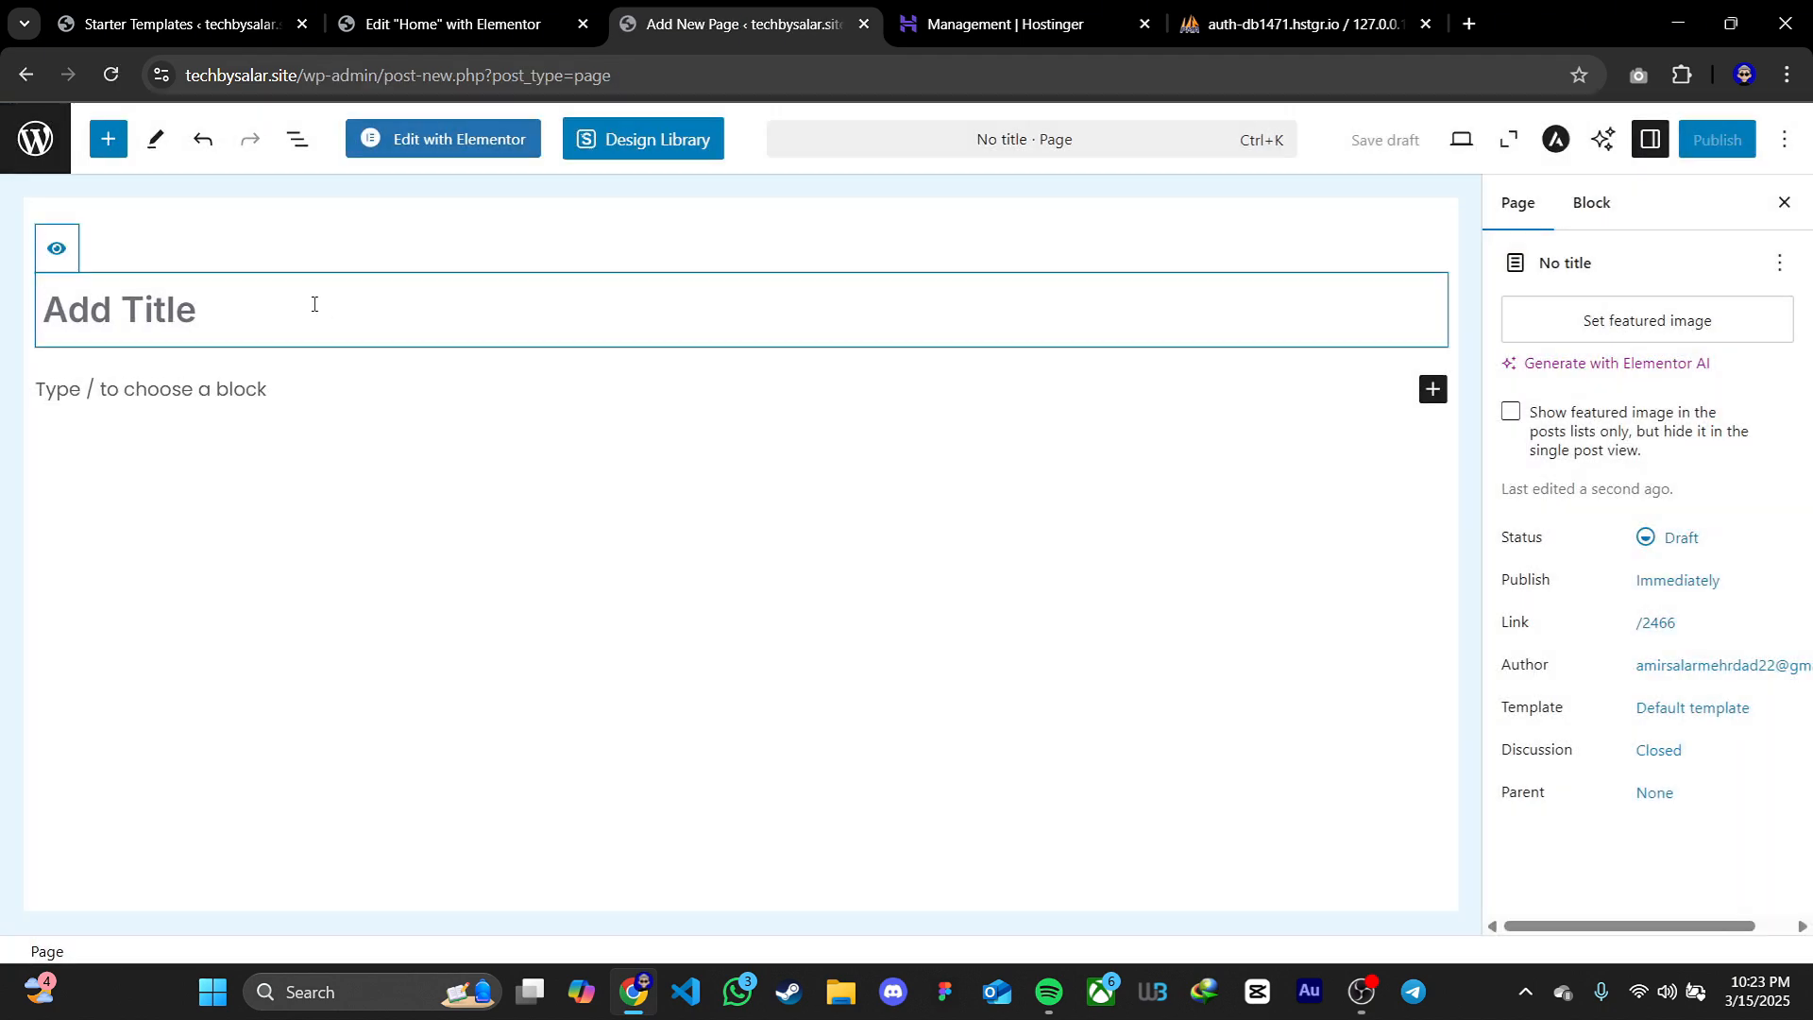
text(Our Teams)
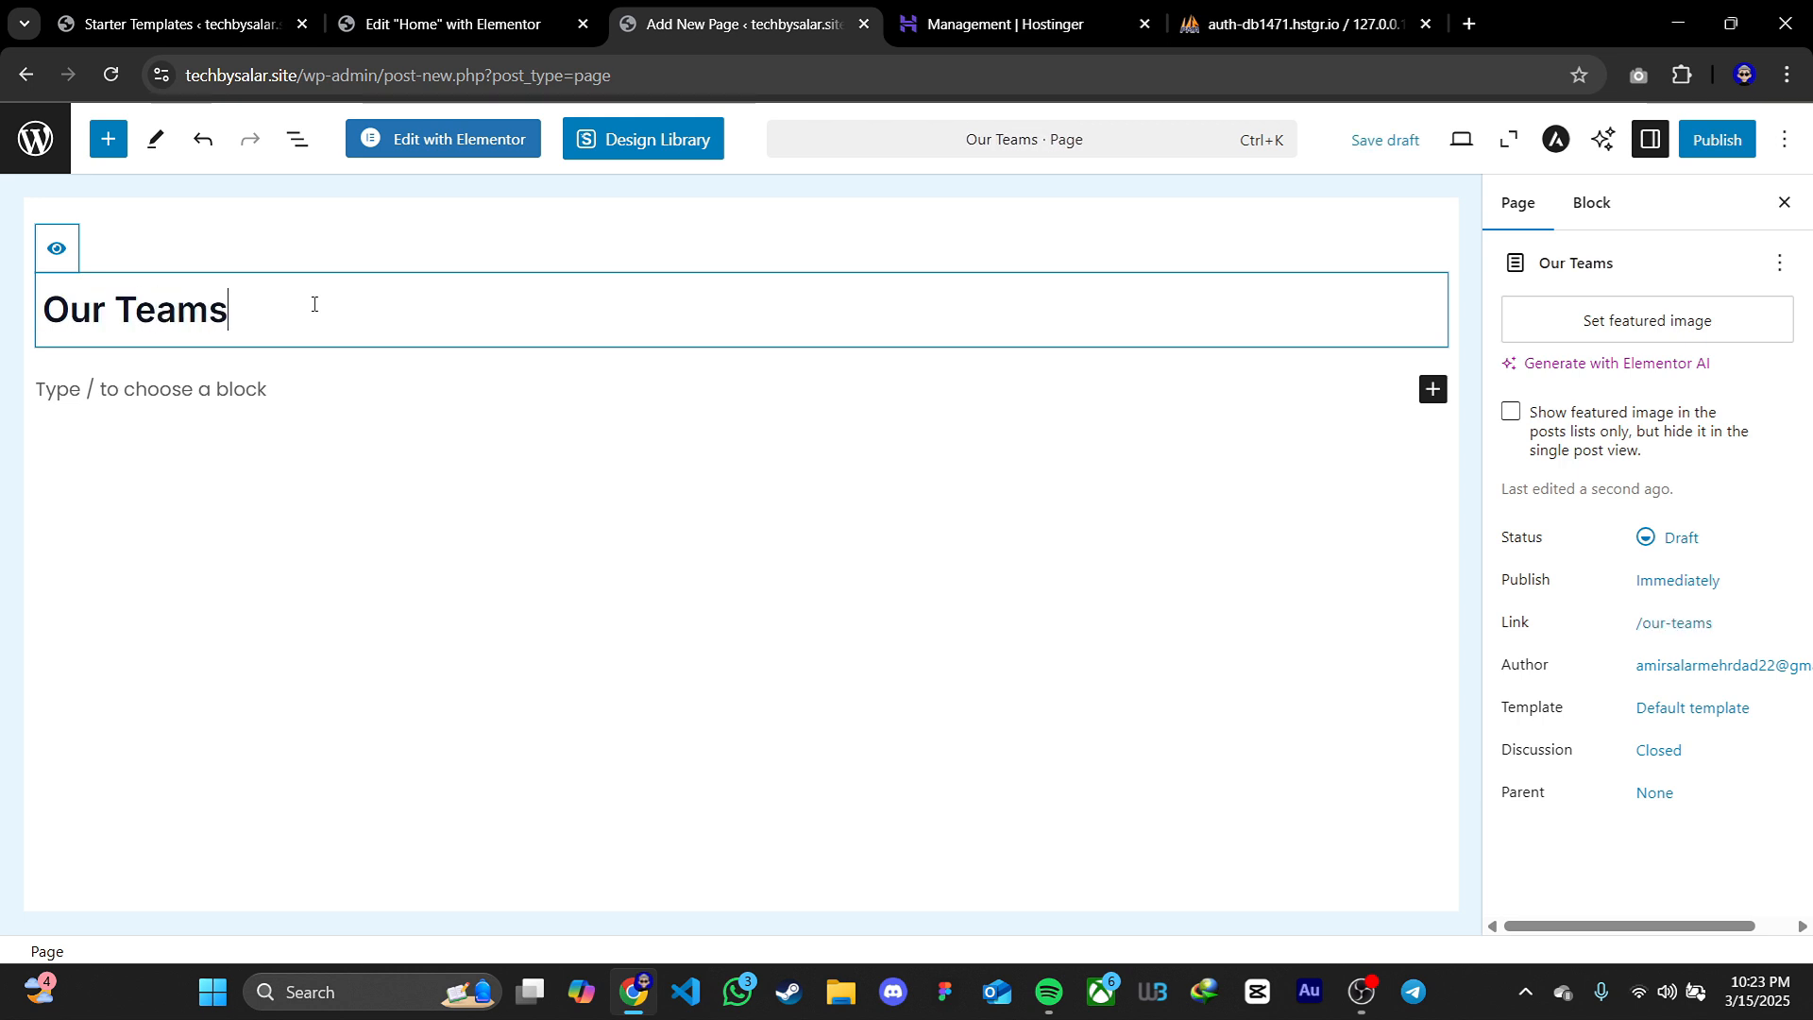
click(1717, 139)
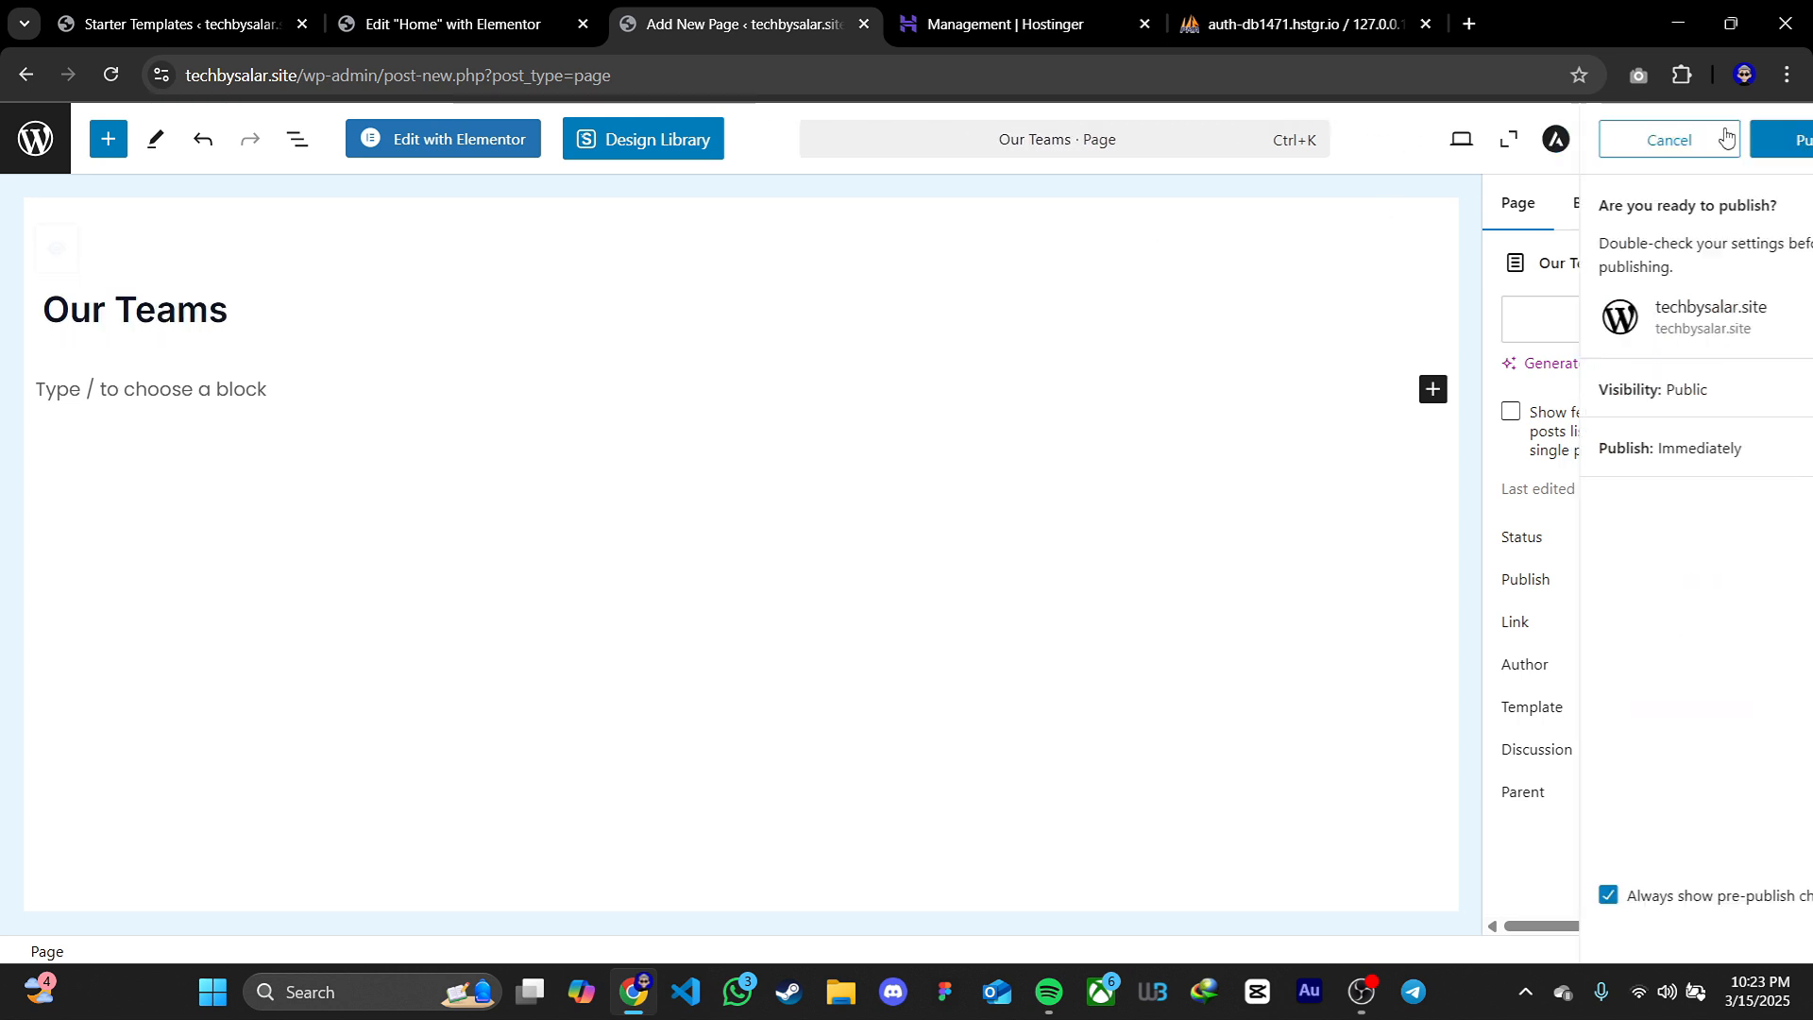
click(1725, 140)
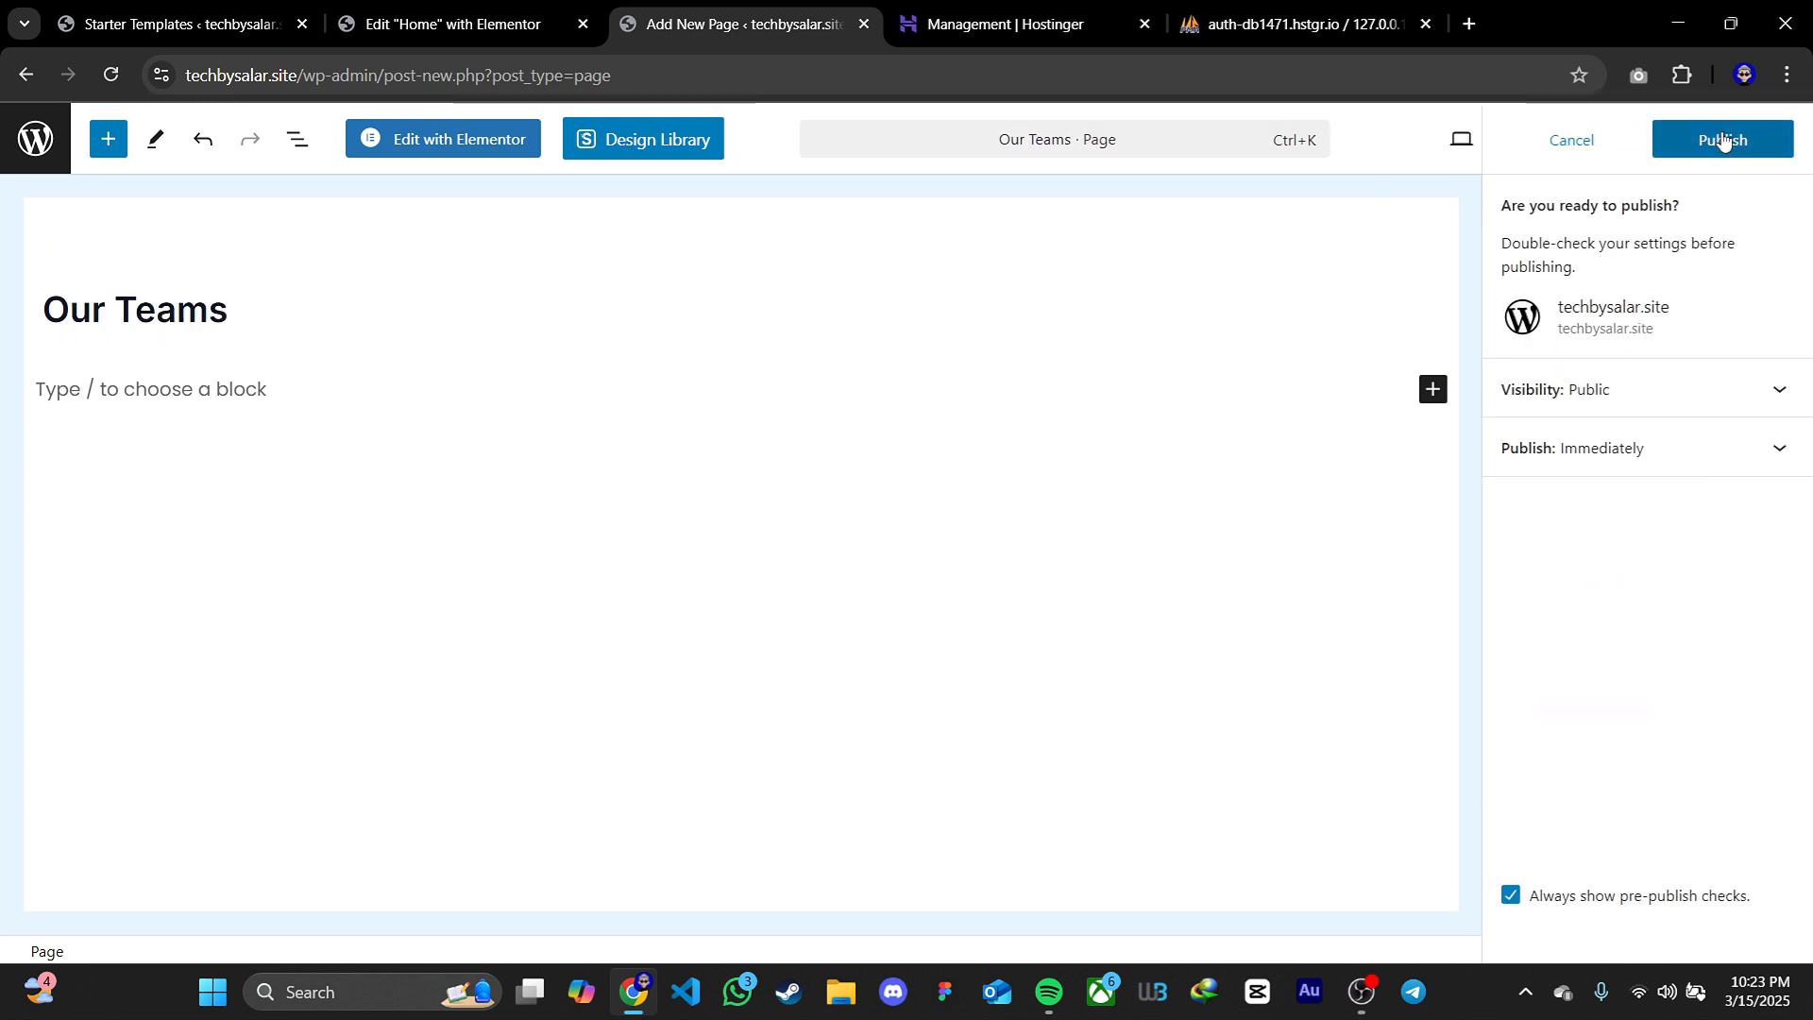
Open the Our Teams page in Elementor, dismiss the productivity checklist, and add a single-column Flexbox container
click(421, 142)
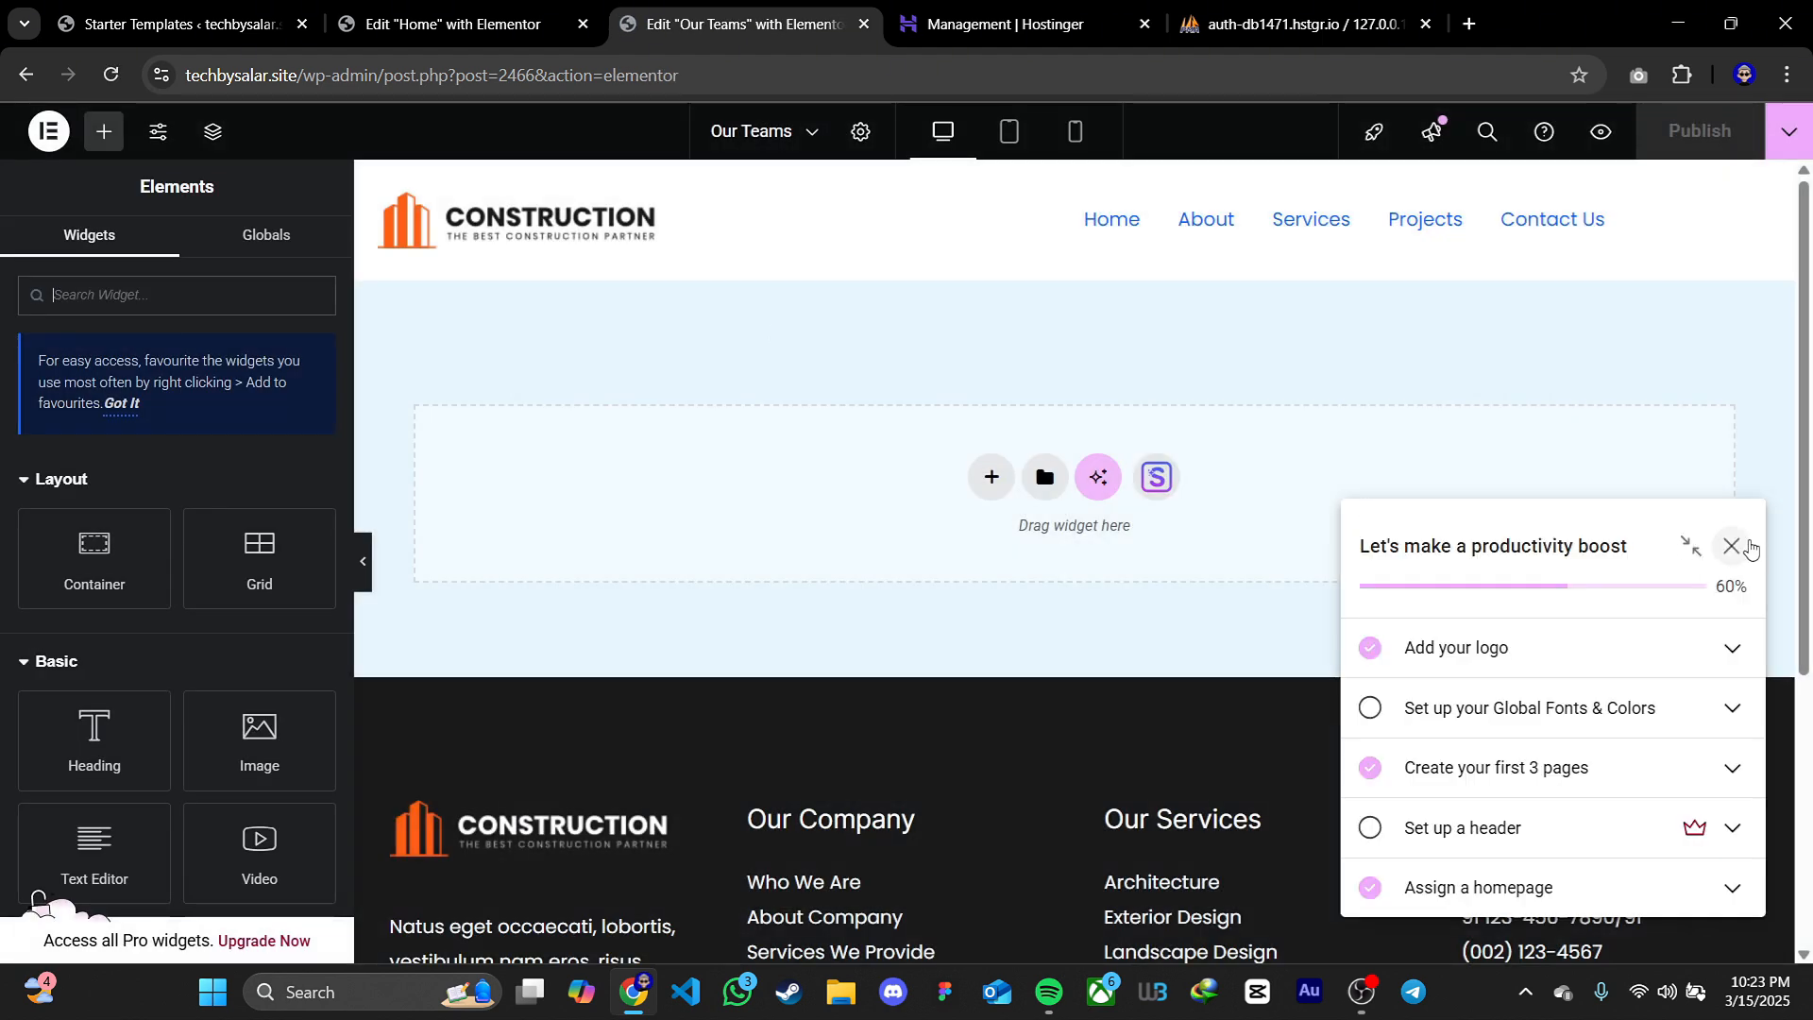
click(1732, 545)
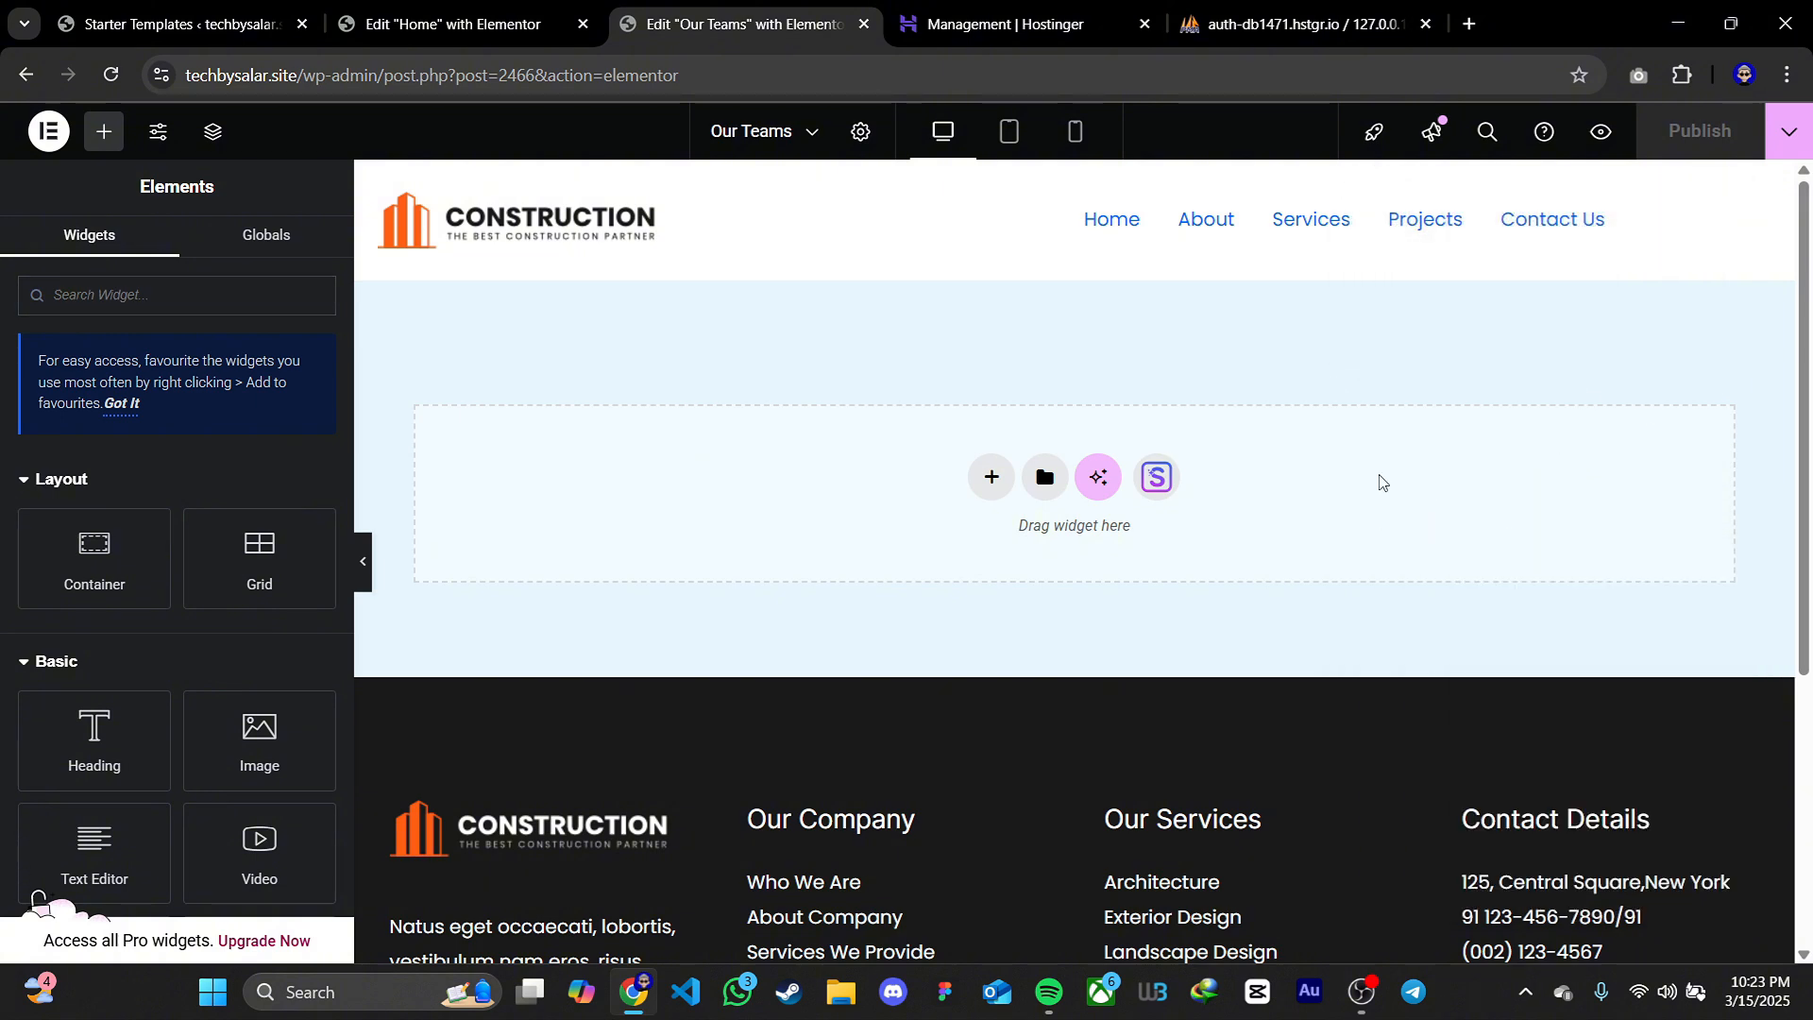
click(990, 482)
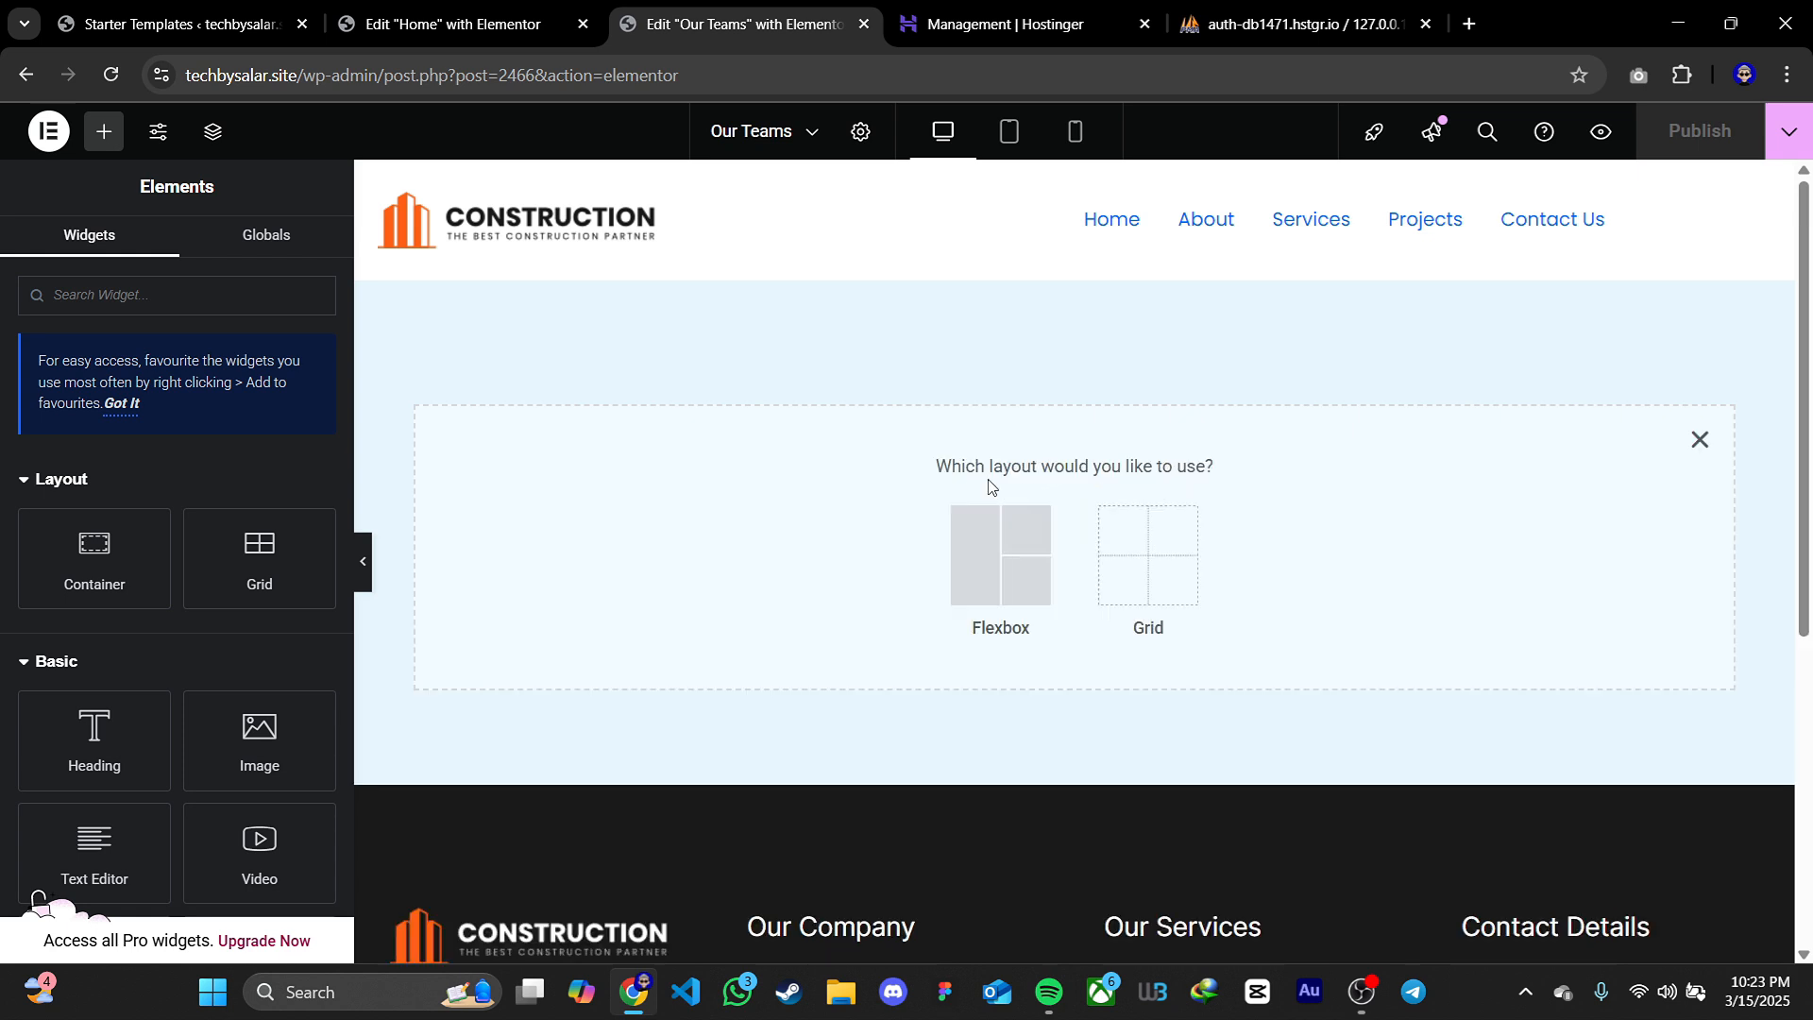
click(996, 543)
click(751, 531)
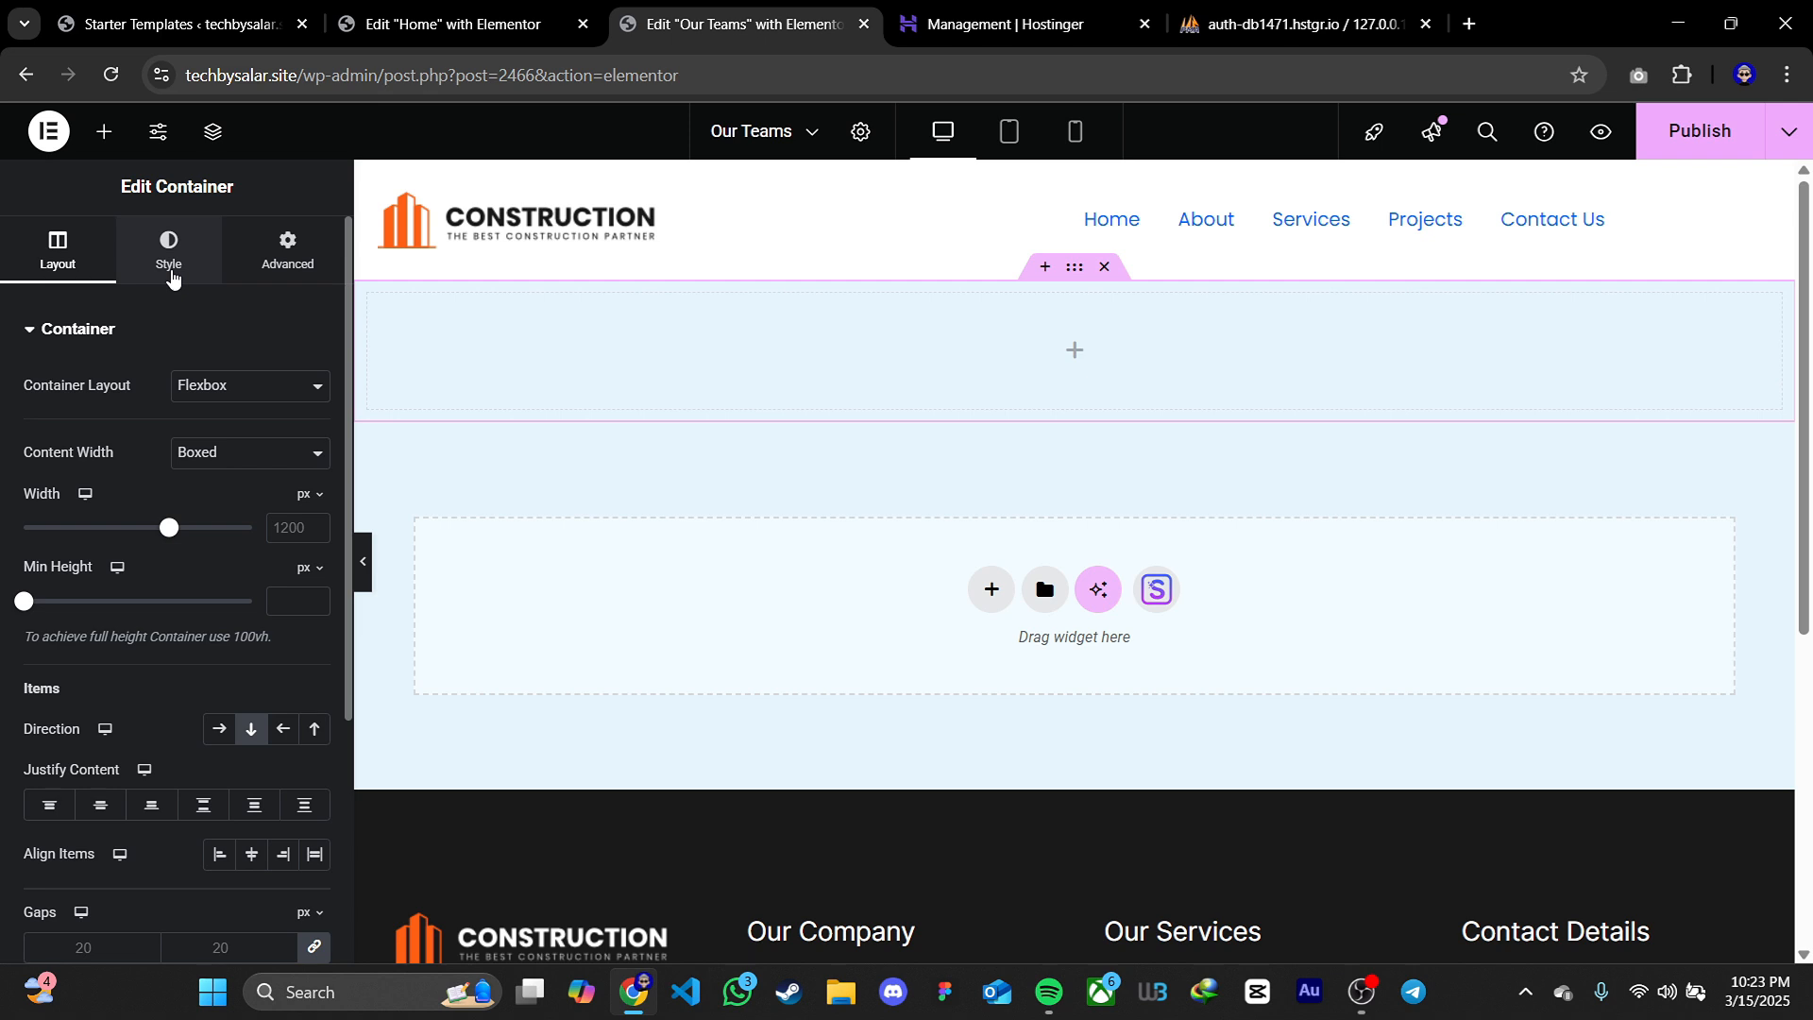
Give the new container a solid dark navy blue background colour
click(169, 255)
click(219, 435)
click(315, 484)
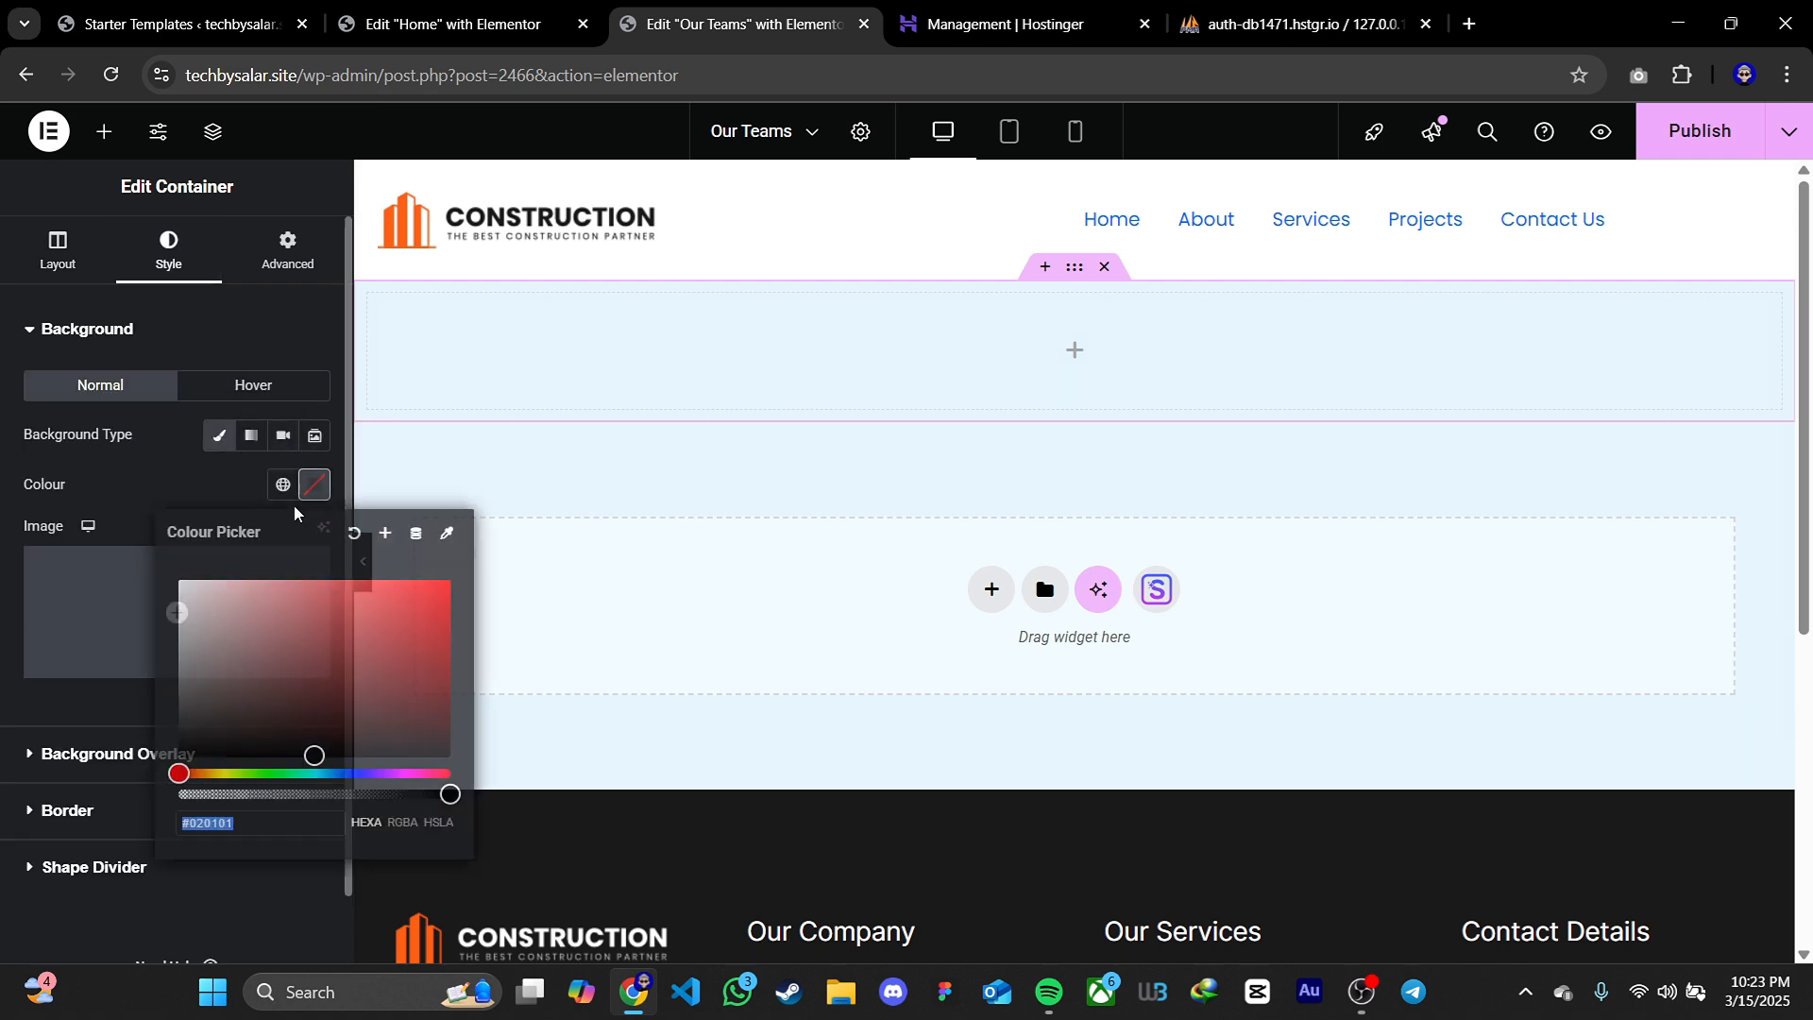
drag(182, 680, 179, 756)
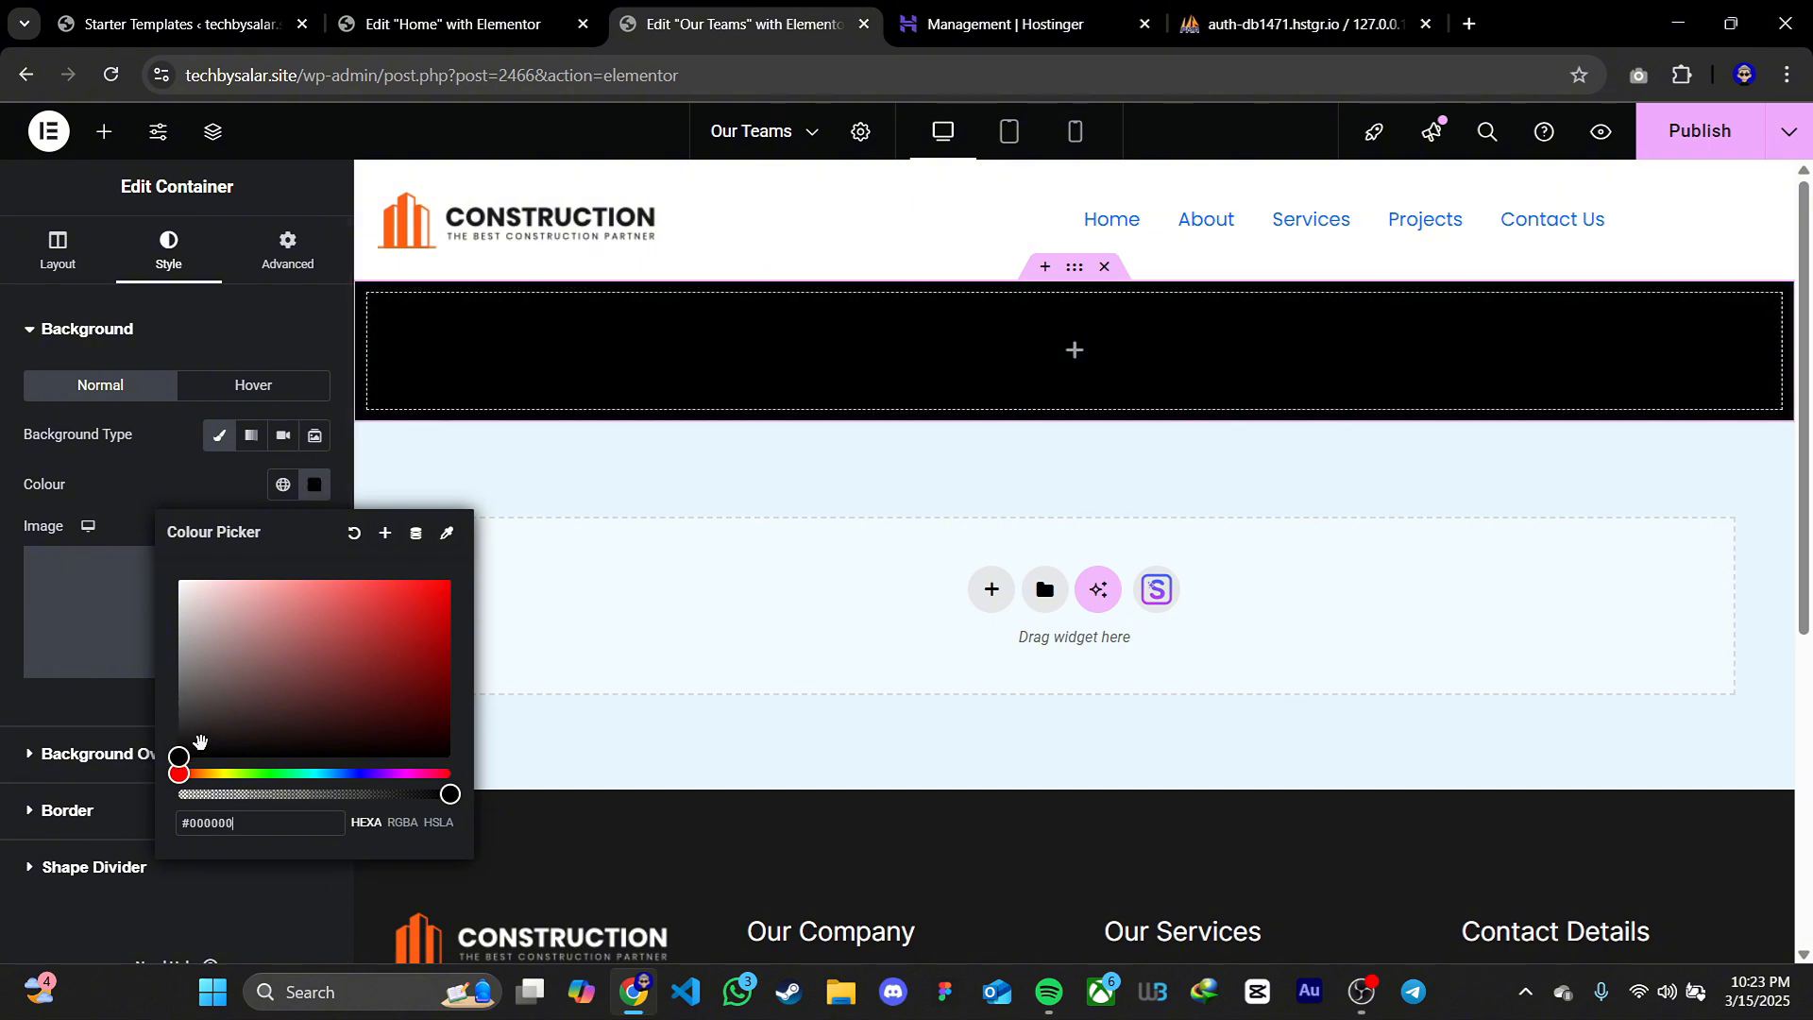
click(356, 772)
mouse_move(425, 718)
mouse_down()
mouse_move(451, 688)
mouse_move(238, 581)
mouse_move(409, 591)
mouse_move(451, 701)
mouse_up()
Add a heading reading "Our Teams" to the navy container, centre it and colour its text white (#FFFFFF)
click(104, 134)
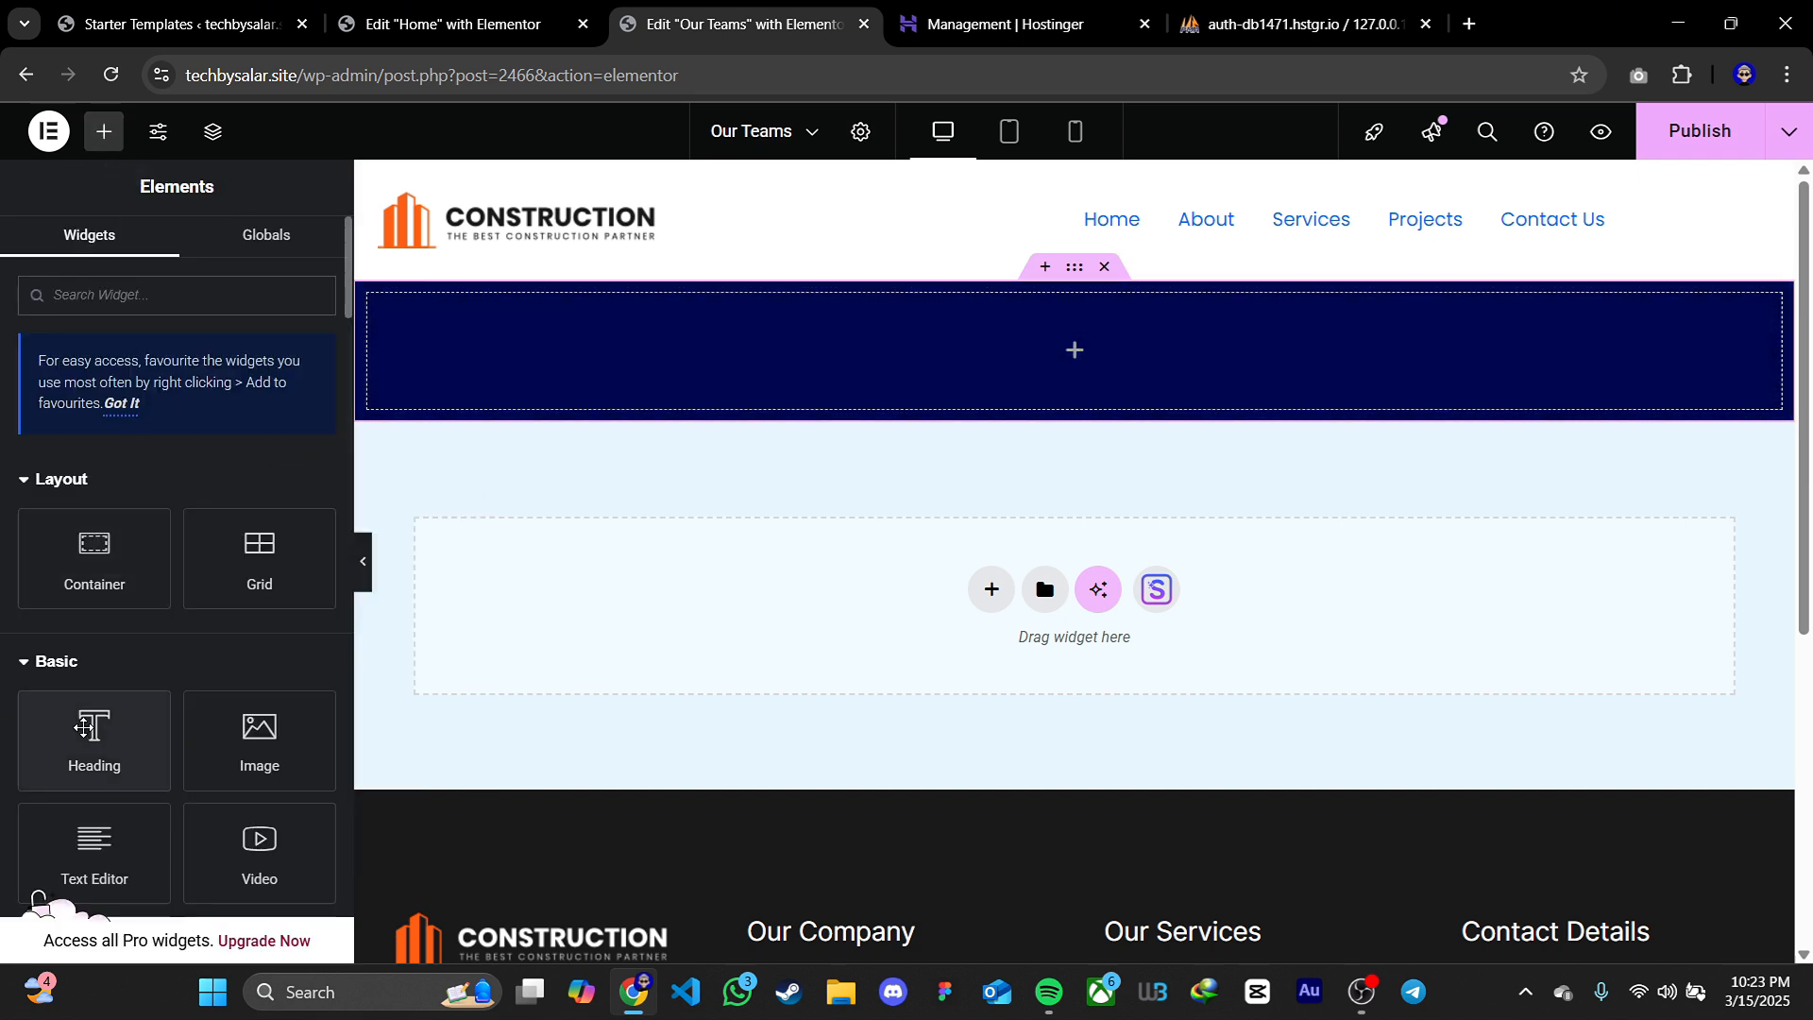
drag(89, 725, 1100, 352)
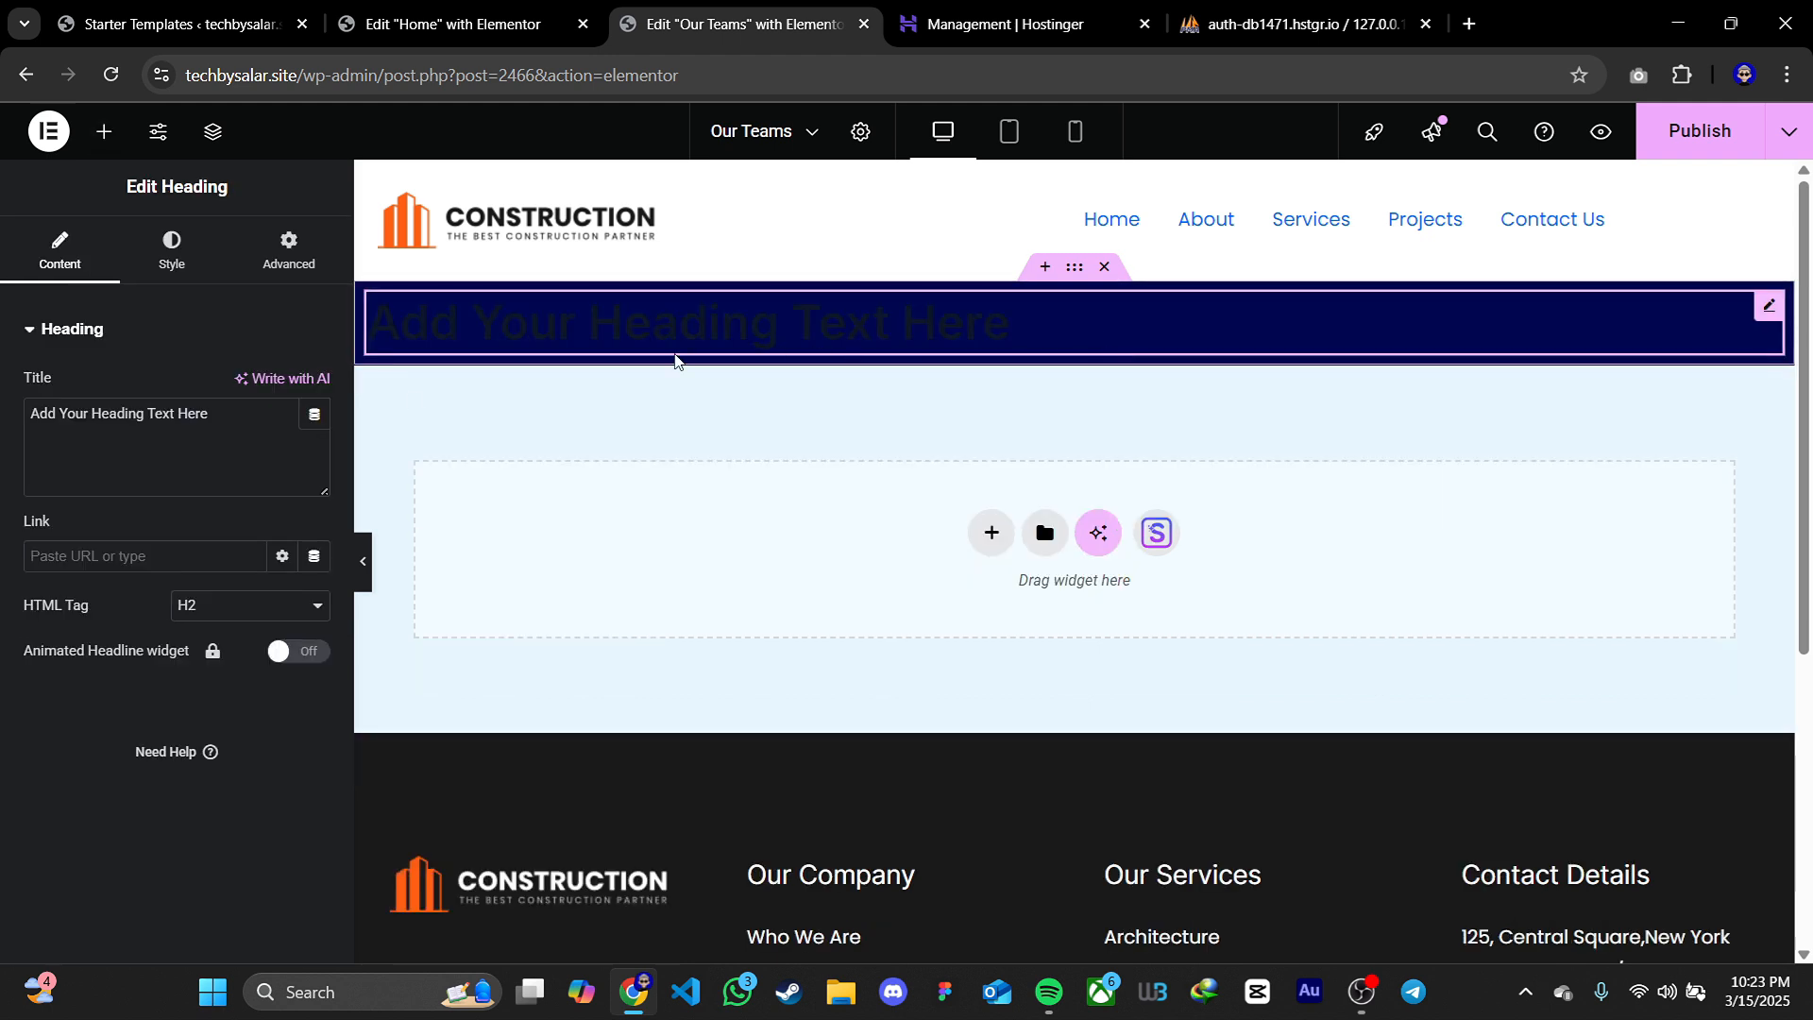
triple_click(193, 431)
text(Our Teams)
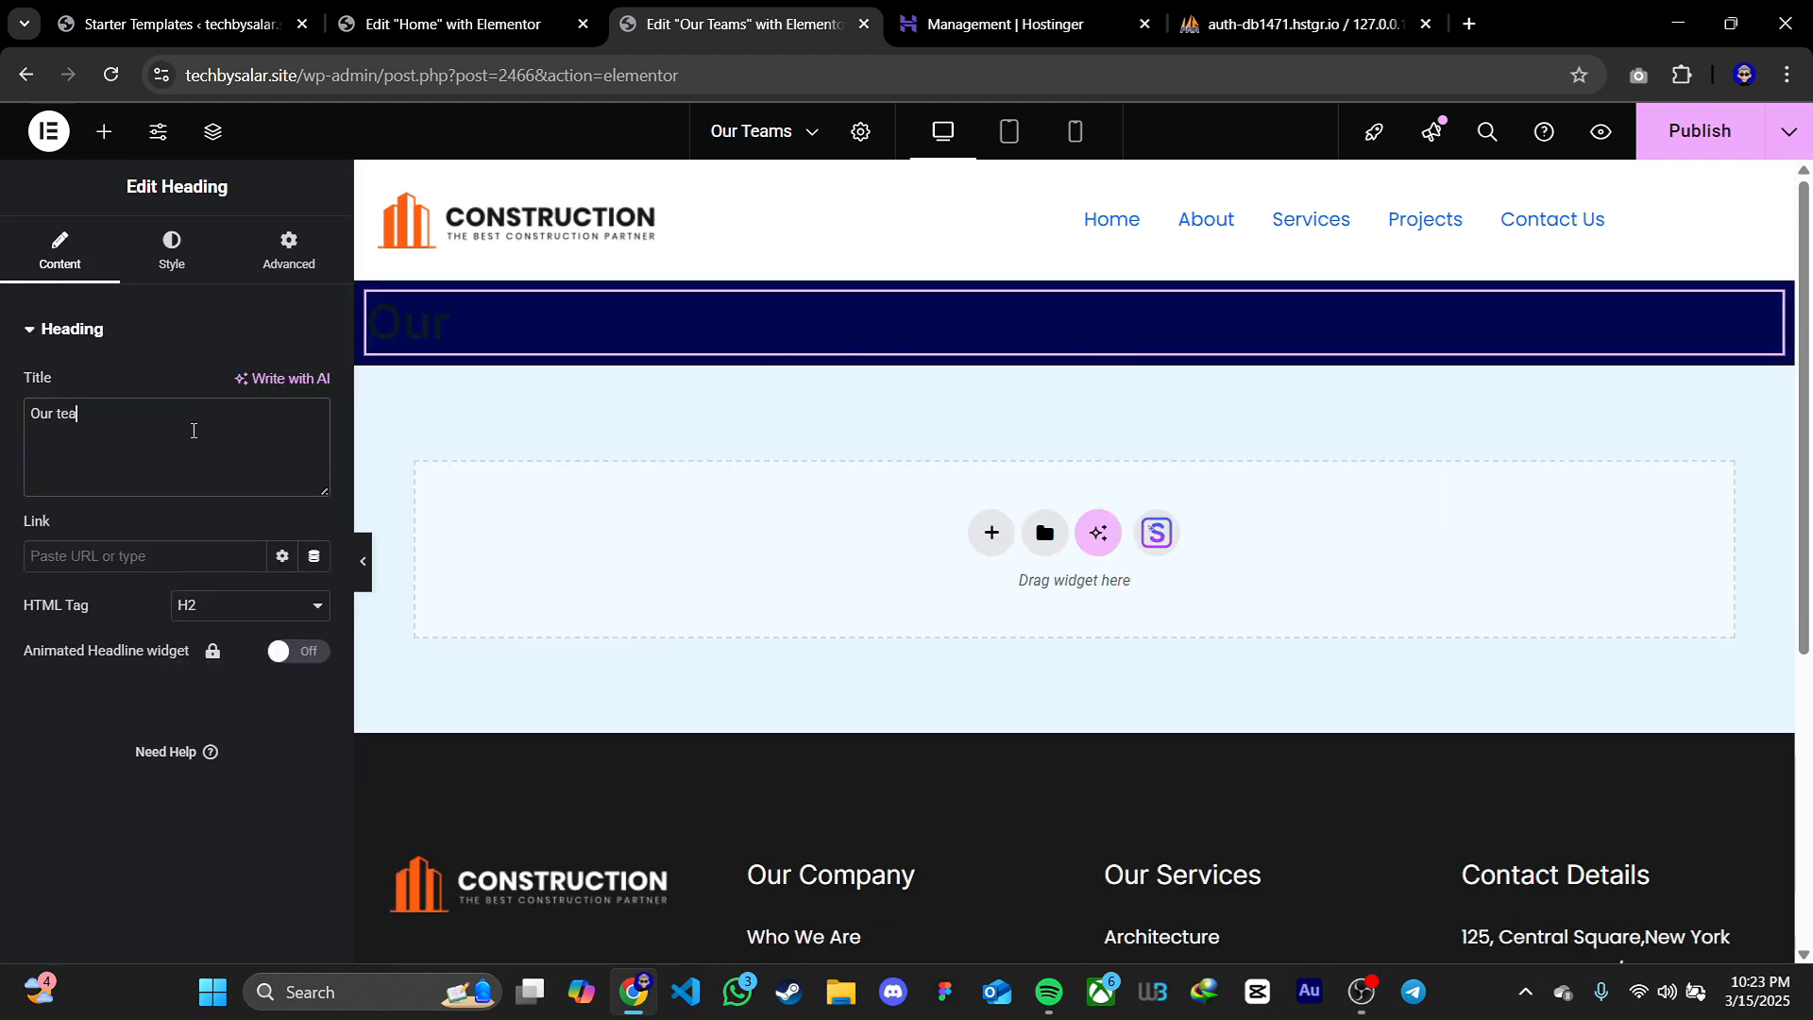
click(171, 247)
click(314, 719)
click(174, 412)
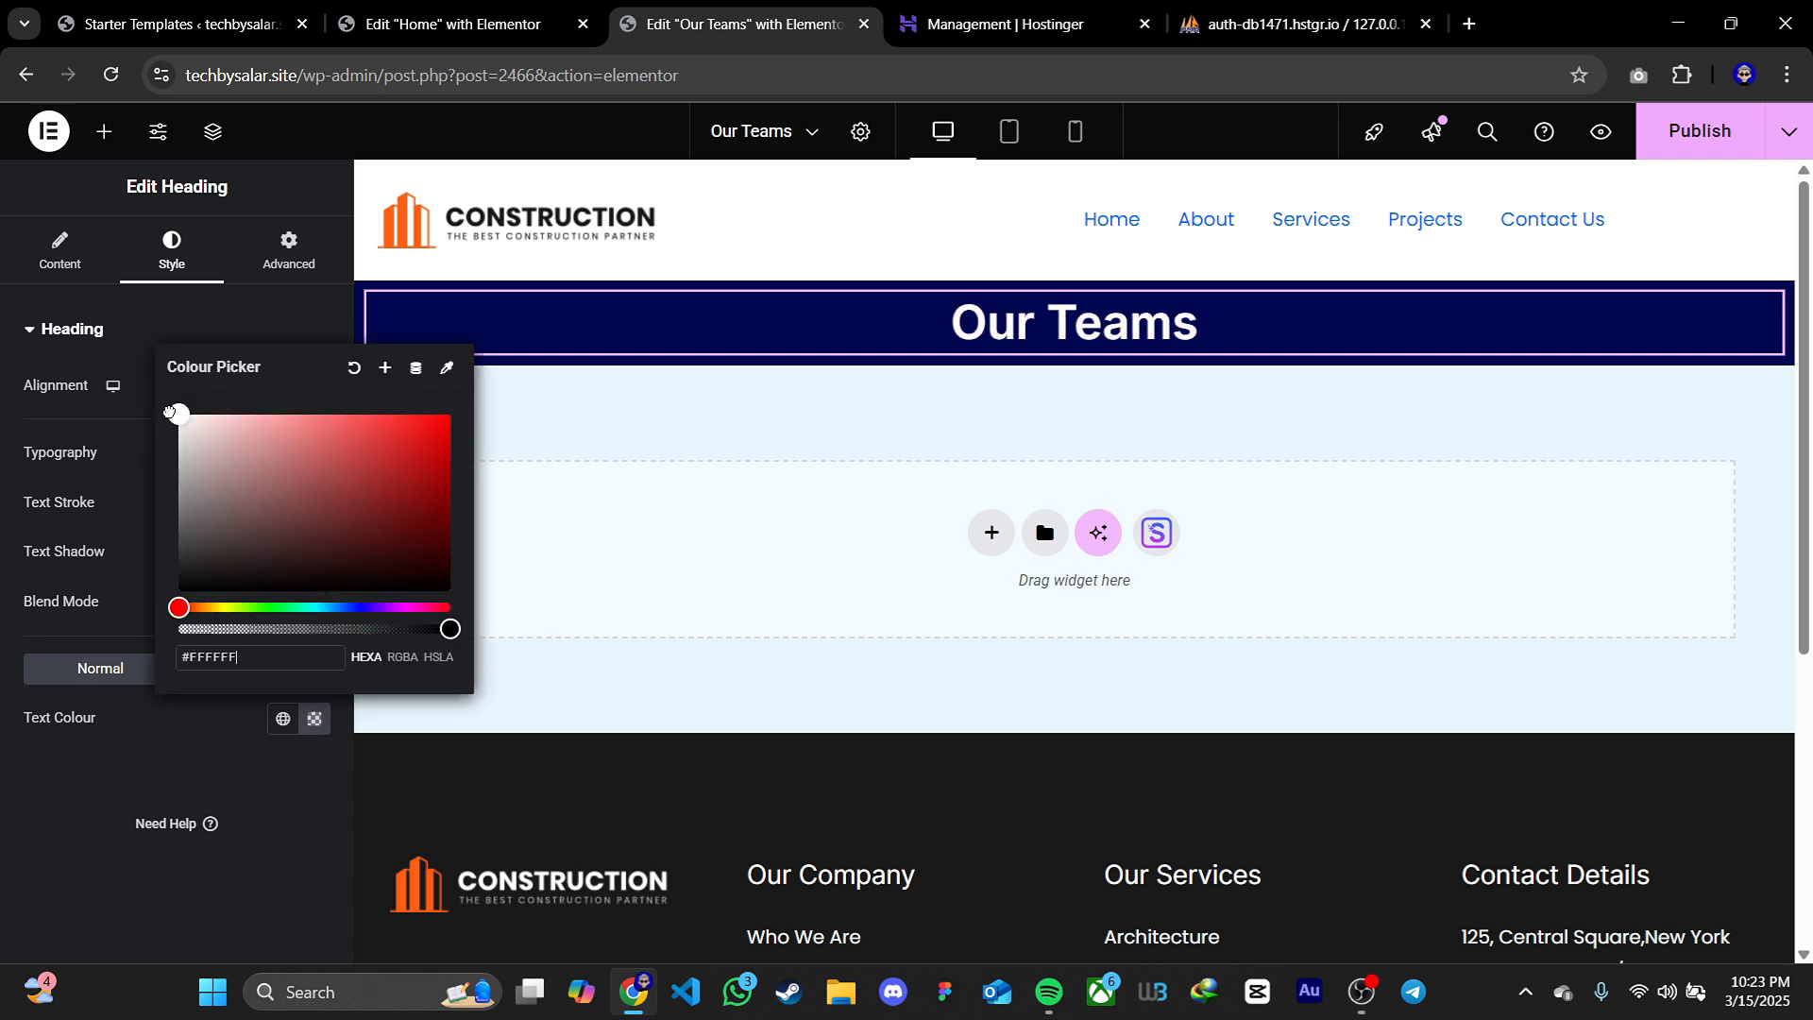
click(163, 400)
Set the heading container's minimum height to 156 px and justify its content to the centre
click(1075, 270)
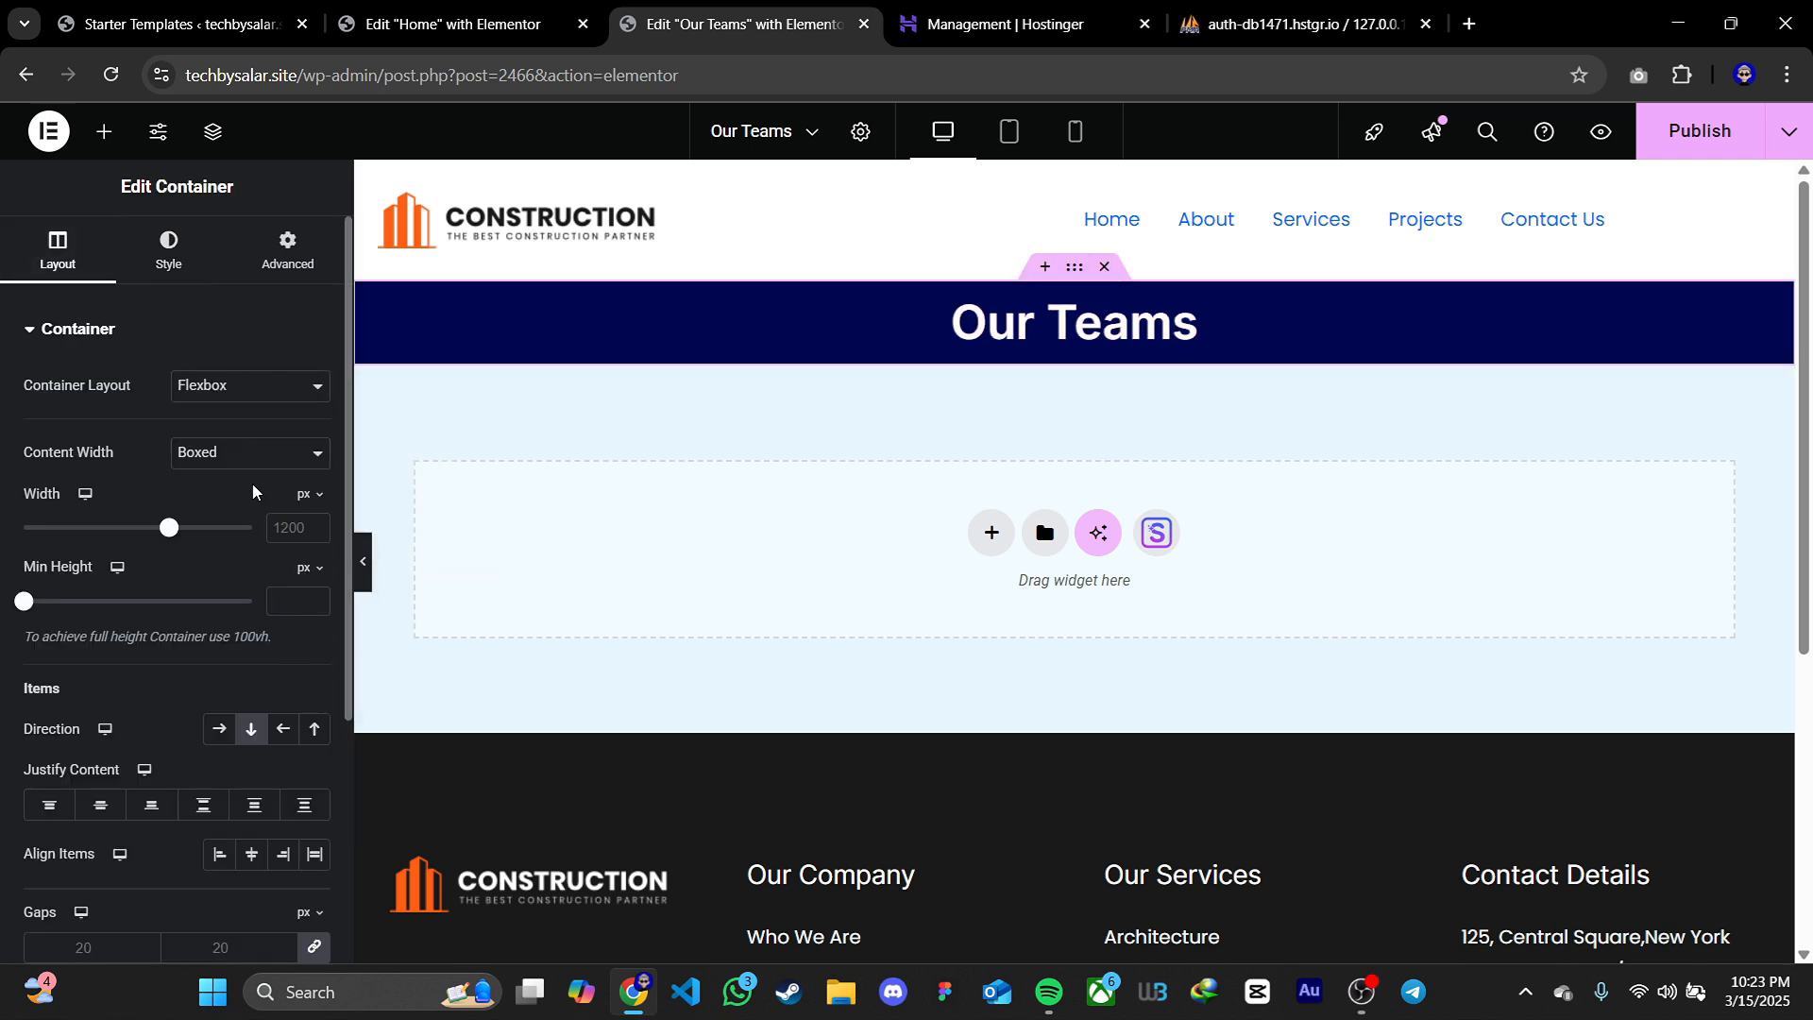
drag(28, 602, 48, 601)
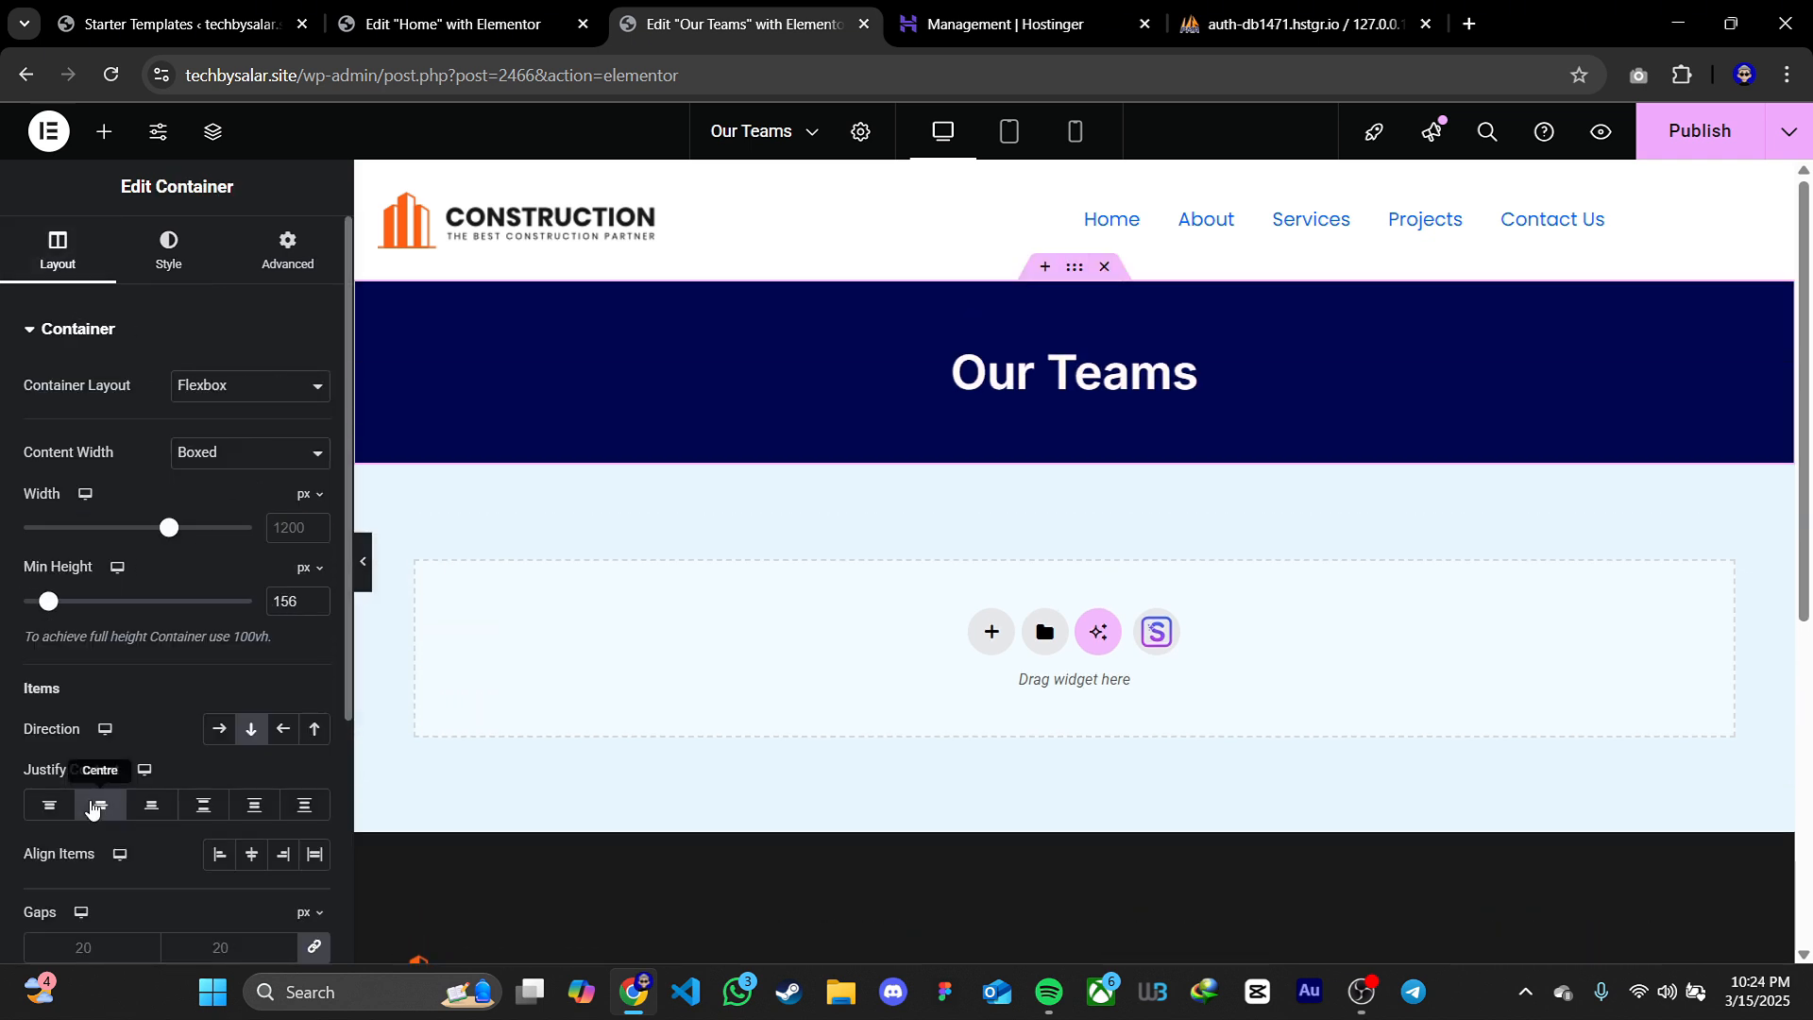
click(106, 809)
click(149, 807)
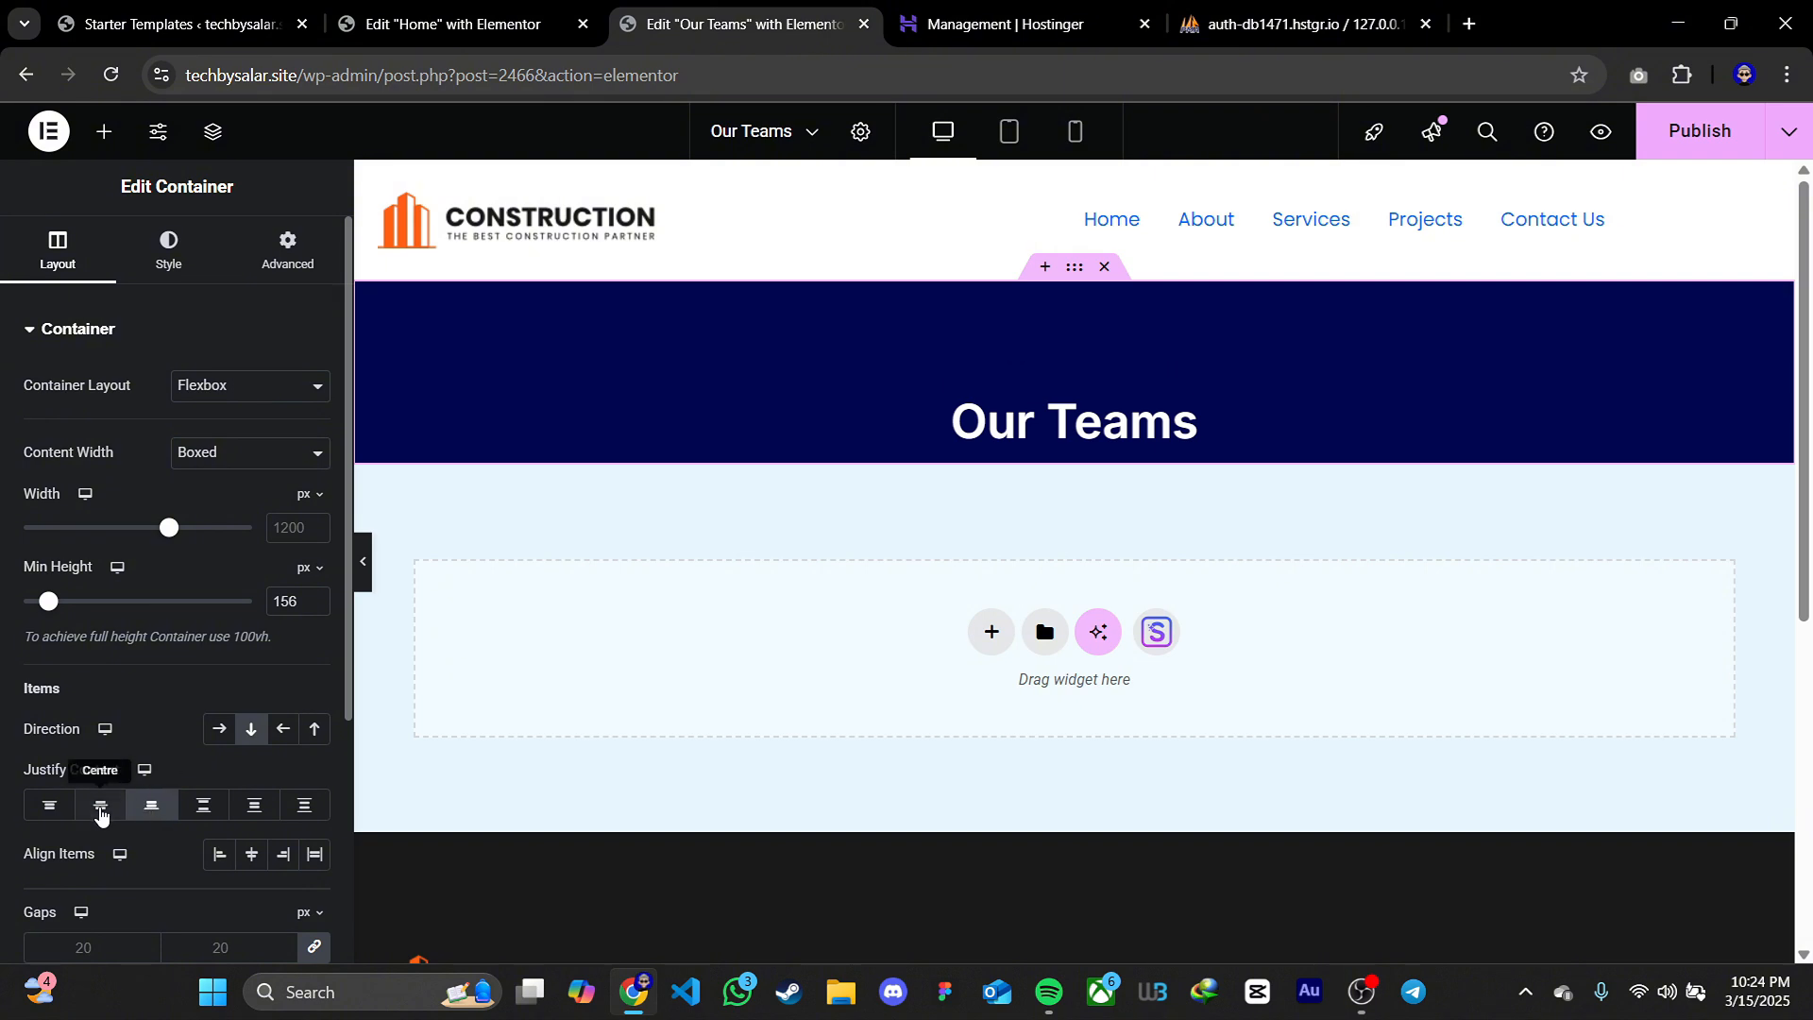
click(51, 808)
click(109, 810)
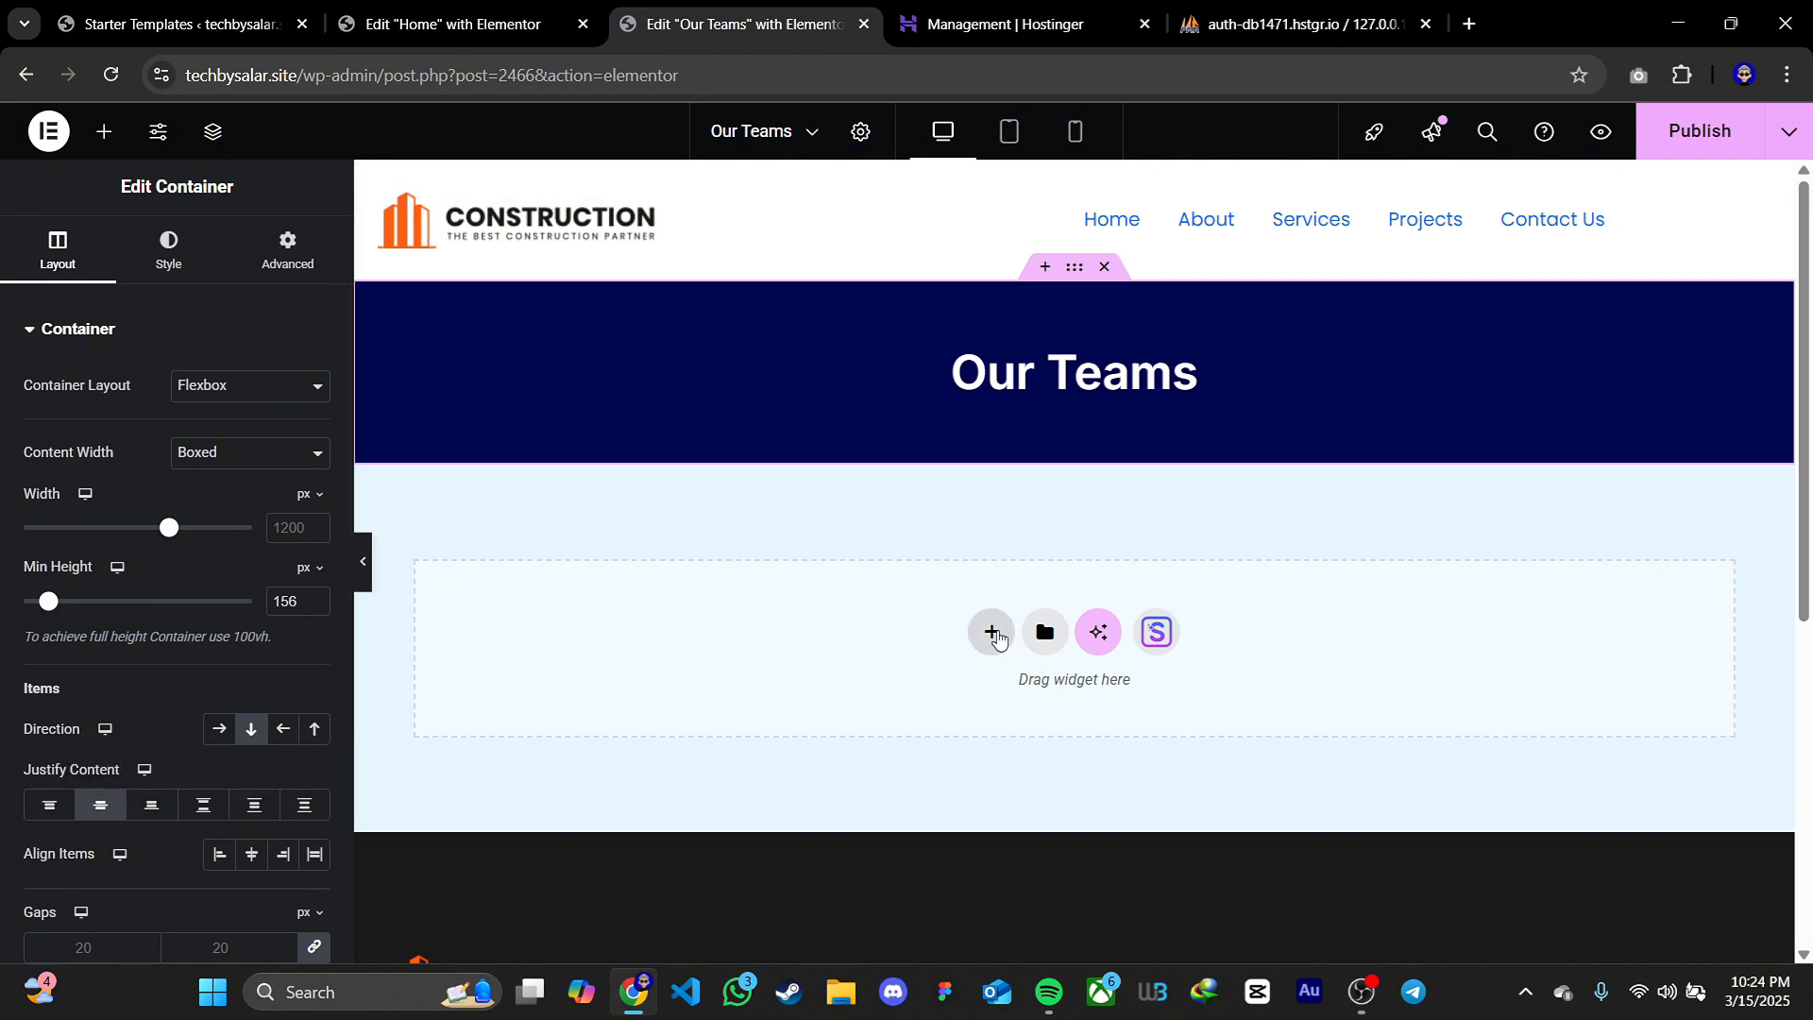
Insert the light "Meet The Team" carousel from the Starter Templates Team blocks below the heading container
click(1148, 635)
click(977, 154)
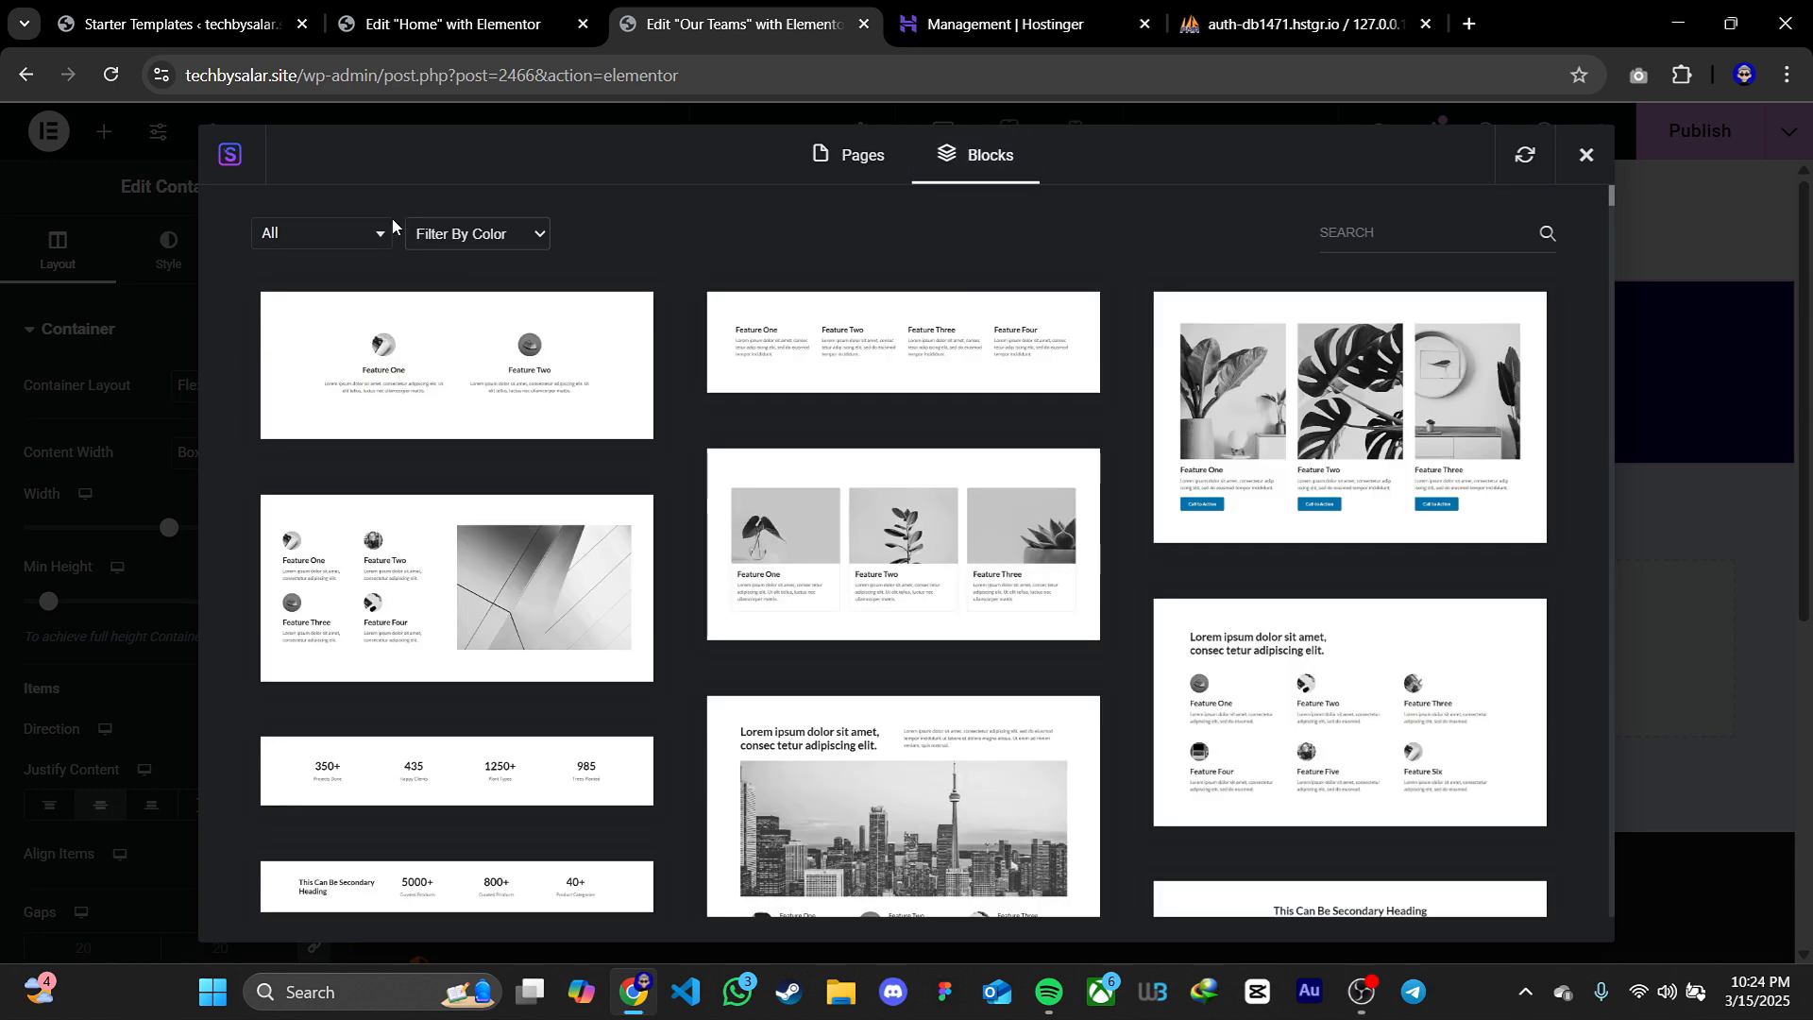
click(321, 233)
click(284, 355)
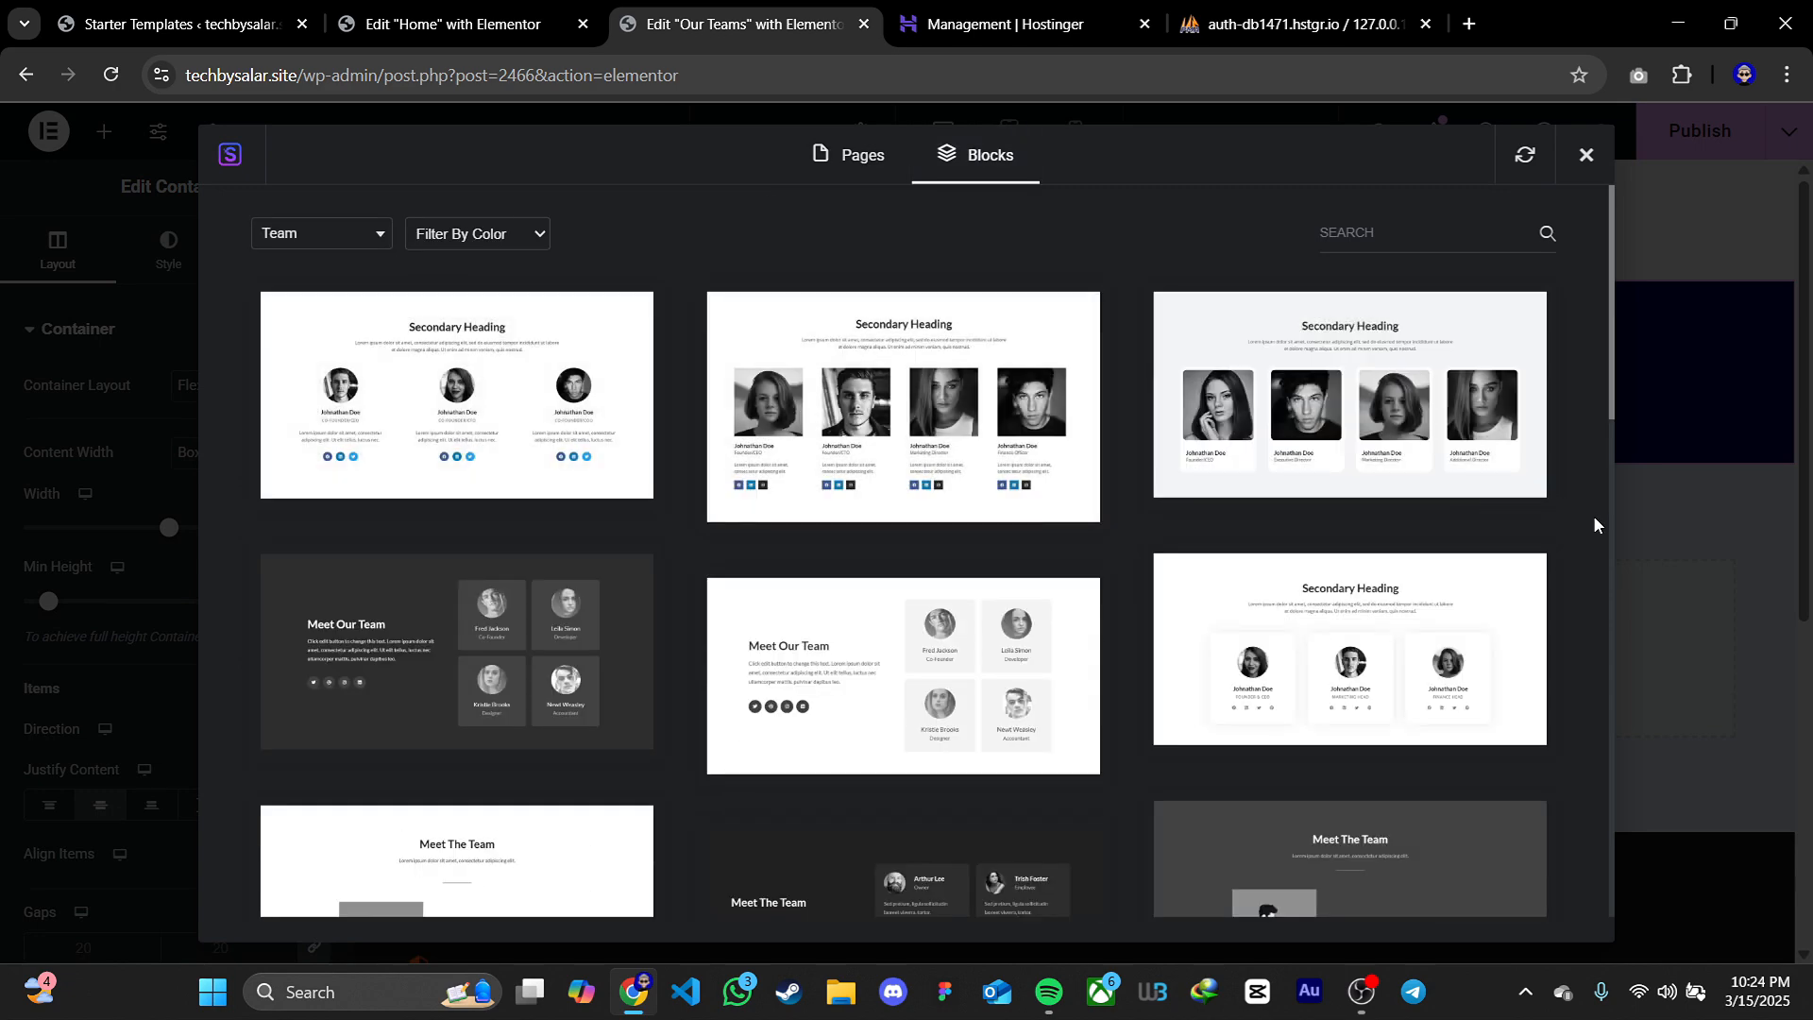
scroll(1590, 514, down, 10)
scroll(1587, 520, down, 5)
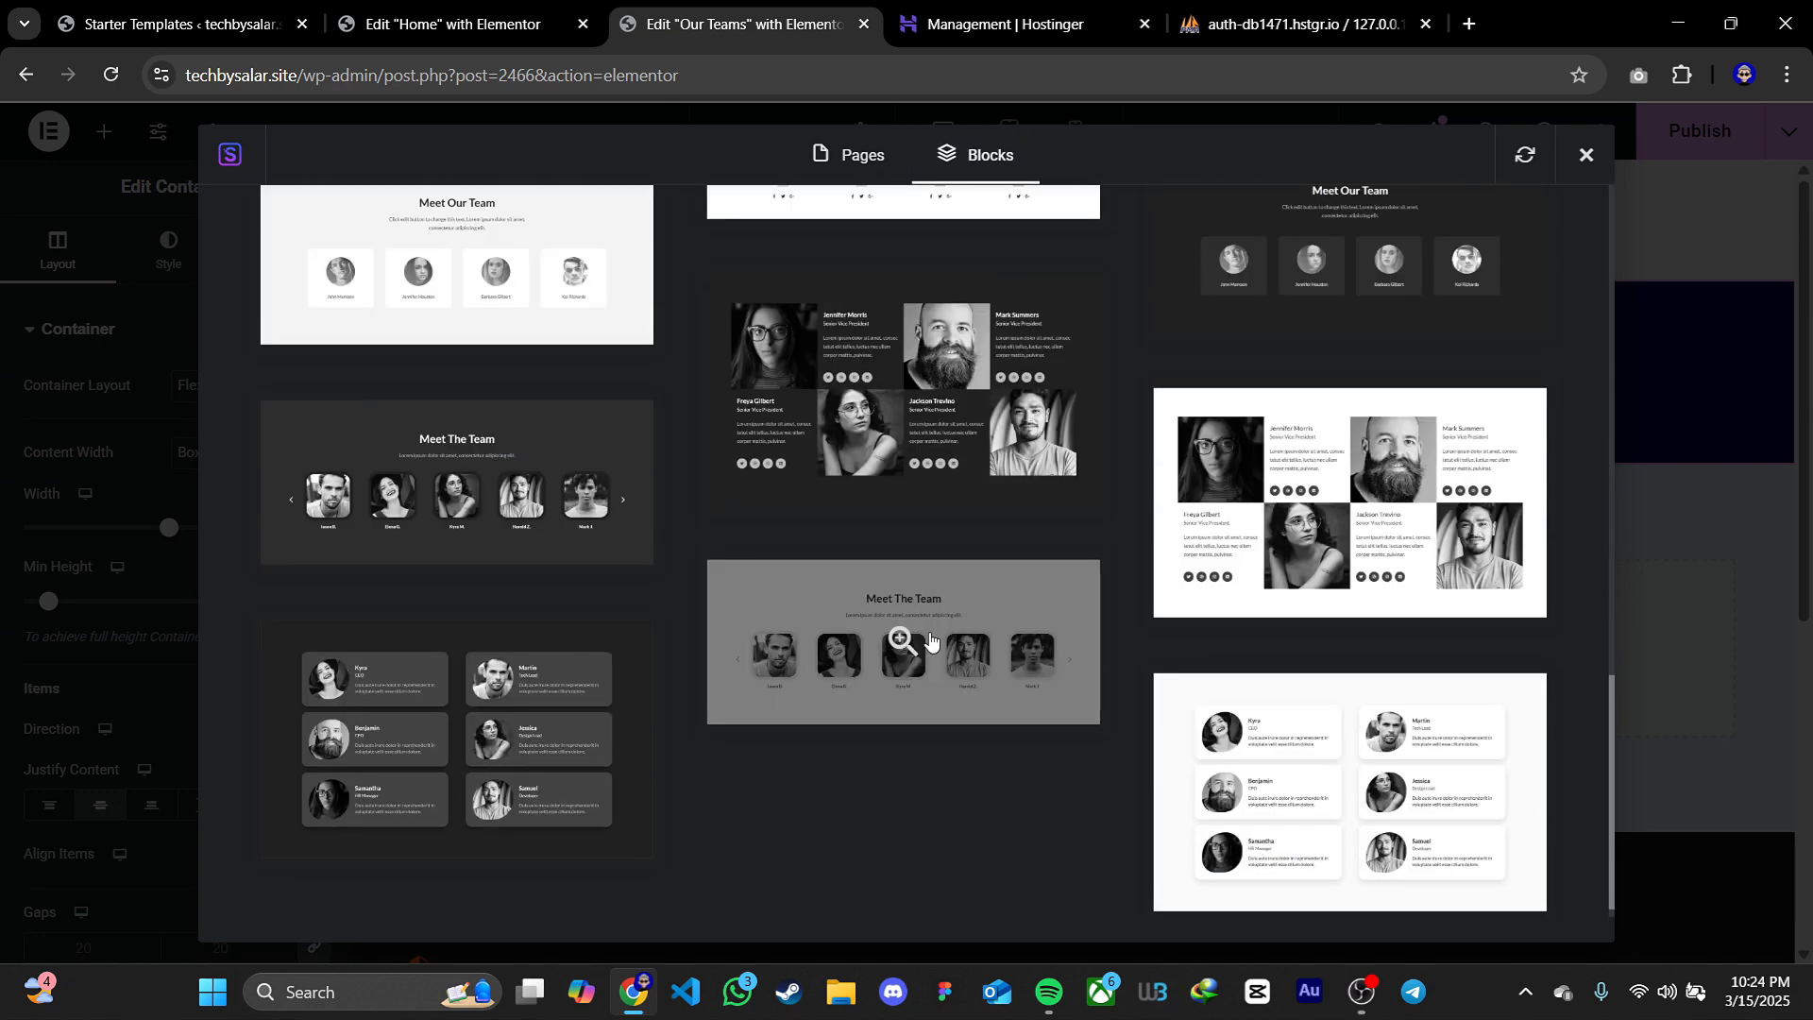
click(929, 632)
click(1267, 156)
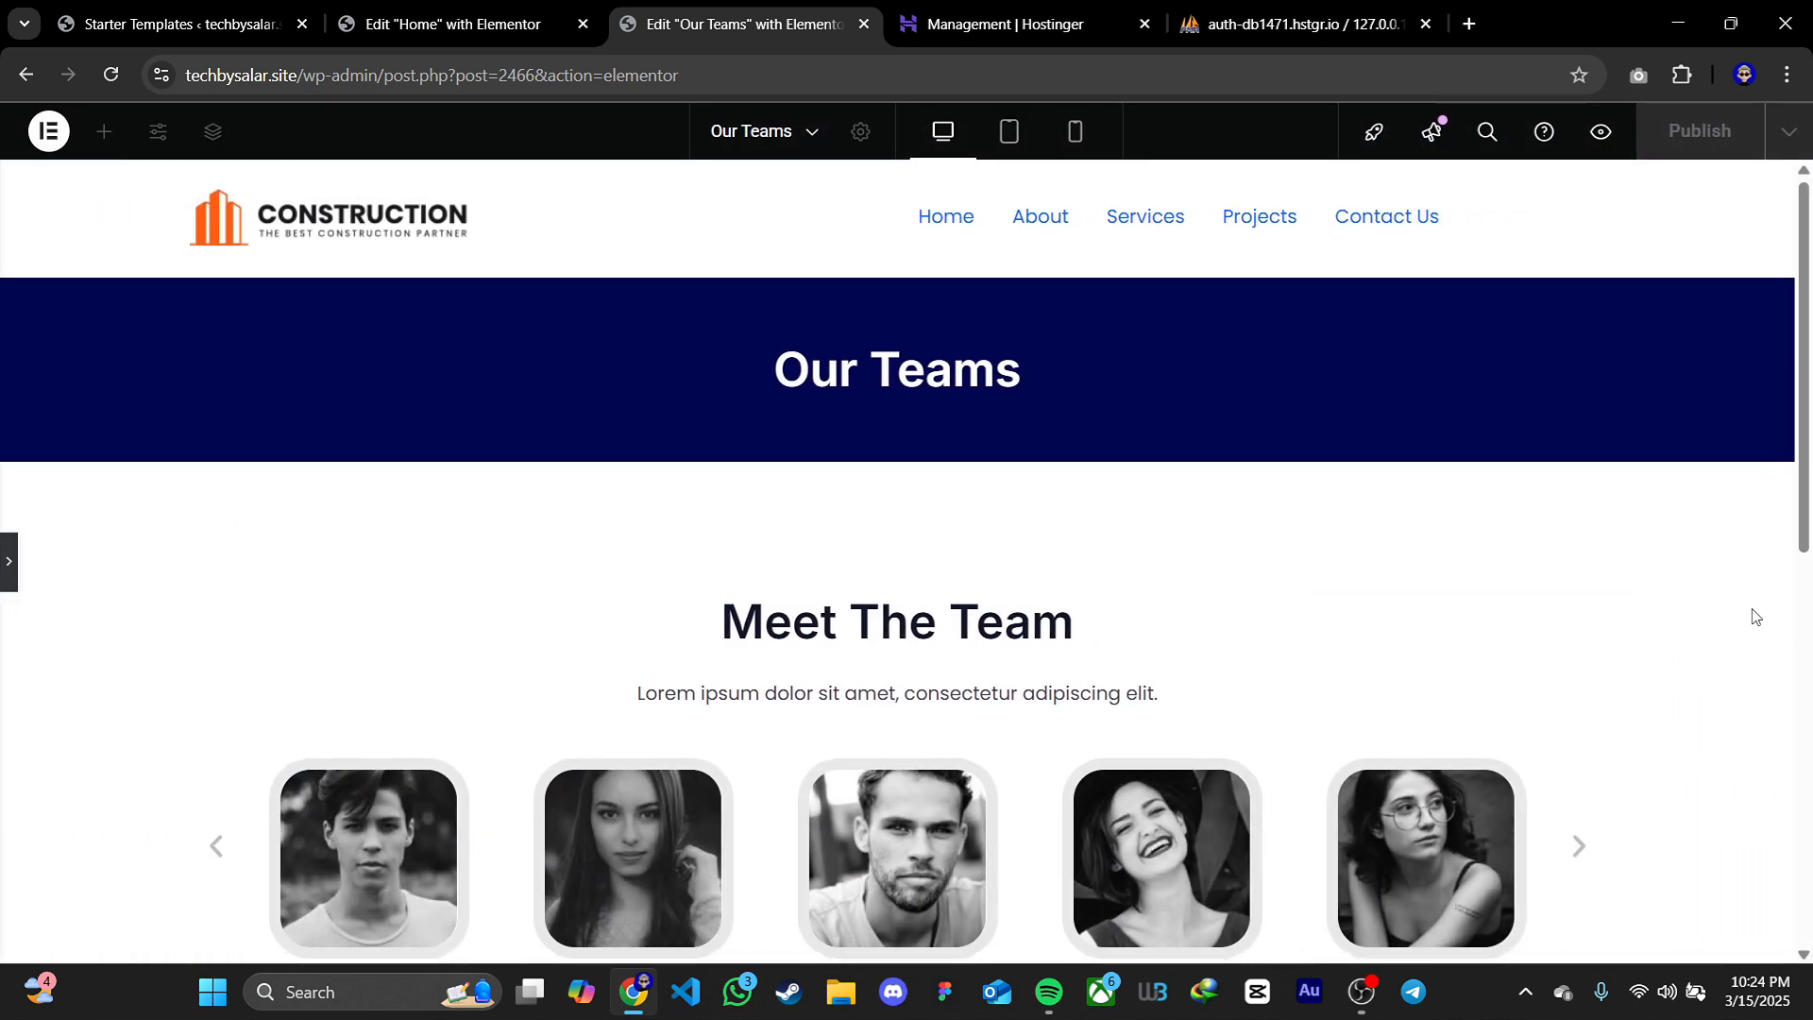
Publish the Our Teams page and preview it with its team carousel on the front end
scroll(1738, 605, down, 2)
click(1578, 614)
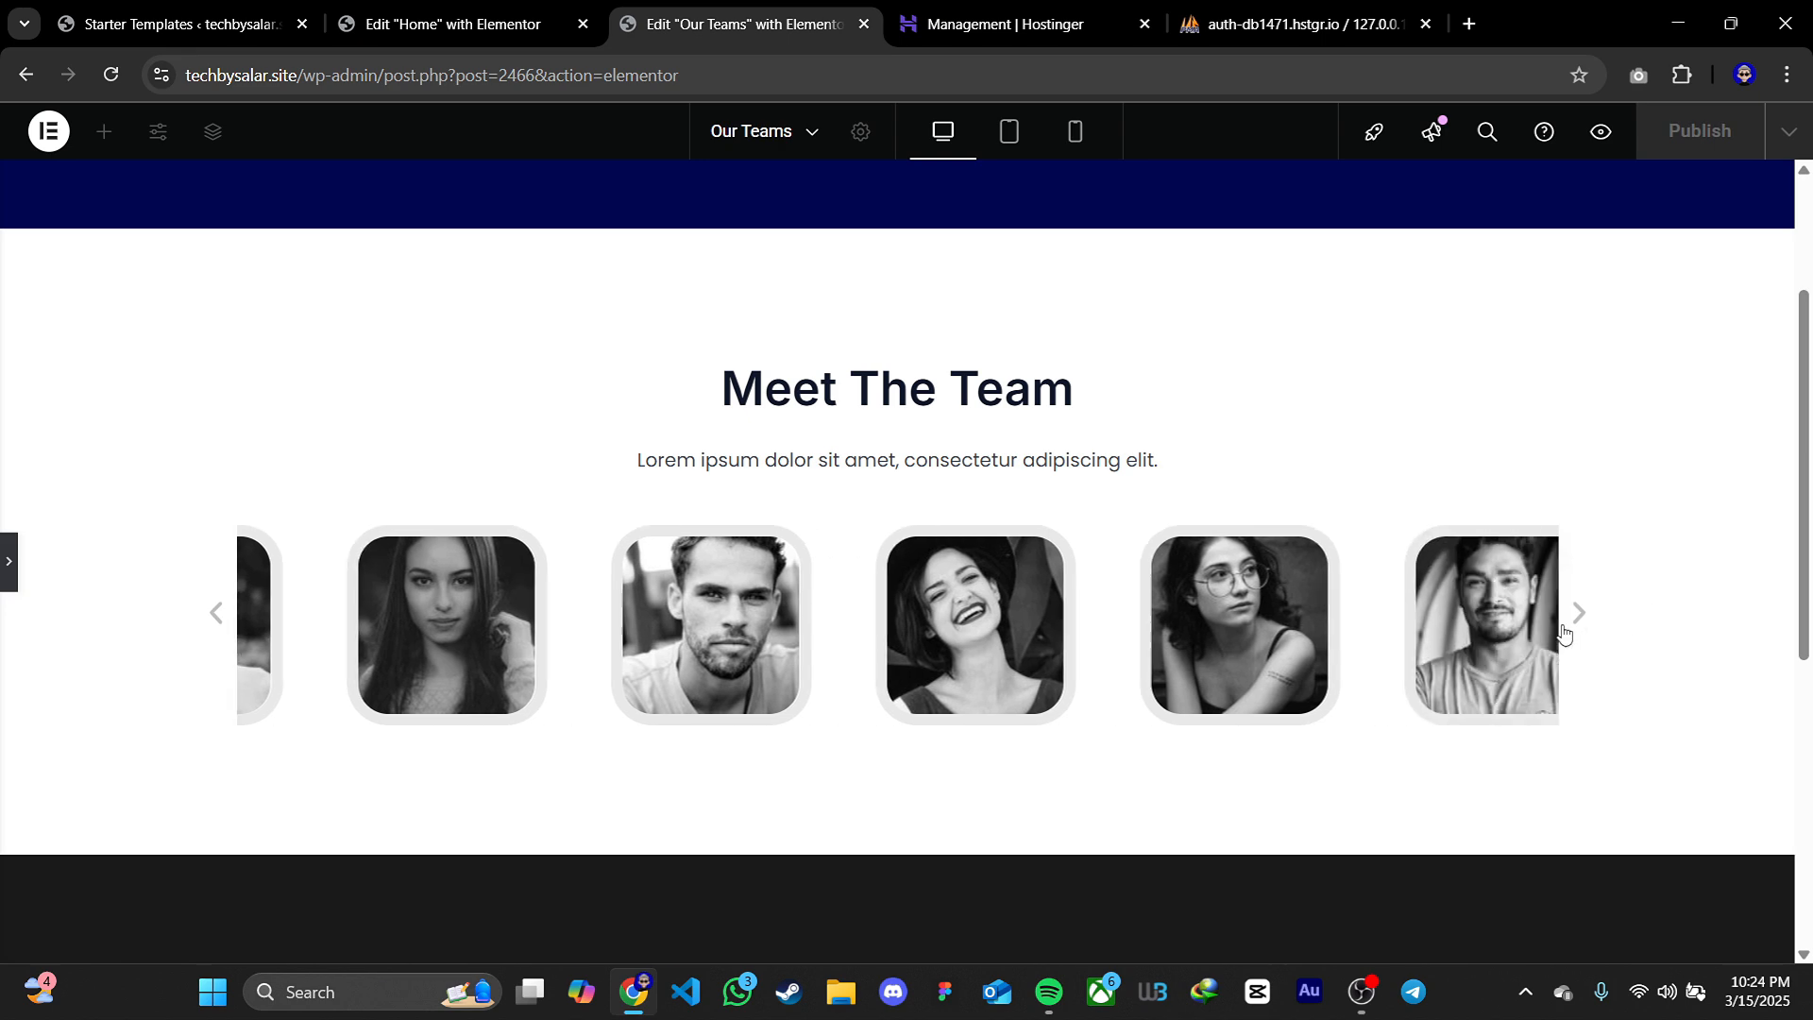
click(1698, 609)
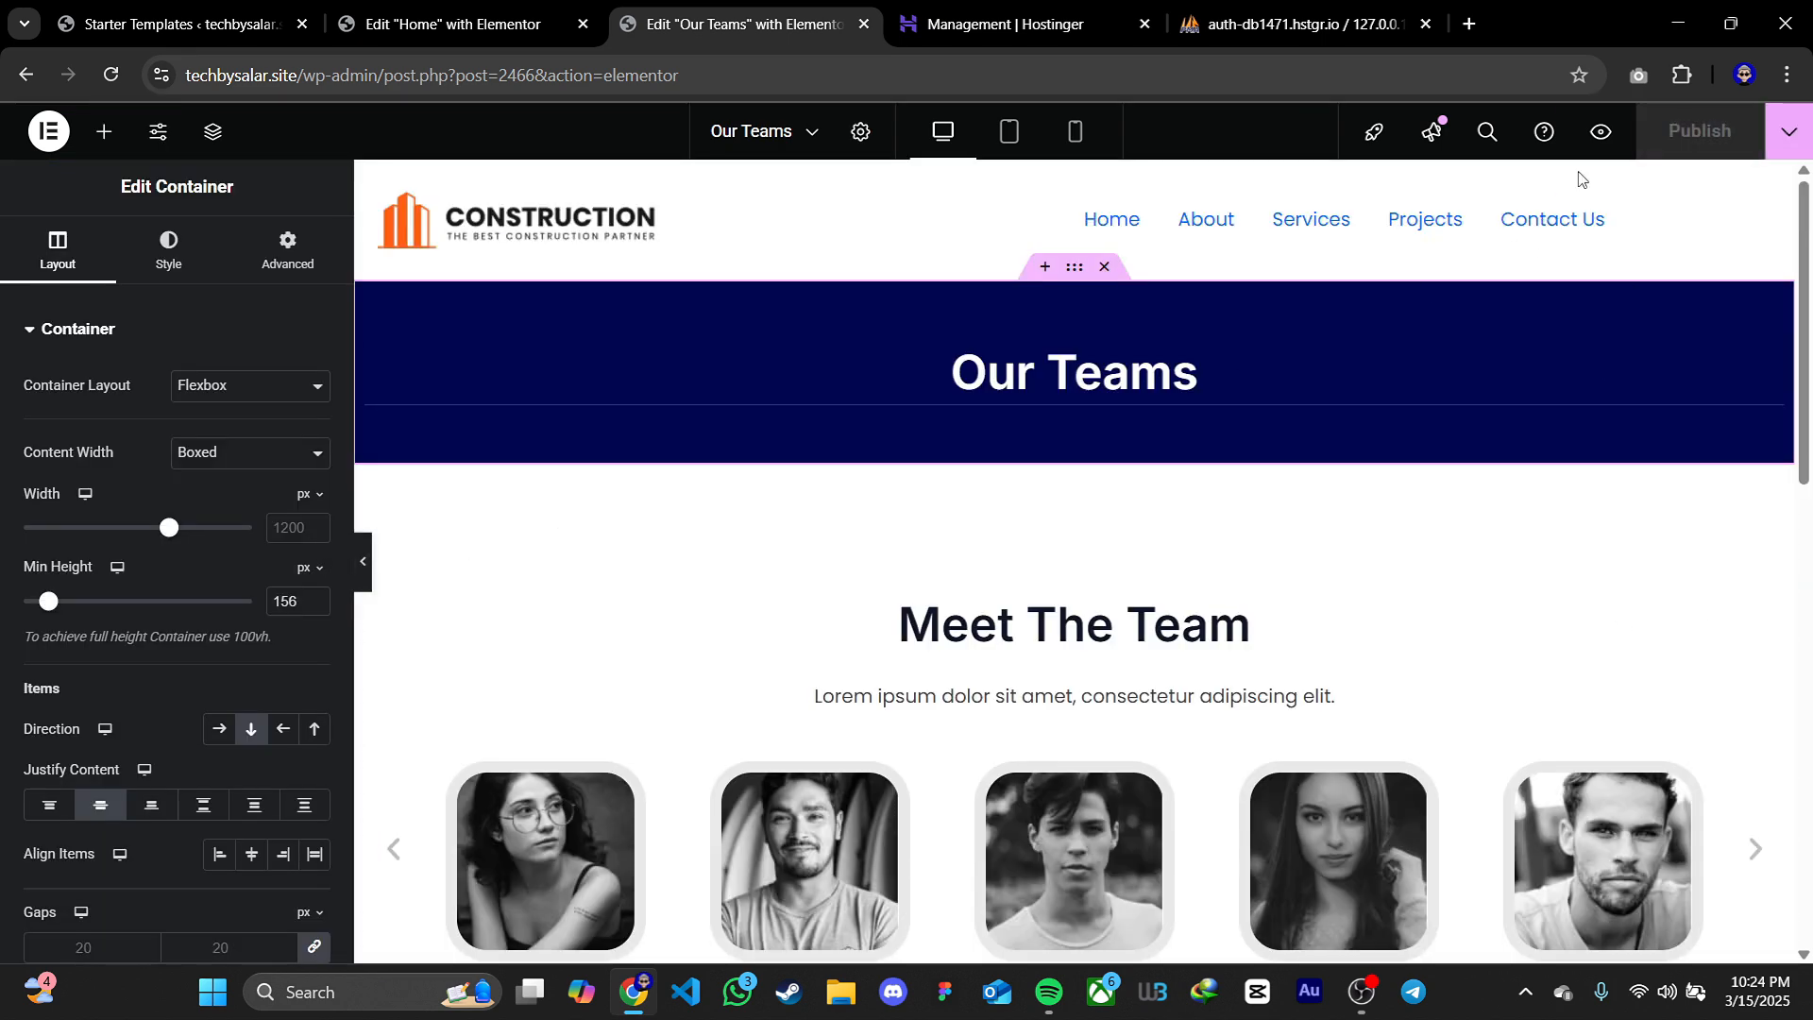
click(1600, 132)
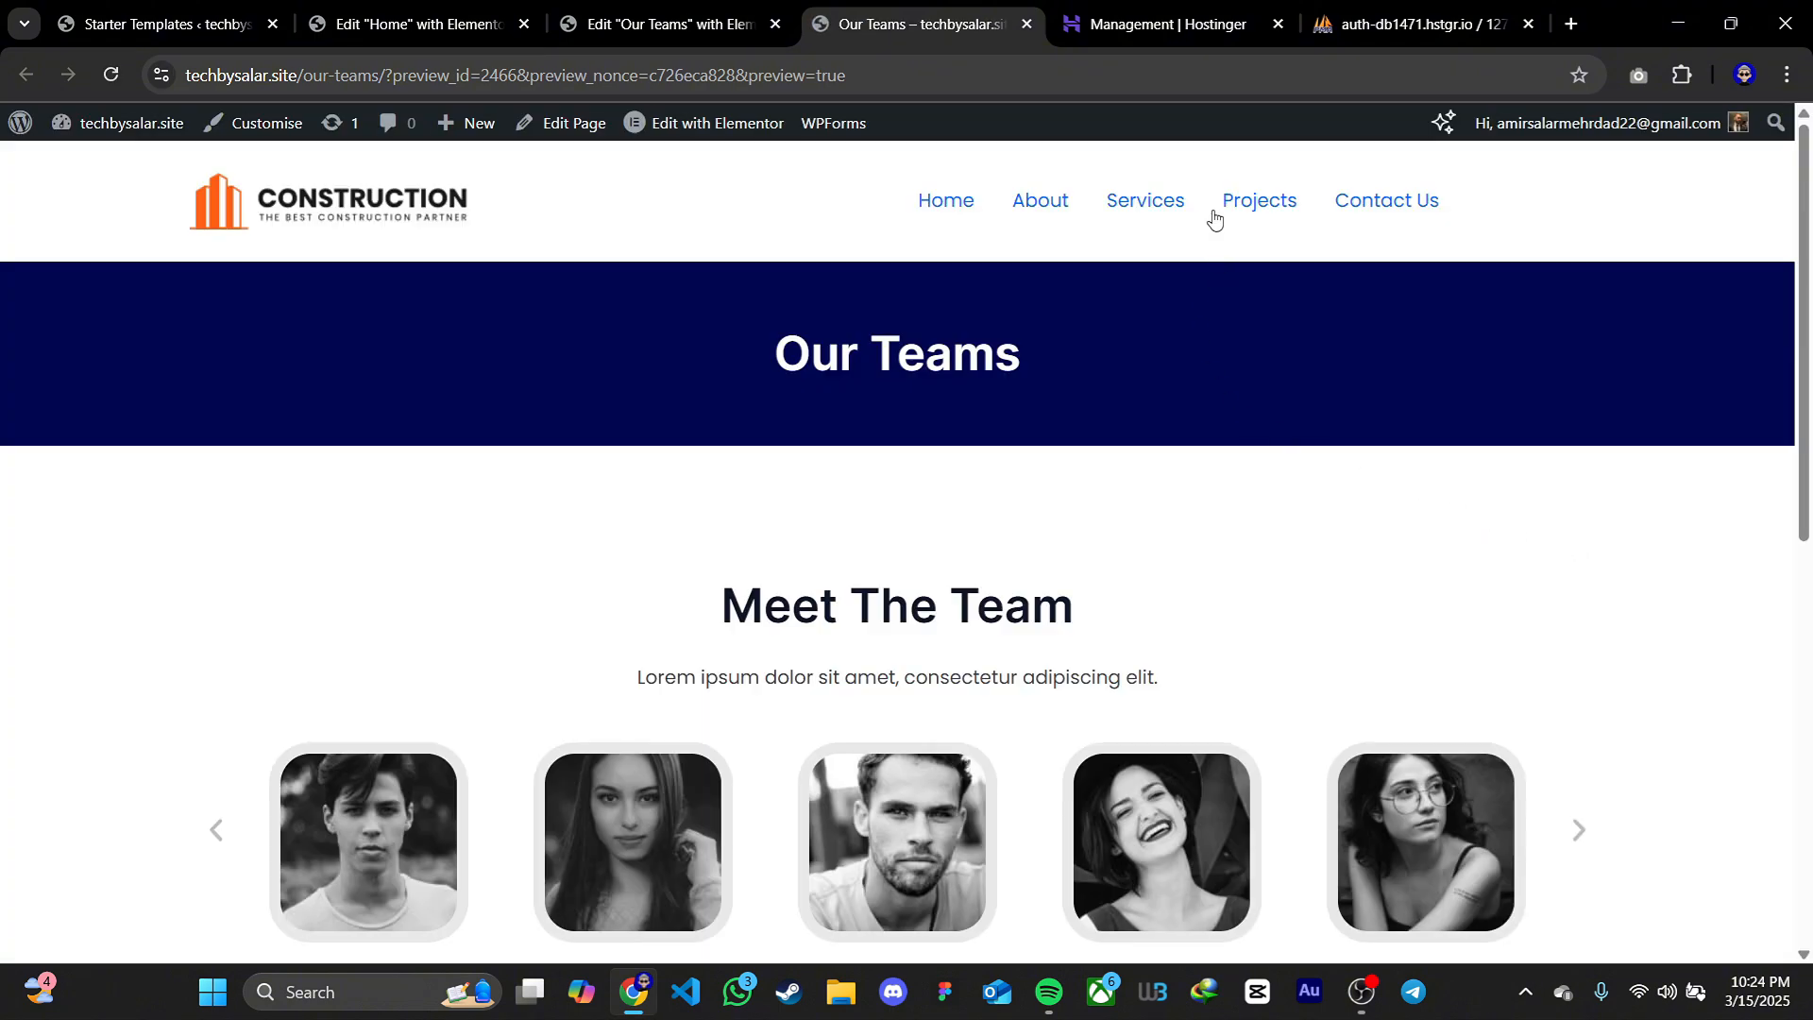
Return to the site's home page and open the primary menu for editing in the theme customiser
click(1169, 219)
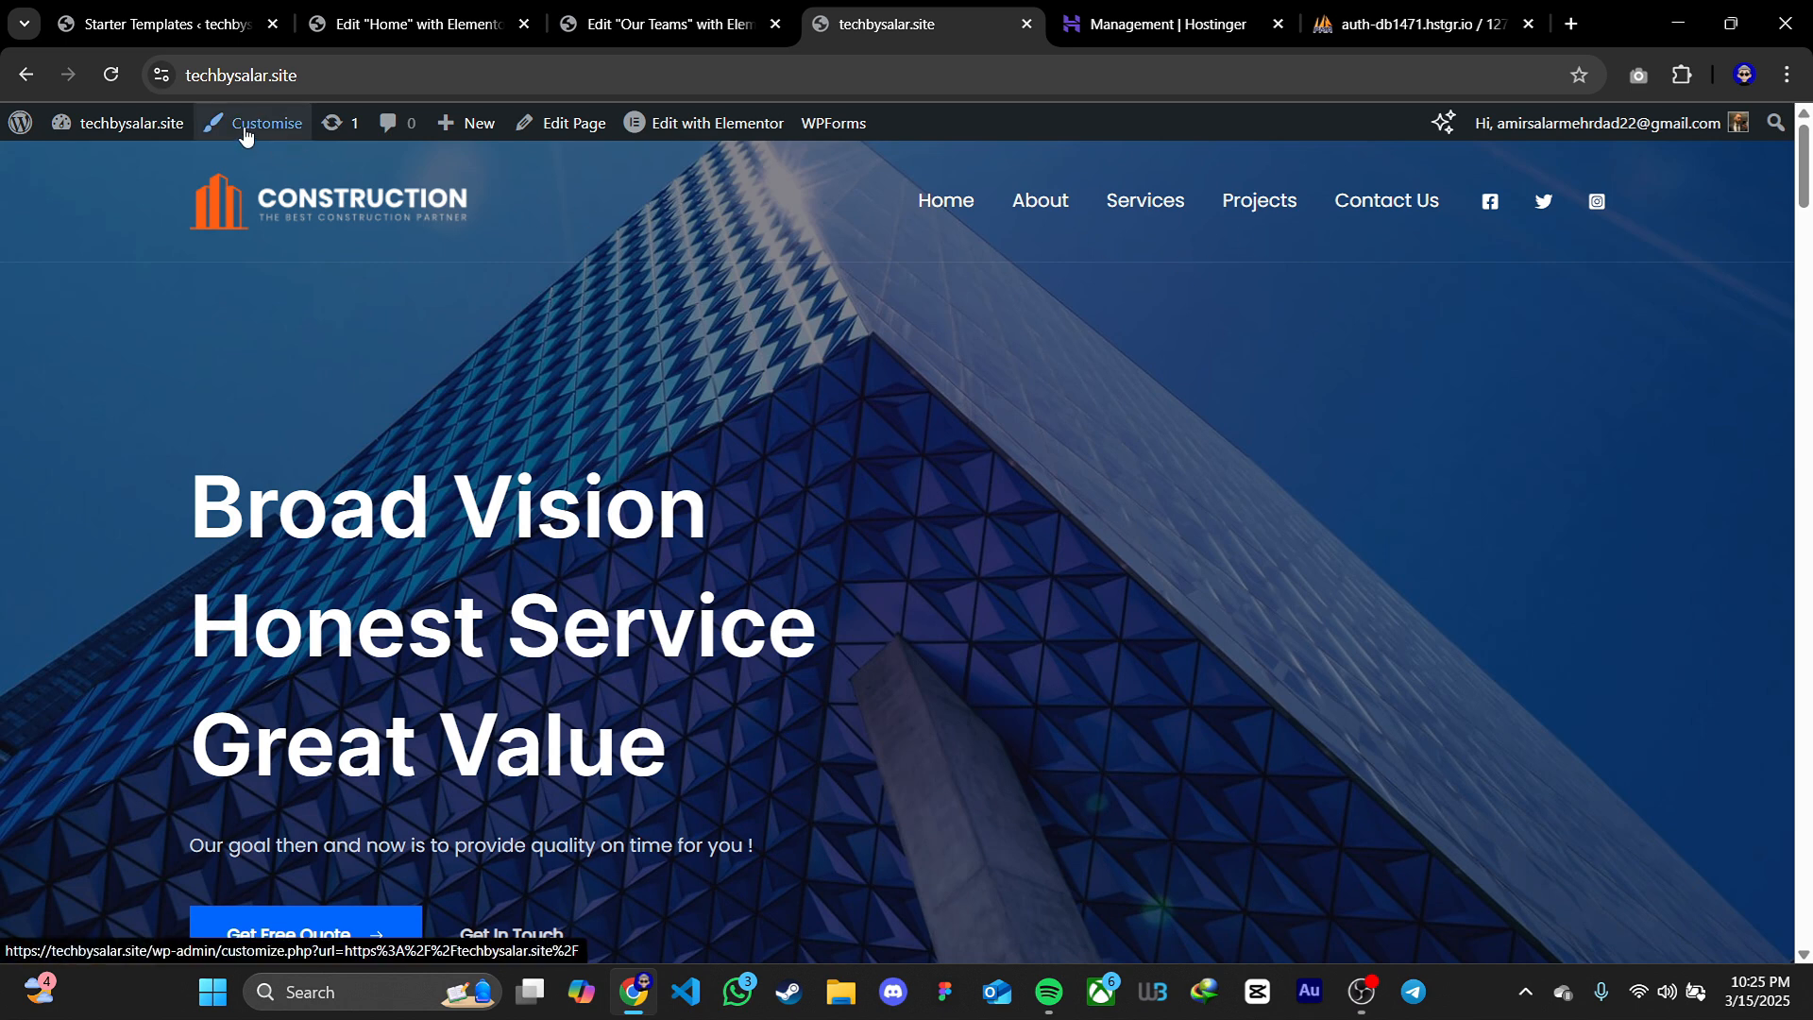
click(244, 135)
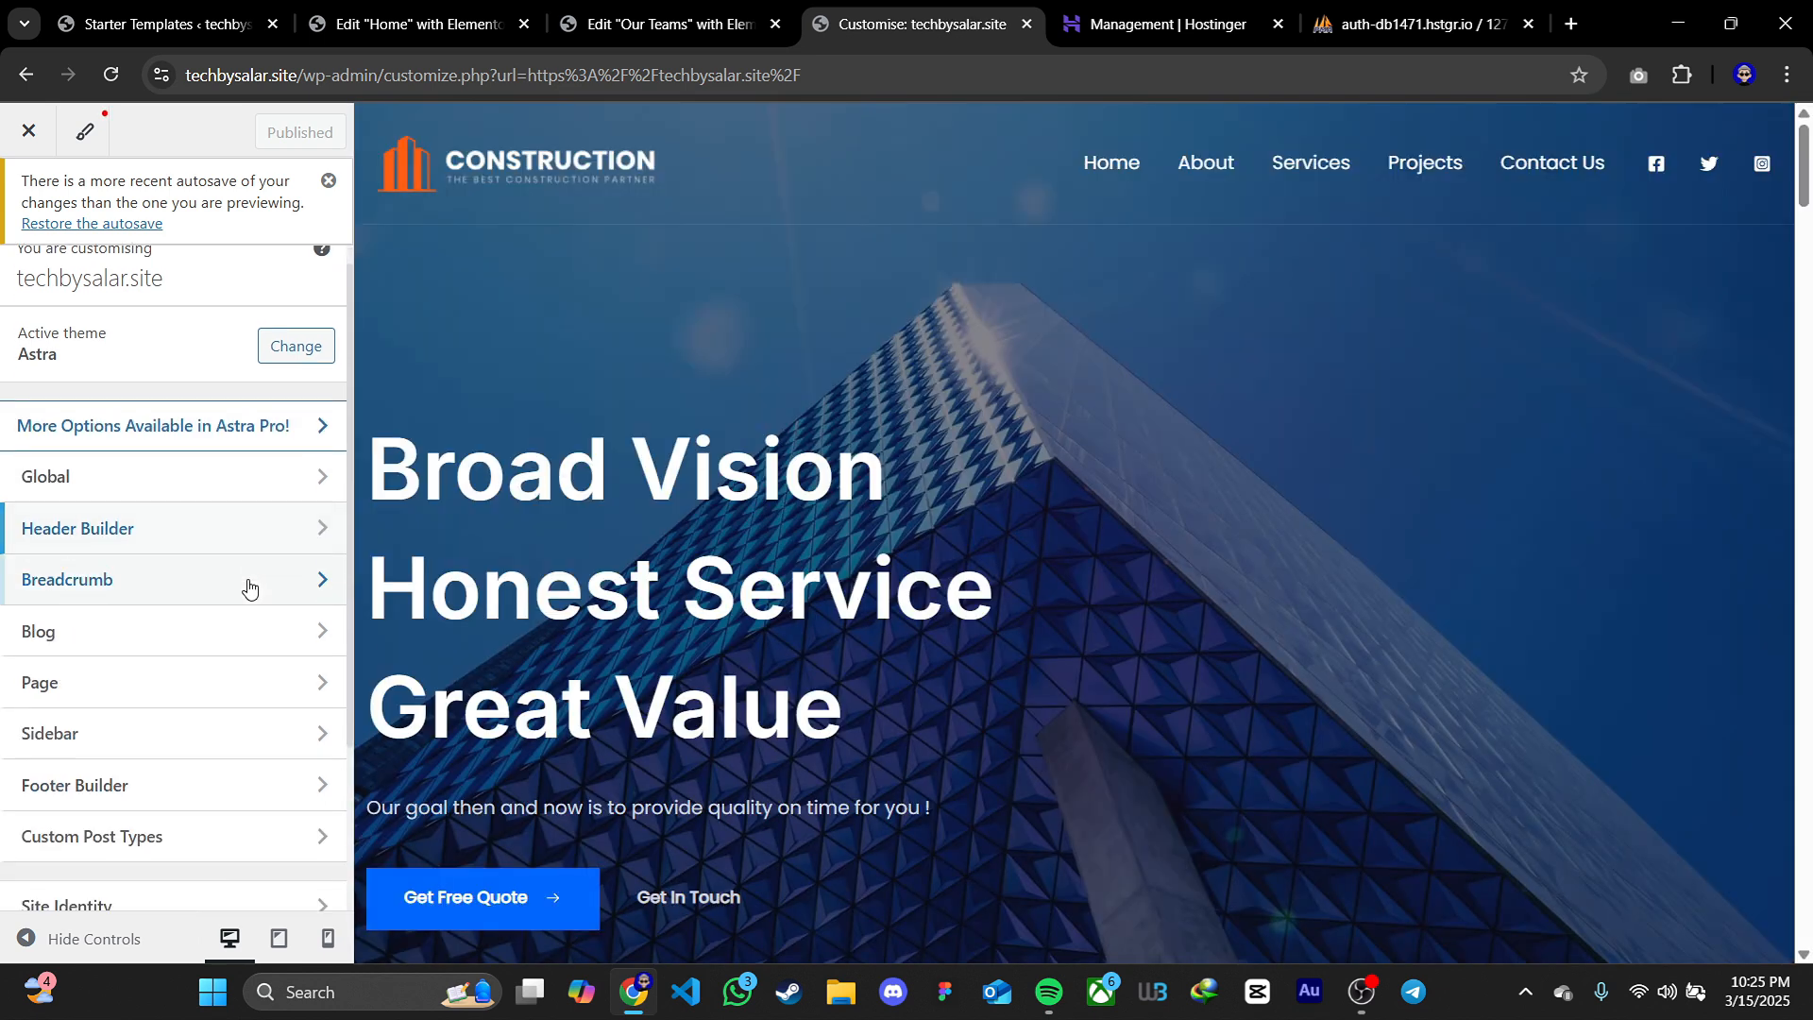
scroll(249, 588, down, 2)
click(68, 746)
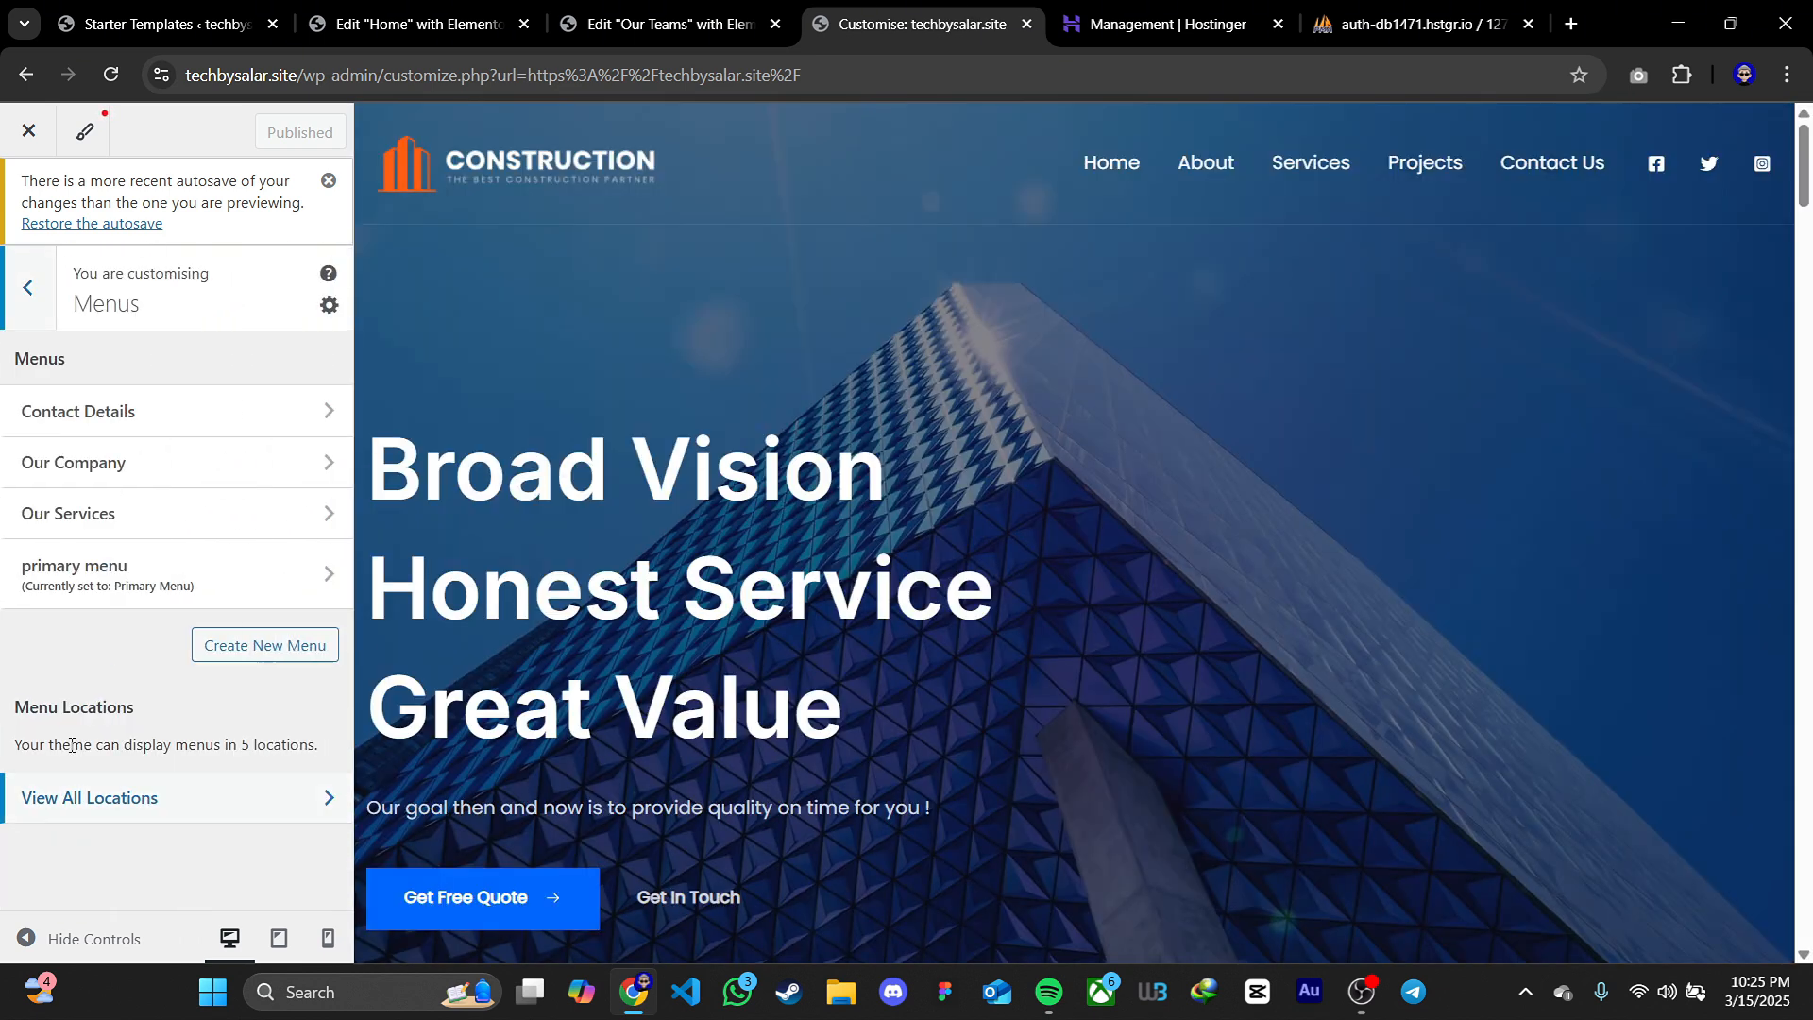
click(149, 578)
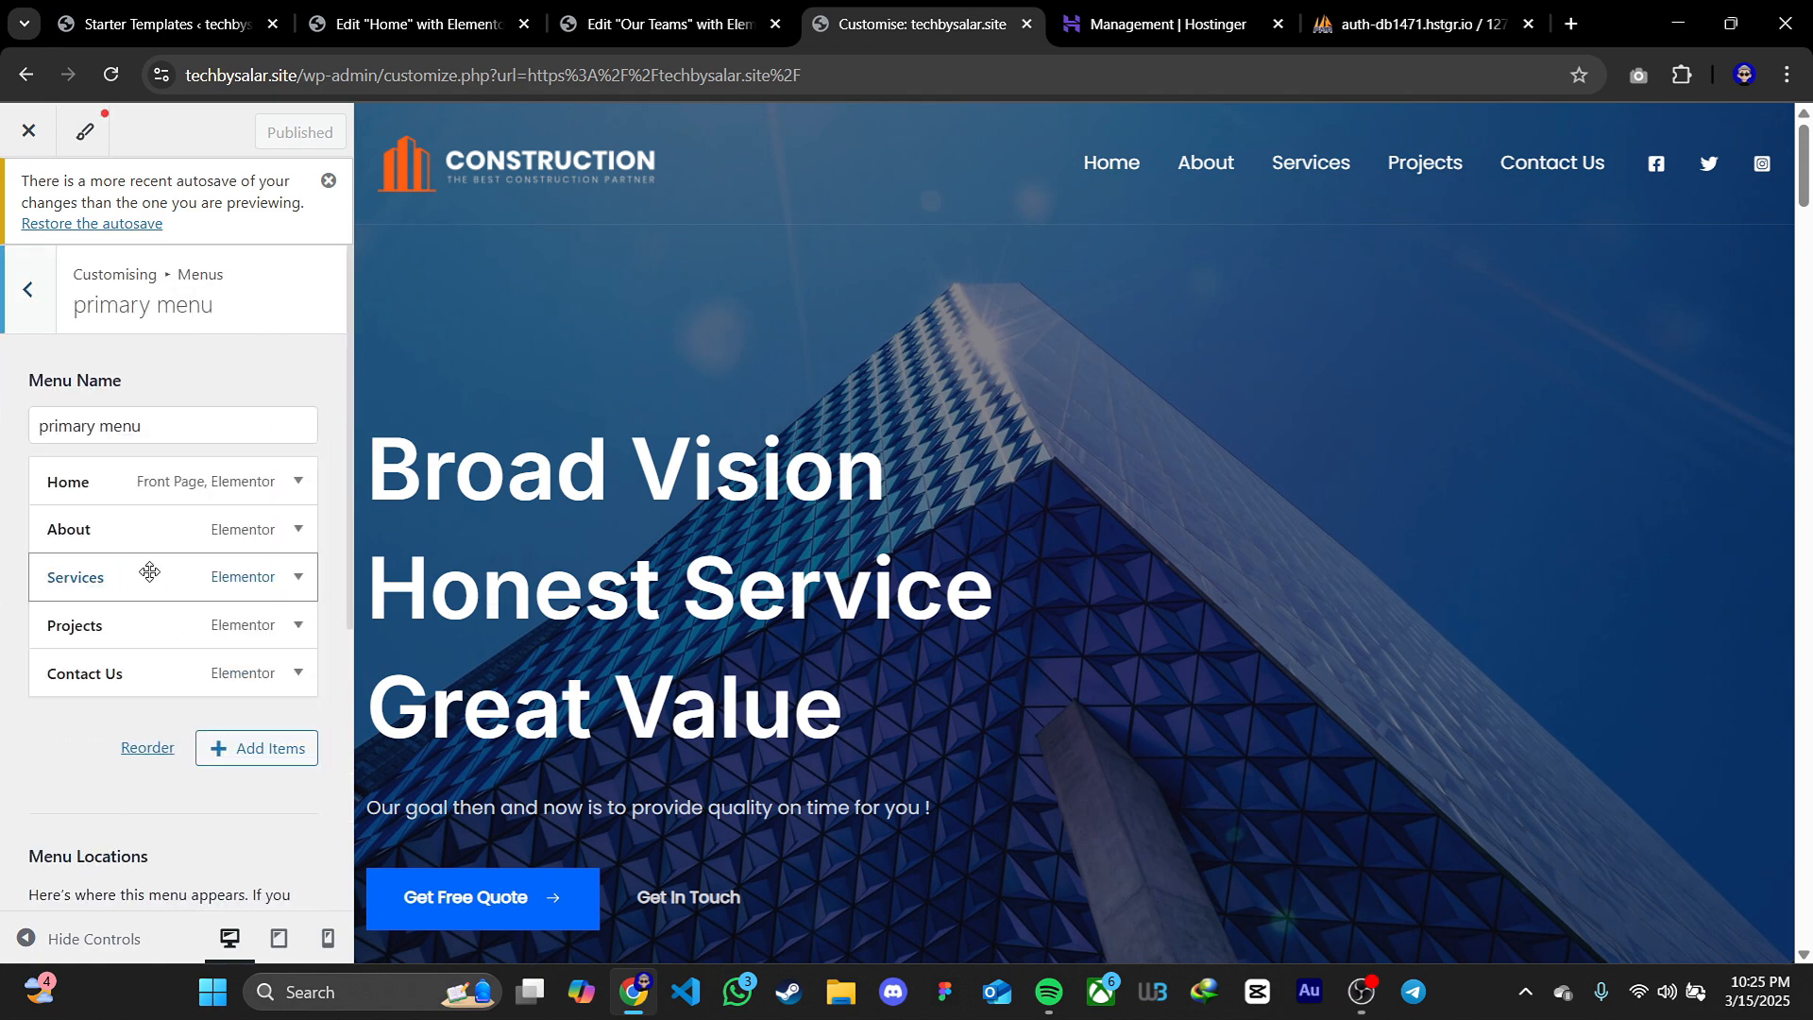
Add the Our Teams page to the primary menu as a sub-item under About and publish the menu
click(242, 748)
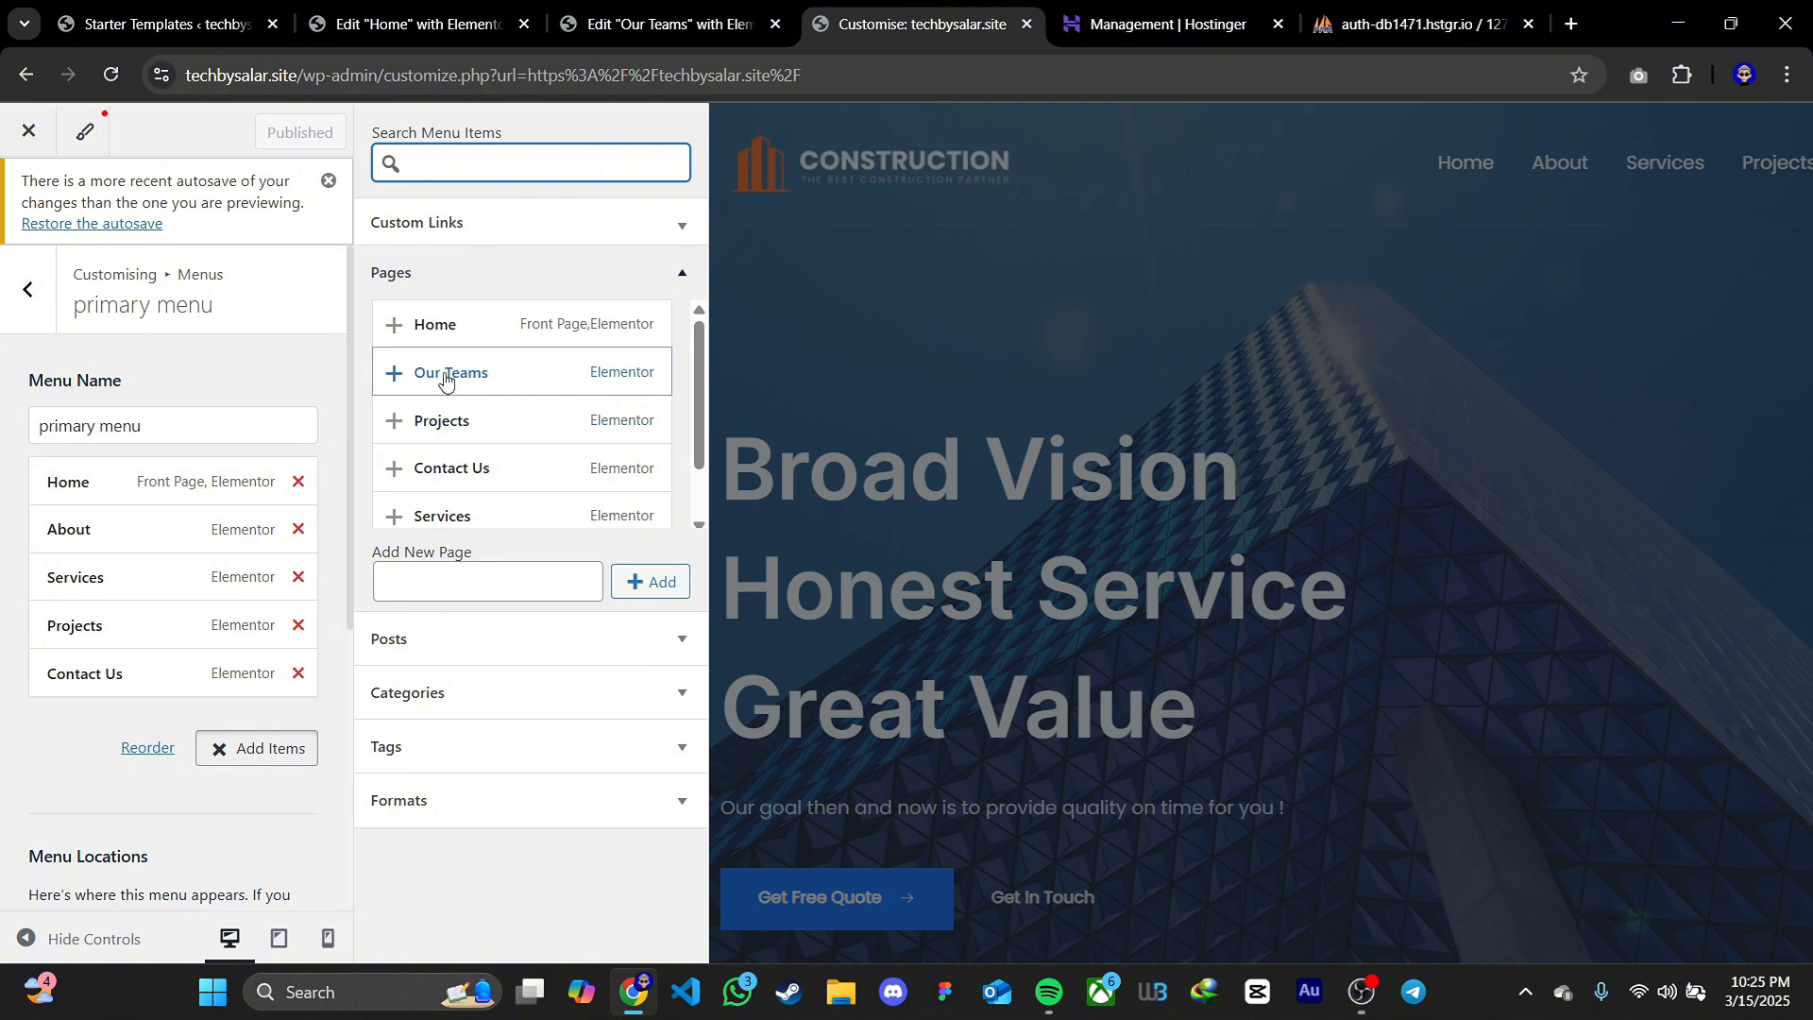
text(our team)
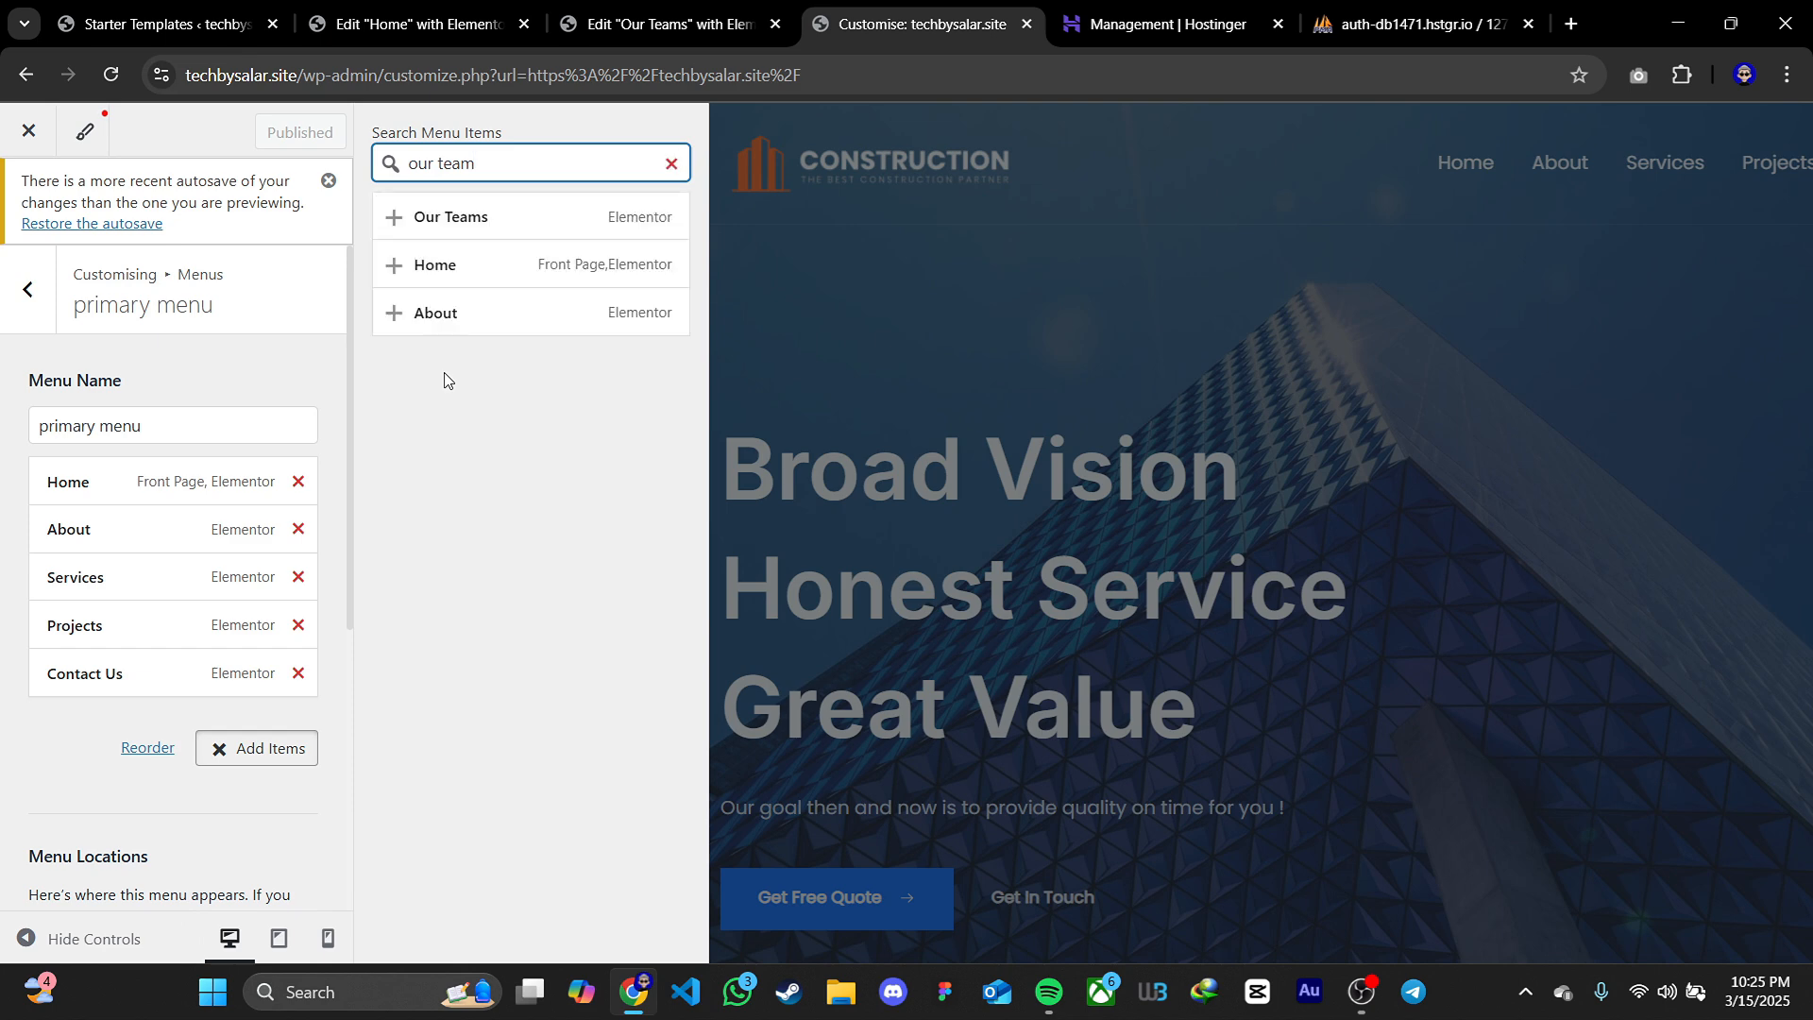
click(395, 219)
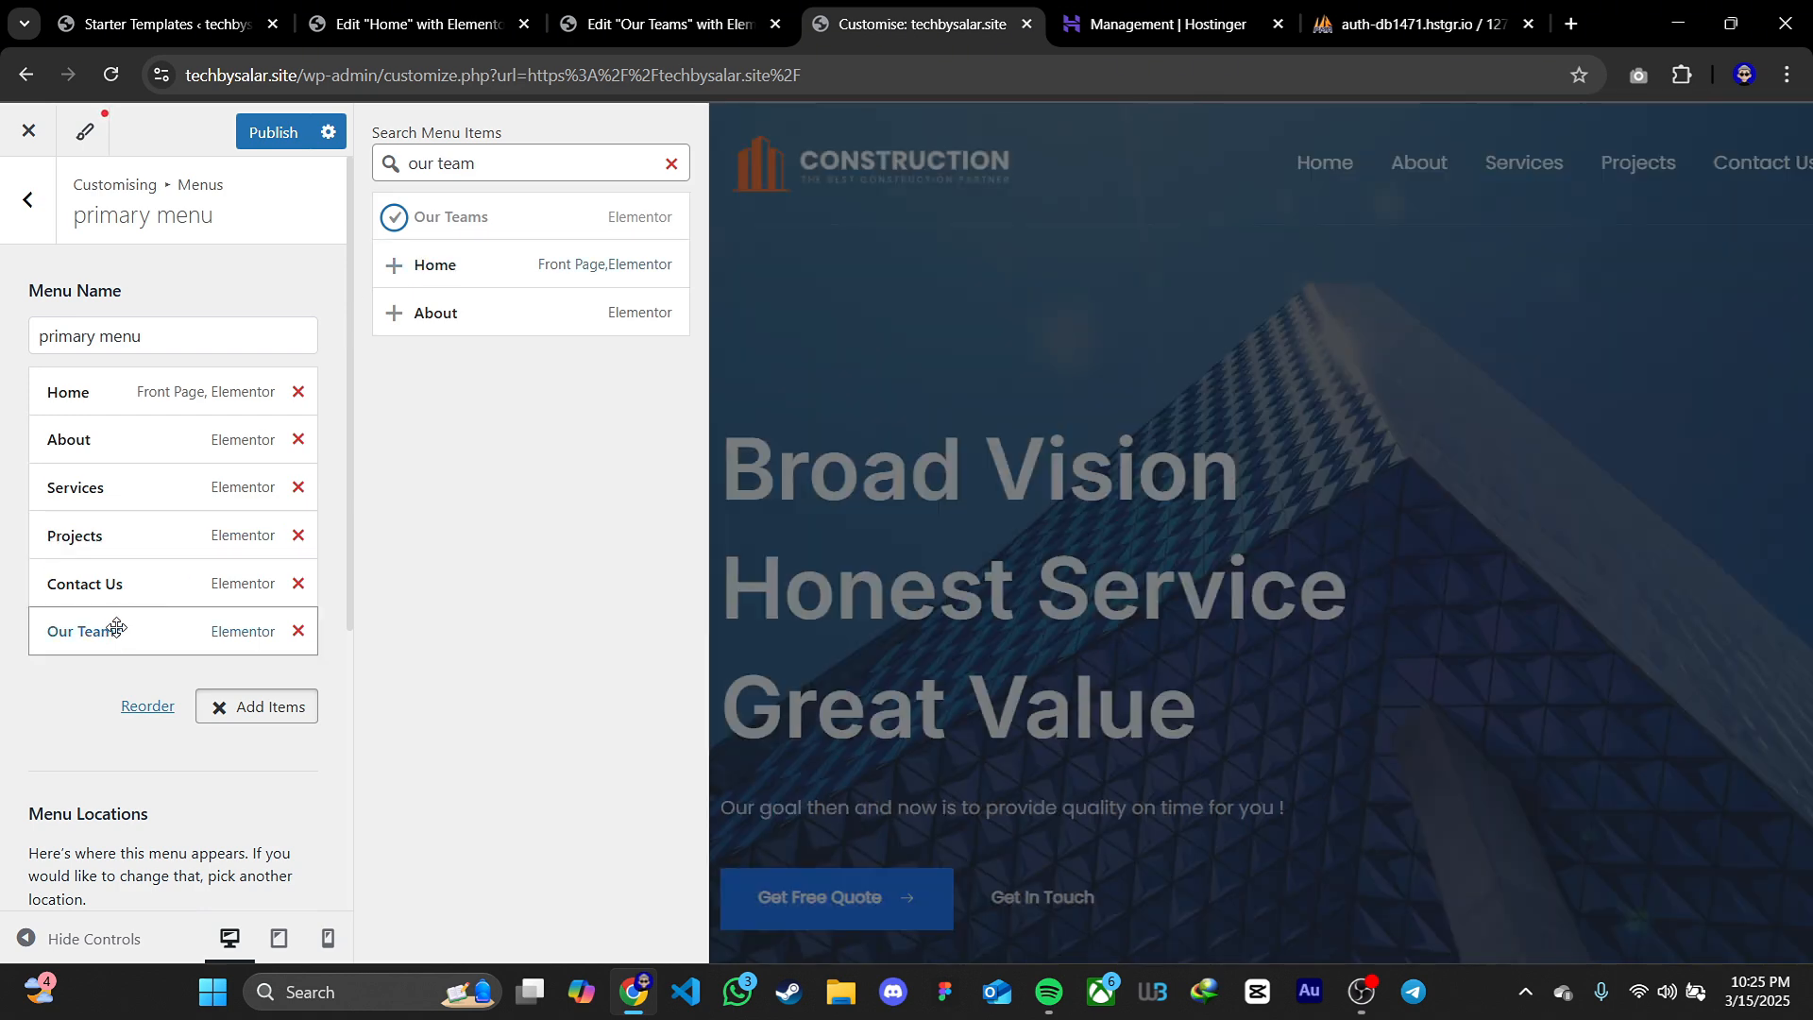
drag(116, 628, 105, 489)
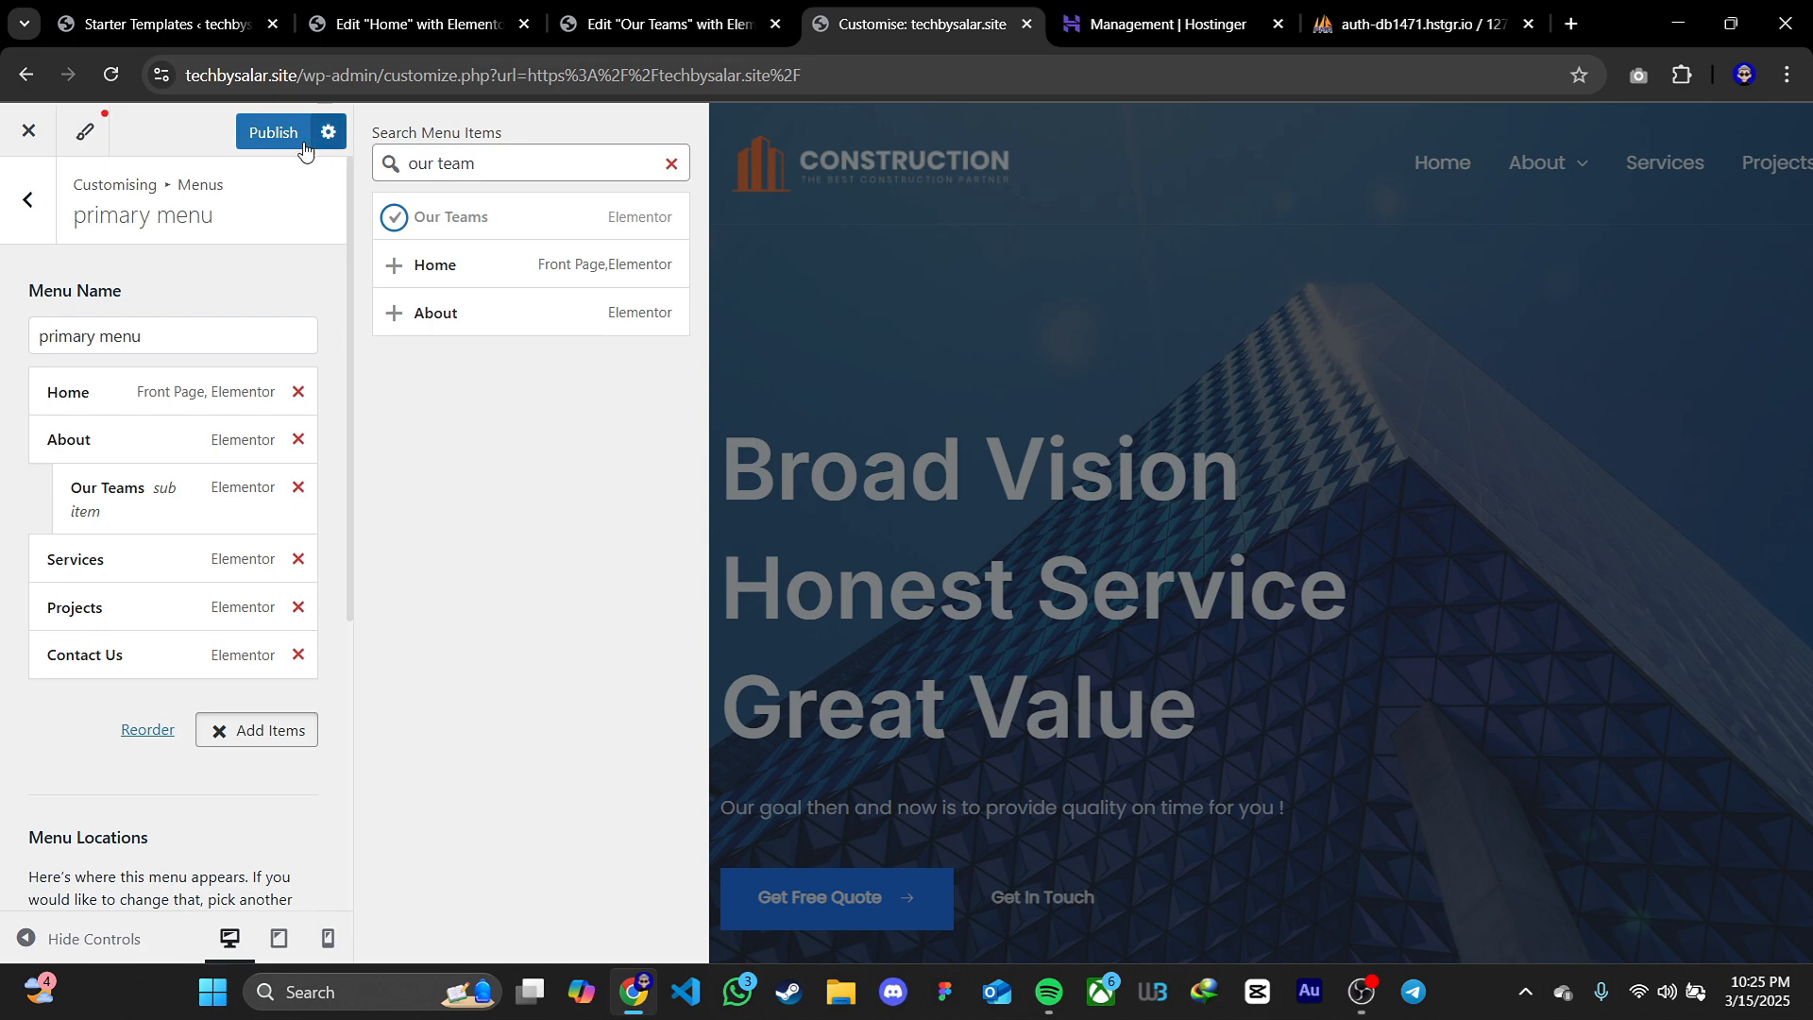
click(273, 132)
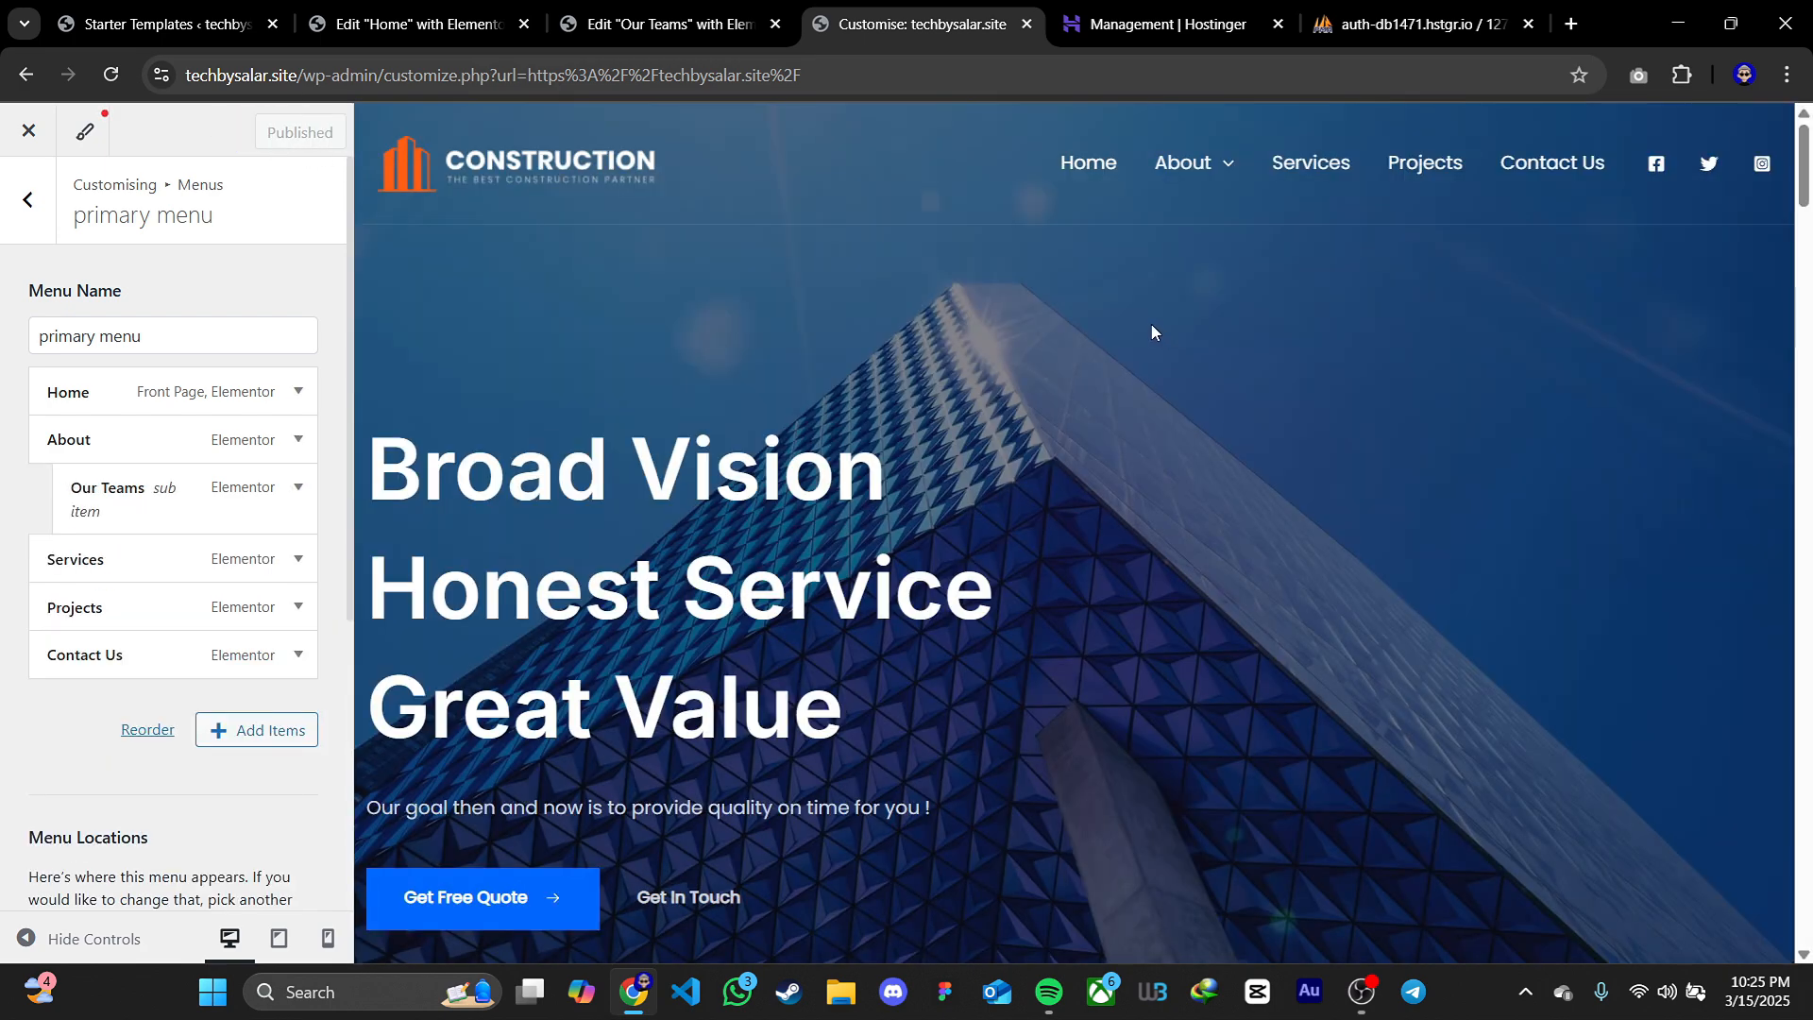
mouse_move(1198, 178)
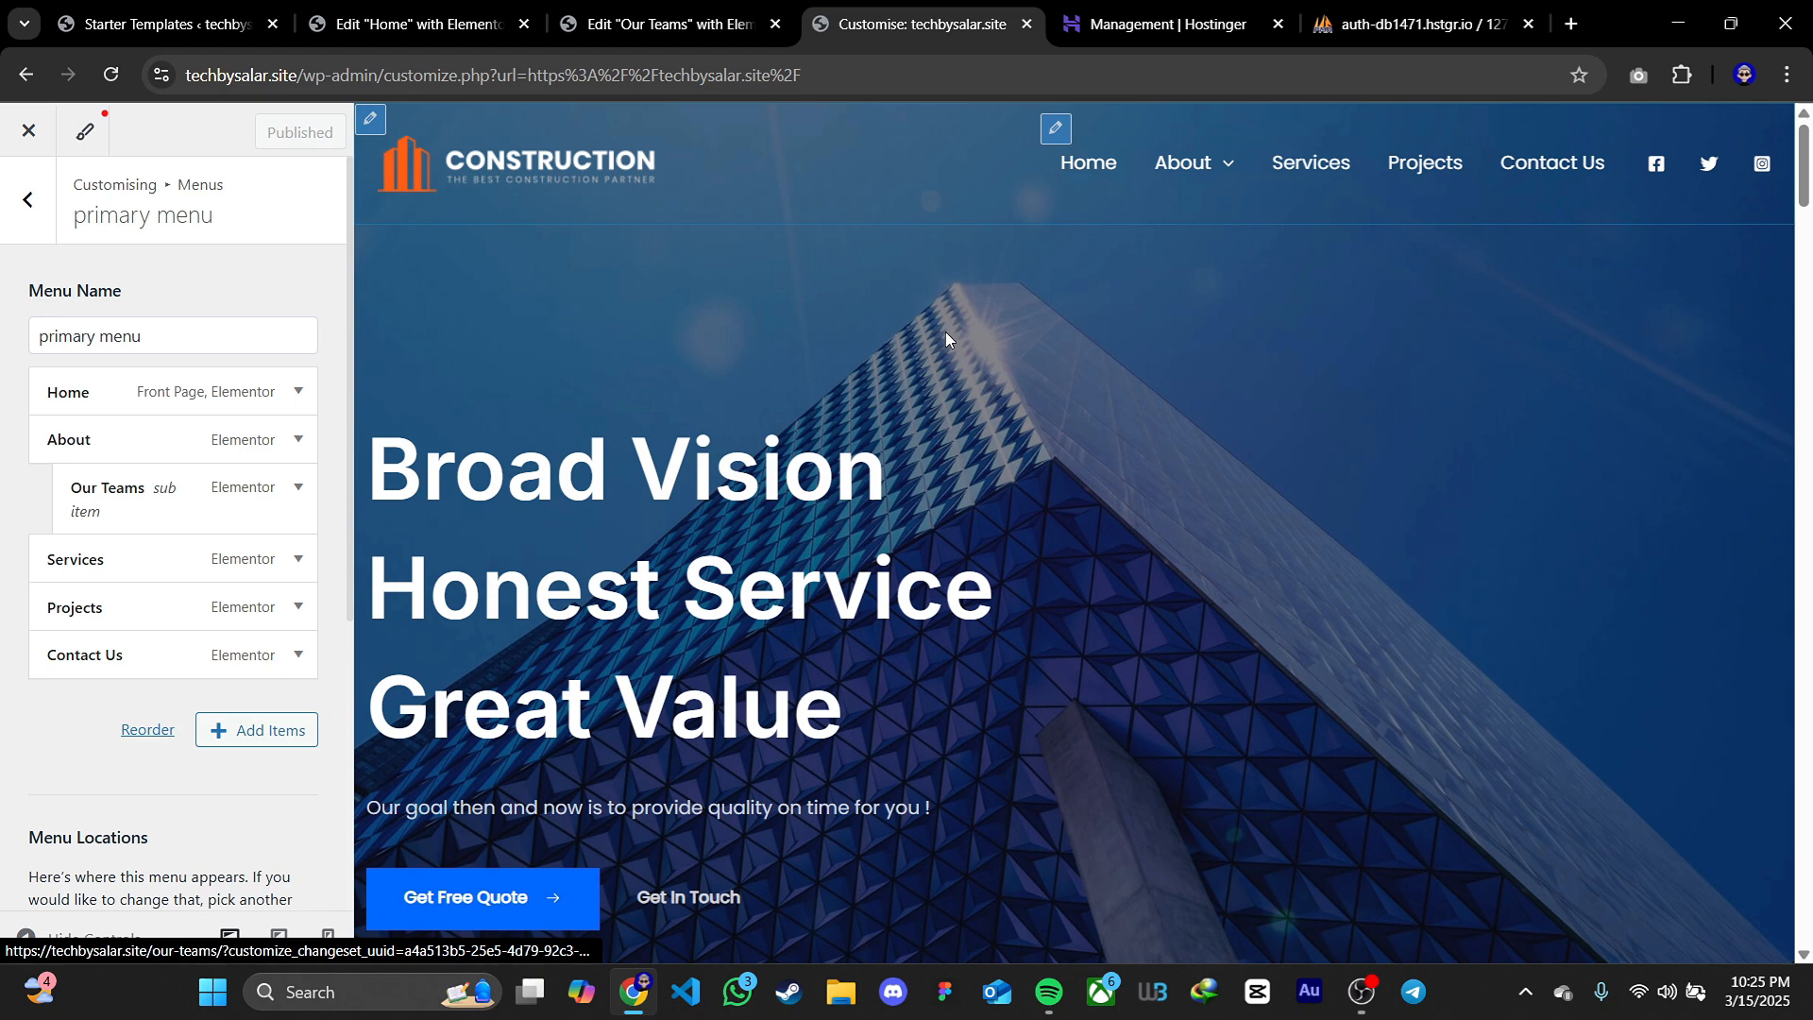
Make Our Teams a top-level menu item between About and Services, publish the change and close the customiser
drag(120, 501, 38, 502)
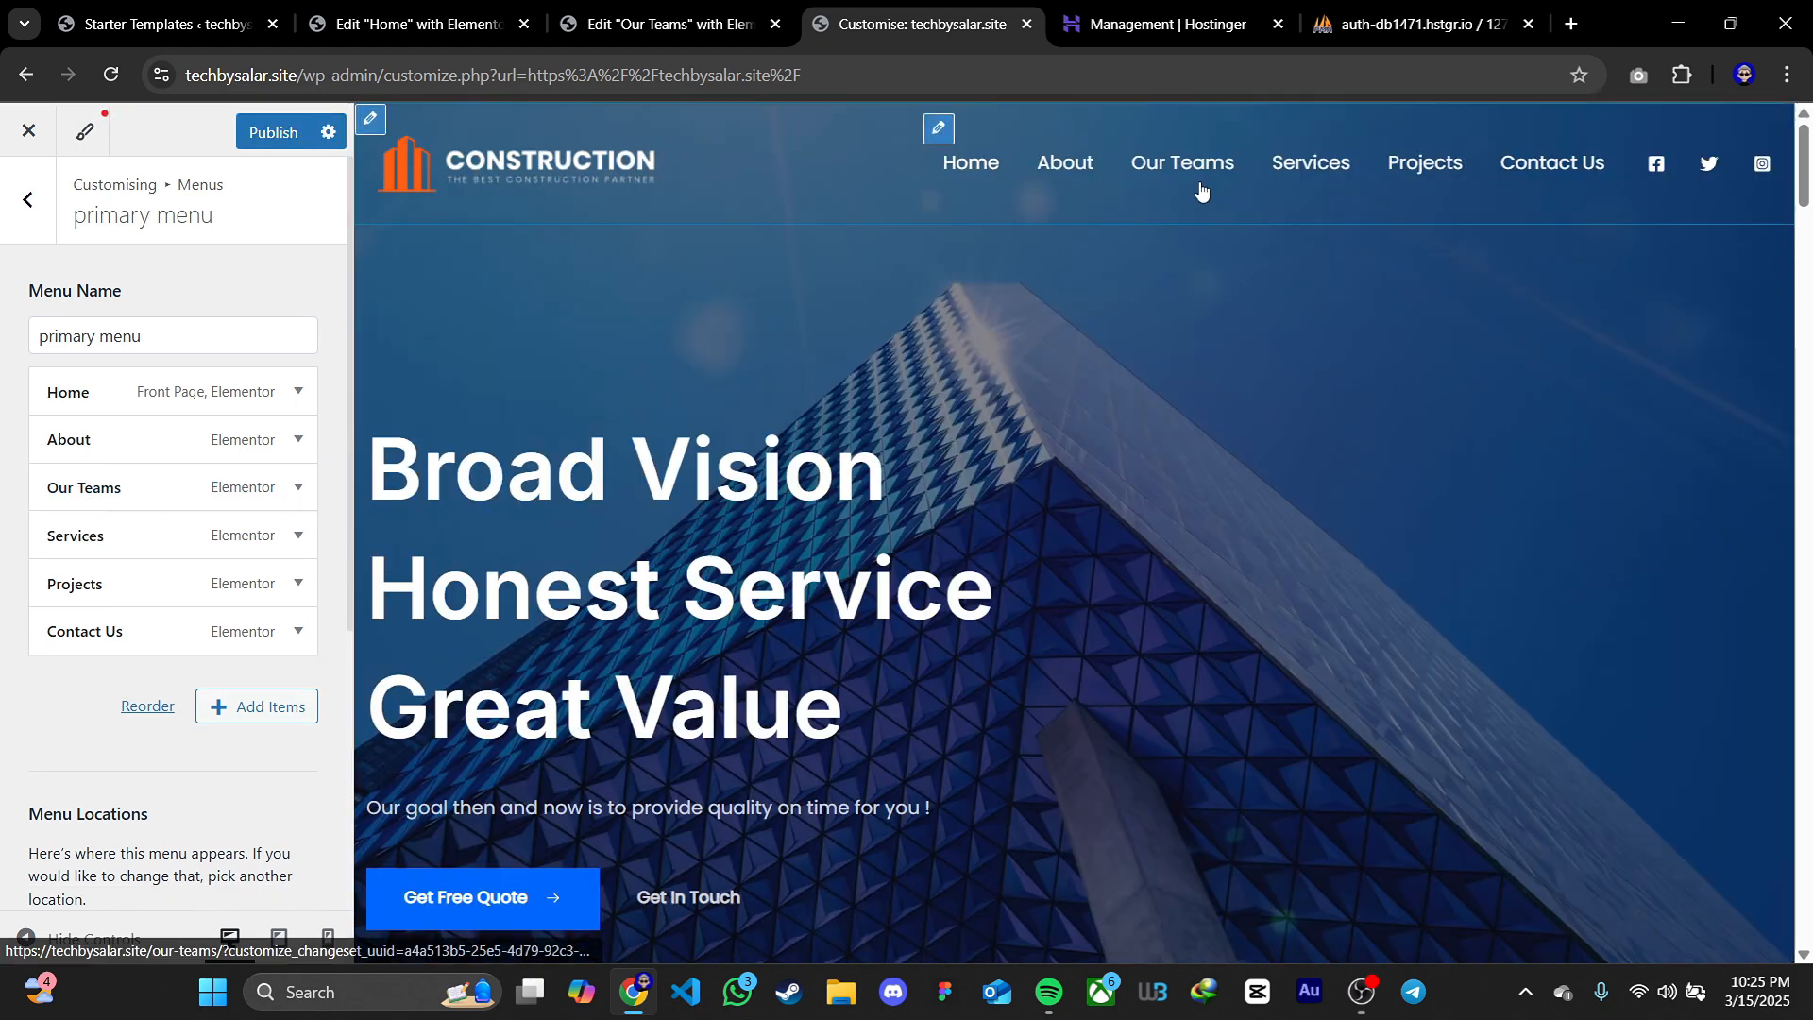
click(273, 133)
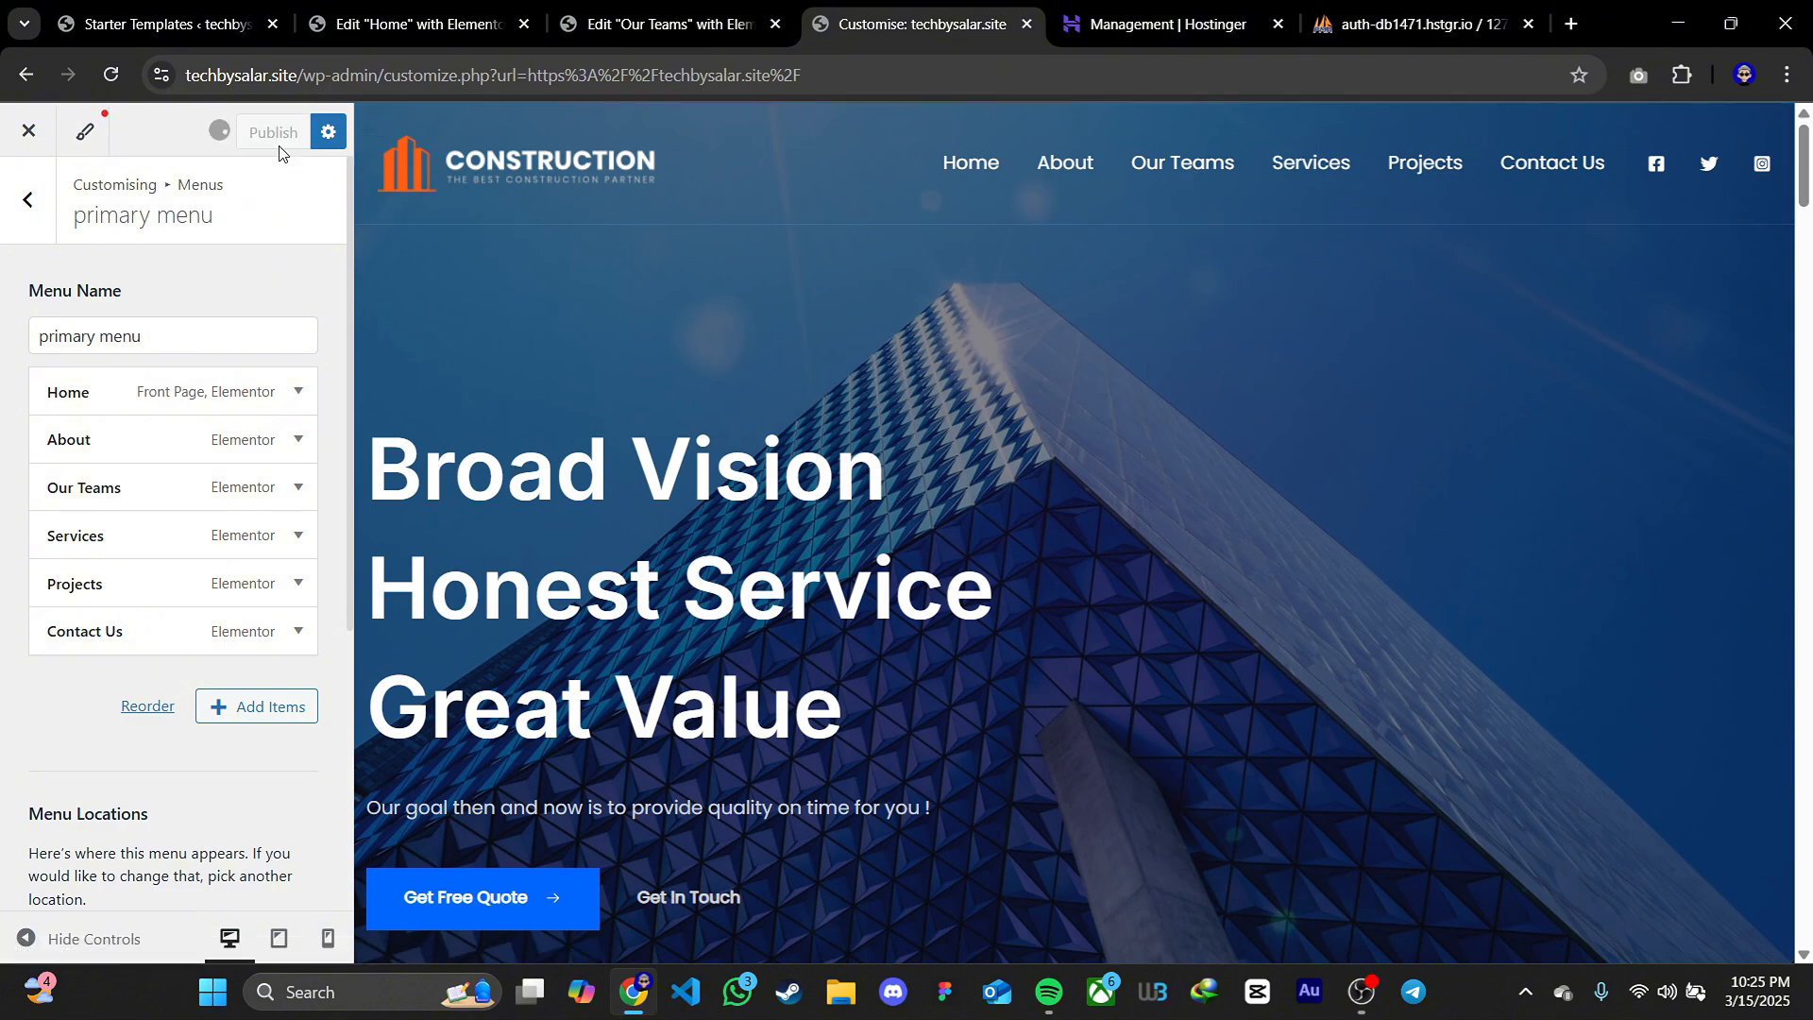
click(26, 133)
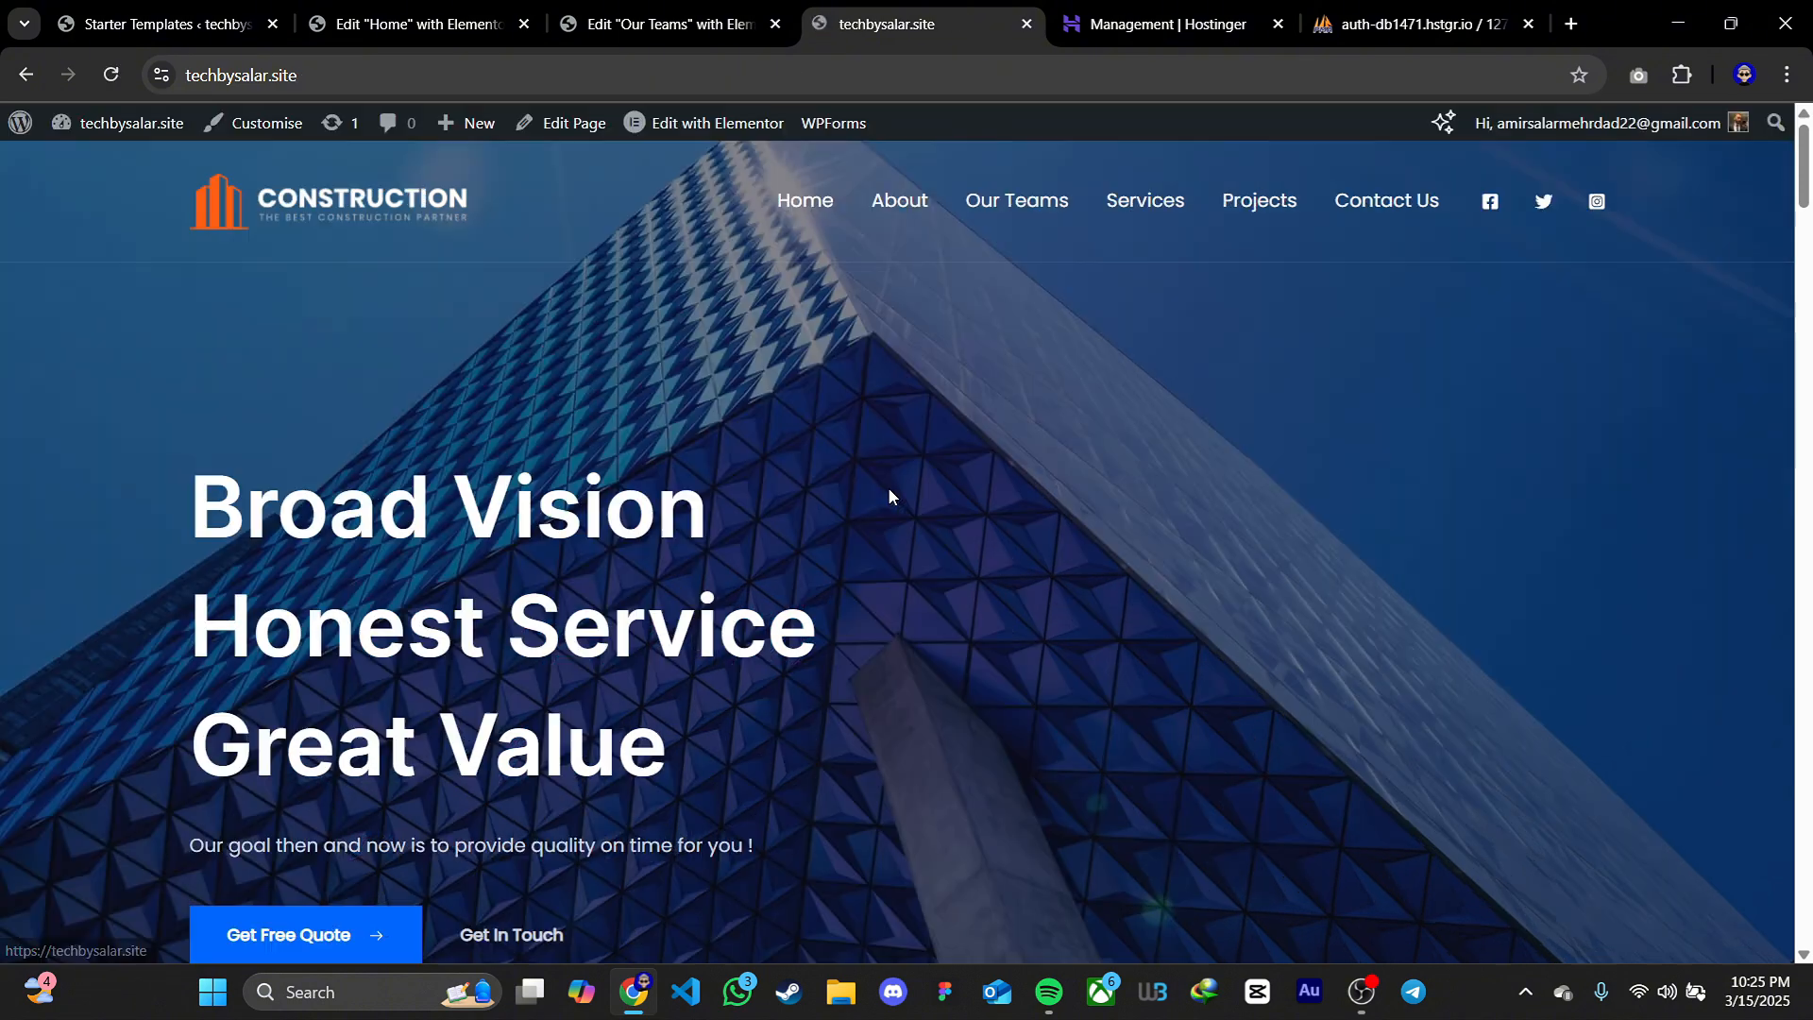
Look over the live Our Teams page through its new menu link and return to the home page
click(1005, 206)
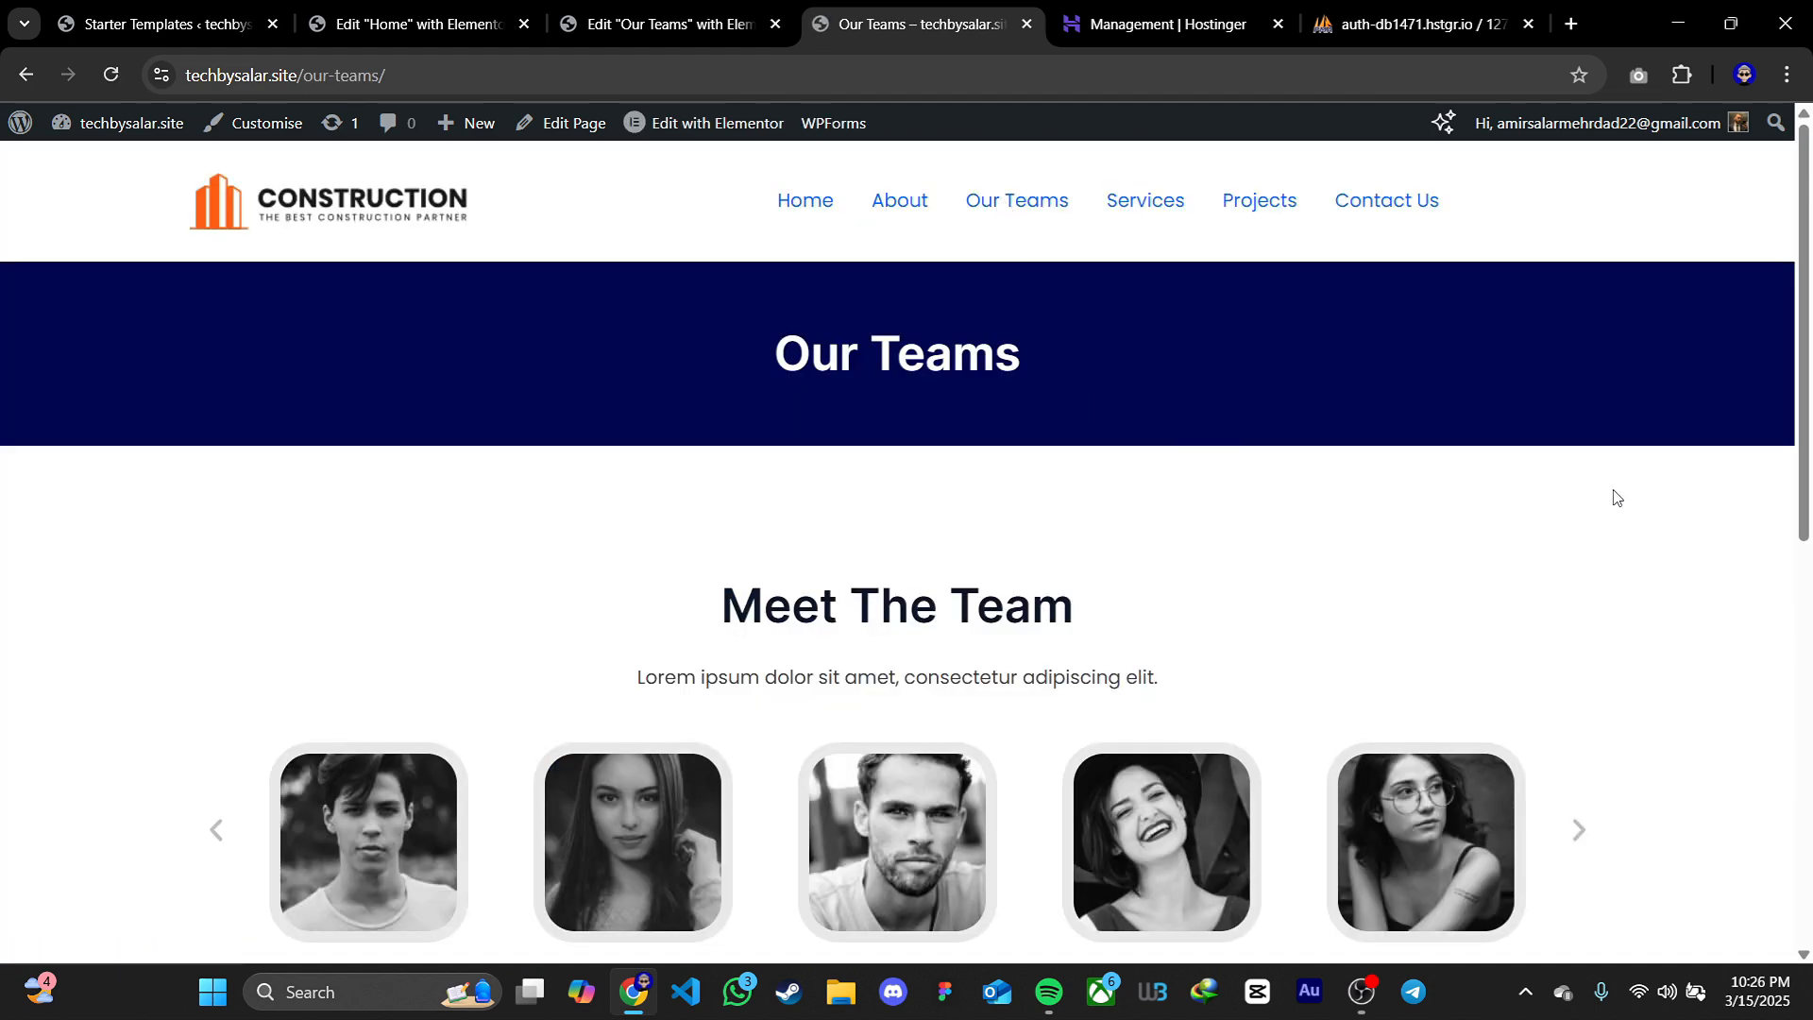
scroll(1652, 496, down, 8)
scroll(1653, 497, up, 7)
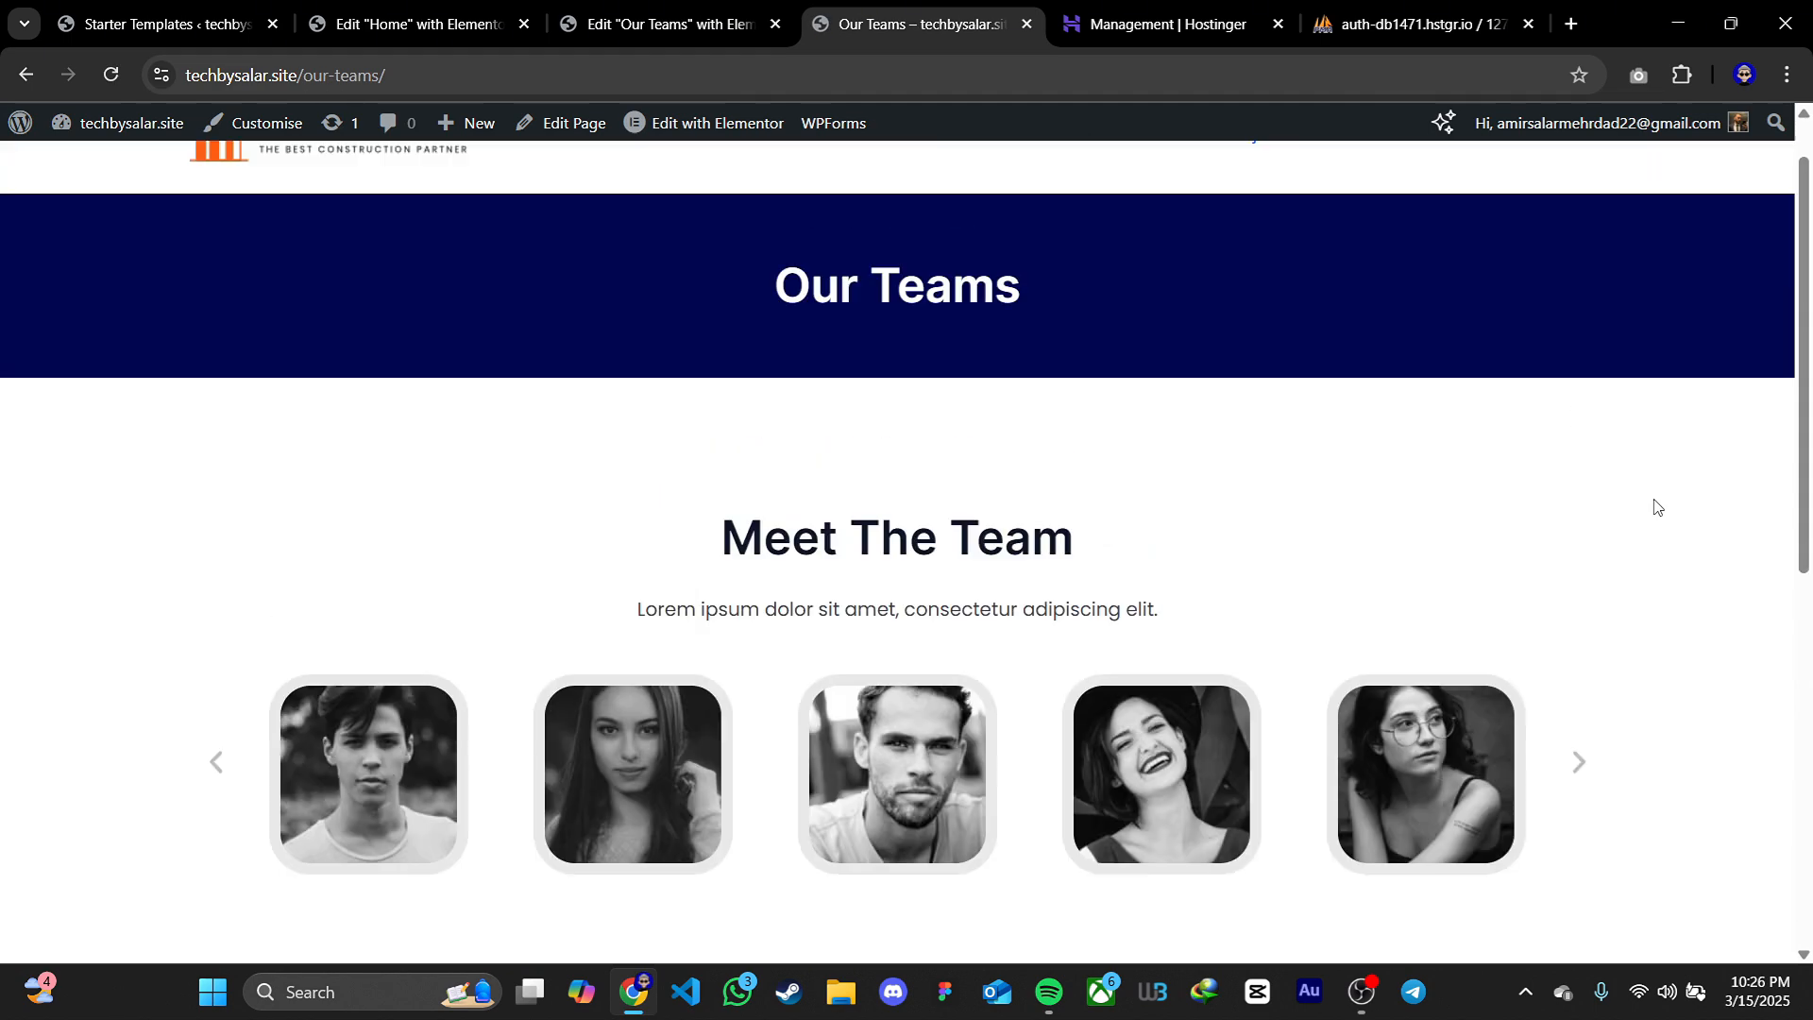
scroll(1654, 507, up, 2)
click(805, 210)
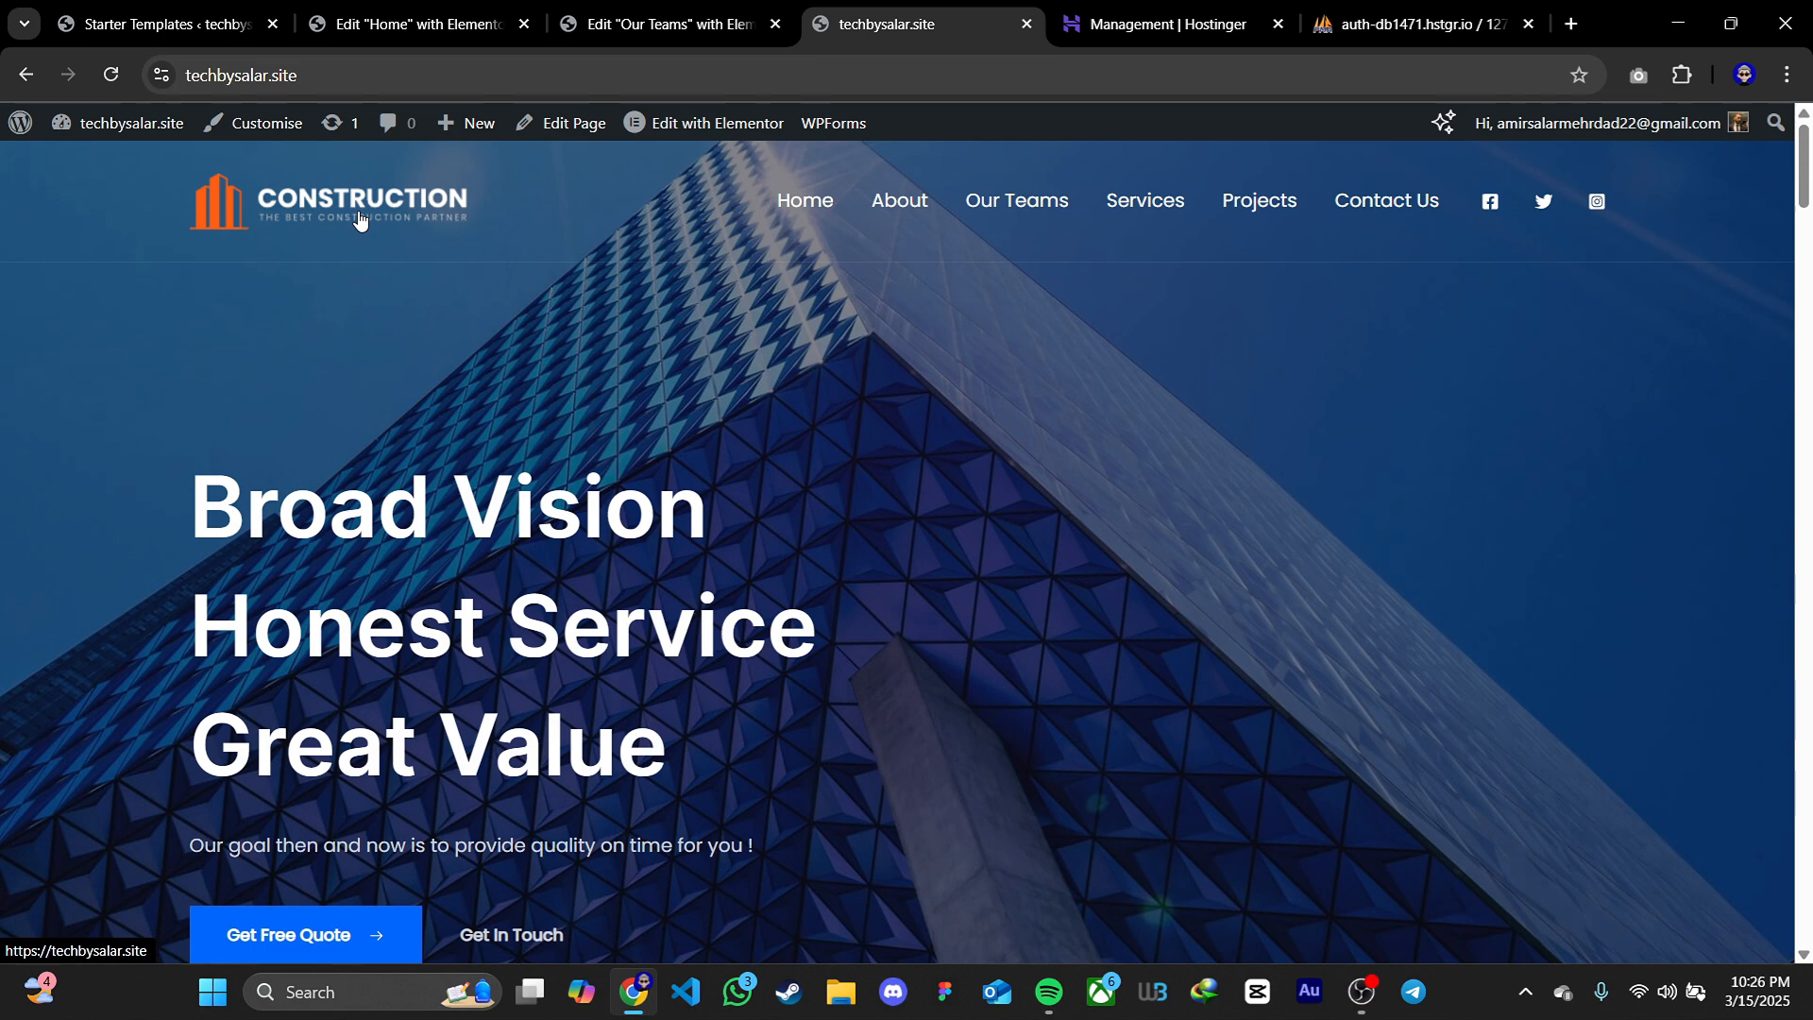
Open the site title and logo settings under Site Identity in the customiser
click(255, 122)
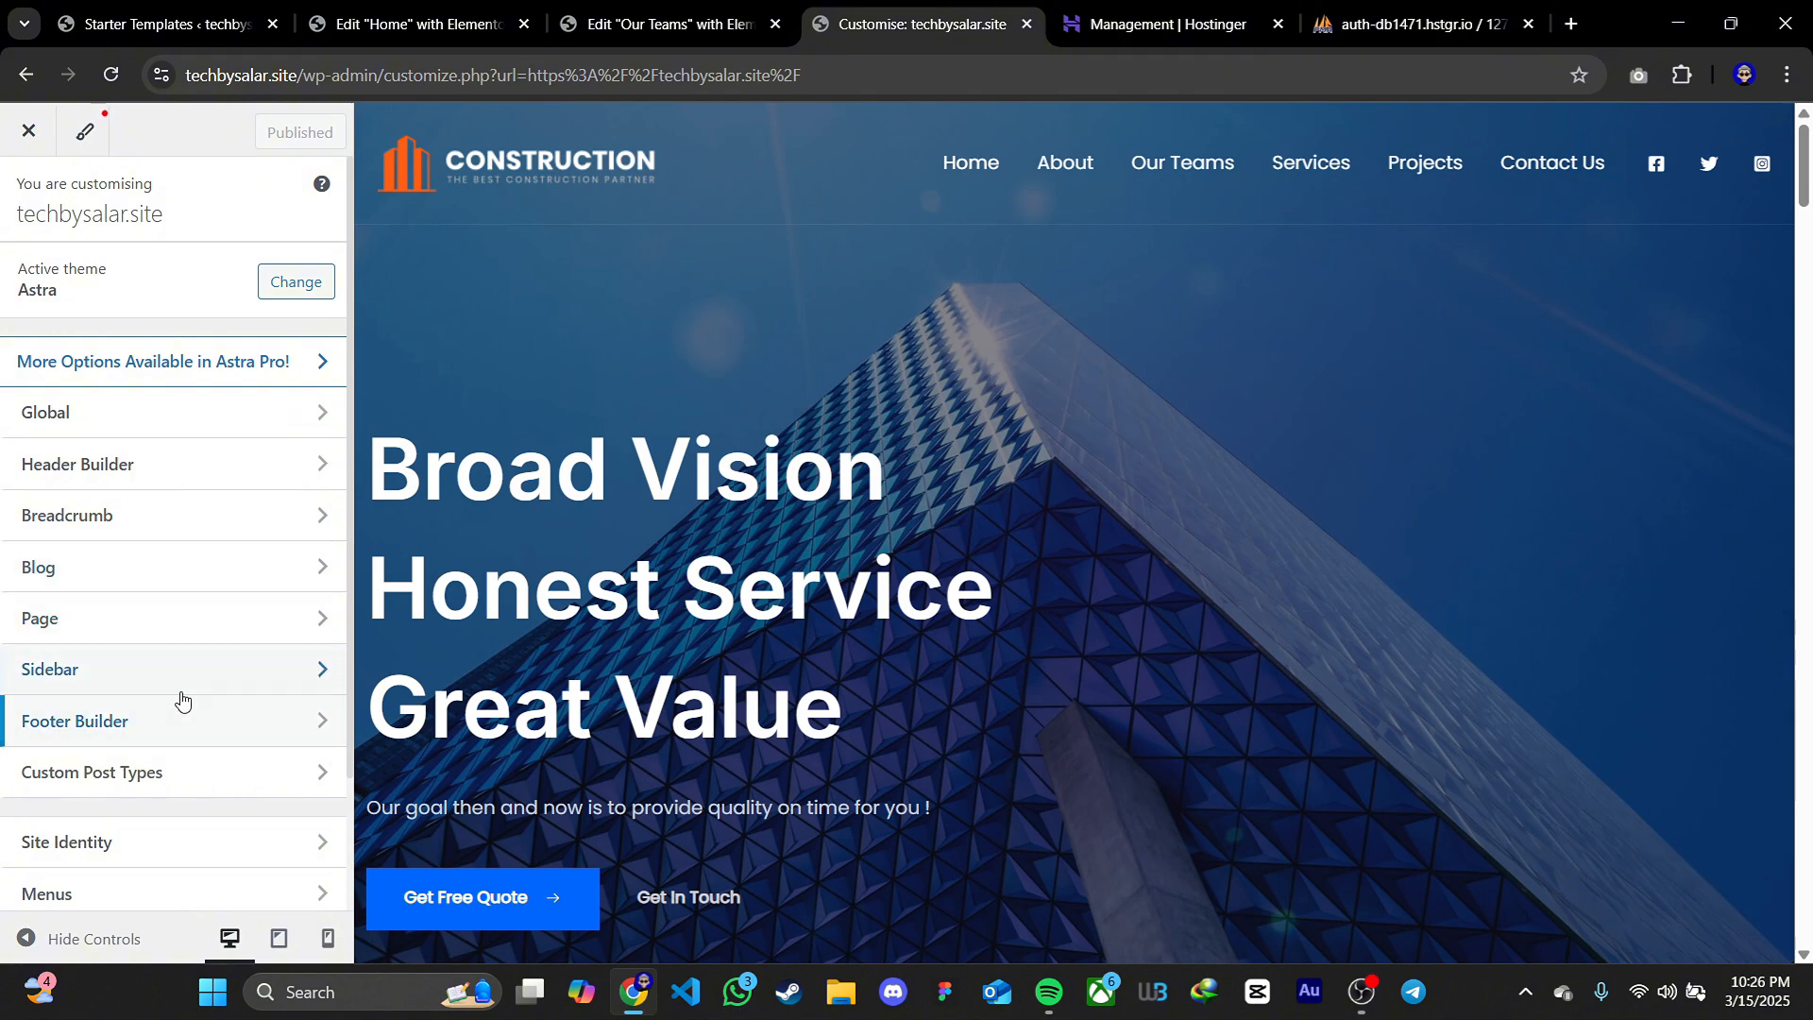
scroll(185, 708, down, 1)
click(191, 729)
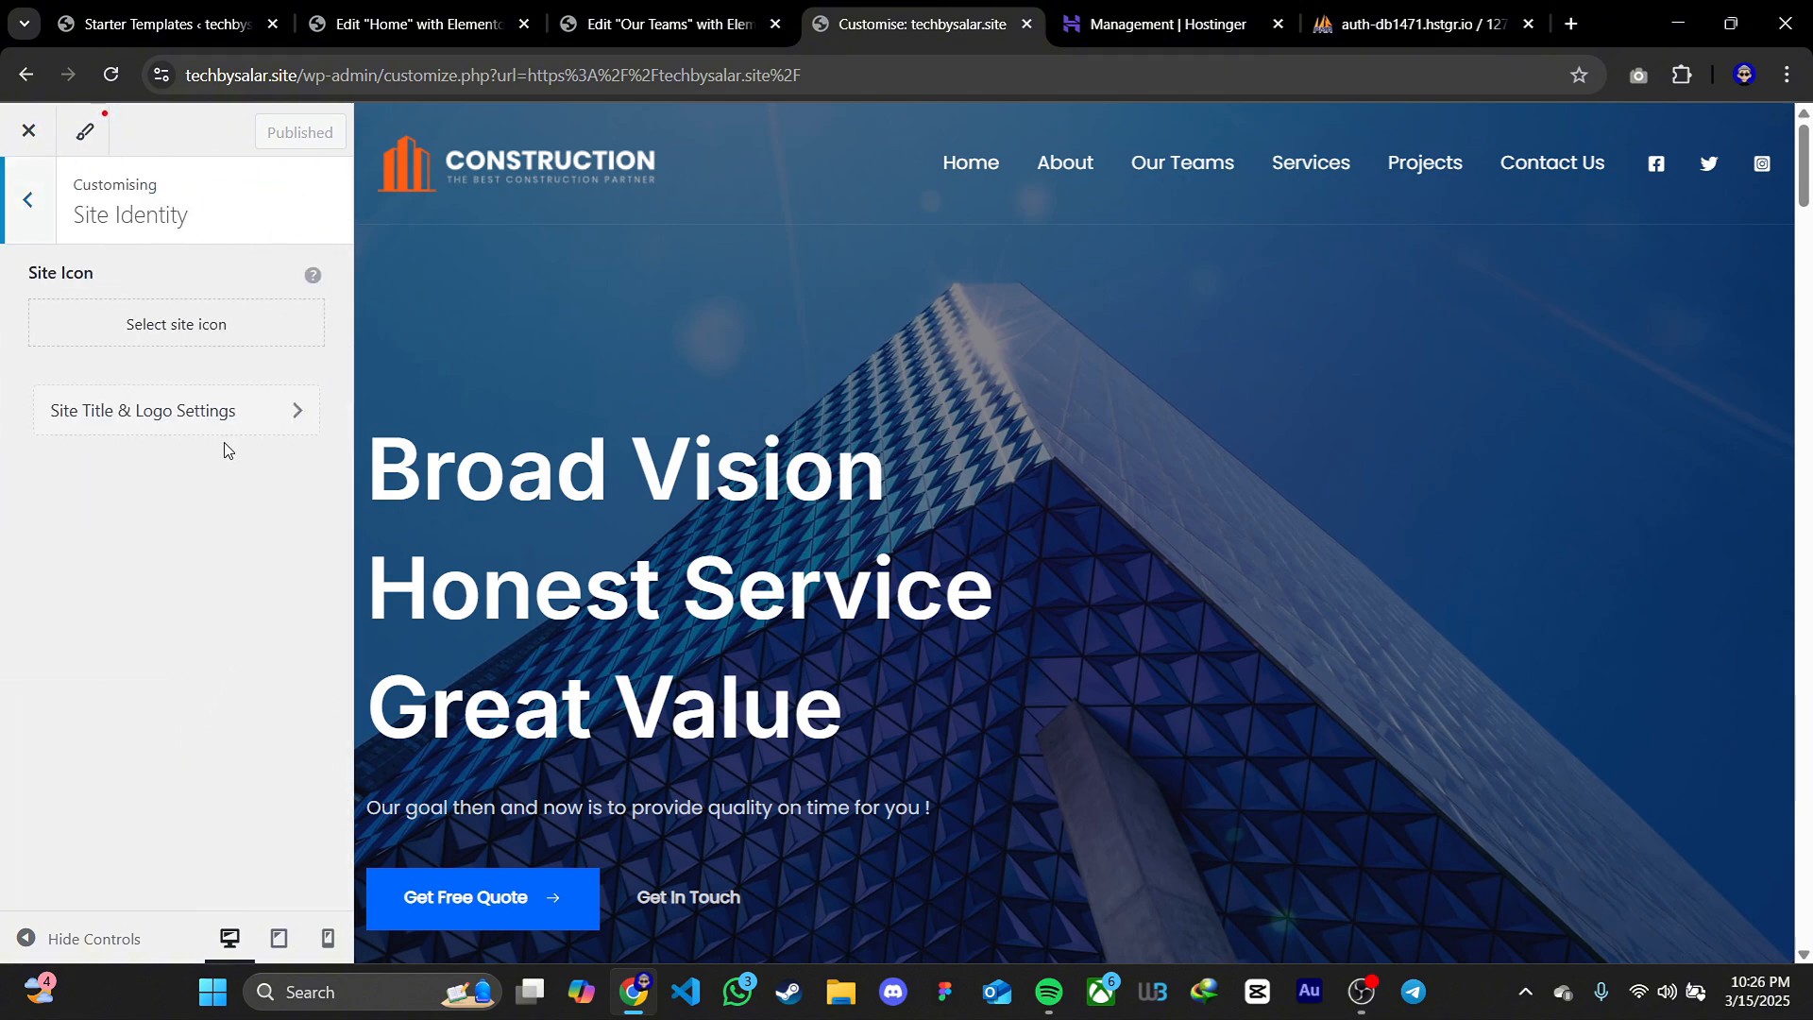
click(214, 410)
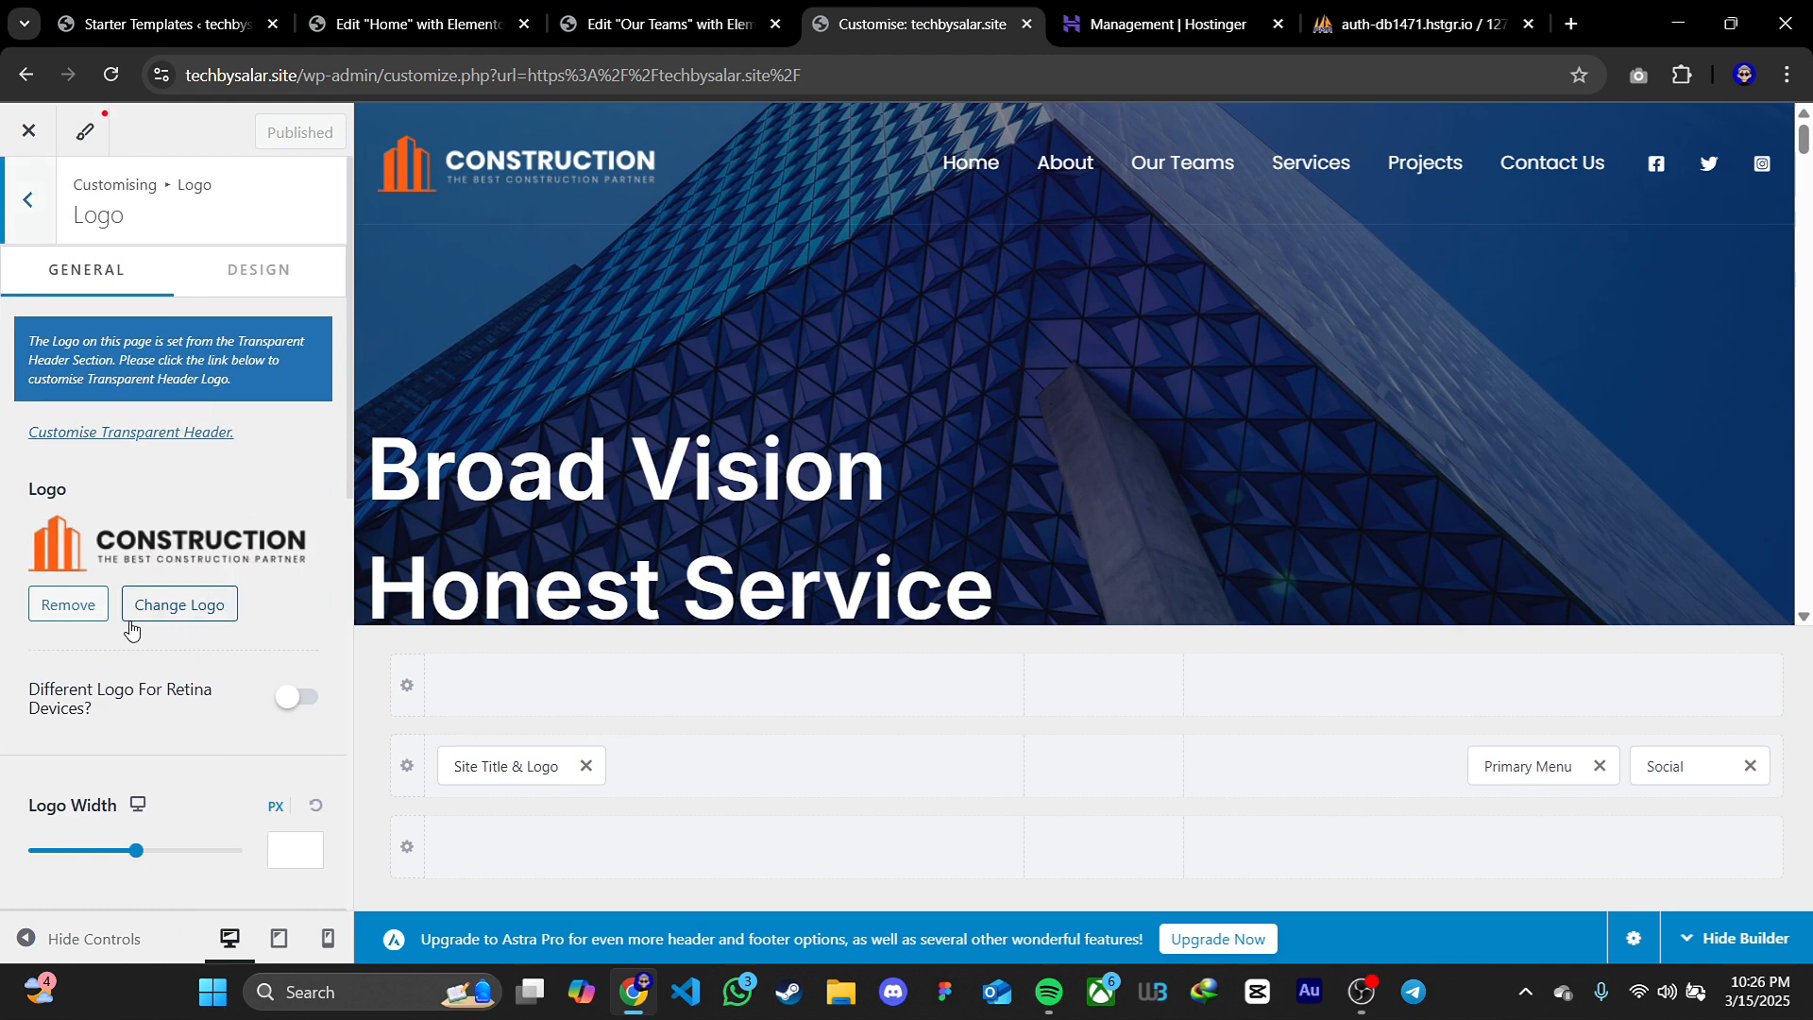
scroll(170, 635, down, 4)
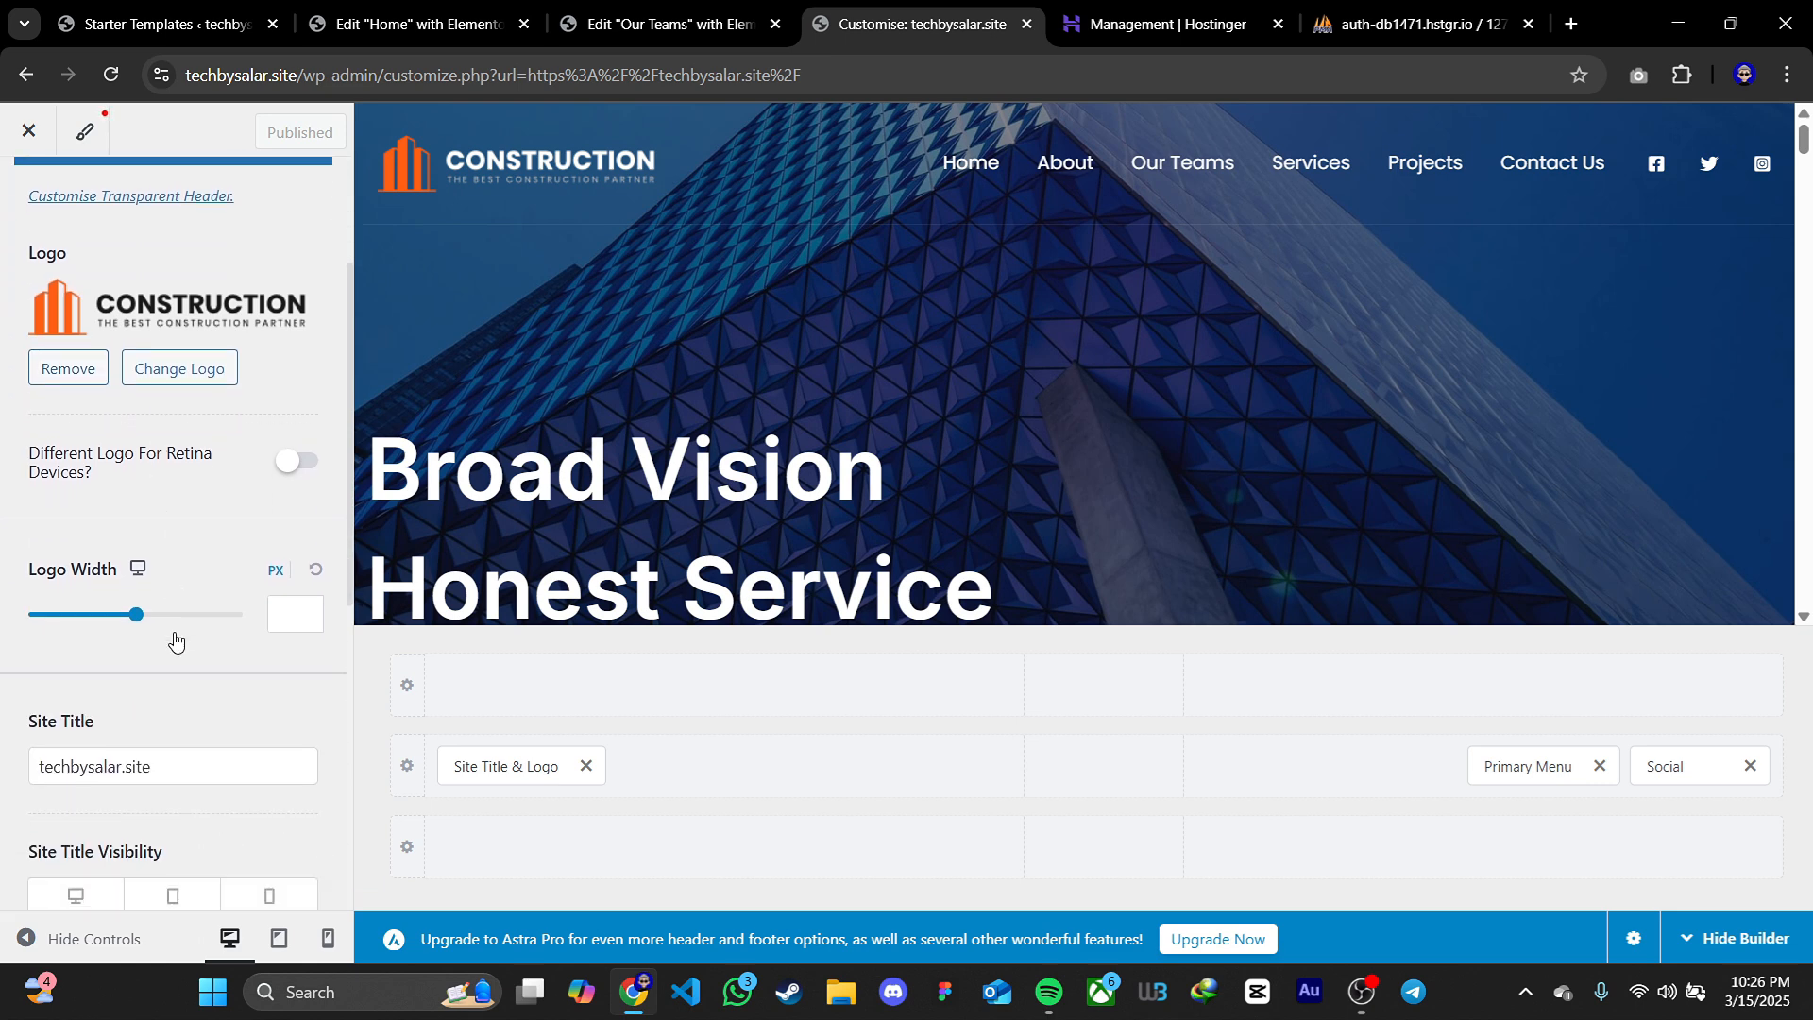
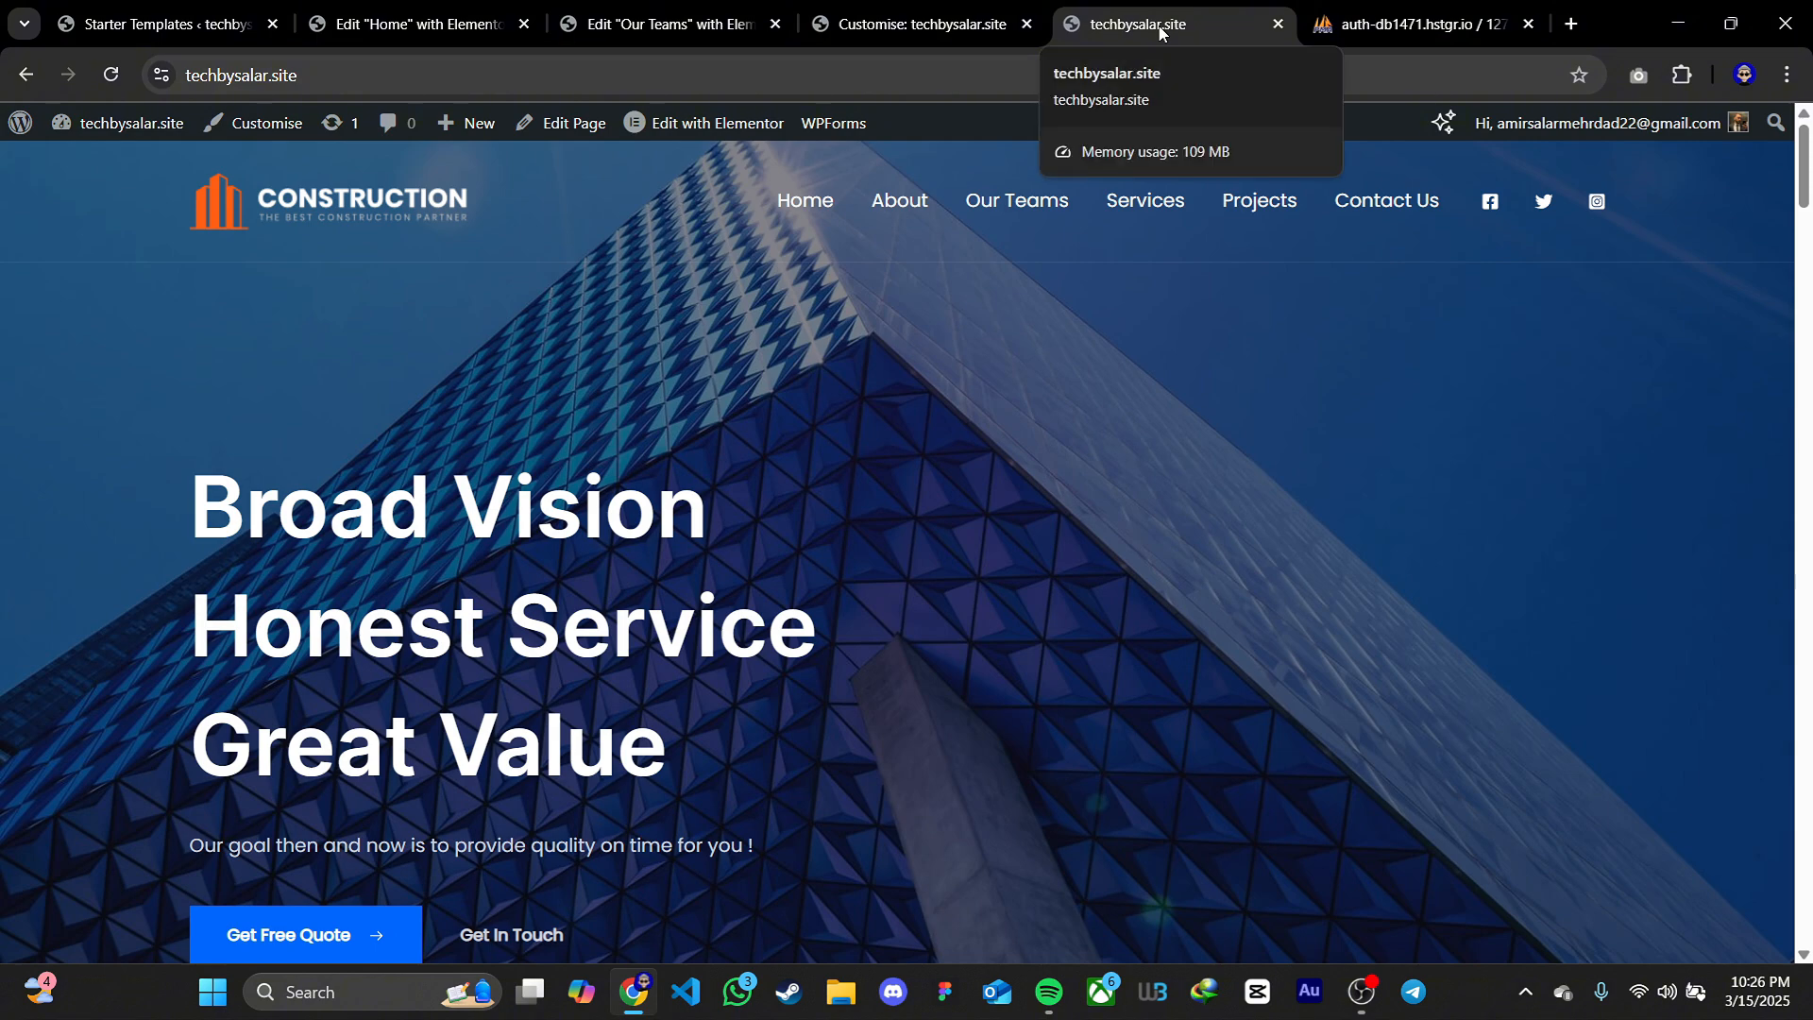
Set the site title to "Tech by salar", publish the change and check it on the live site
click(916, 26)
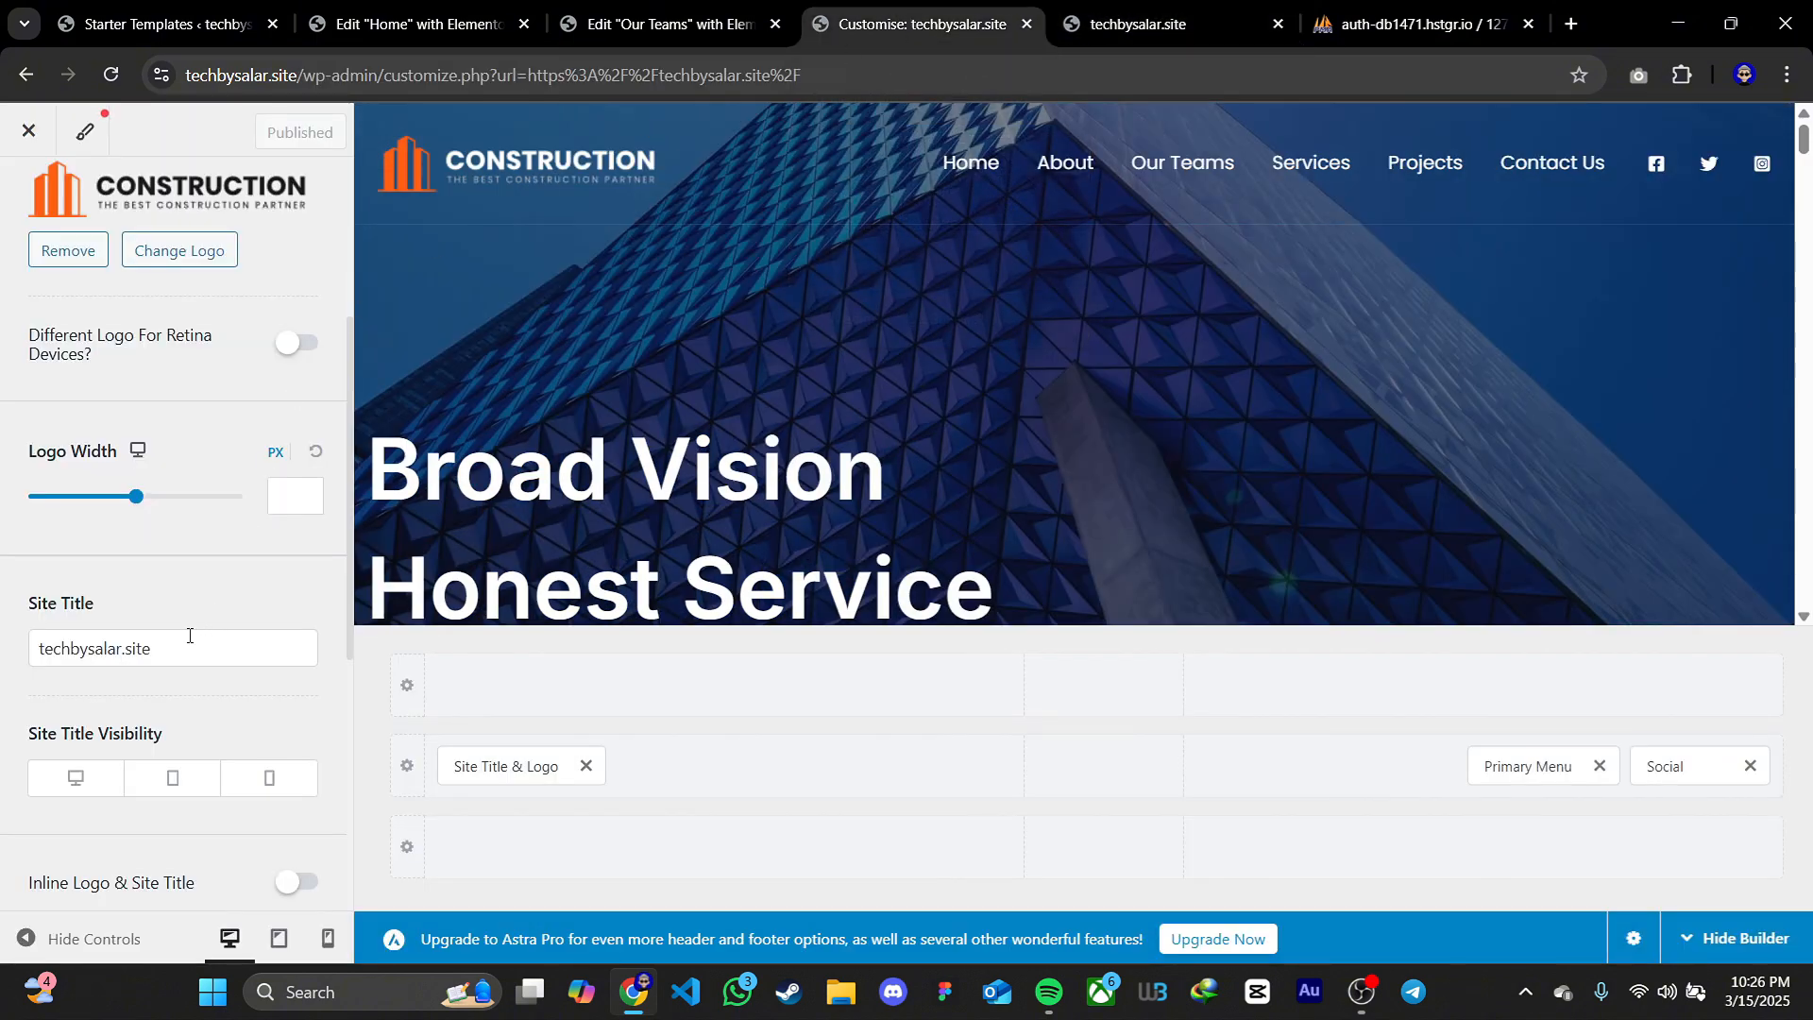
drag(179, 648, 4, 650)
text(T)
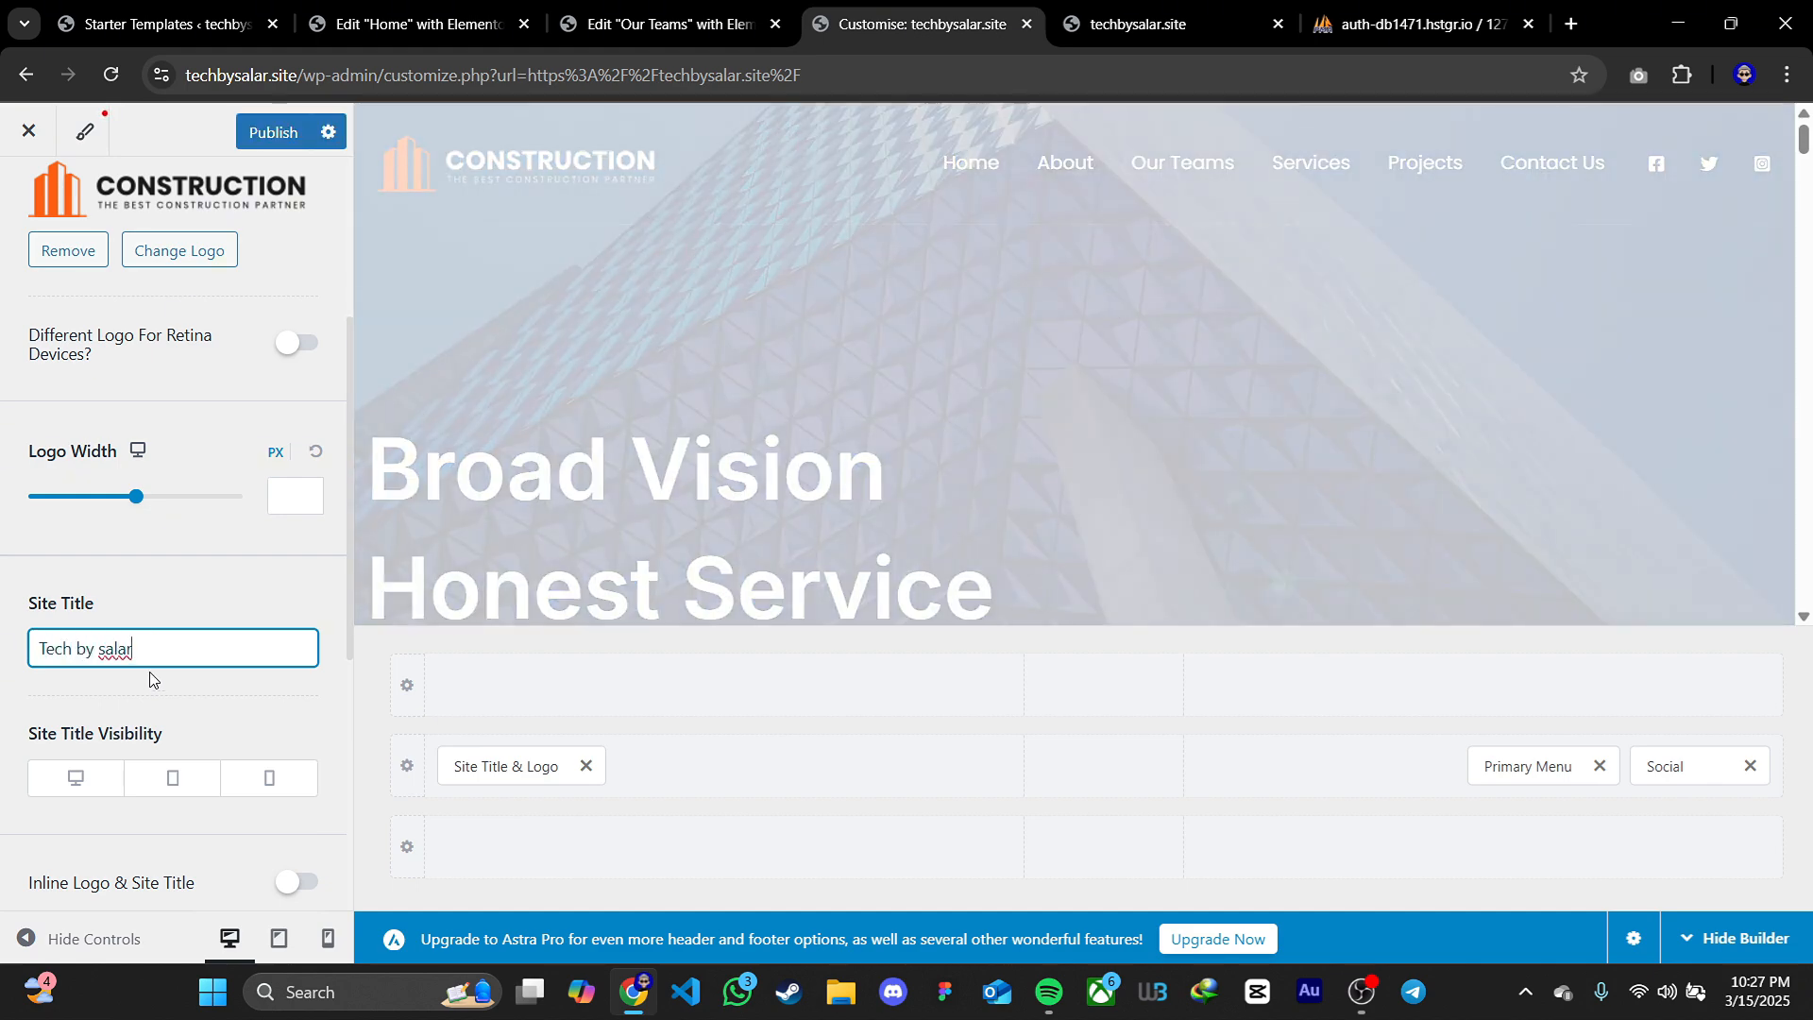
click(273, 132)
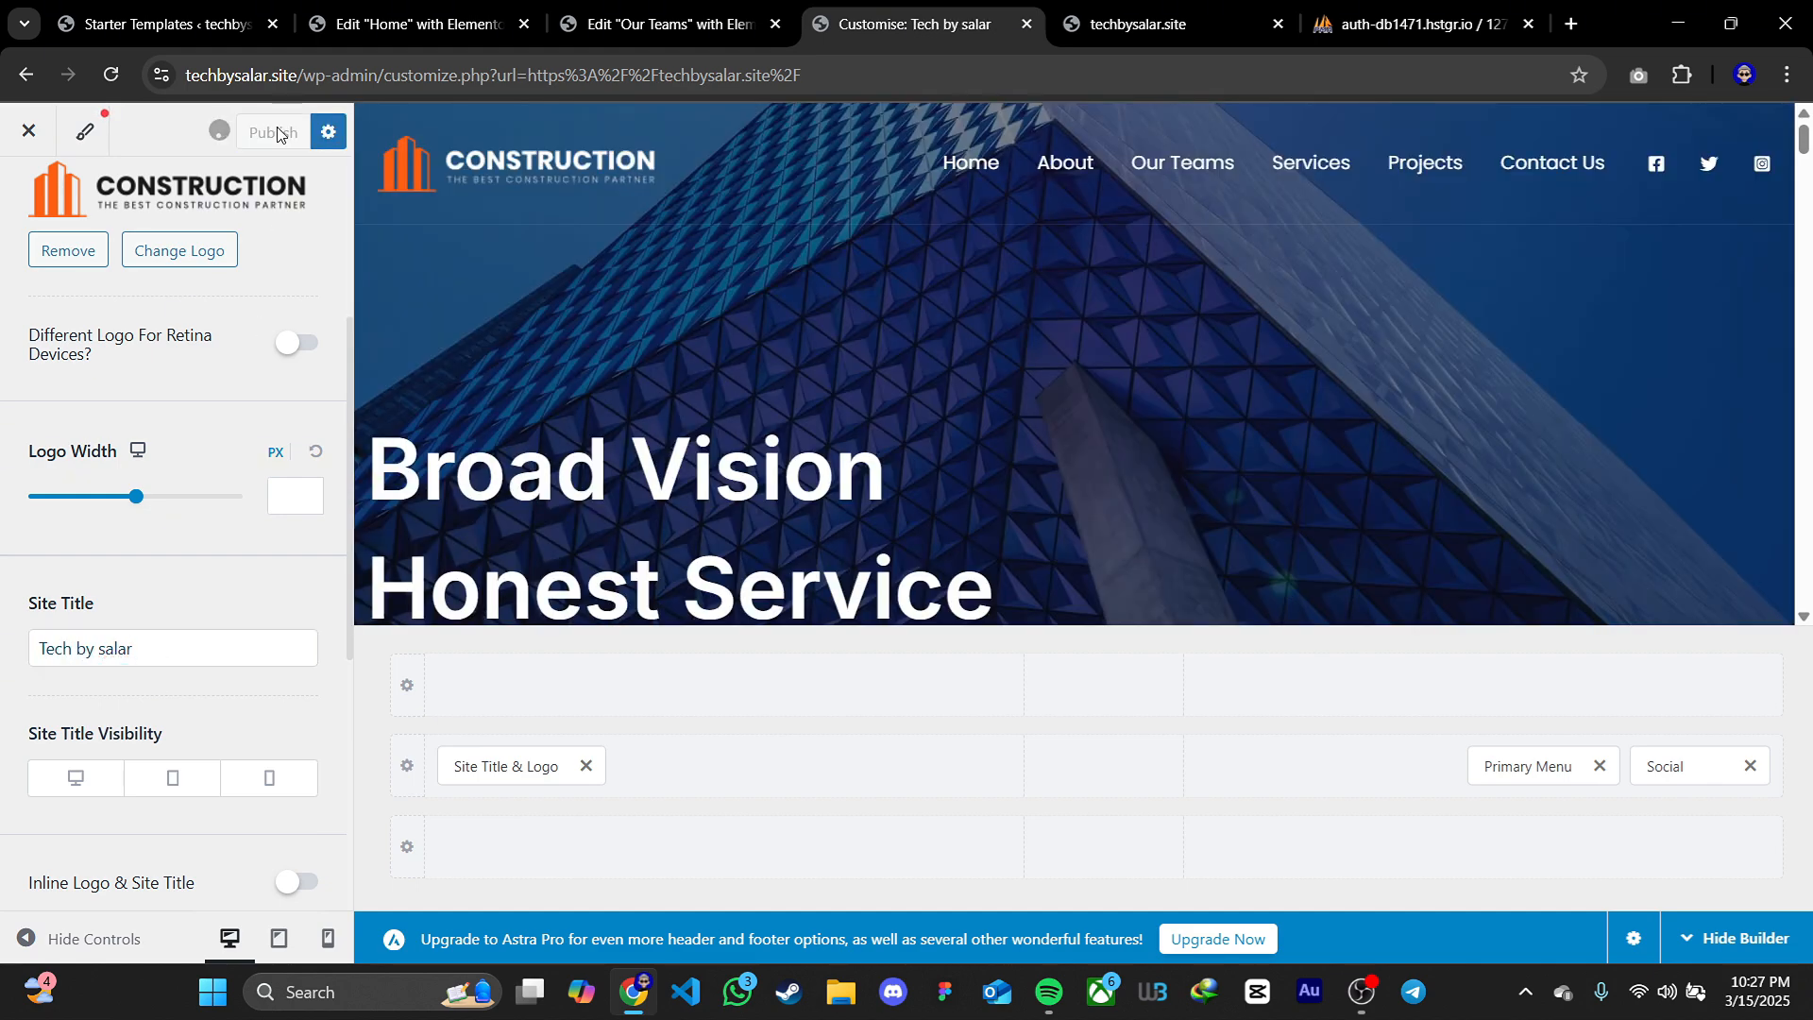
click(1168, 24)
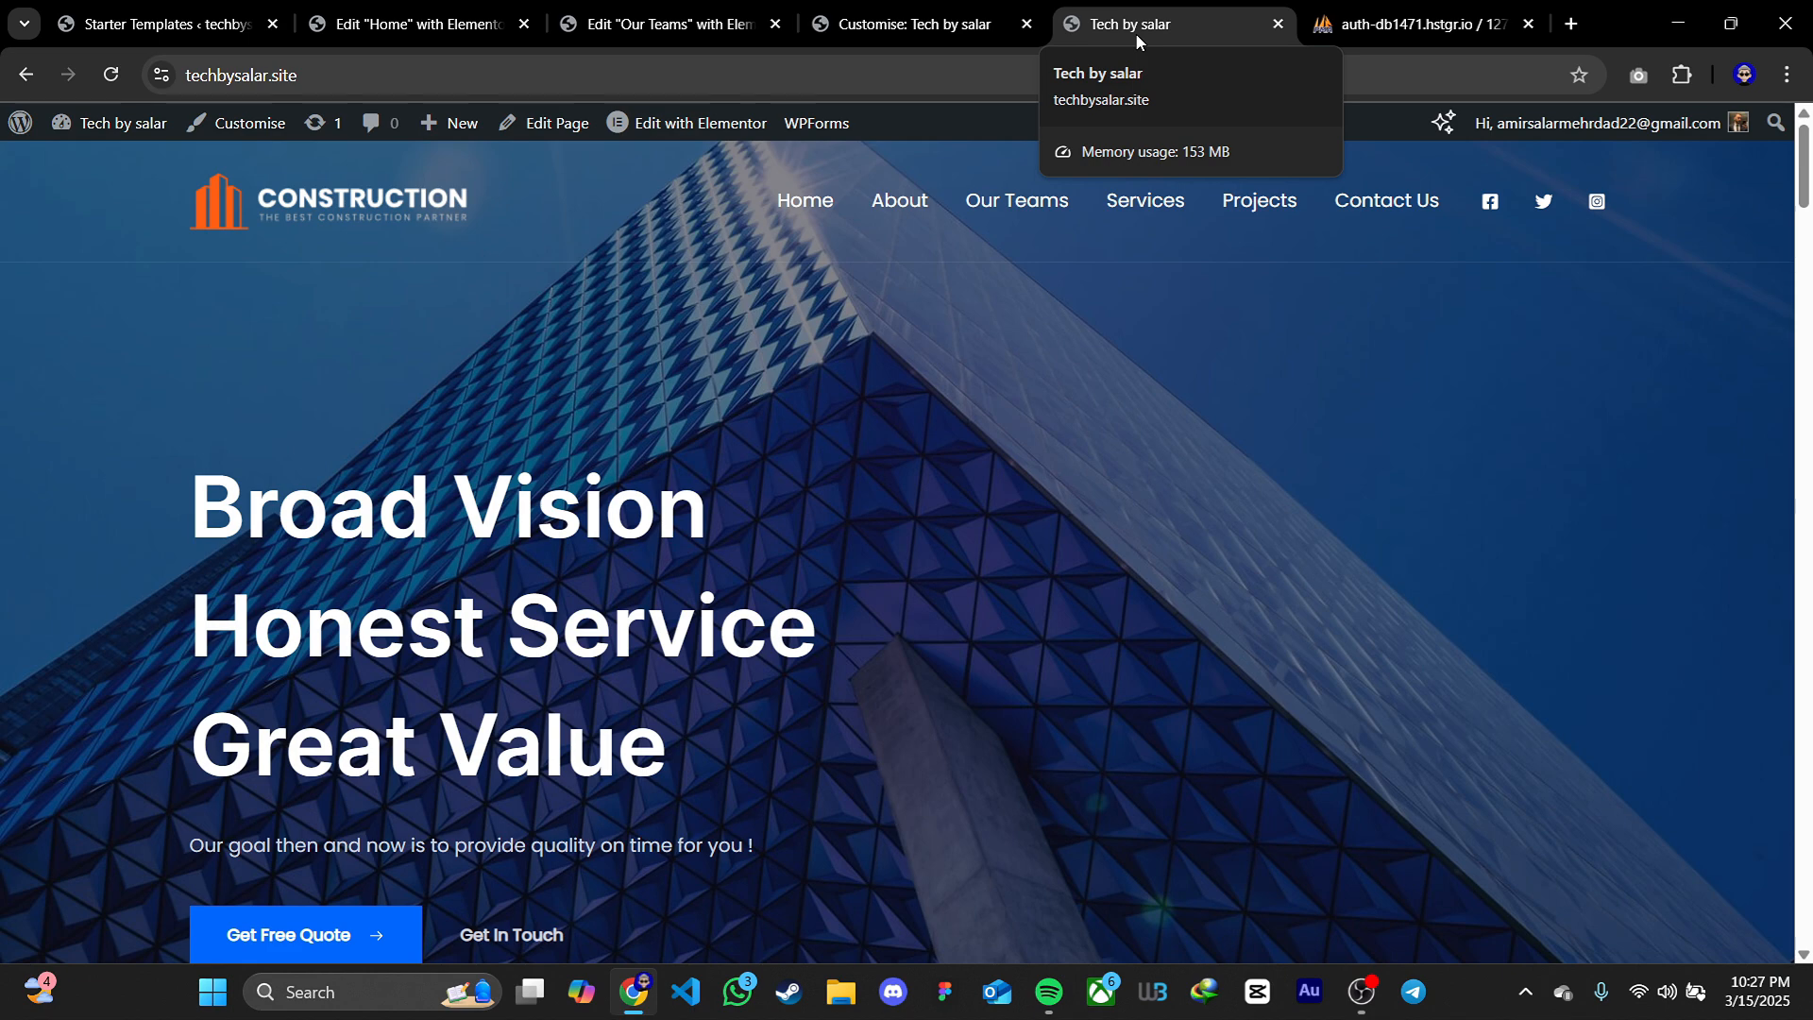
Review the tagline, visibility and logo upload options in the customiser, leaving the logo as is, and close the customiser
click(906, 23)
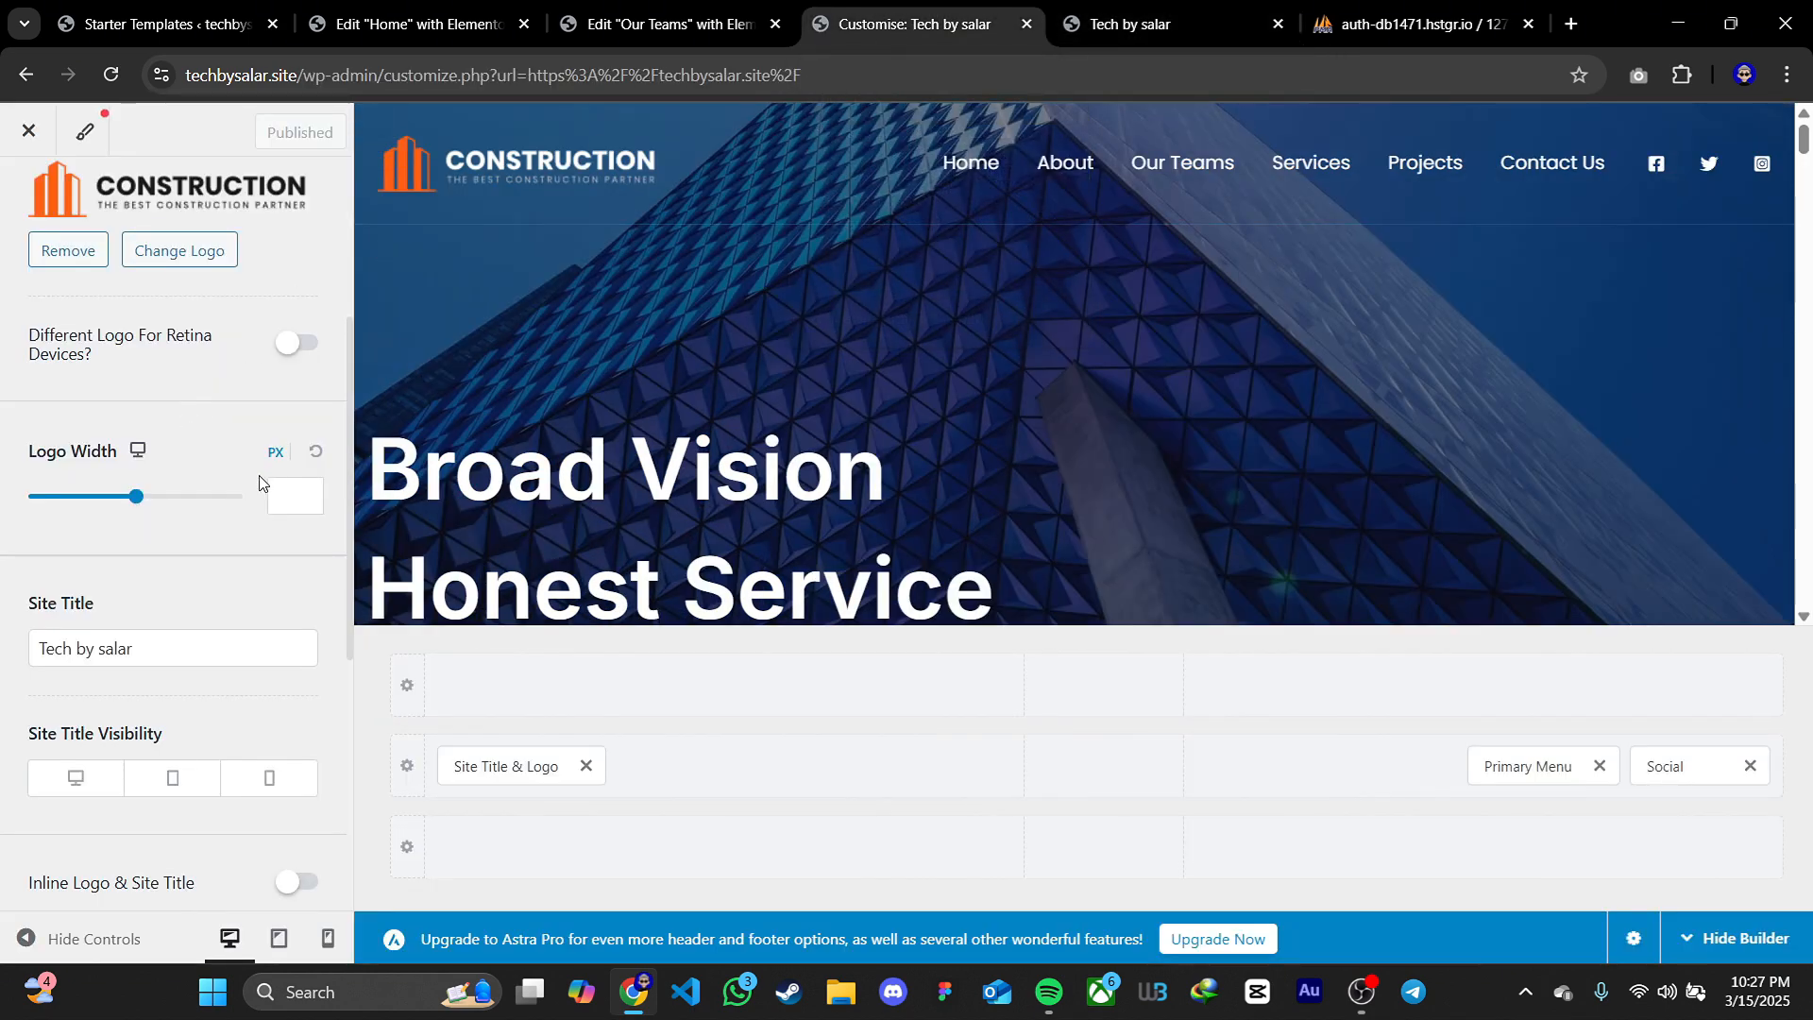
scroll(260, 482, down, 6)
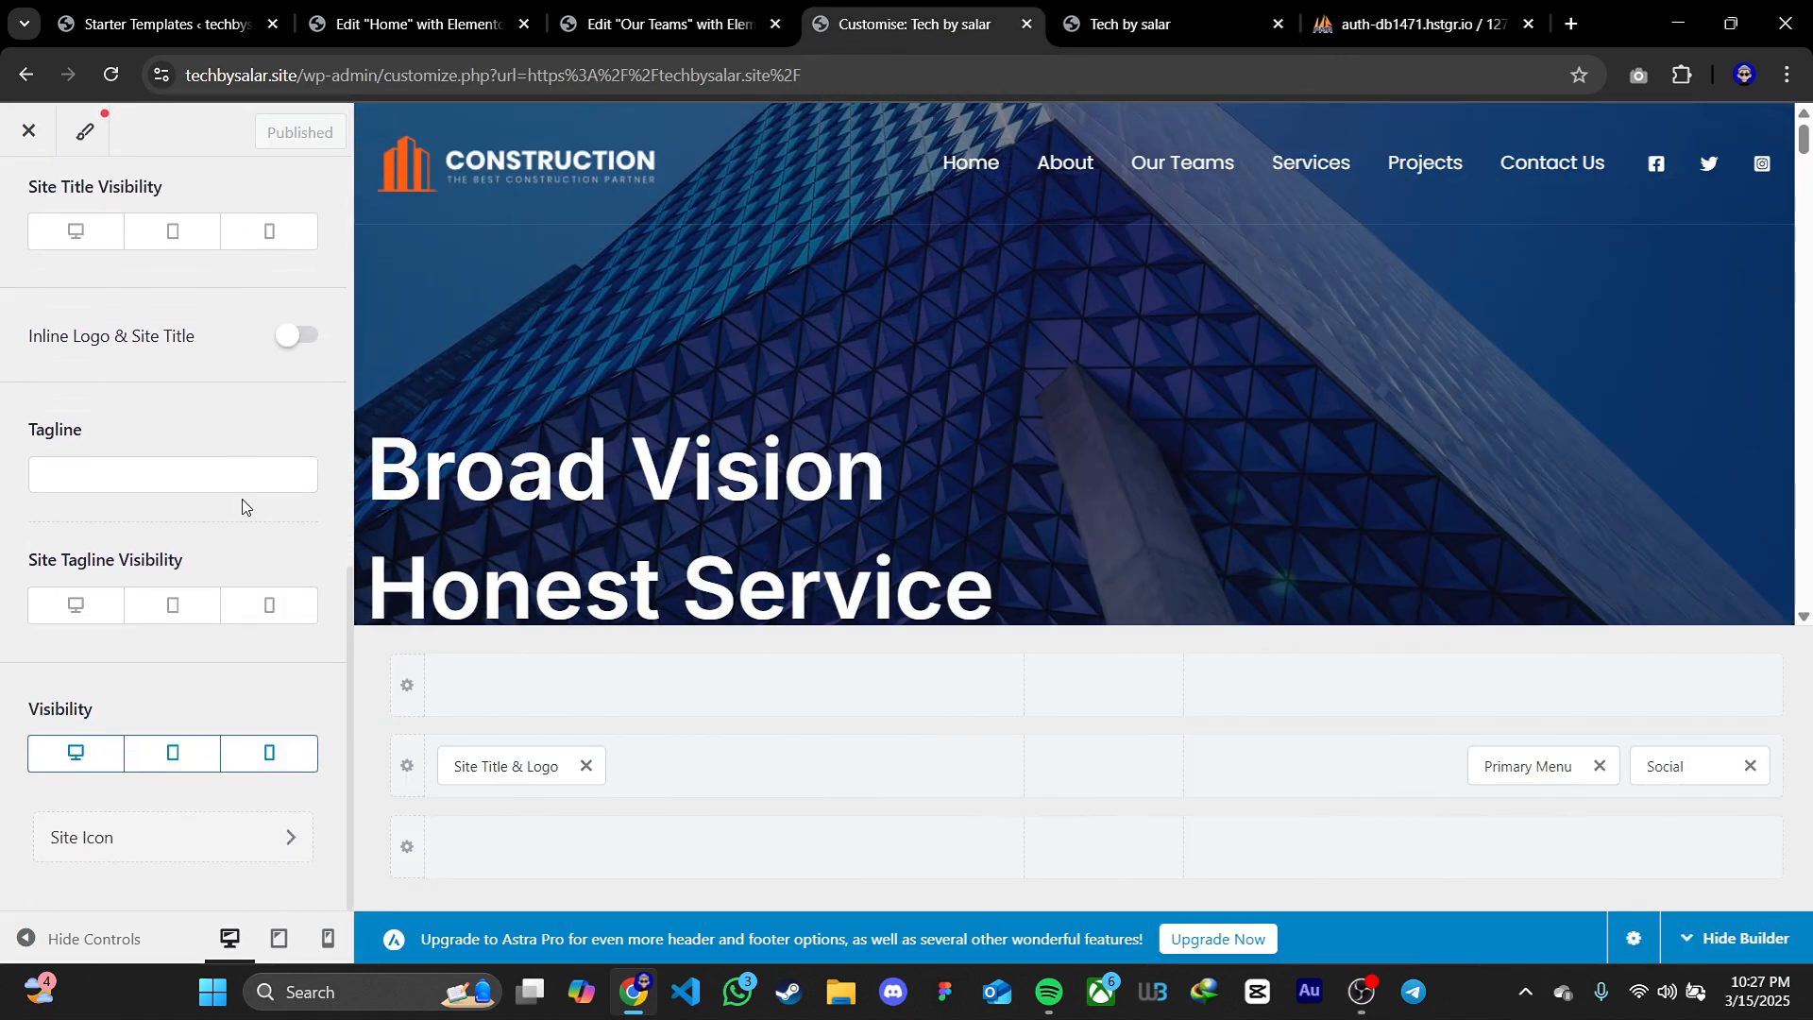
scroll(255, 625, up, 7)
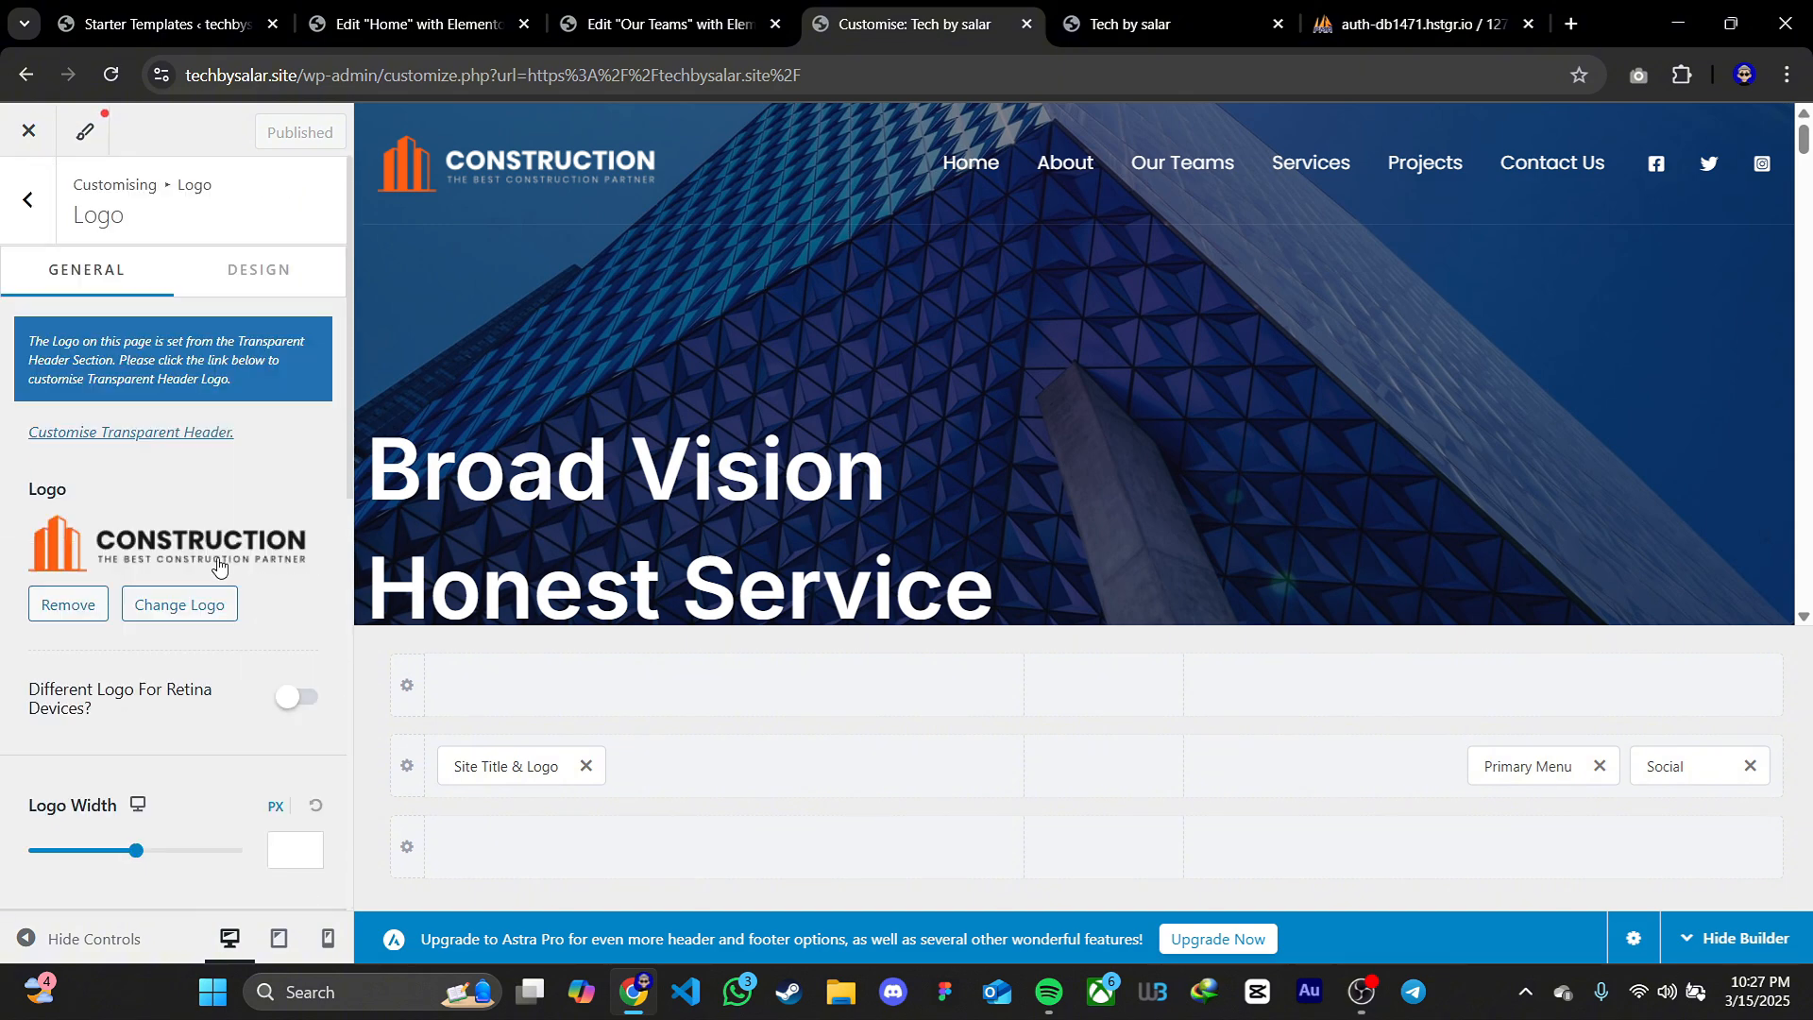
click(177, 617)
click(113, 219)
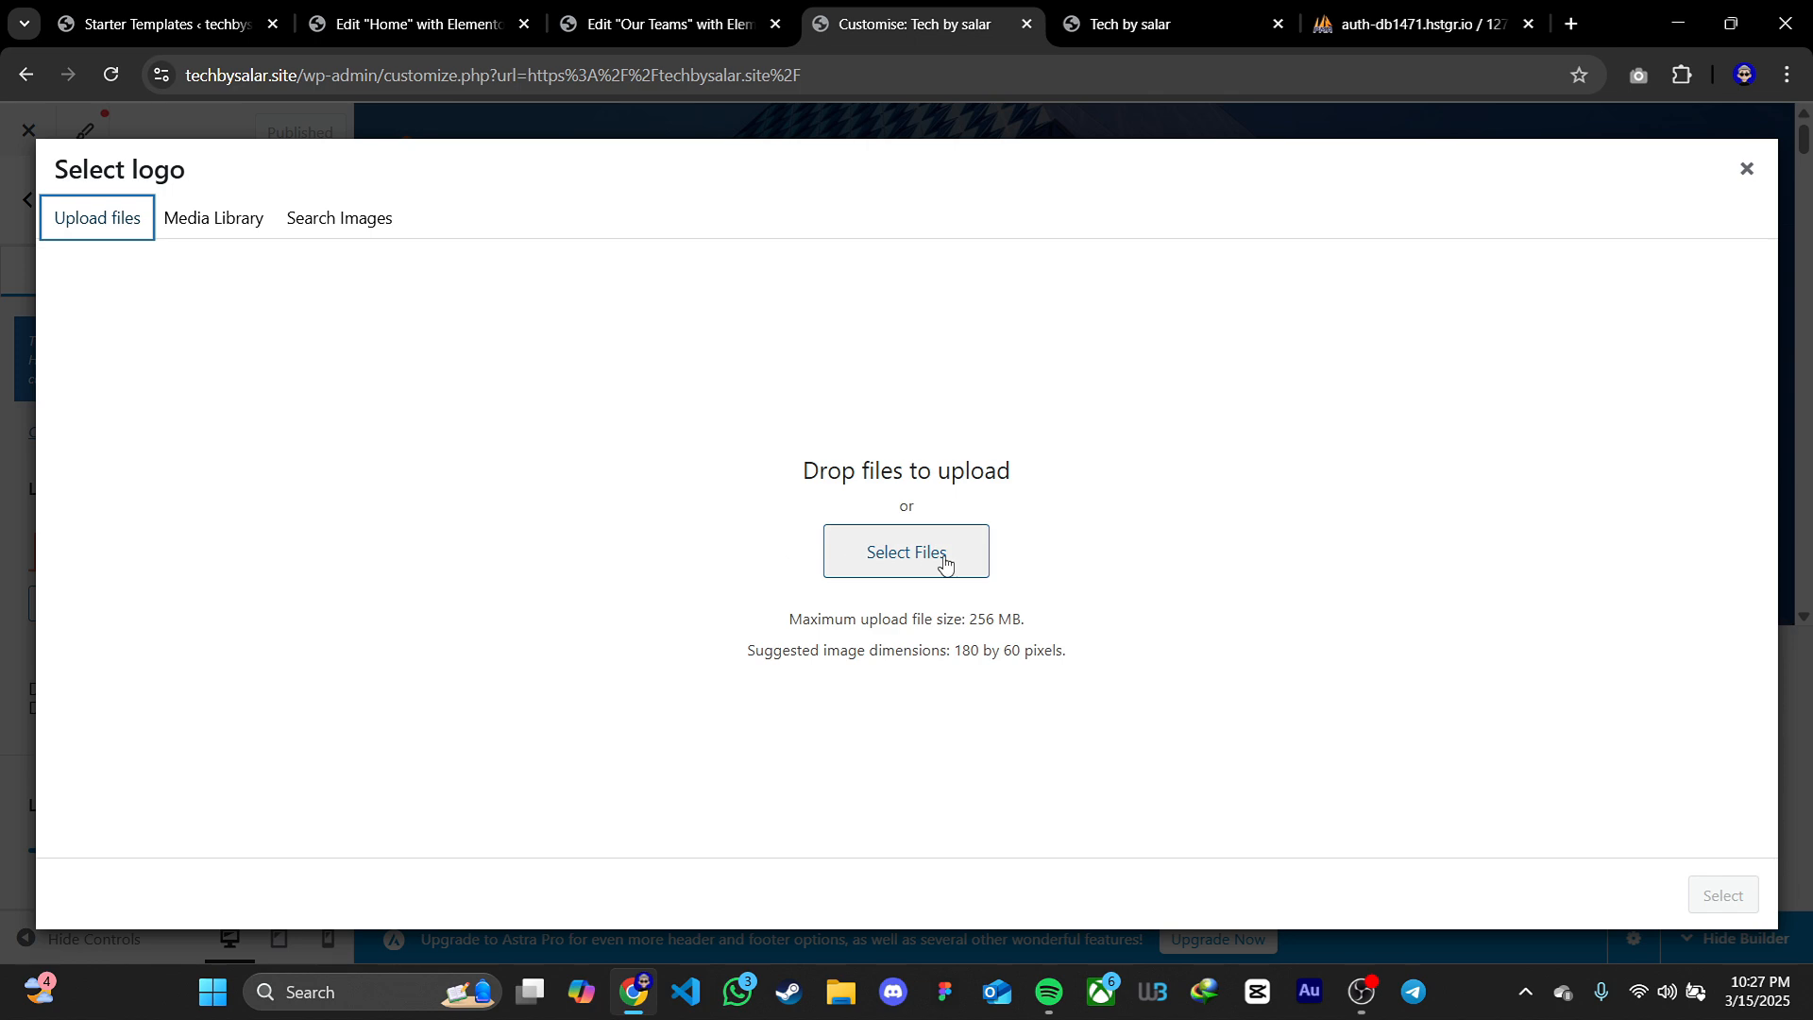
click(1746, 169)
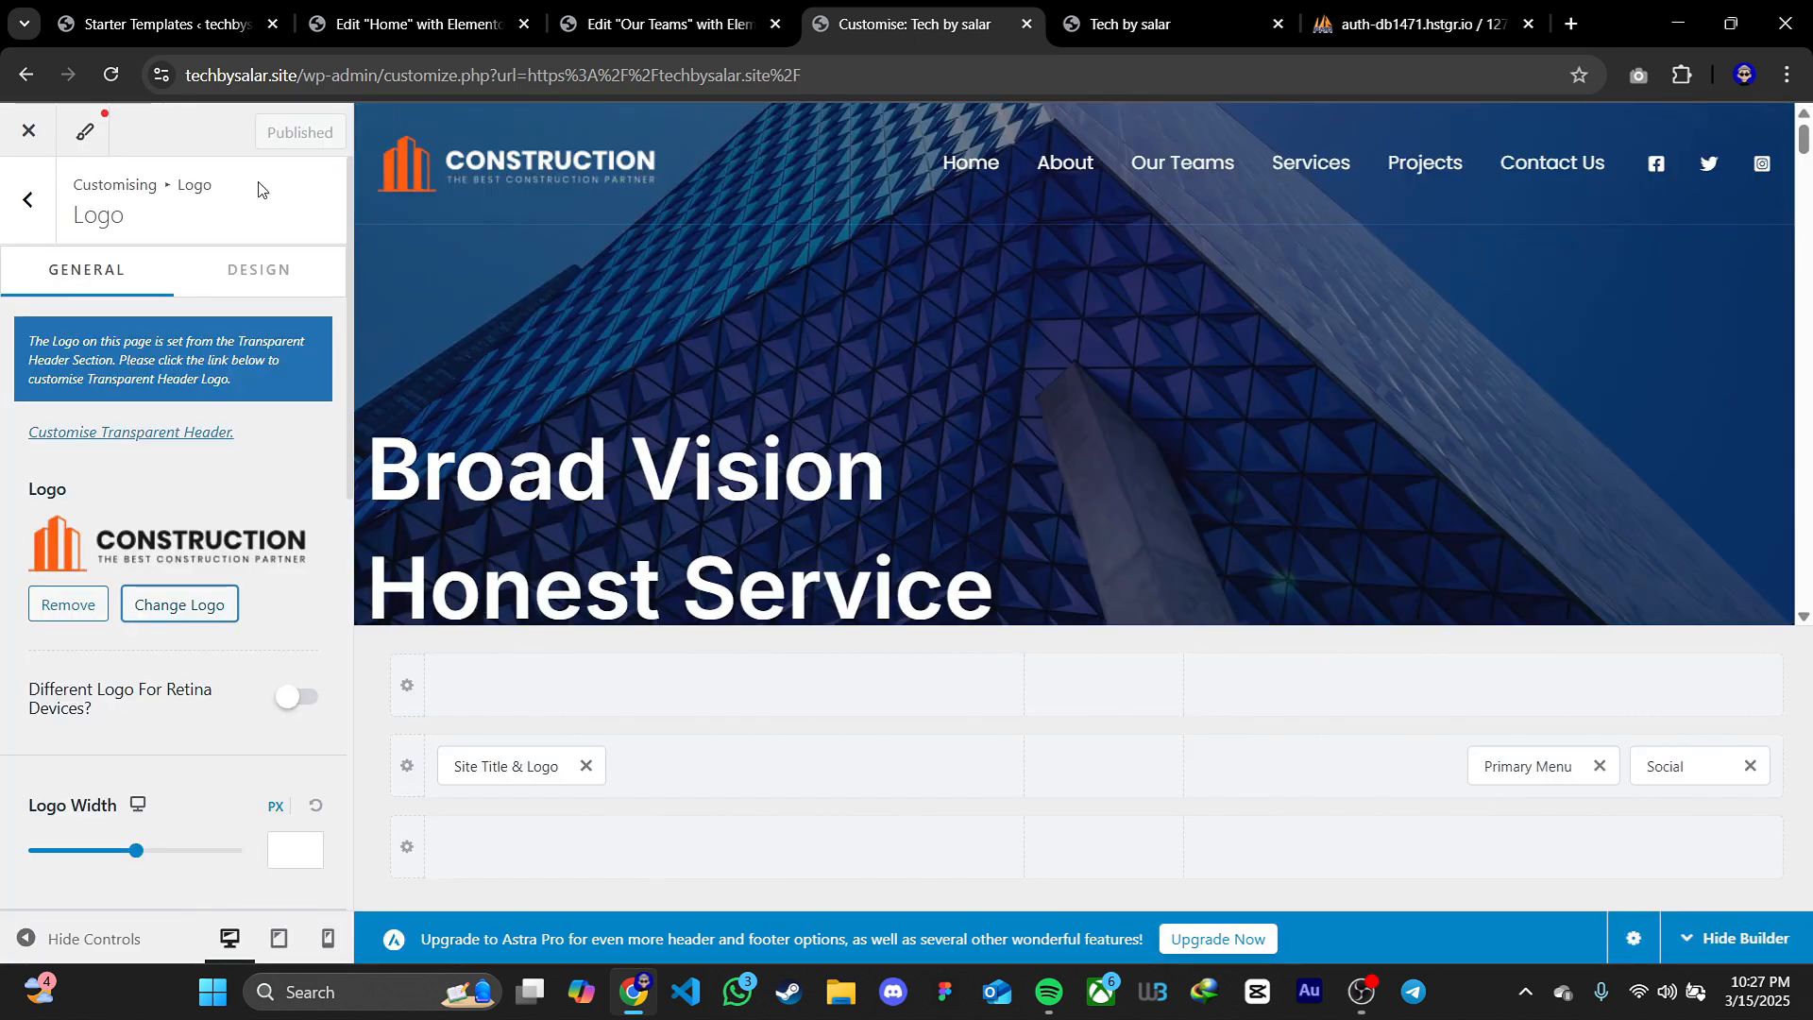
click(28, 131)
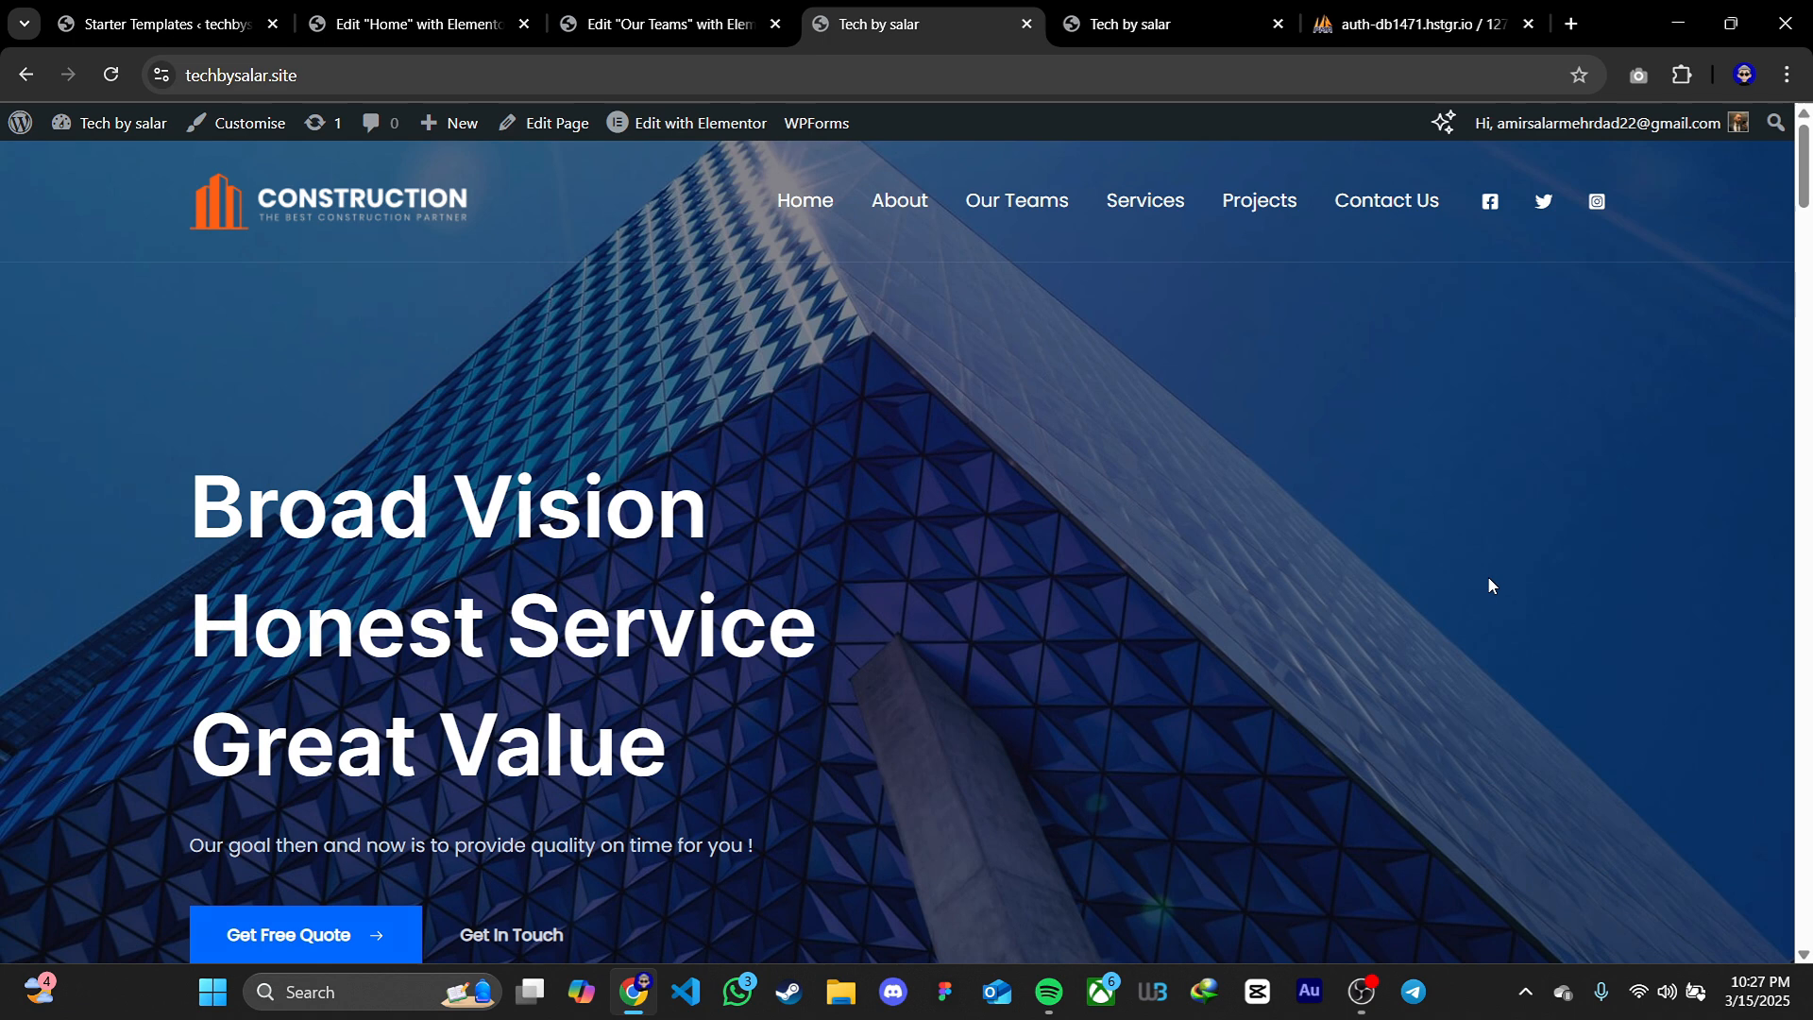
Examine the live home page's mobile layout in the iPhone SE device preview and return to the desktop view
key(F12)
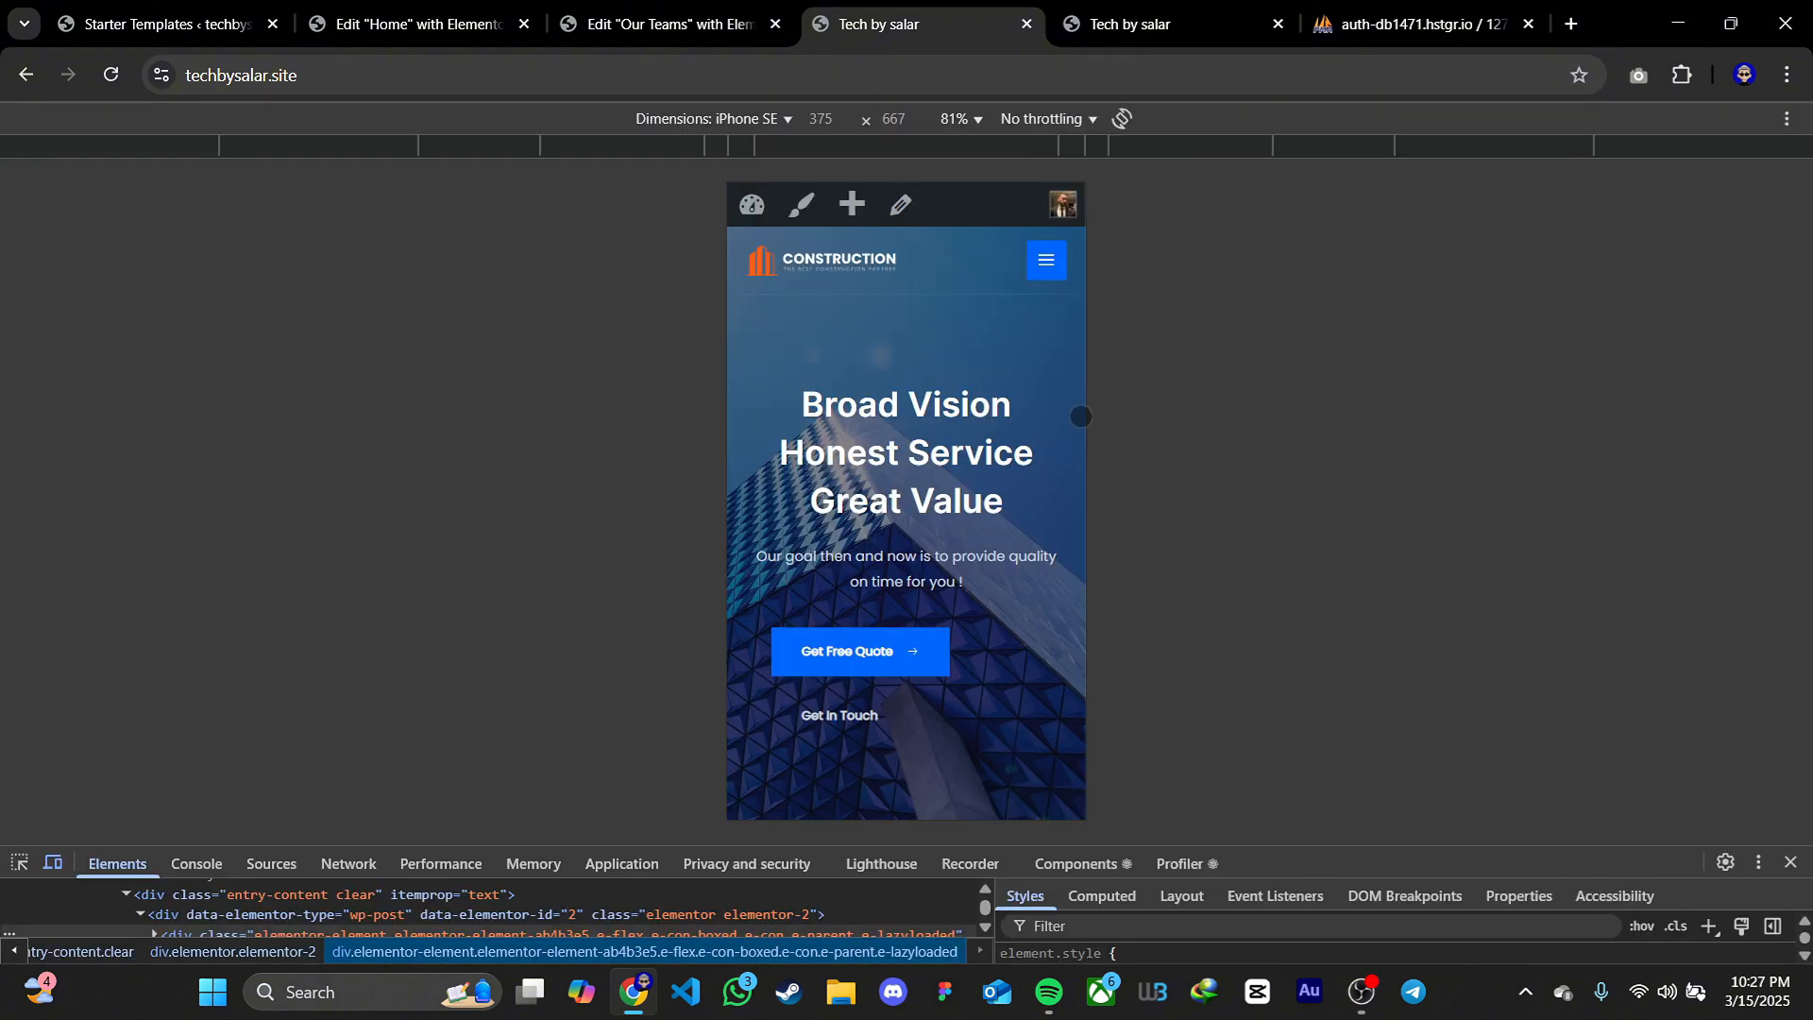
scroll(1078, 422, down, 5)
scroll(1077, 422, down, 10)
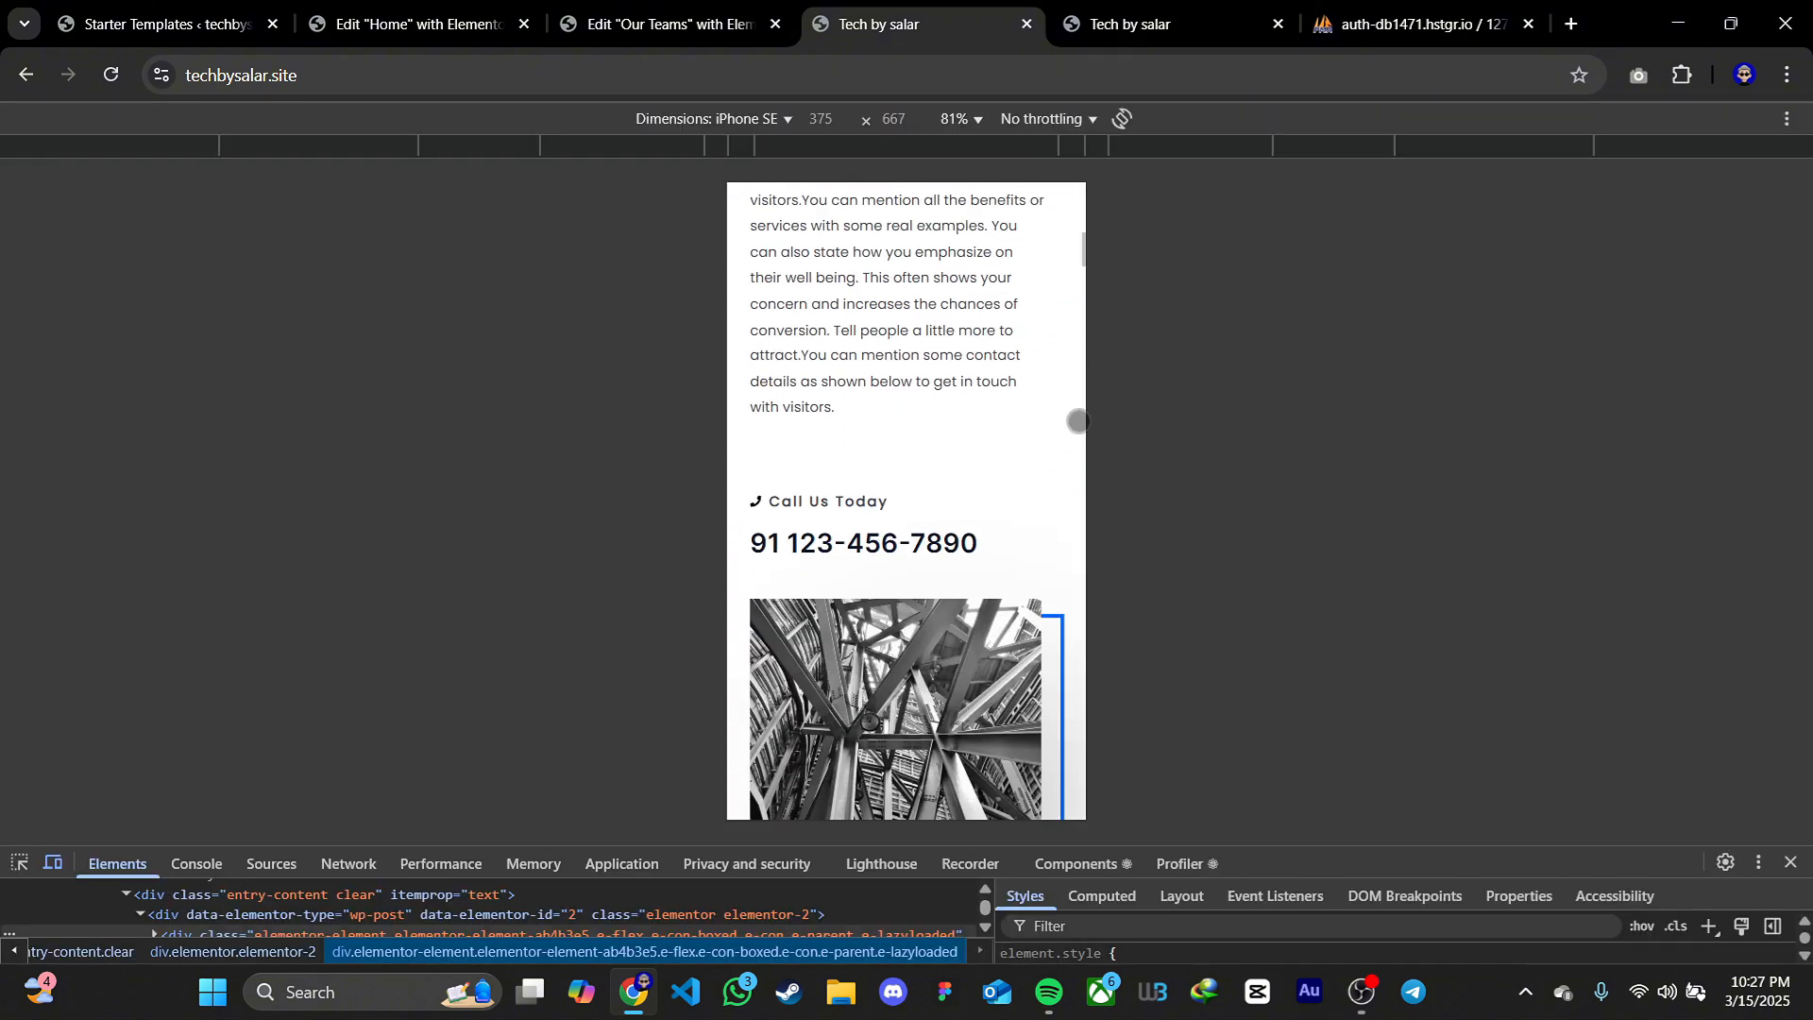
scroll(1077, 422, down, 10)
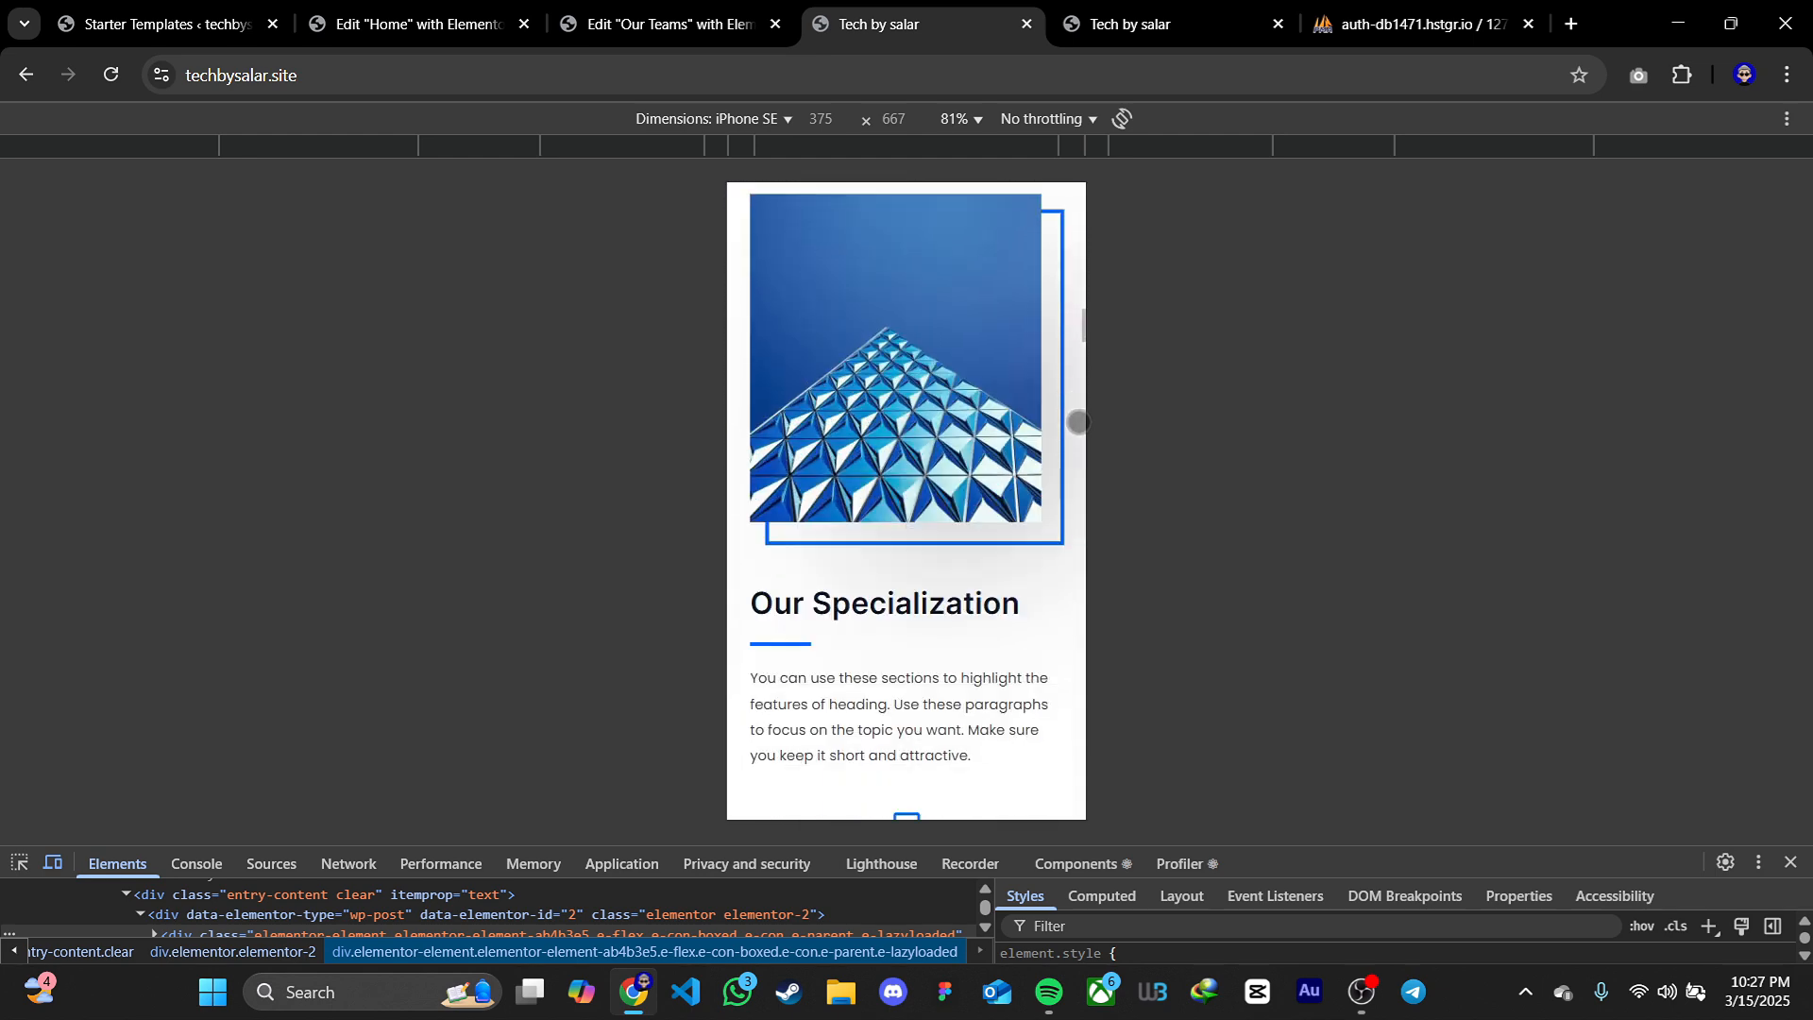
scroll(1077, 422, down, 10)
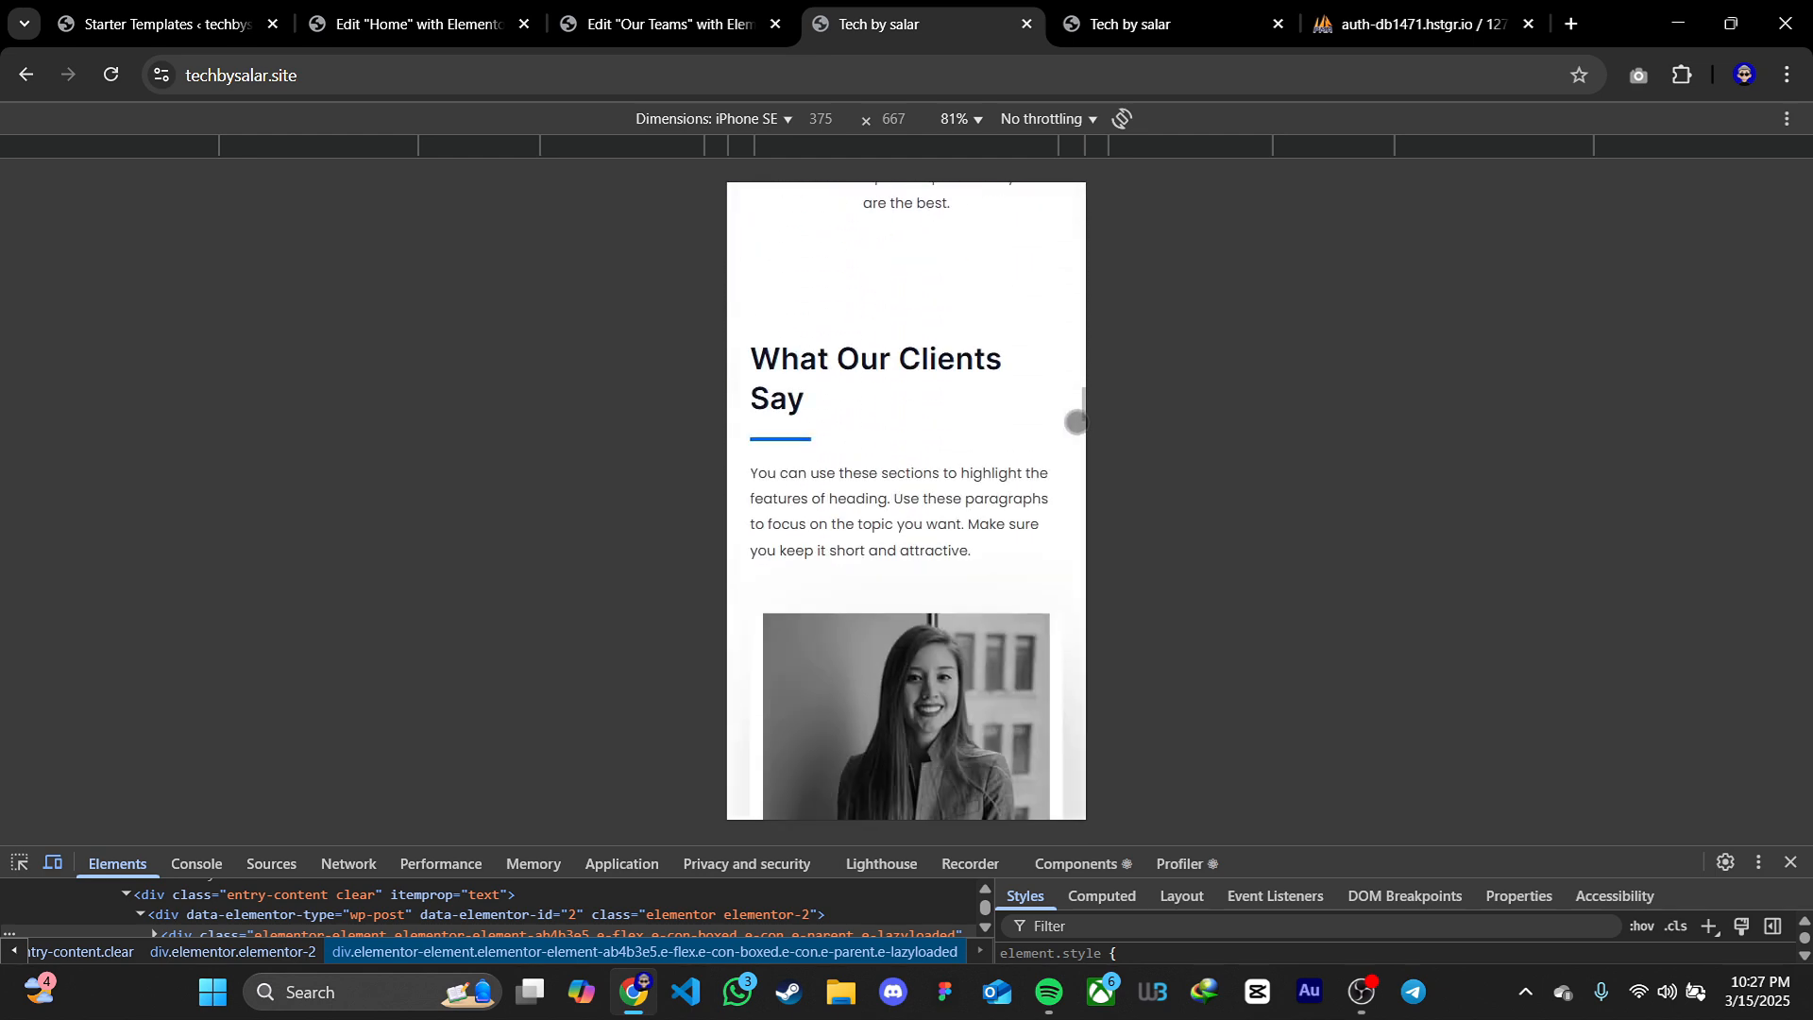
scroll(1077, 422, down, 10)
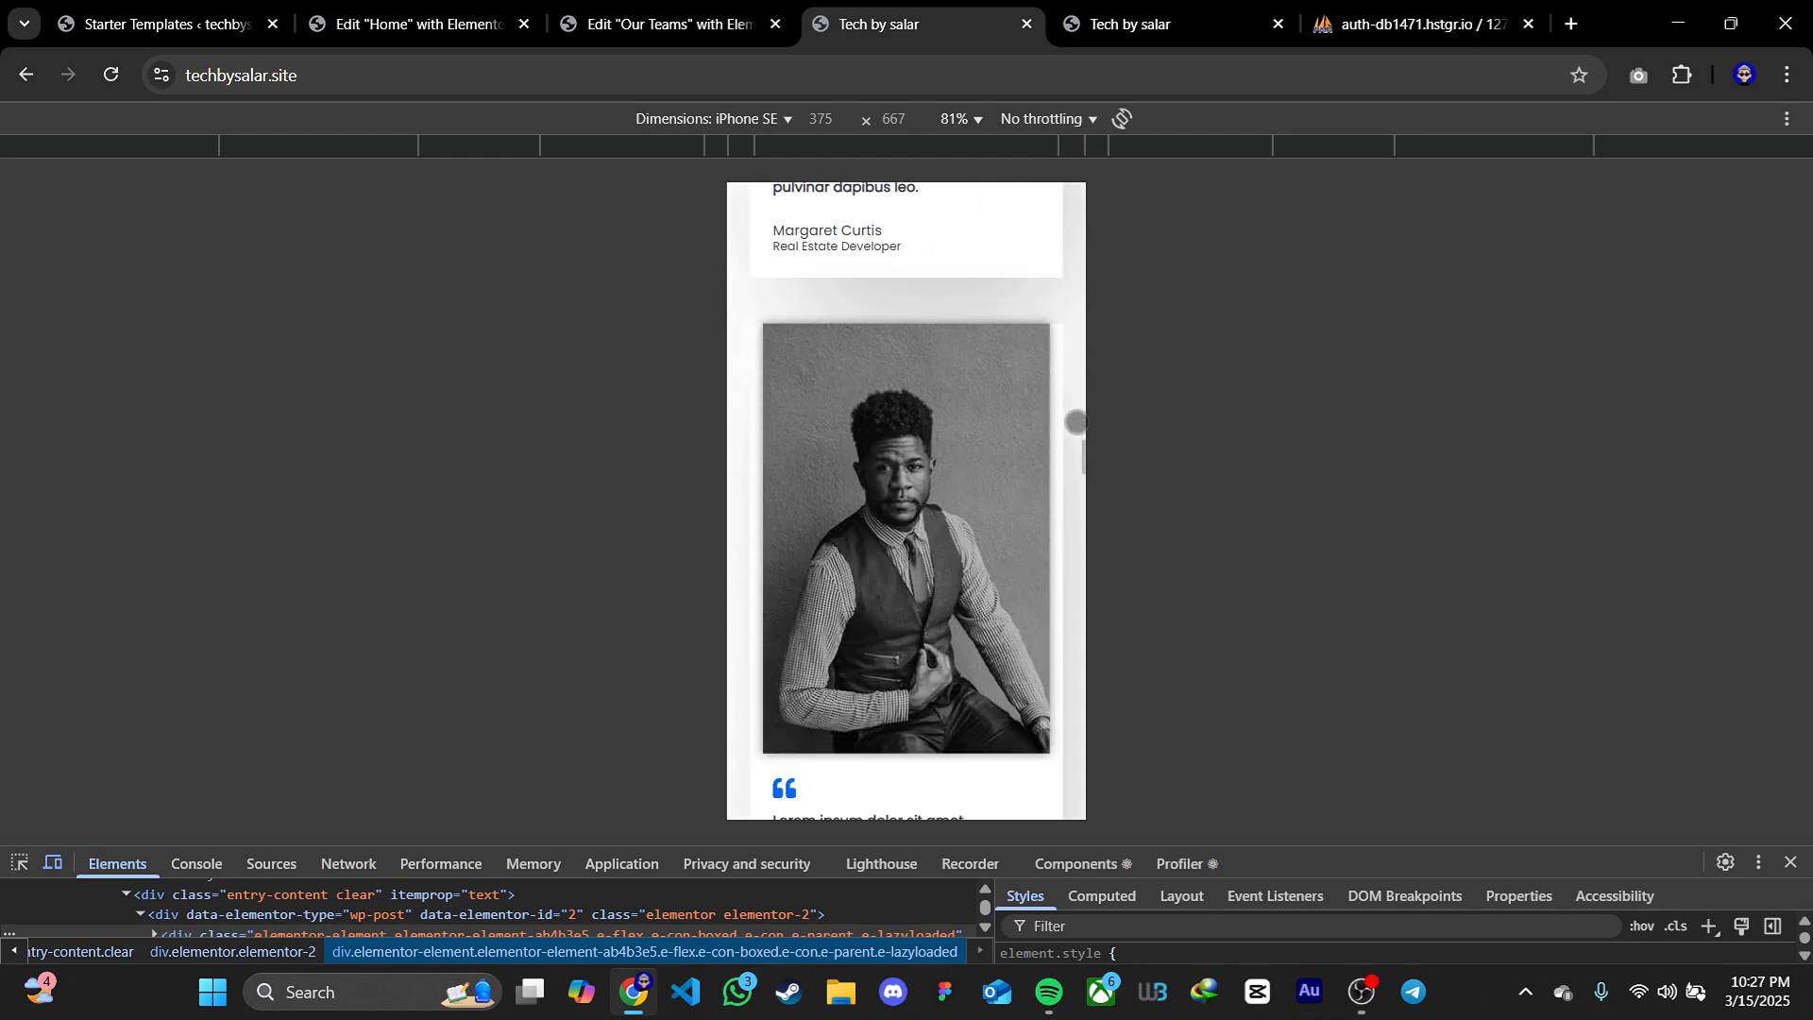
scroll(1075, 427, down, 5)
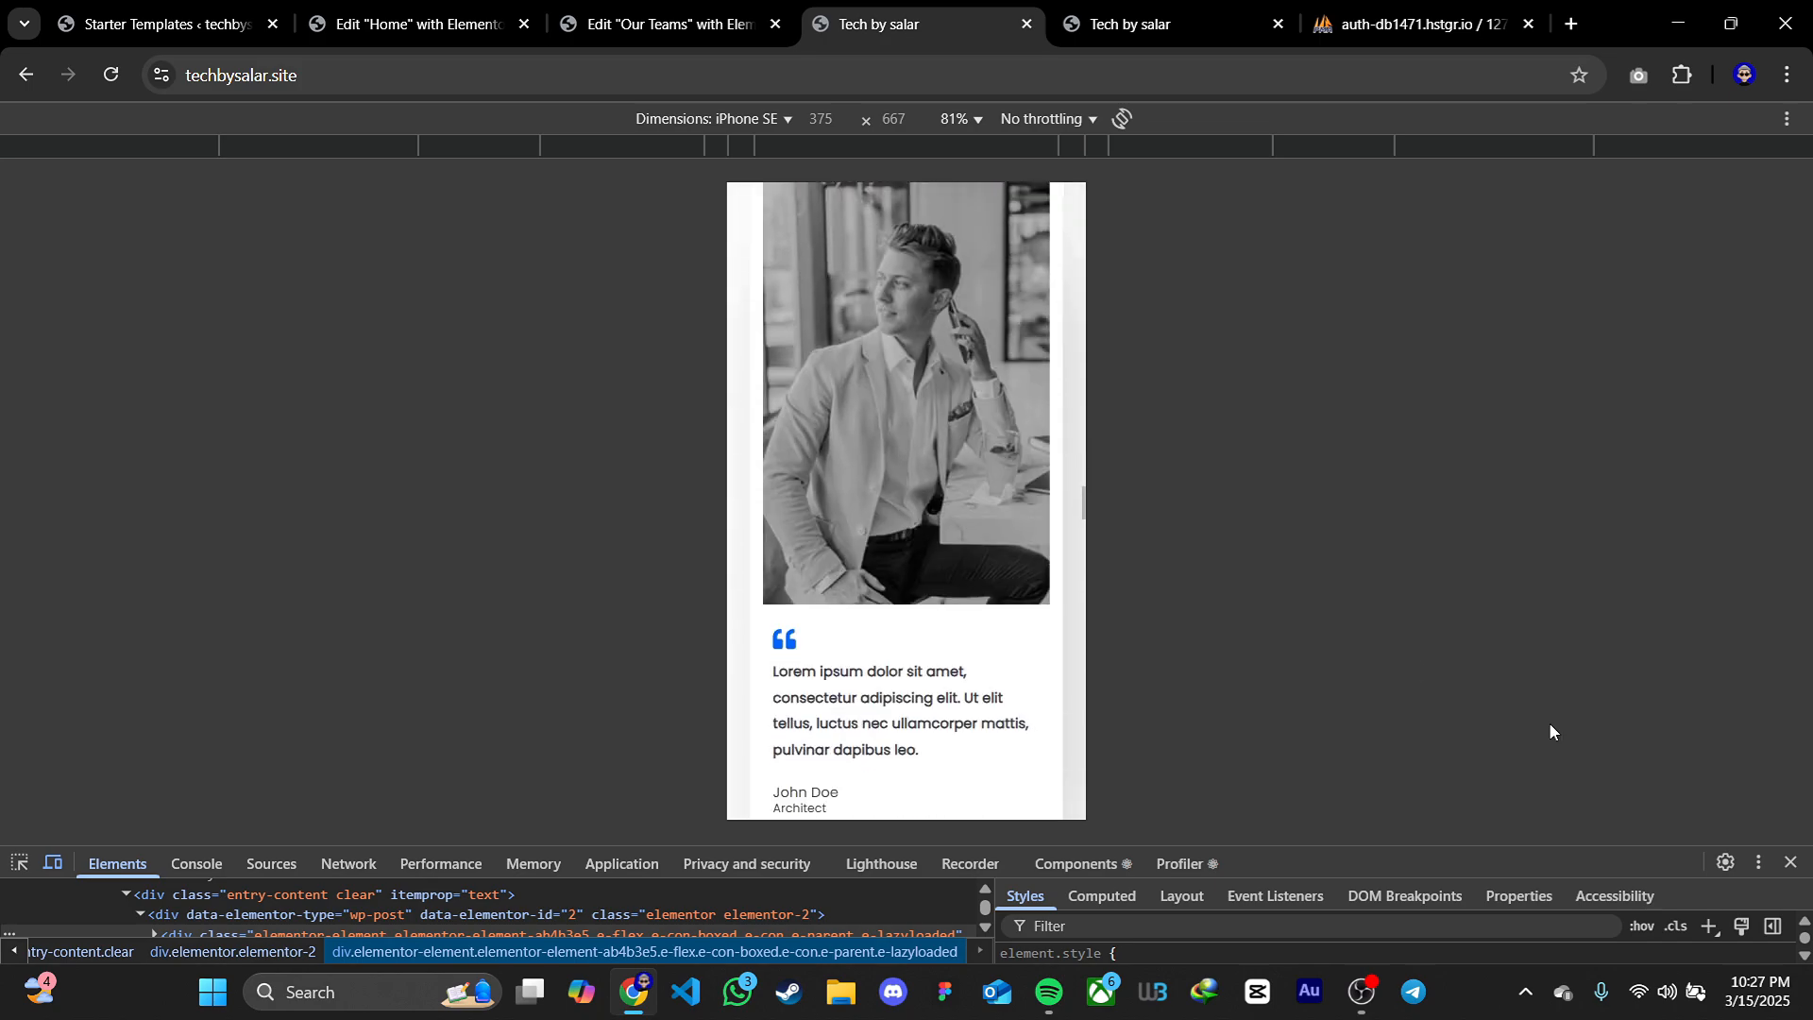
click(1791, 863)
scroll(1389, 607, up, 3)
scroll(1529, 623, up, 20)
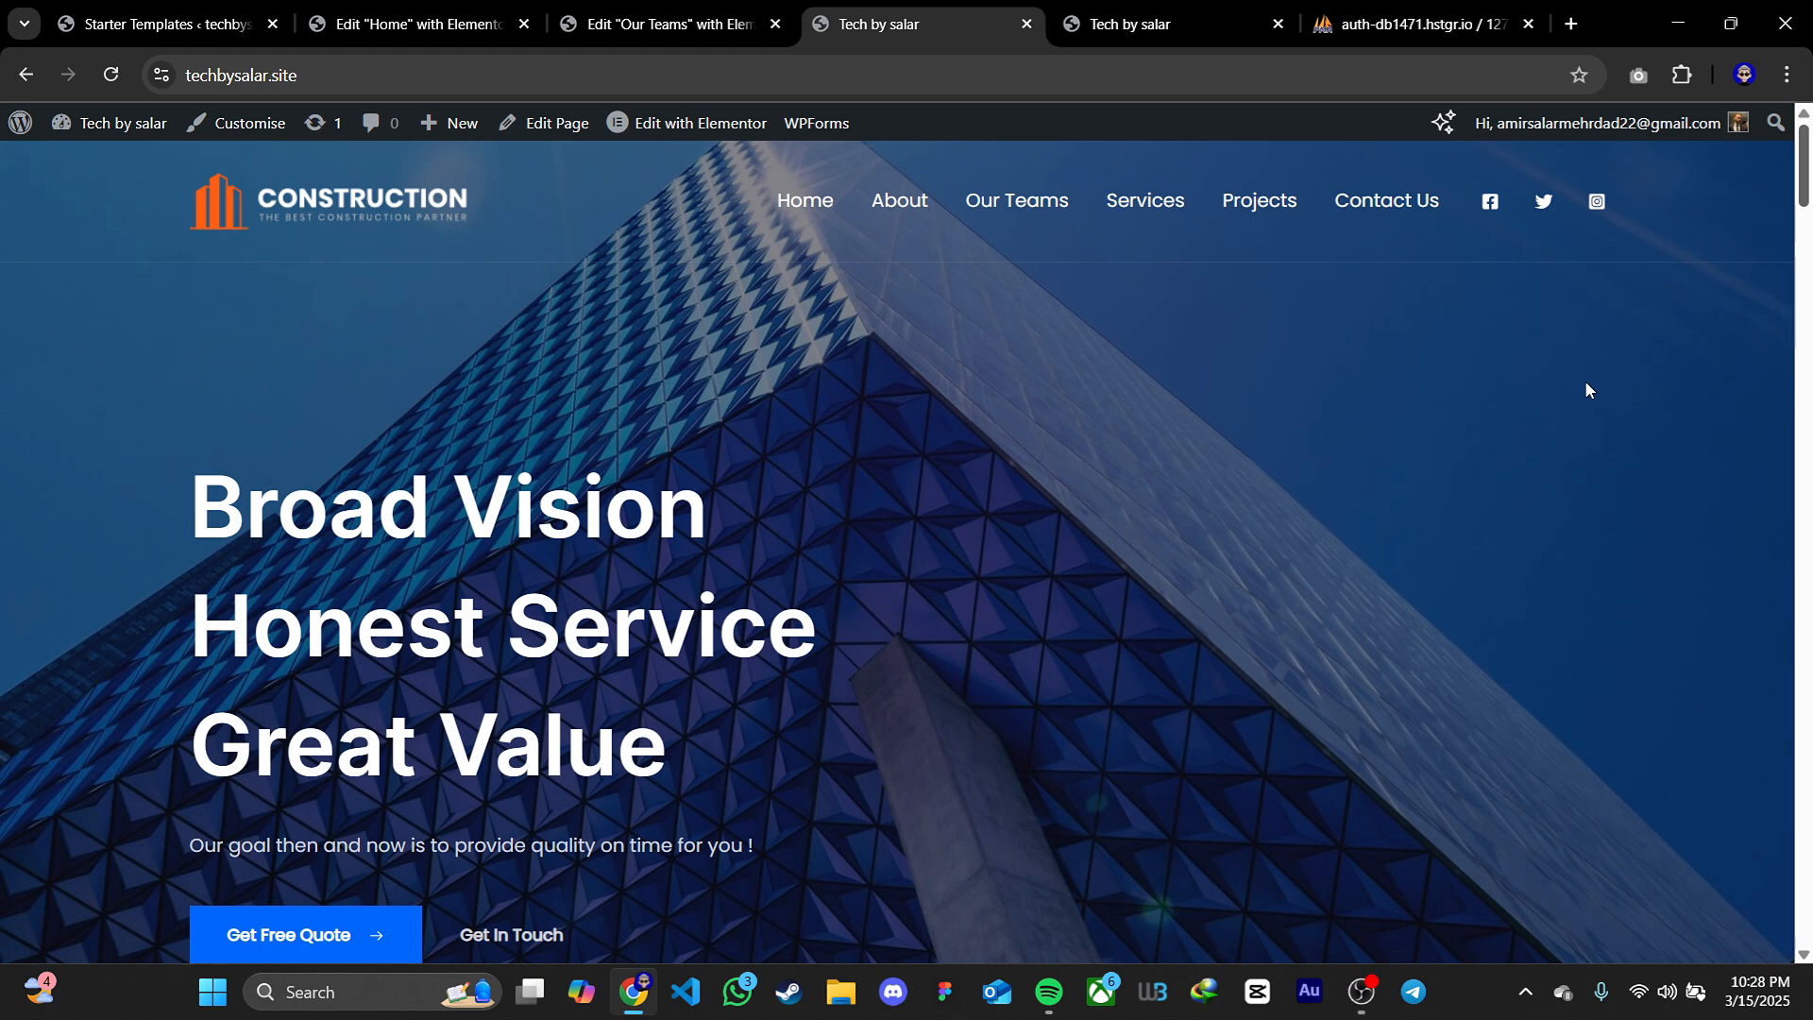
Close every browser tab except the site's WordPress dashboard and open the page for adding new plugins
mouse_move(114, 125)
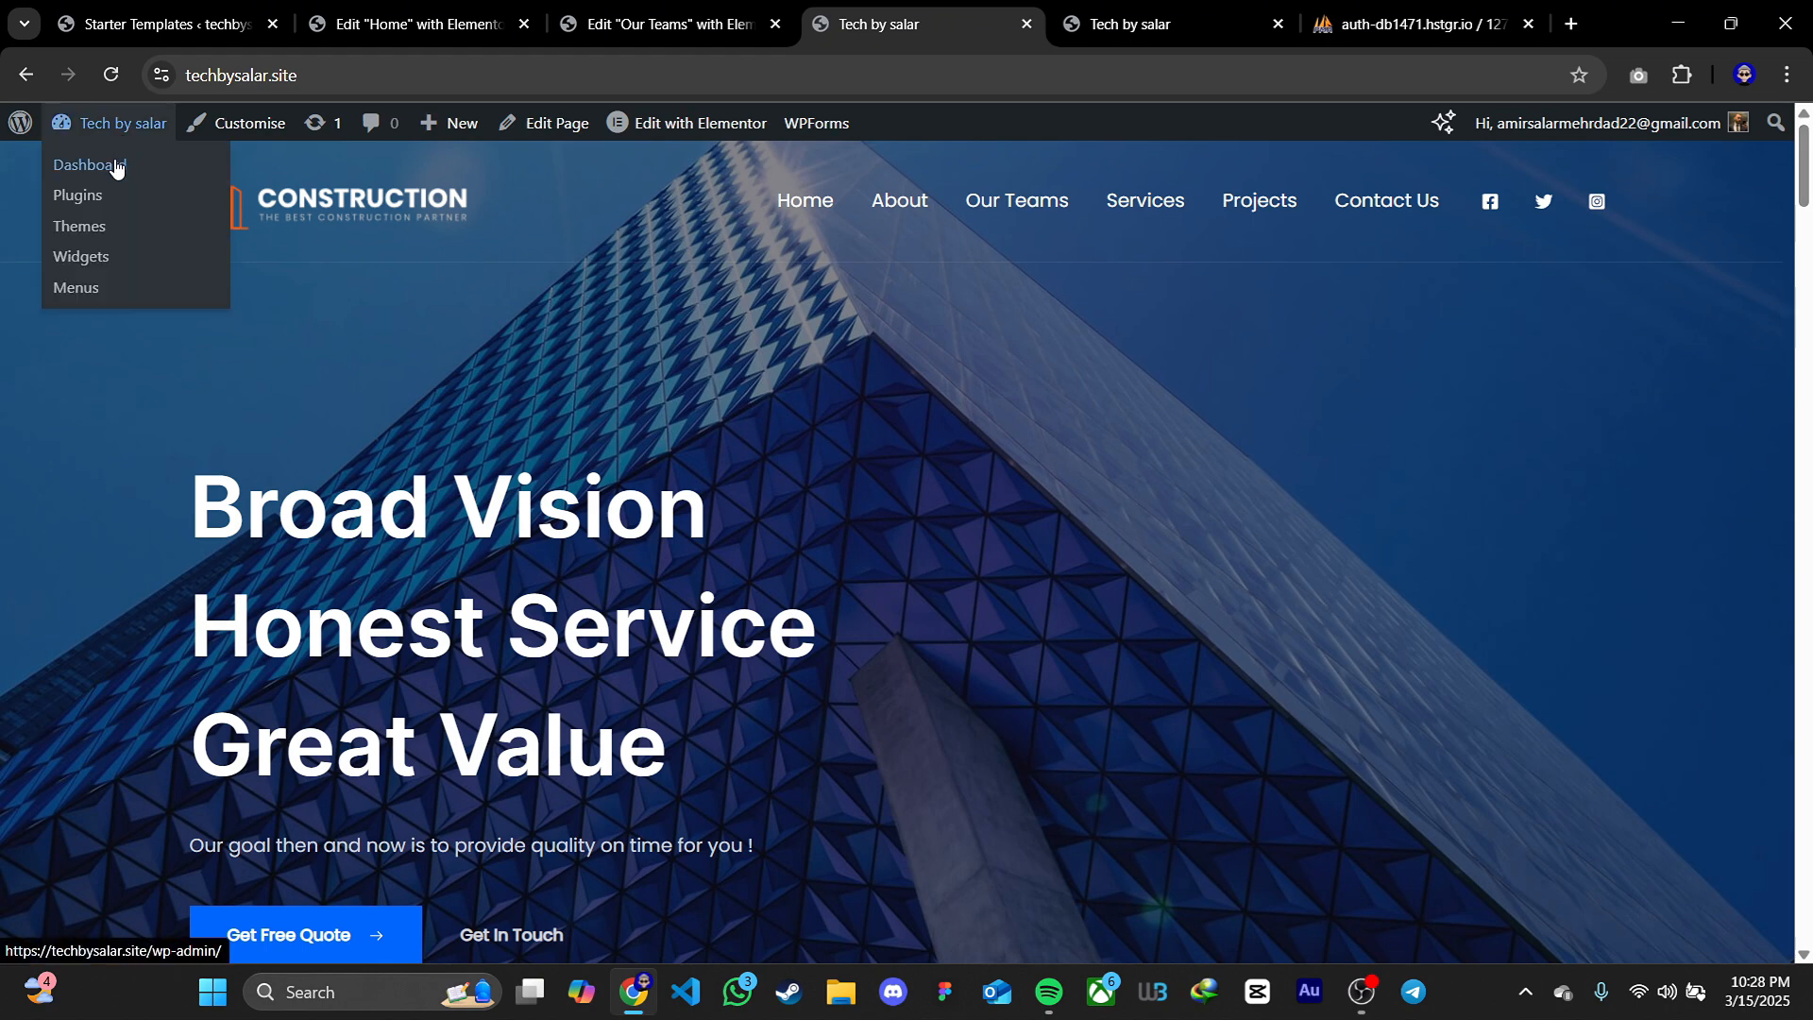
click(115, 167)
middle_click(625, 30)
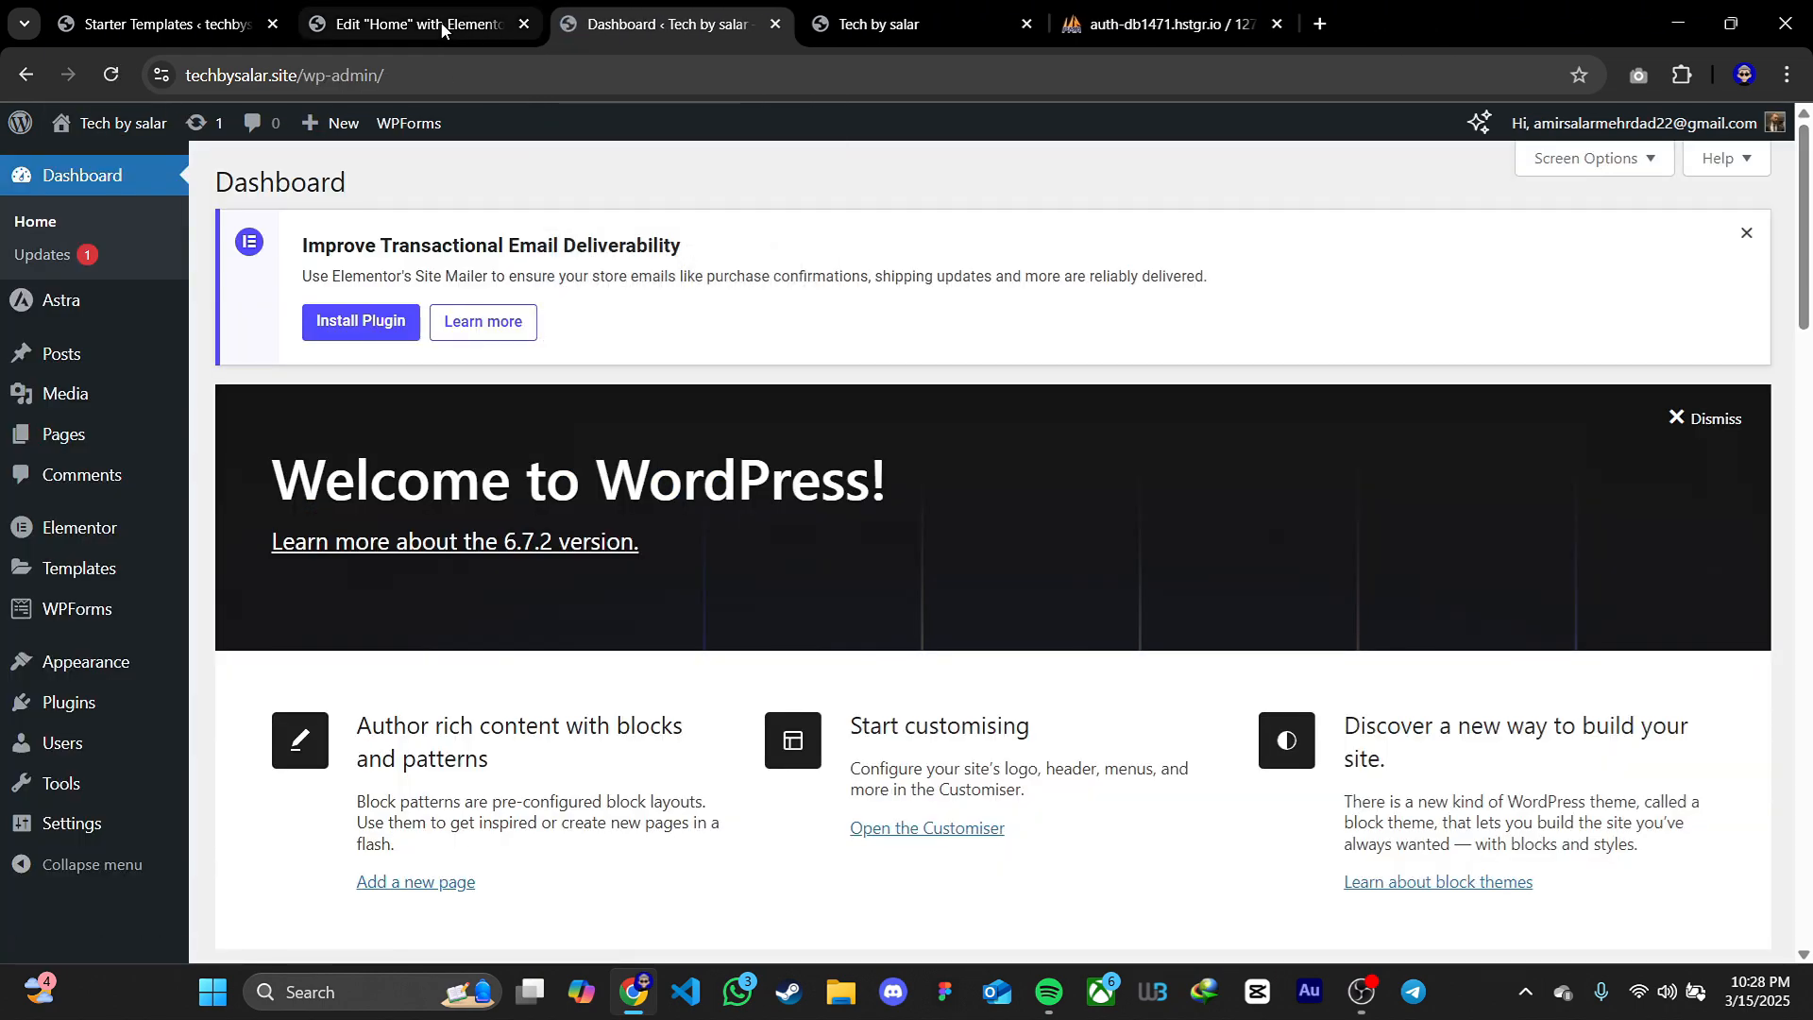
middle_click(444, 30)
middle_click(250, 27)
middle_click(452, 28)
middle_click(425, 31)
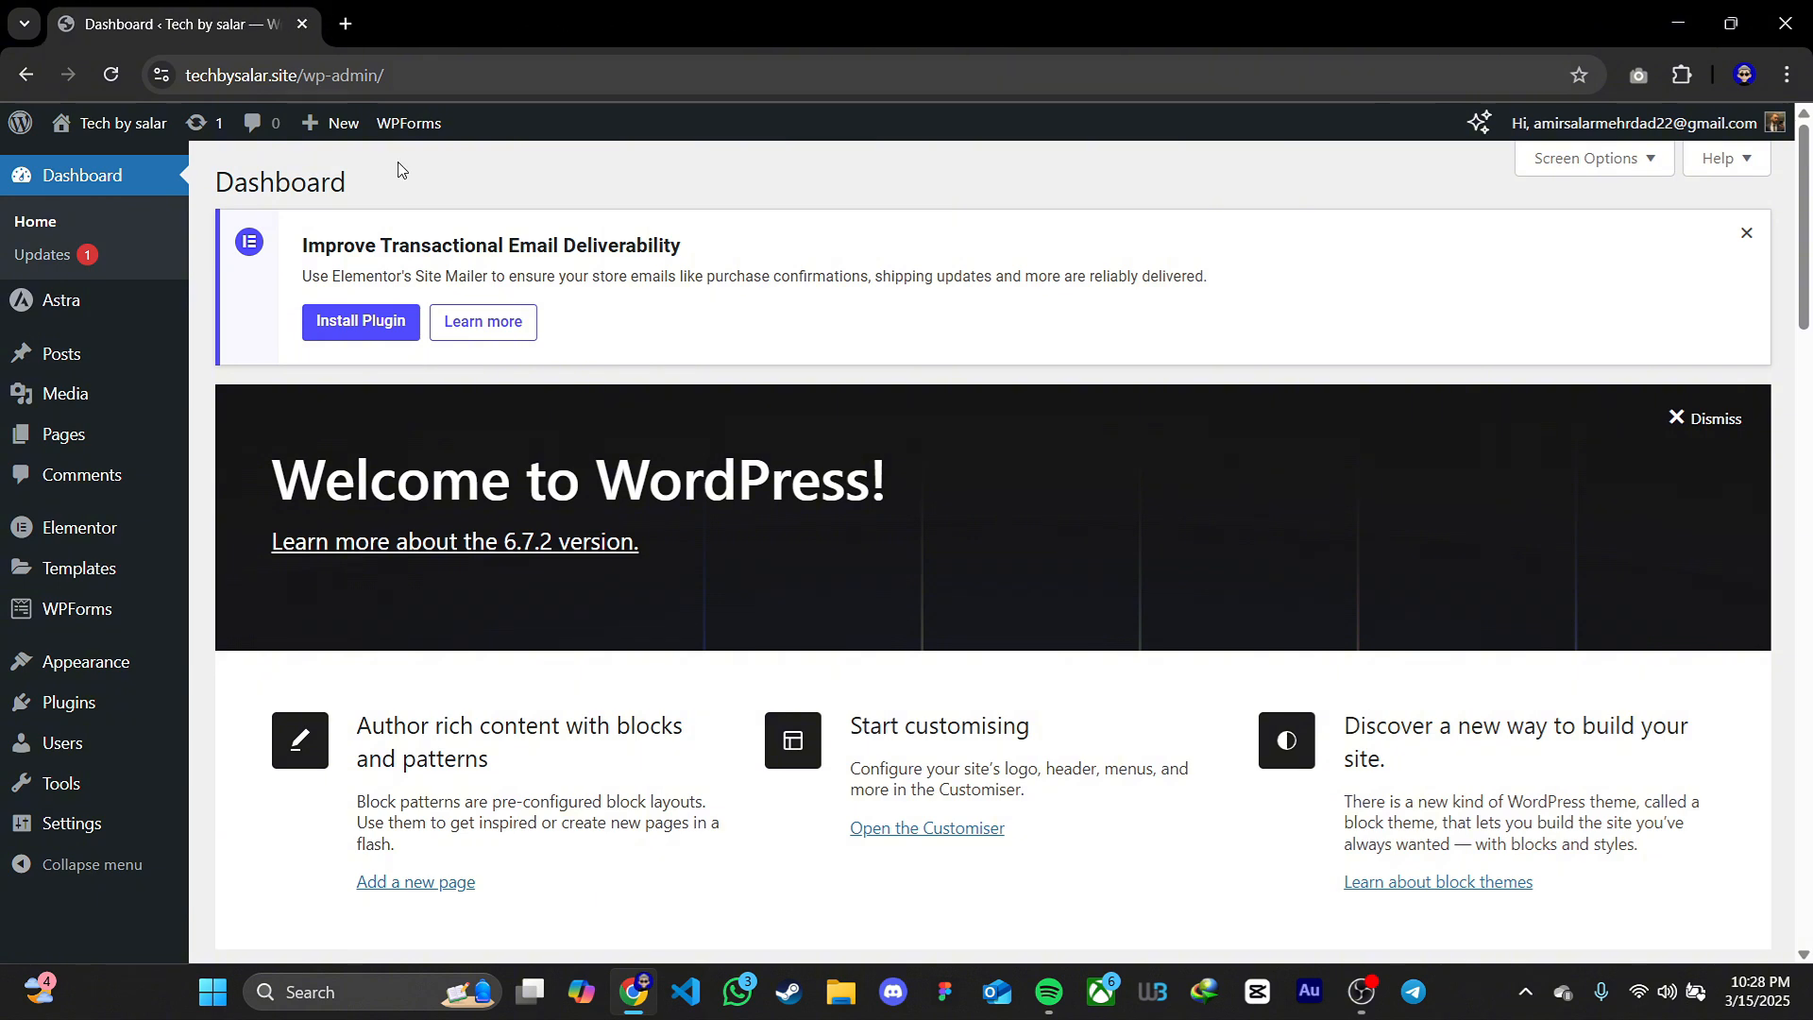
mouse_move(132, 715)
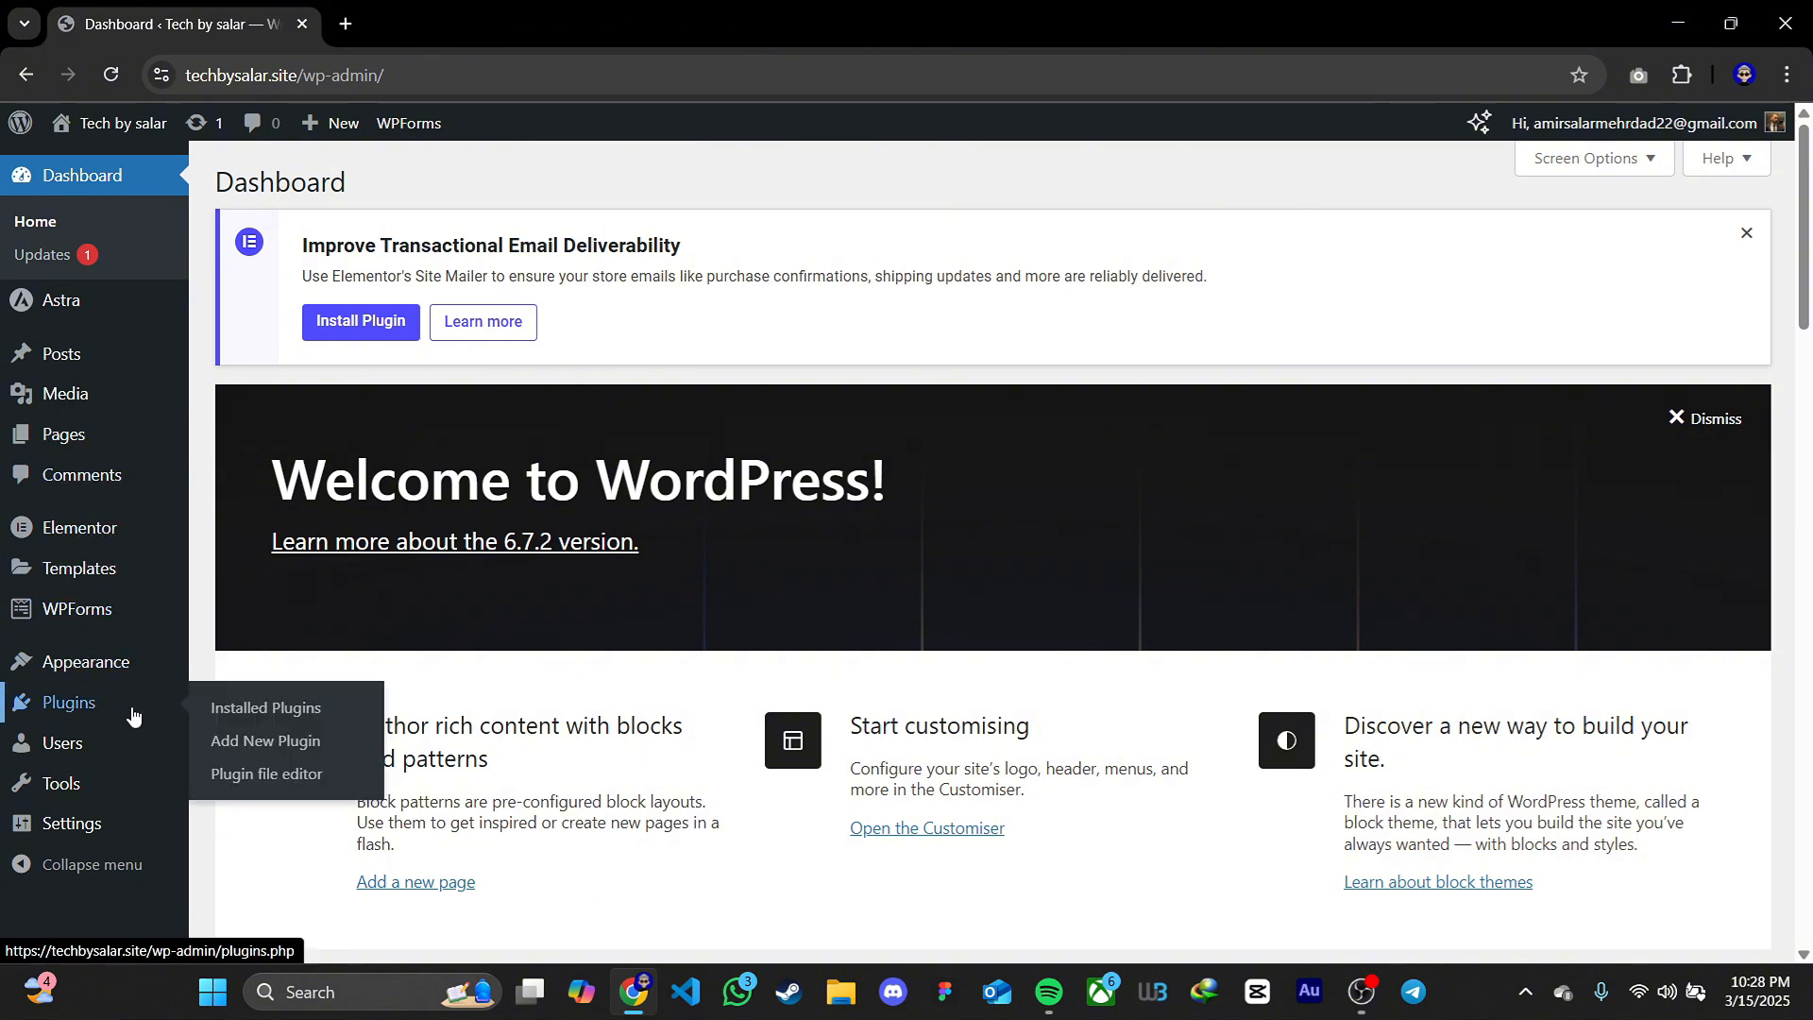
click(293, 743)
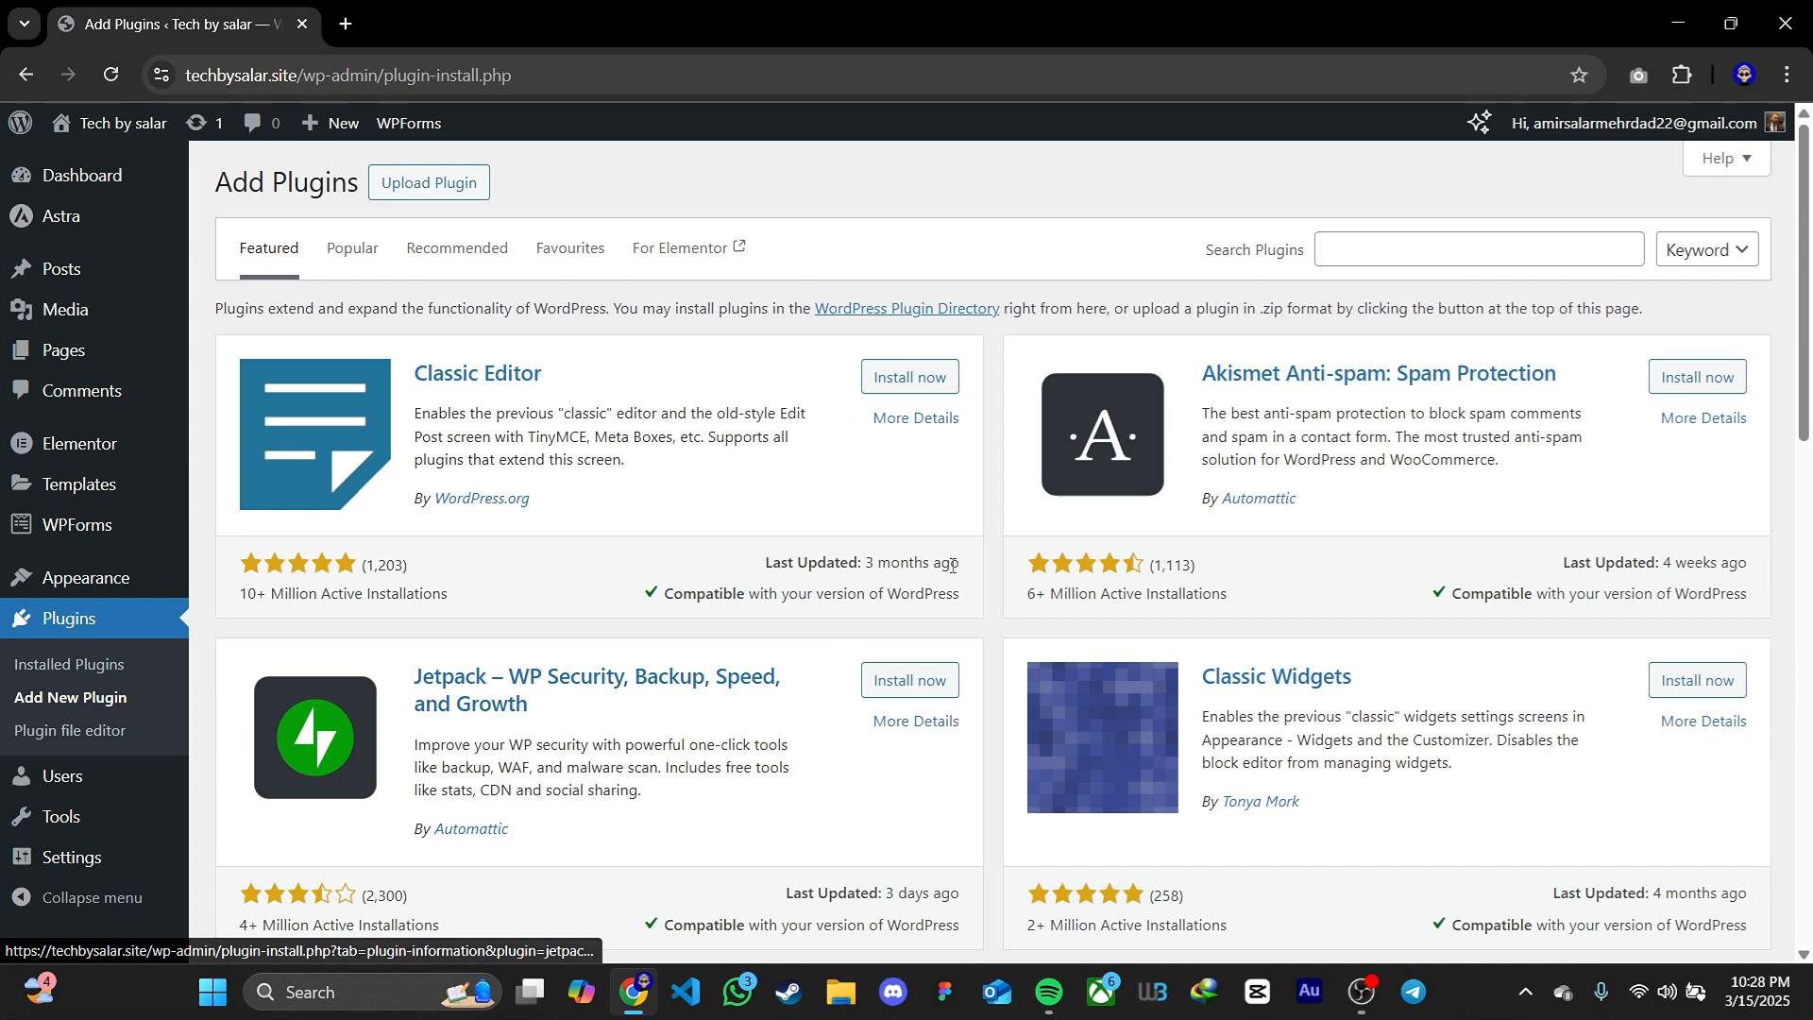
Search Google for "gtmetrix" in a new tab and open the GTmetrix website
click(348, 23)
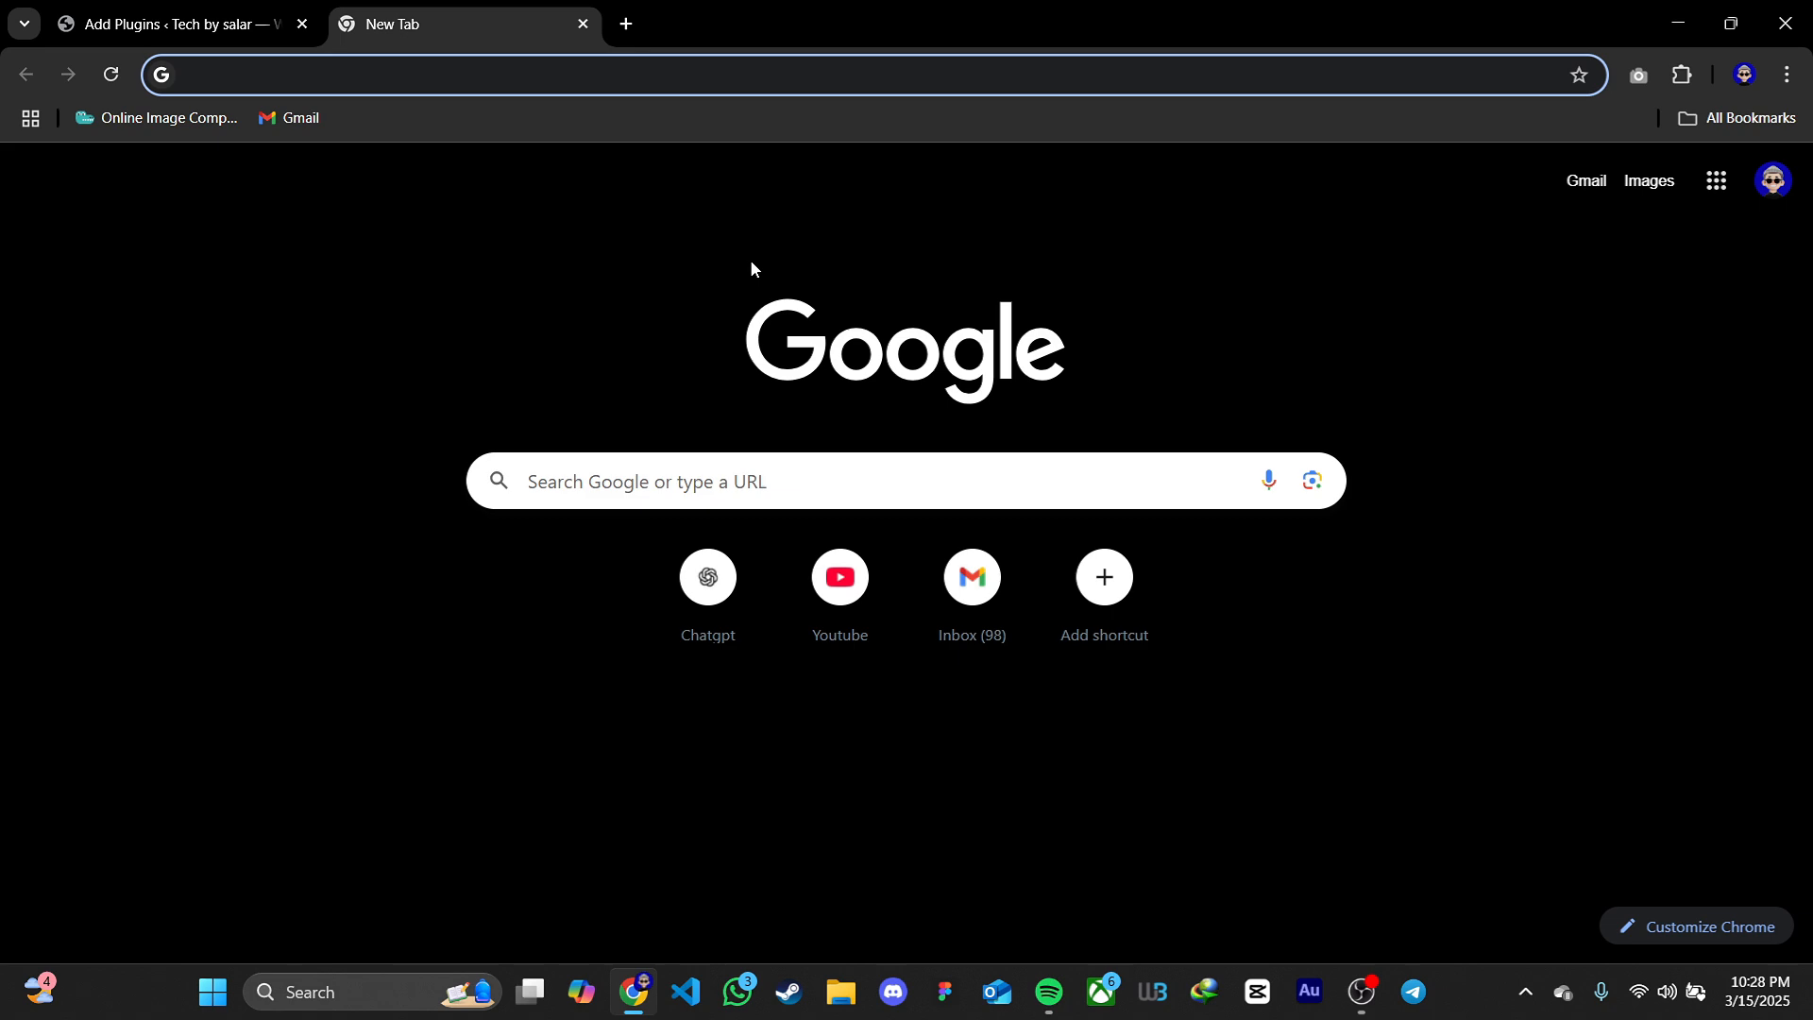
text(gt)
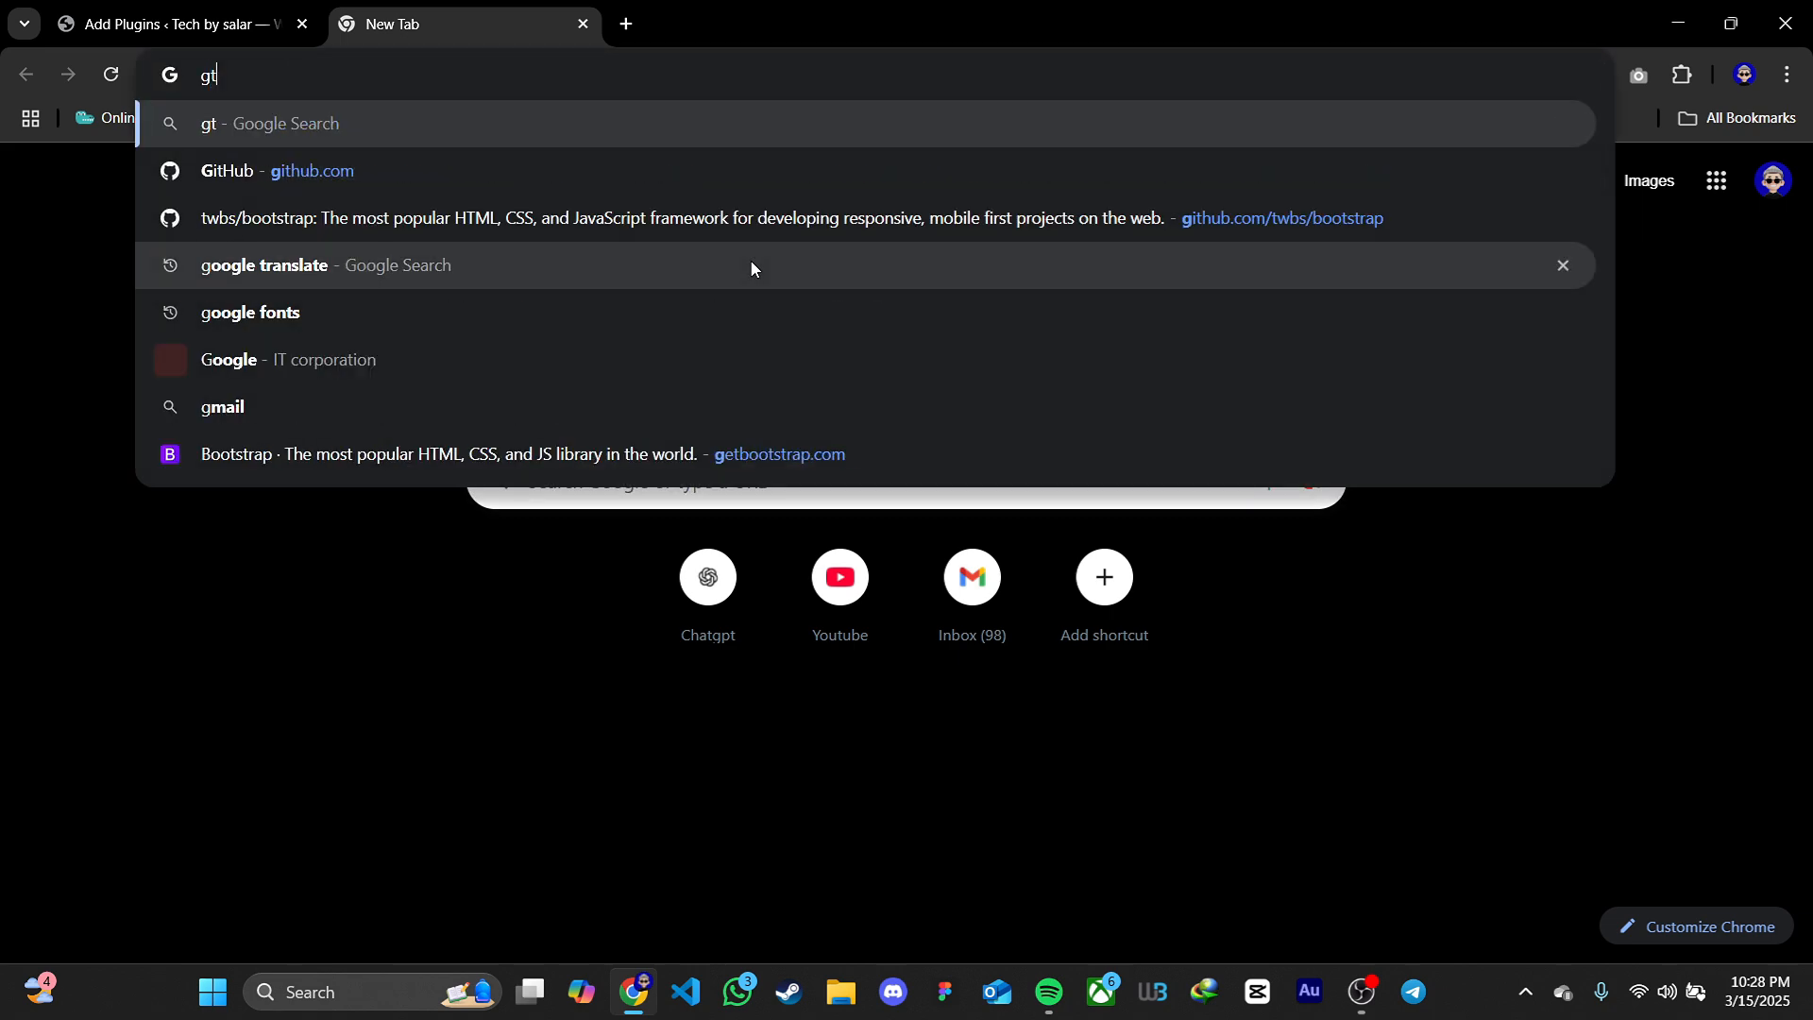
text(metrix)
key(Return)
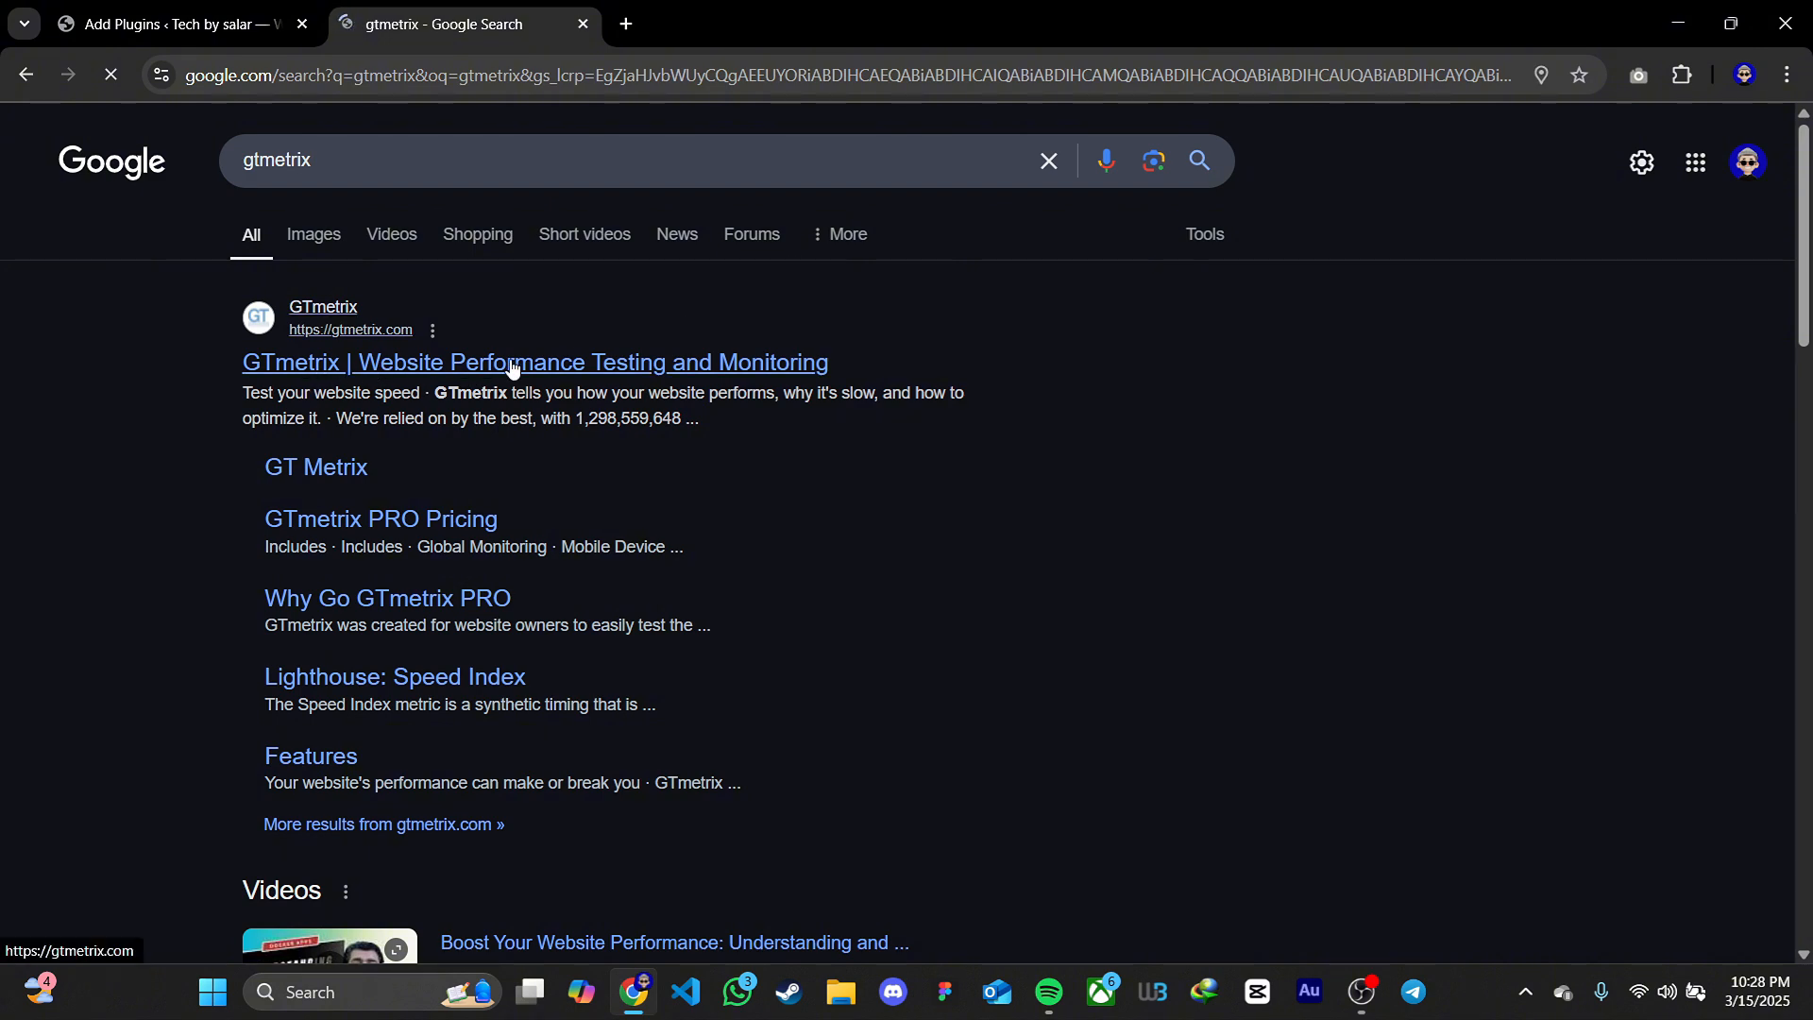
click(573, 365)
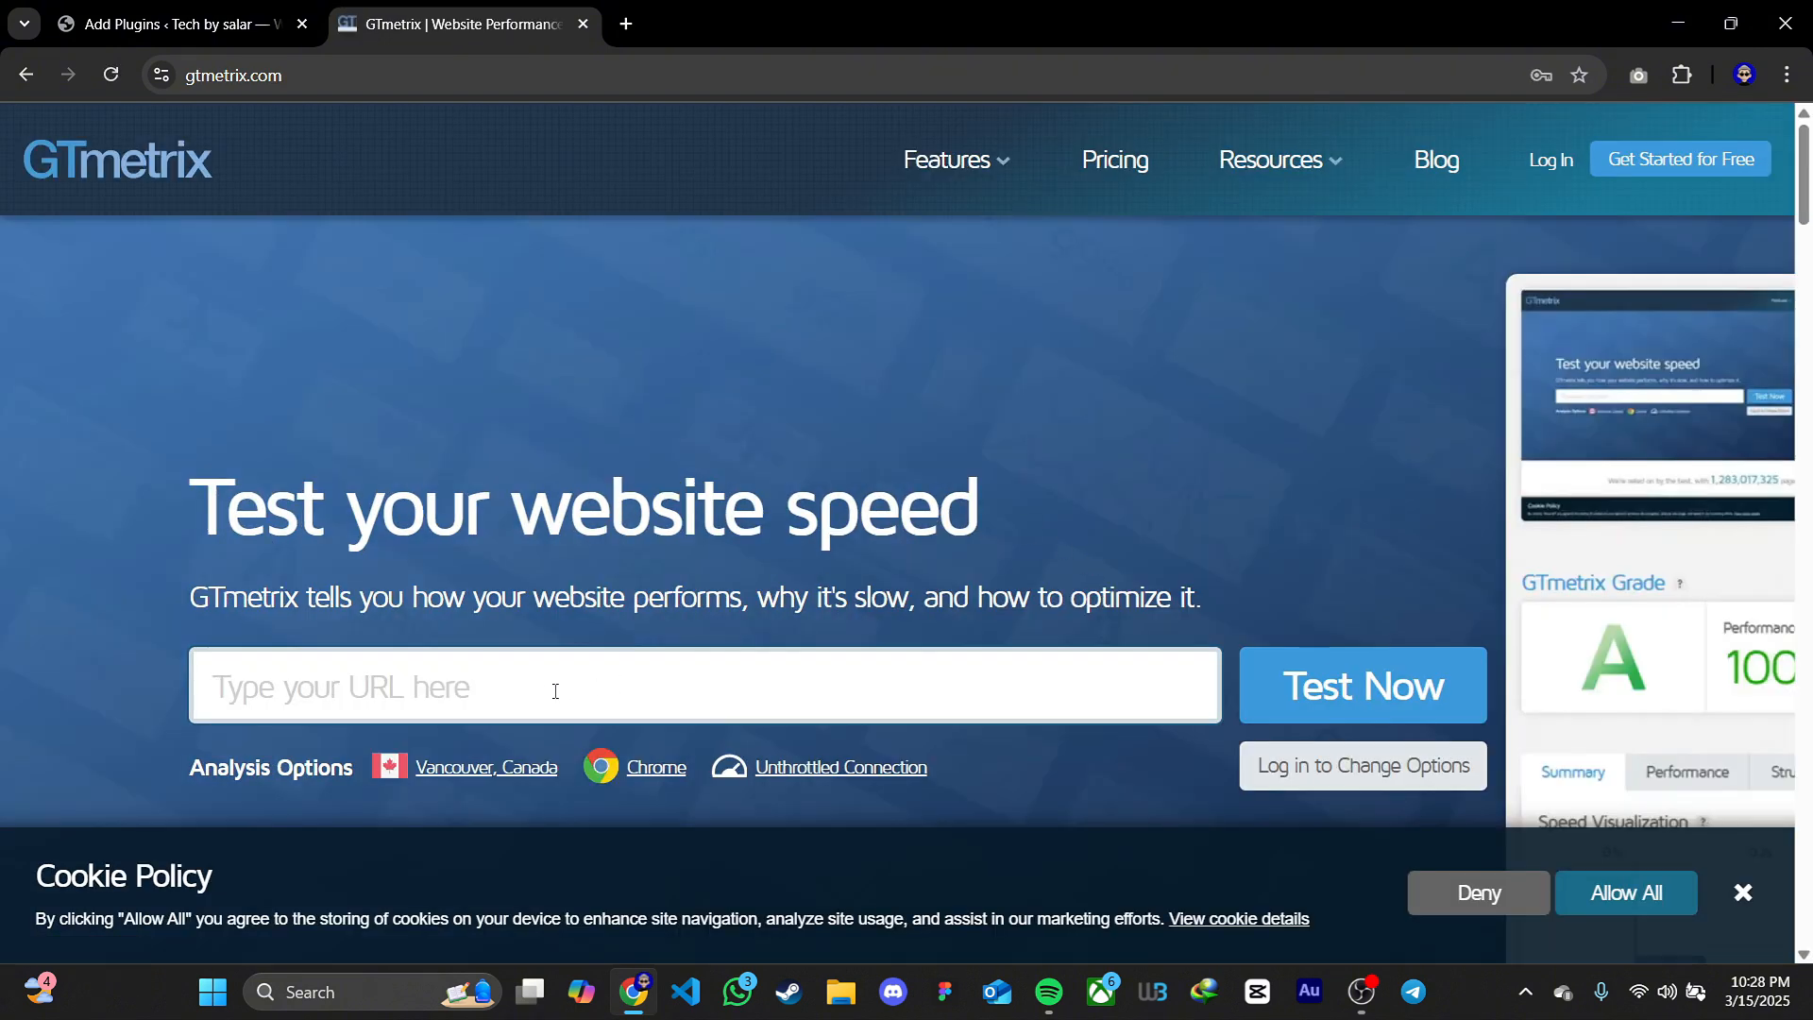
Run a GTmetrix speed test on techbysalar.site and dismiss the cookie notice
text(techbysalar.)
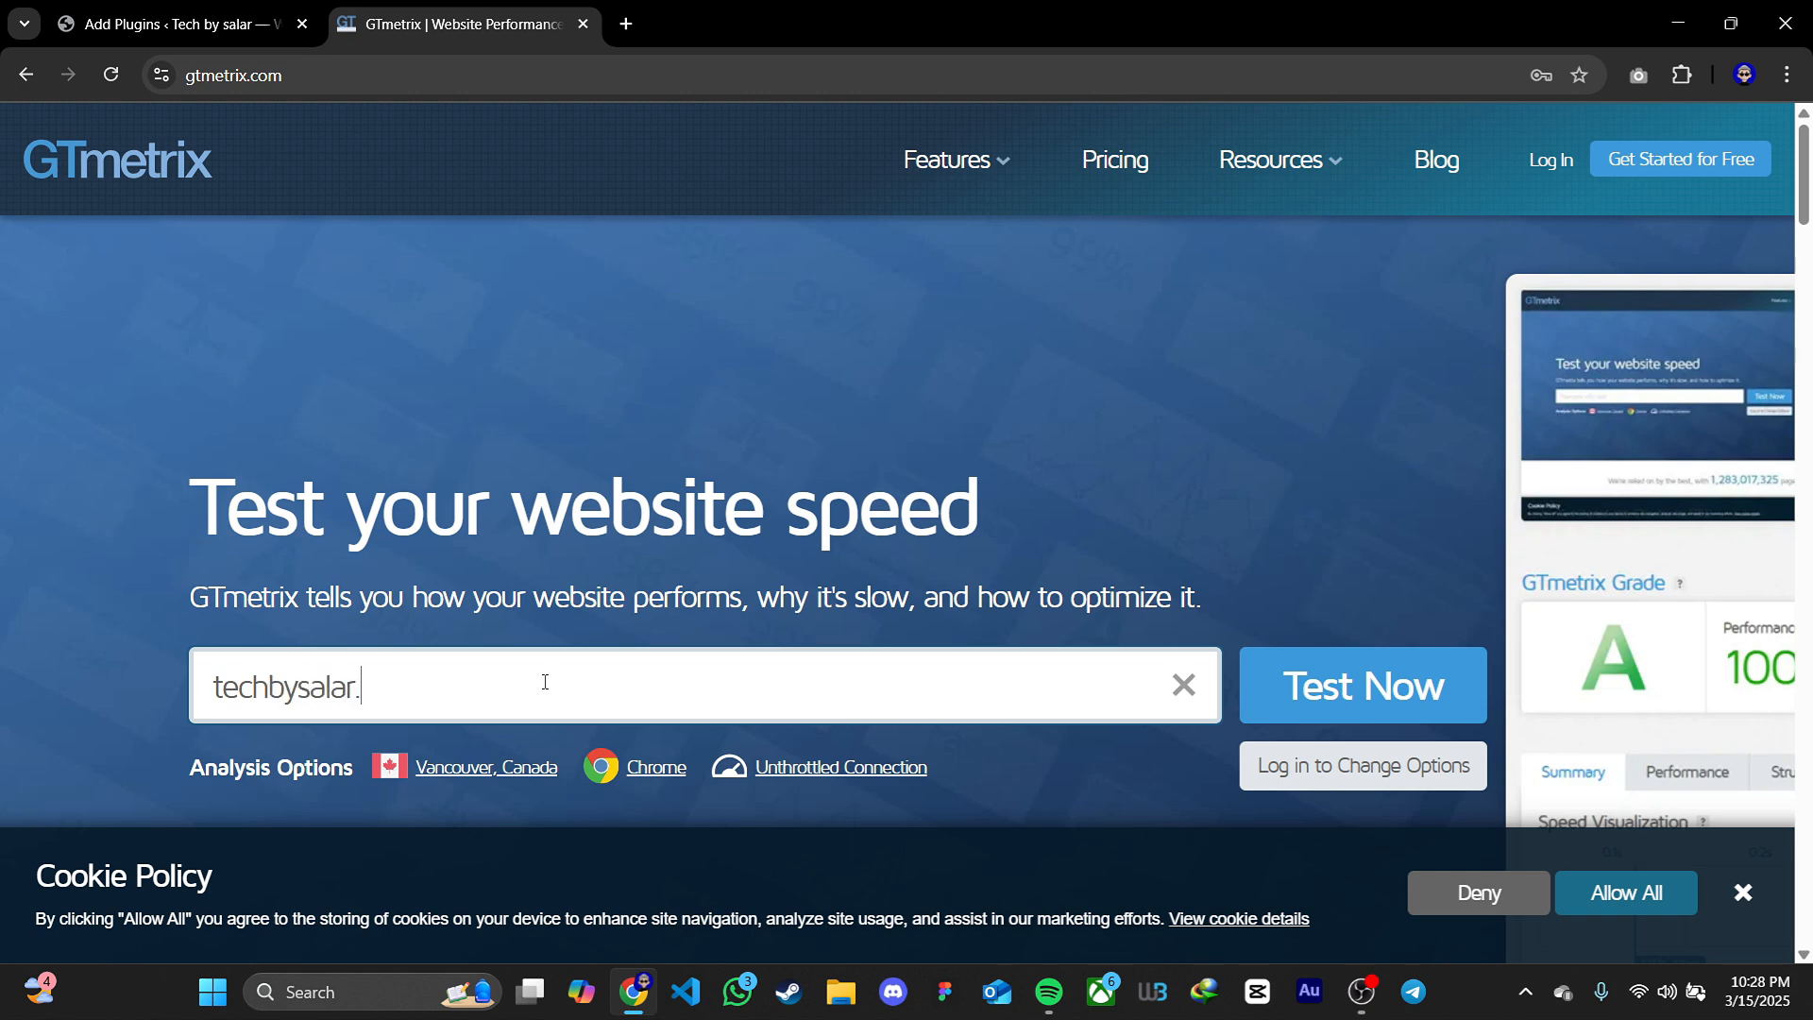
text(site)
key(Return)
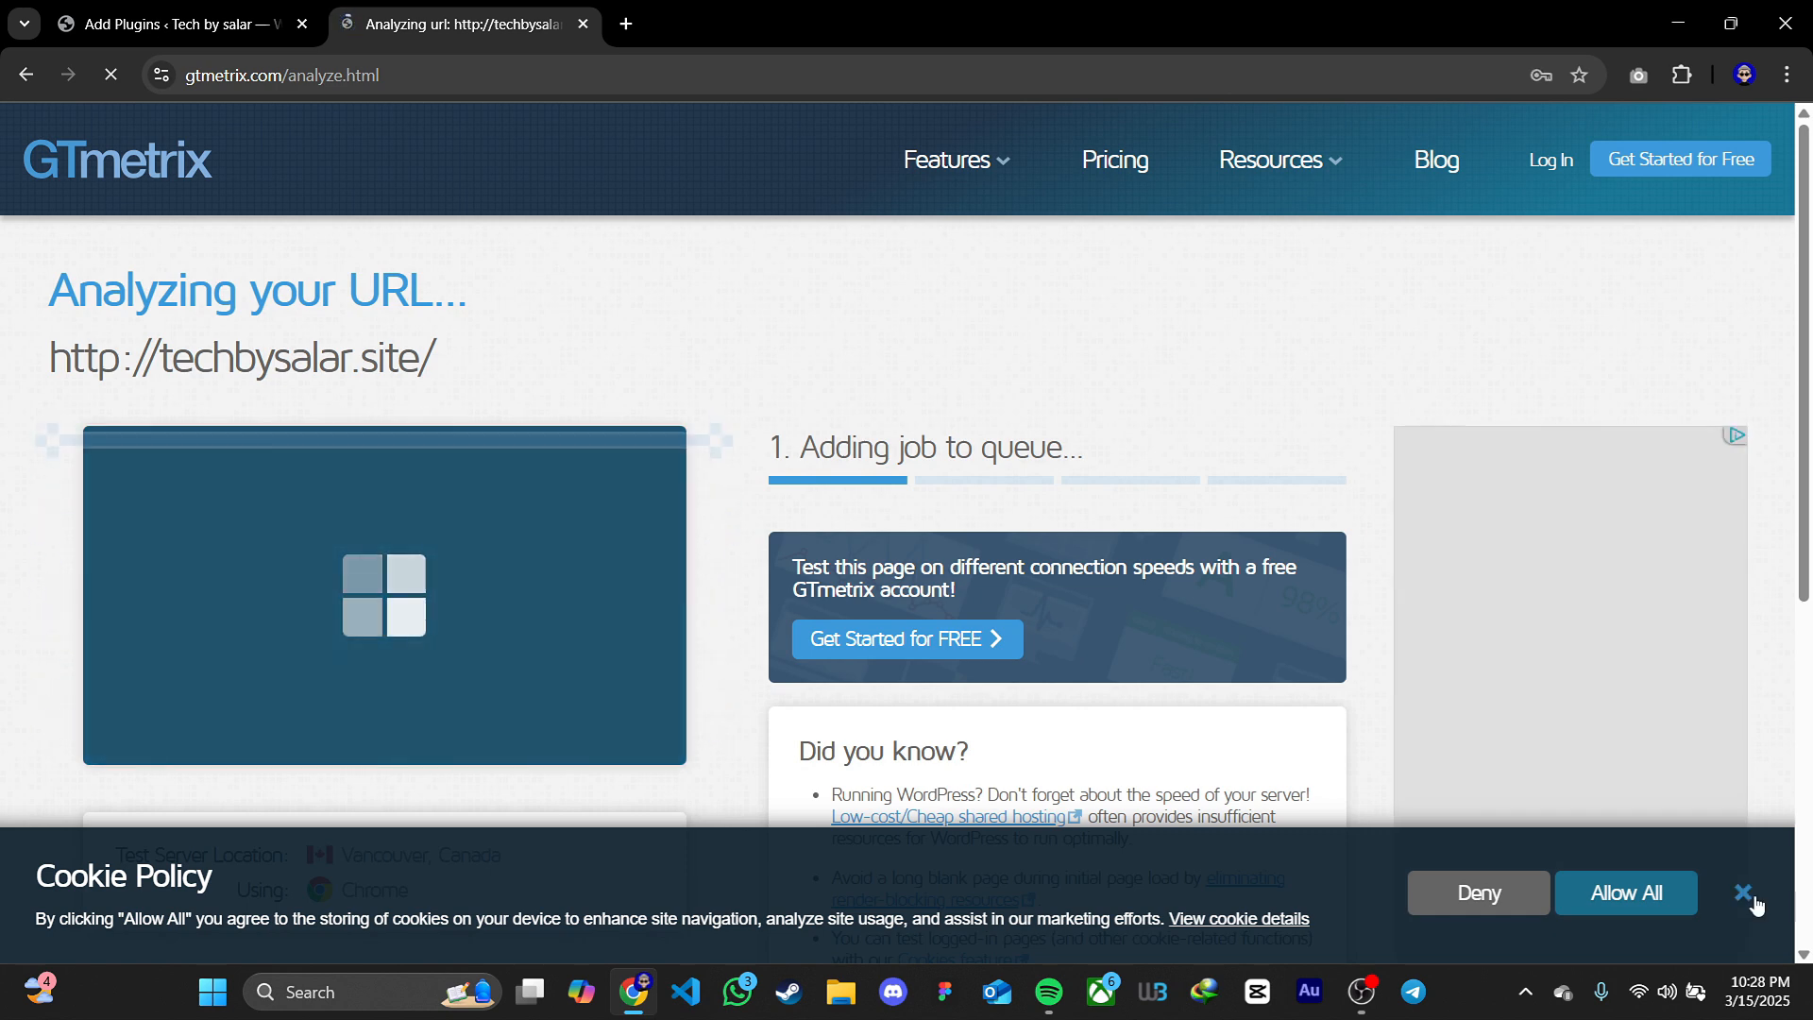
click(1743, 892)
Examine the GTmetrix report's grade, performance and structure scores, and web vitals
scroll(1781, 790, down, 1)
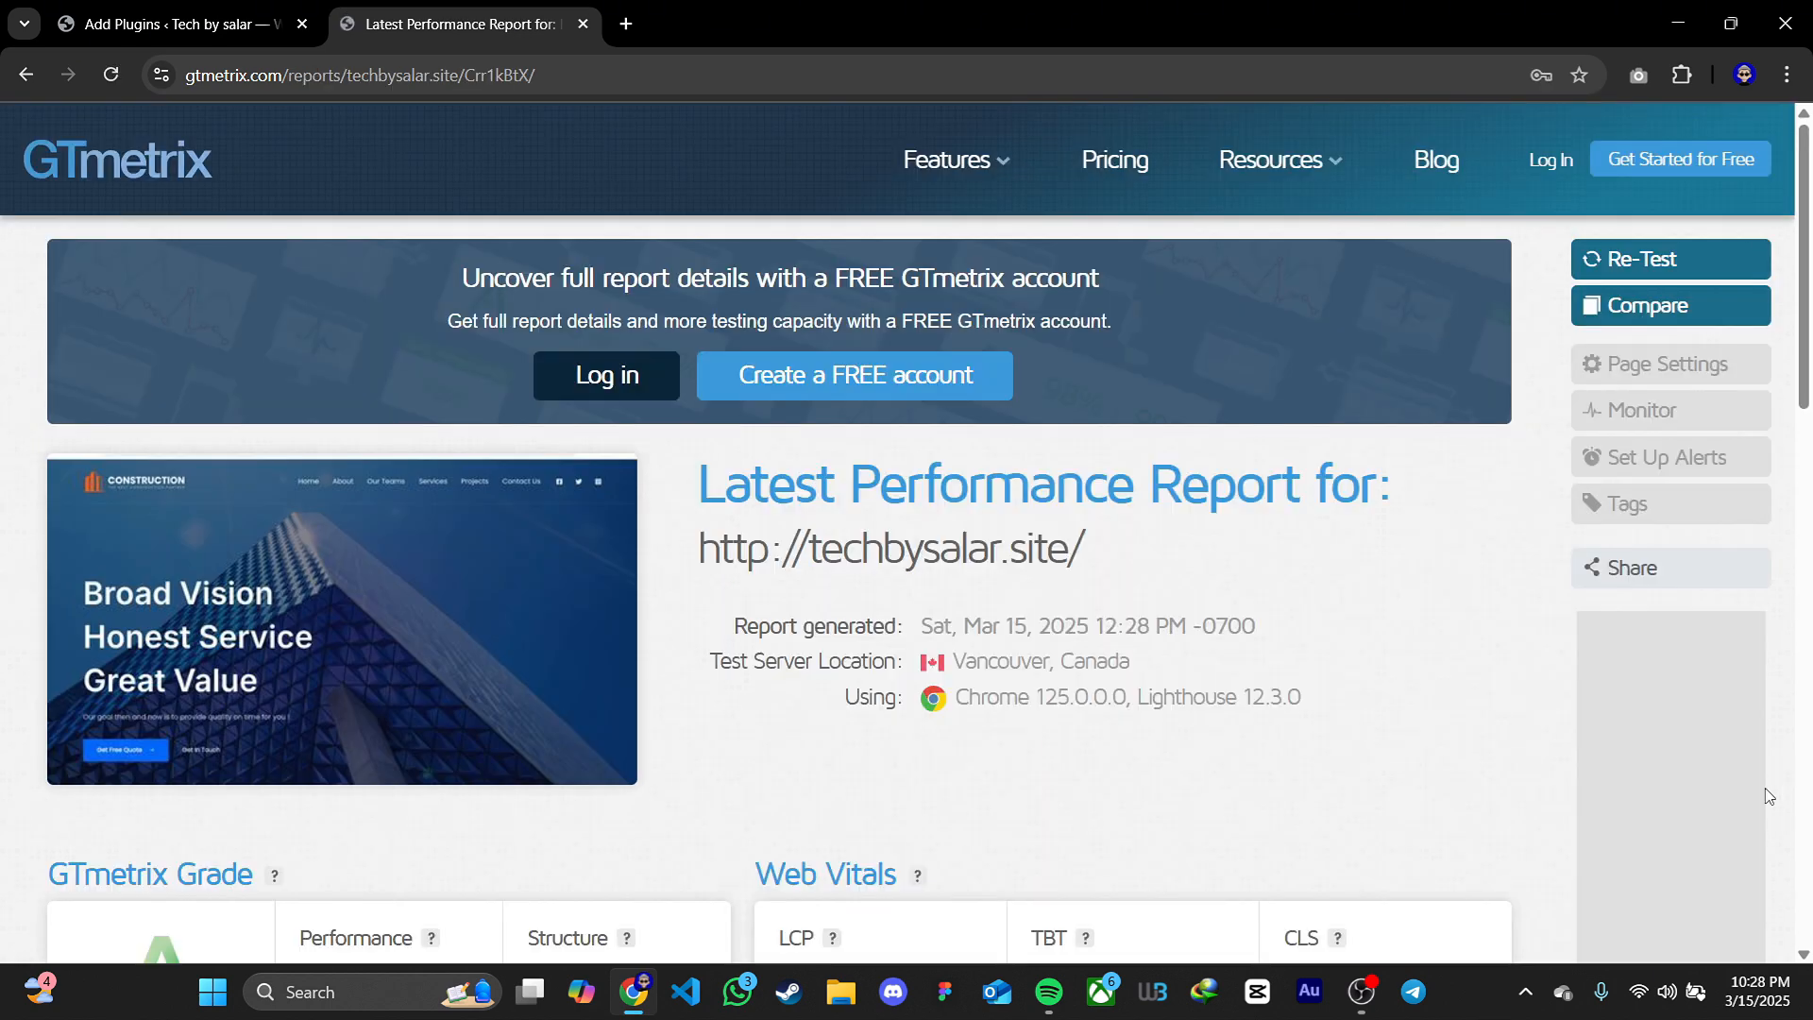
scroll(1368, 790, down, 4)
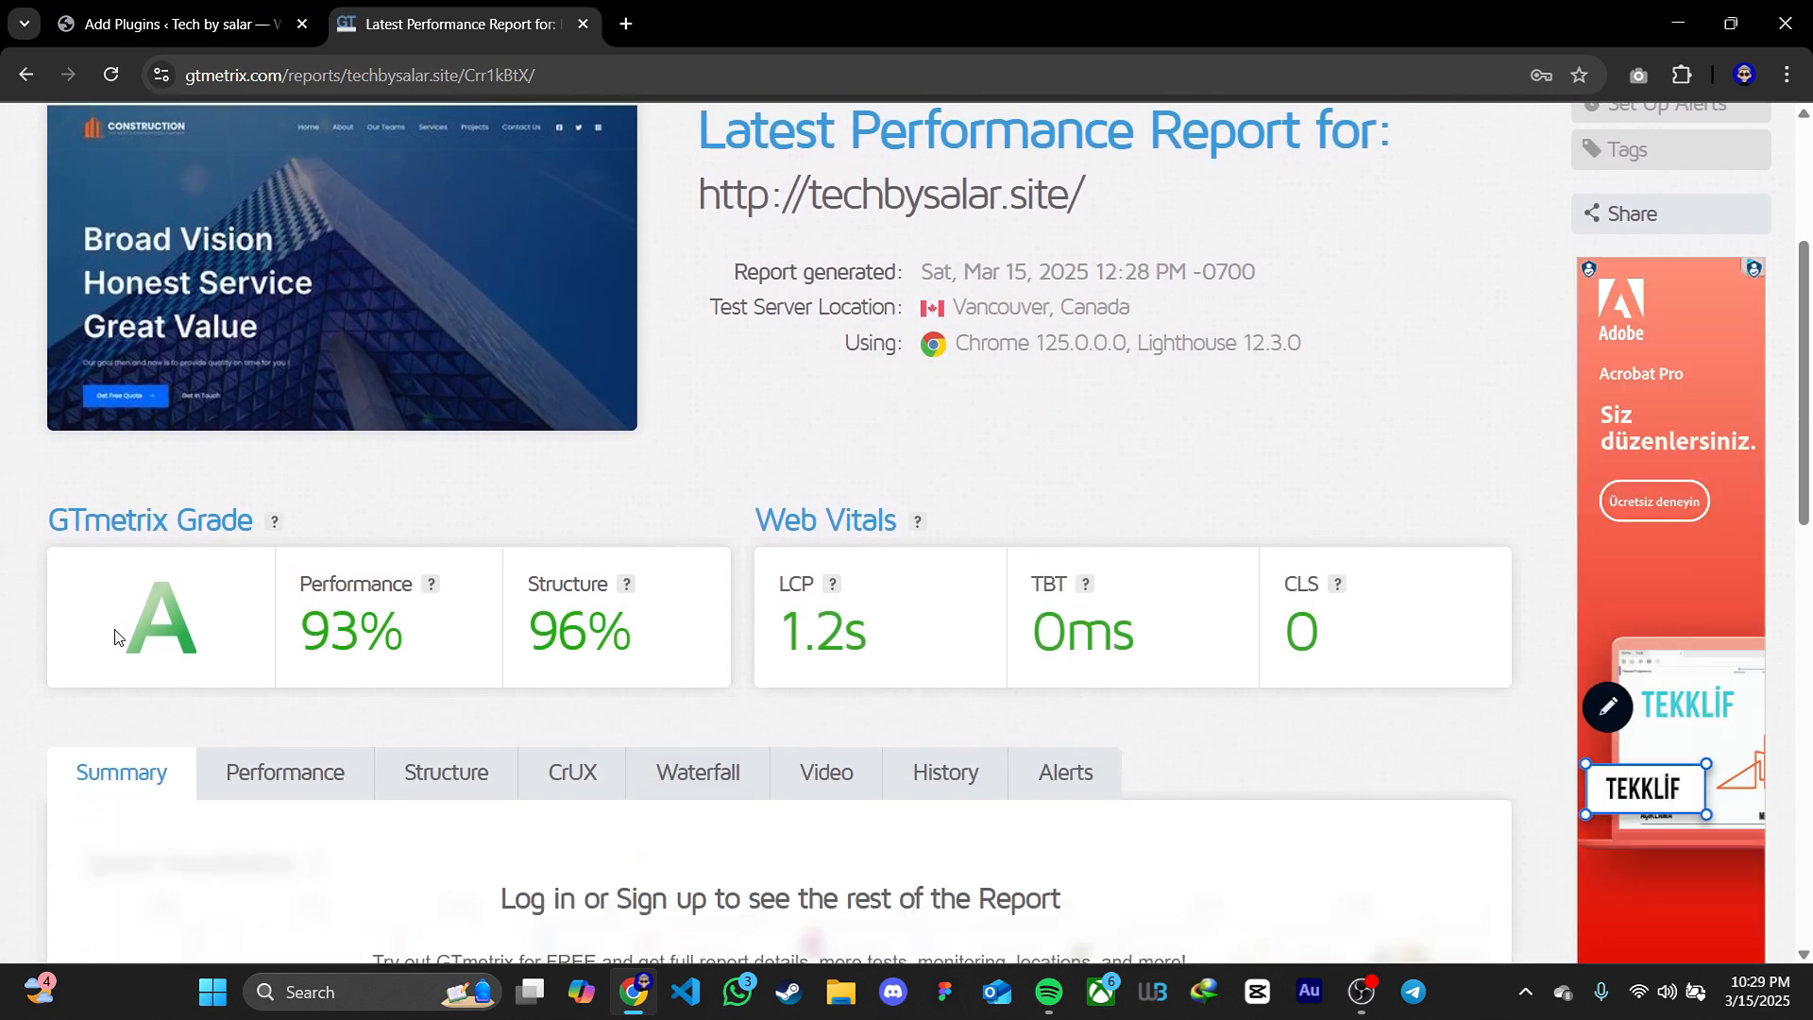
drag(299, 631, 482, 650)
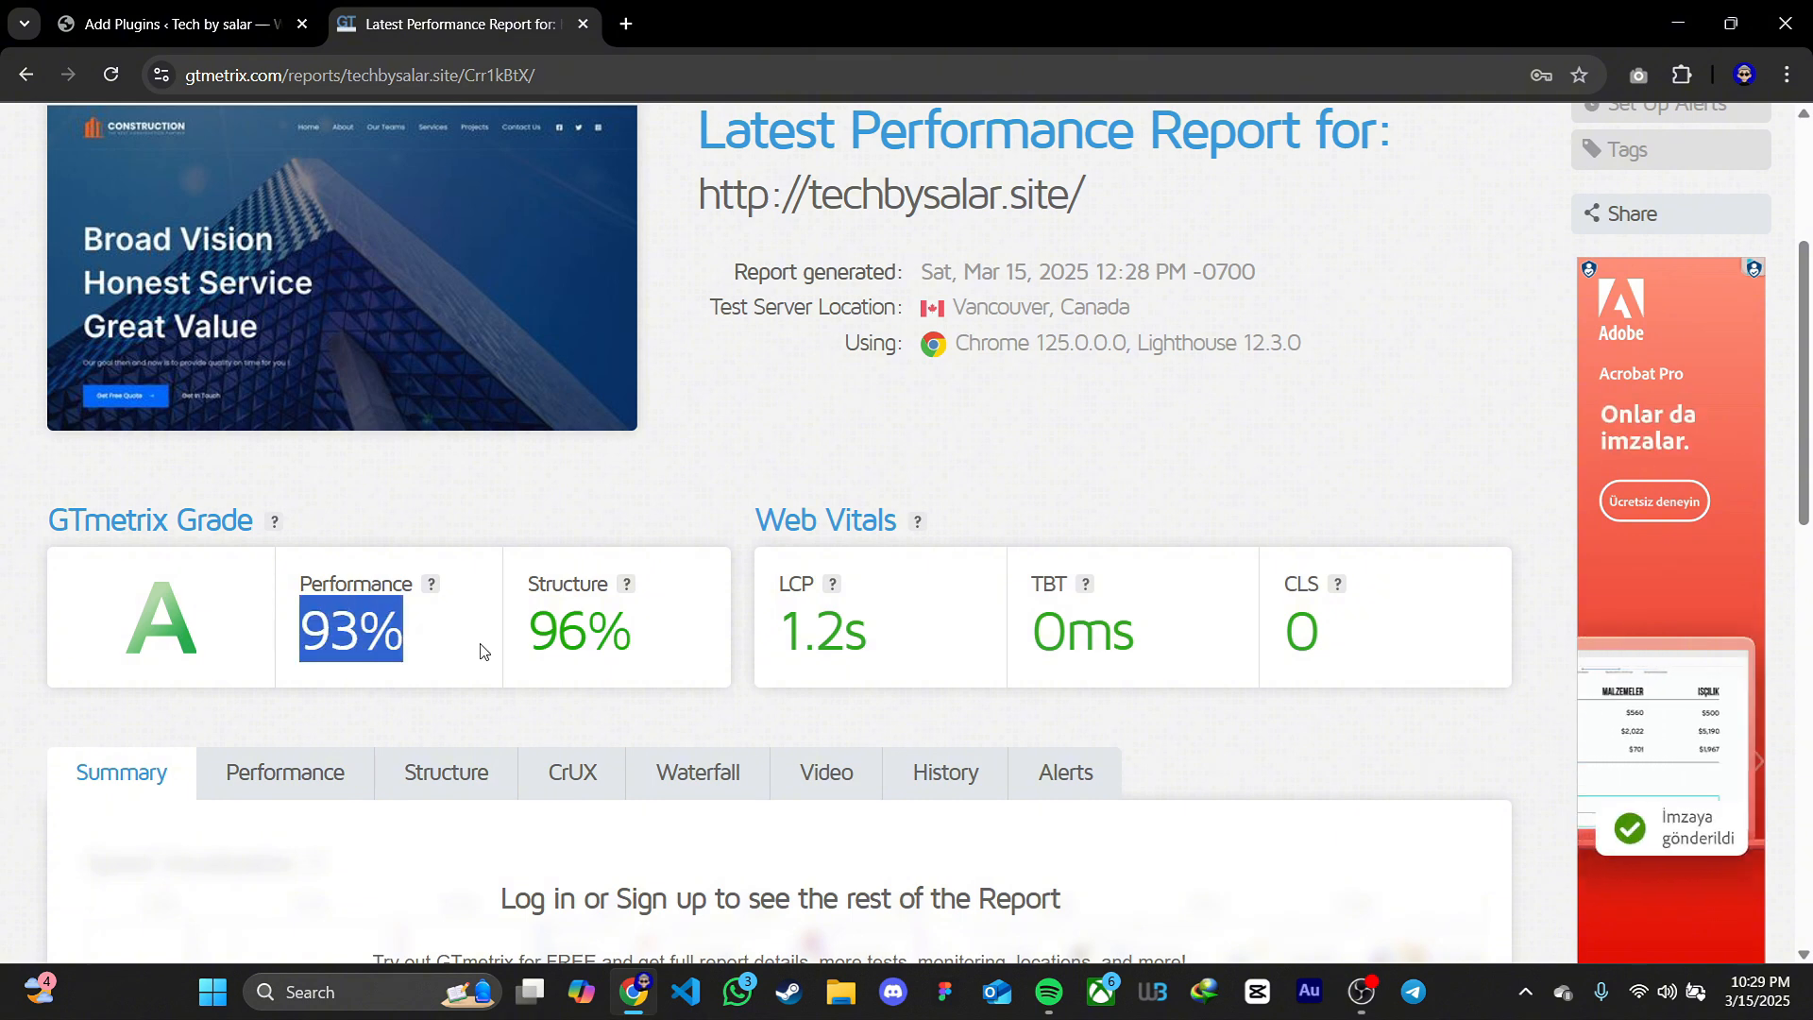
click(481, 649)
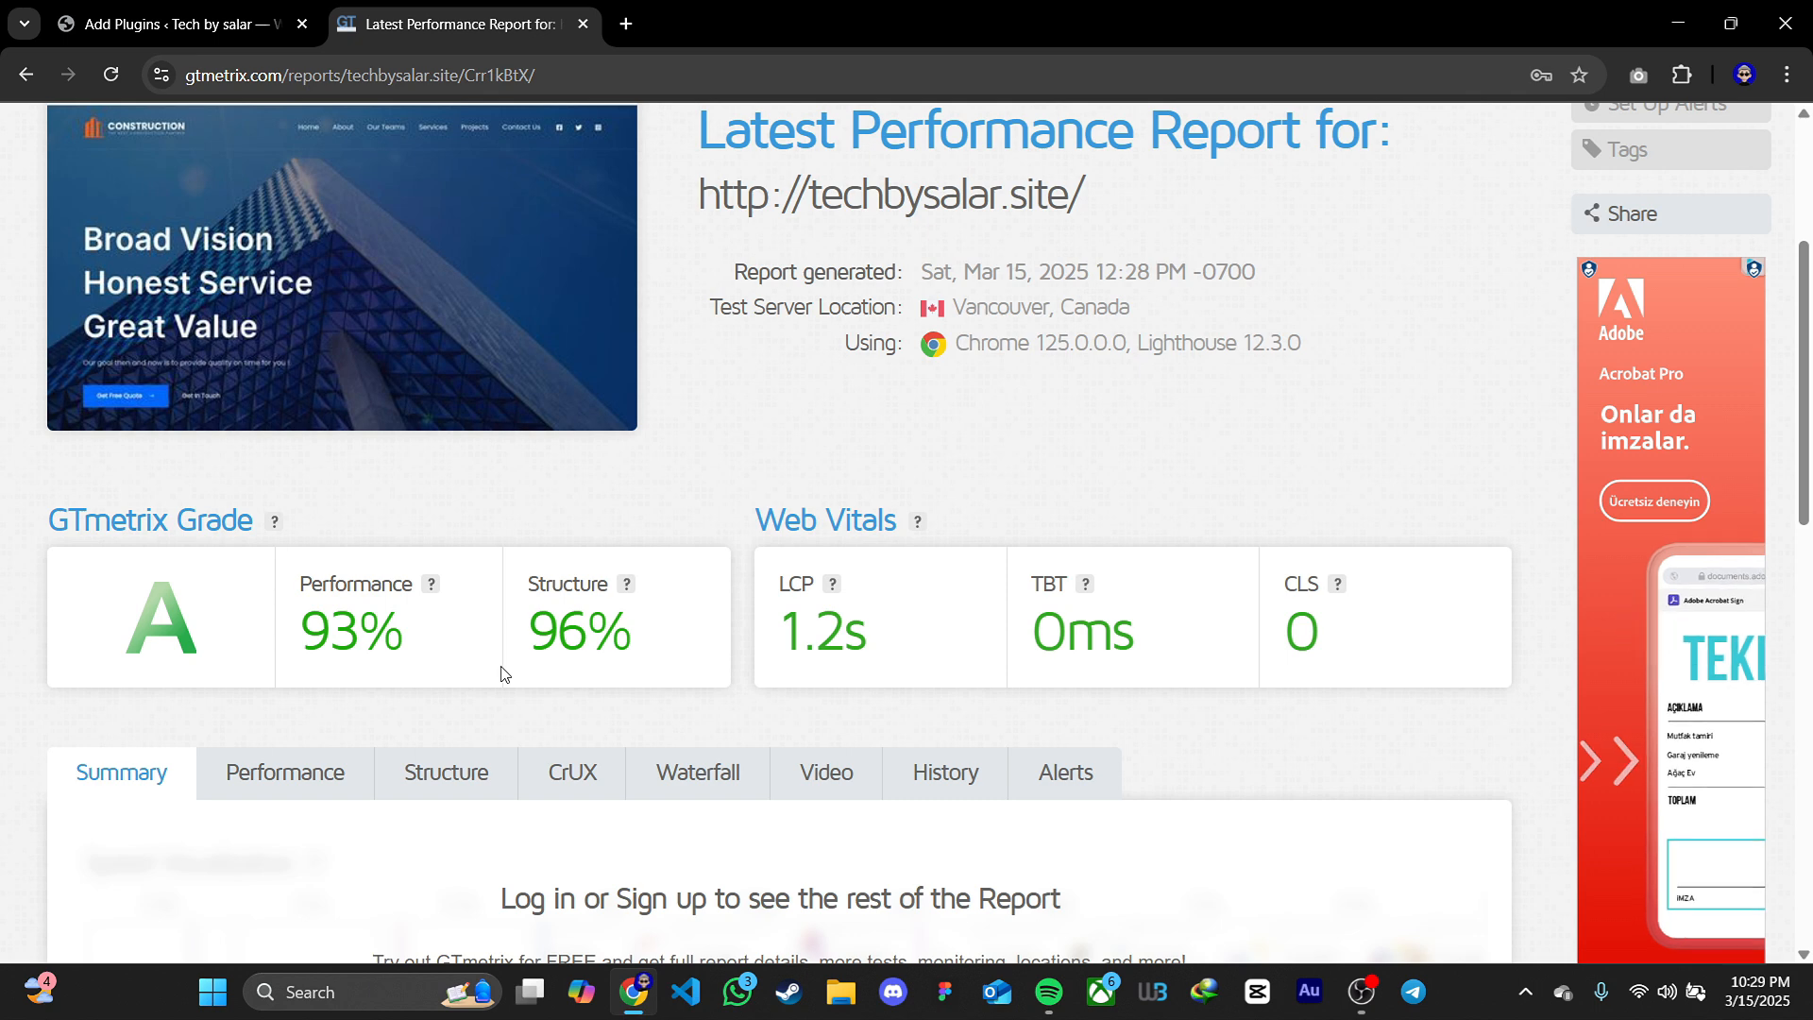
scroll(661, 676, up, 3)
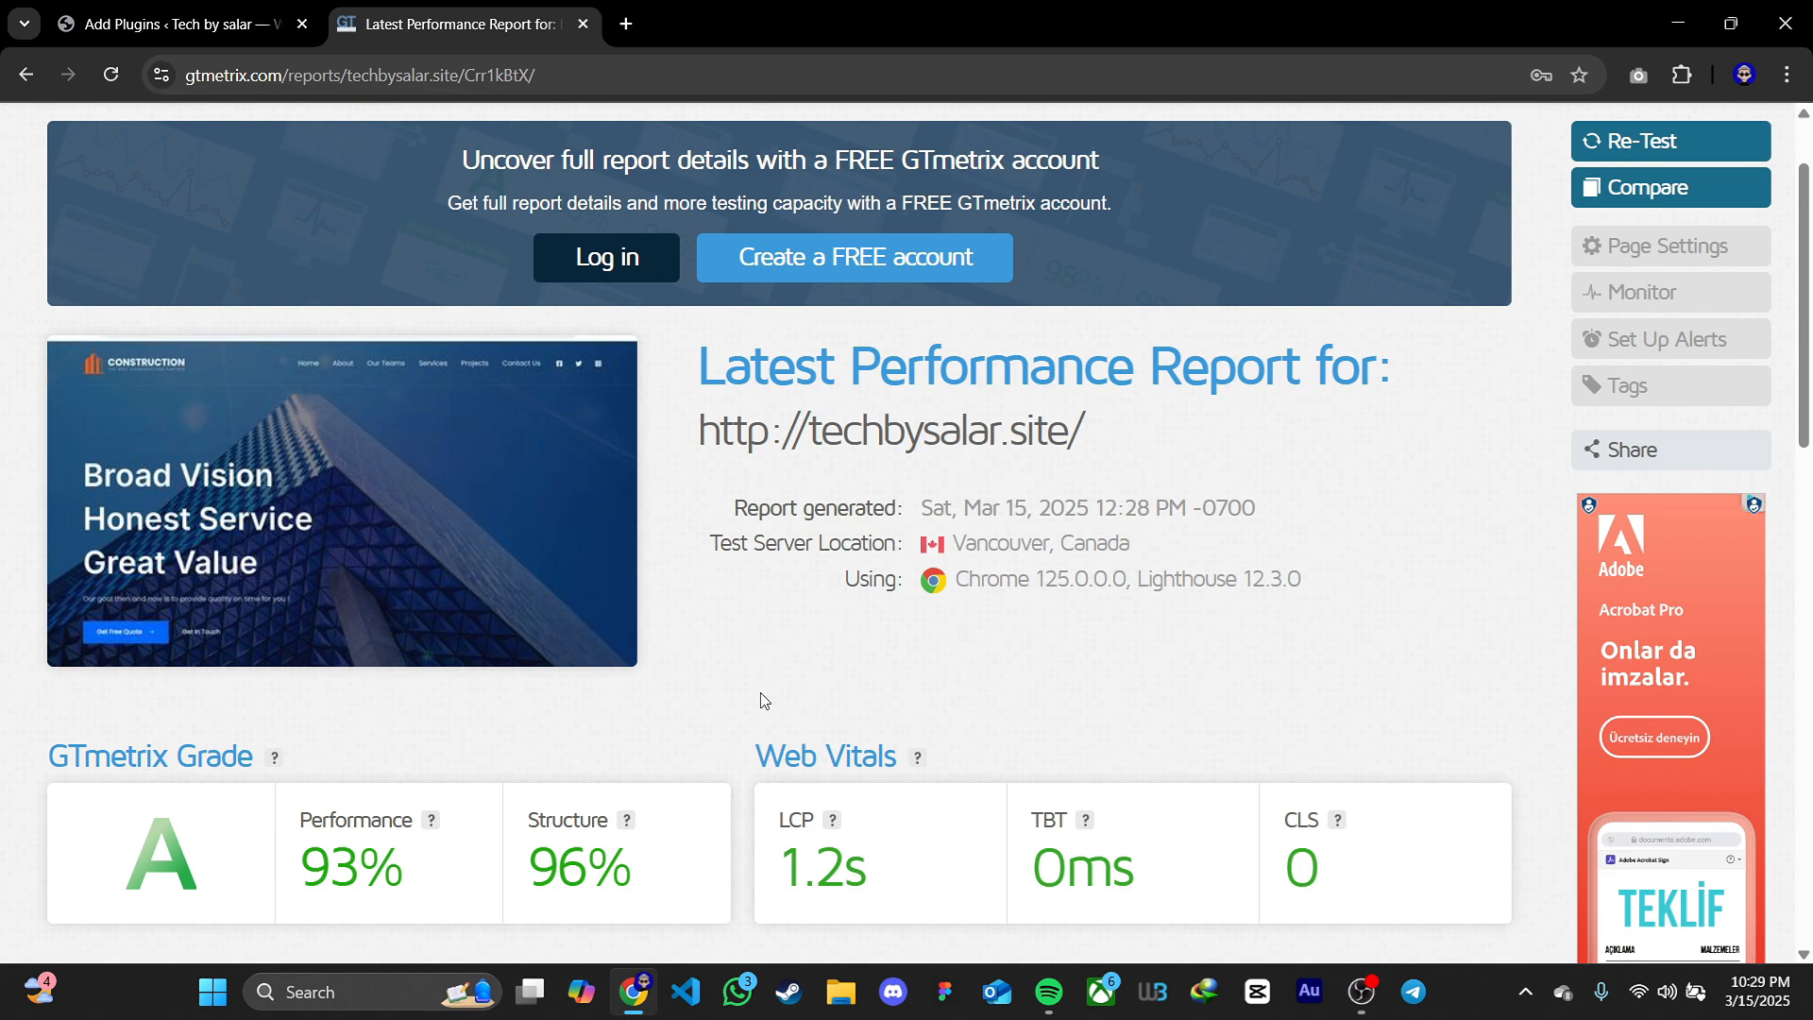
Return to WordPress and search the plugin directory for "cache"
click(135, 35)
click(1473, 243)
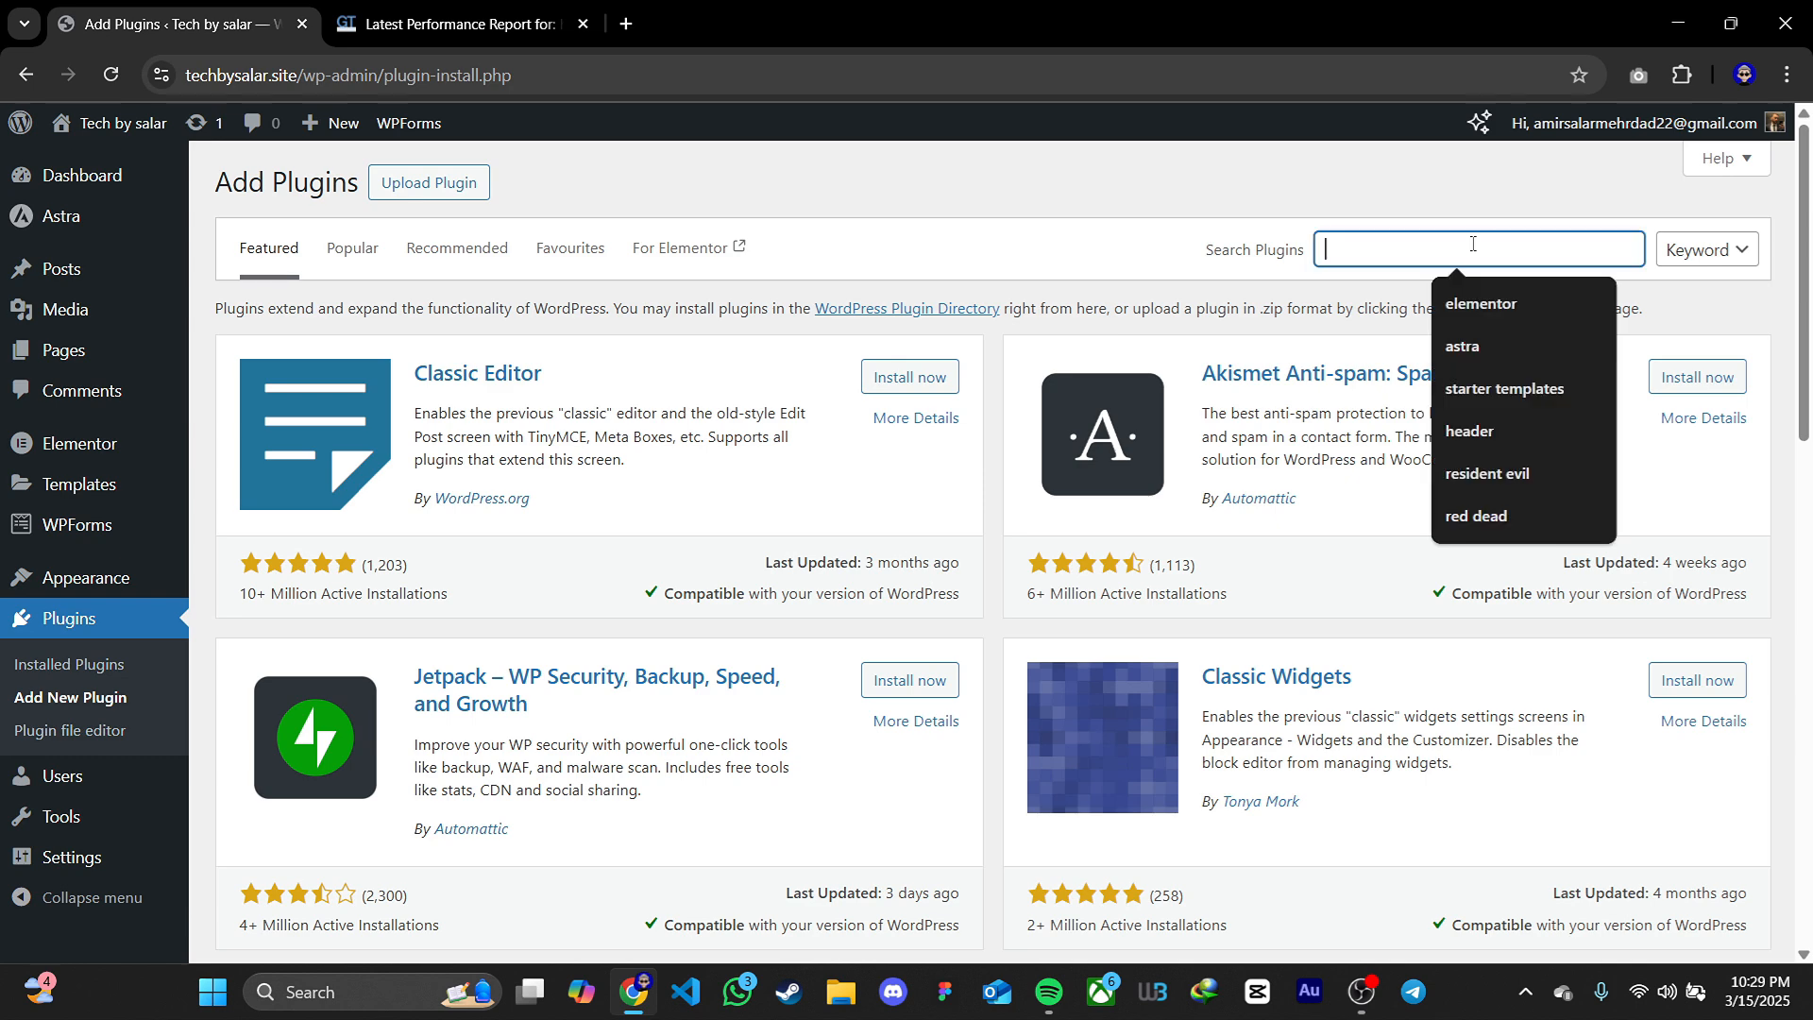
text(cache)
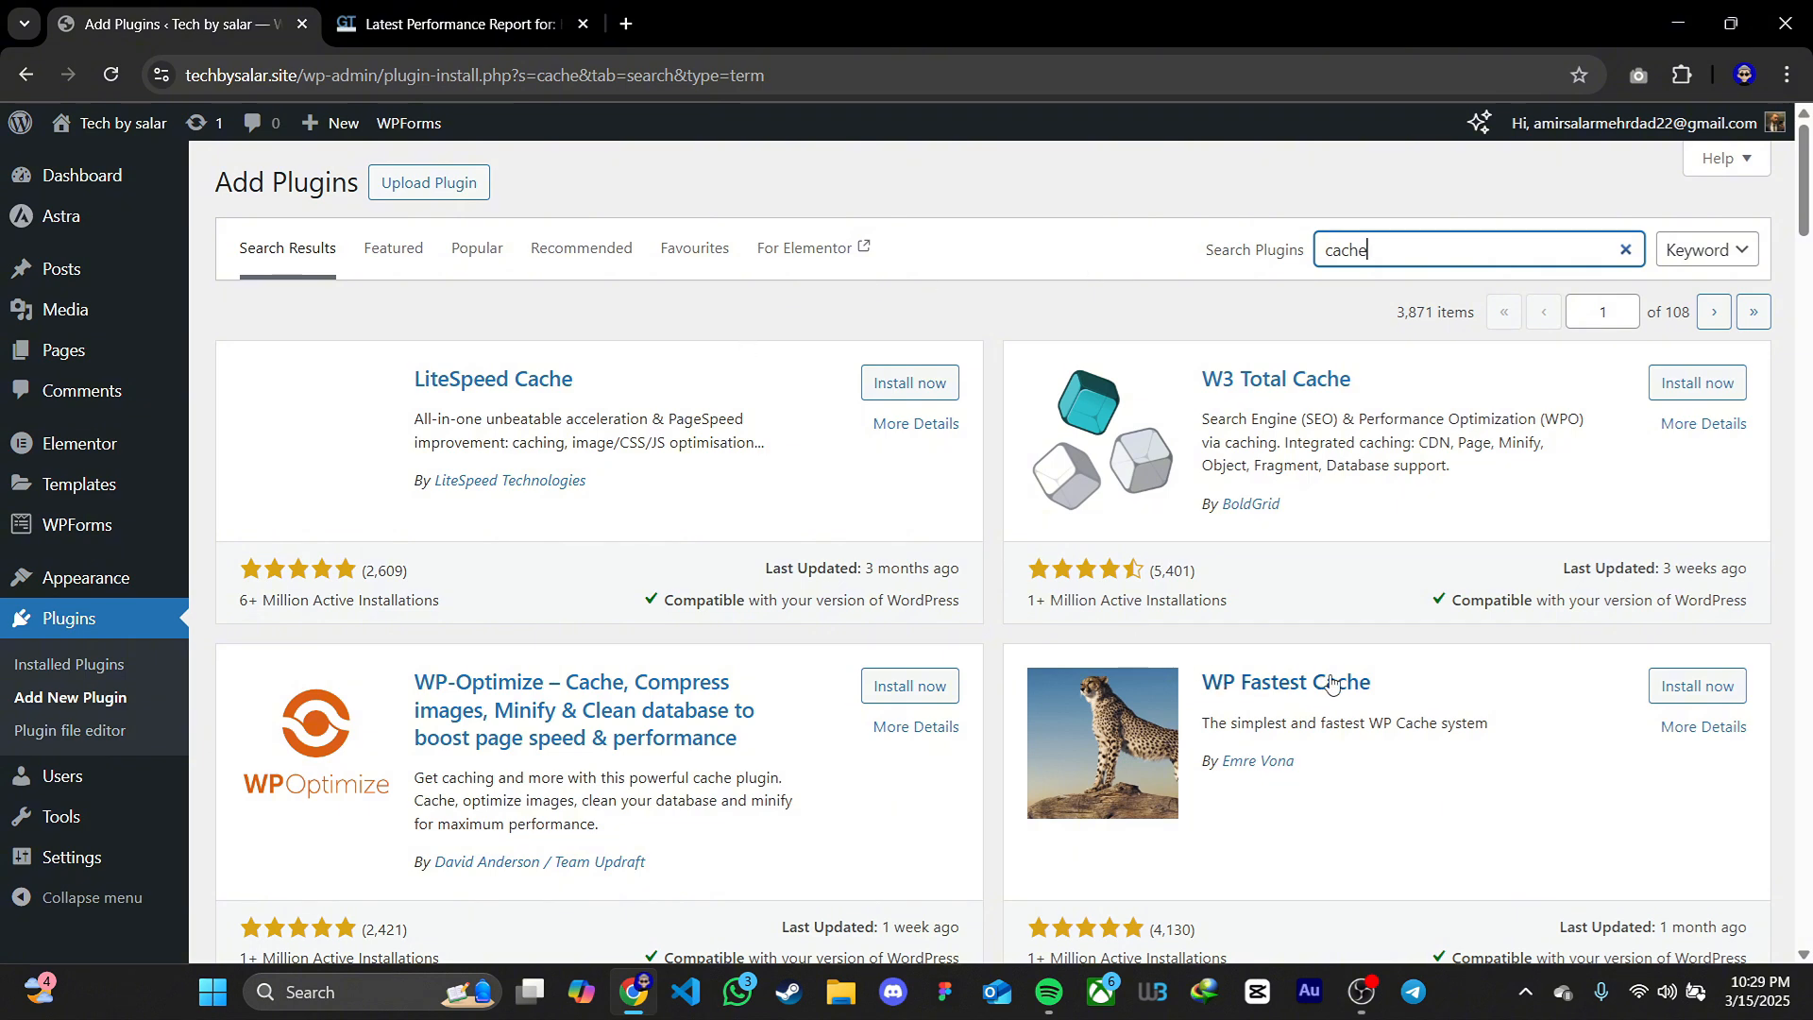
Install and activate the WP Fastest Cache plugin, and open its options page
scroll(1341, 680, down, 1)
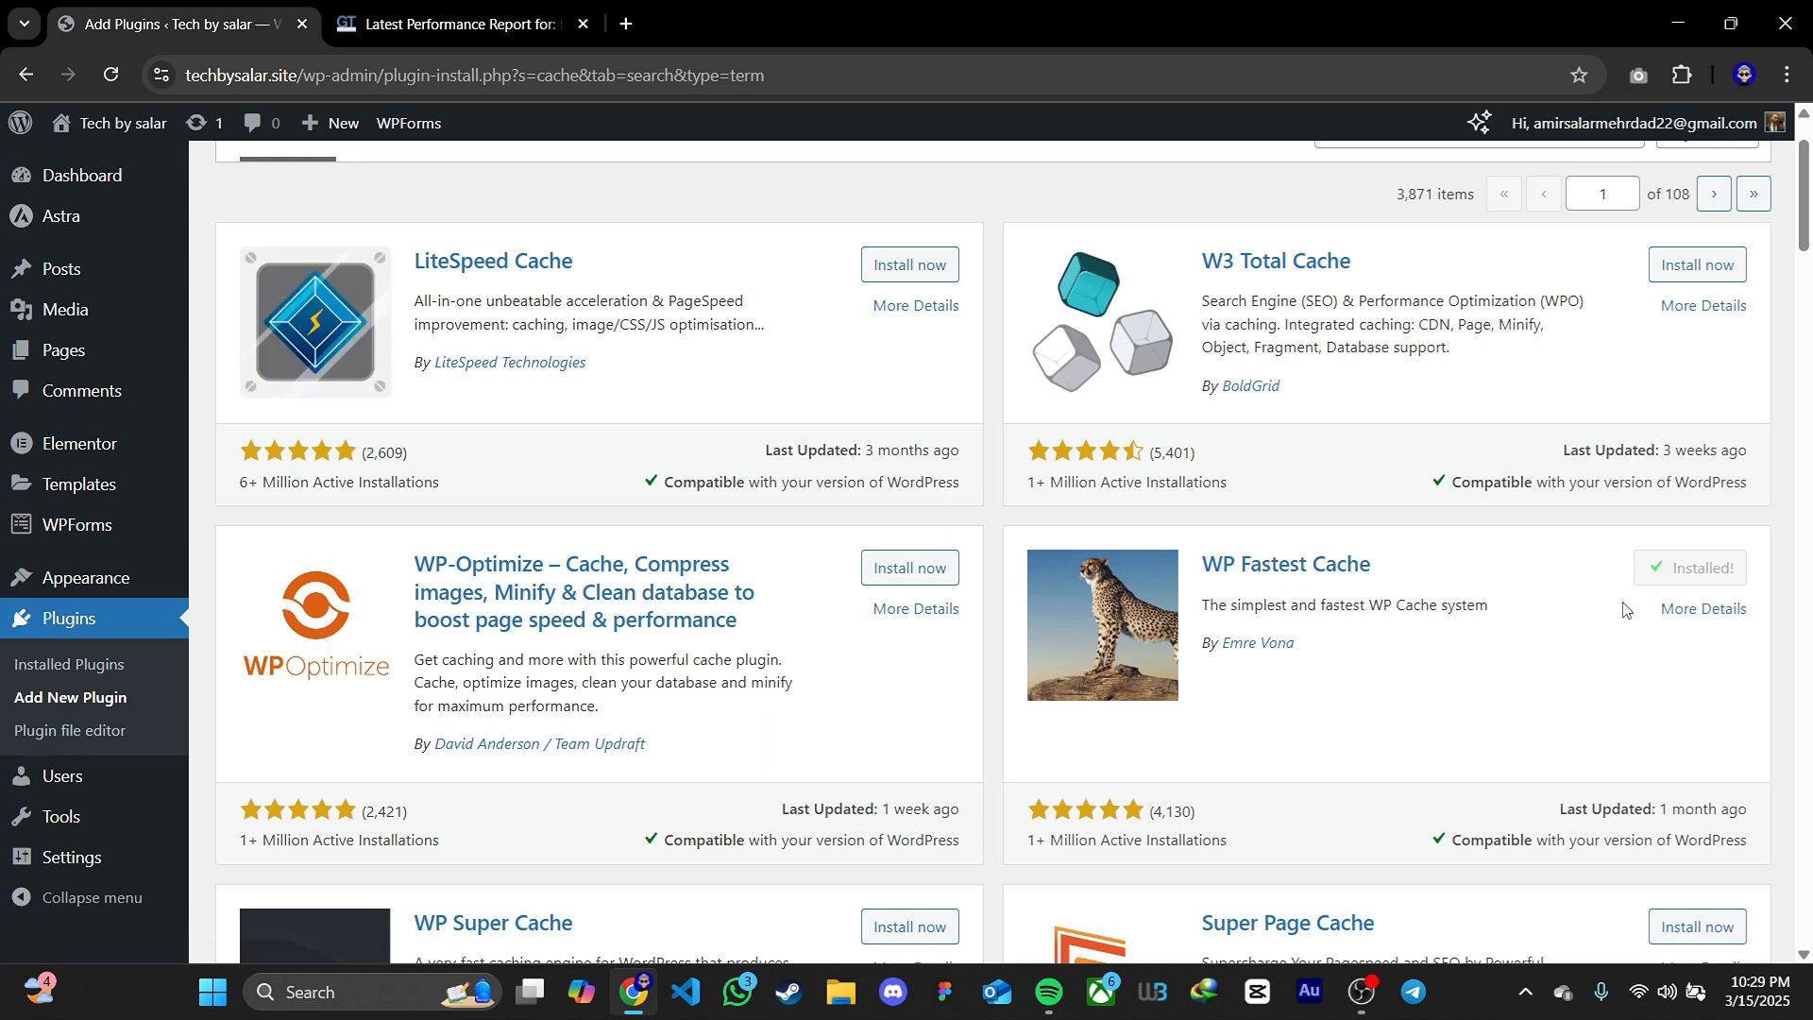
click(1704, 570)
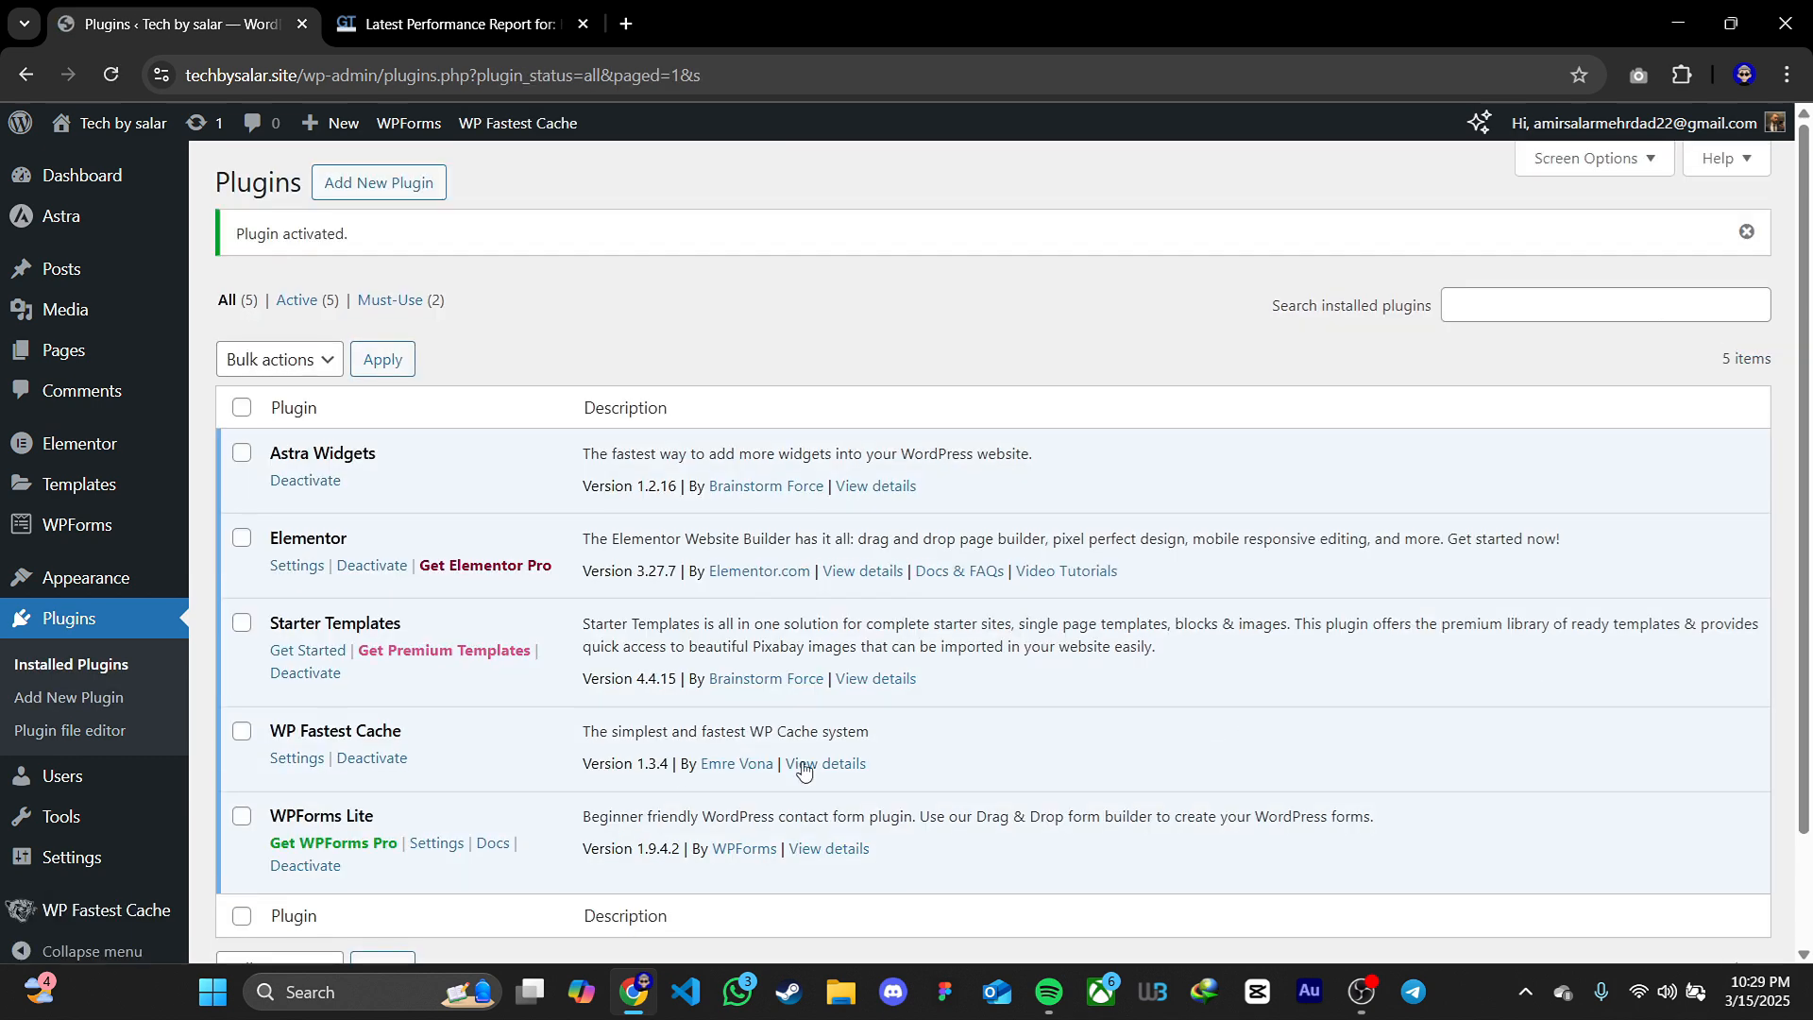
scroll(101, 718, down, 2)
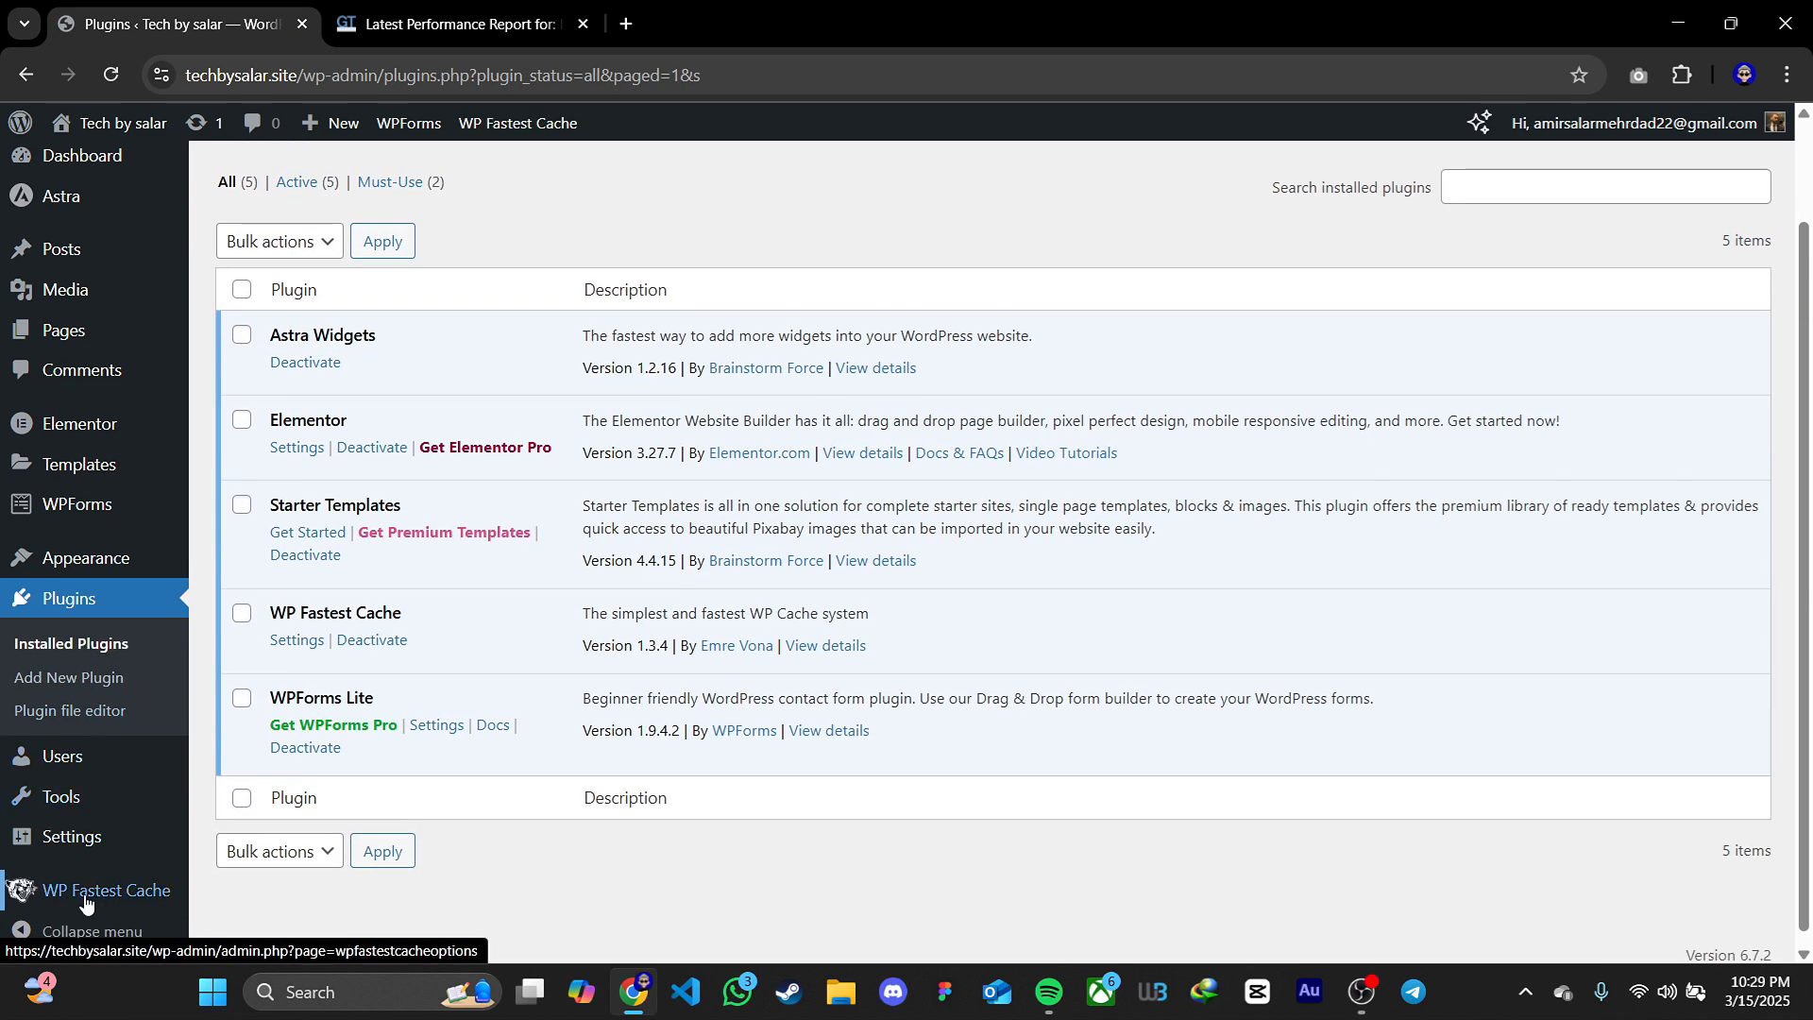
click(85, 902)
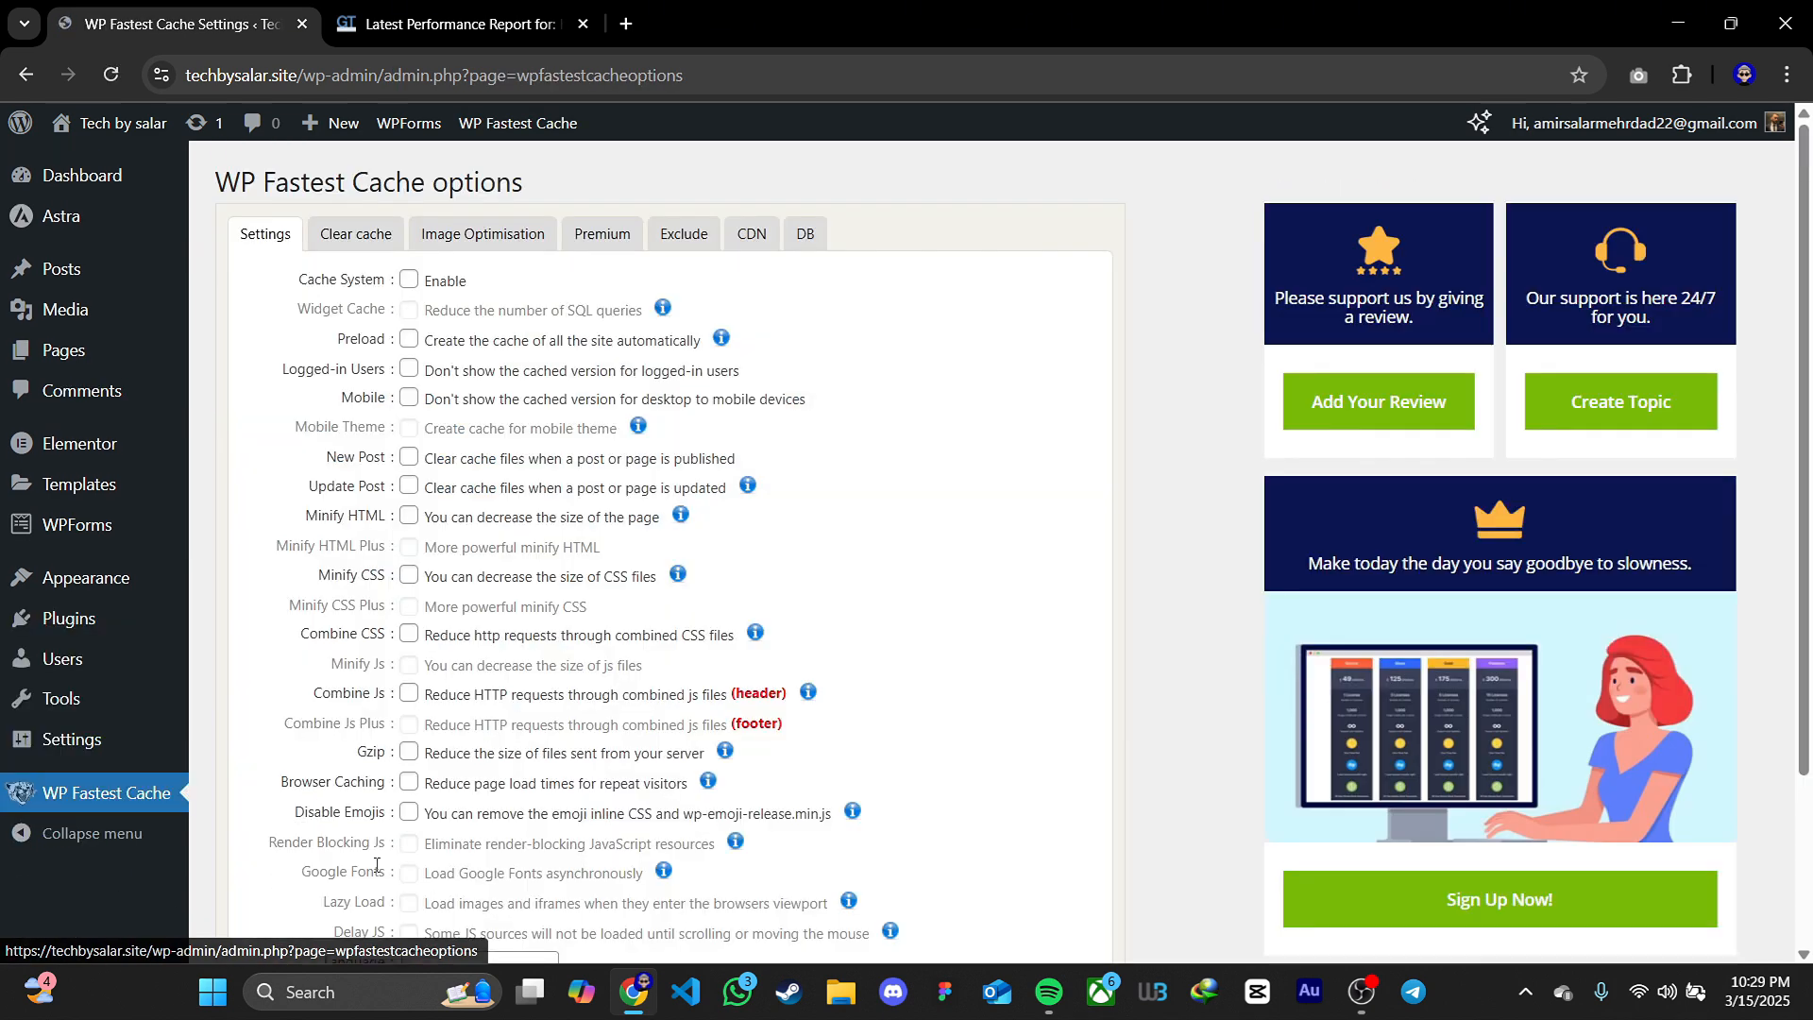
Enable the cache system and preload, keeping the Default (Contents from Newest to Oldest) preload method
click(411, 281)
click(409, 339)
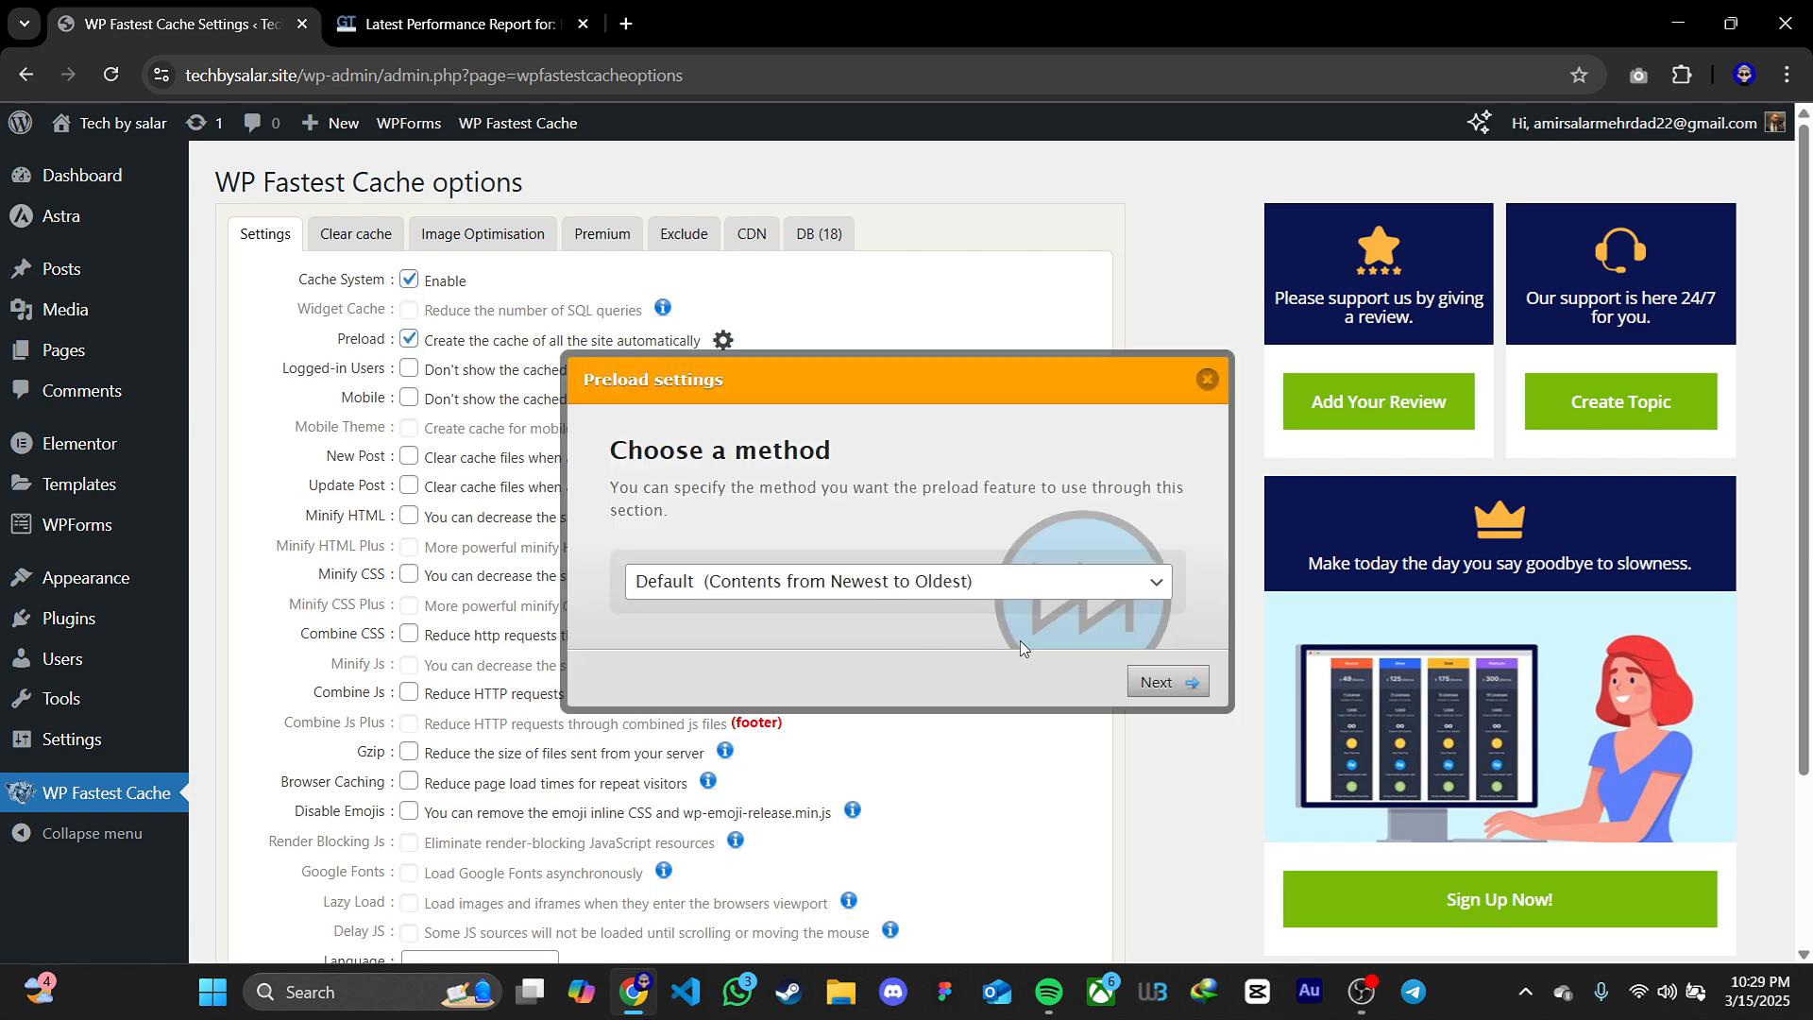
click(1004, 592)
click(1009, 614)
click(1168, 680)
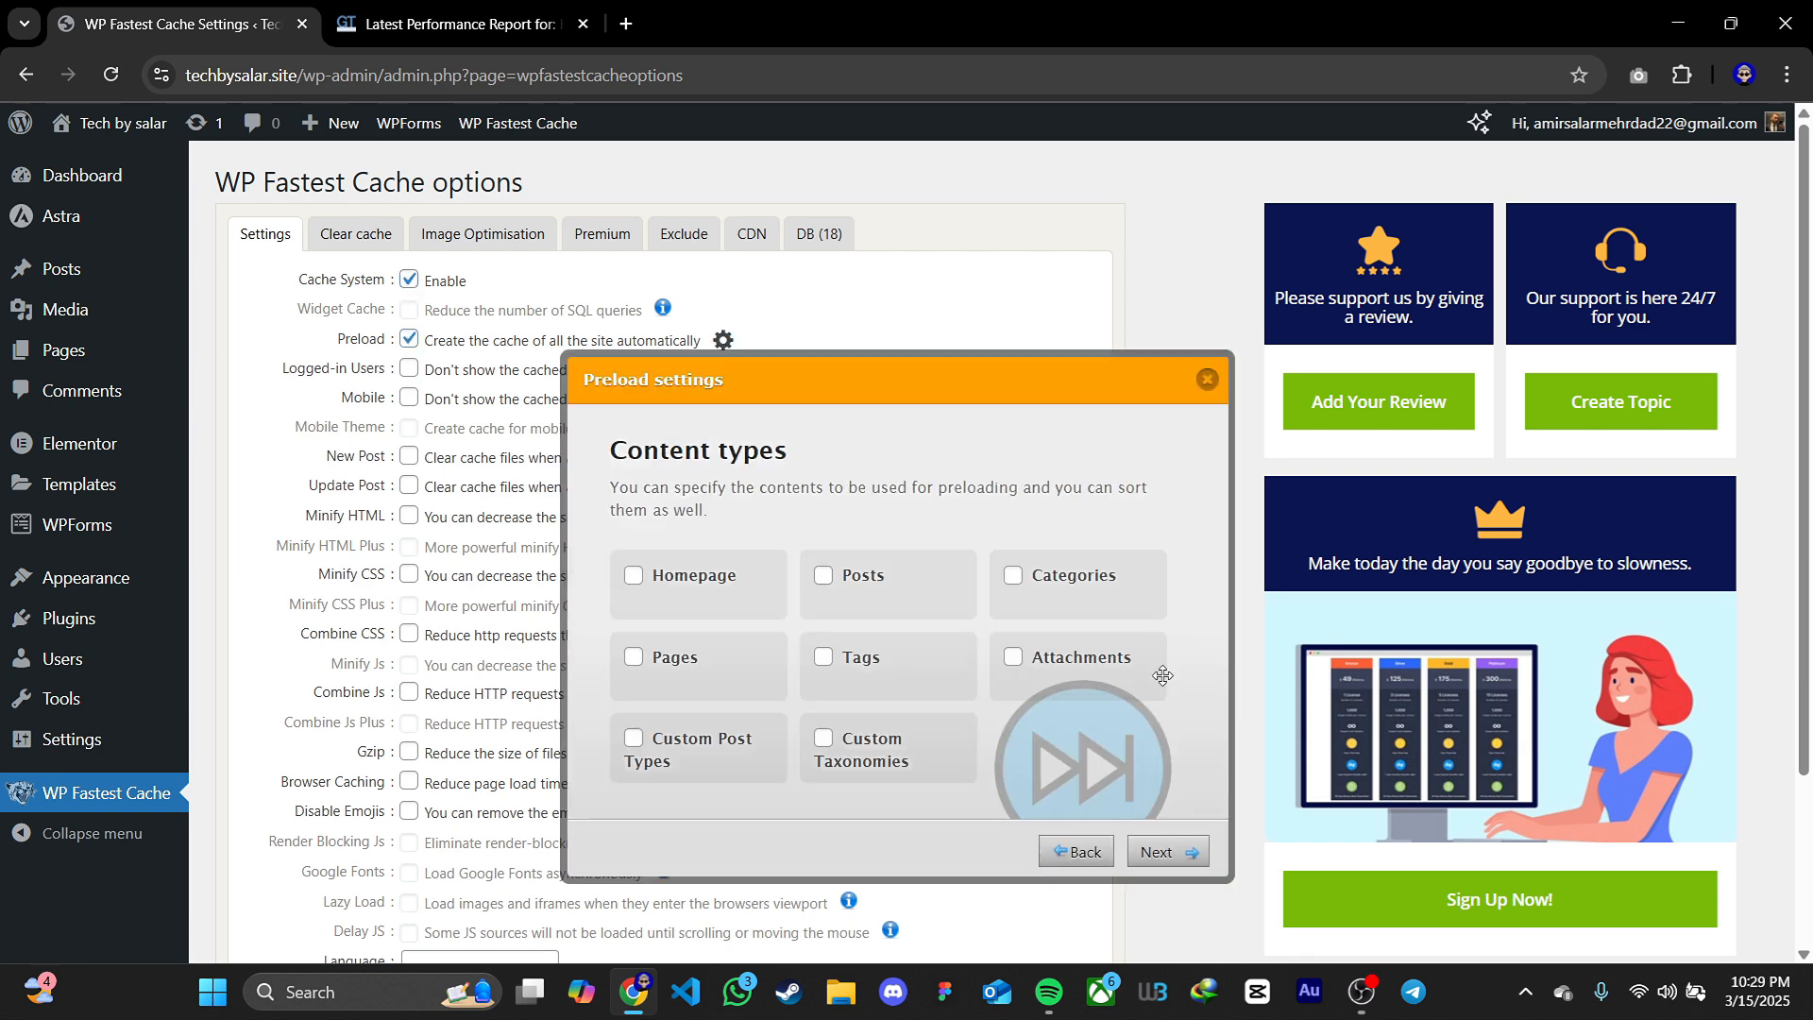
Include all eight content types in the preload, from Homepage to Custom Taxonomies, and finish with the default 4 pages per minute
click(634, 577)
click(824, 576)
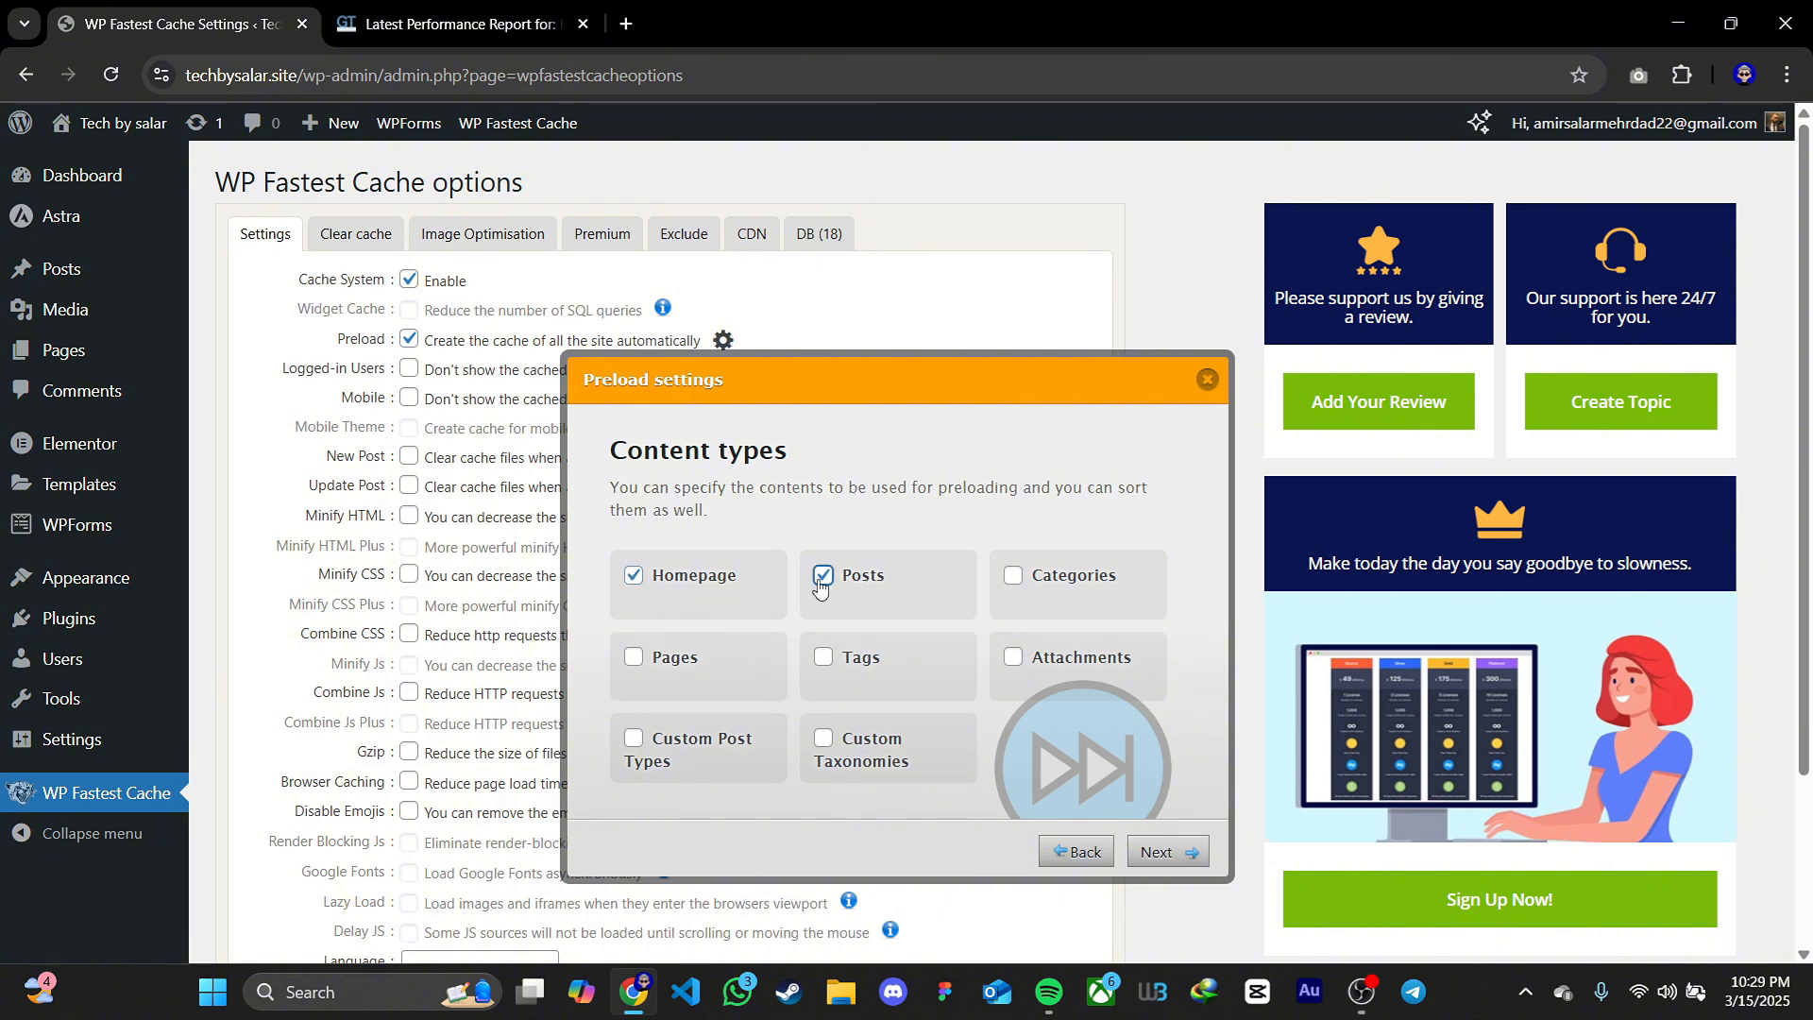
click(1014, 576)
click(634, 658)
click(823, 657)
click(1013, 658)
click(634, 738)
click(824, 738)
click(1167, 852)
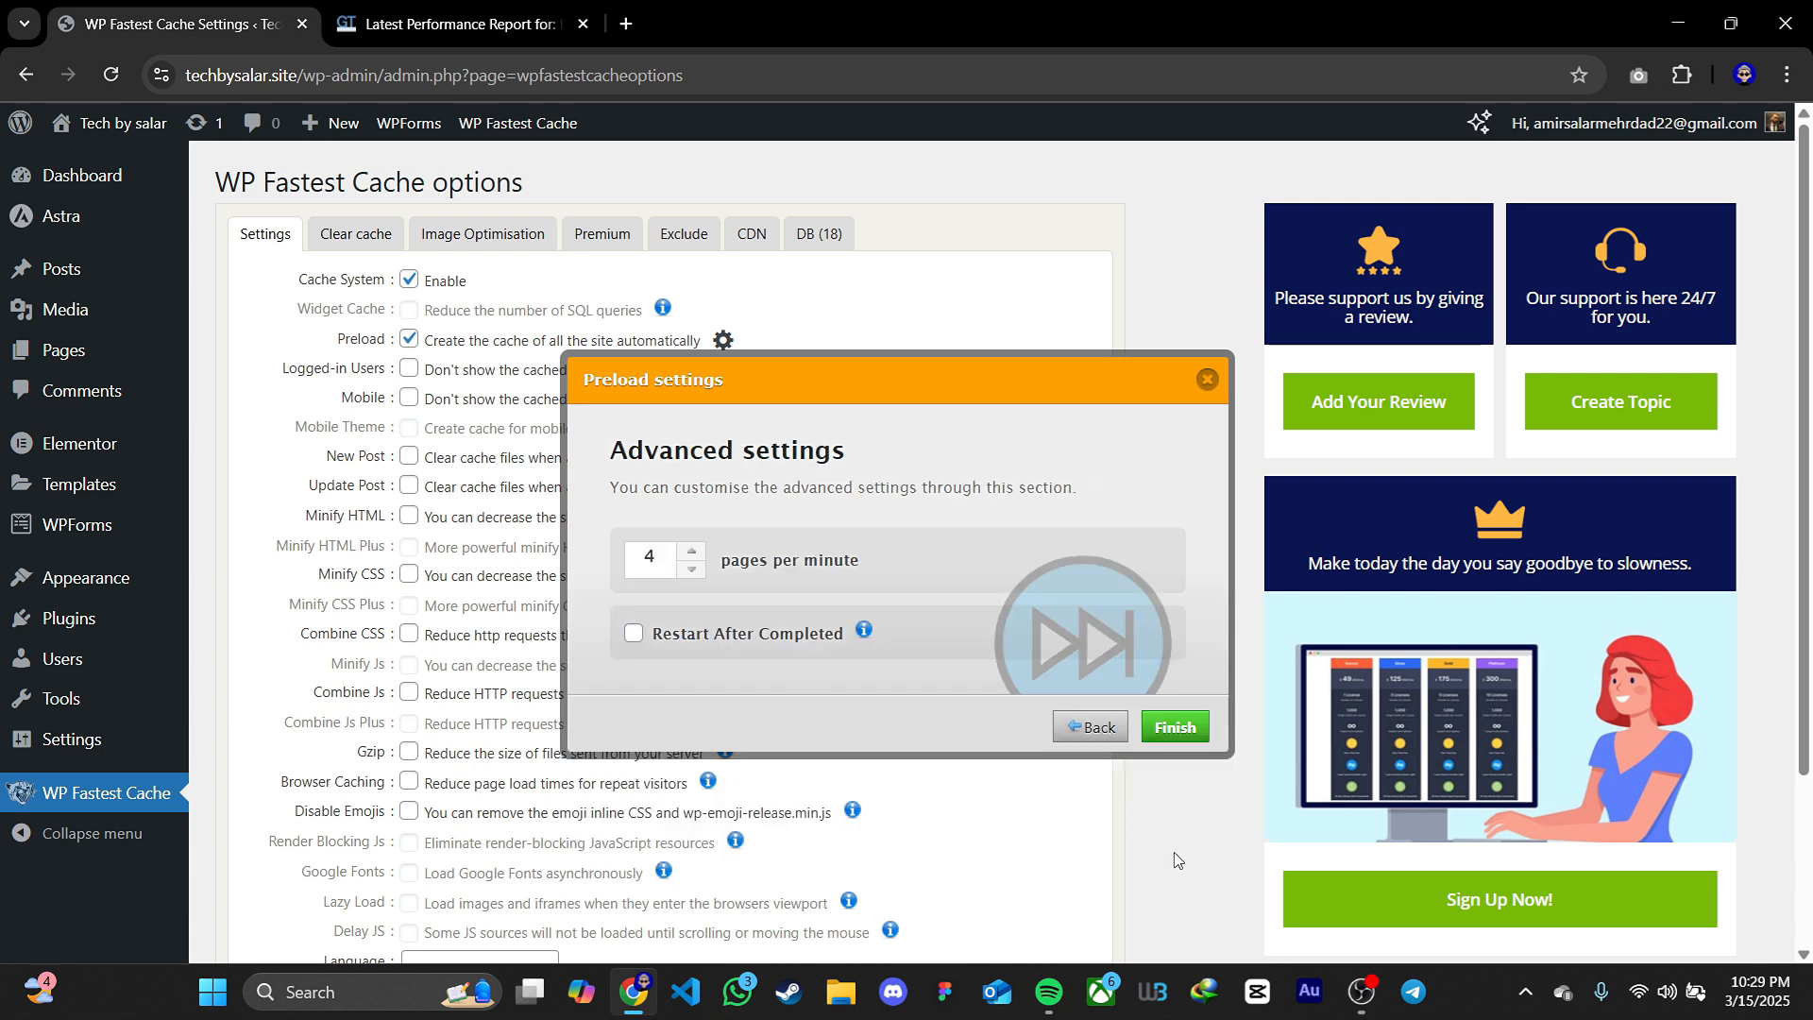
click(1173, 727)
Enable the Logged-in Users, Mobile, New Post, Update Post and Minify HTML options, accepting the default cache-clearing rules for posts
click(408, 369)
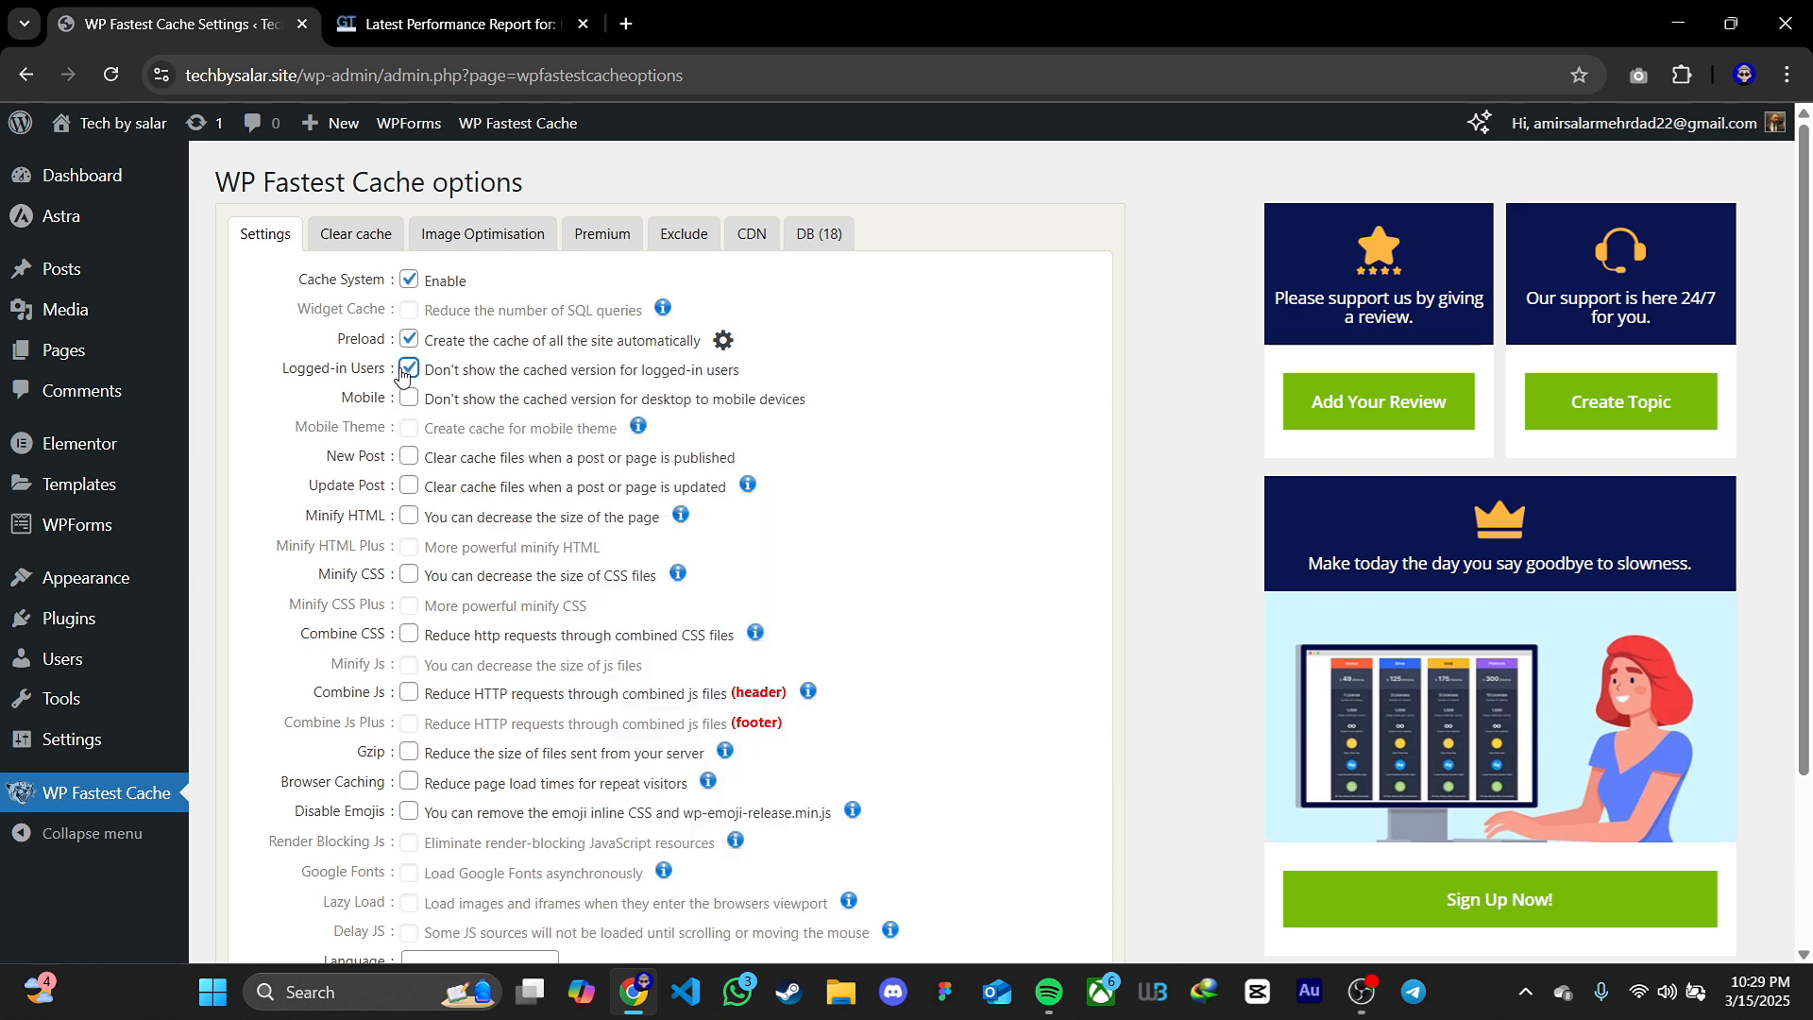
click(408, 398)
click(408, 456)
click(852, 696)
click(408, 485)
click(408, 514)
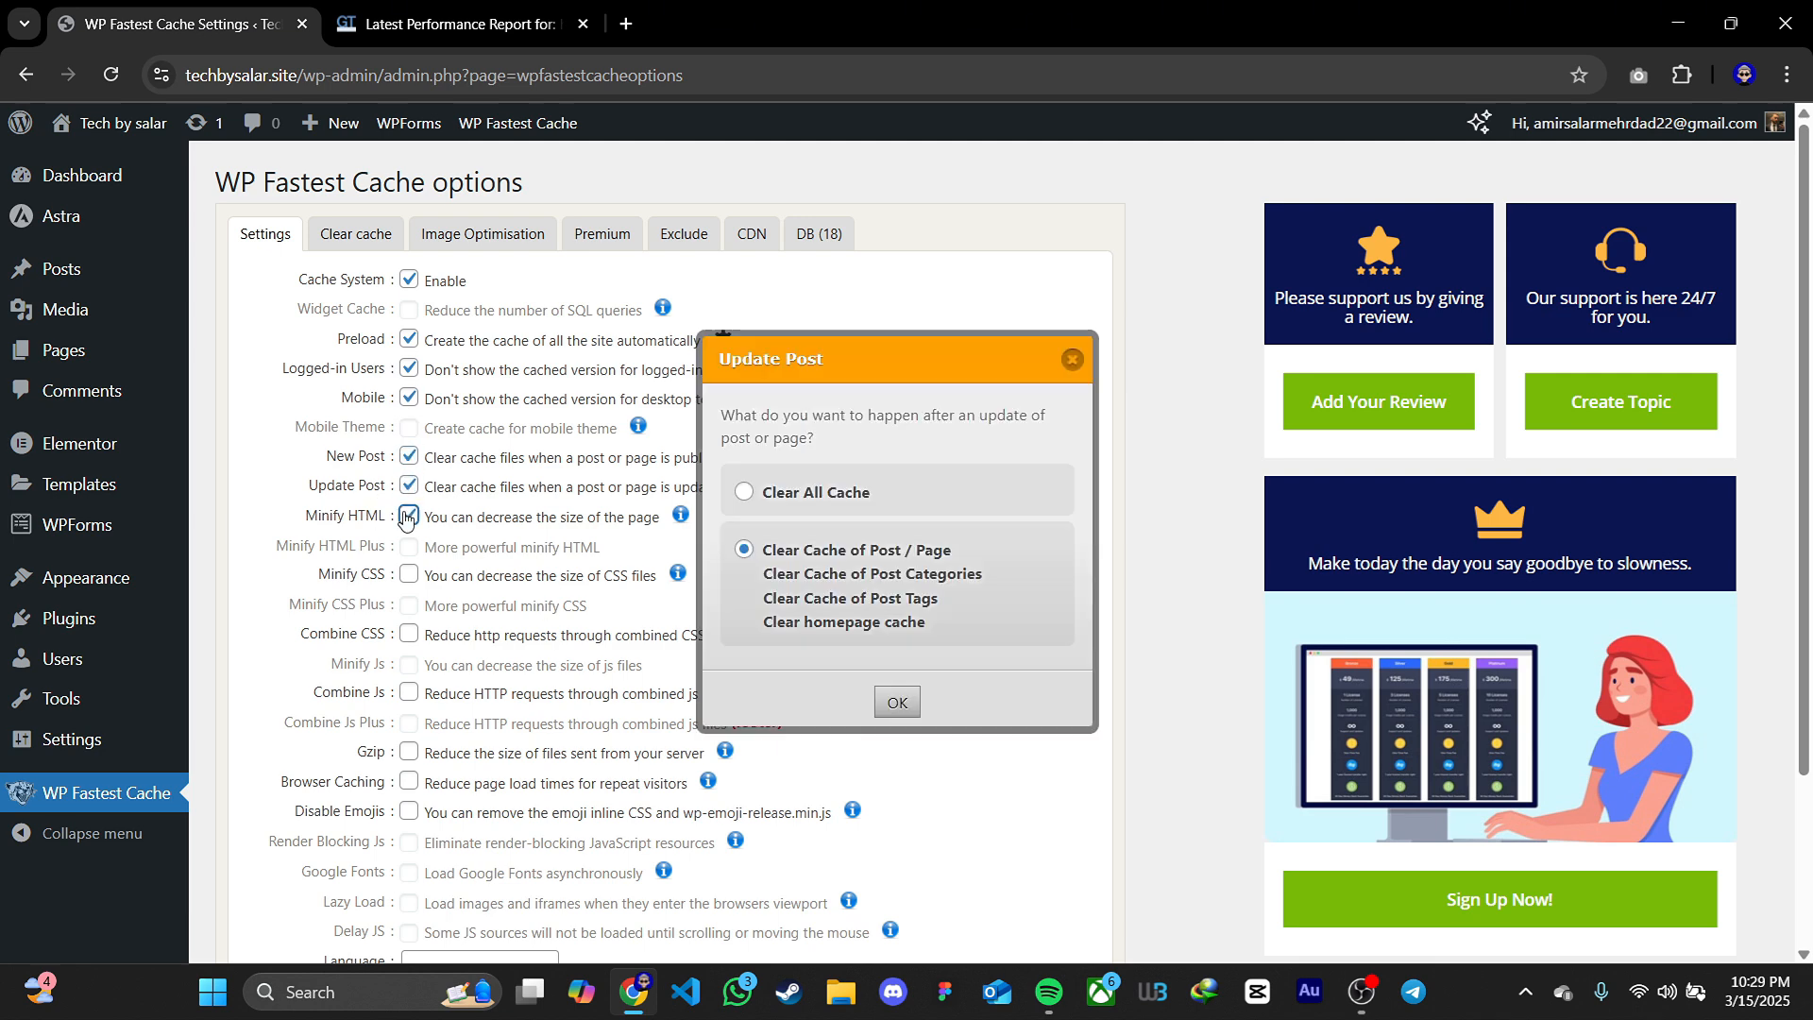
click(903, 697)
Enable Minify CSS, Combine CSS, Combine Js, Gzip, Browser Caching and Disable Emojis, and save the cache options
click(404, 578)
click(408, 634)
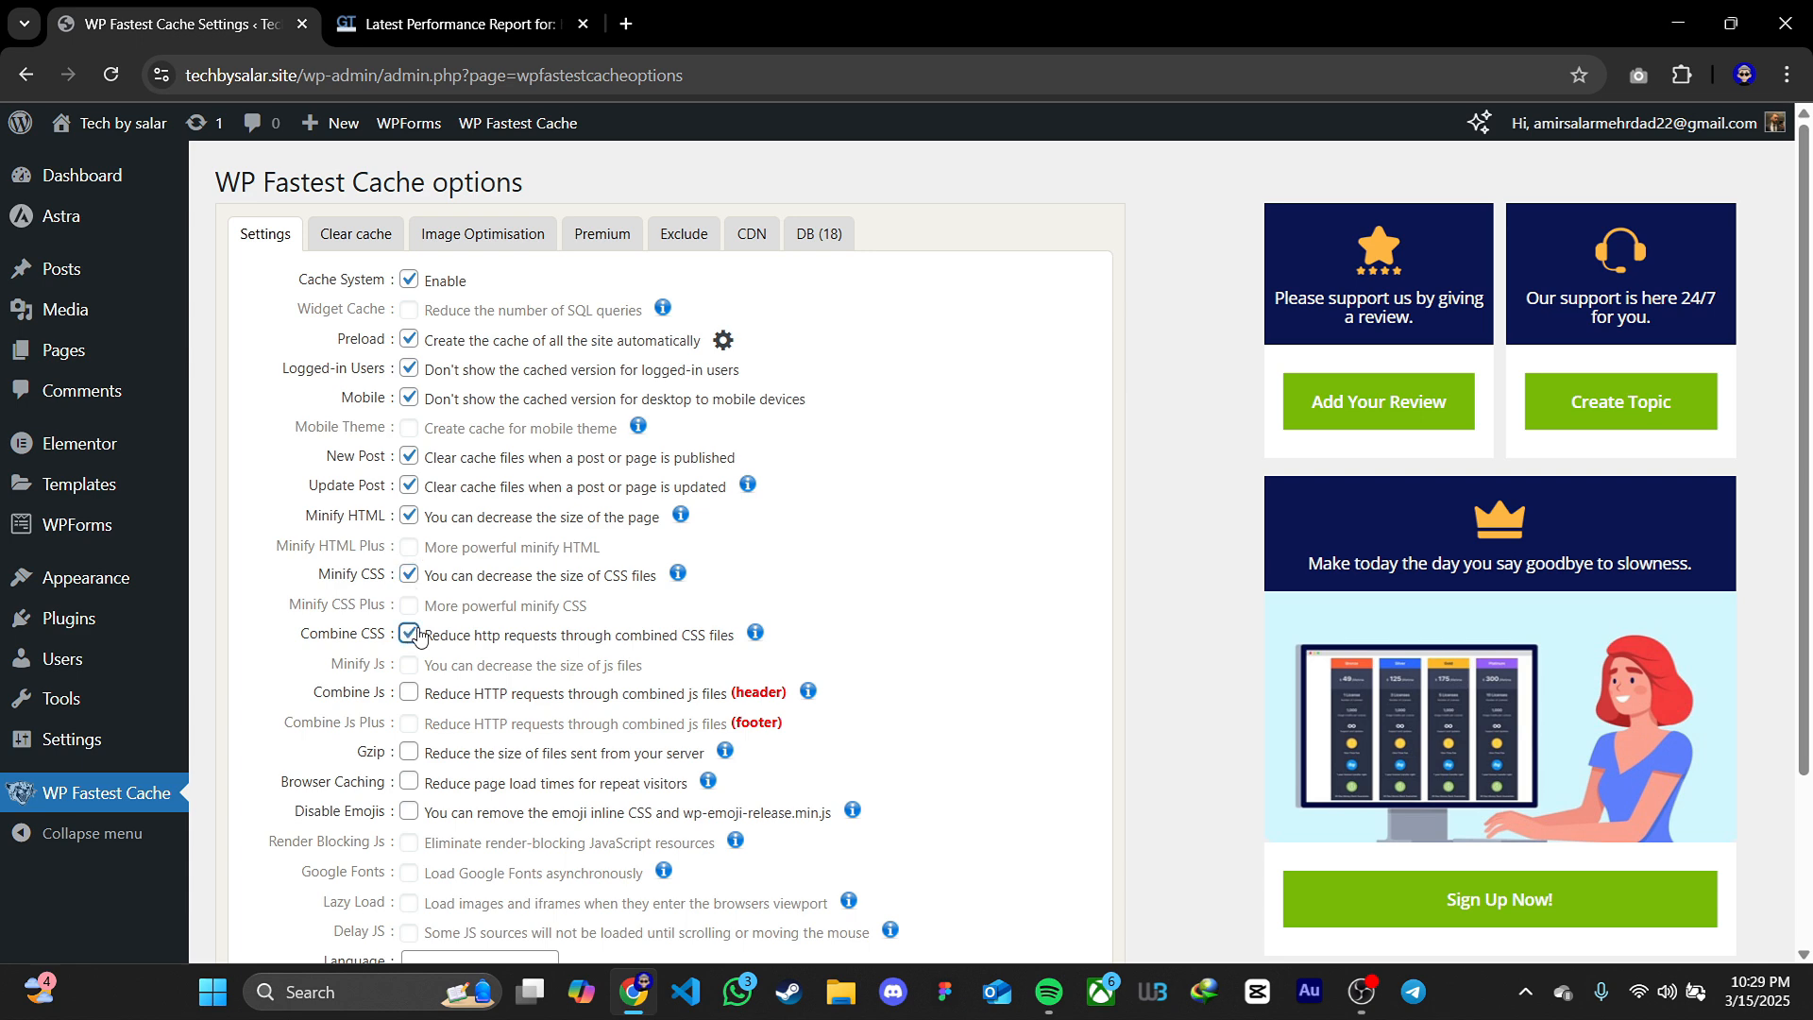
click(408, 692)
click(410, 752)
scroll(410, 746, down, 1)
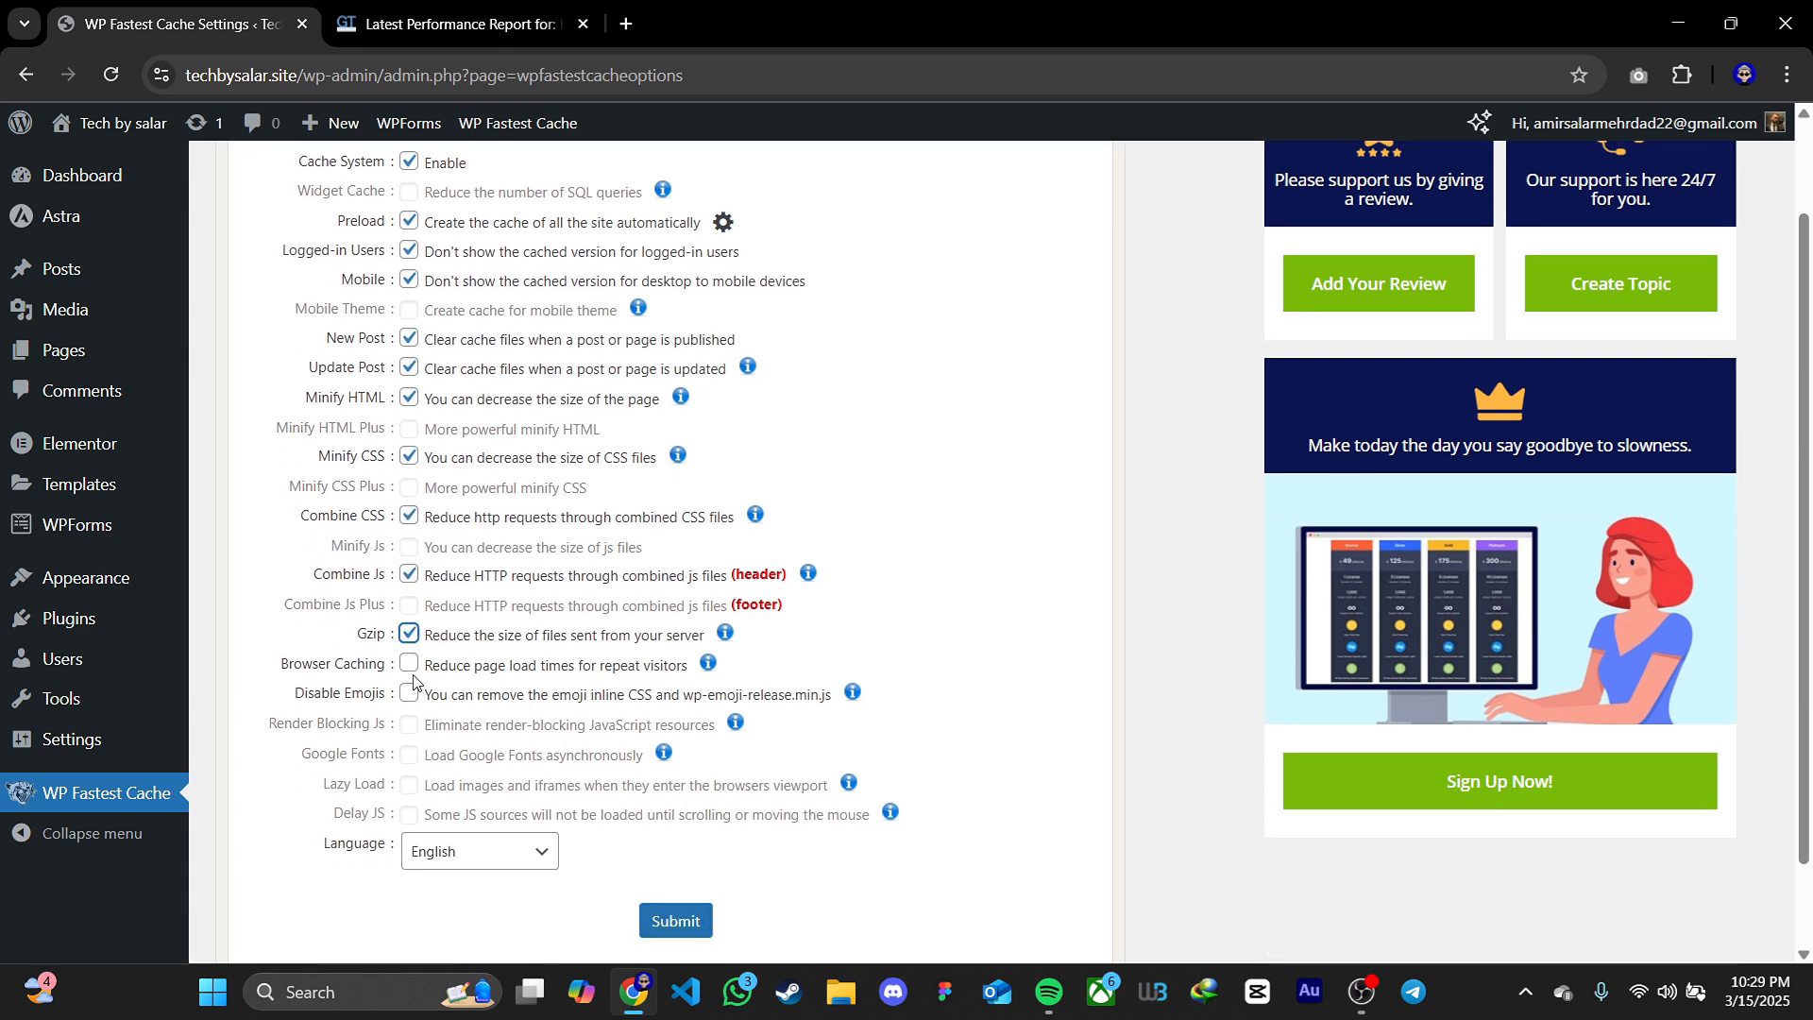
click(408, 664)
click(408, 693)
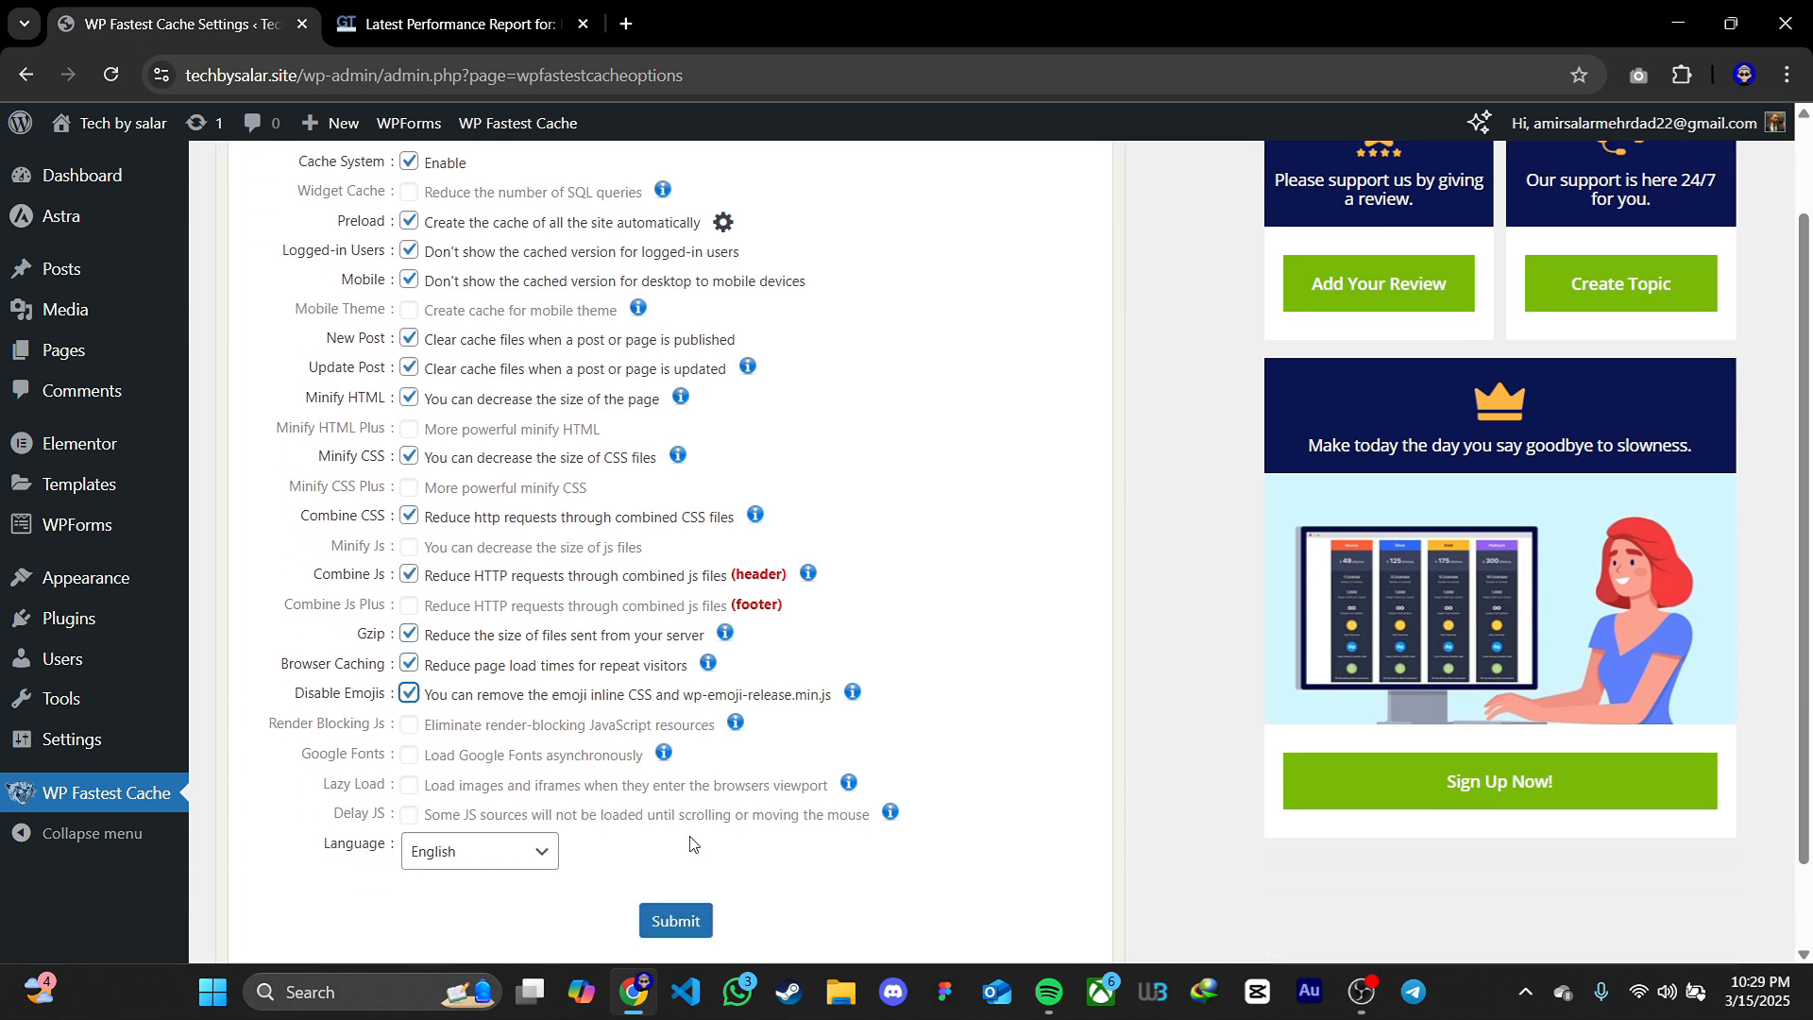
click(690, 930)
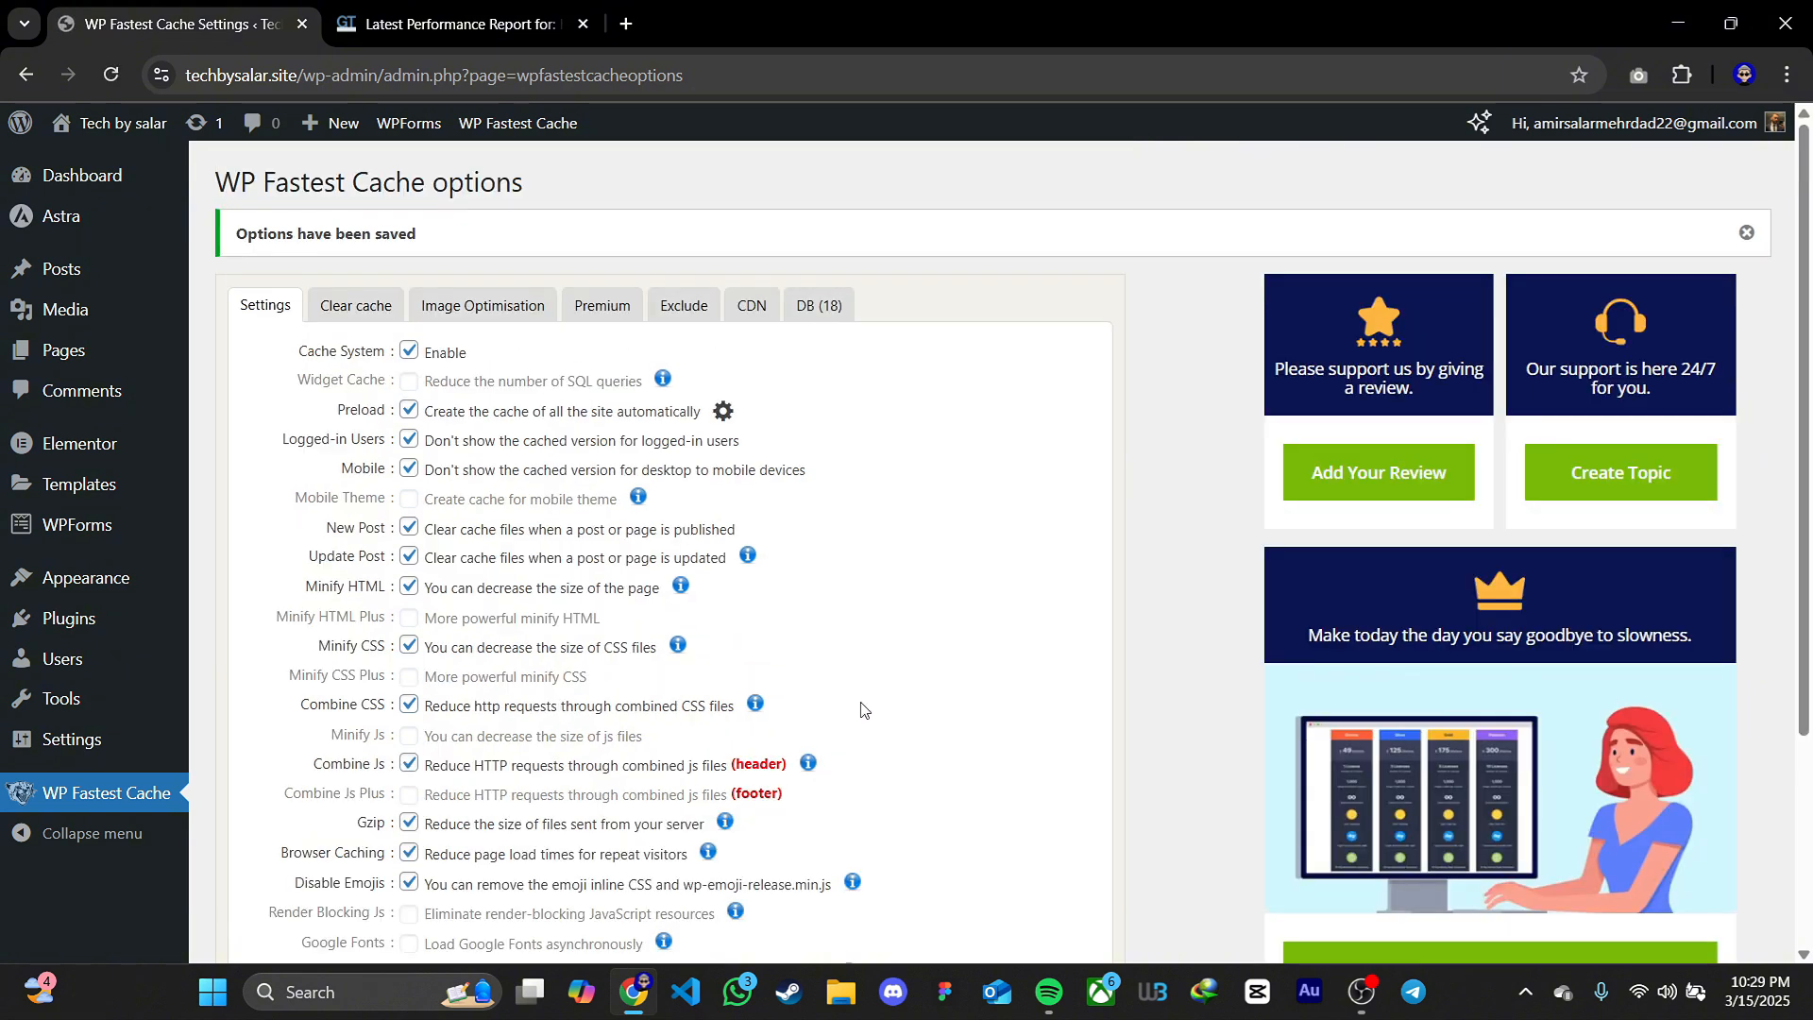
Clear all of the site's cache files, including the minified CSS/JS
click(368, 315)
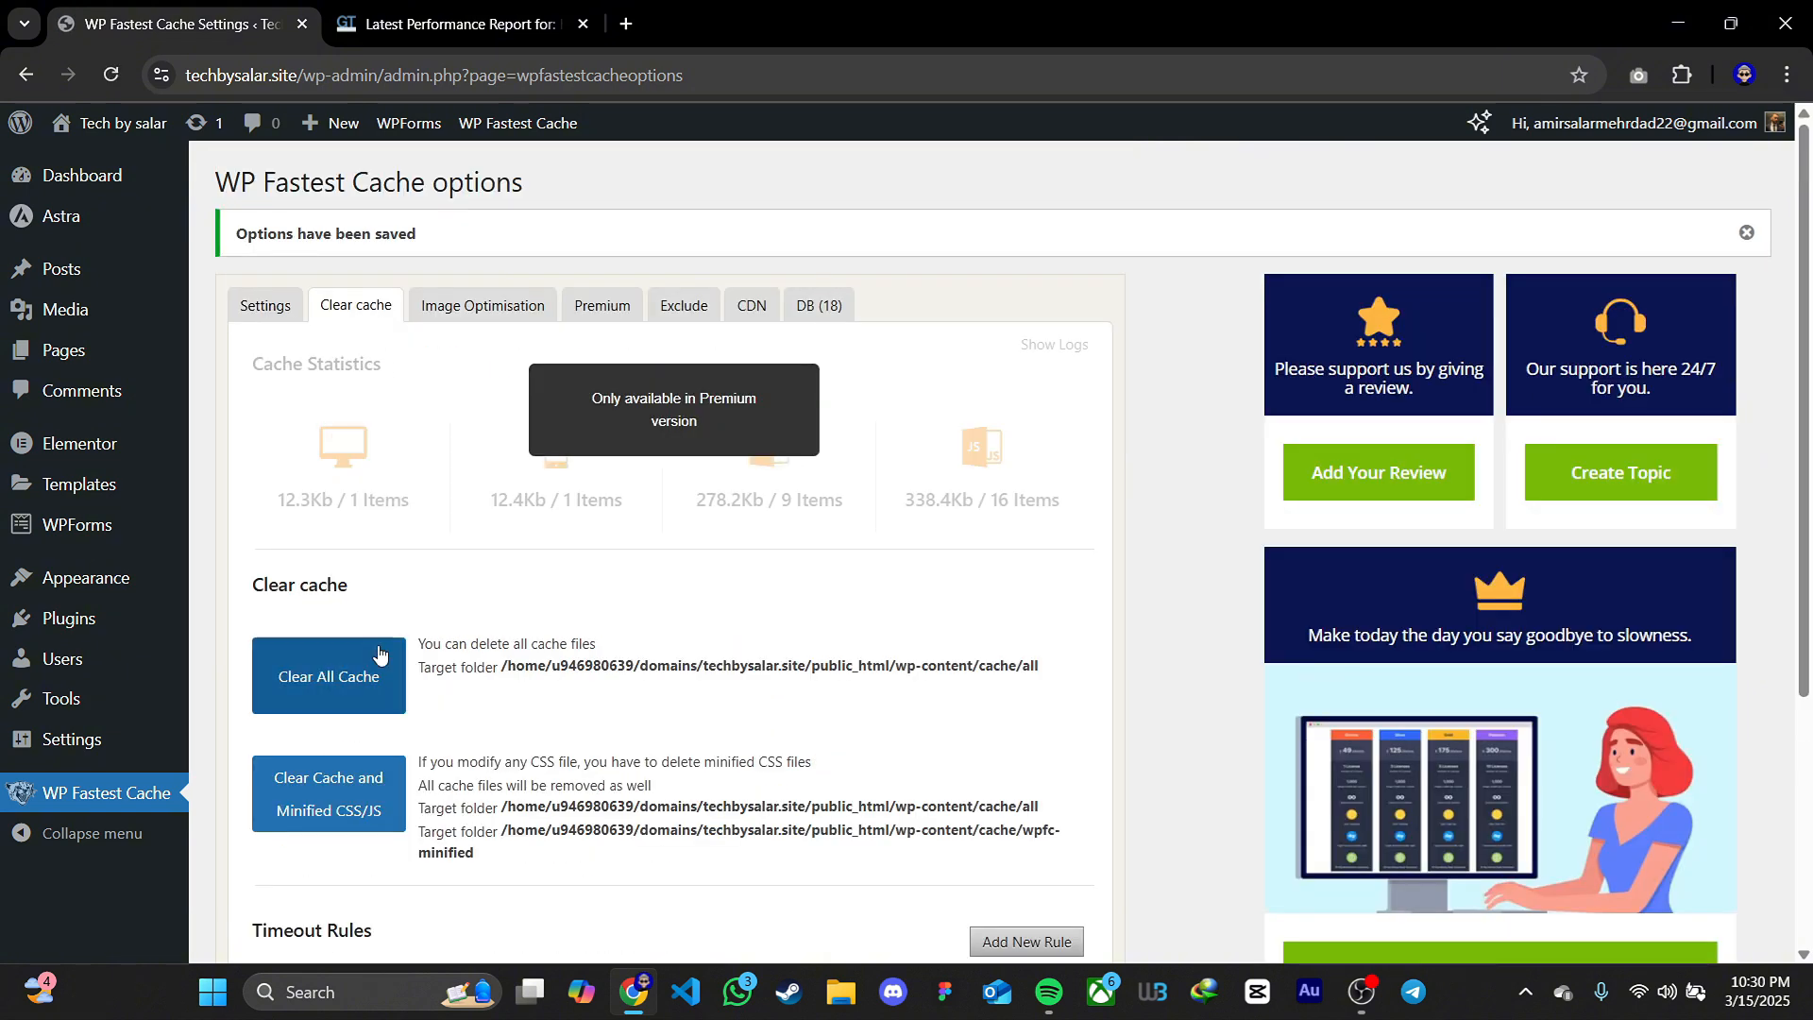
click(342, 690)
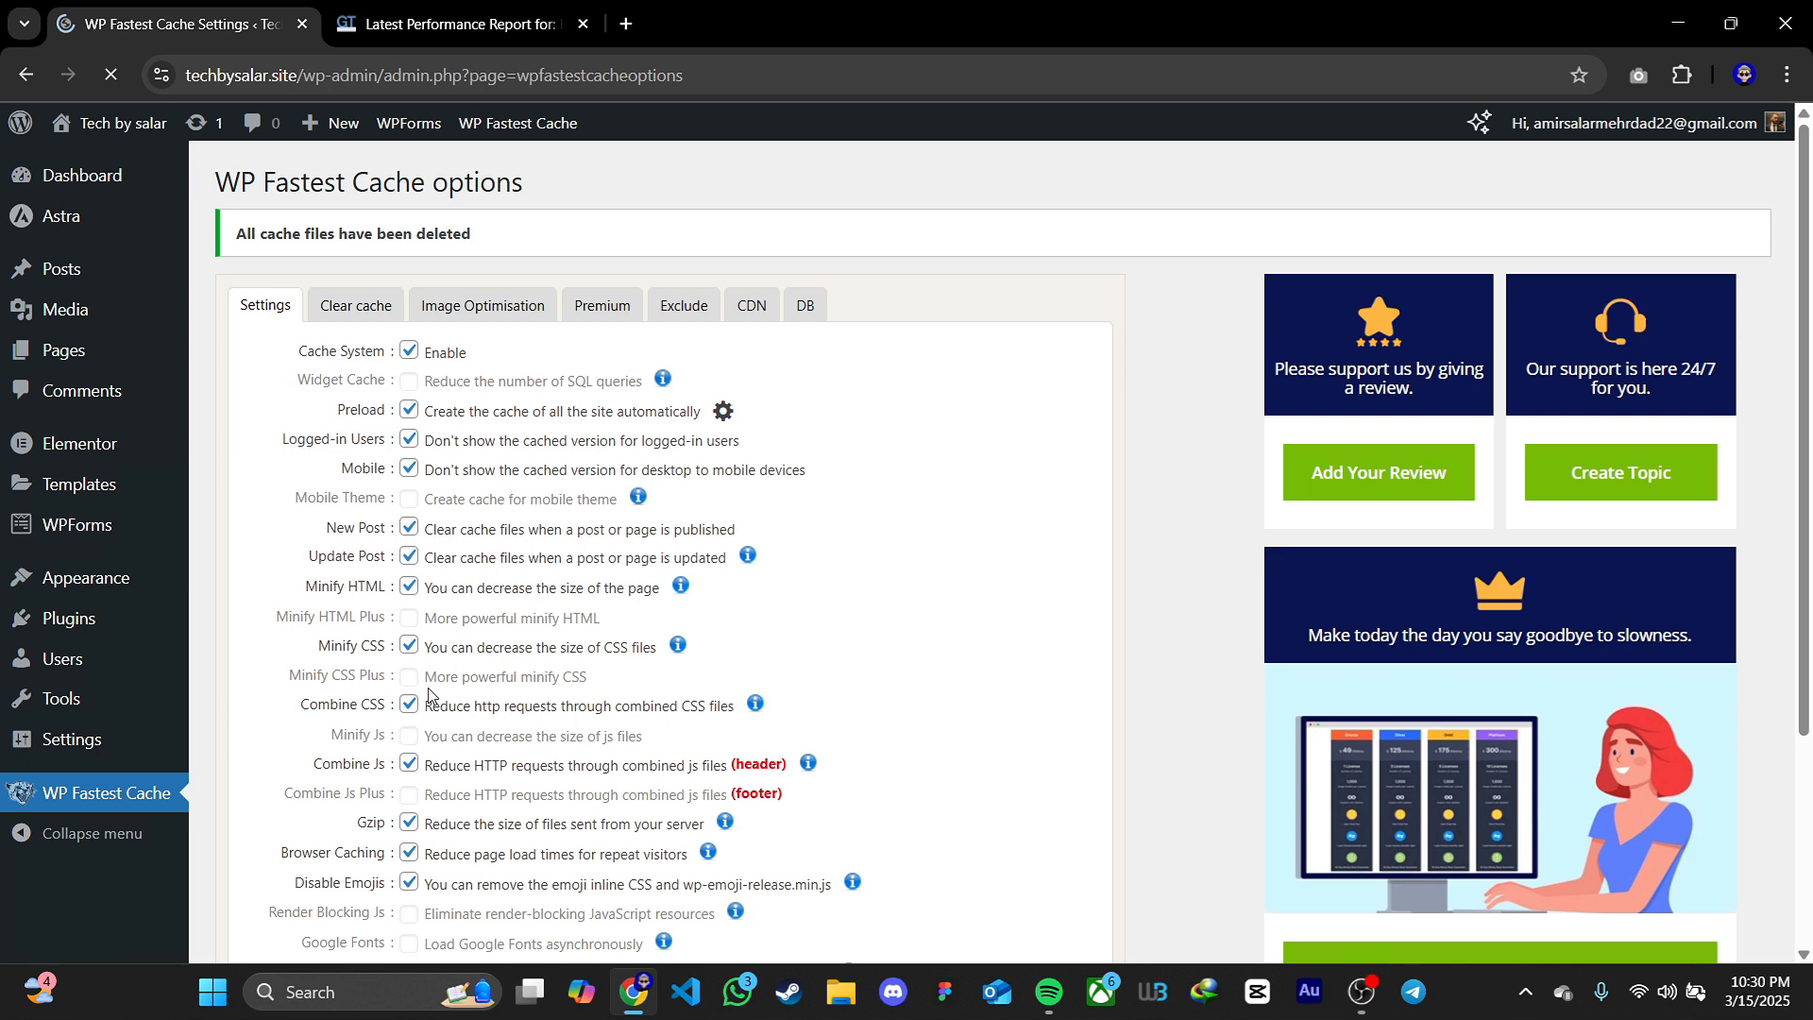
click(321, 309)
scroll(323, 319, down, 1)
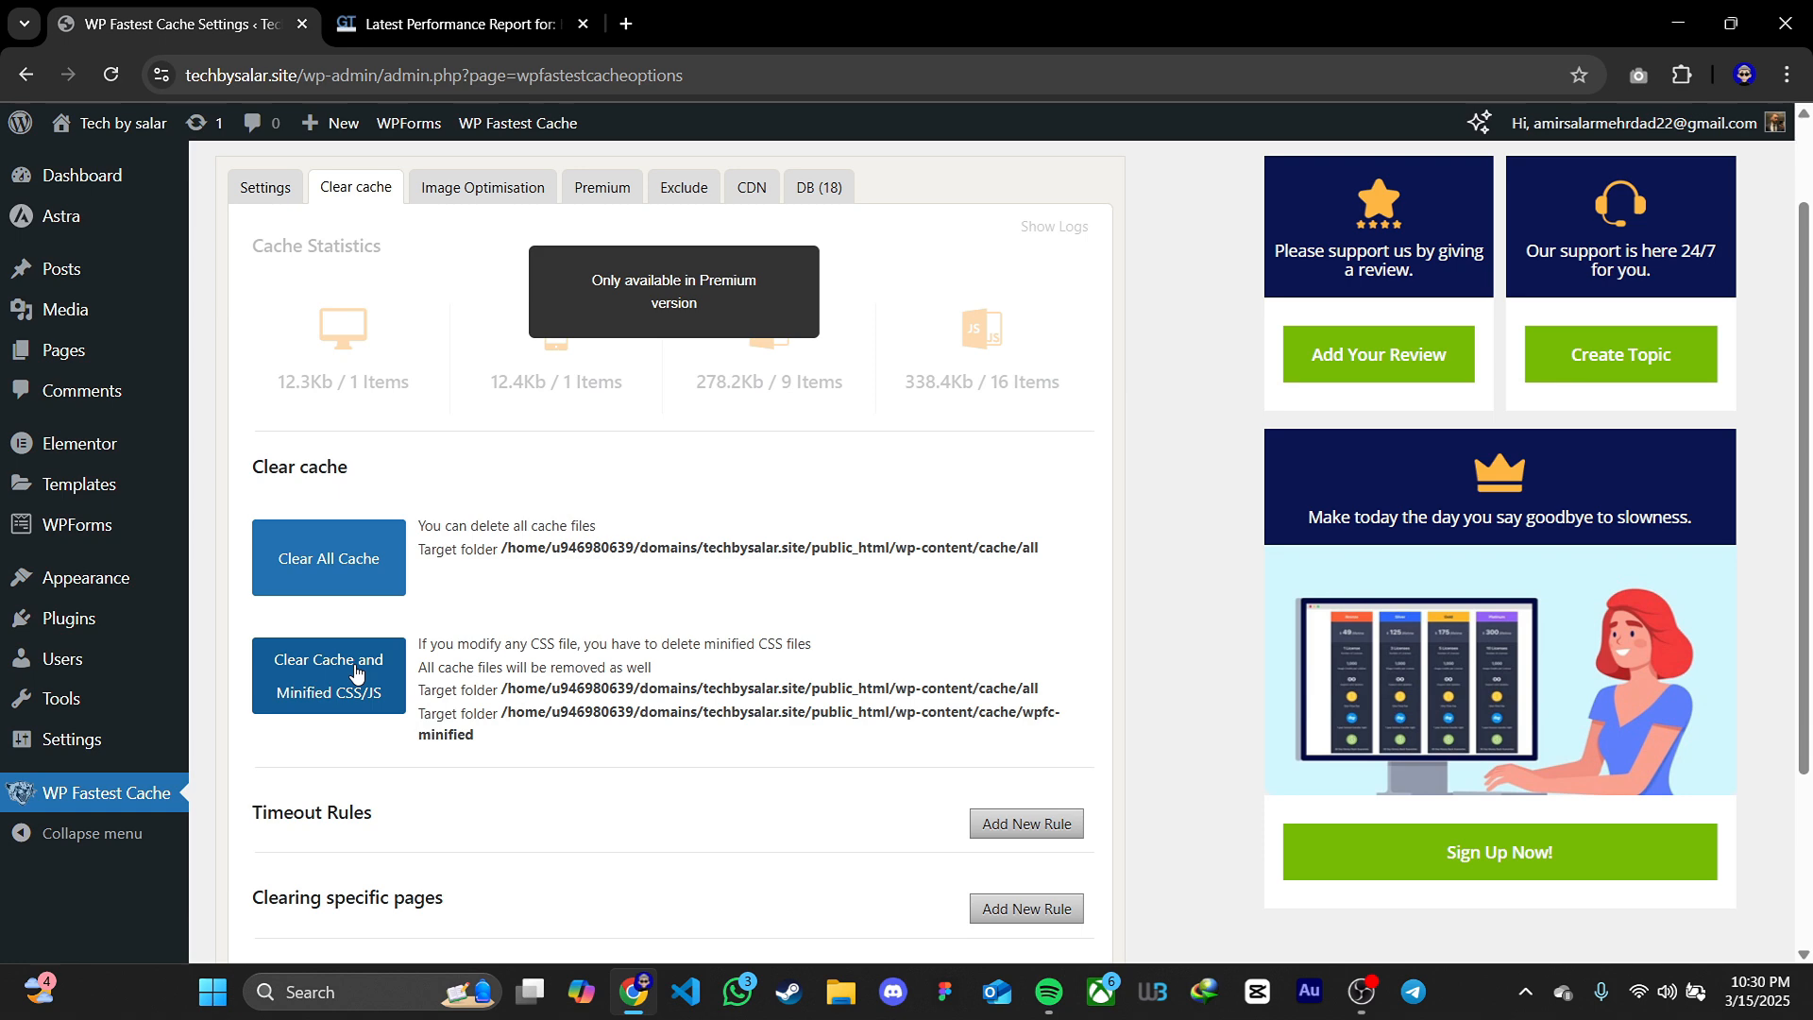
click(355, 673)
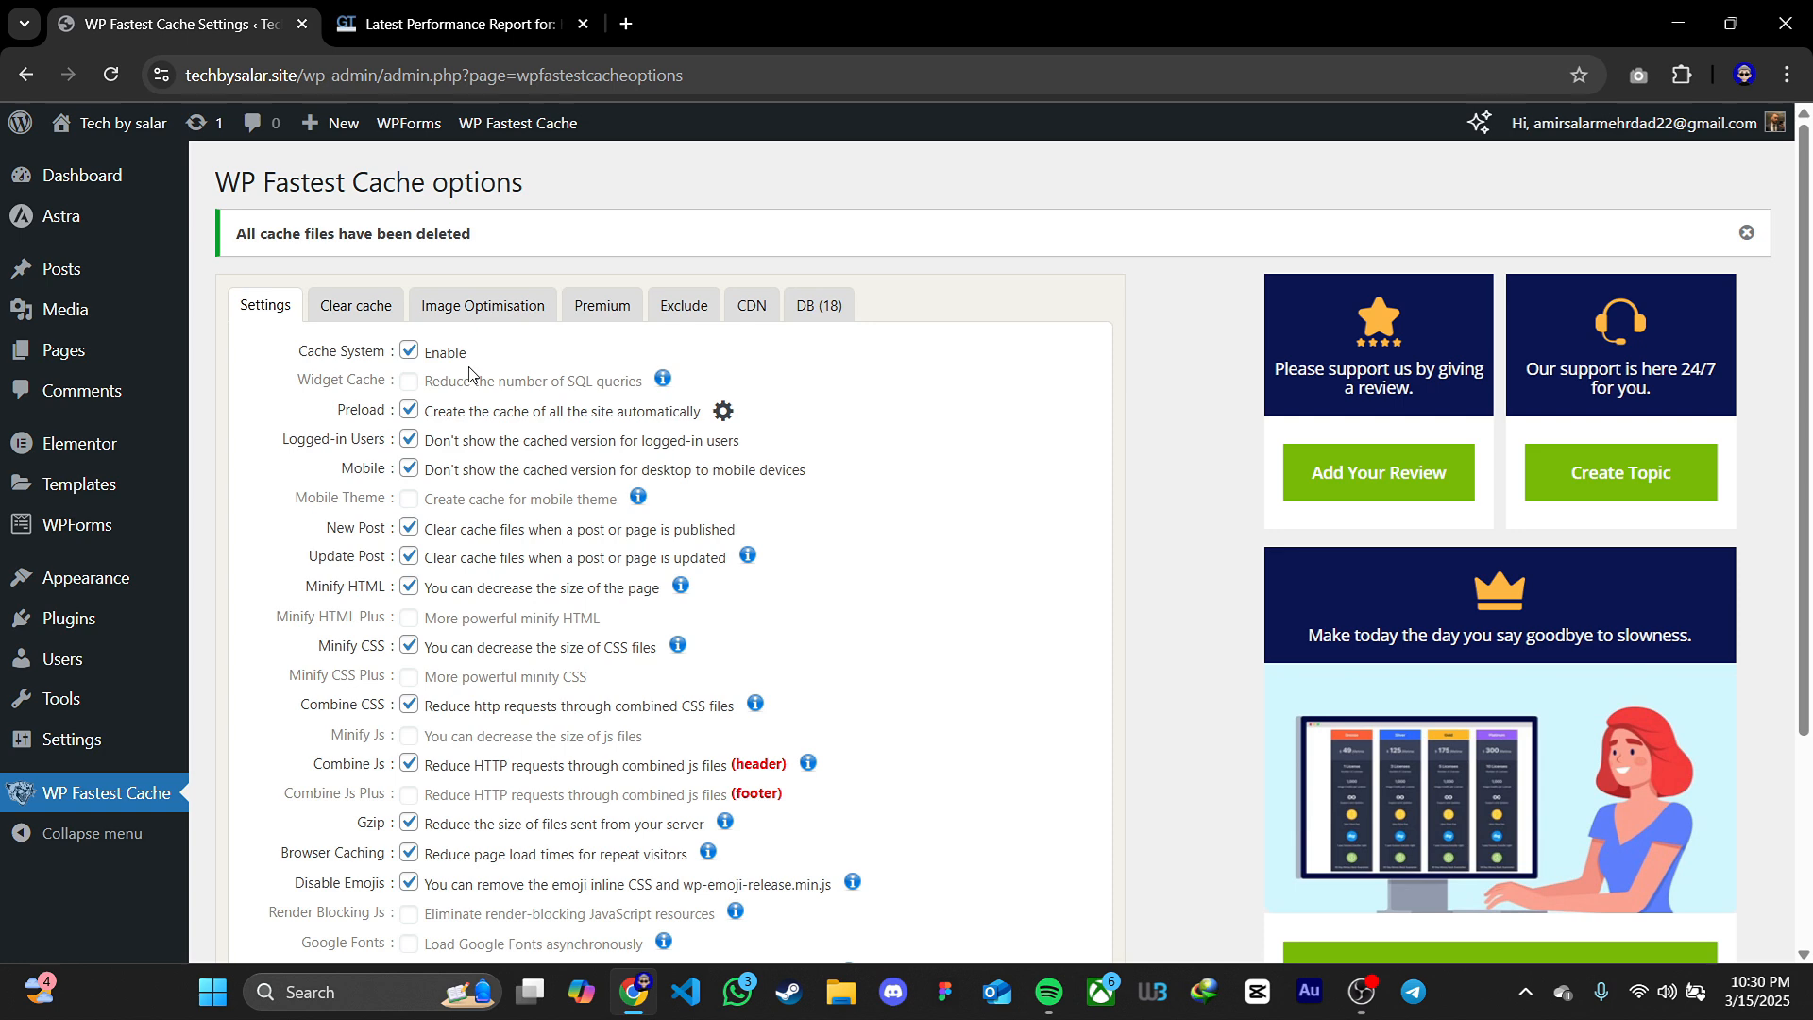
click(390, 317)
scroll(552, 711, down, 1)
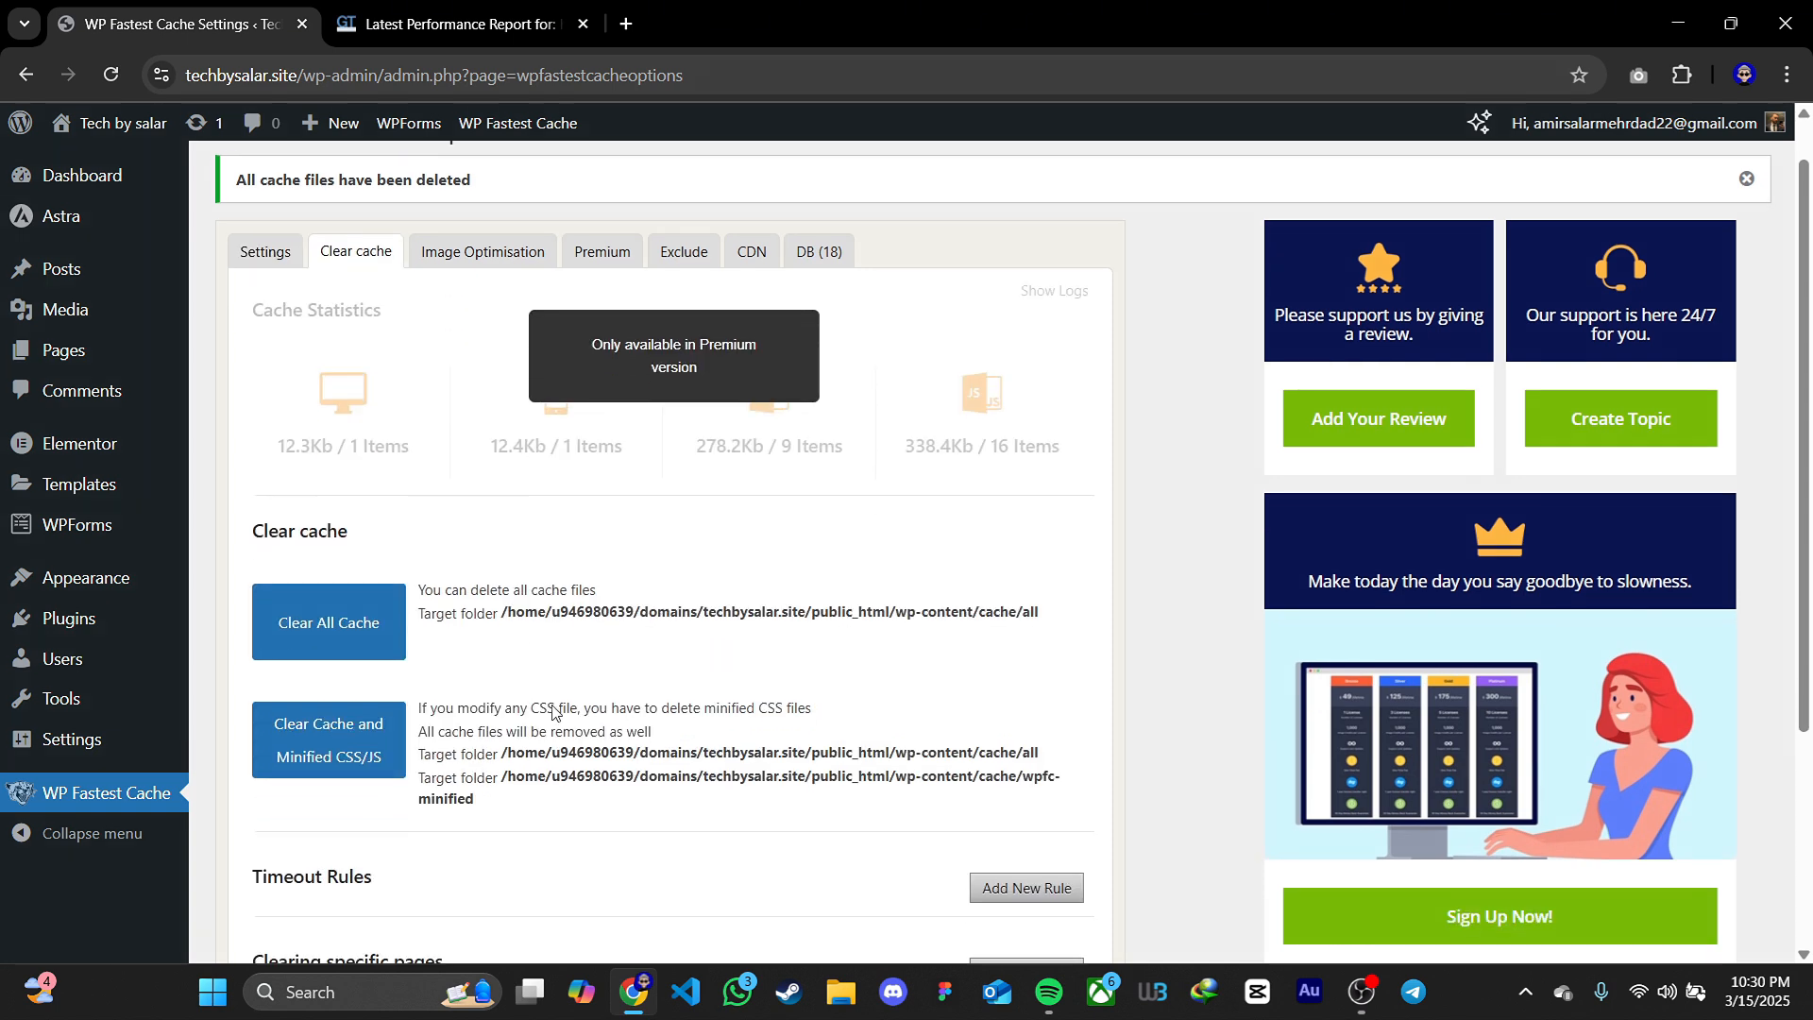
scroll(552, 710, up, 1)
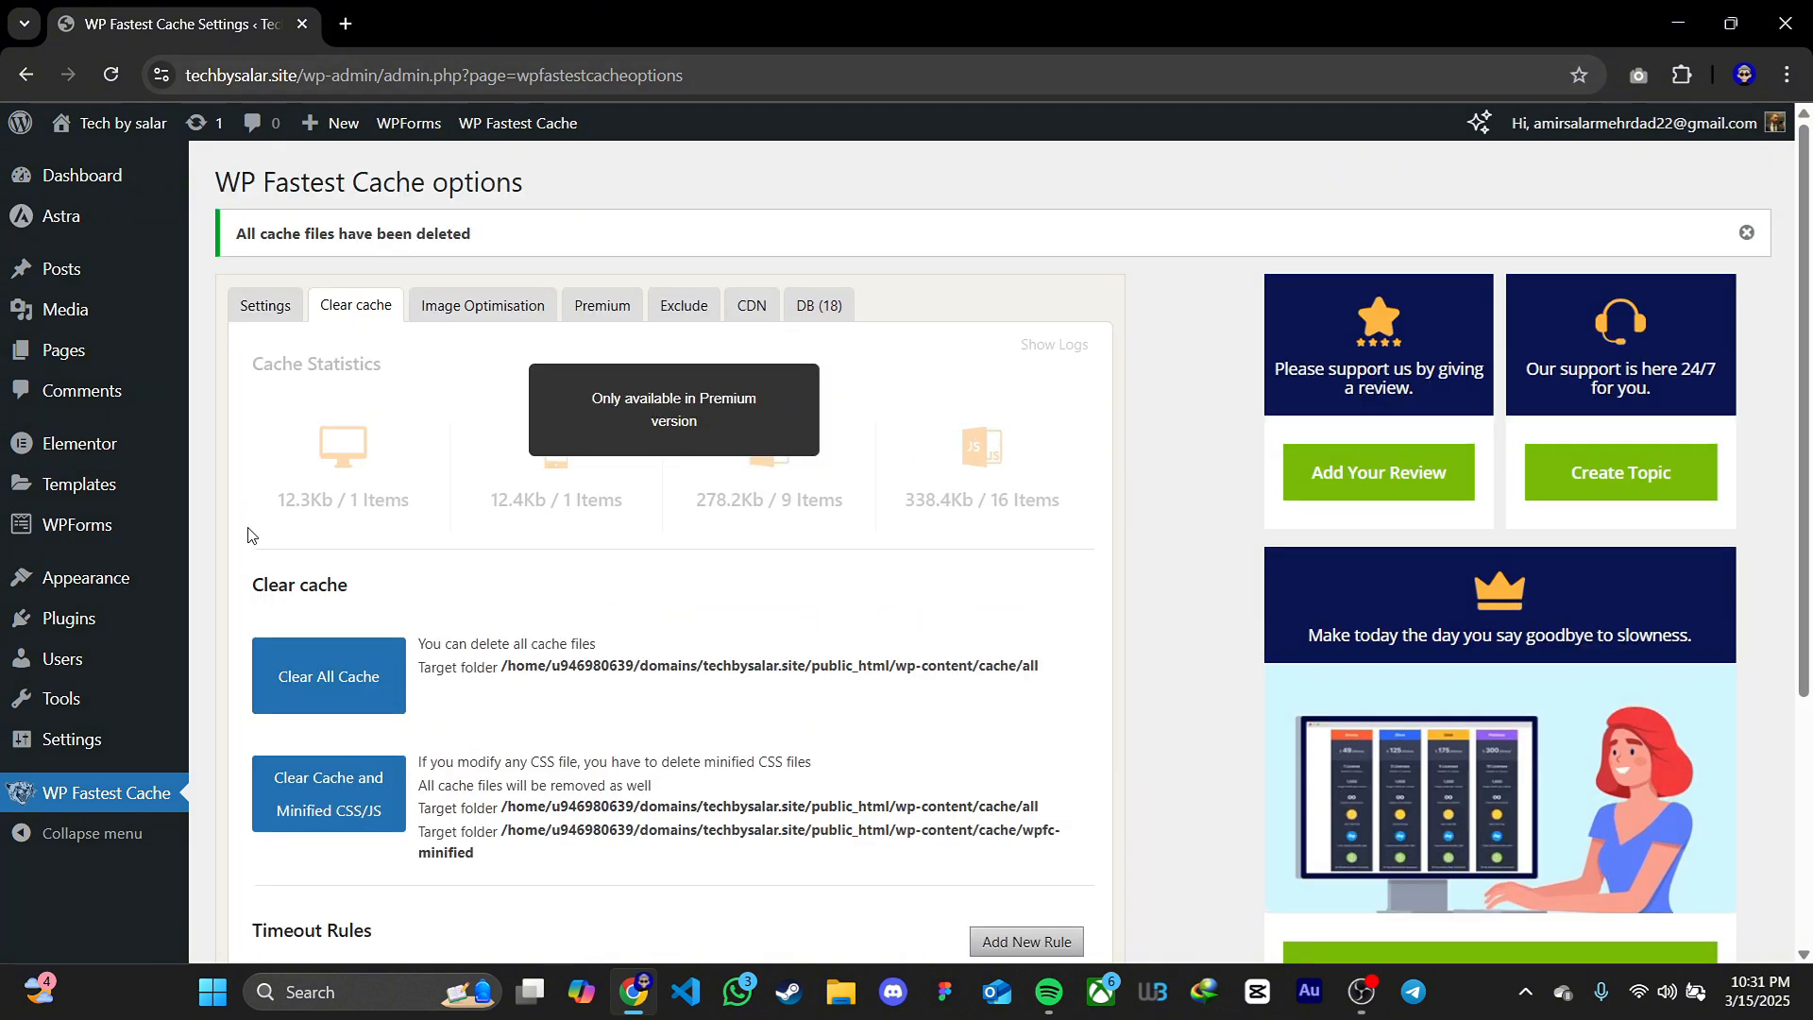
Search the plugin directory for "seo", and install and activate Yoast SEO
mouse_move(104, 619)
click(300, 658)
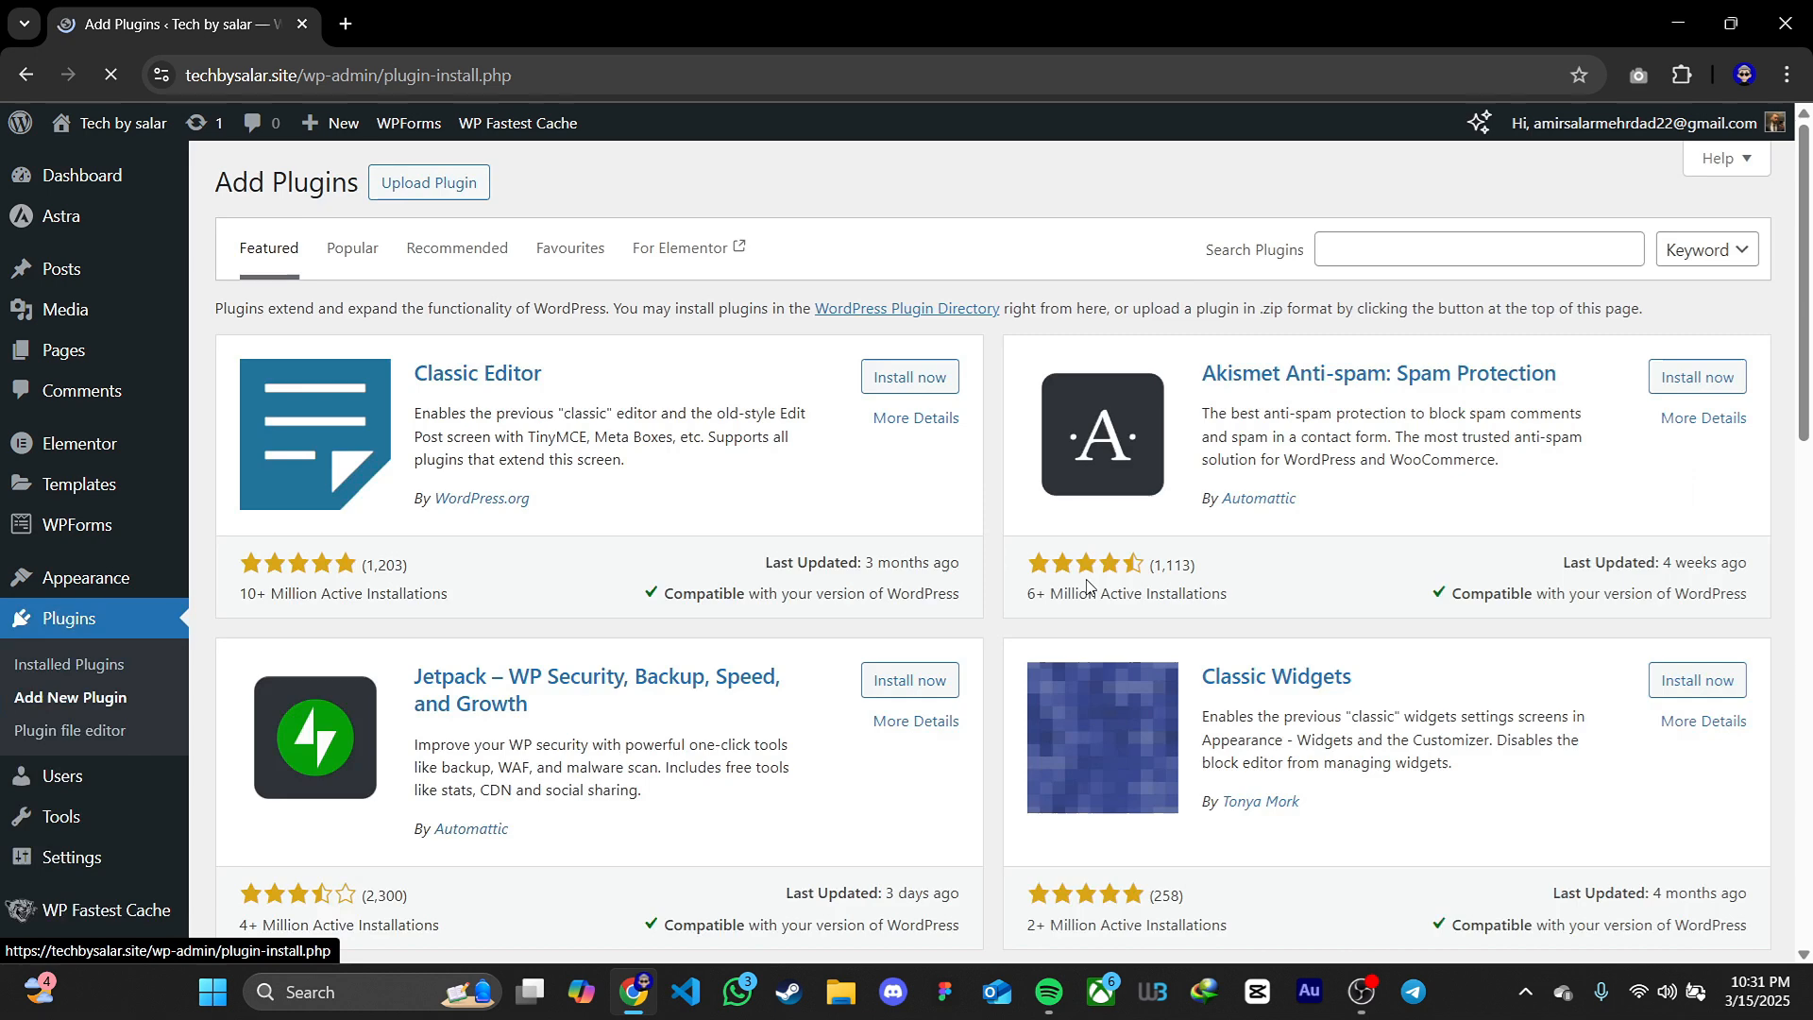
text(seo)
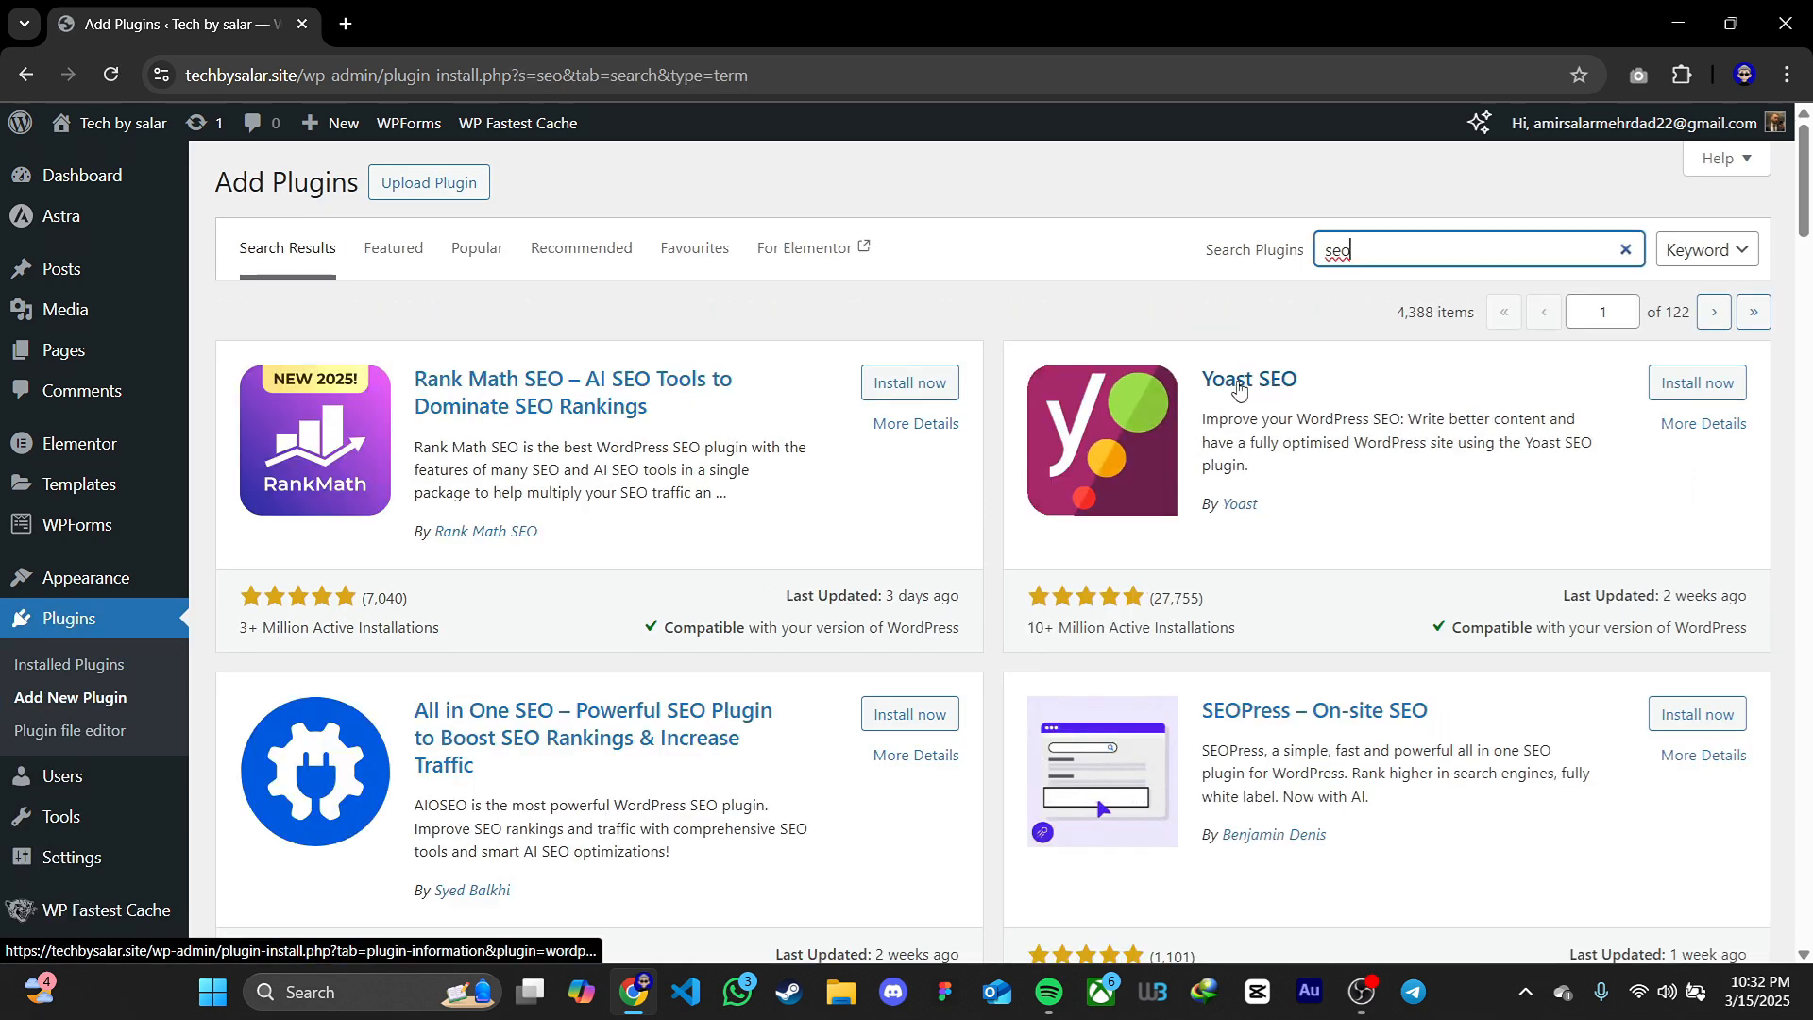
click(1659, 385)
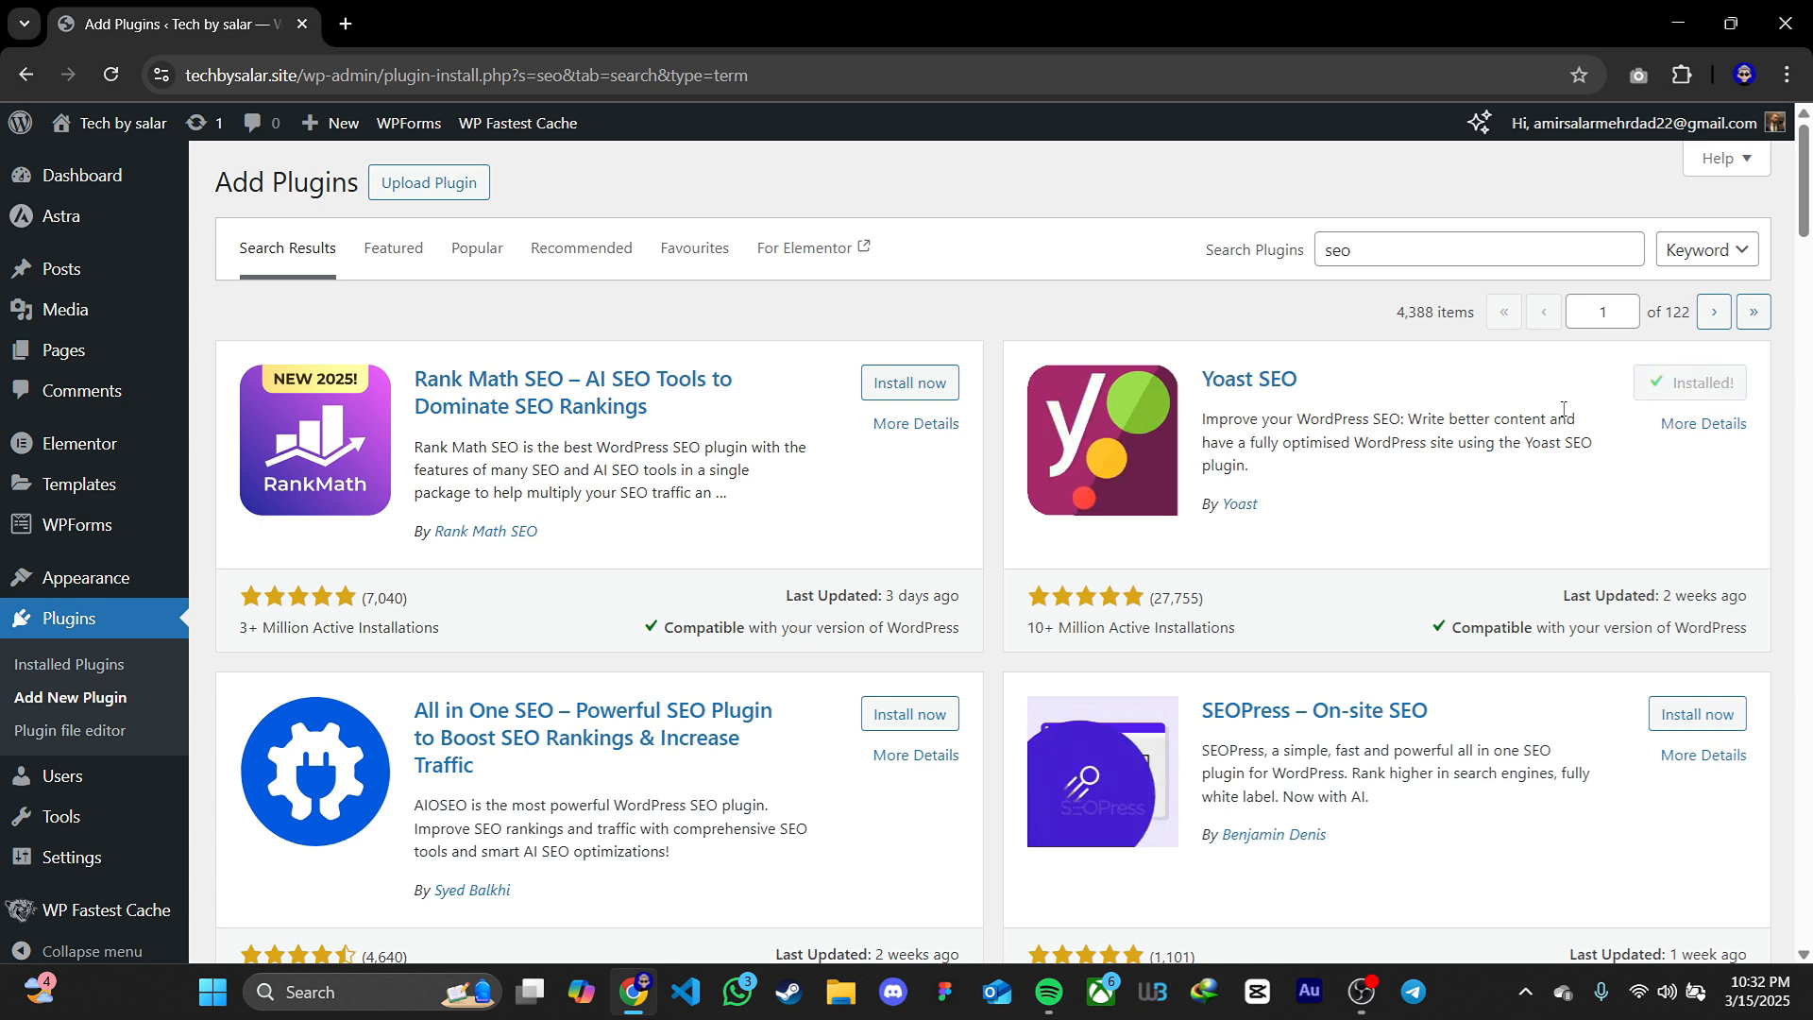
click(1679, 400)
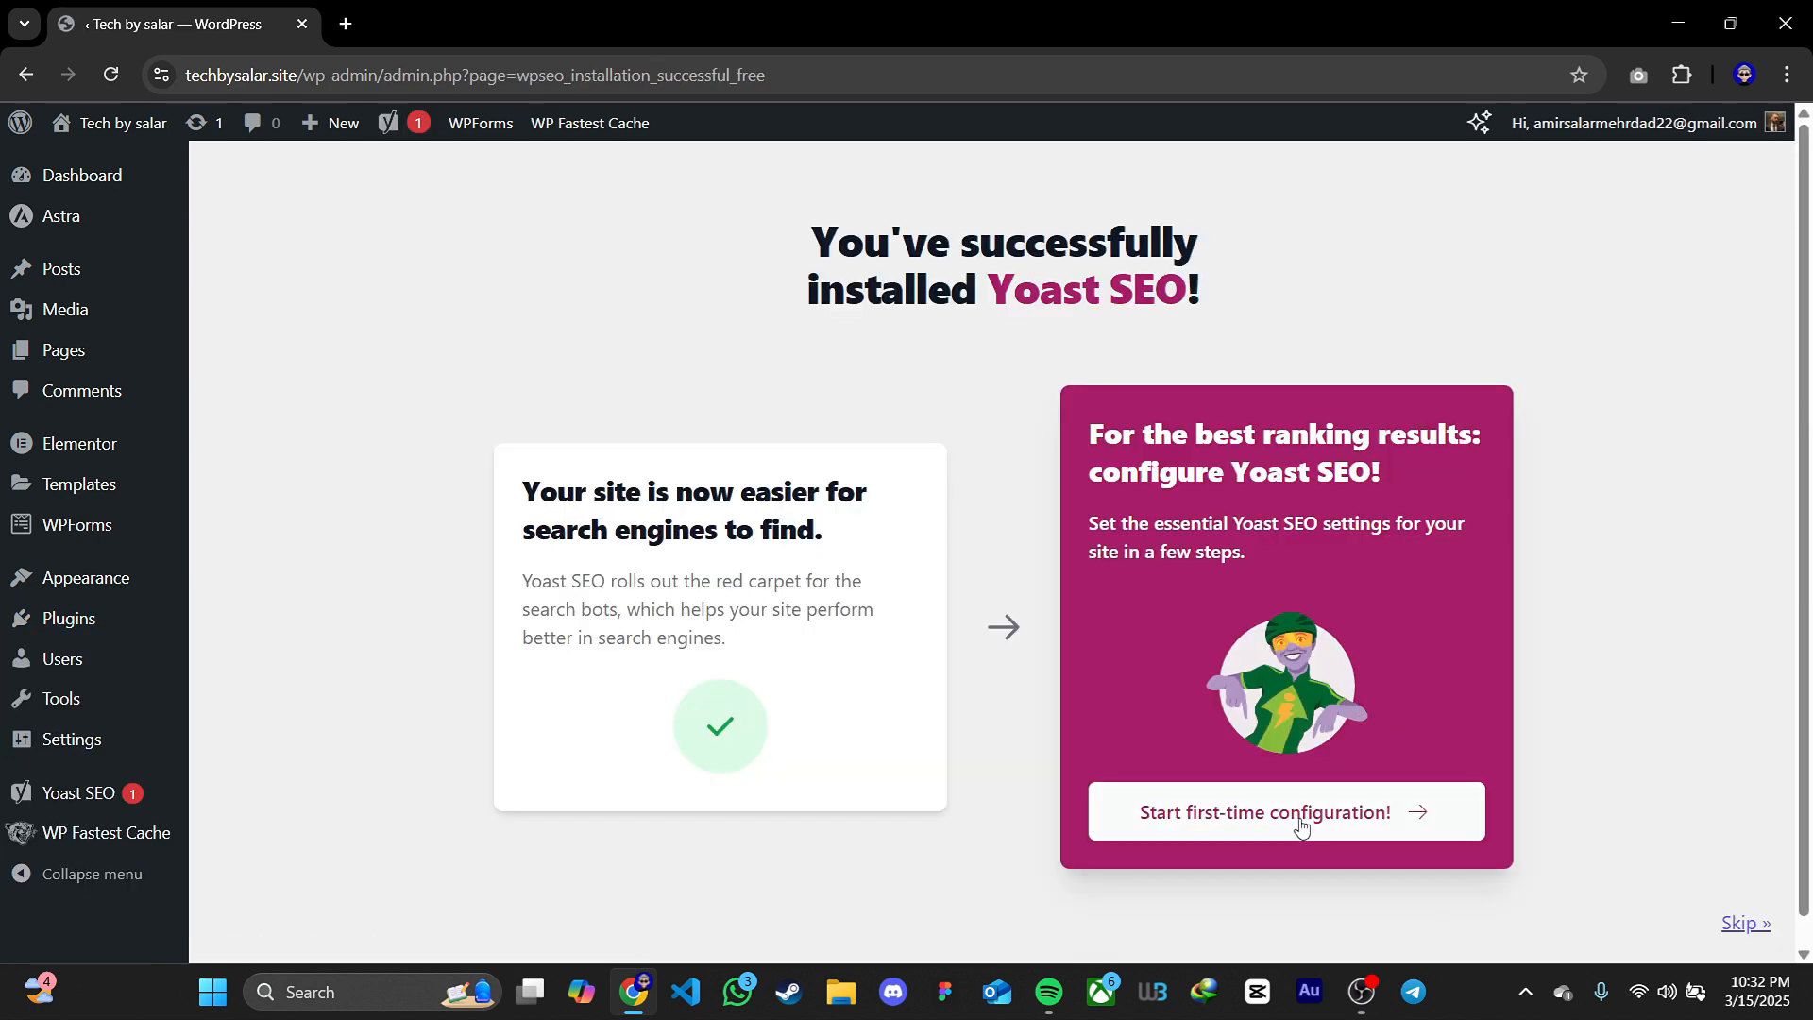
Start Yoast SEO's first-time configuration, dismiss the Premium offer, and complete the SEO data optimisation stage
click(1341, 810)
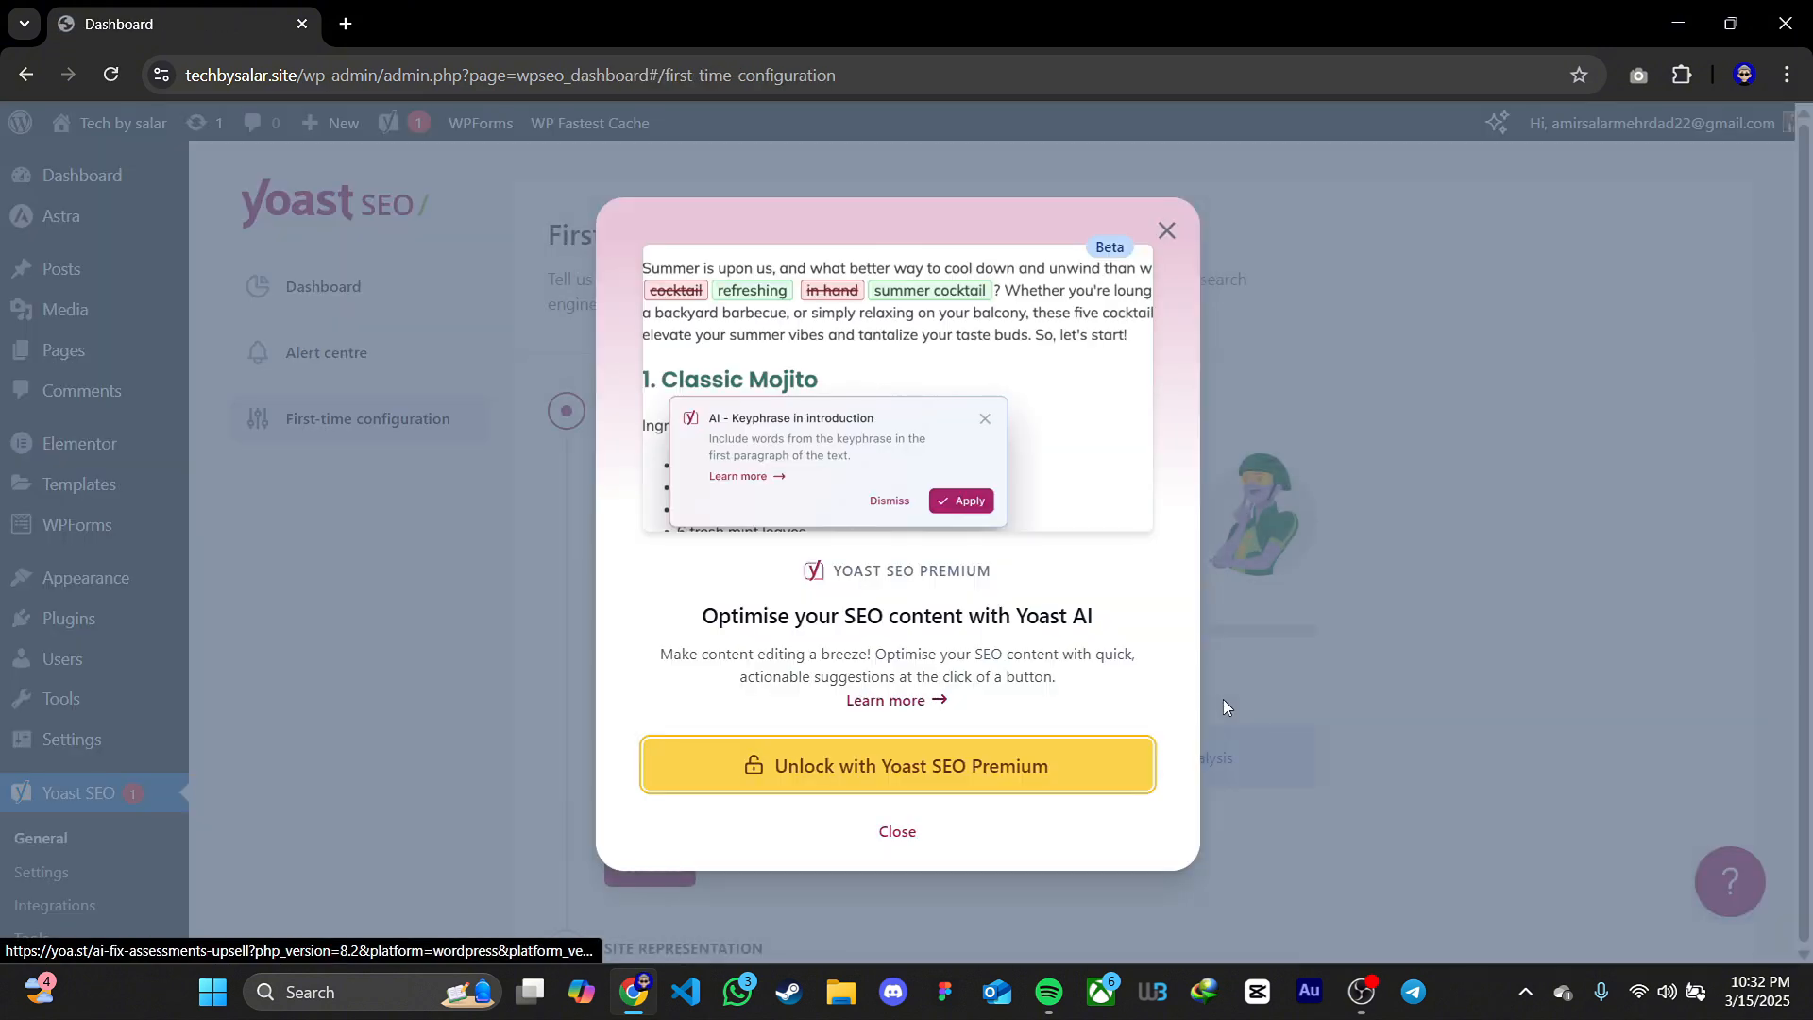
click(895, 830)
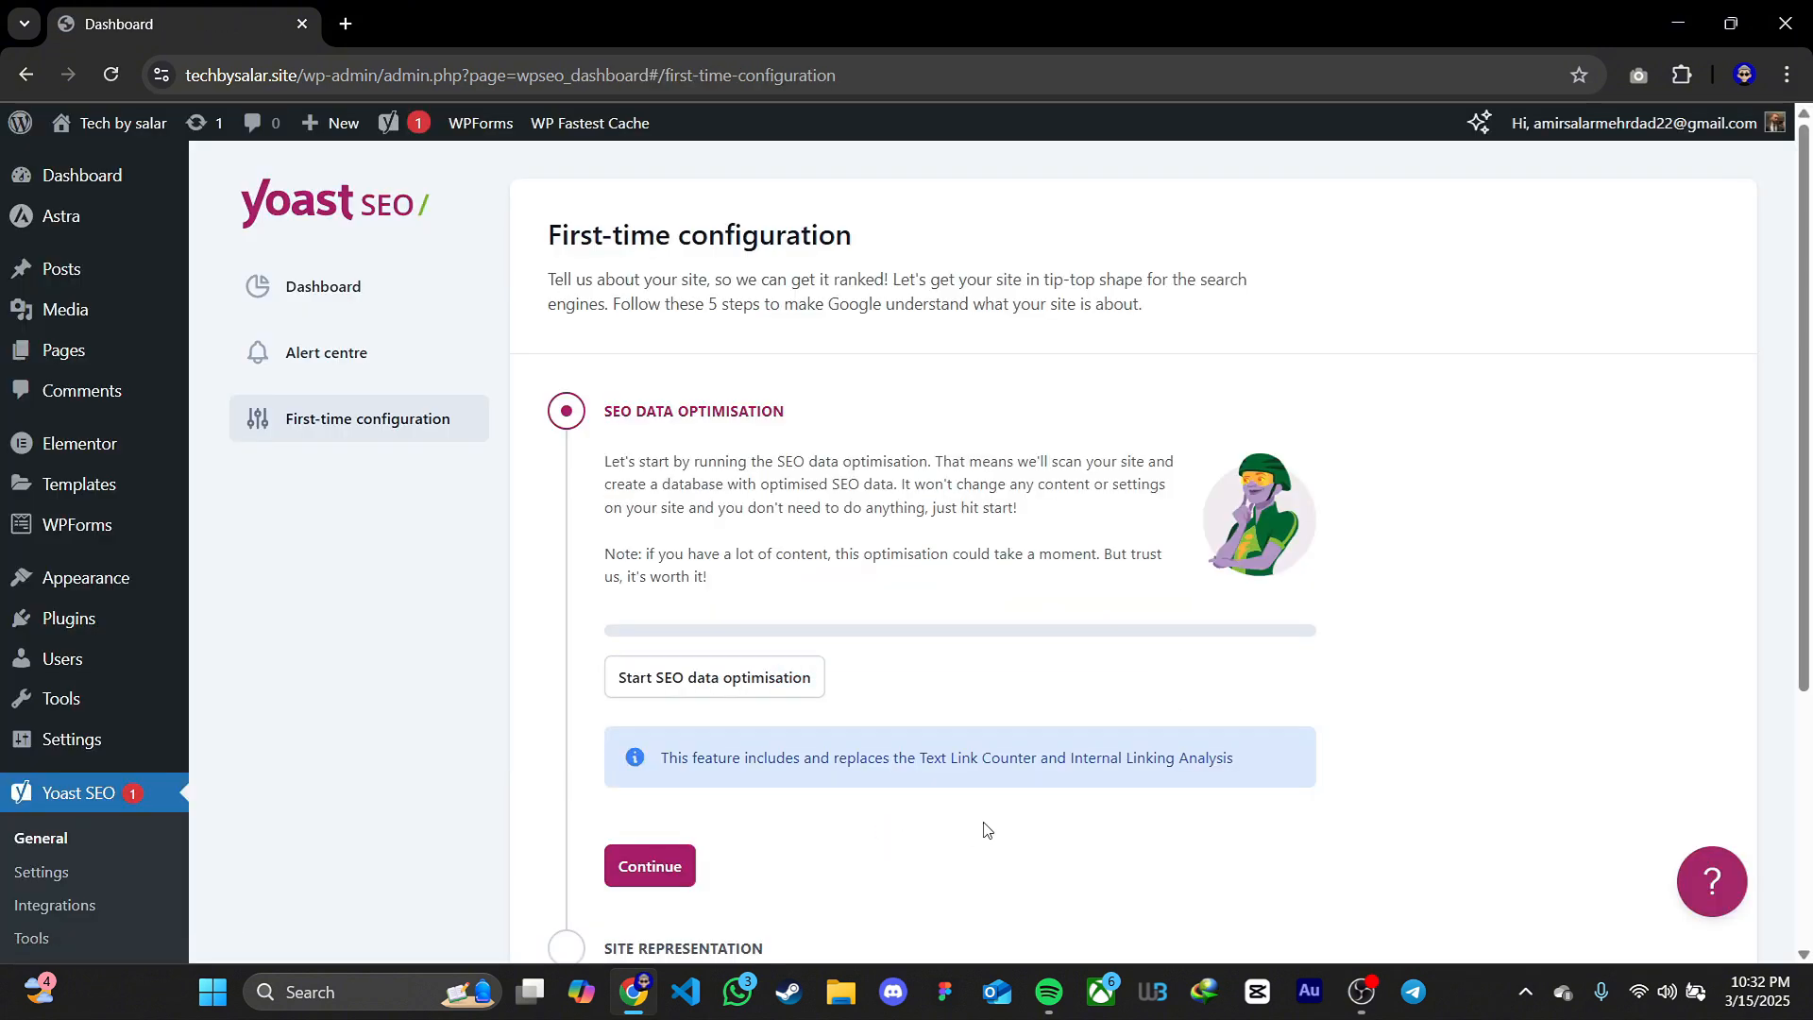
scroll(935, 734, down, 1)
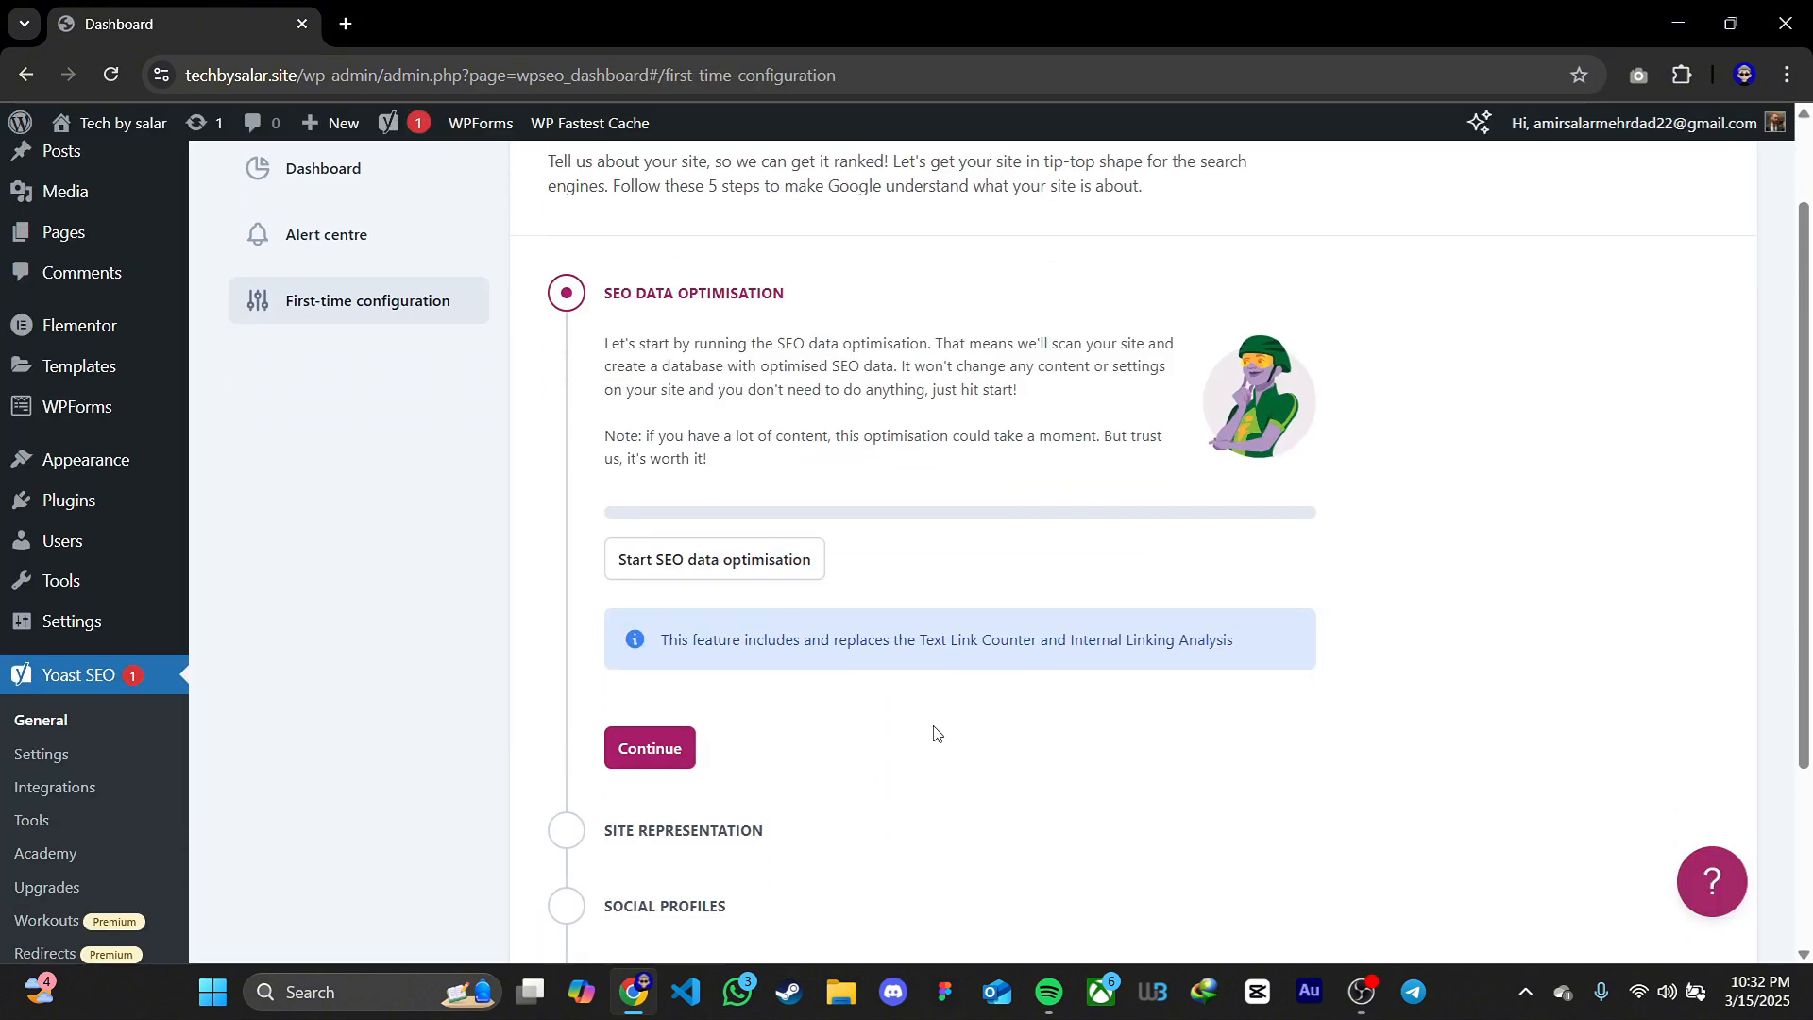
click(756, 571)
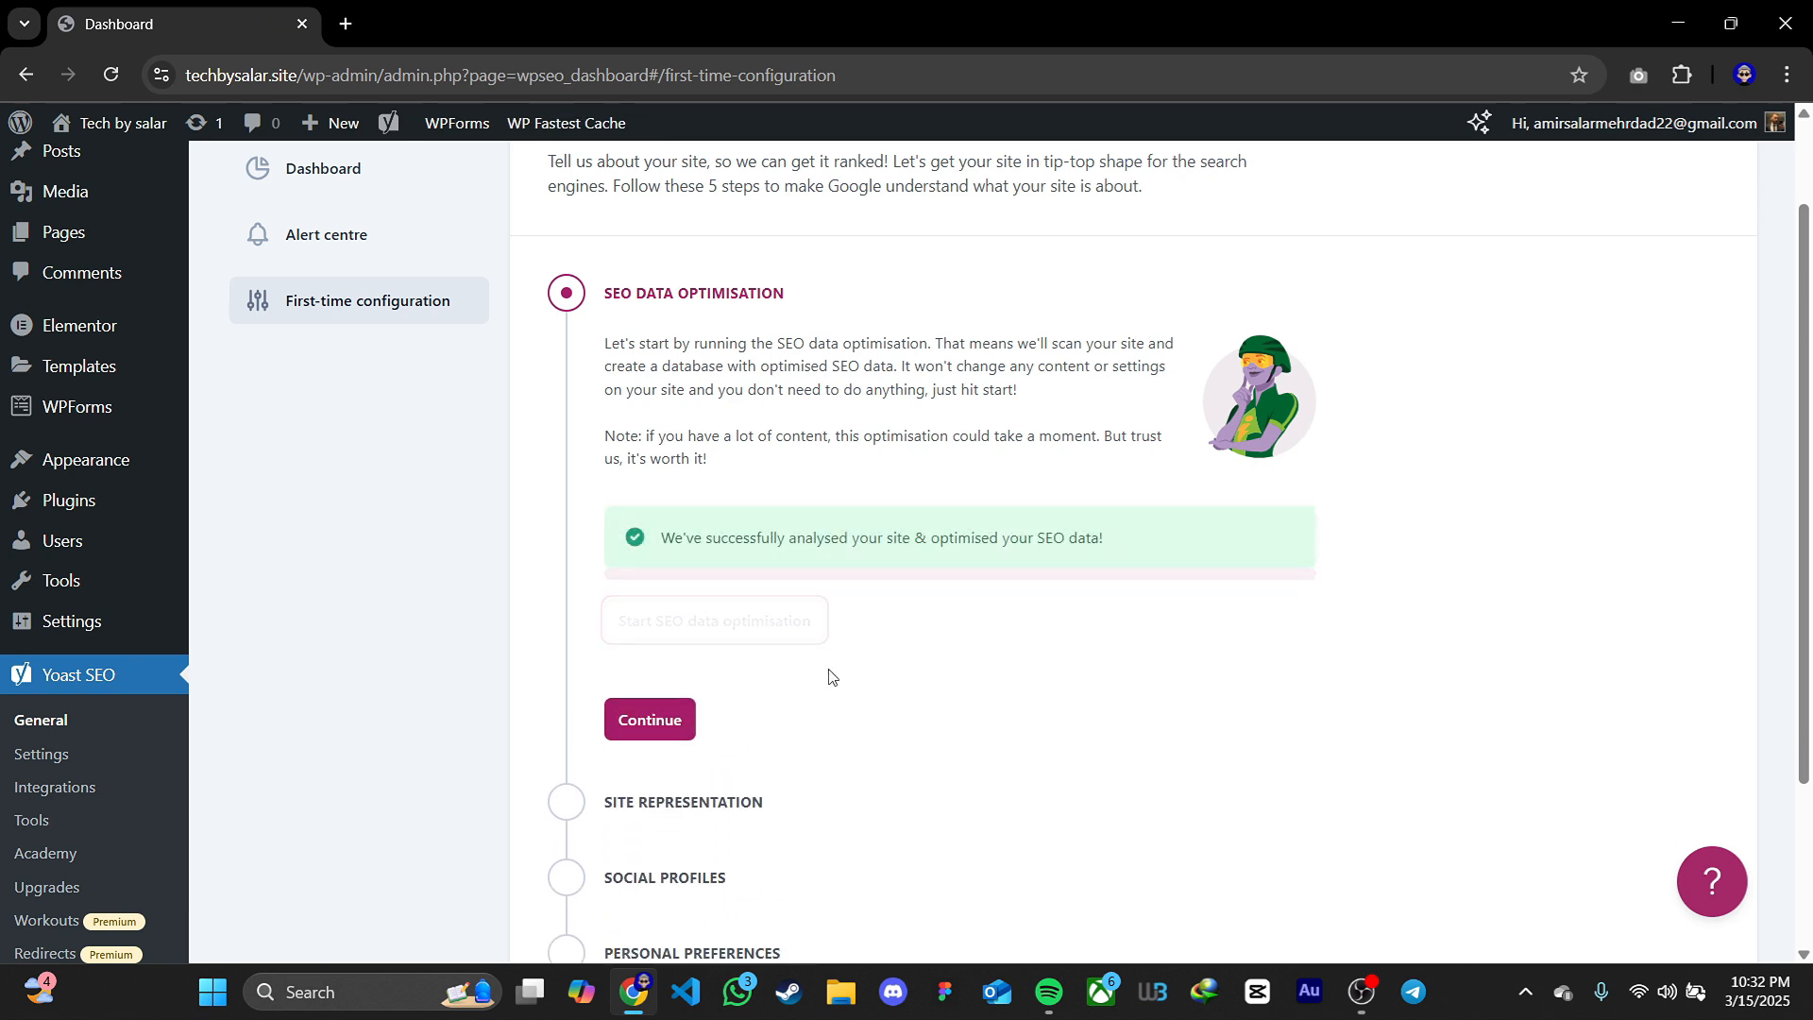
click(656, 661)
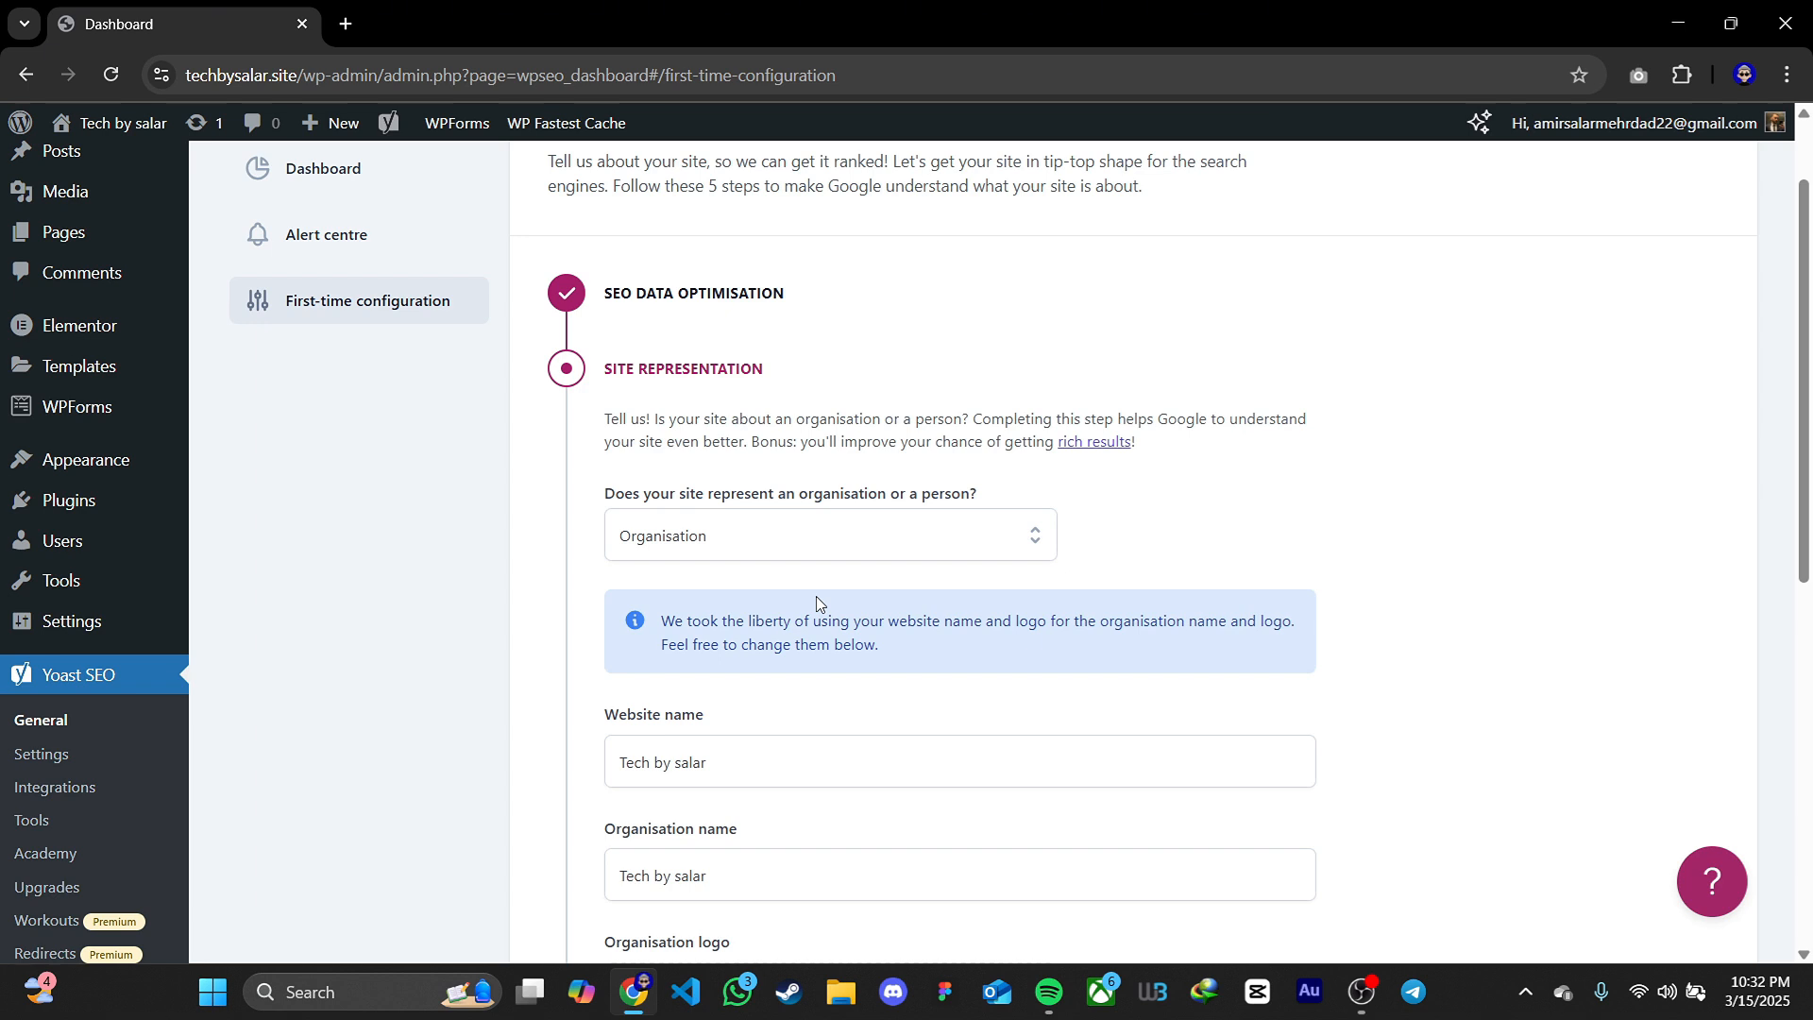
Set the site representation to Person with the site's user account as the name, save it, and continue past the social profiles
click(868, 543)
click(791, 629)
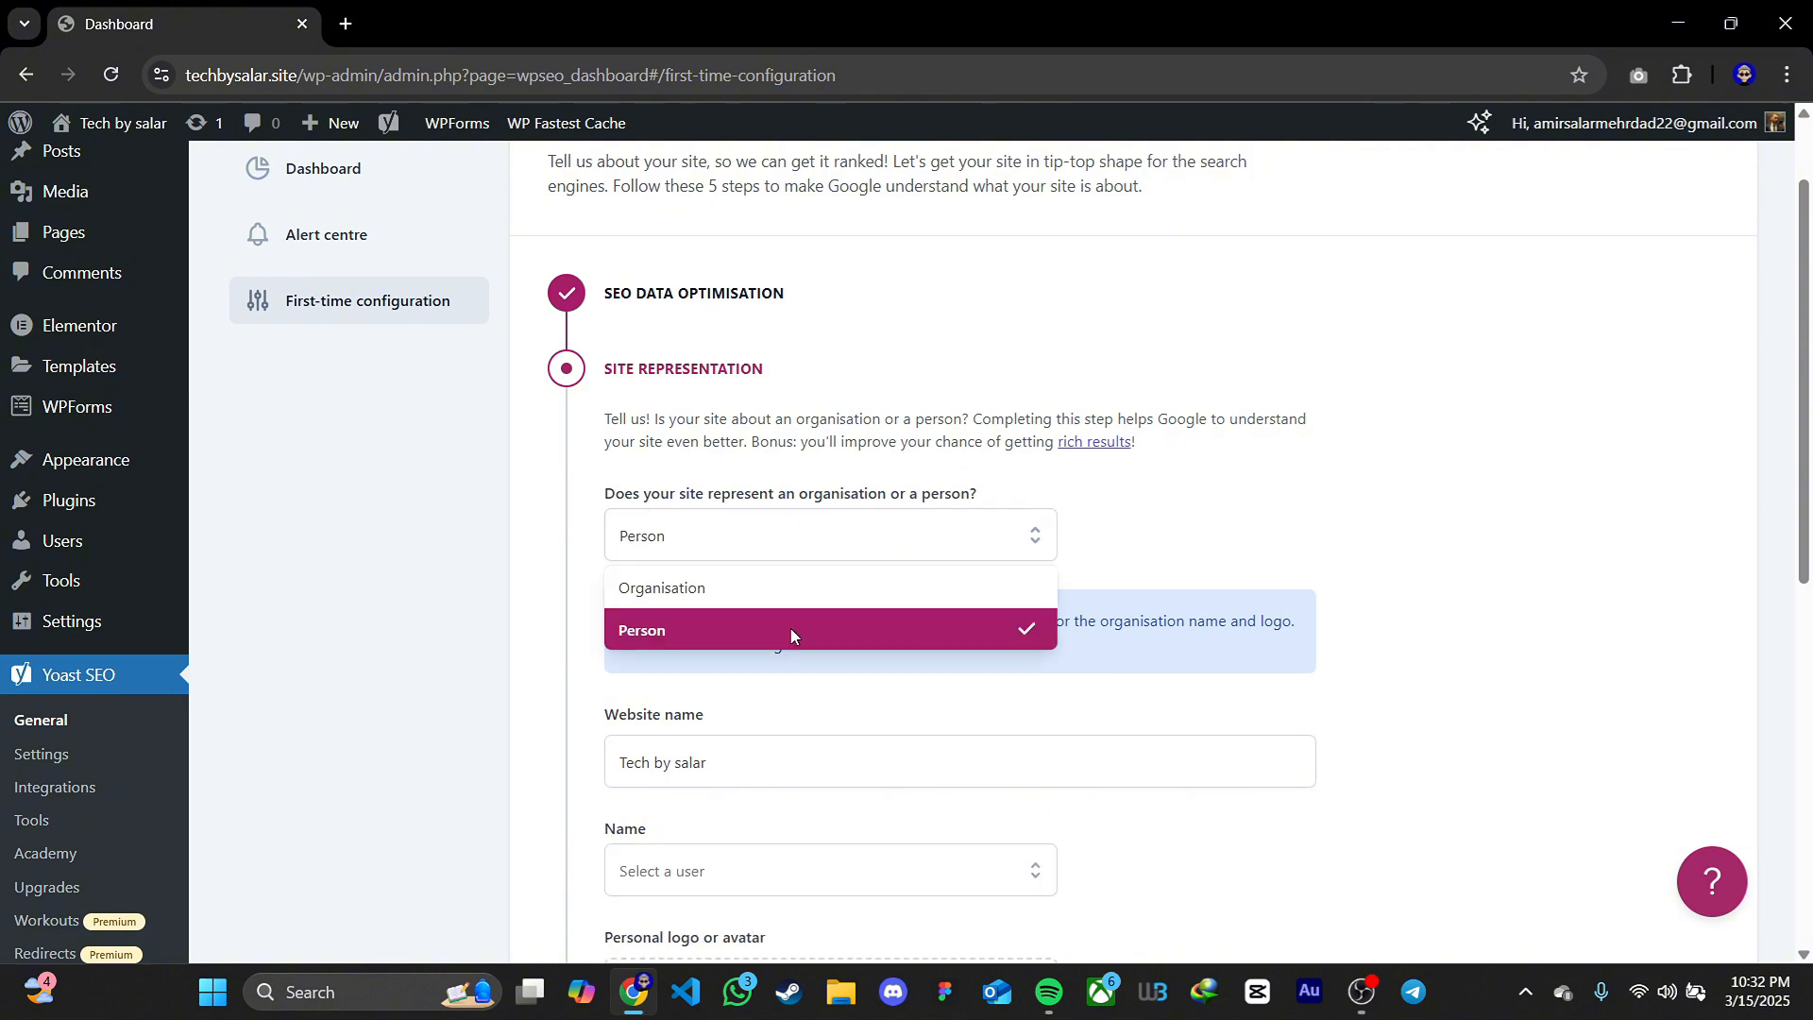
scroll(825, 618, down, 3)
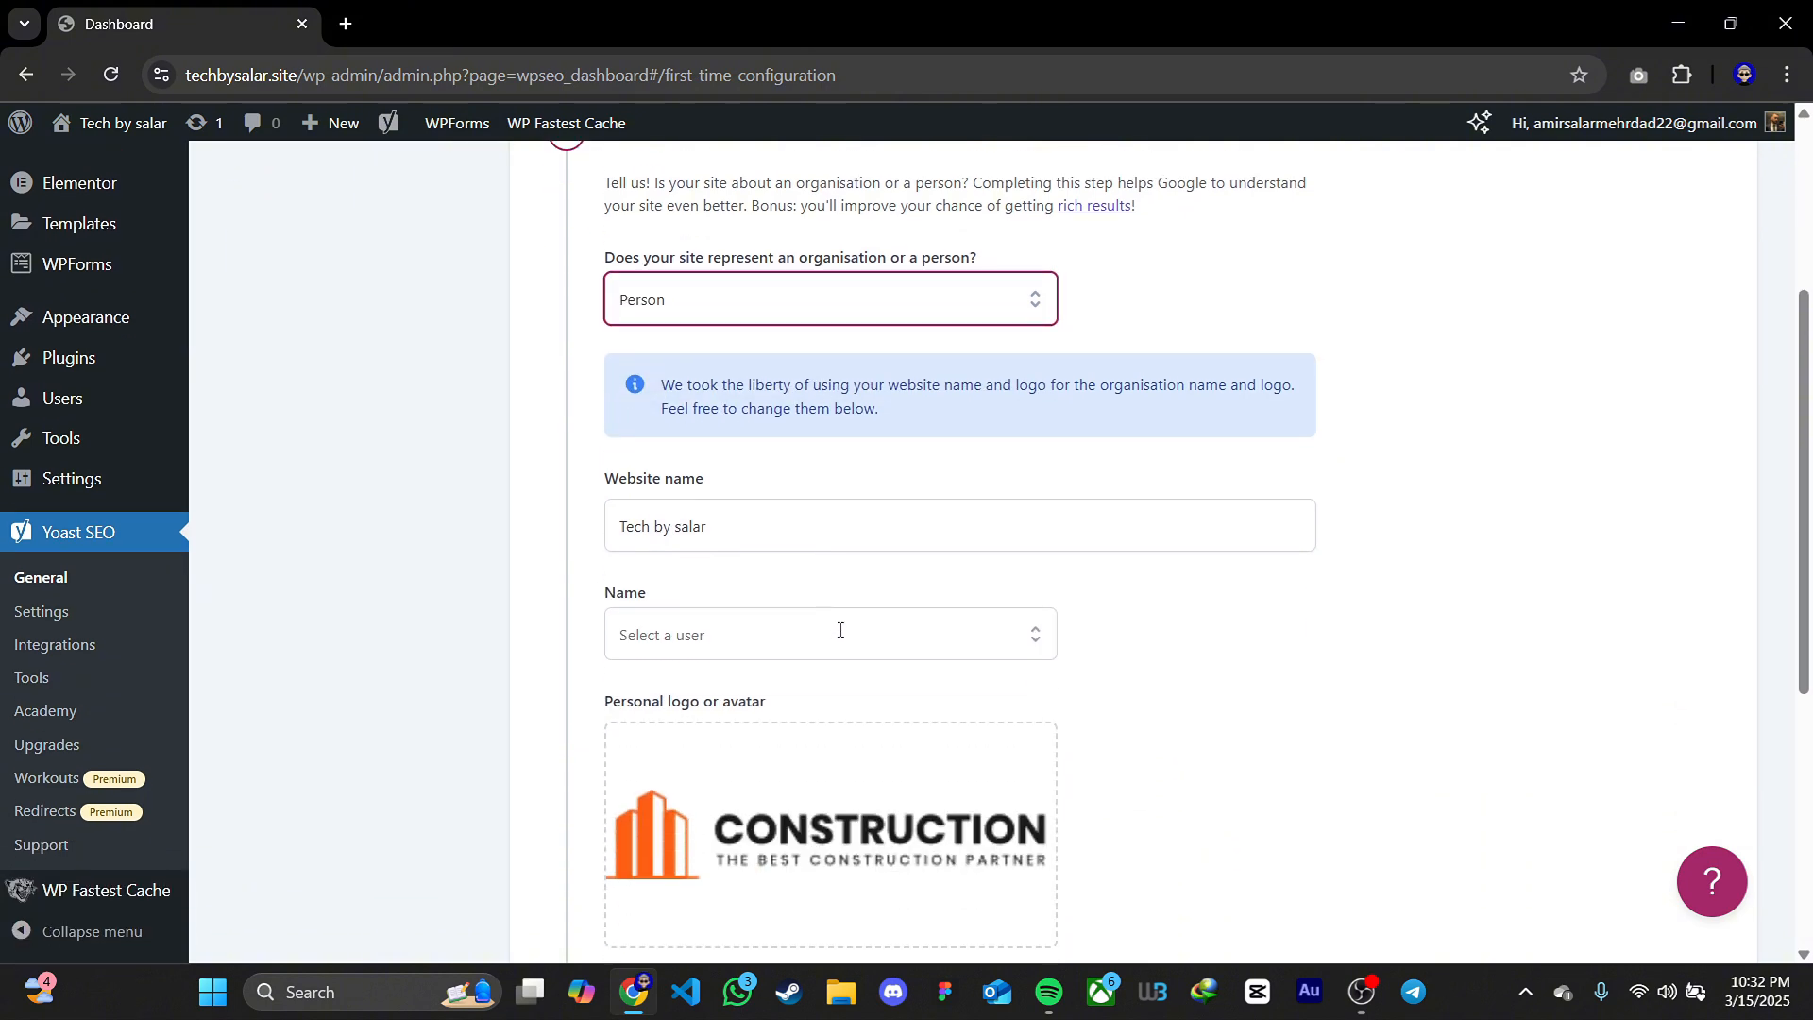
click(840, 630)
click(804, 688)
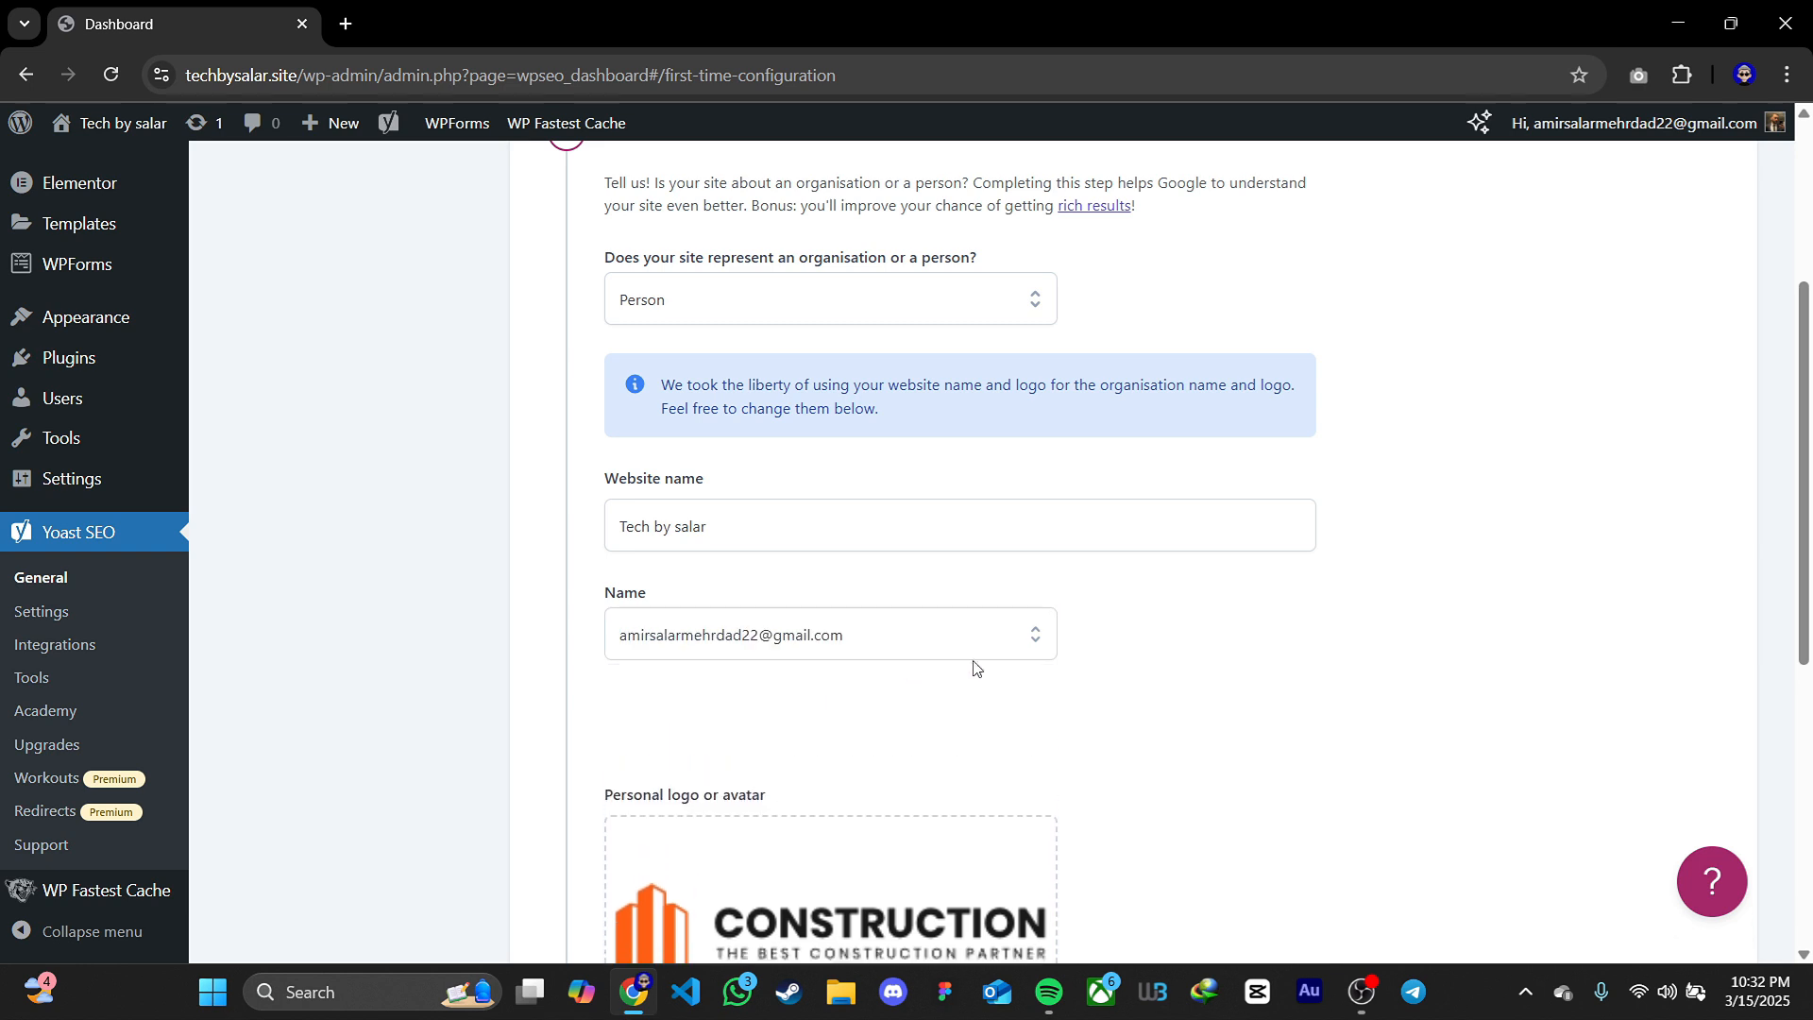
scroll(1127, 661, down, 2)
scroll(1126, 661, down, 1)
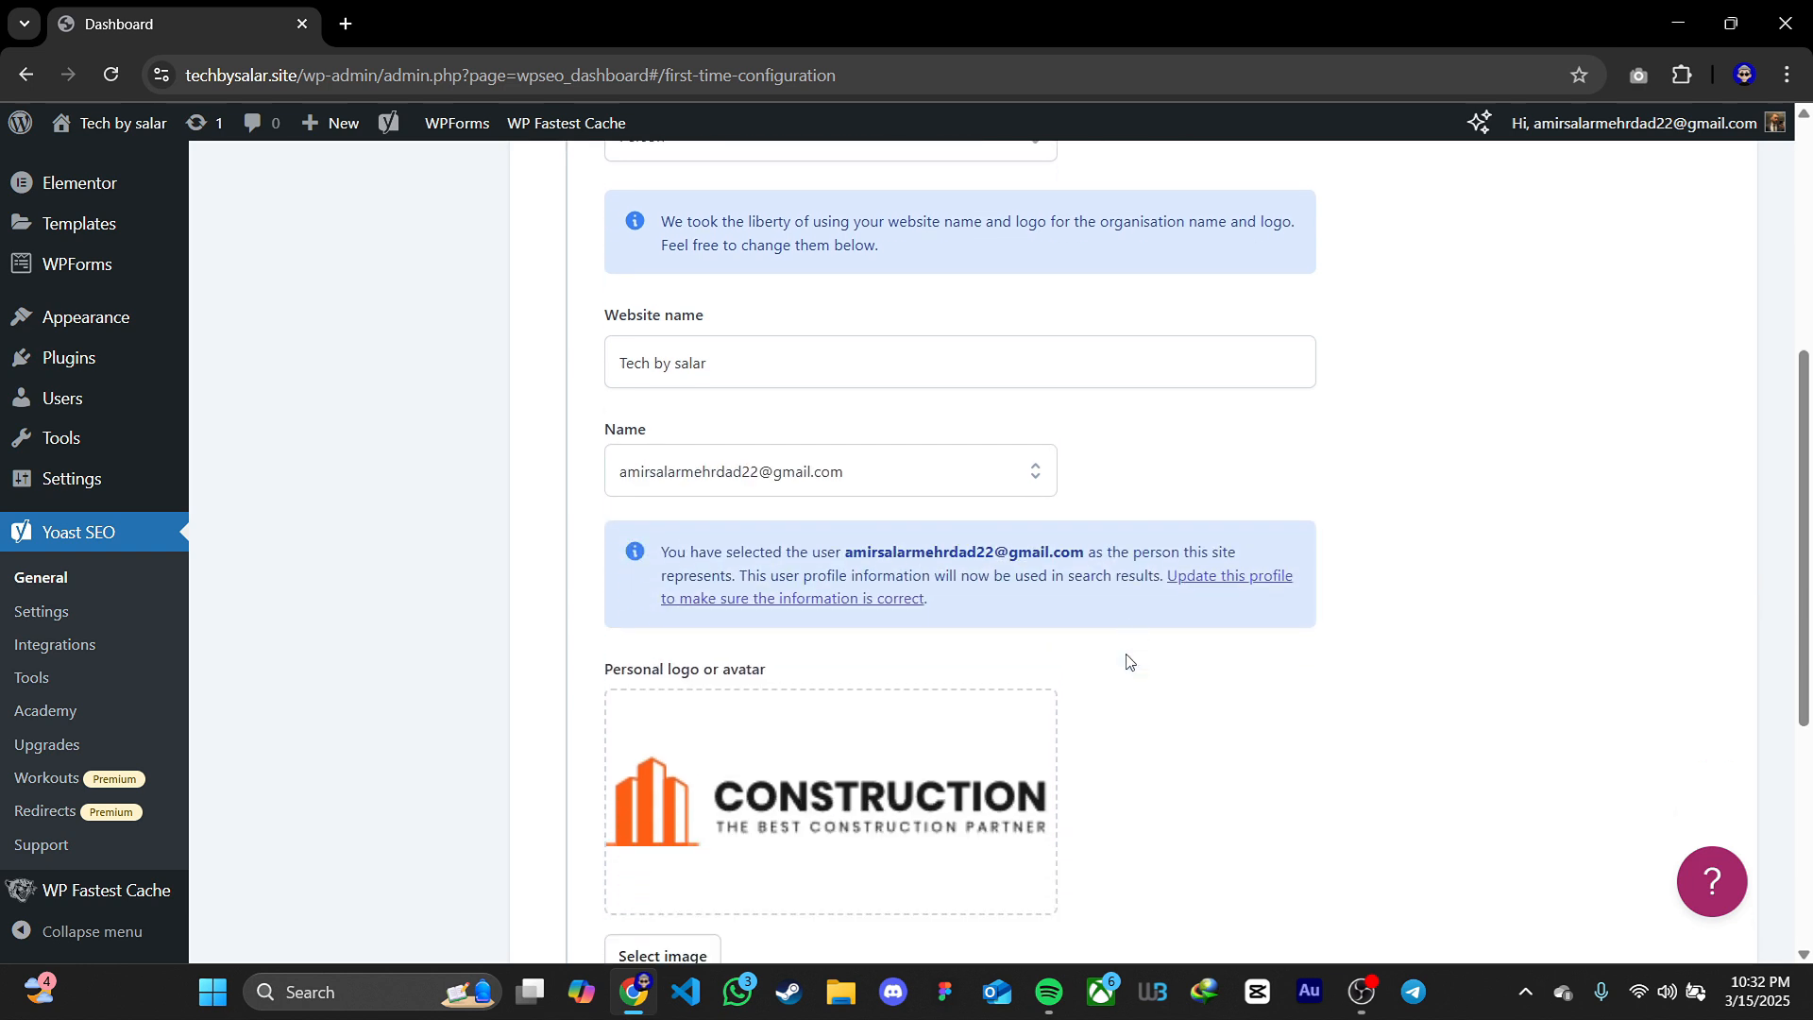
scroll(1127, 661, down, 3)
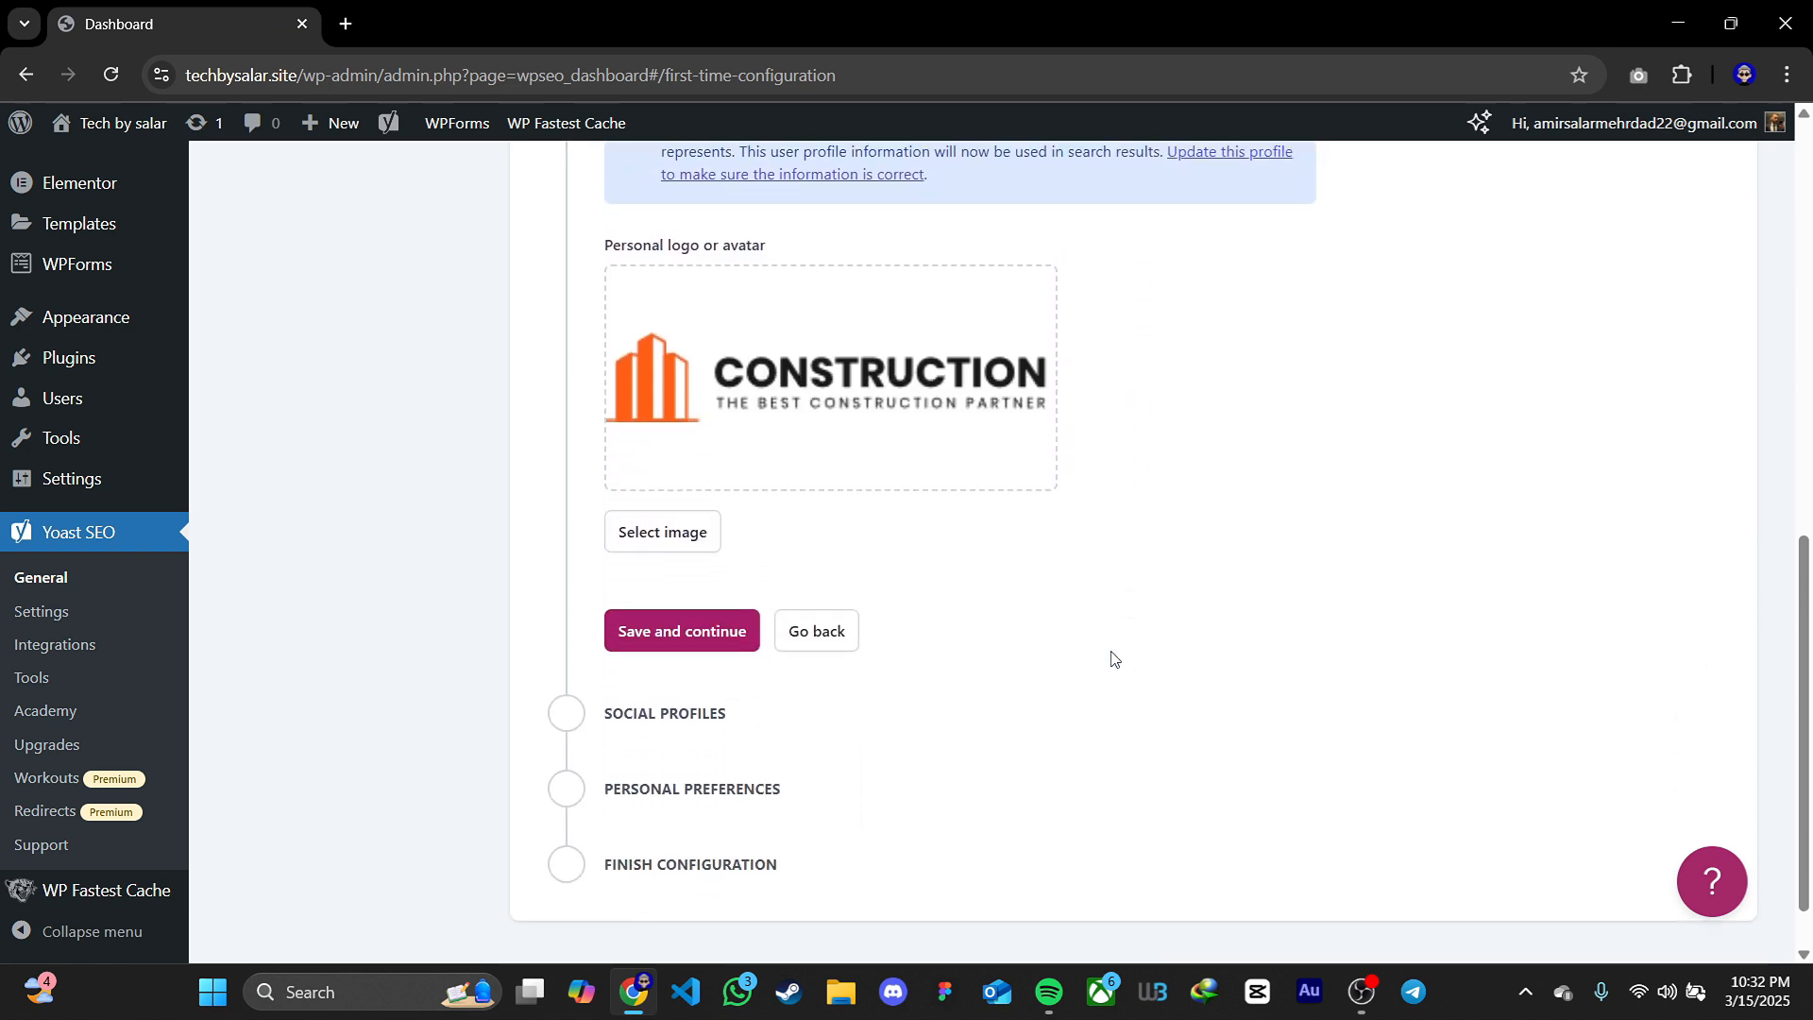
click(737, 631)
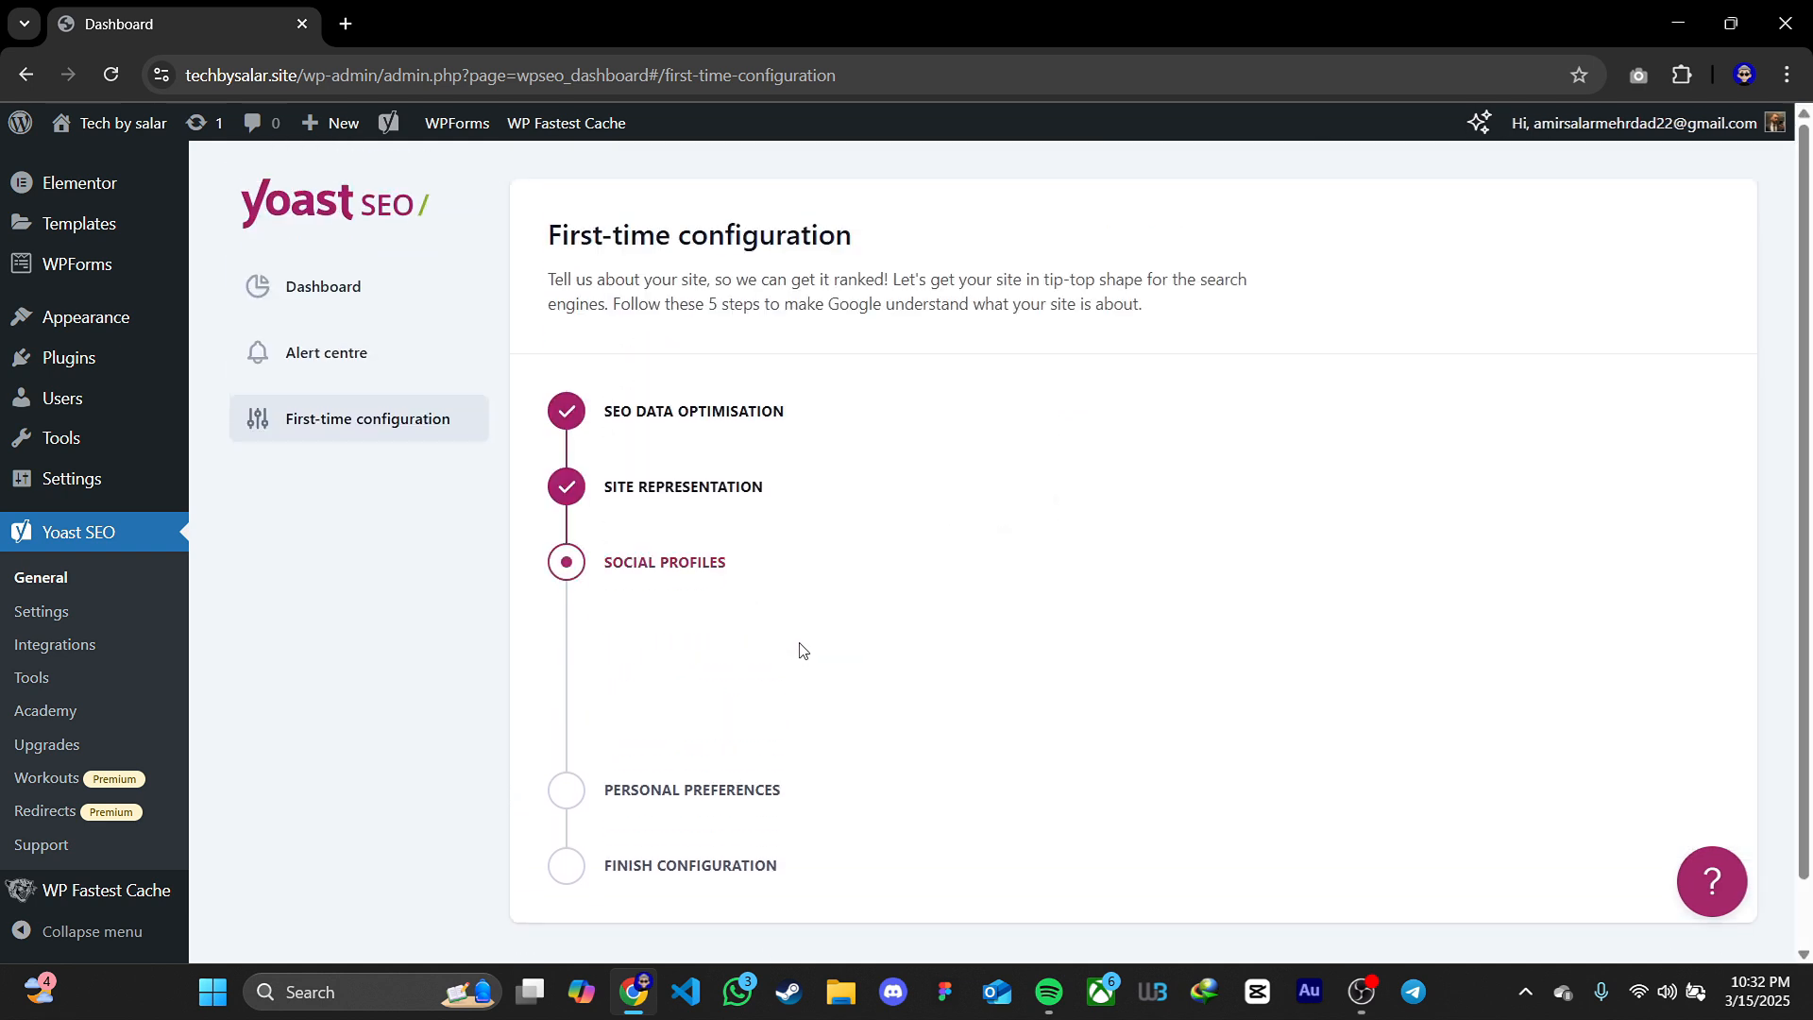
click(709, 722)
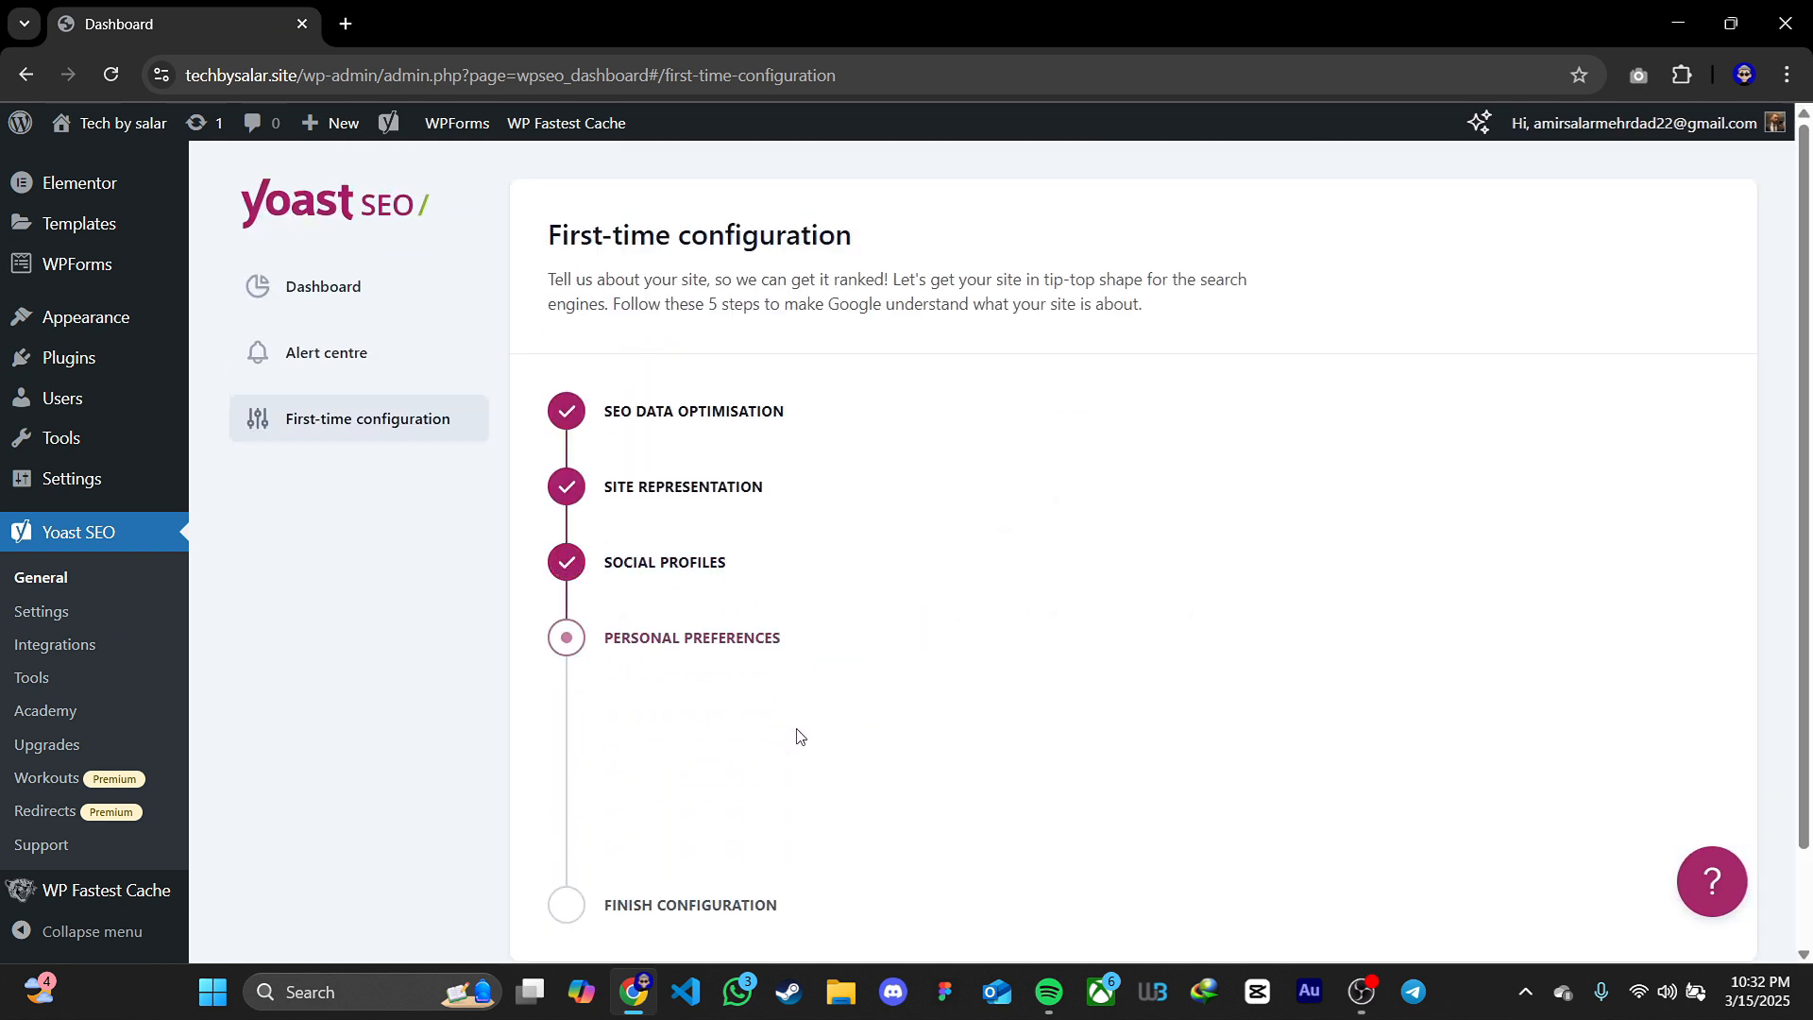
Save the personal preferences without sharing site data, finish the first-time configuration, and go to the SEO dashboard
scroll(816, 731, down, 2)
scroll(816, 731, down, 3)
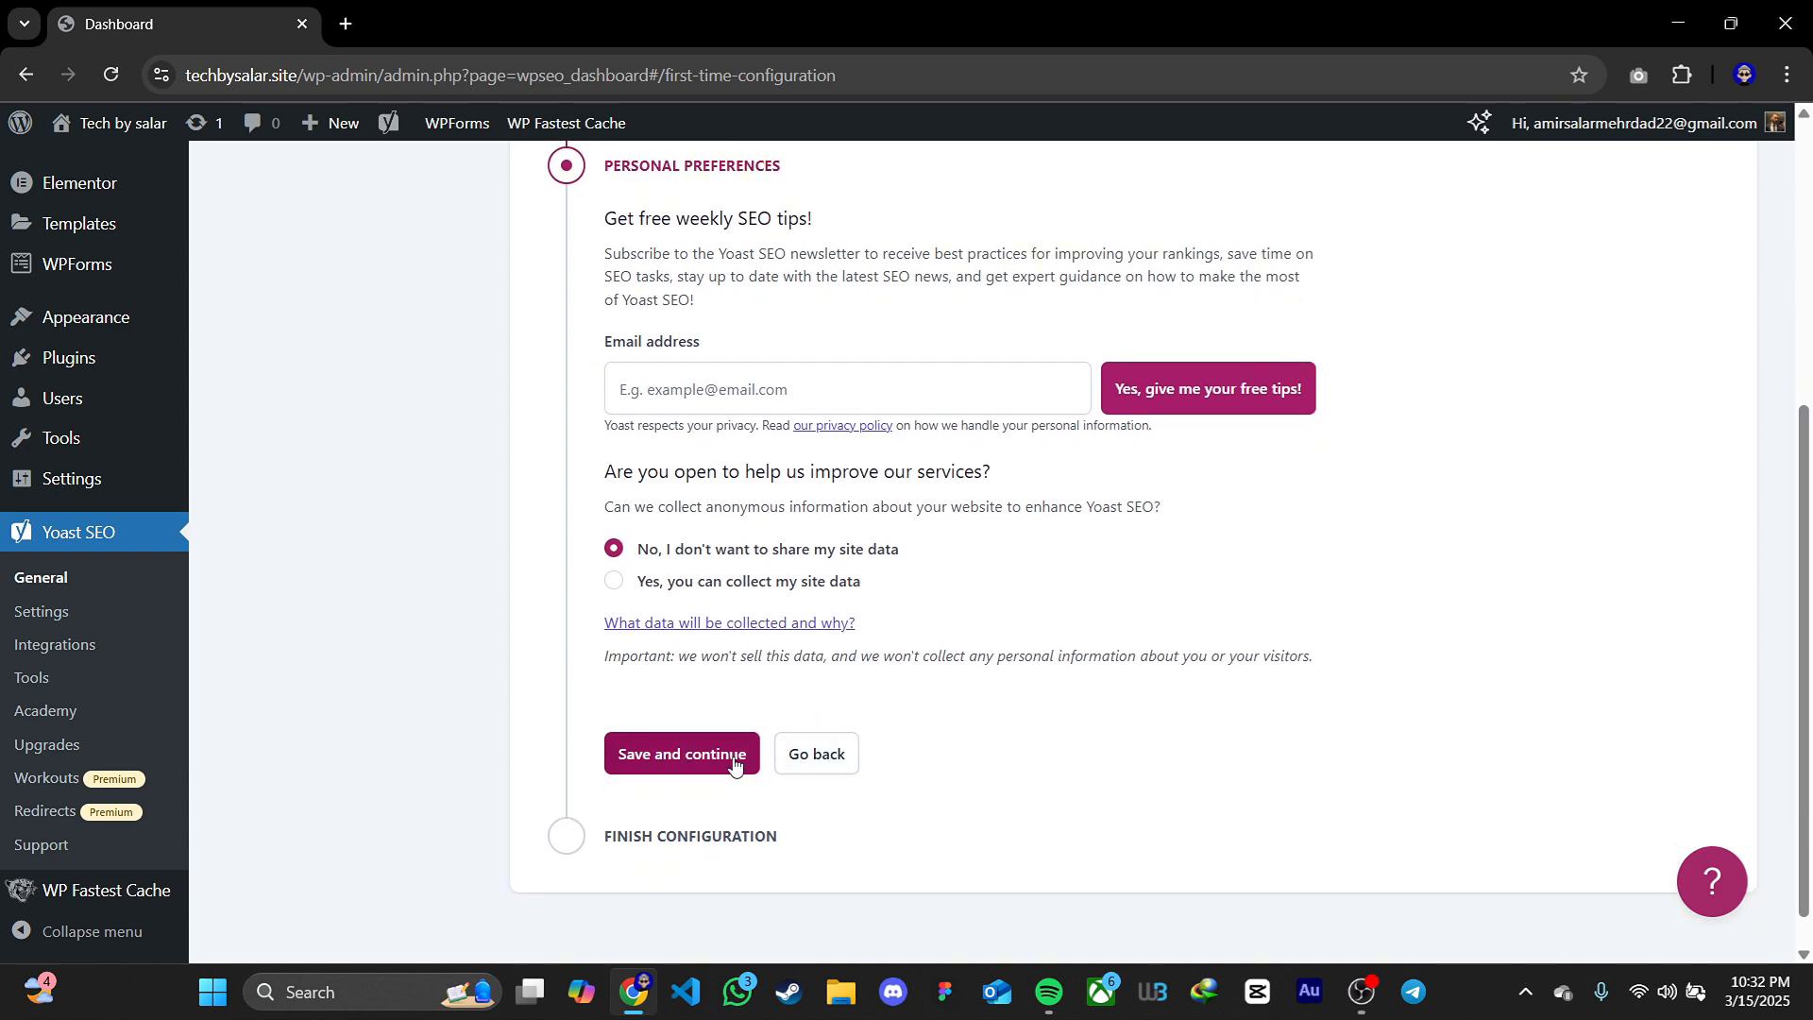
click(735, 763)
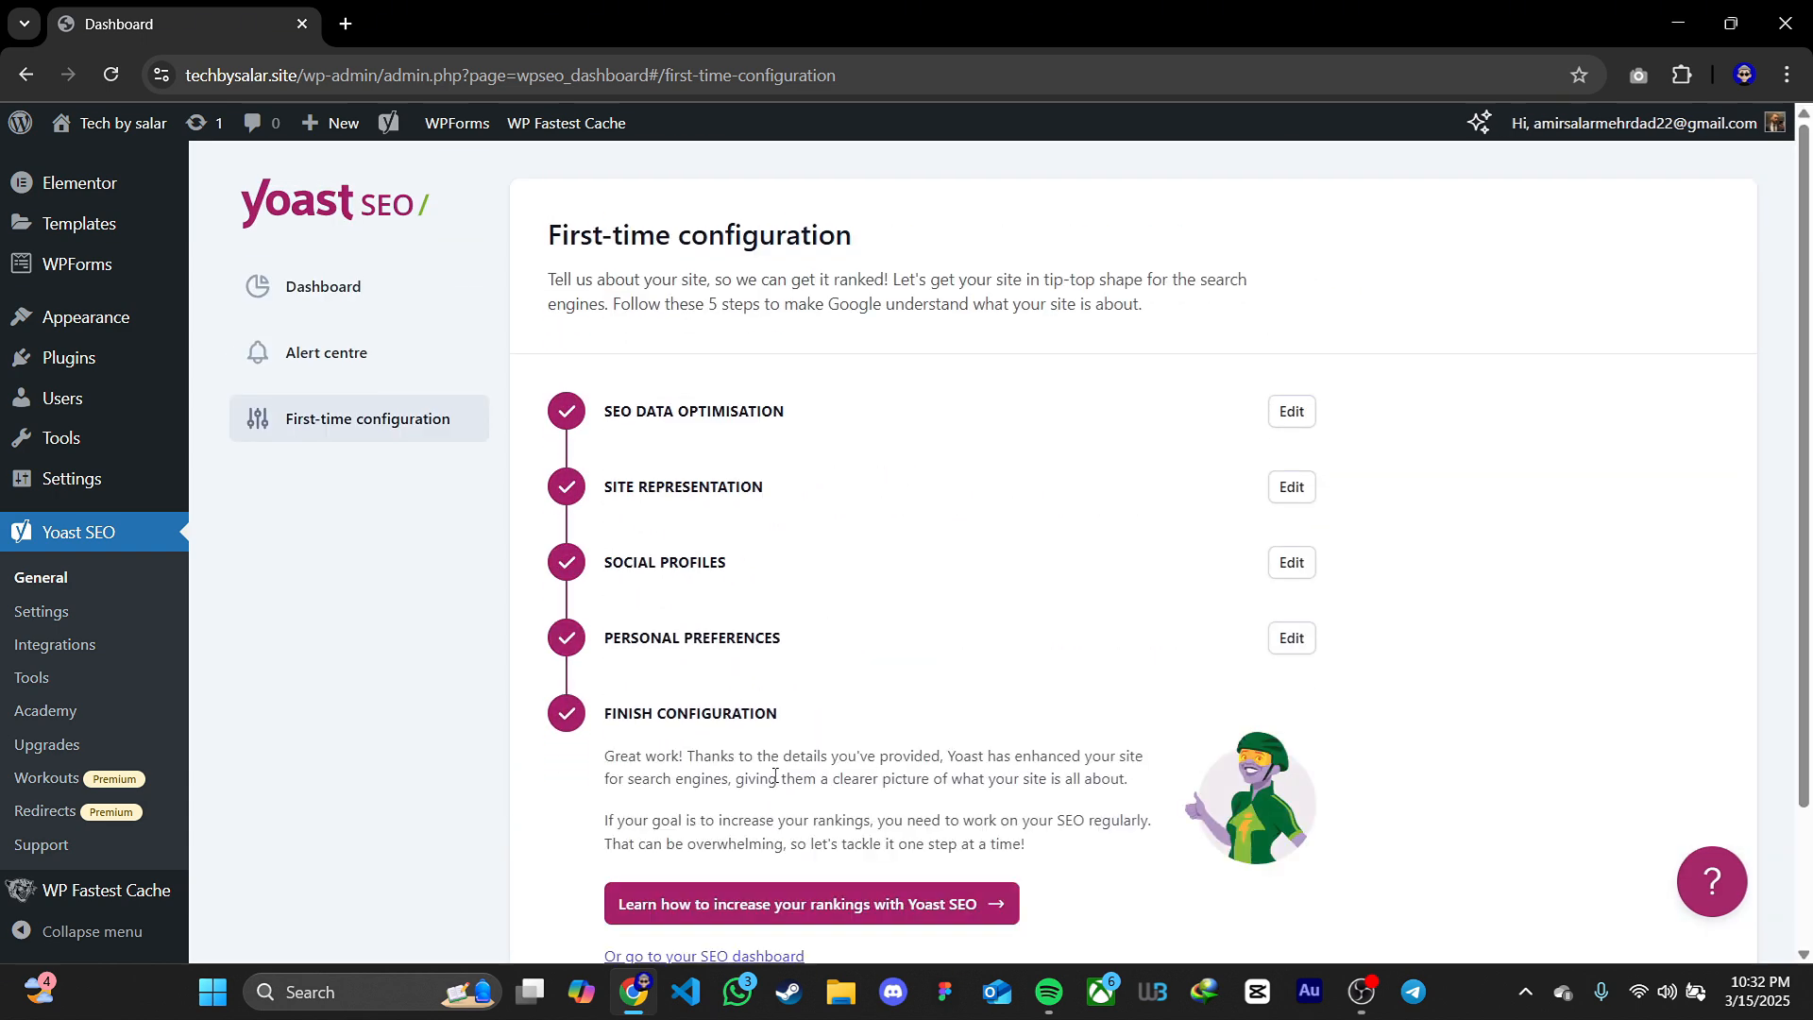
scroll(774, 774, down, 3)
click(794, 687)
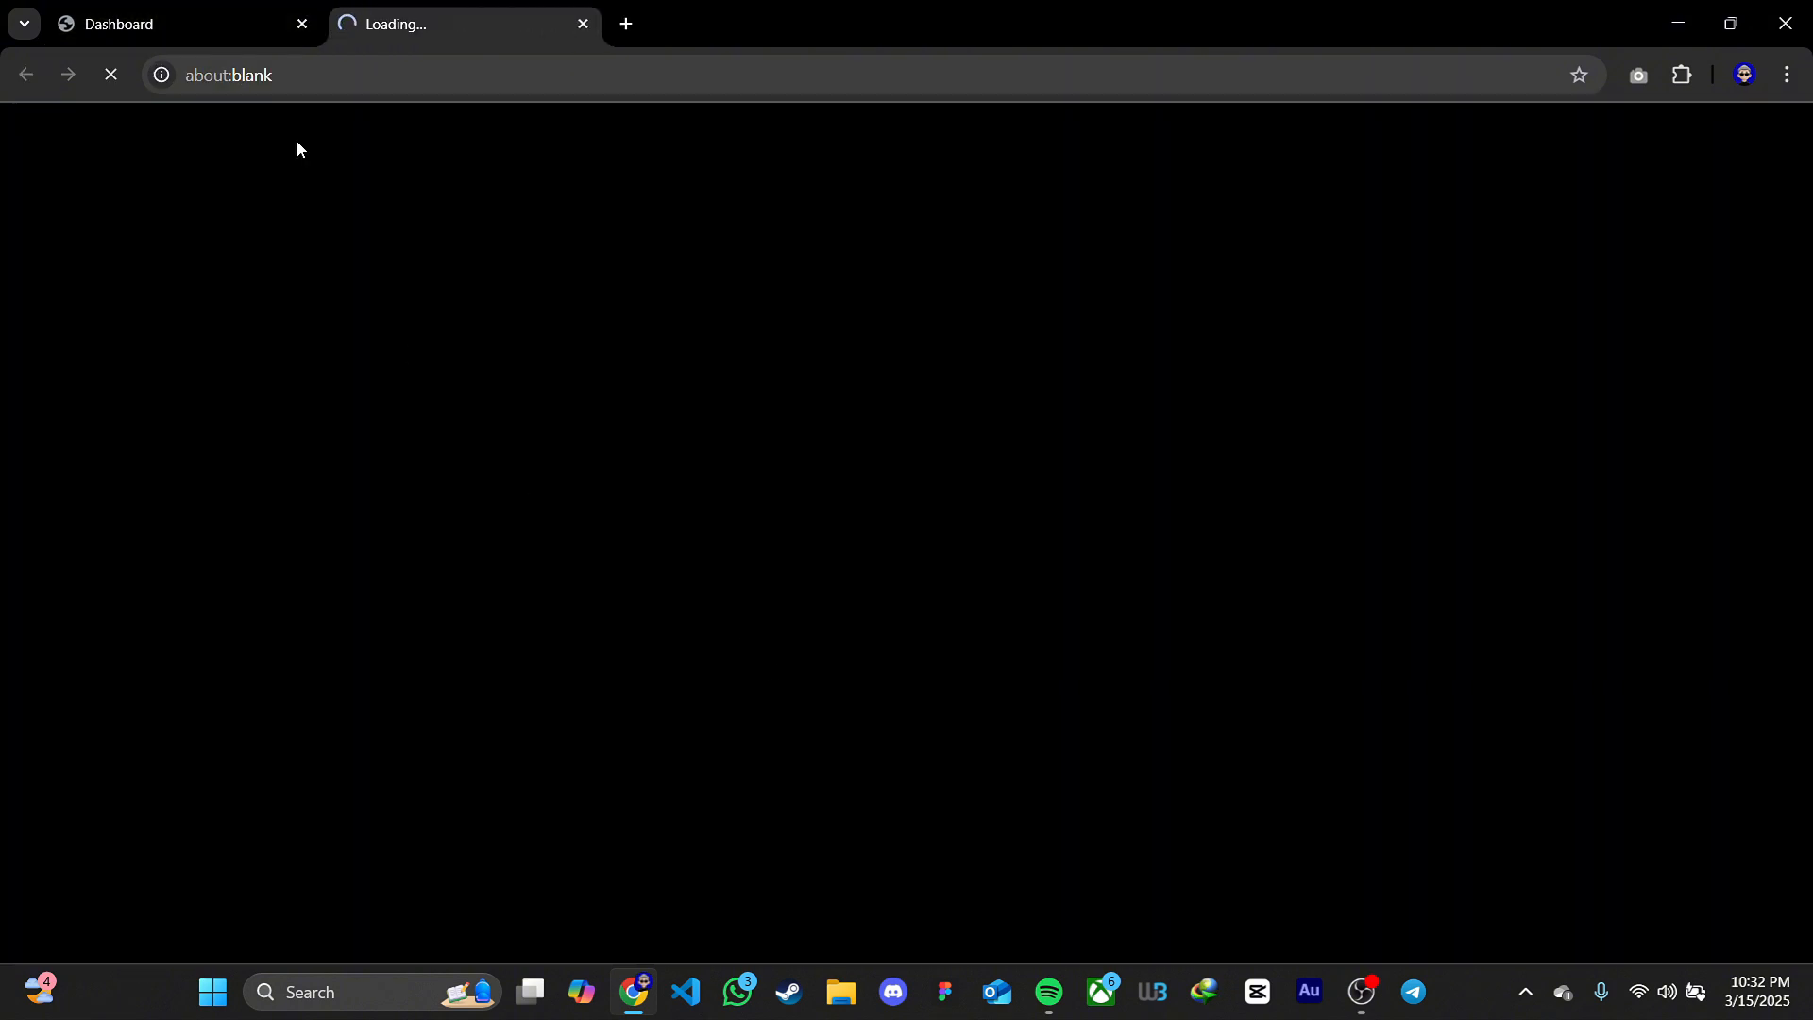
middle_click(398, 10)
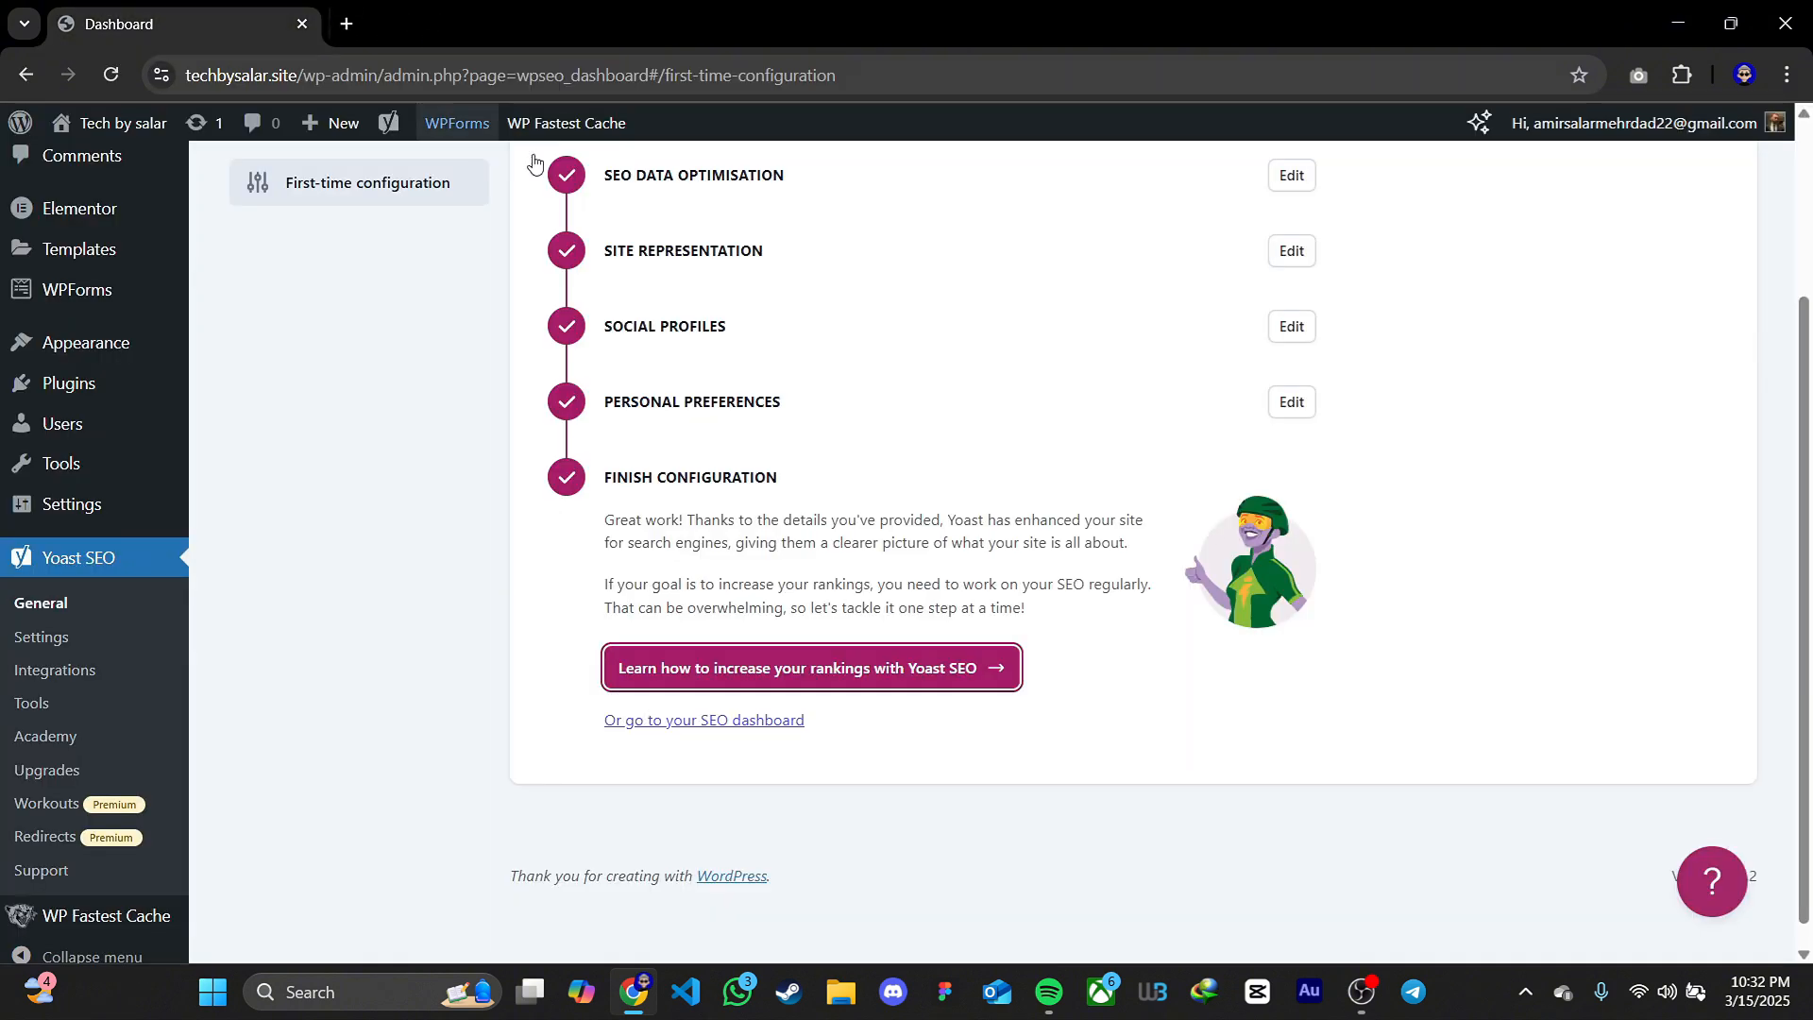
click(768, 722)
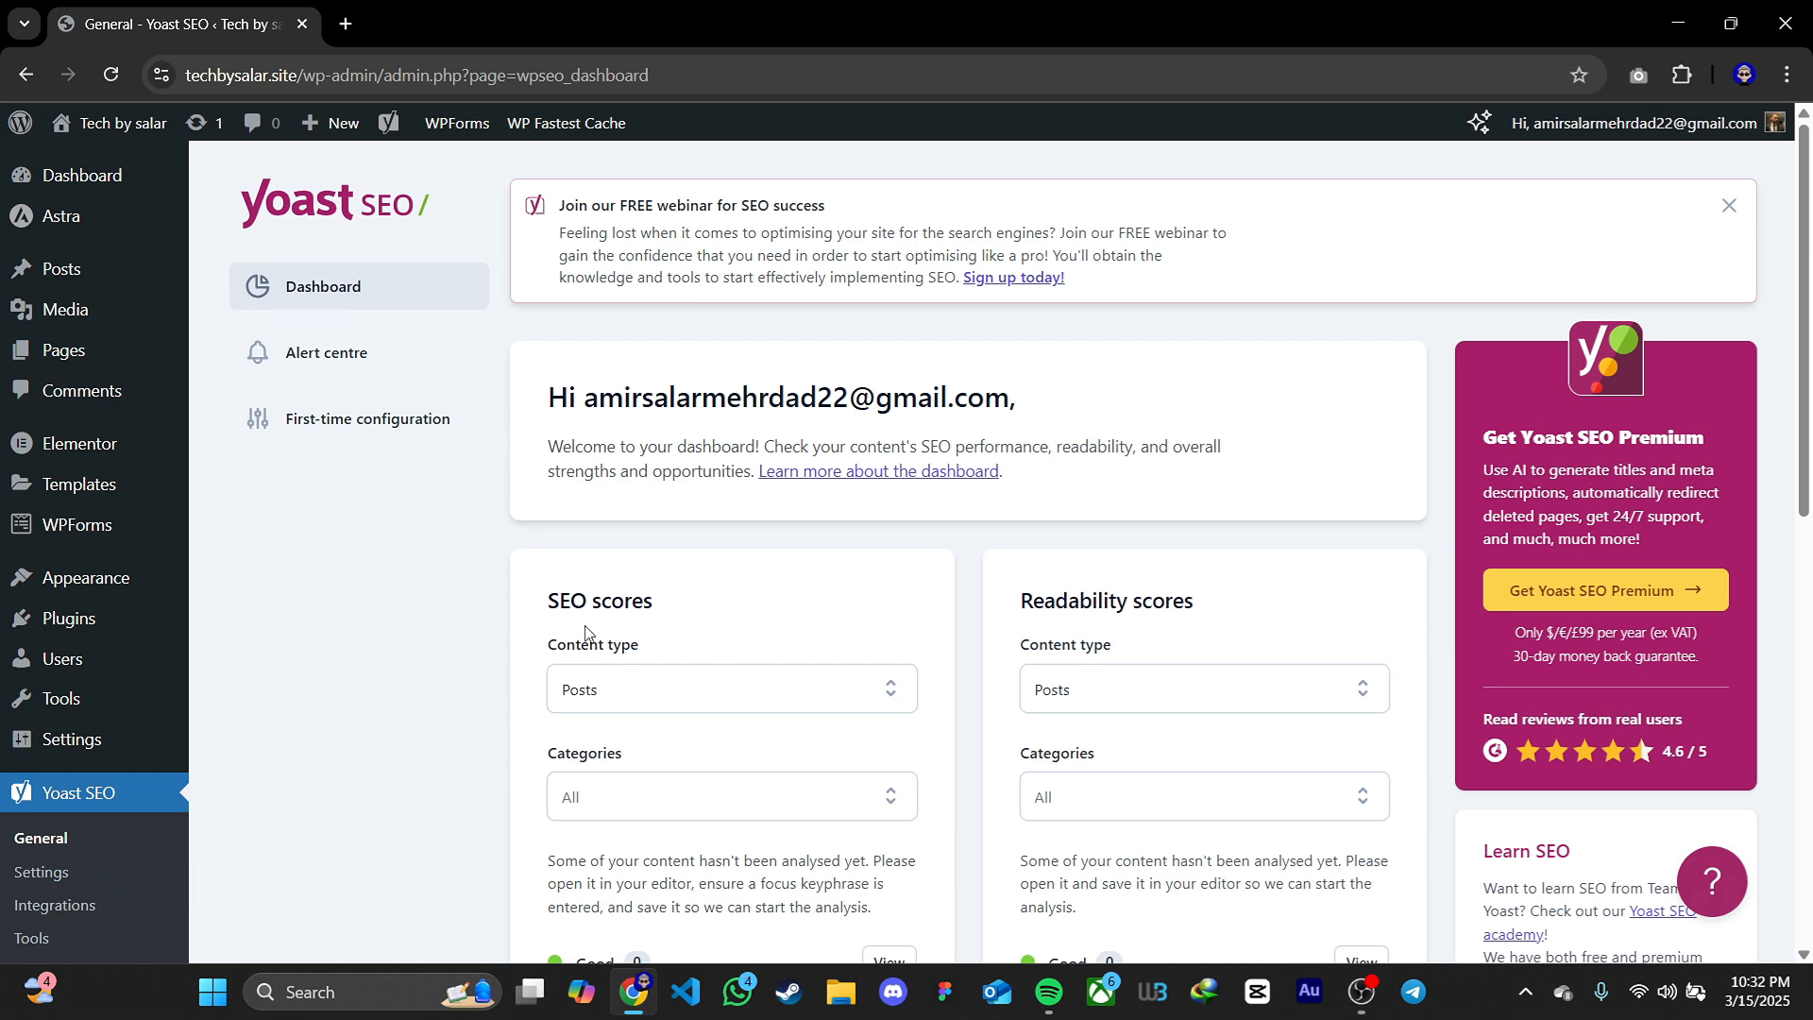
Open Yoast SEO's site connections settings and follow the link to Google Search Console for the Google verification code
scroll(587, 635, down, 2)
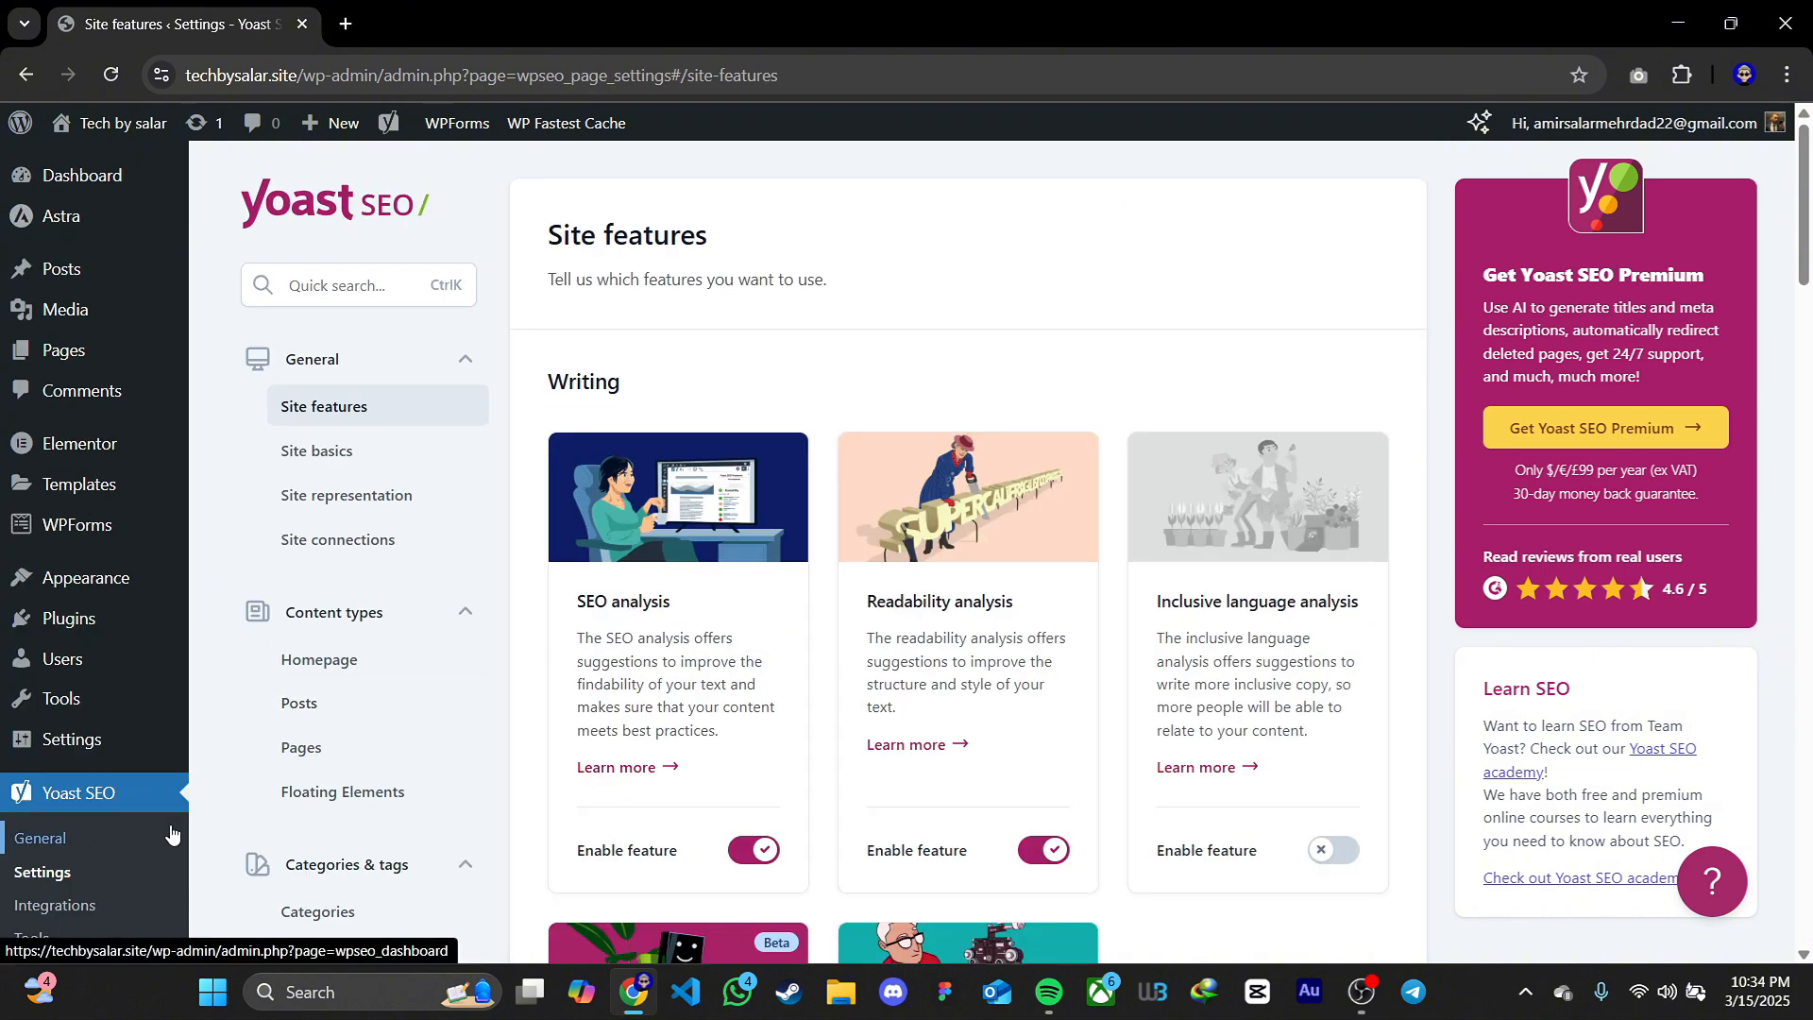
scroll(821, 635, down, 1)
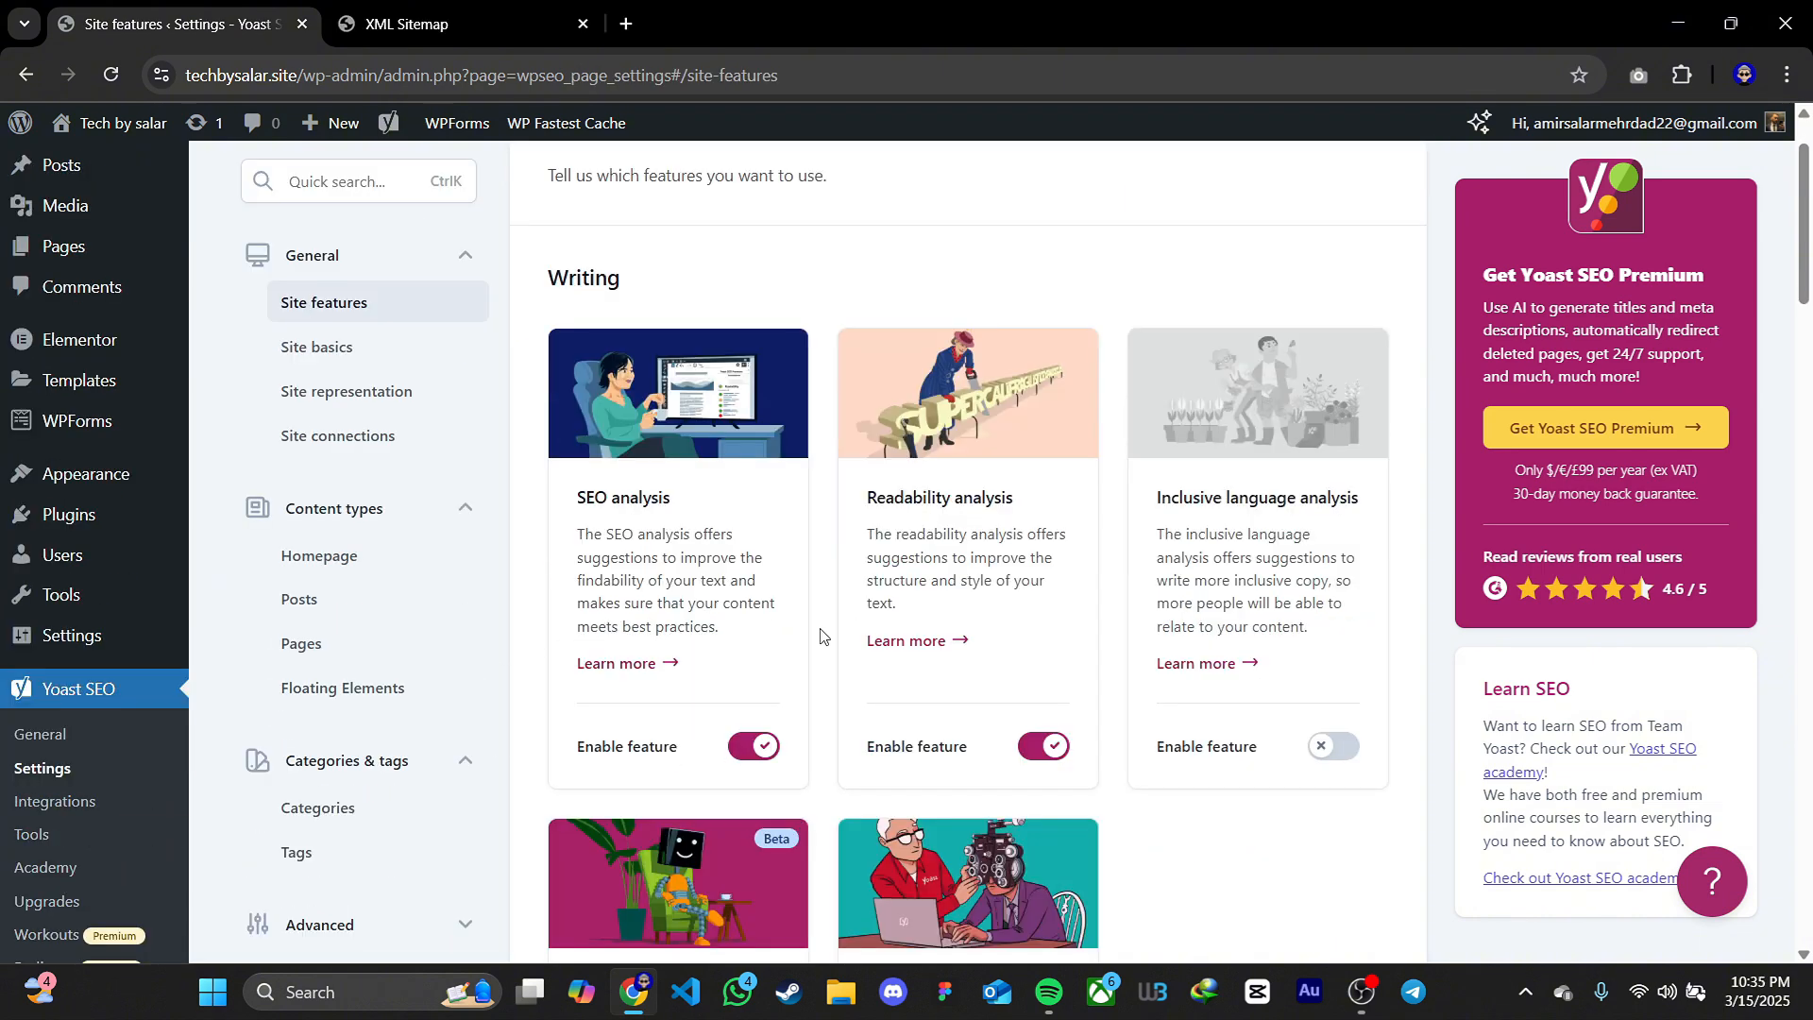
click(366, 432)
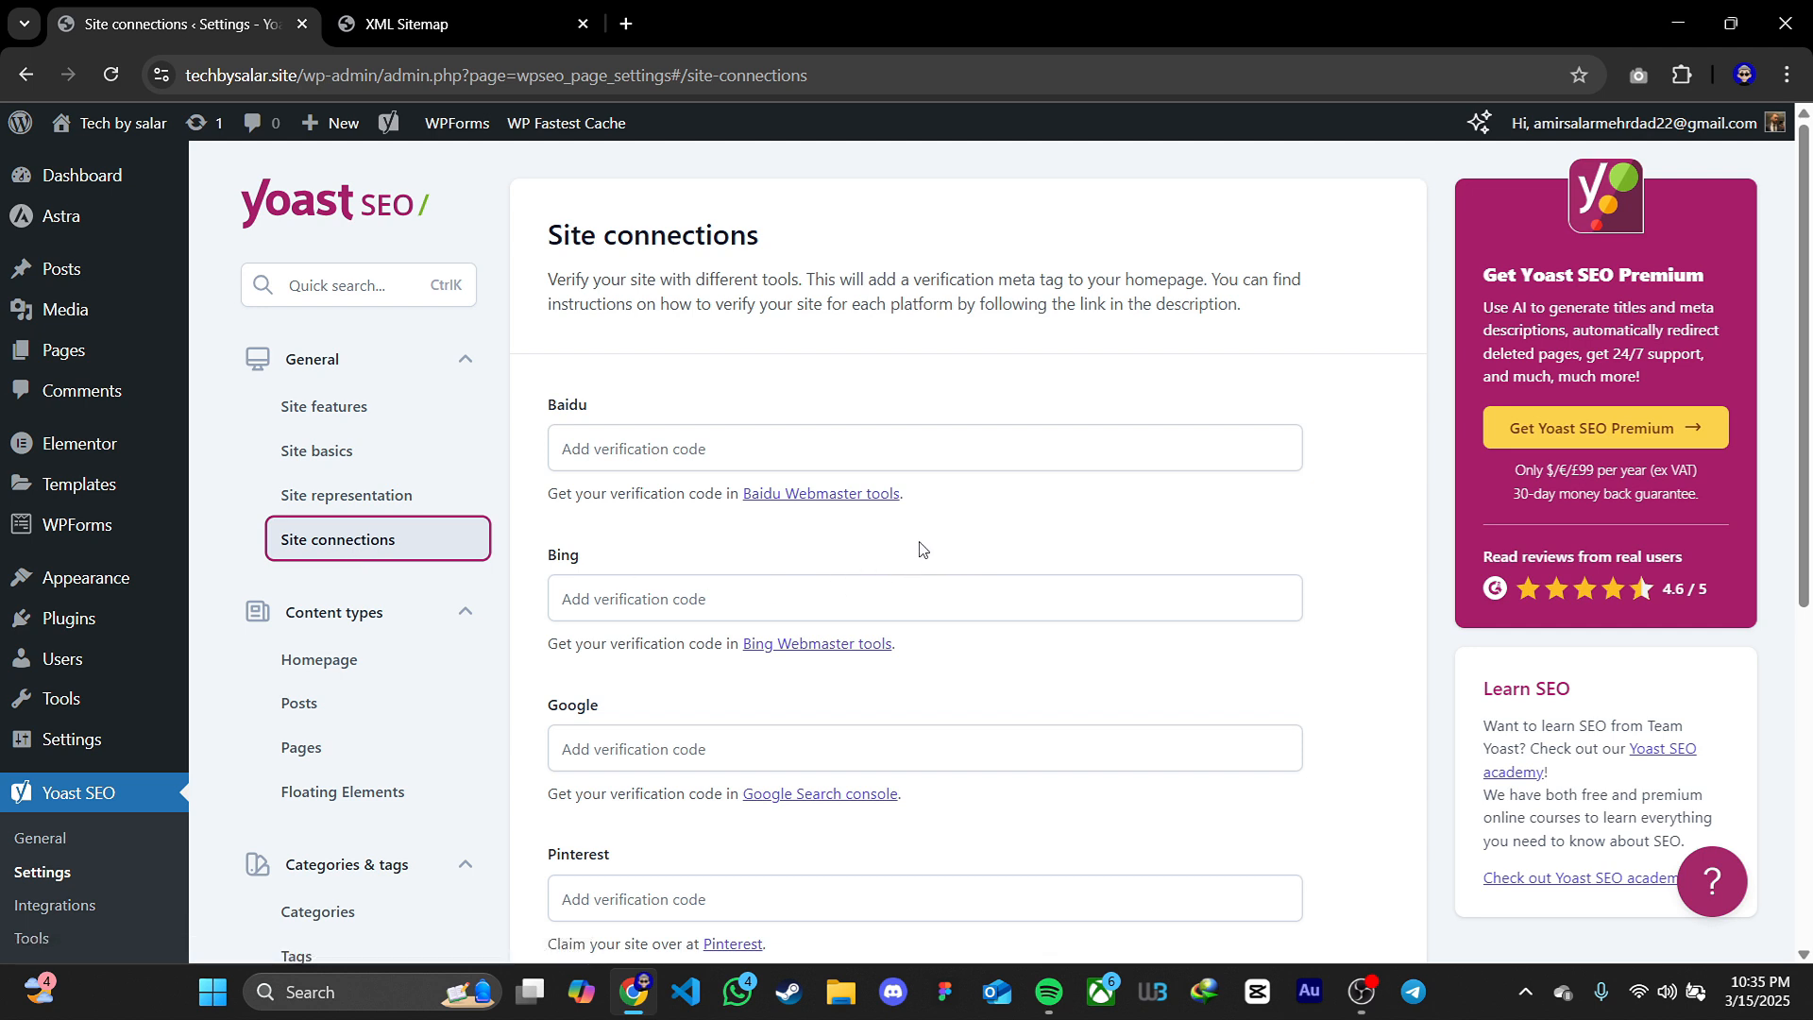
scroll(608, 708, down, 4)
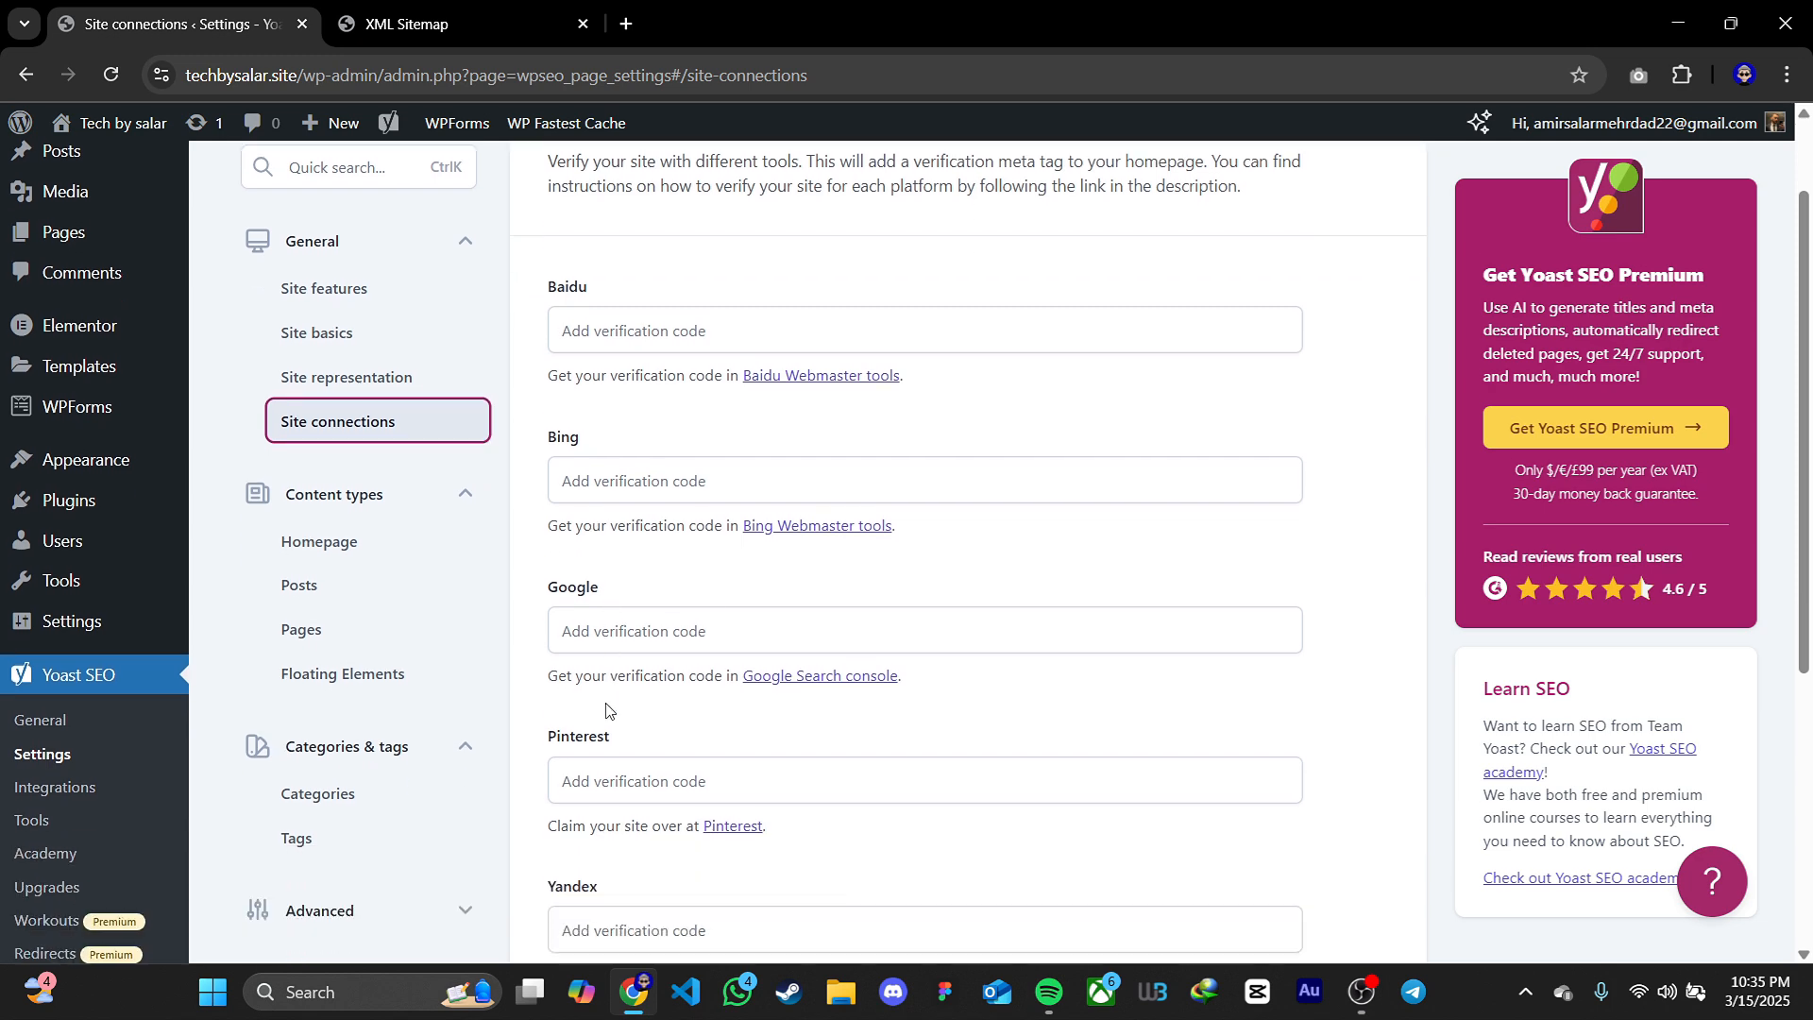
scroll(655, 696, up, 3)
click(797, 678)
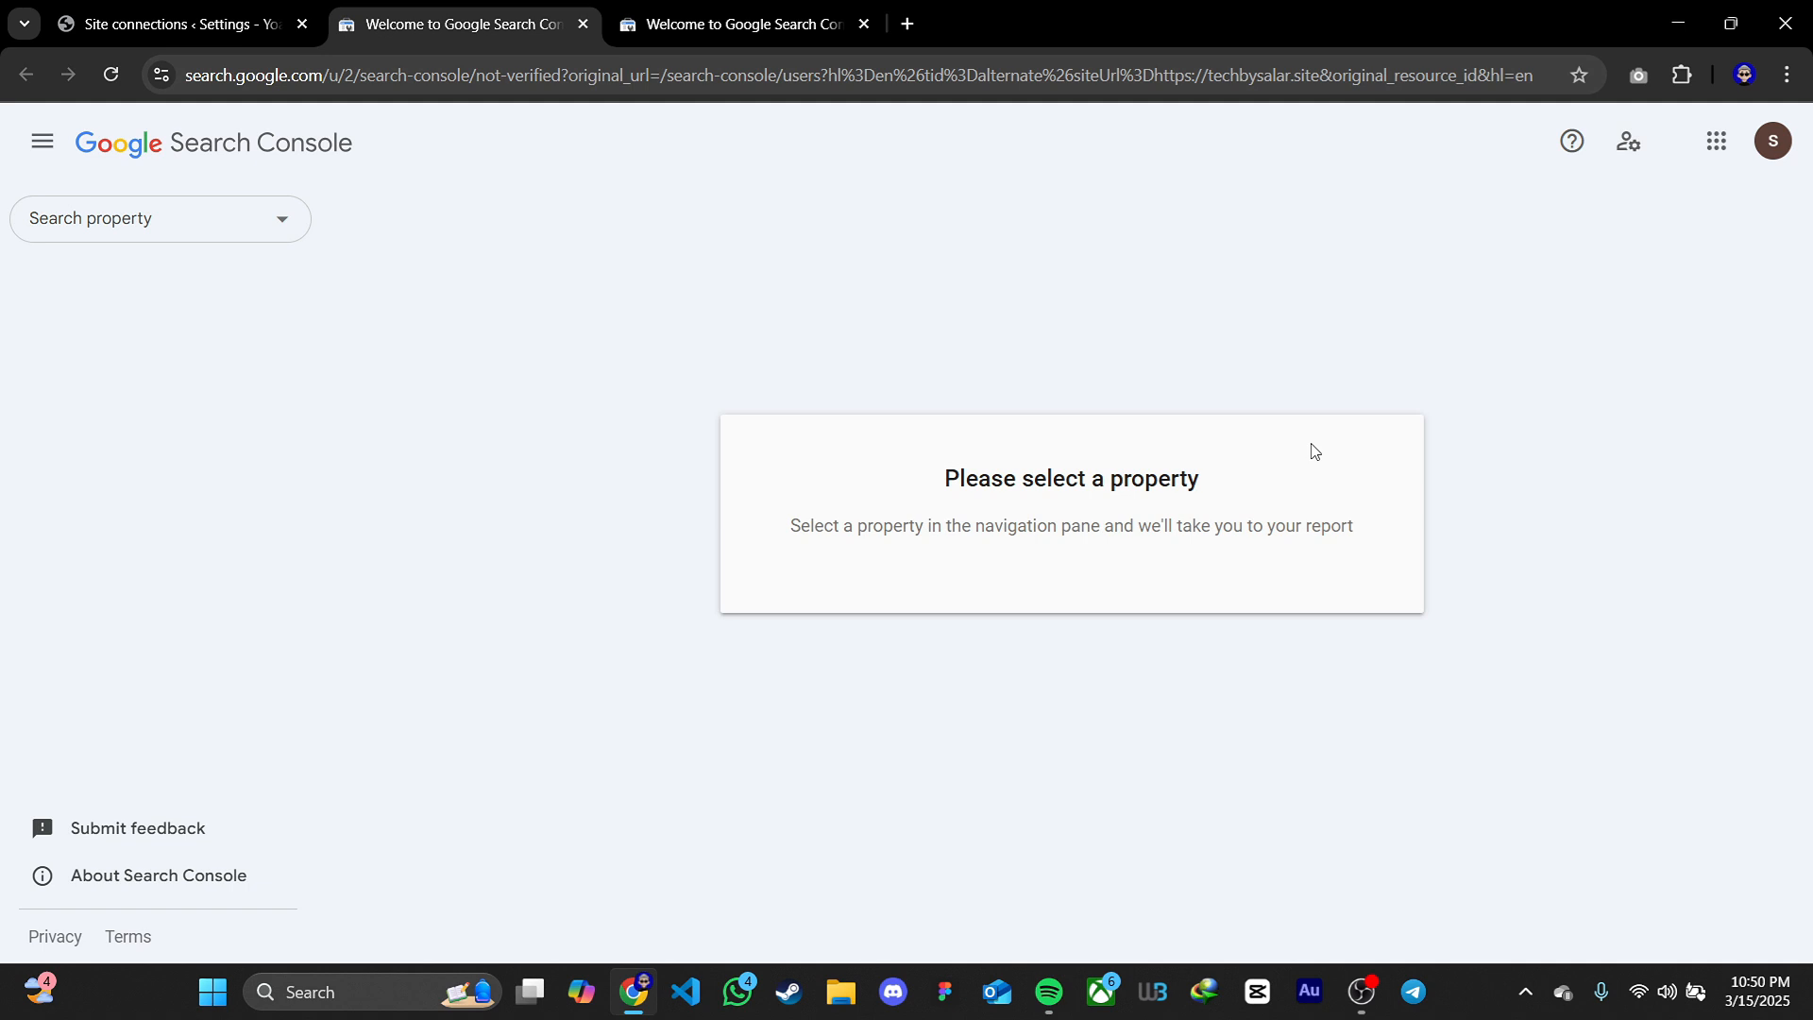
click(212, 226)
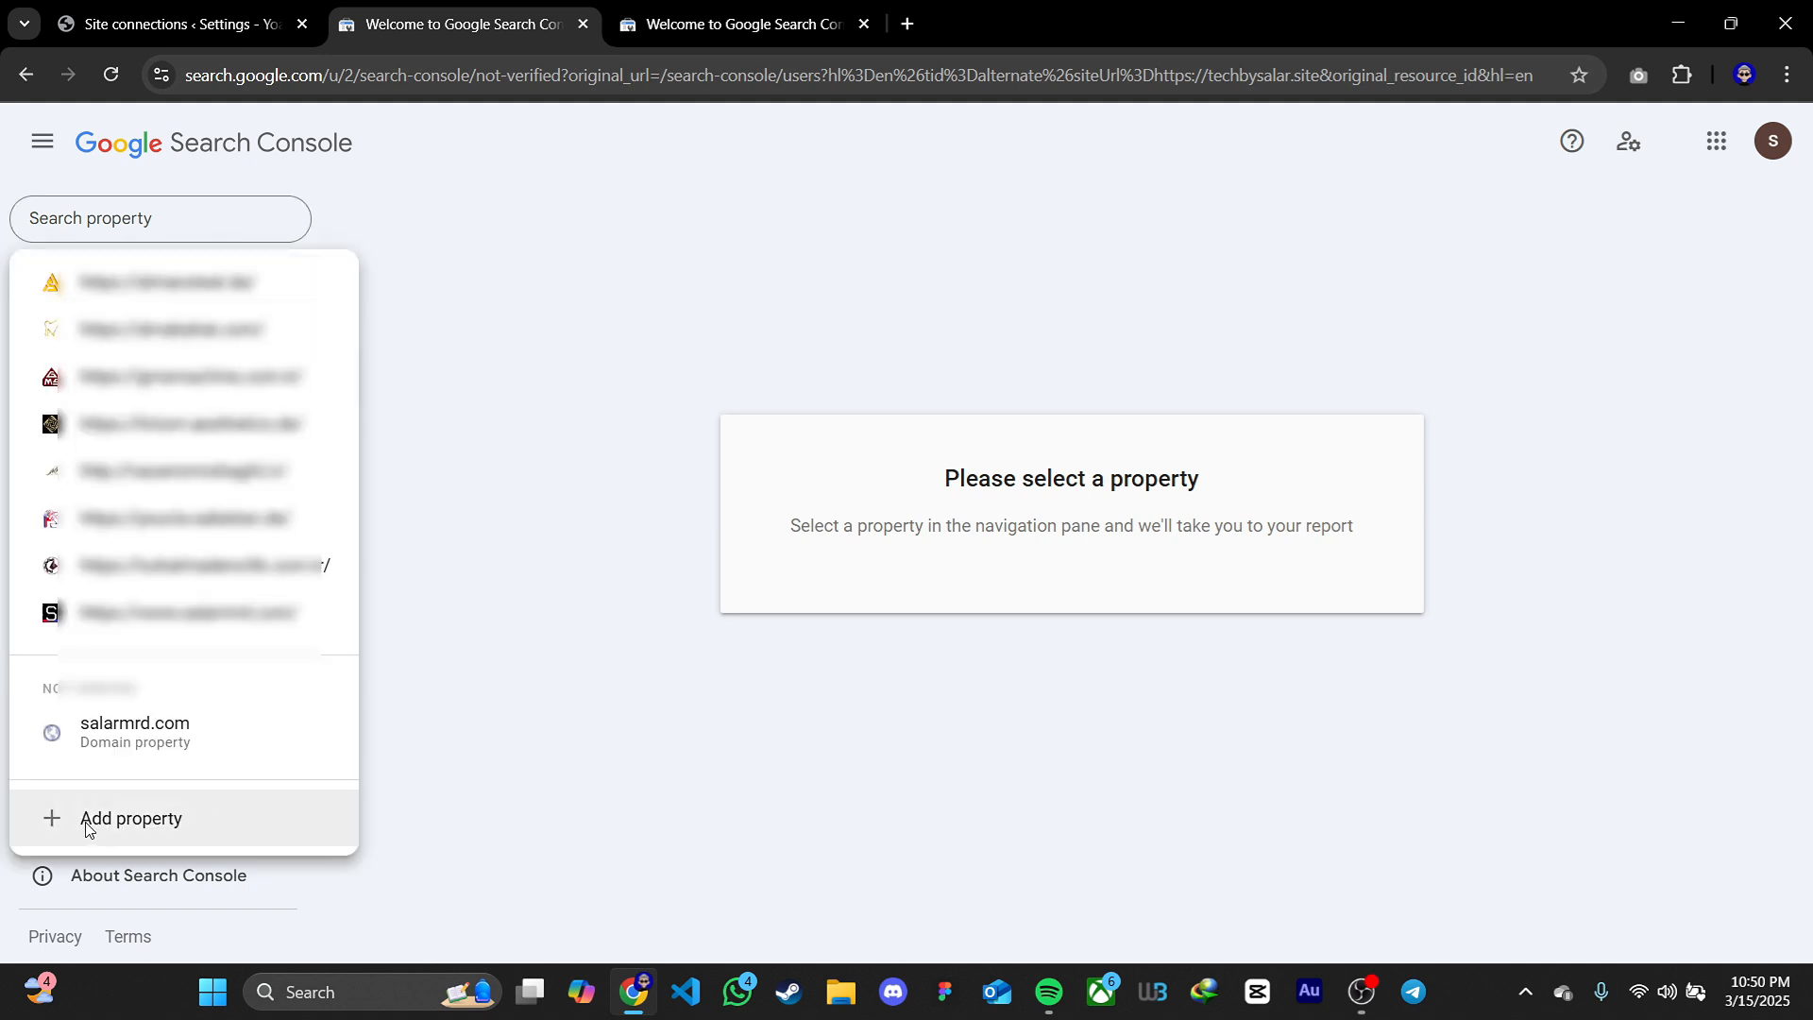
click(115, 828)
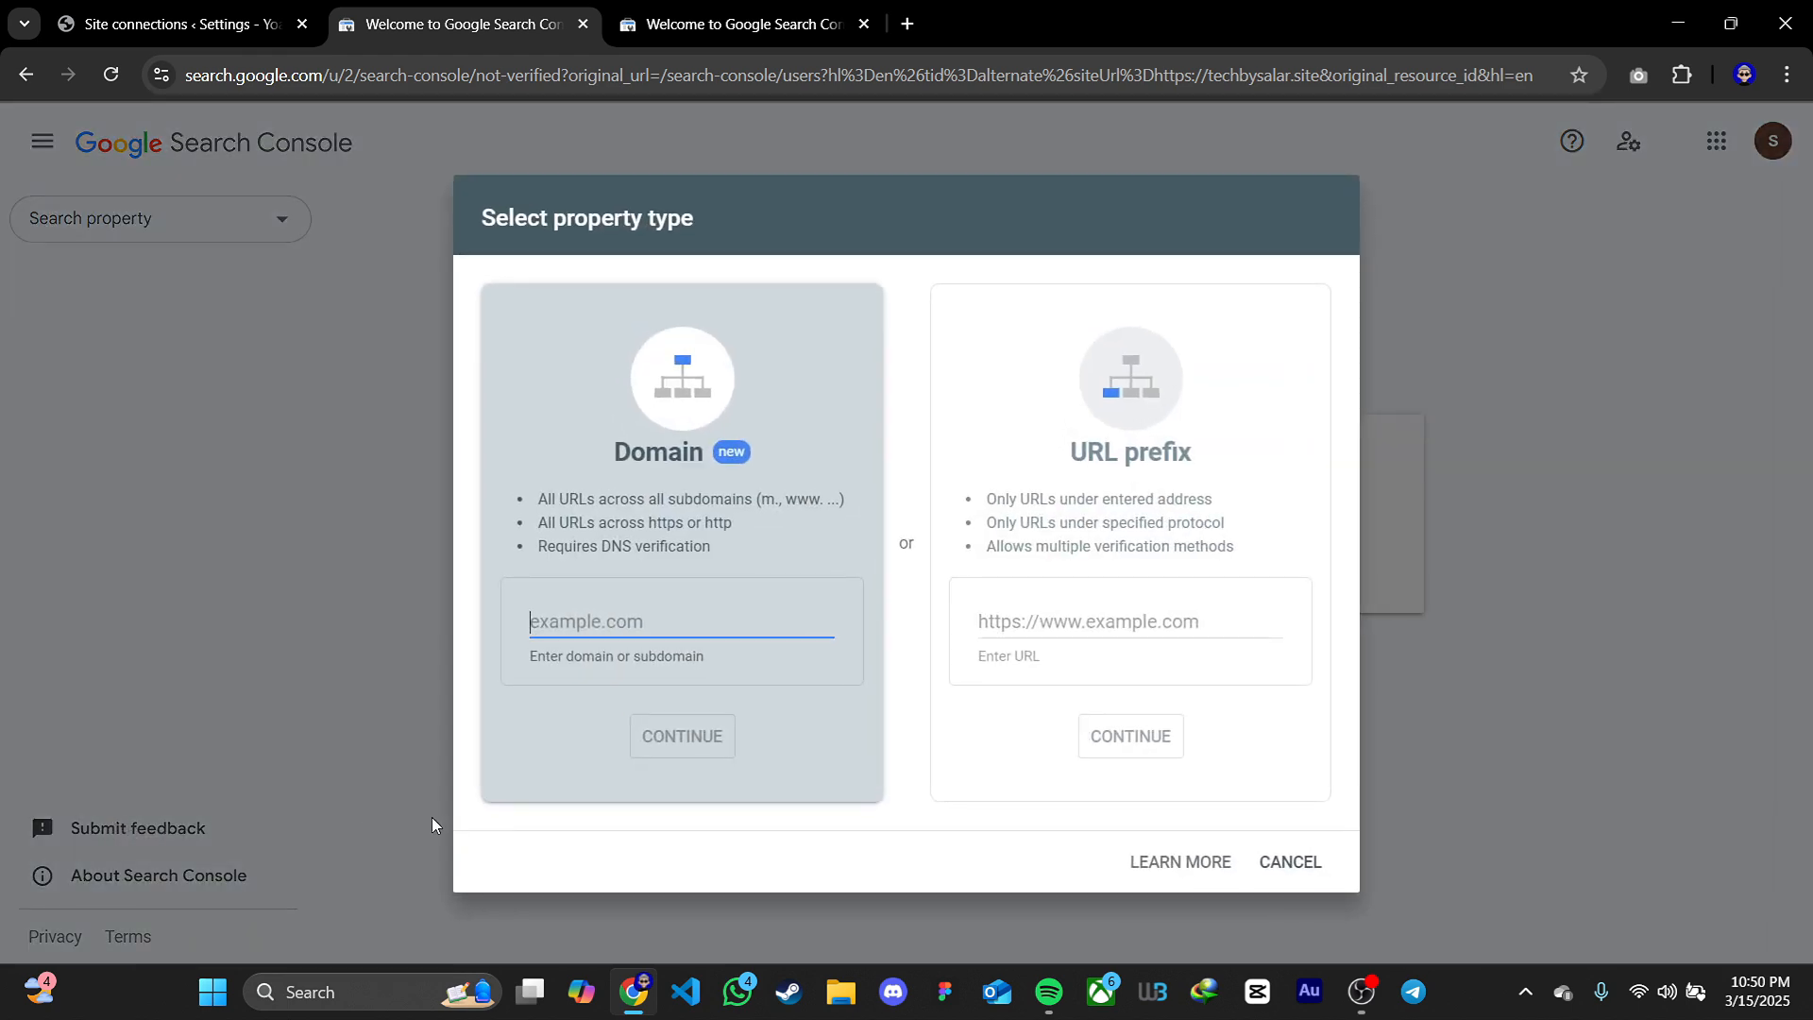
click(1050, 623)
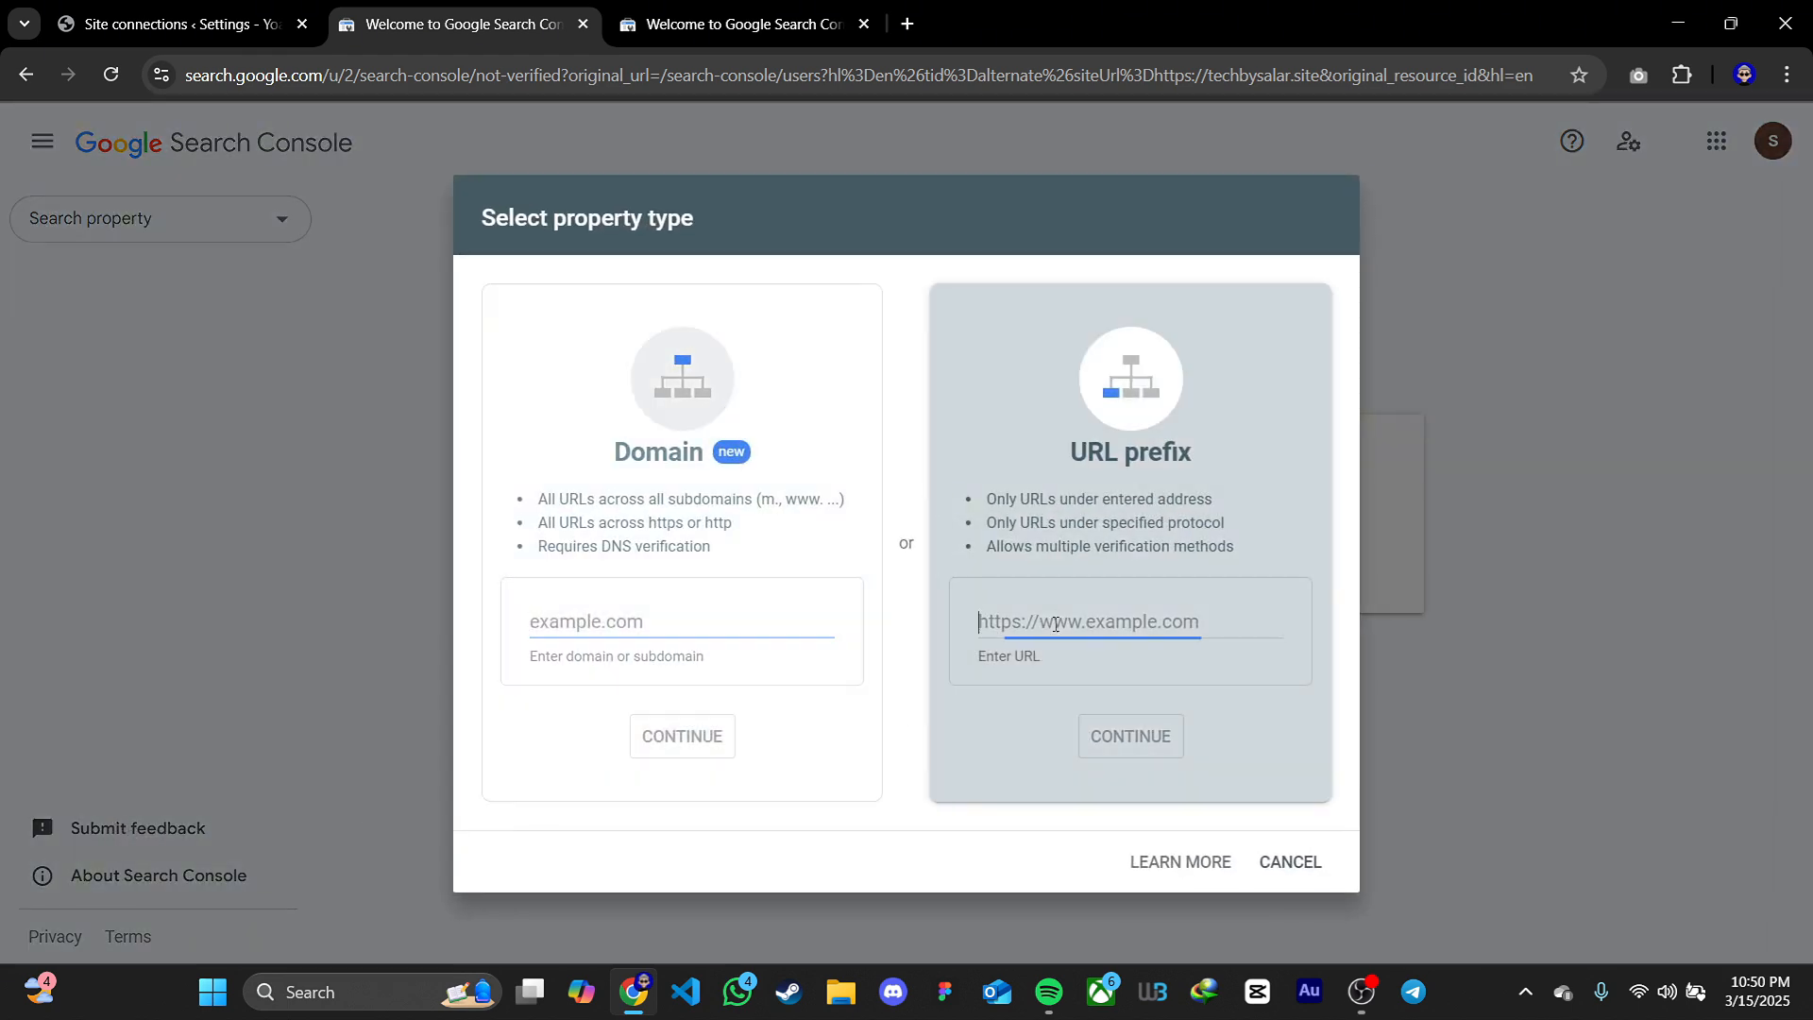
click(164, 13)
click(302, 79)
click(354, 78)
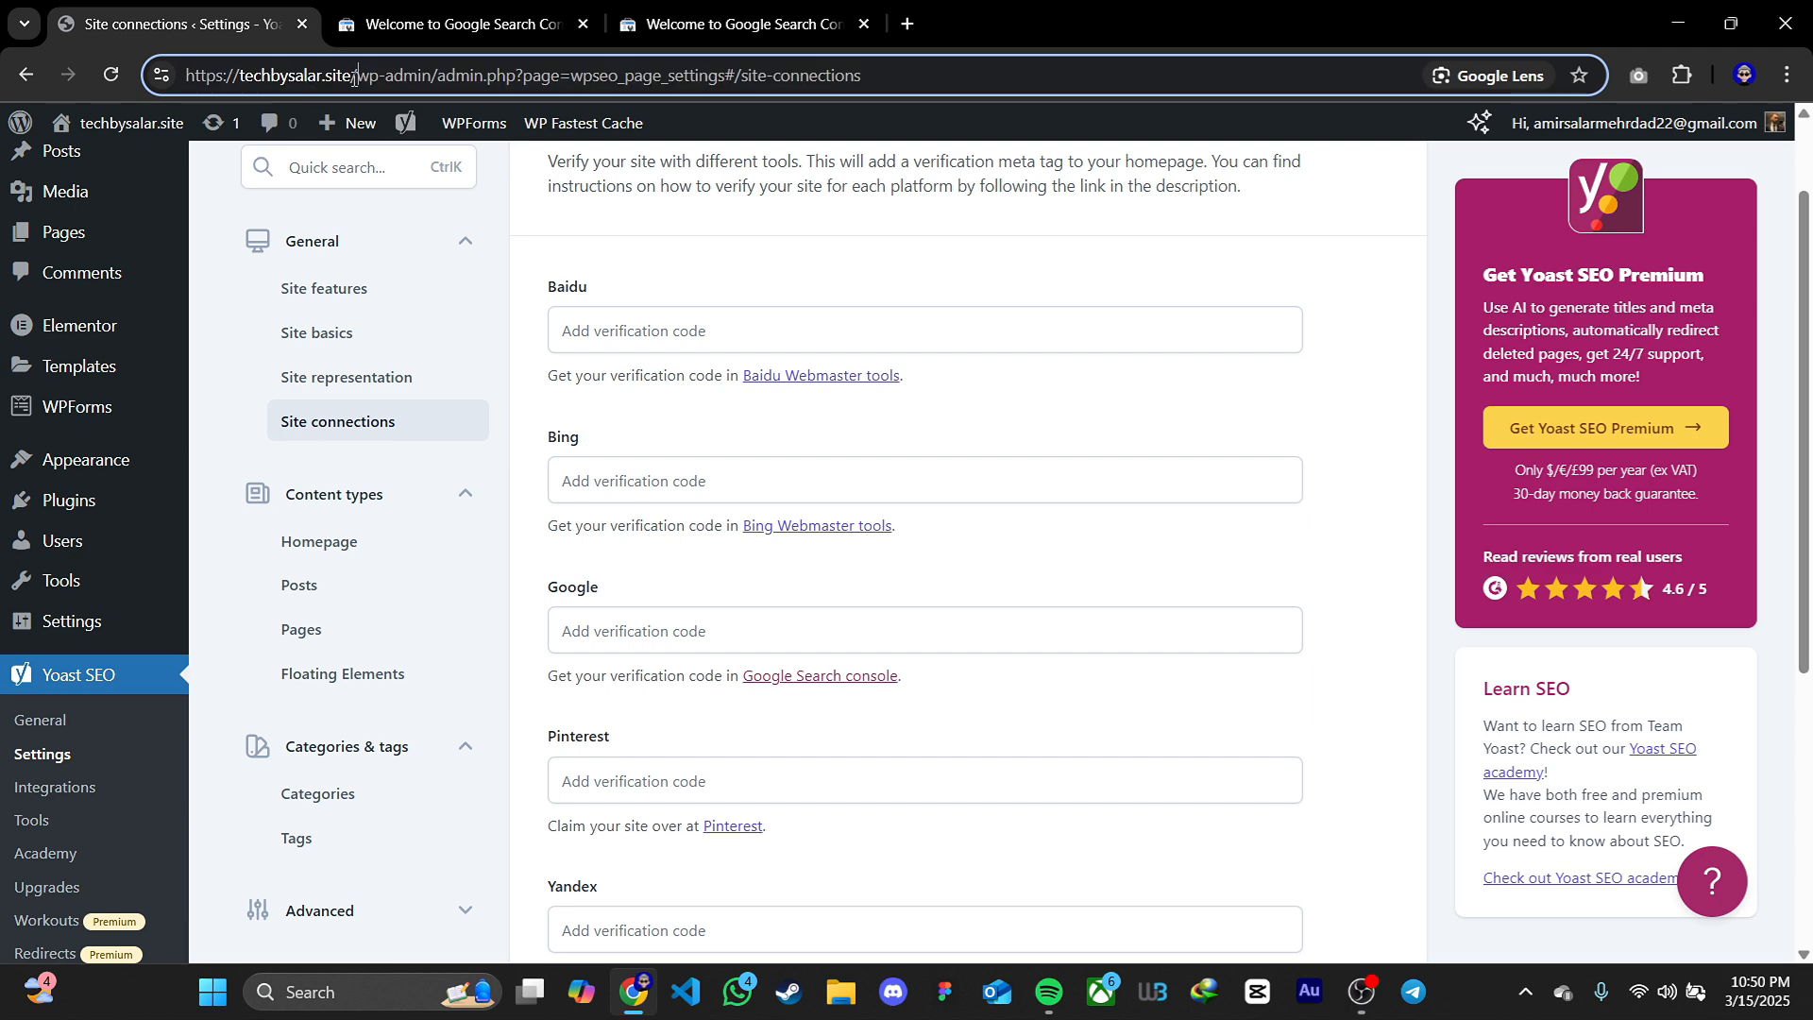
drag(354, 75, 178, 75)
key(ctrl+c)
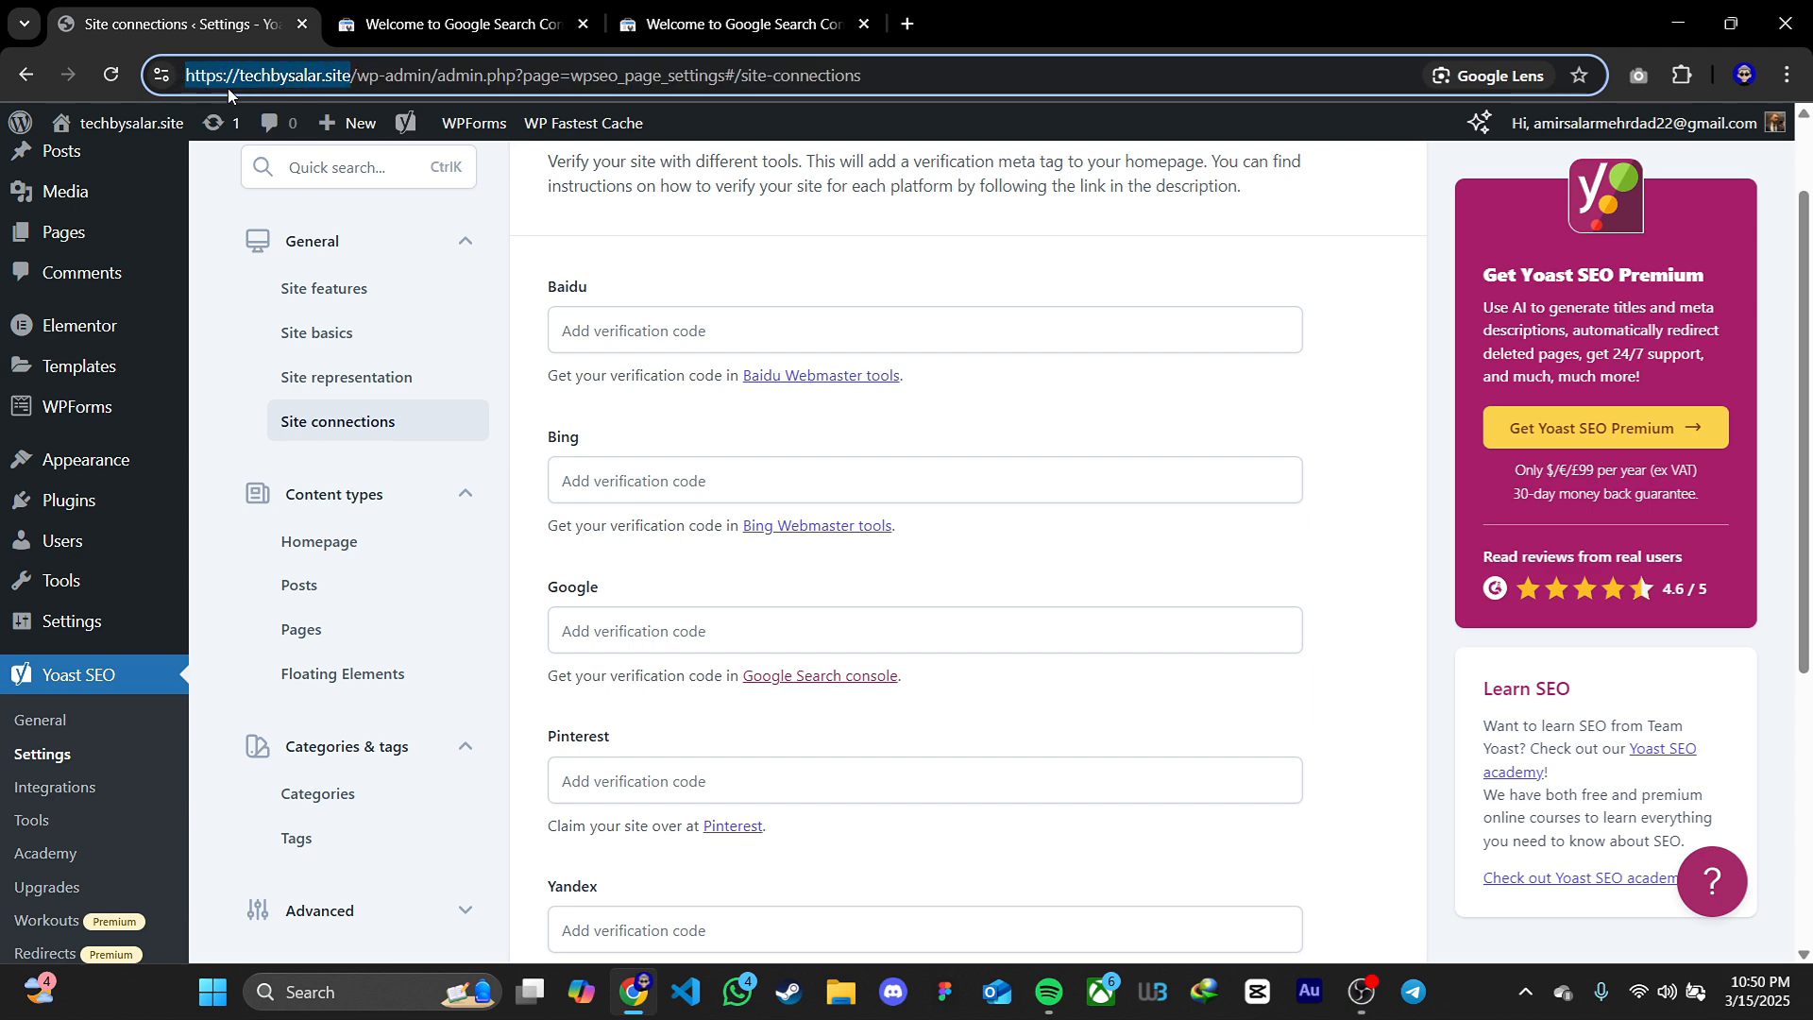
click(549, 18)
key(ctrl+v)
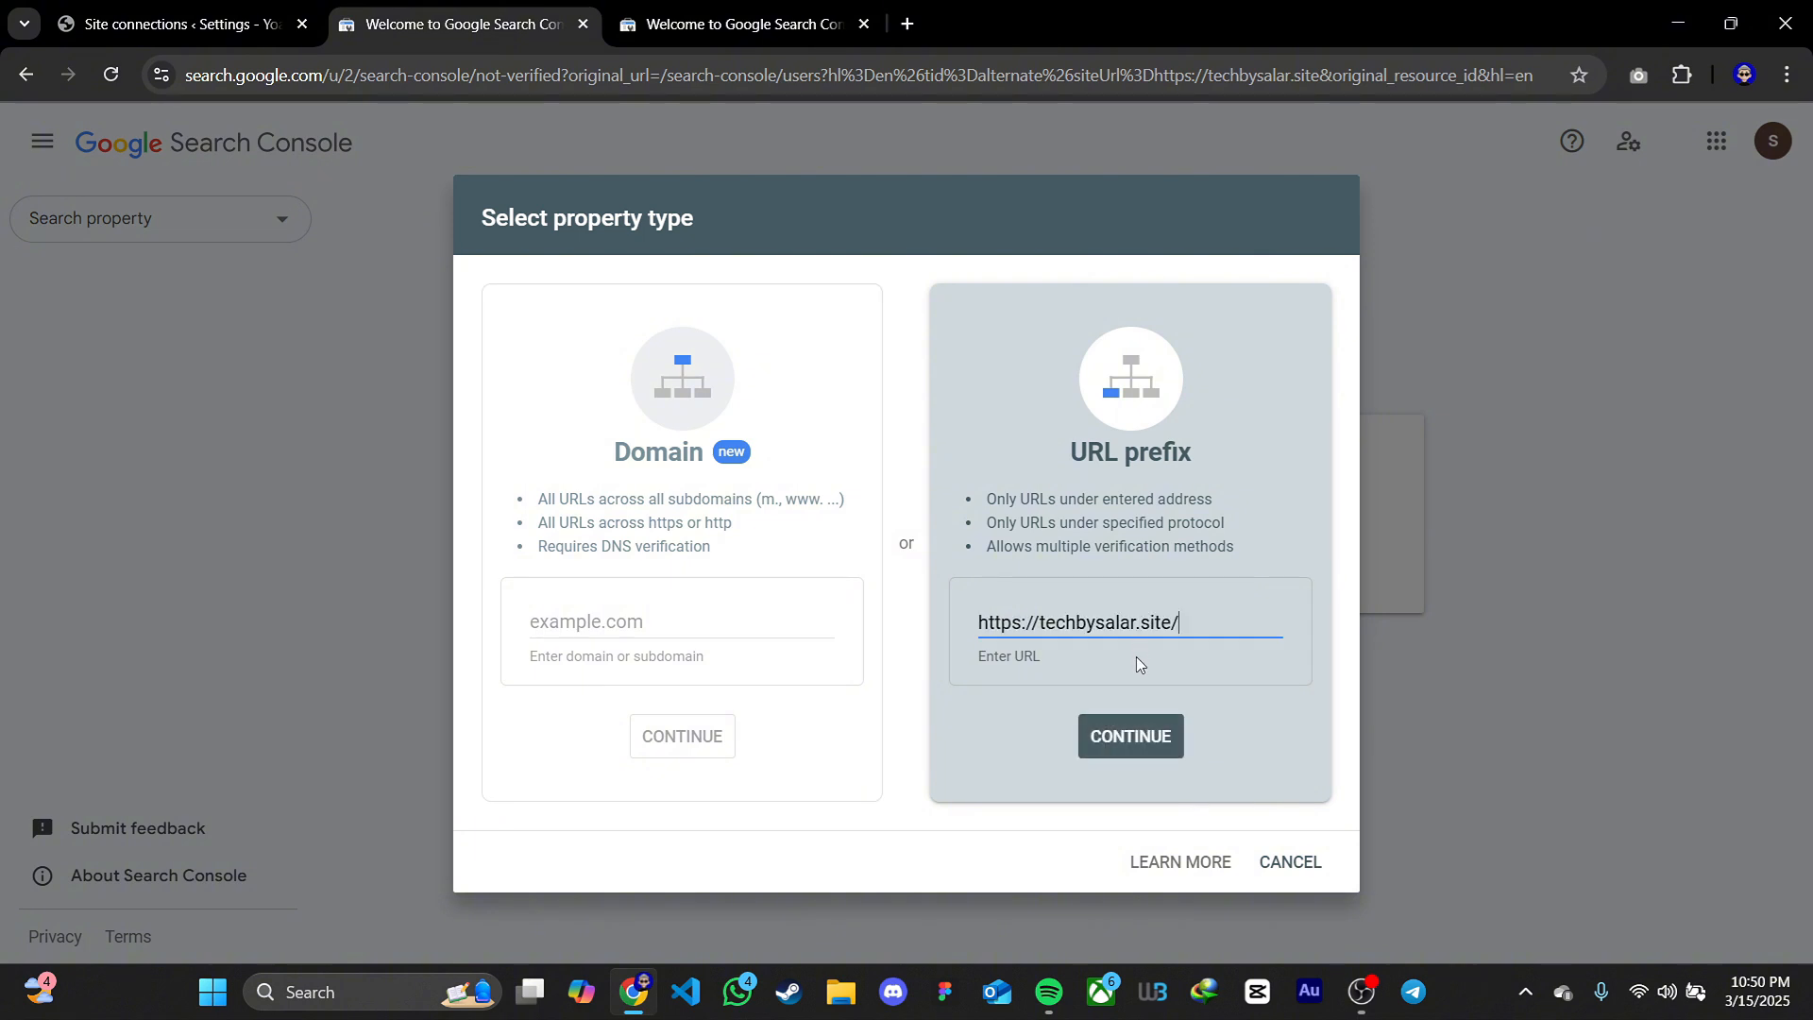
click(1148, 746)
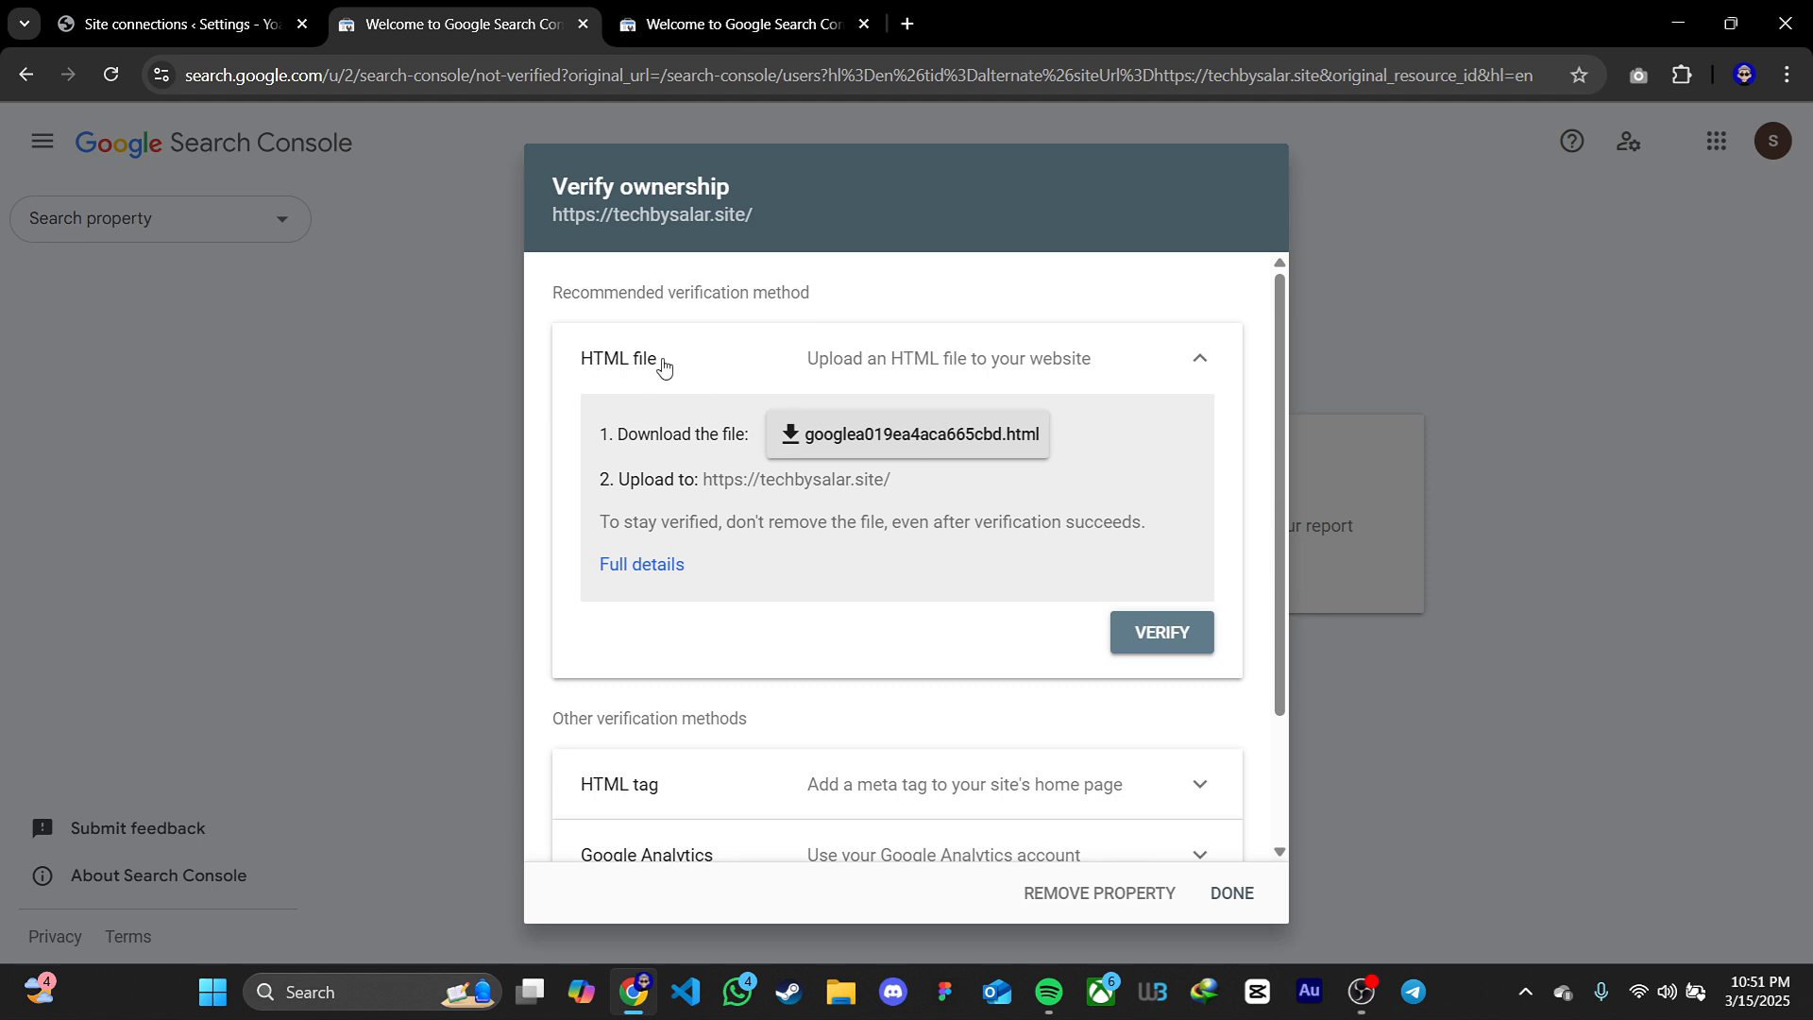
Choose the HTML tag verification method and copy its meta tag
scroll(1048, 394, down, 2)
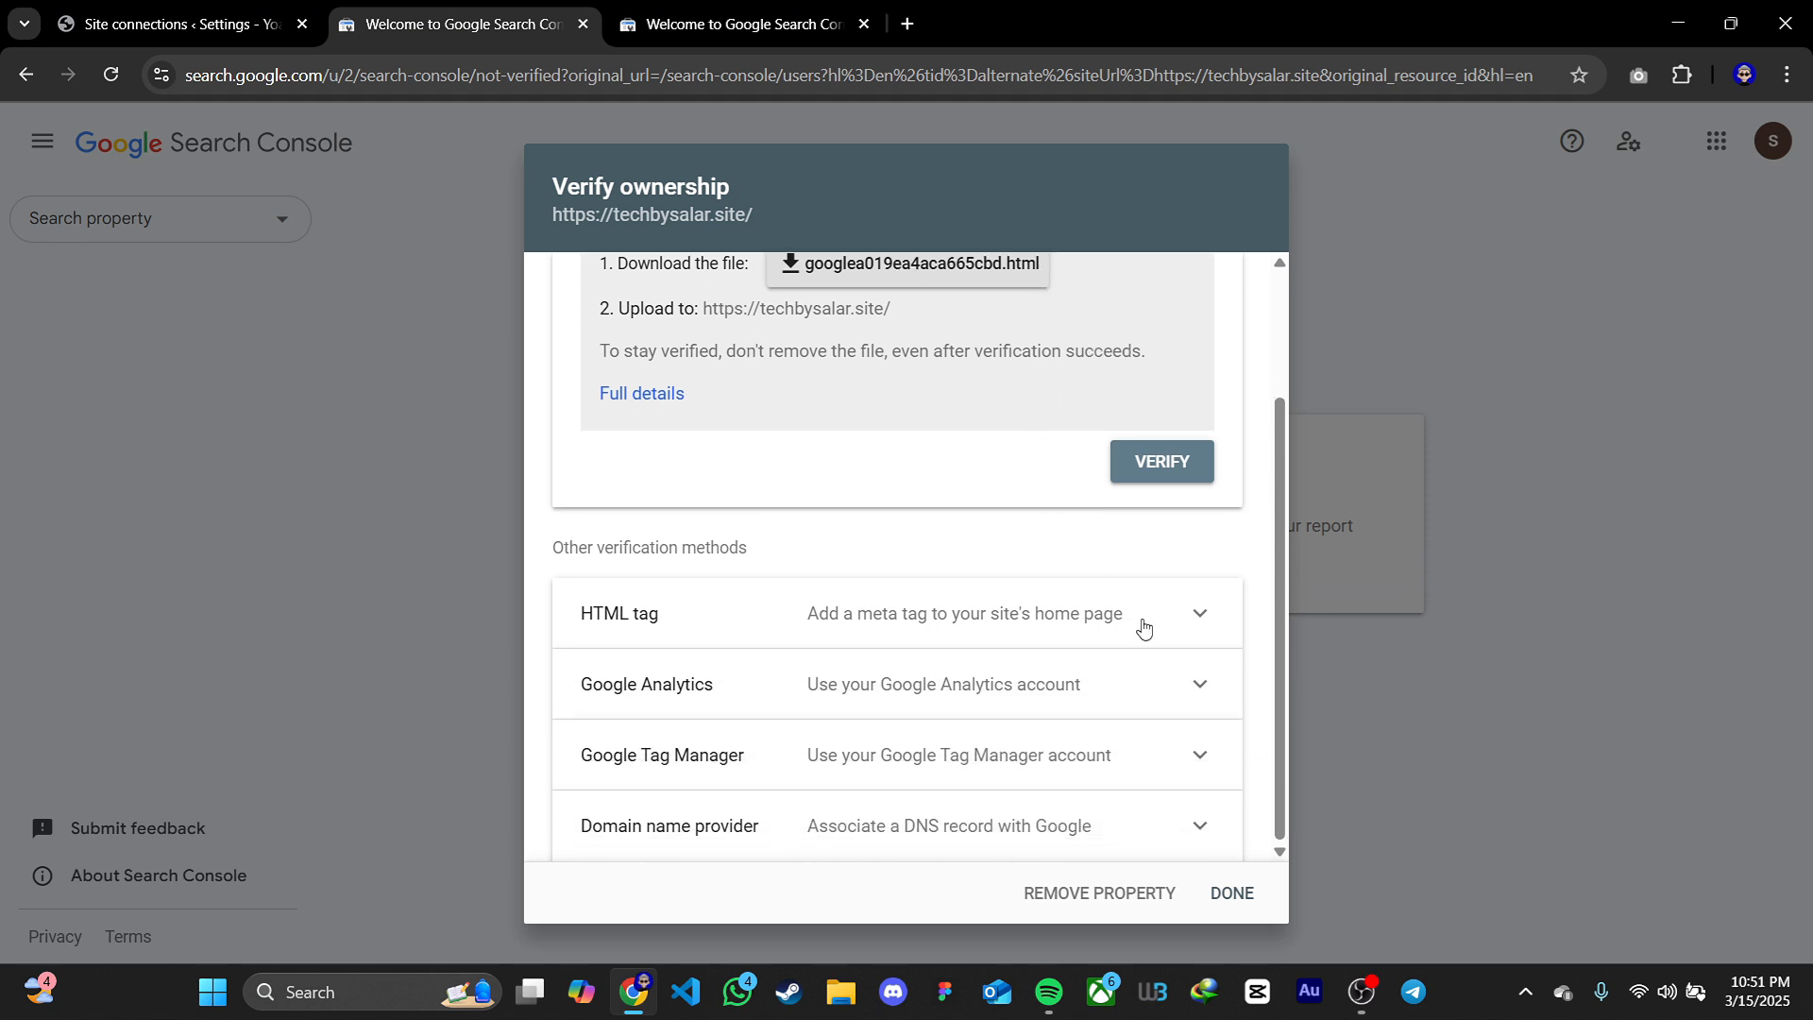
click(1141, 621)
scroll(1162, 580, down, 2)
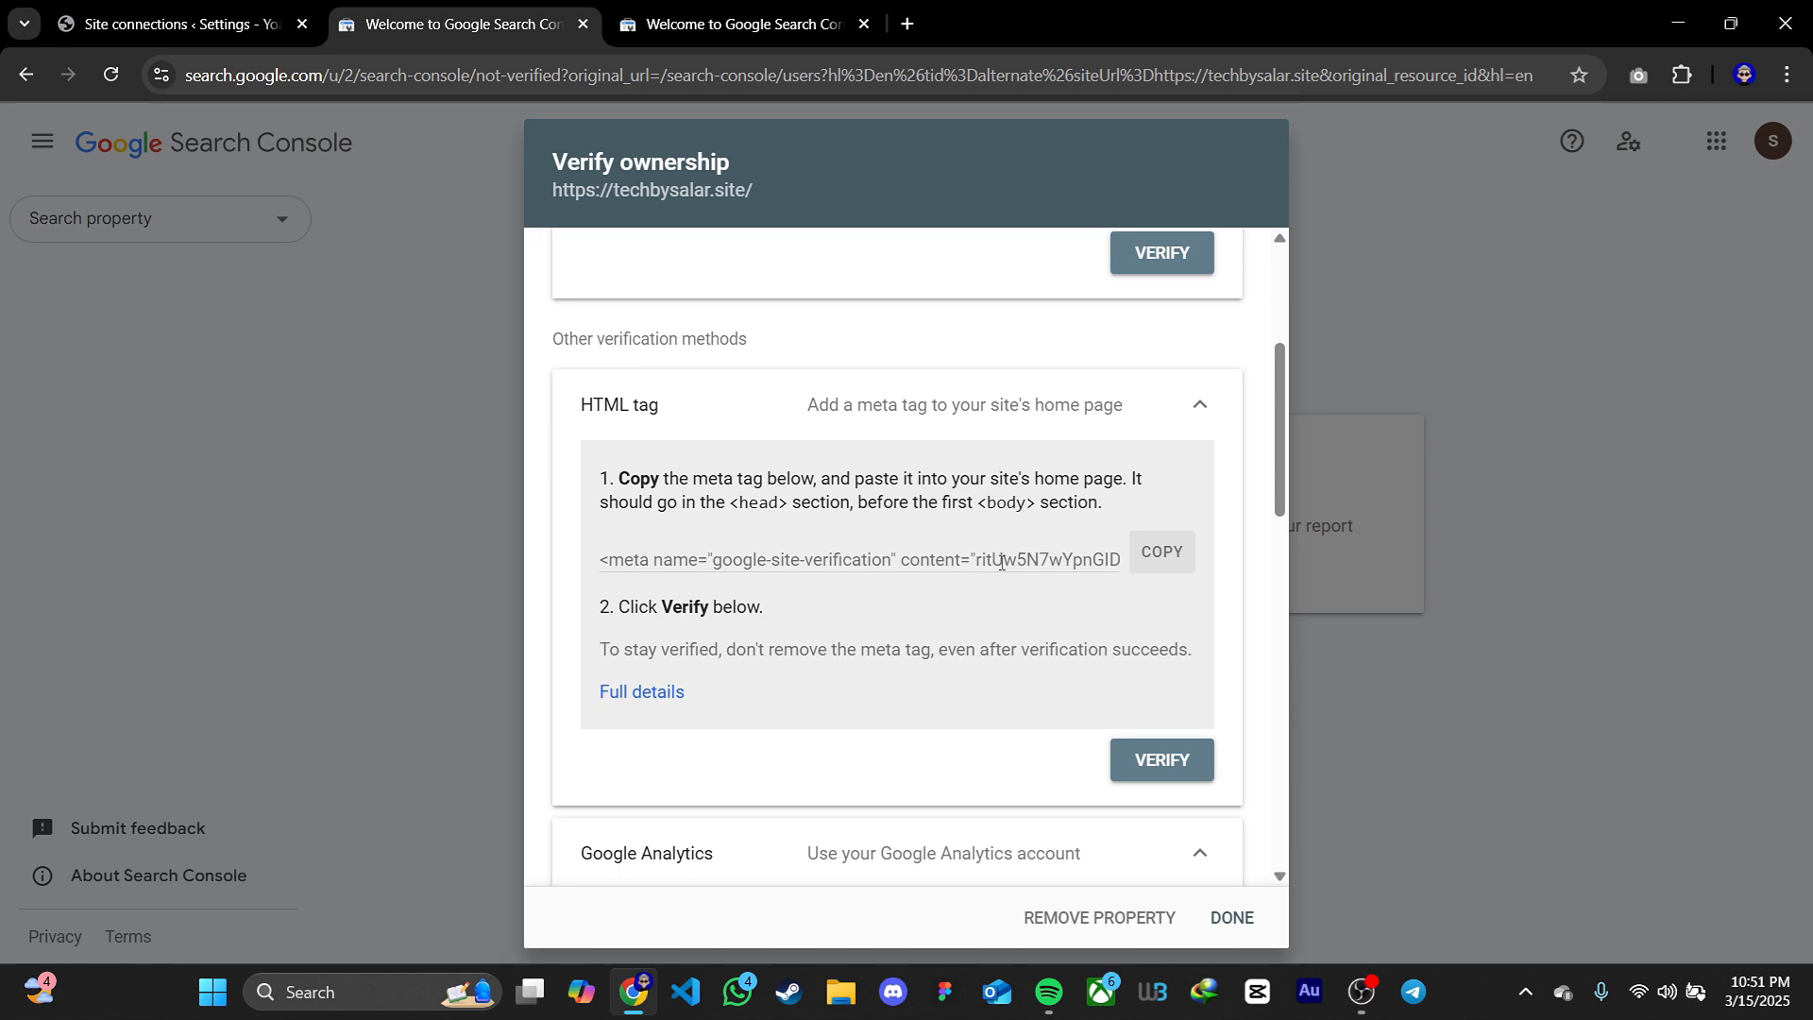
click(1151, 558)
Paste the verification code into the Google field of Yoast SEO's site connections and save the changes
click(212, 31)
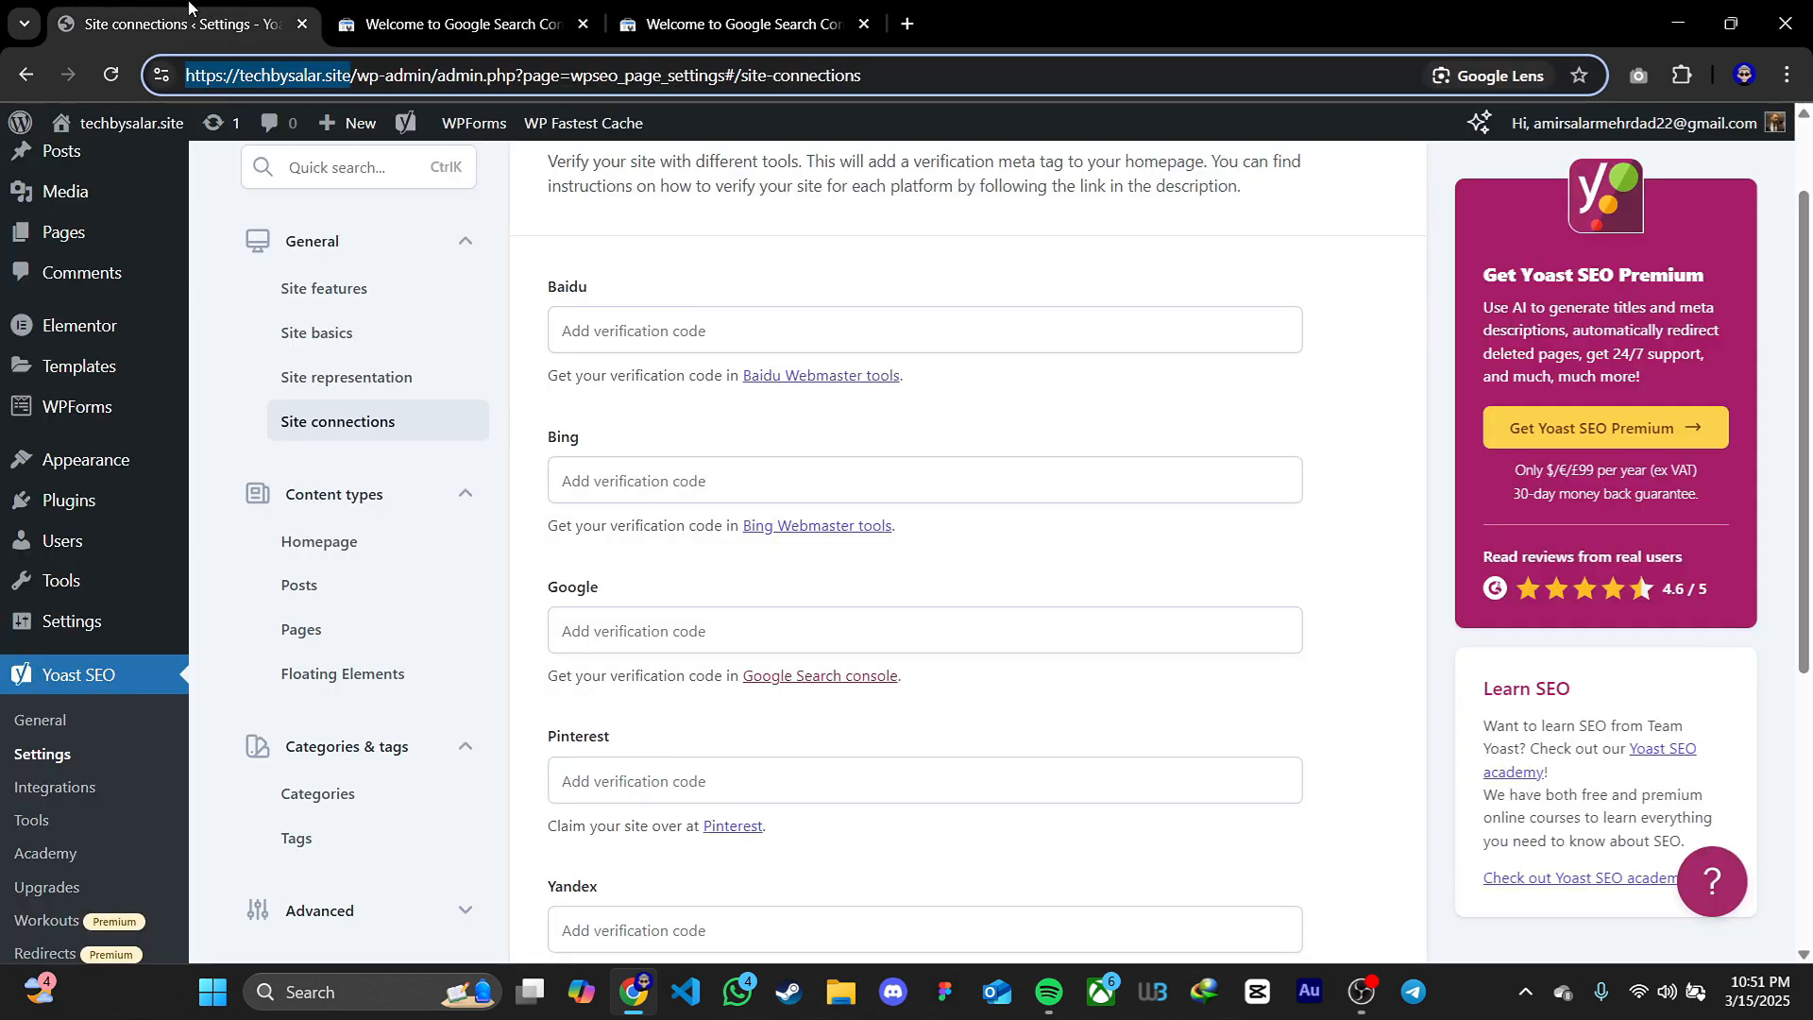
click(661, 631)
key(ctrl+v)
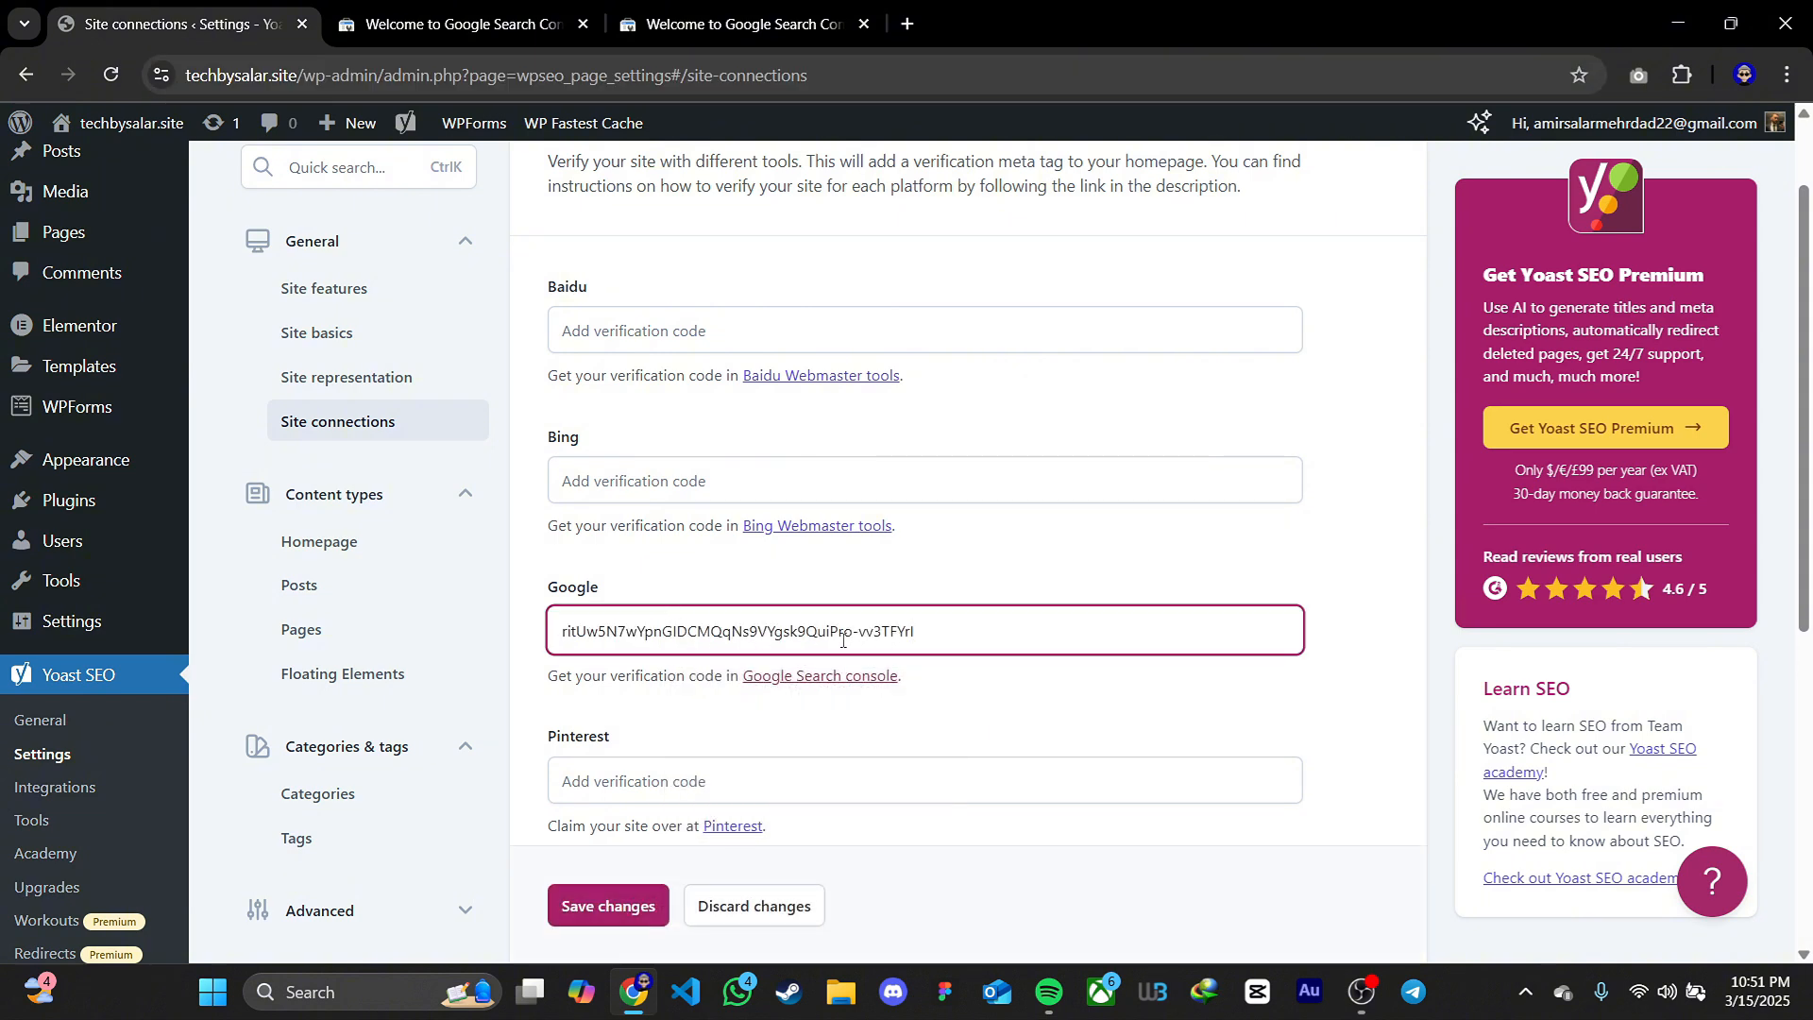
click(652, 894)
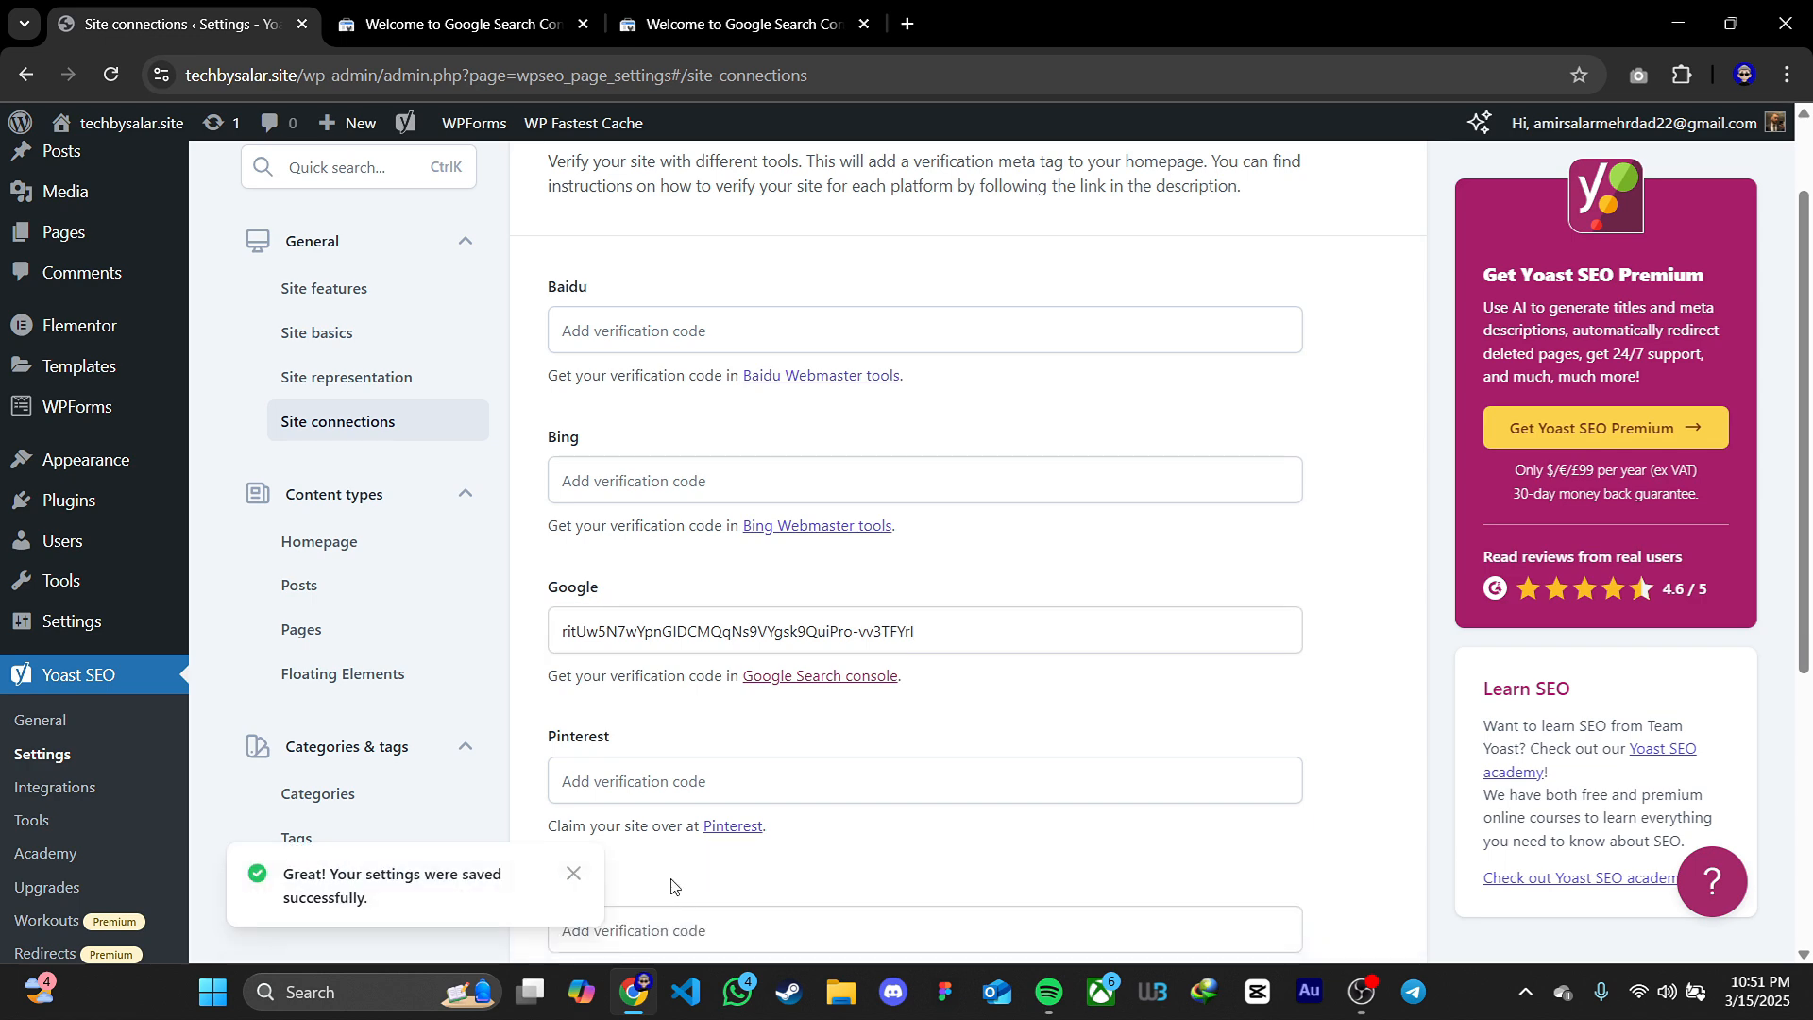
Return to Google Search Console, verify ownership through the HTML tag, and close the verification dialog
click(472, 26)
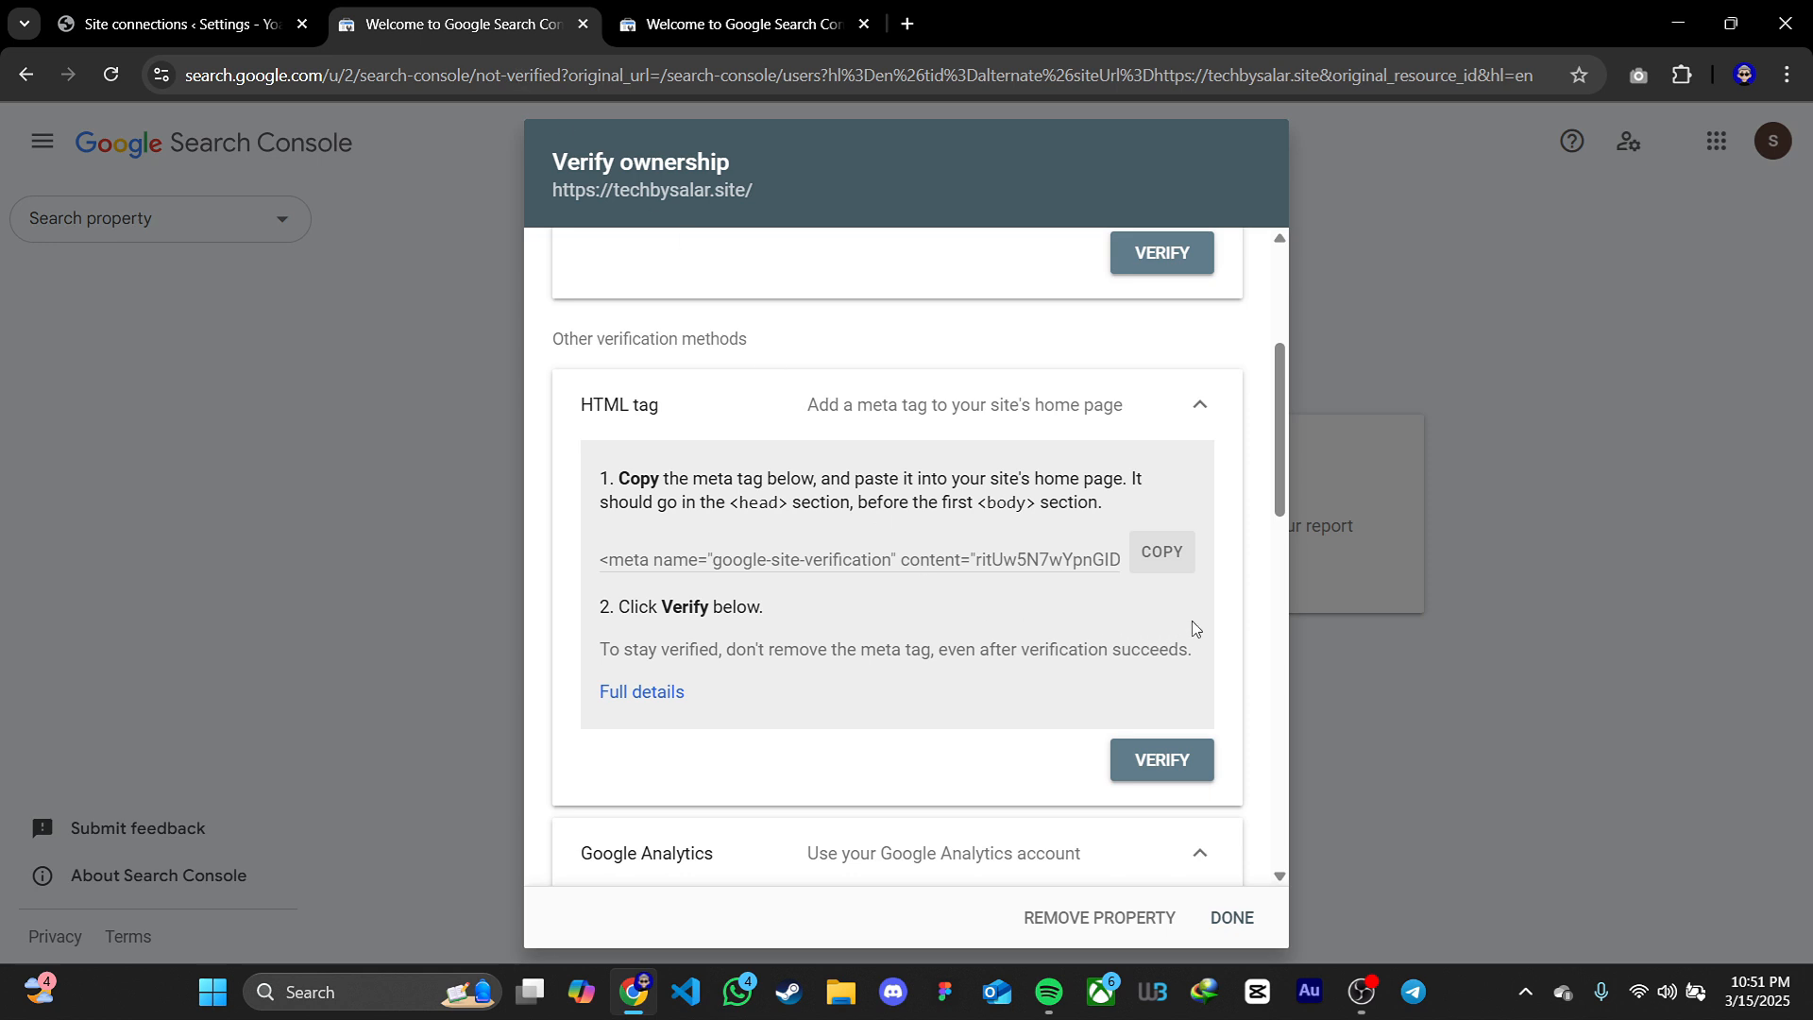
click(1165, 763)
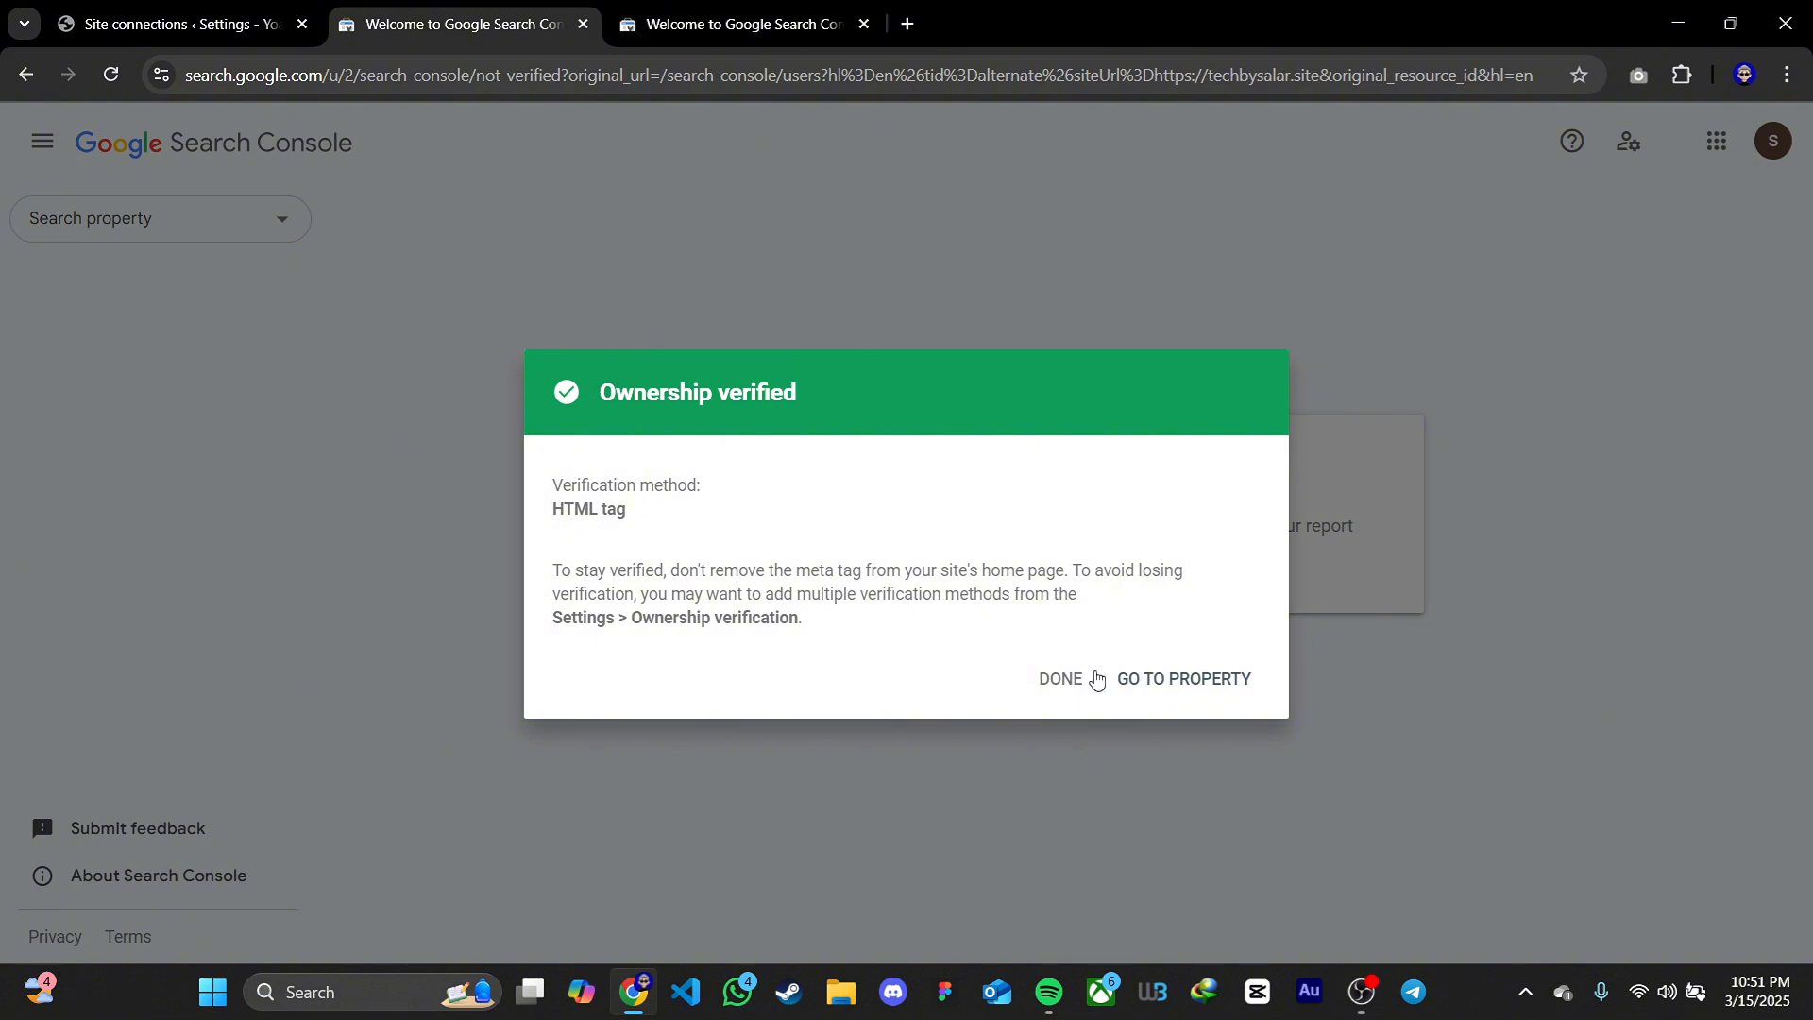
click(1059, 680)
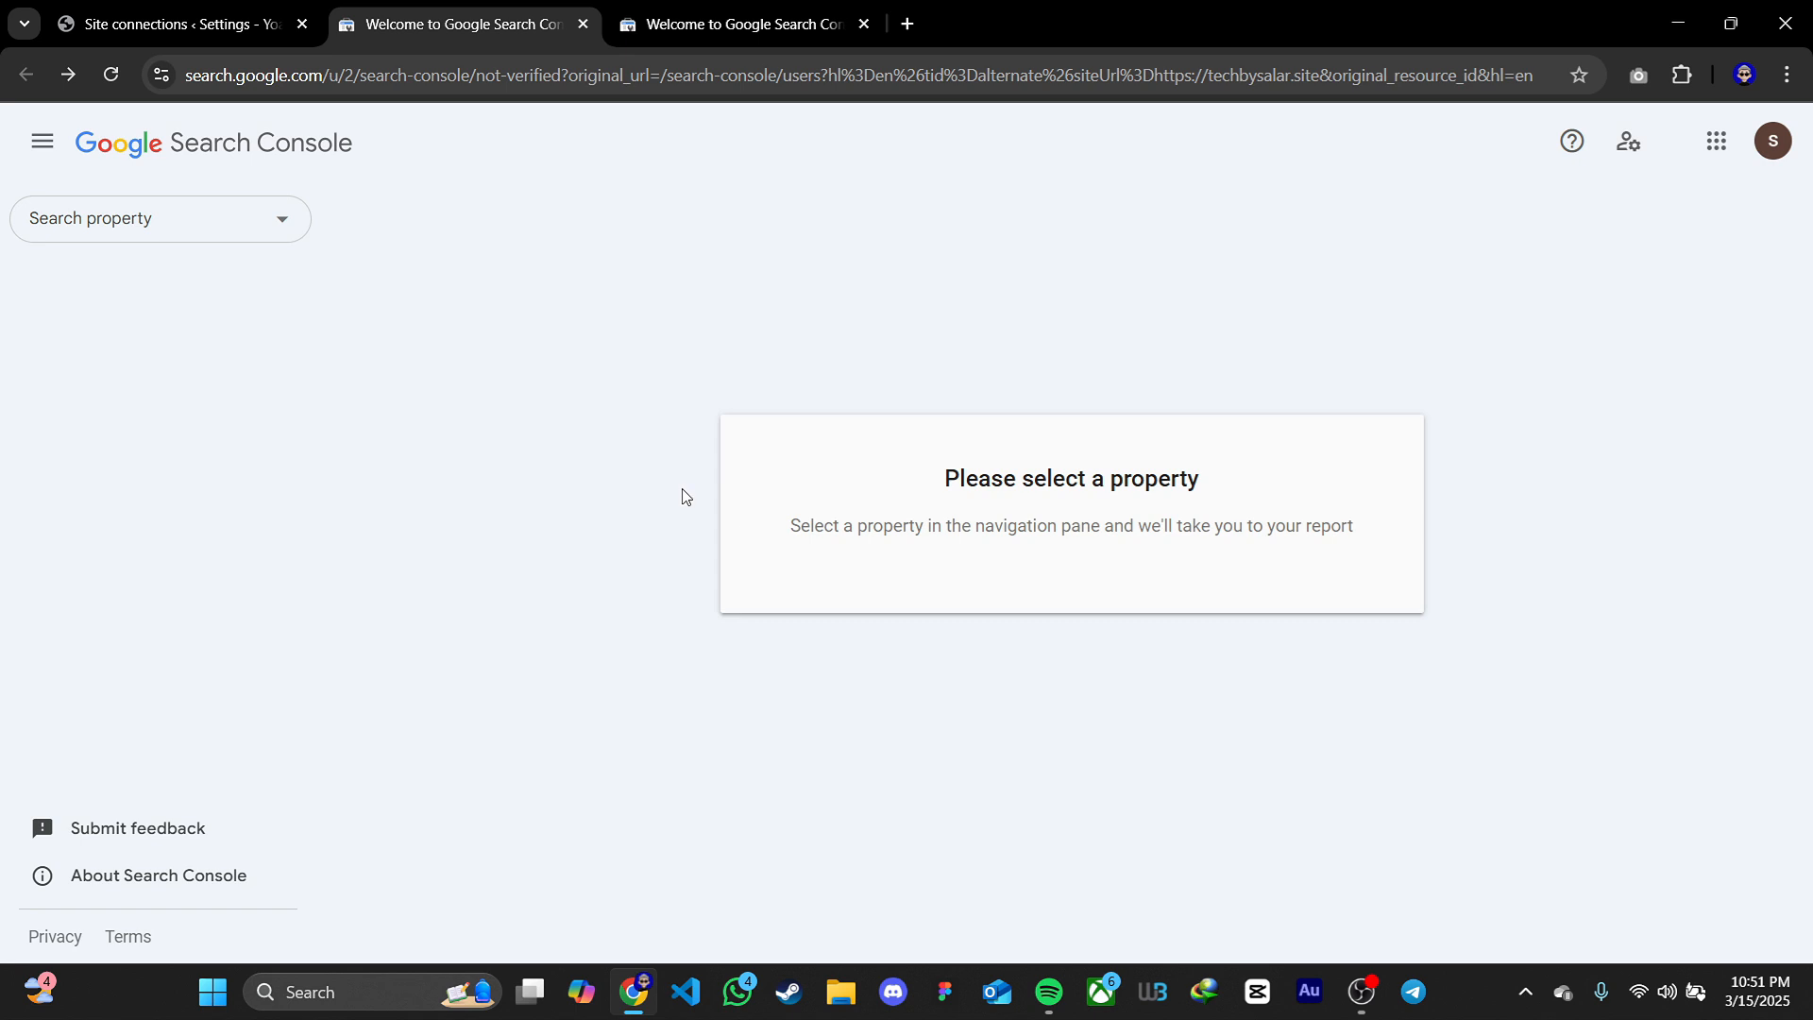
click(271, 230)
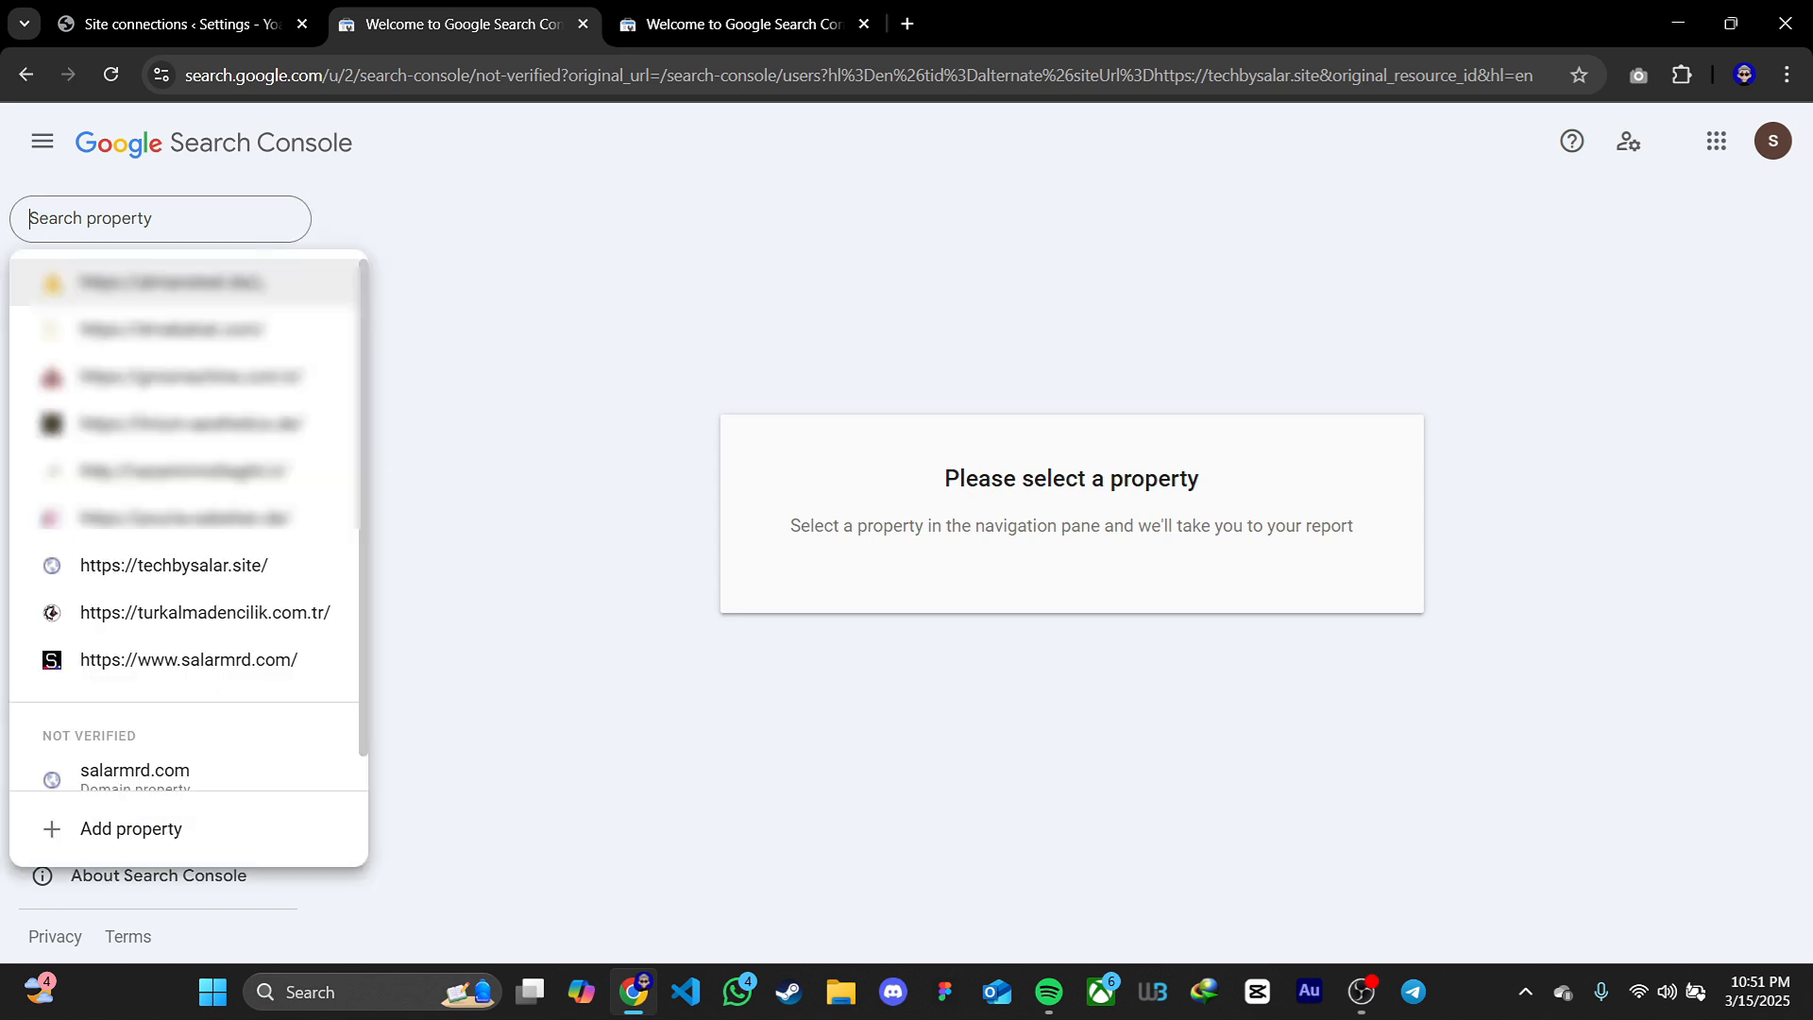
click(129, 571)
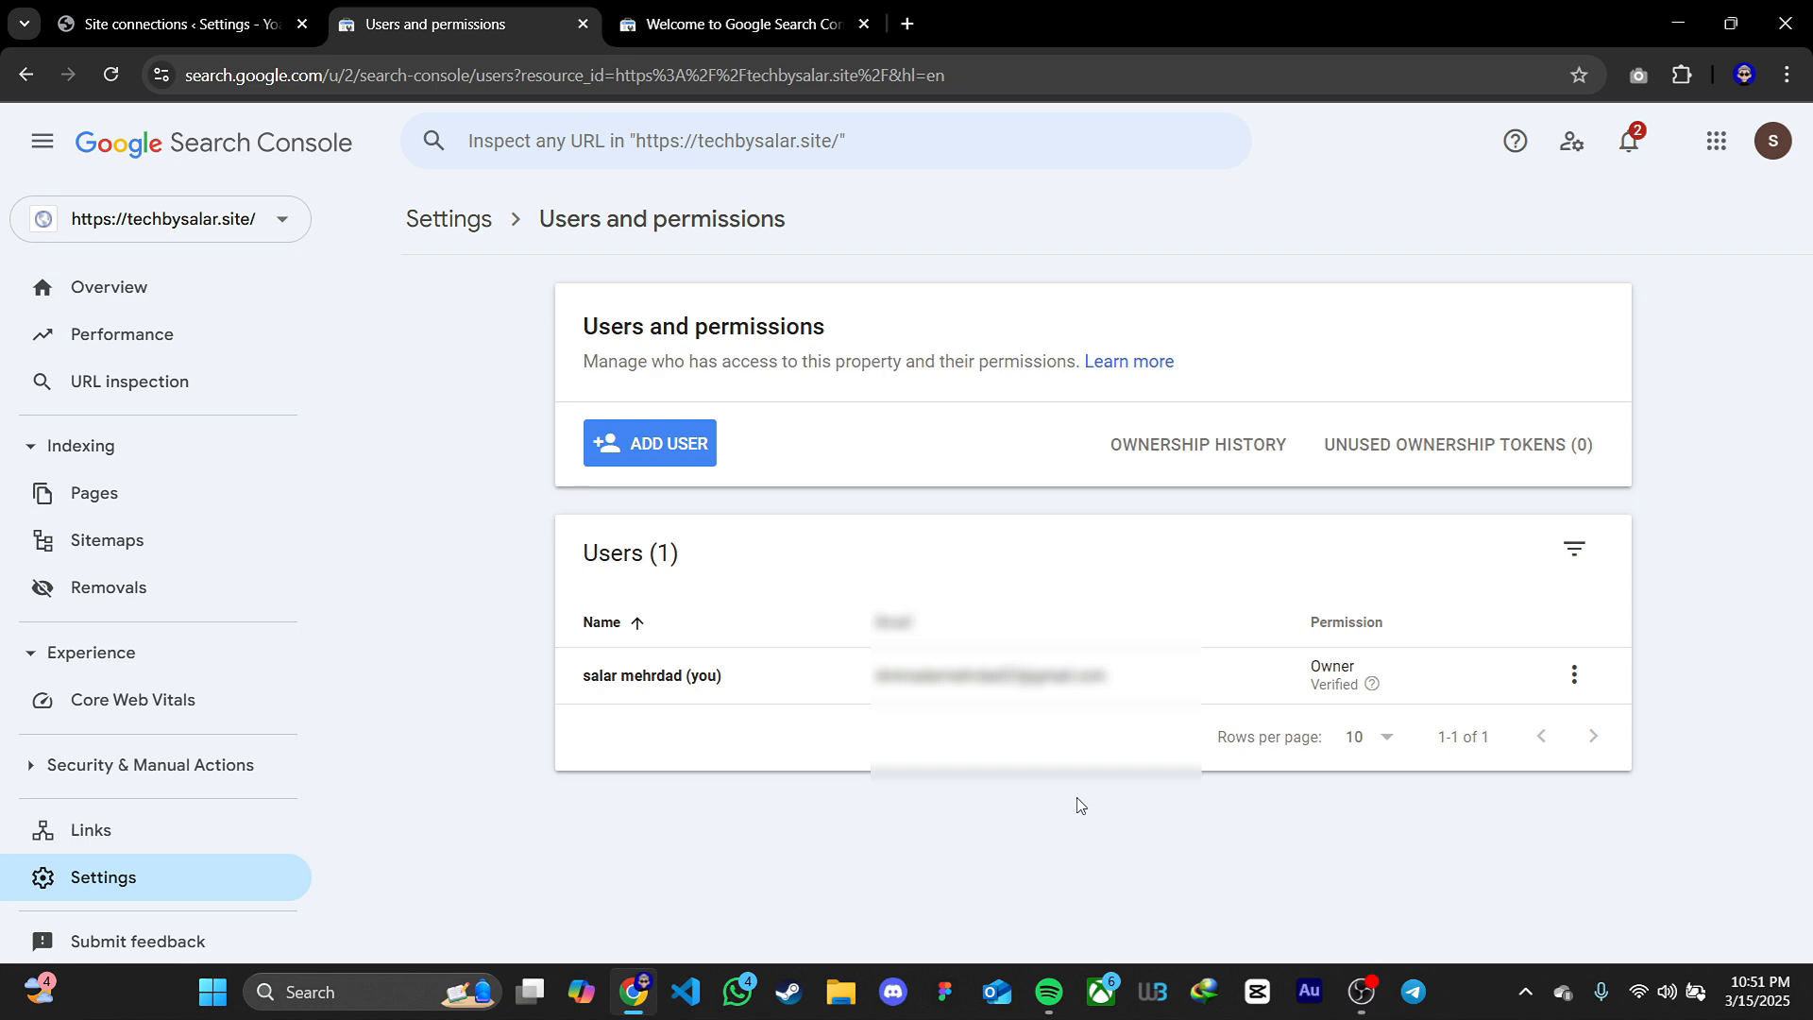
click(109, 295)
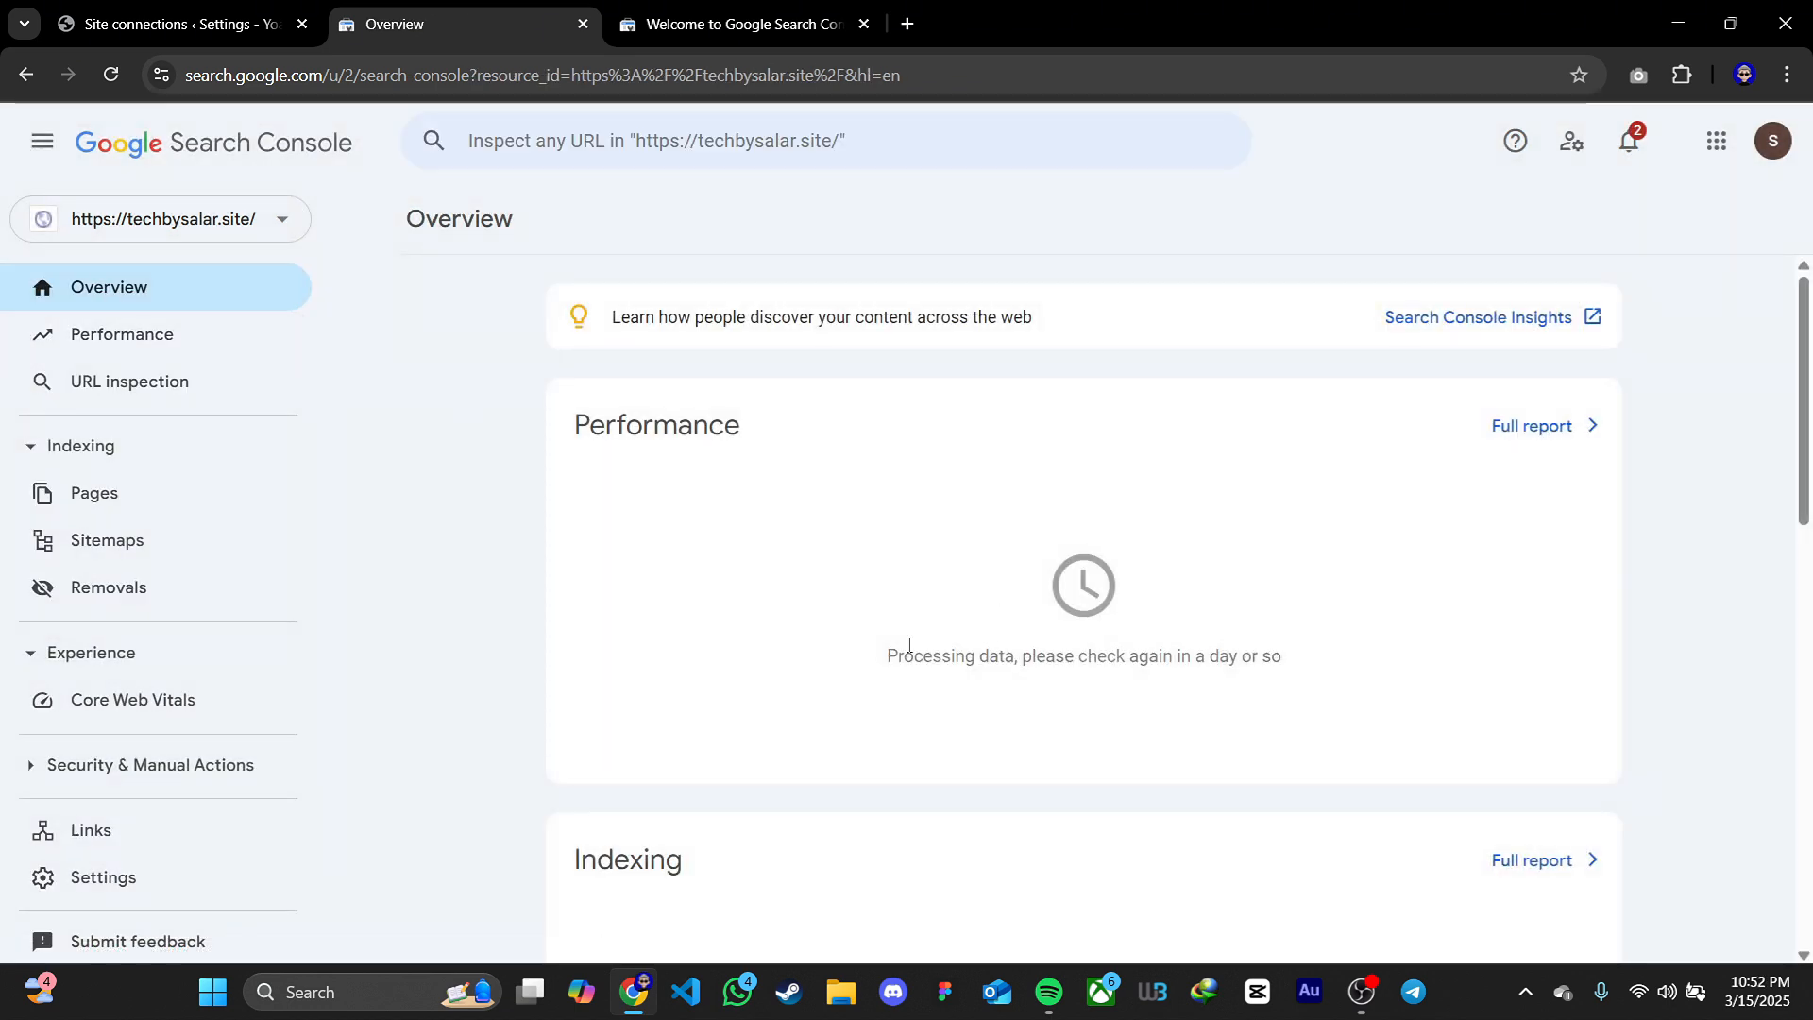
scroll(863, 651, down, 9)
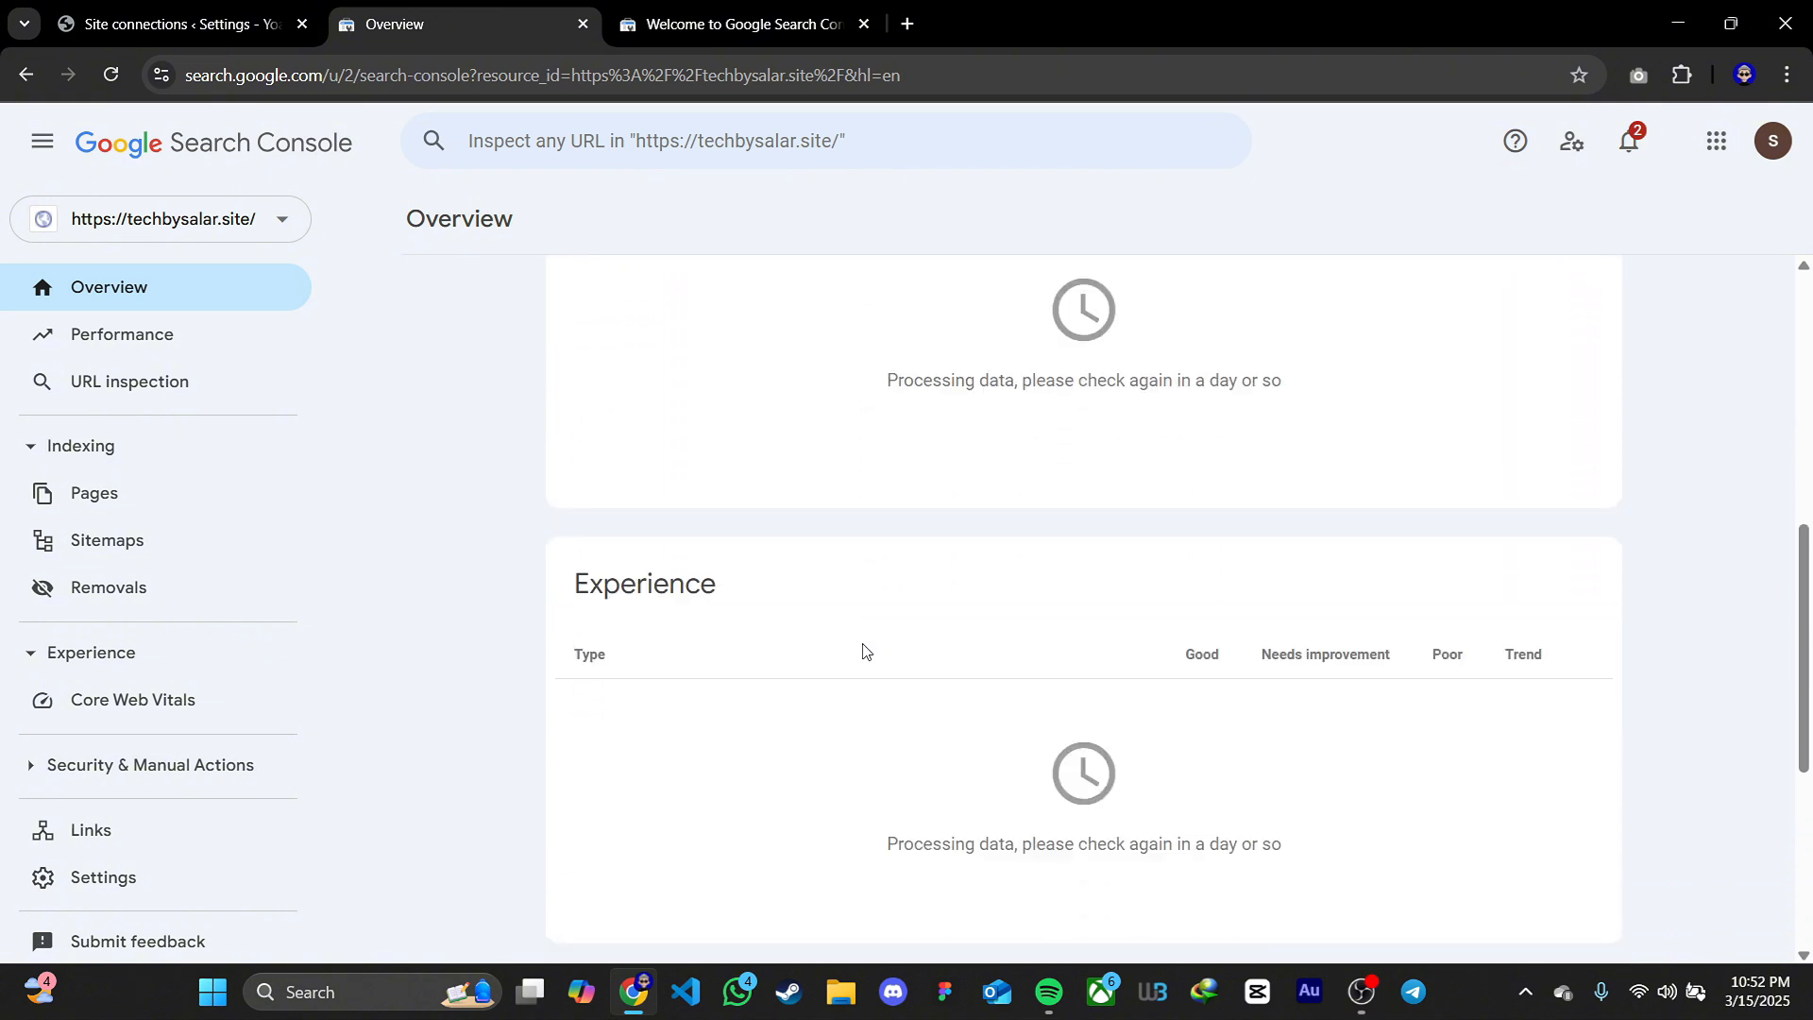
scroll(862, 650, up, 9)
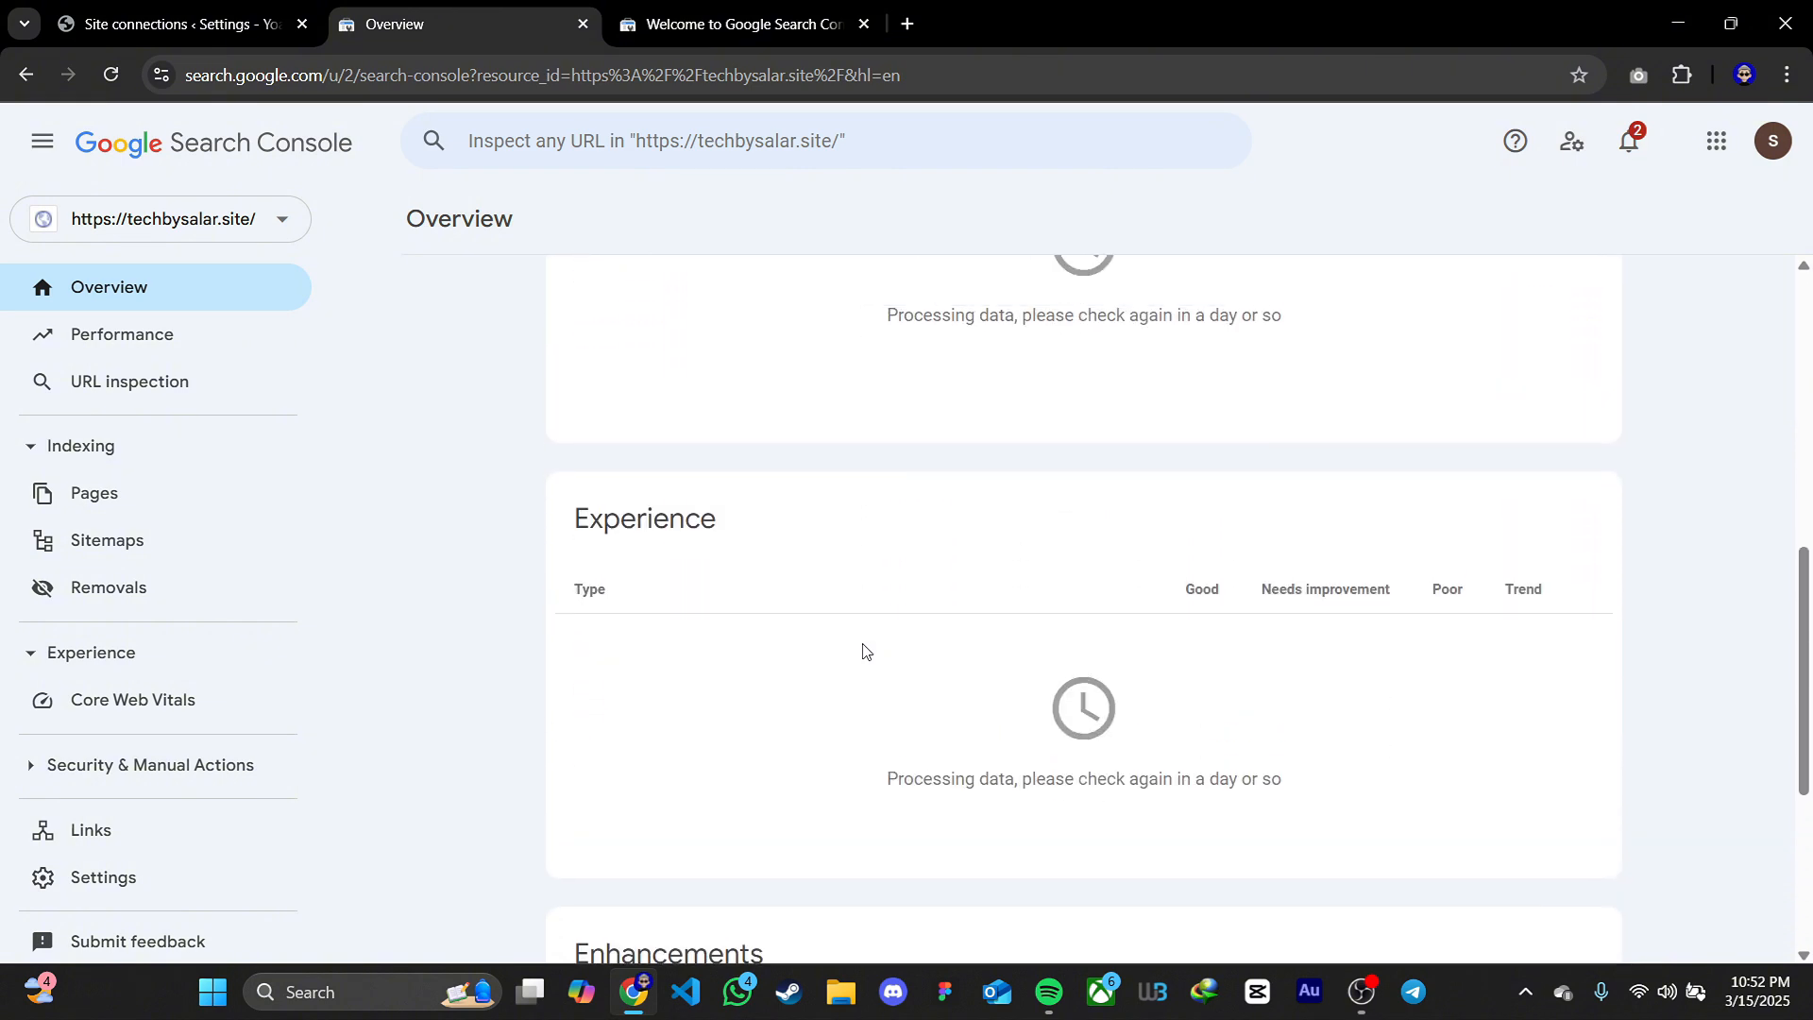
click(112, 340)
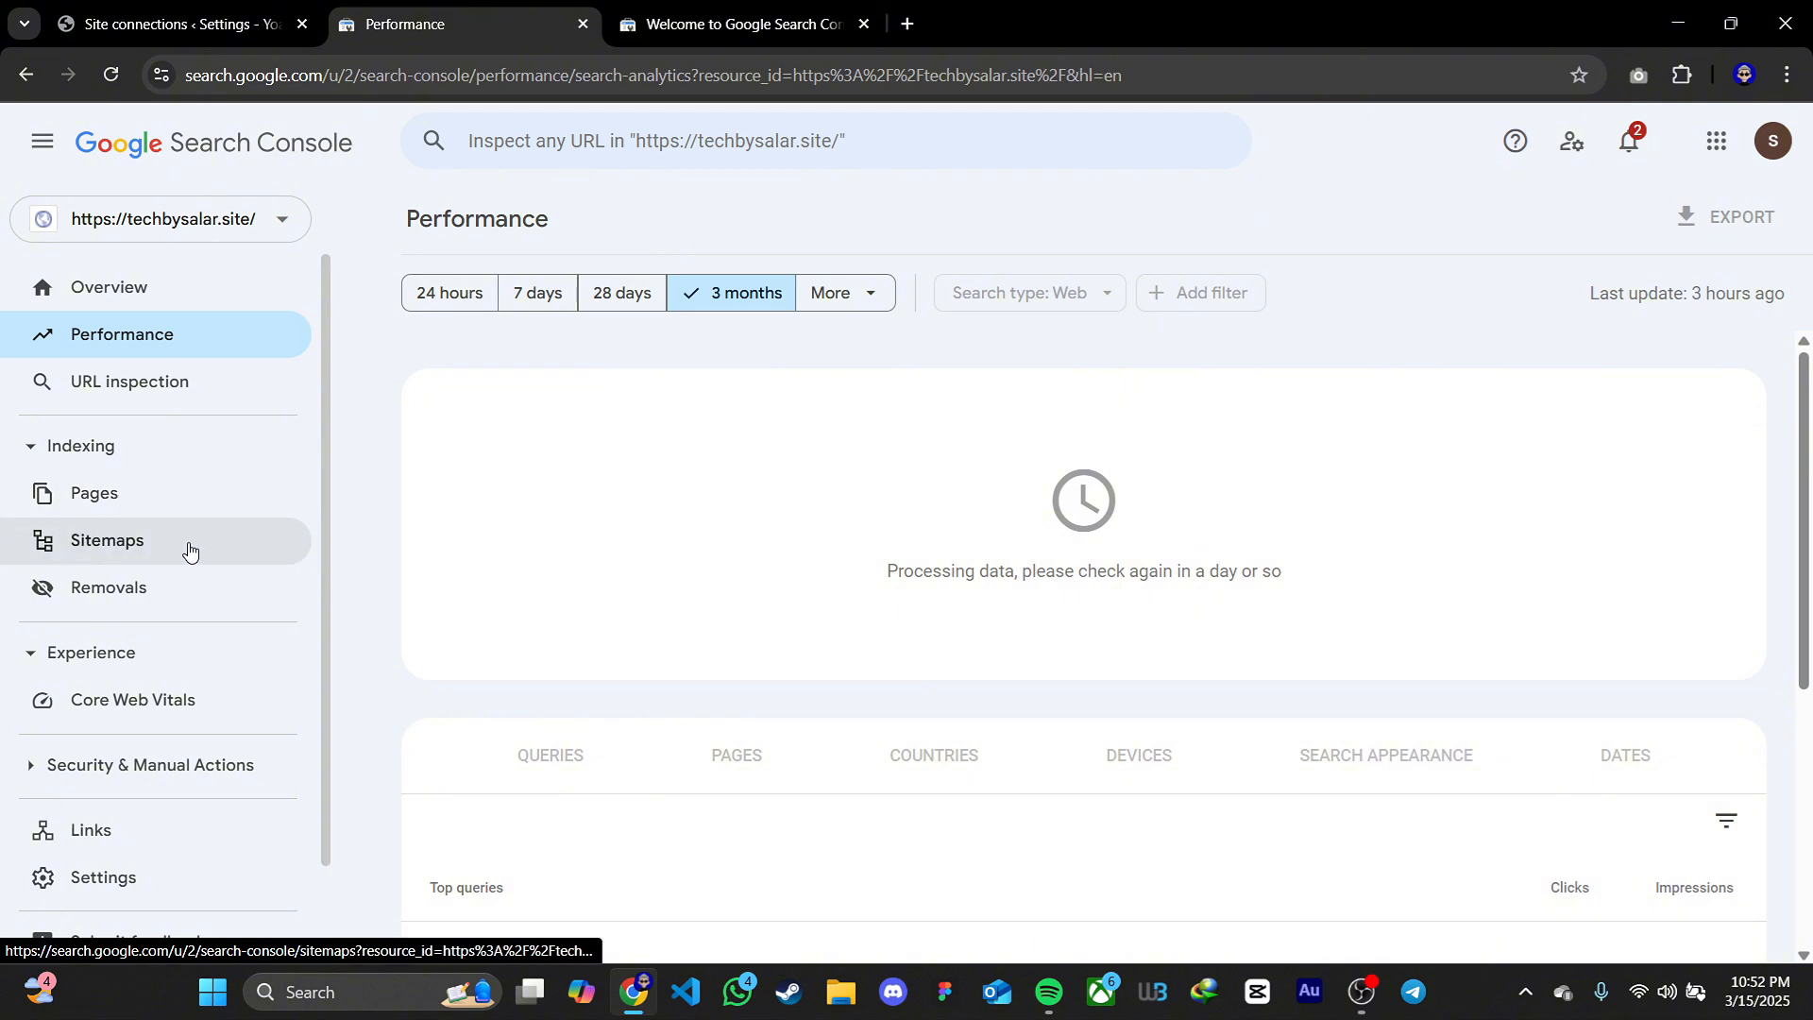
Open the property's Sitemaps page, and return to WordPress to locate the APIs section of Yoast SEO's site features
click(151, 546)
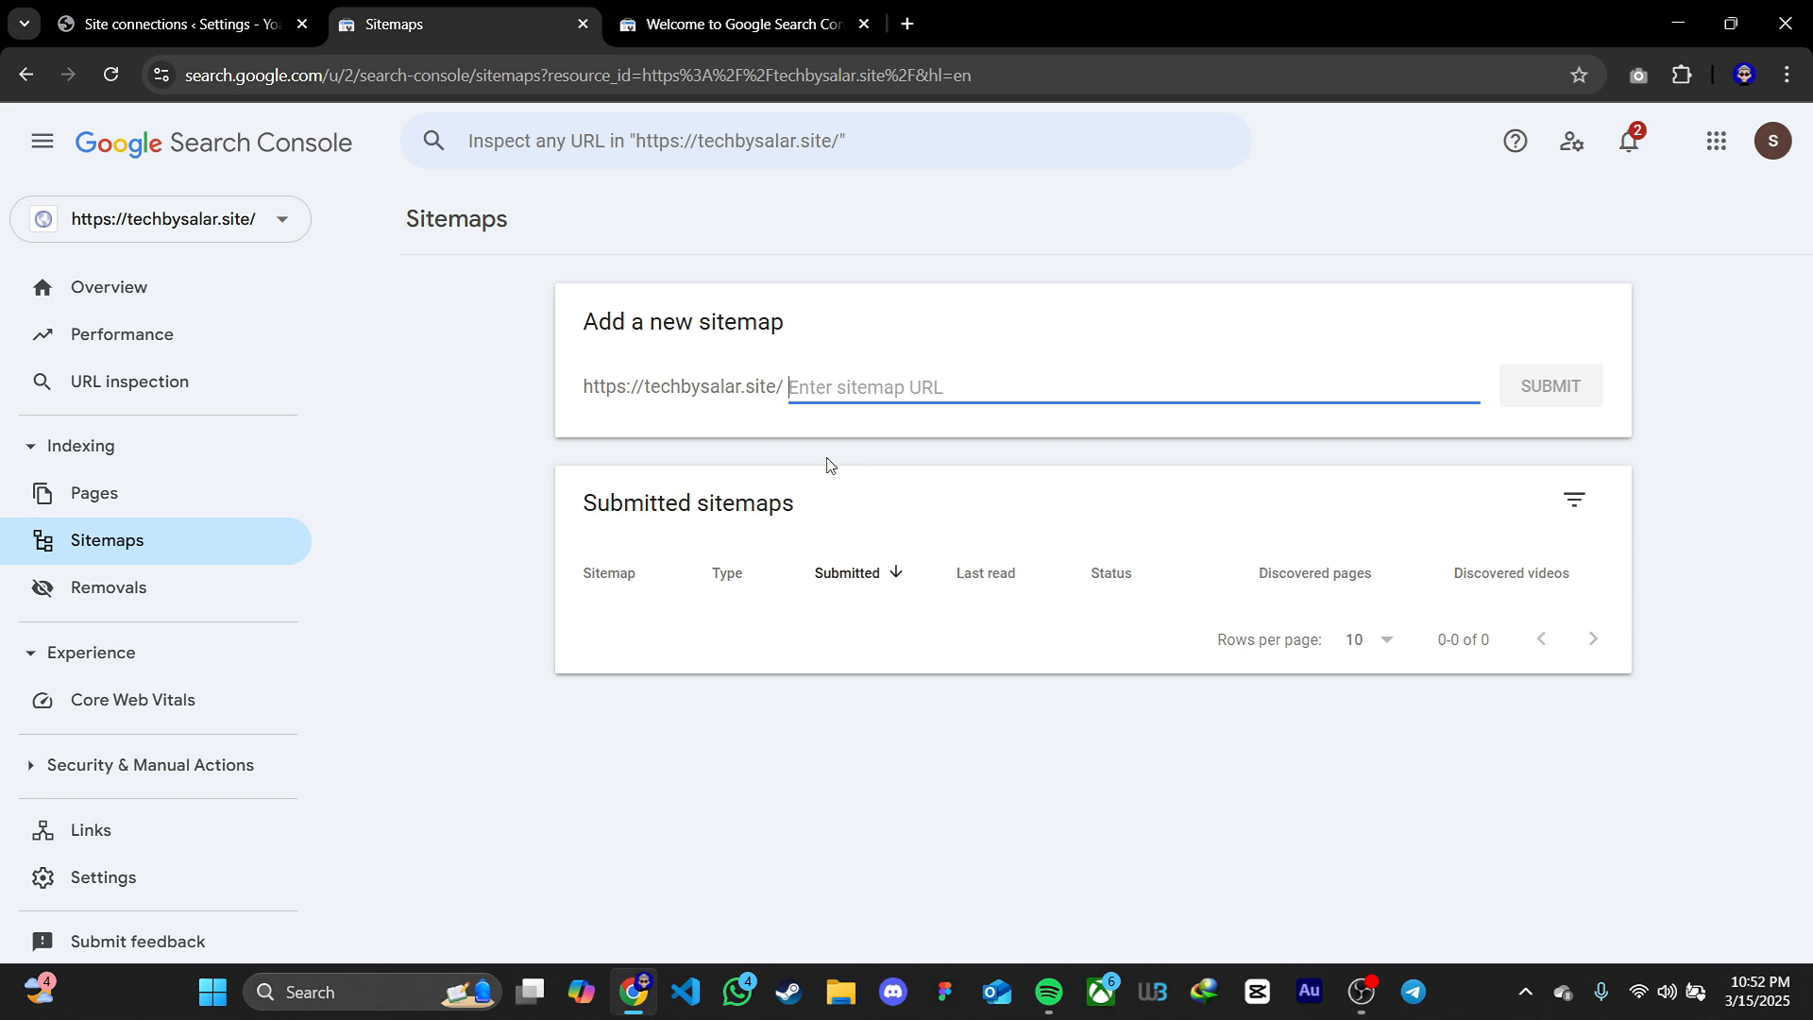
click(174, 23)
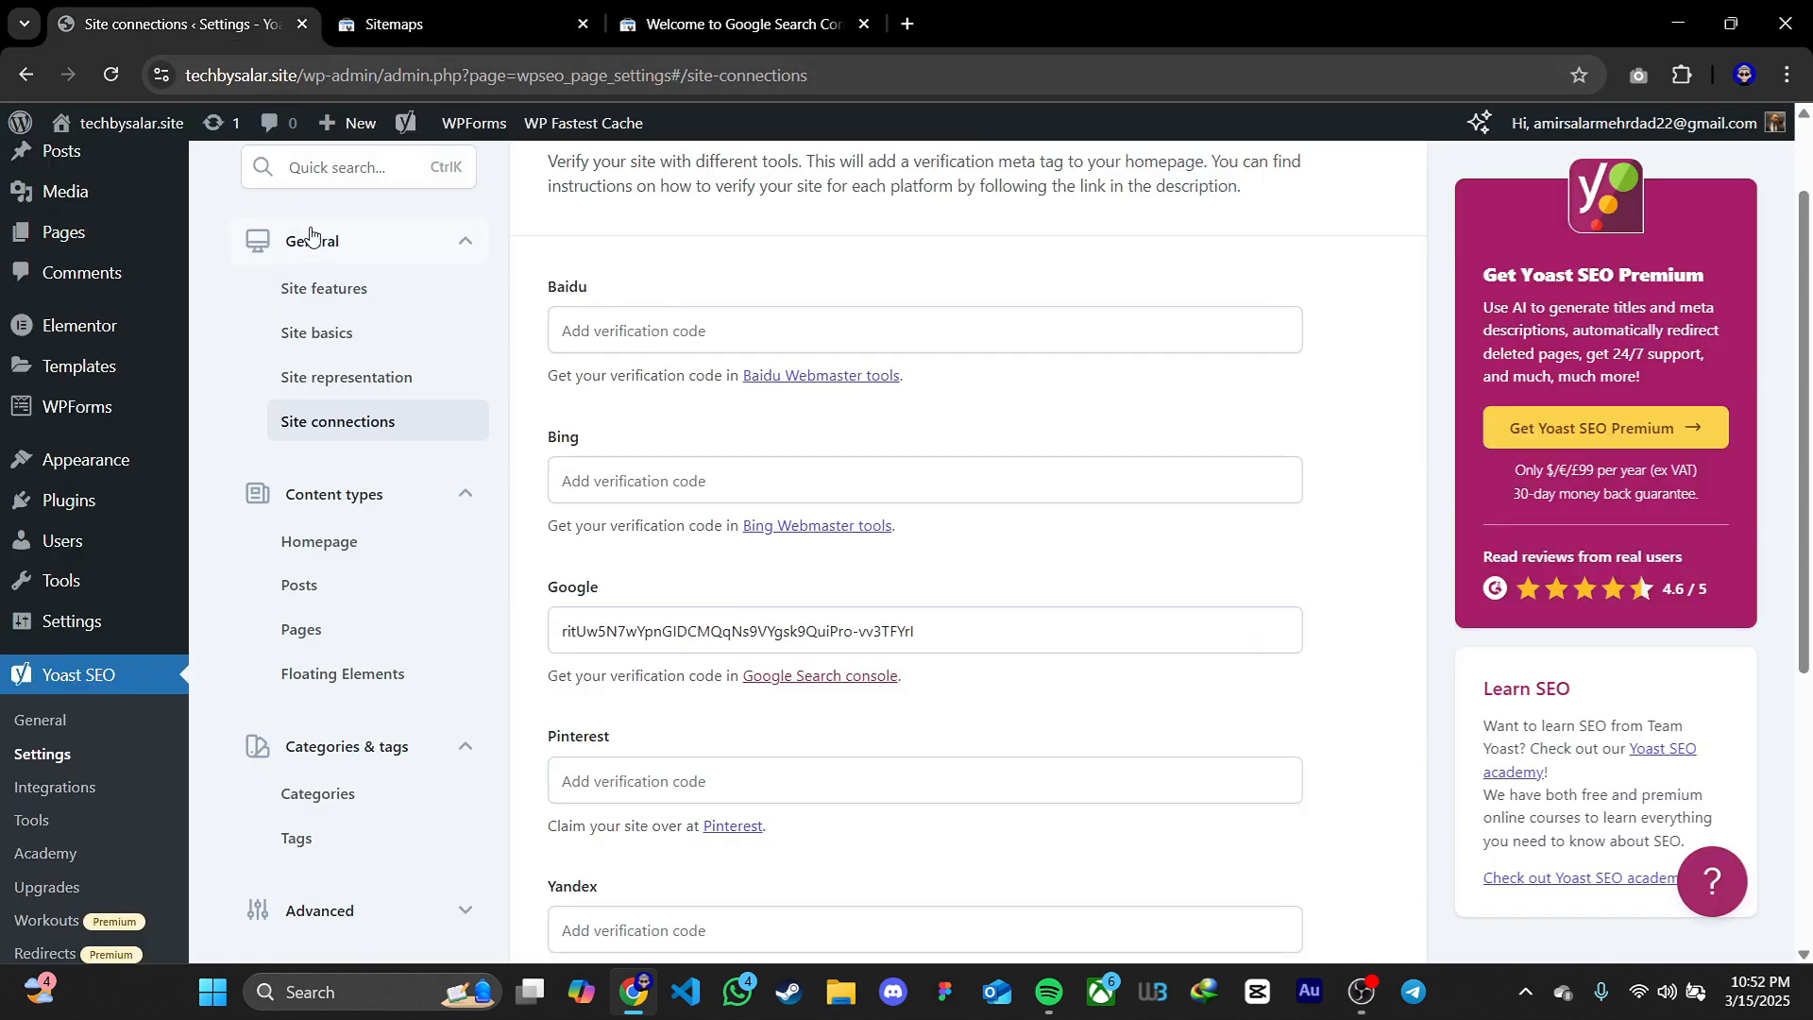
click(321, 289)
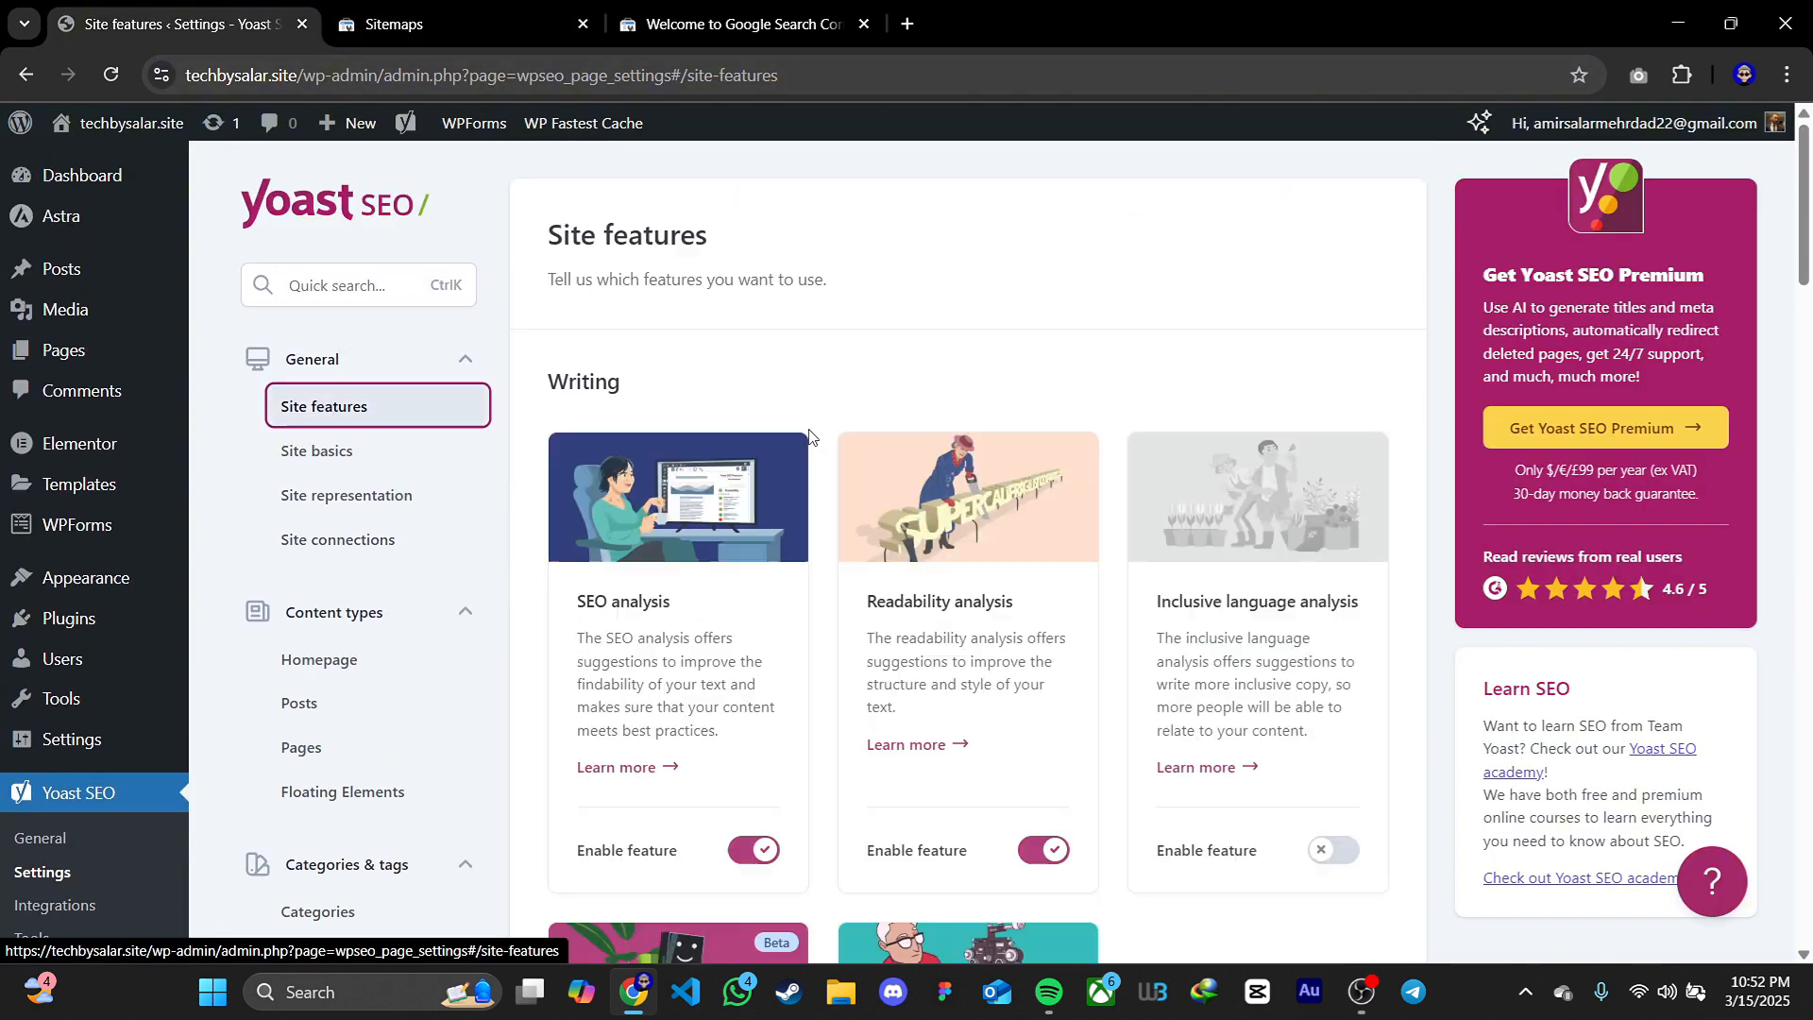
scroll(838, 485, down, 4)
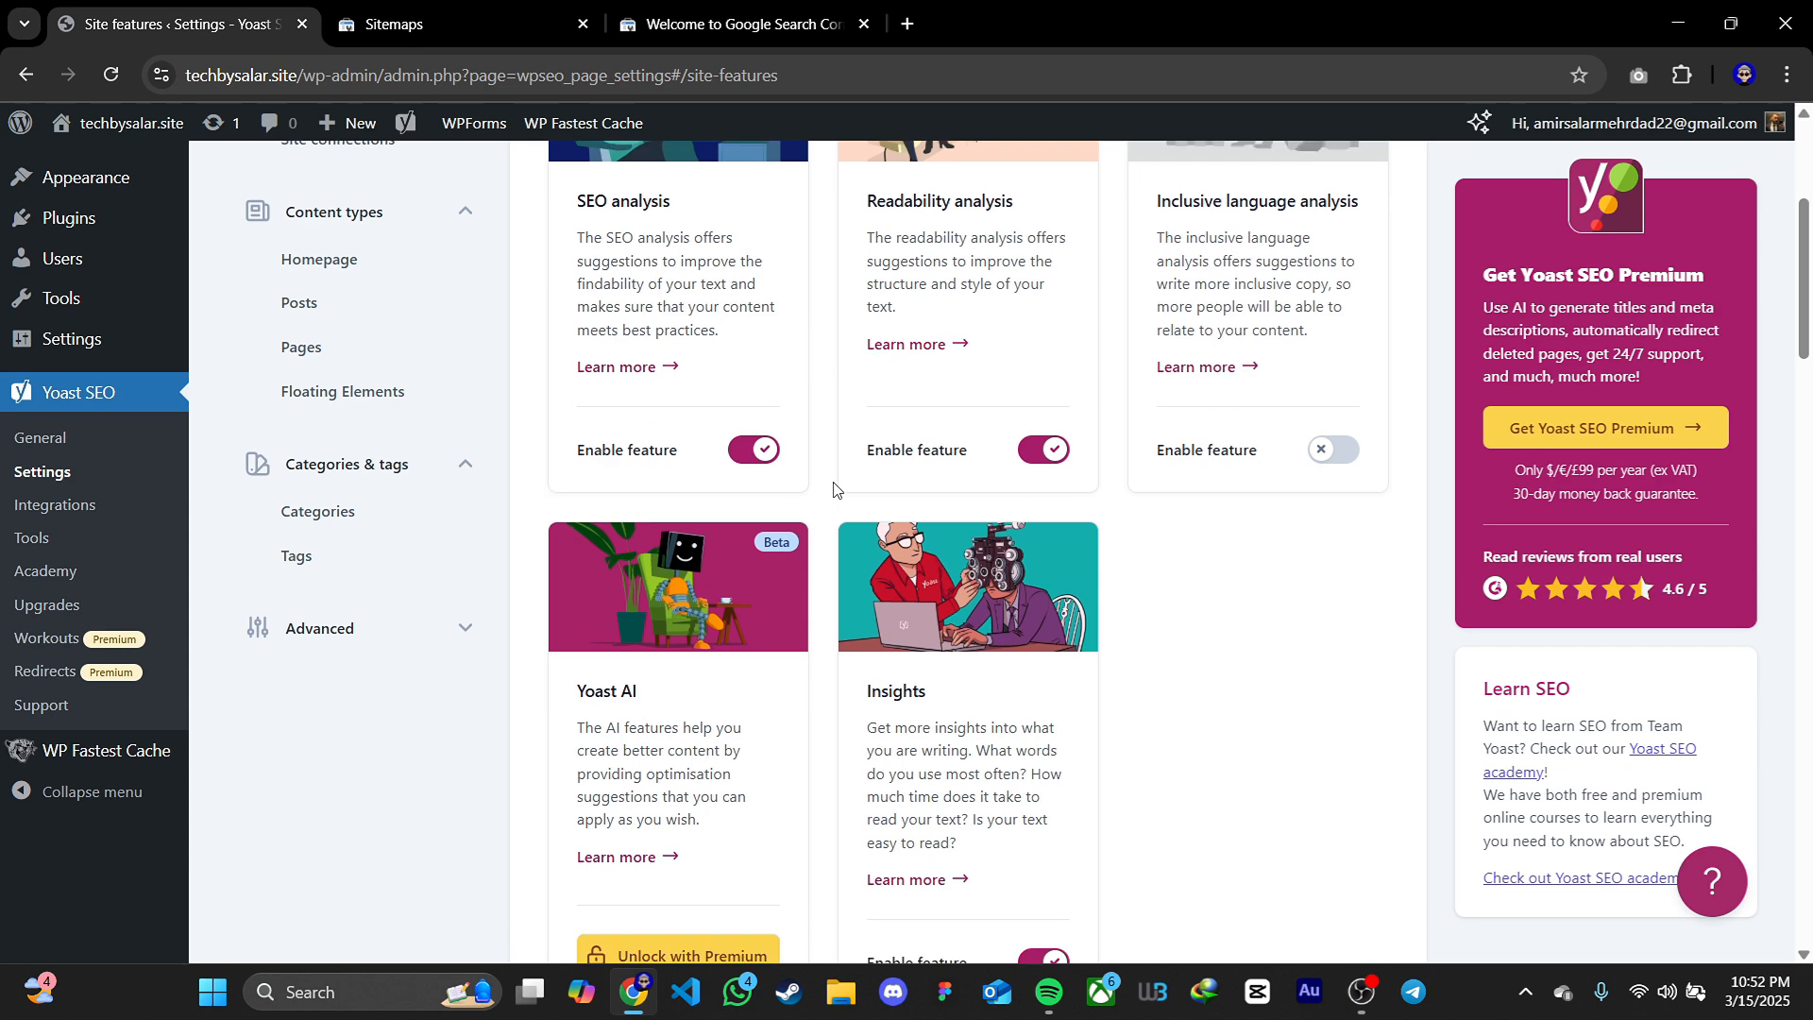
scroll(835, 489, down, 13)
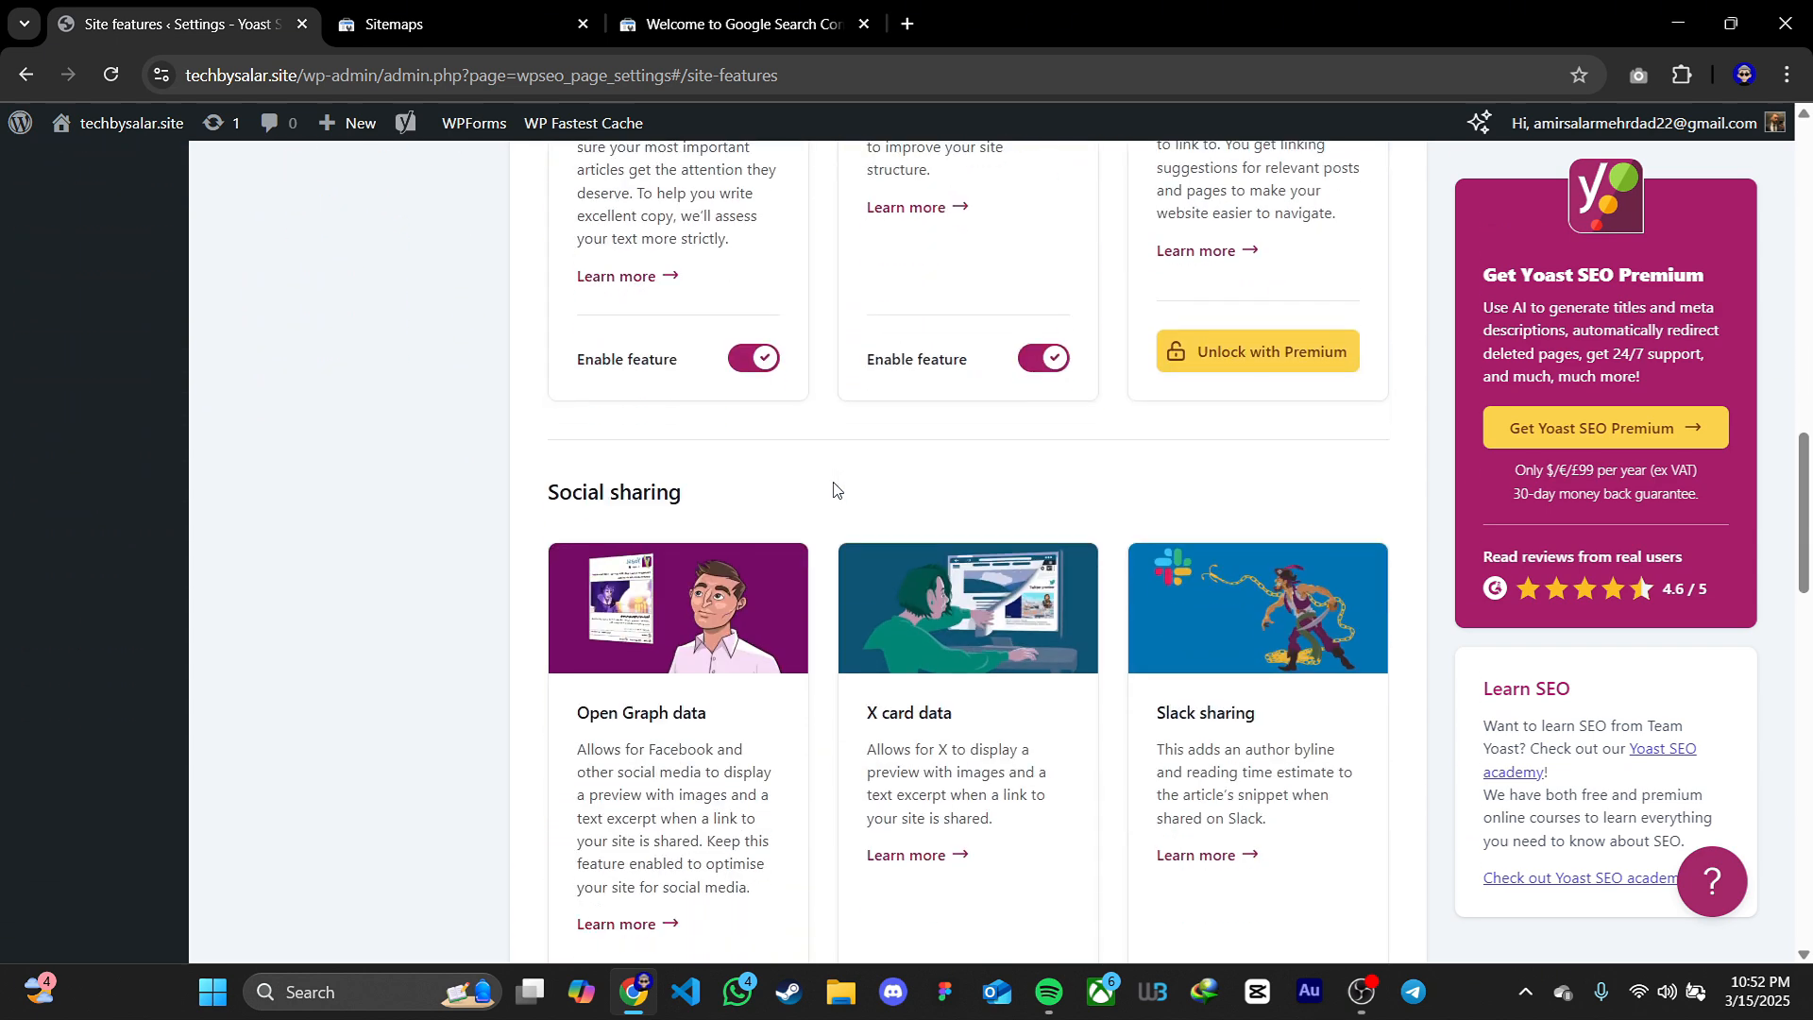
scroll(834, 489, down, 15)
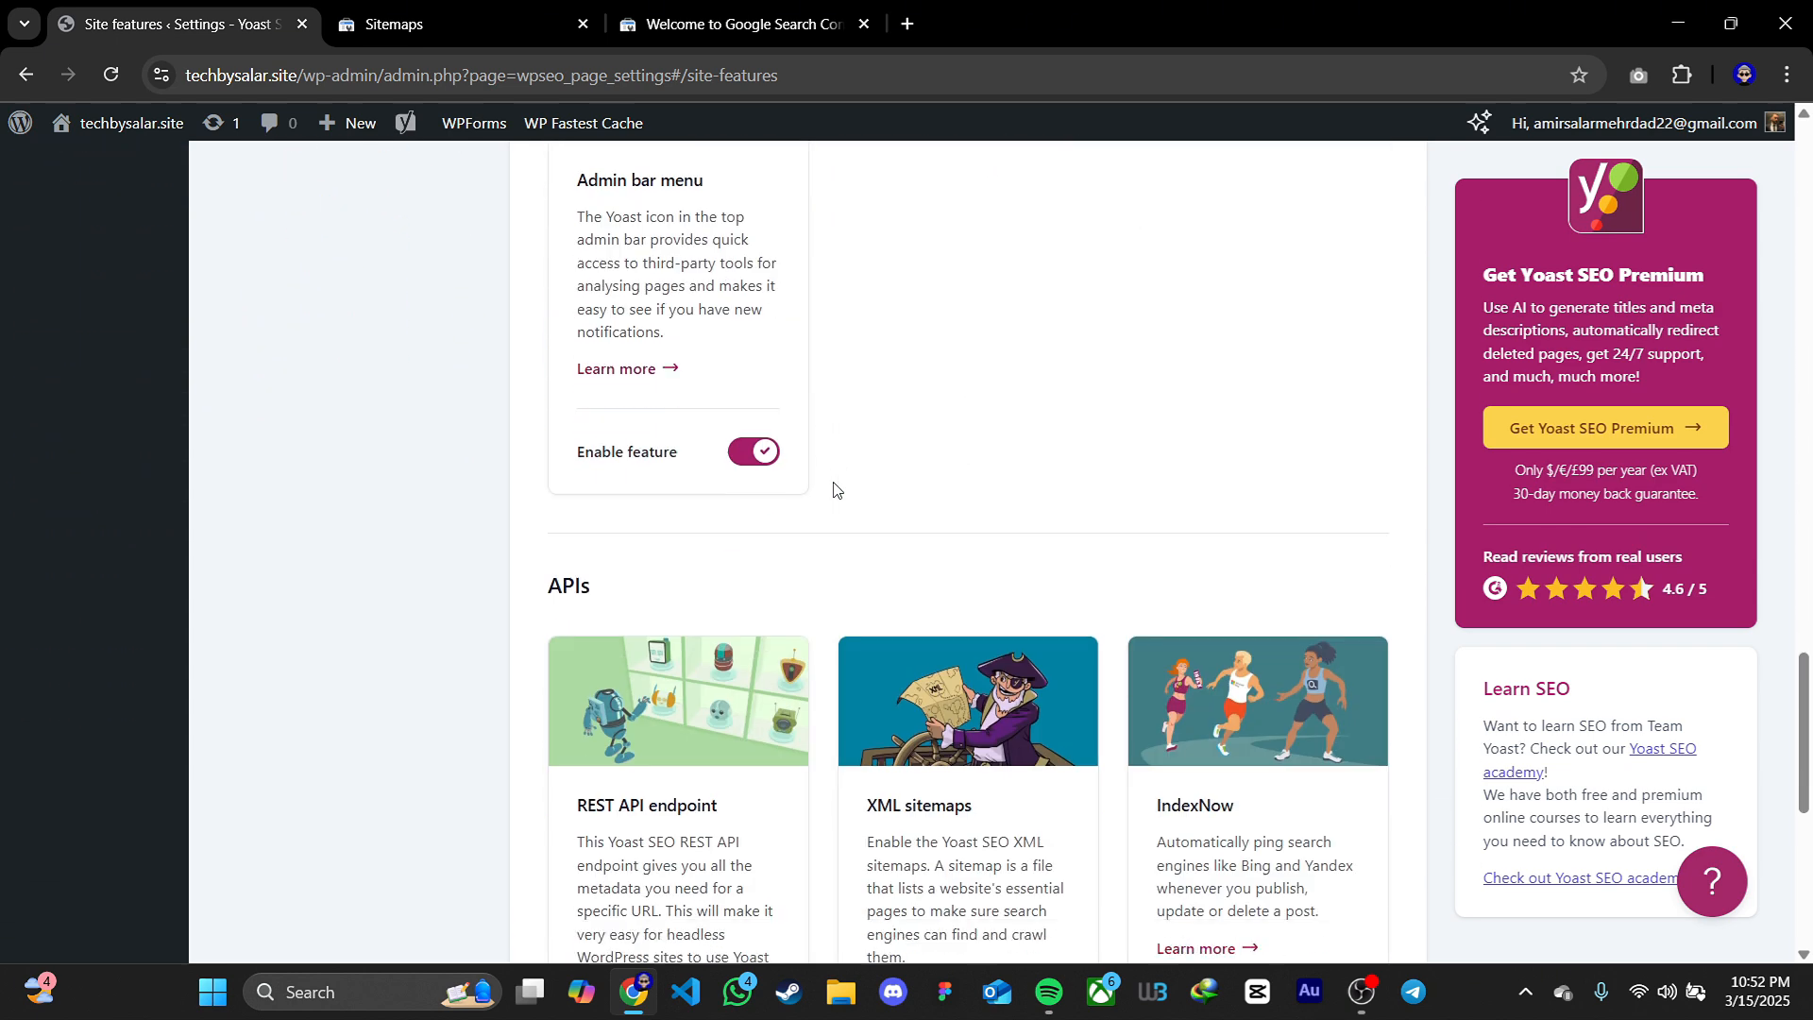
scroll(836, 490, down, 4)
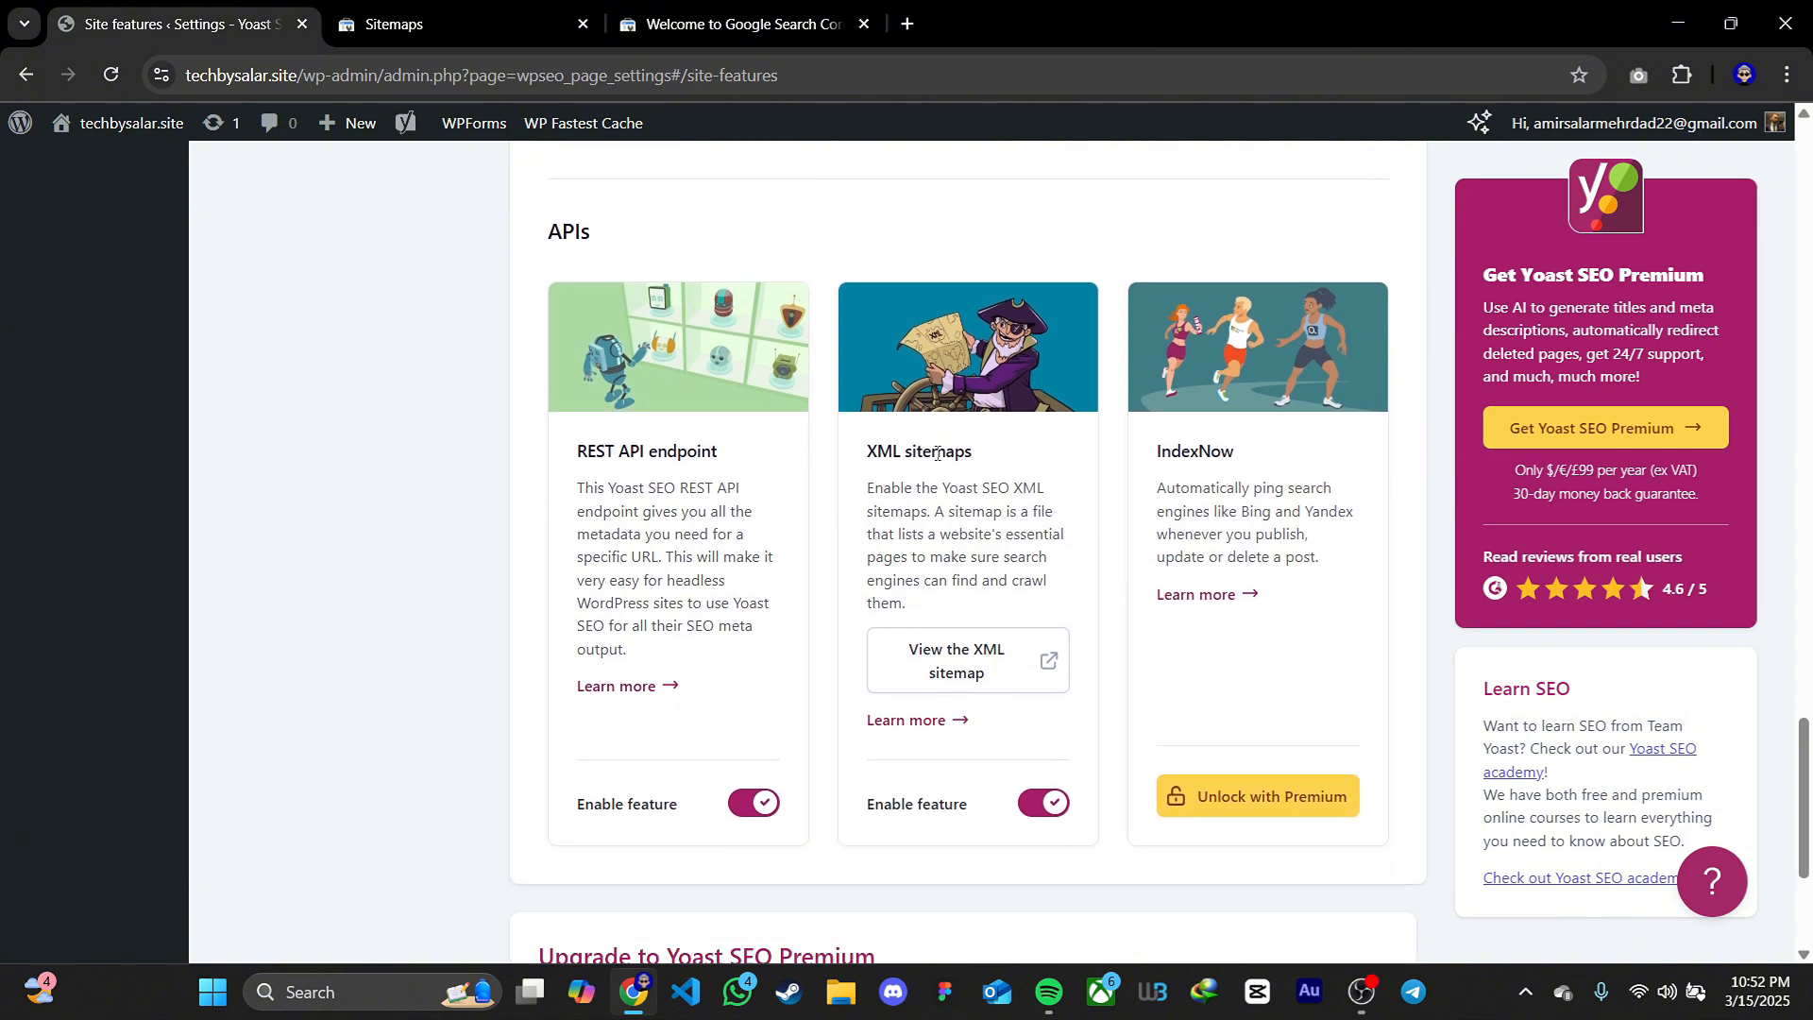
View the site's XML sitemap from the XML sitemaps feature under APIs
drag(865, 451, 981, 458)
click(573, 234)
double_click(573, 234)
click(704, 237)
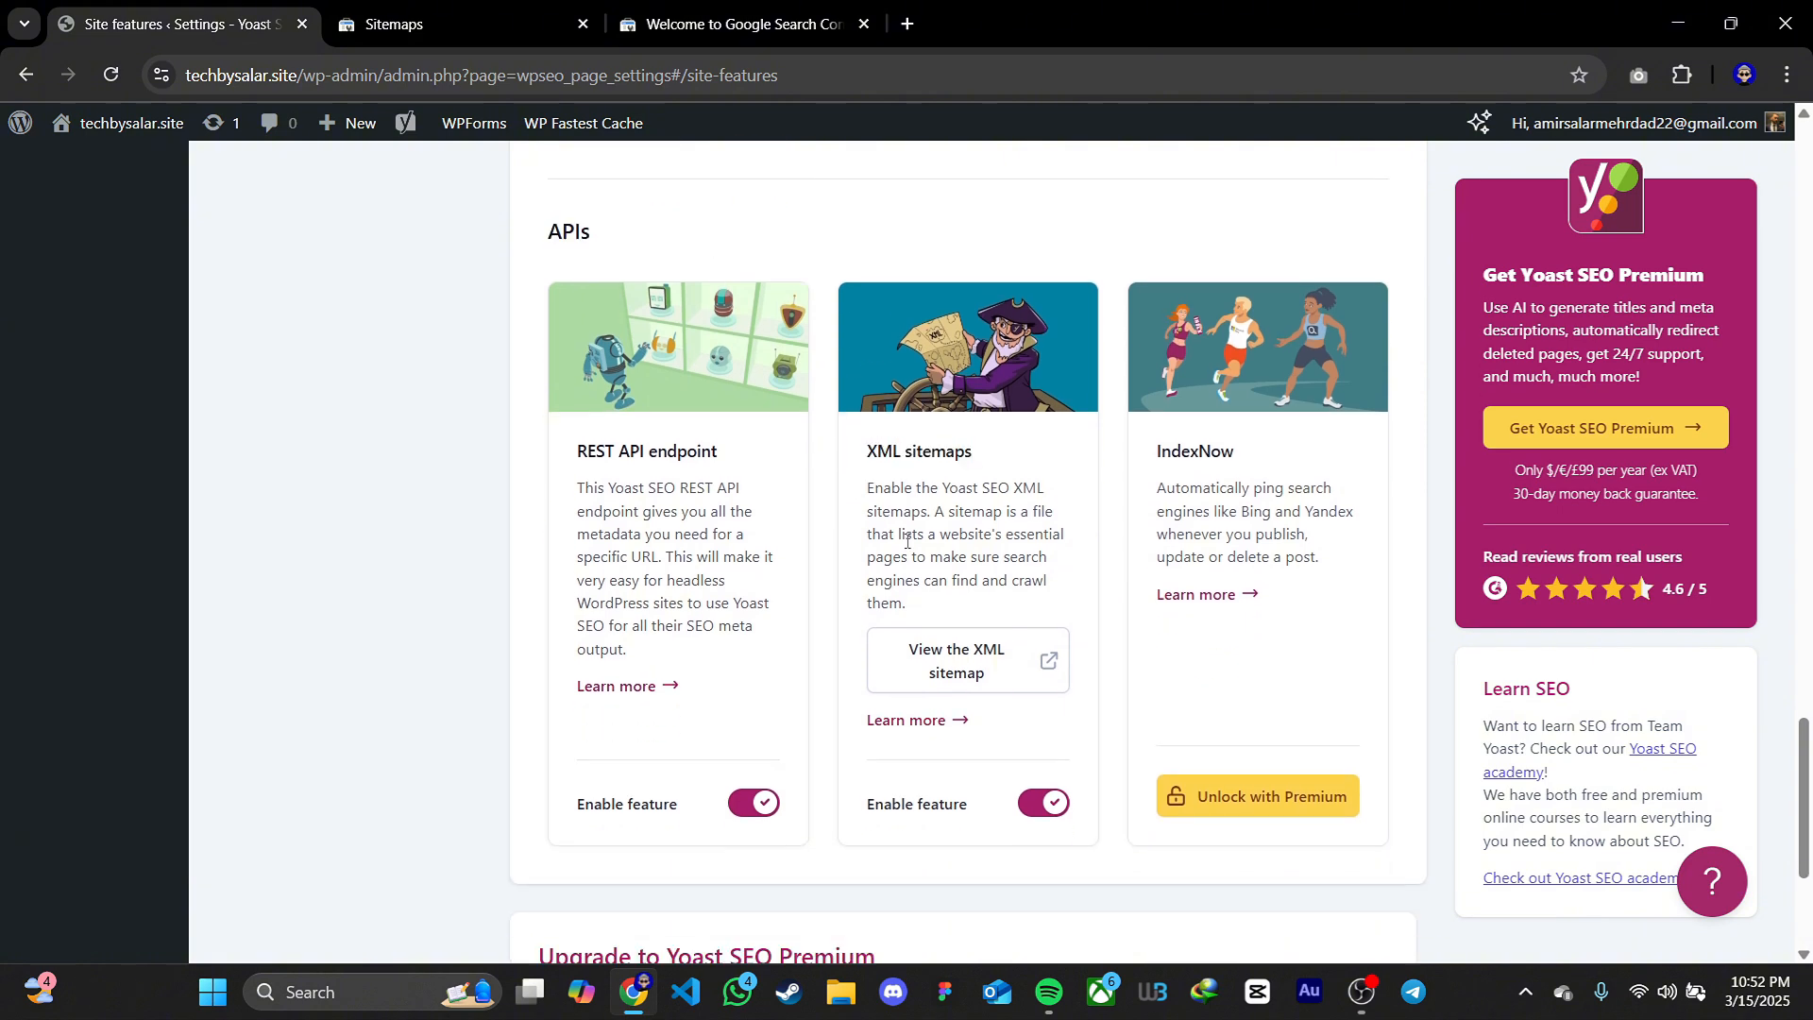
click(992, 682)
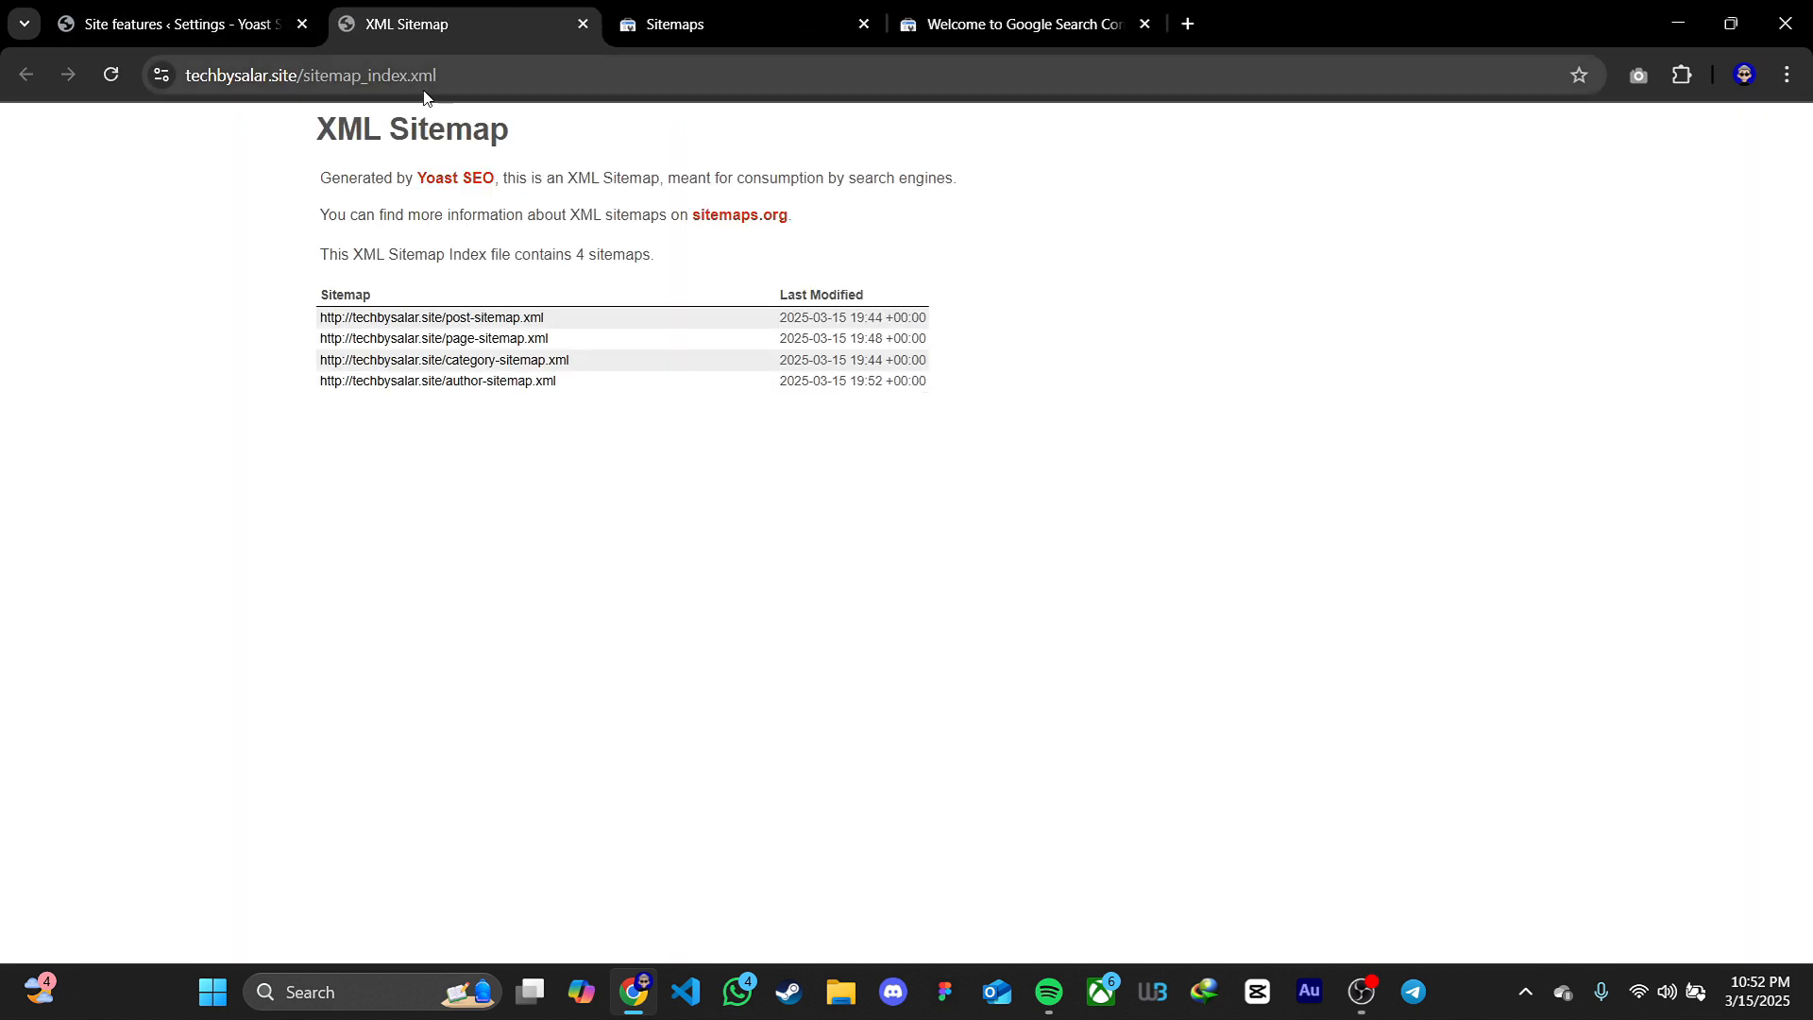
Copy sitemap_index.xml from the sitemap's address and submit it as a new sitemap in Google Search Console
drag(441, 76, 304, 78)
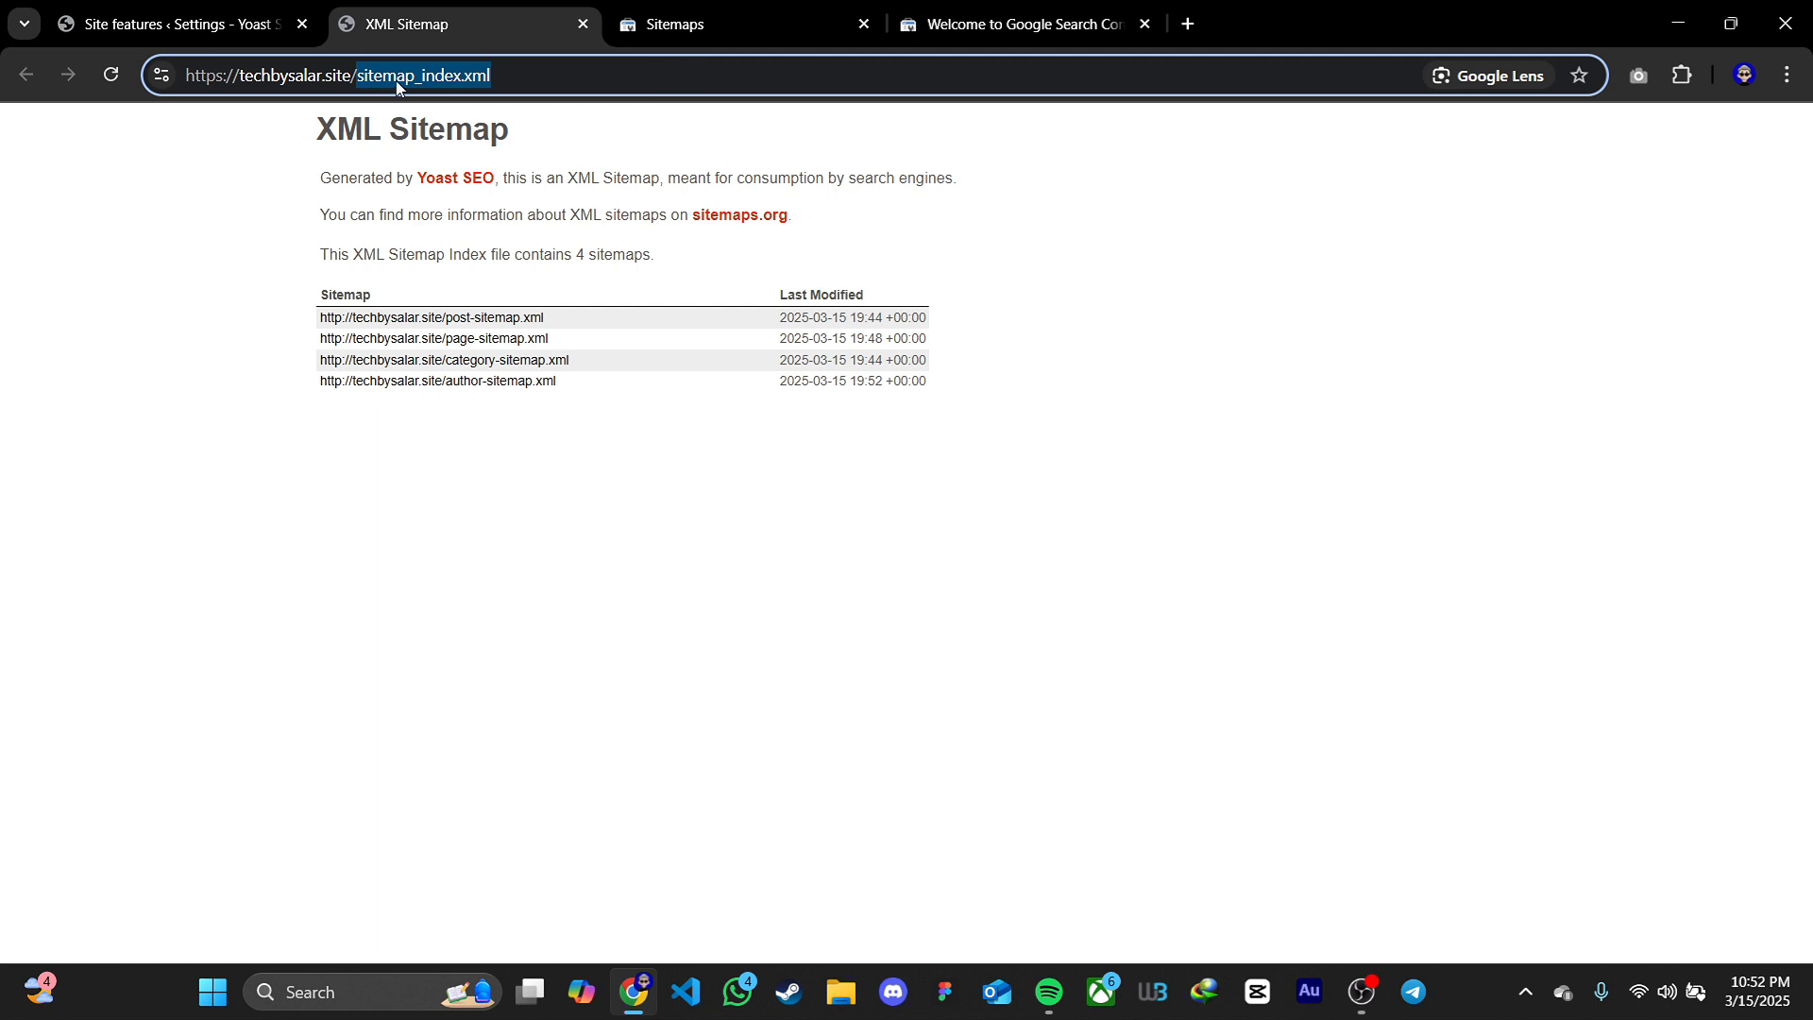
key(ctrl+c)
click(689, 28)
key(ctrl+v)
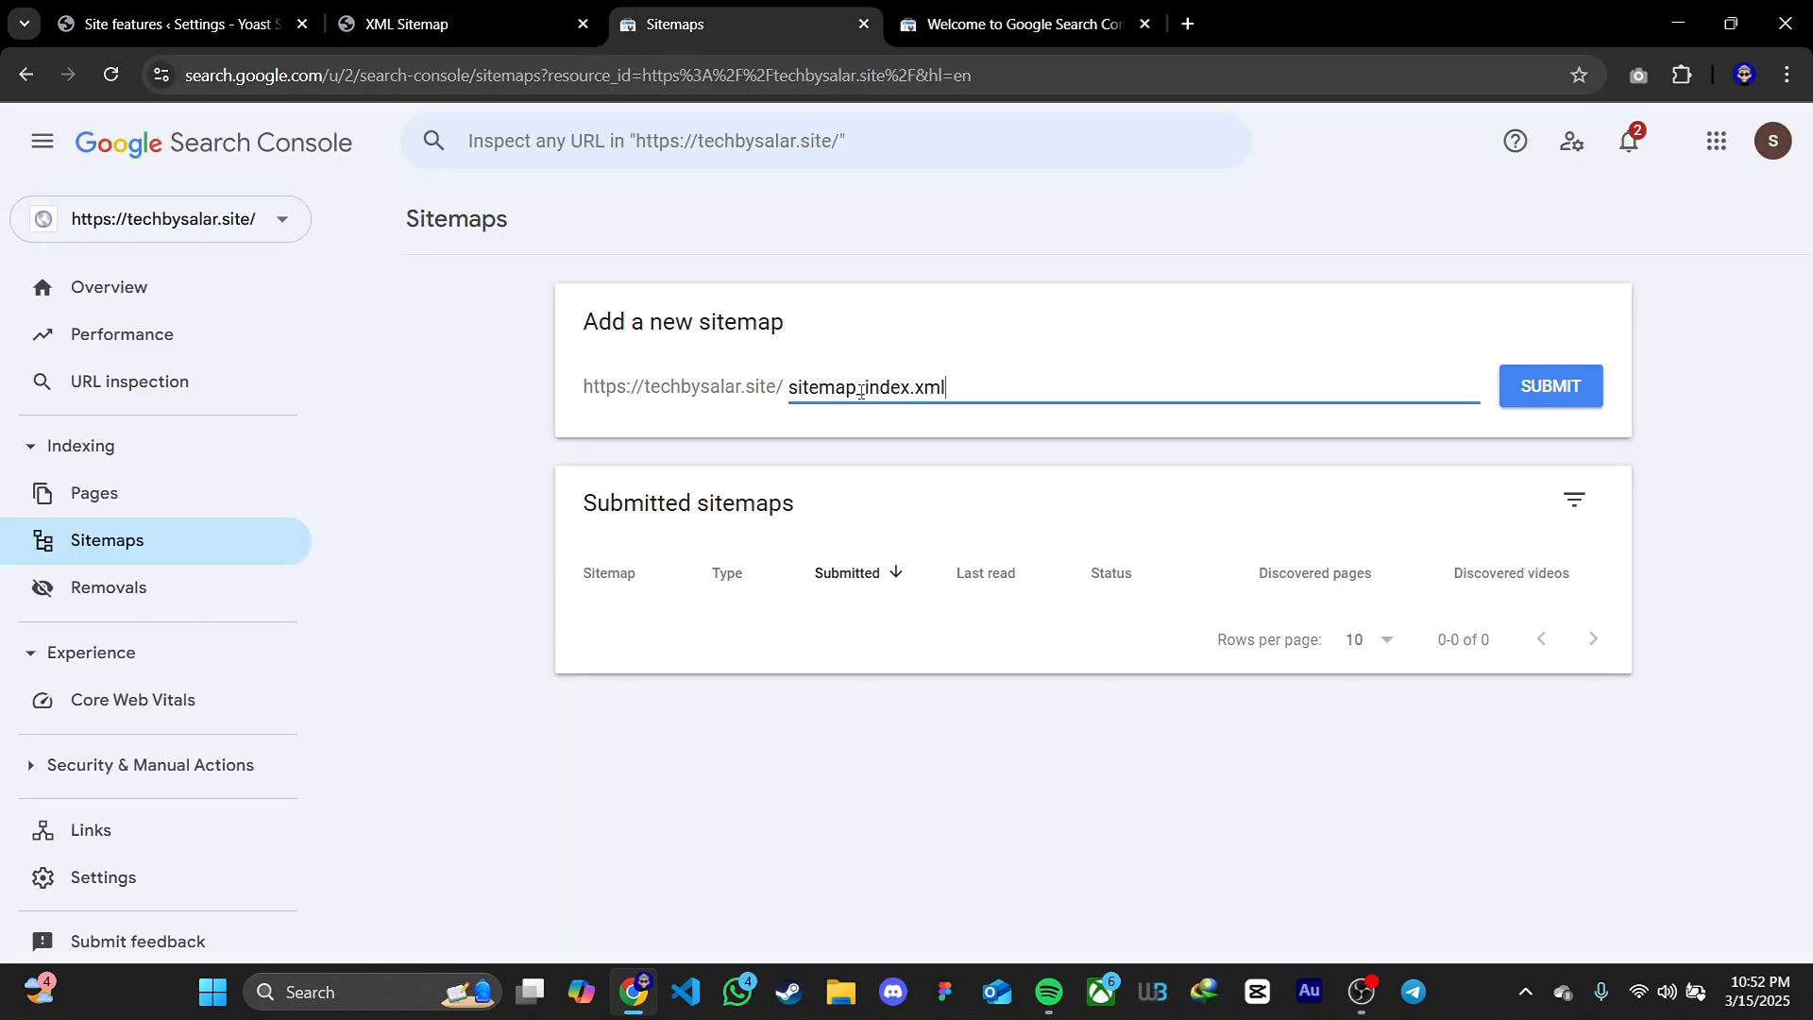
click(1567, 398)
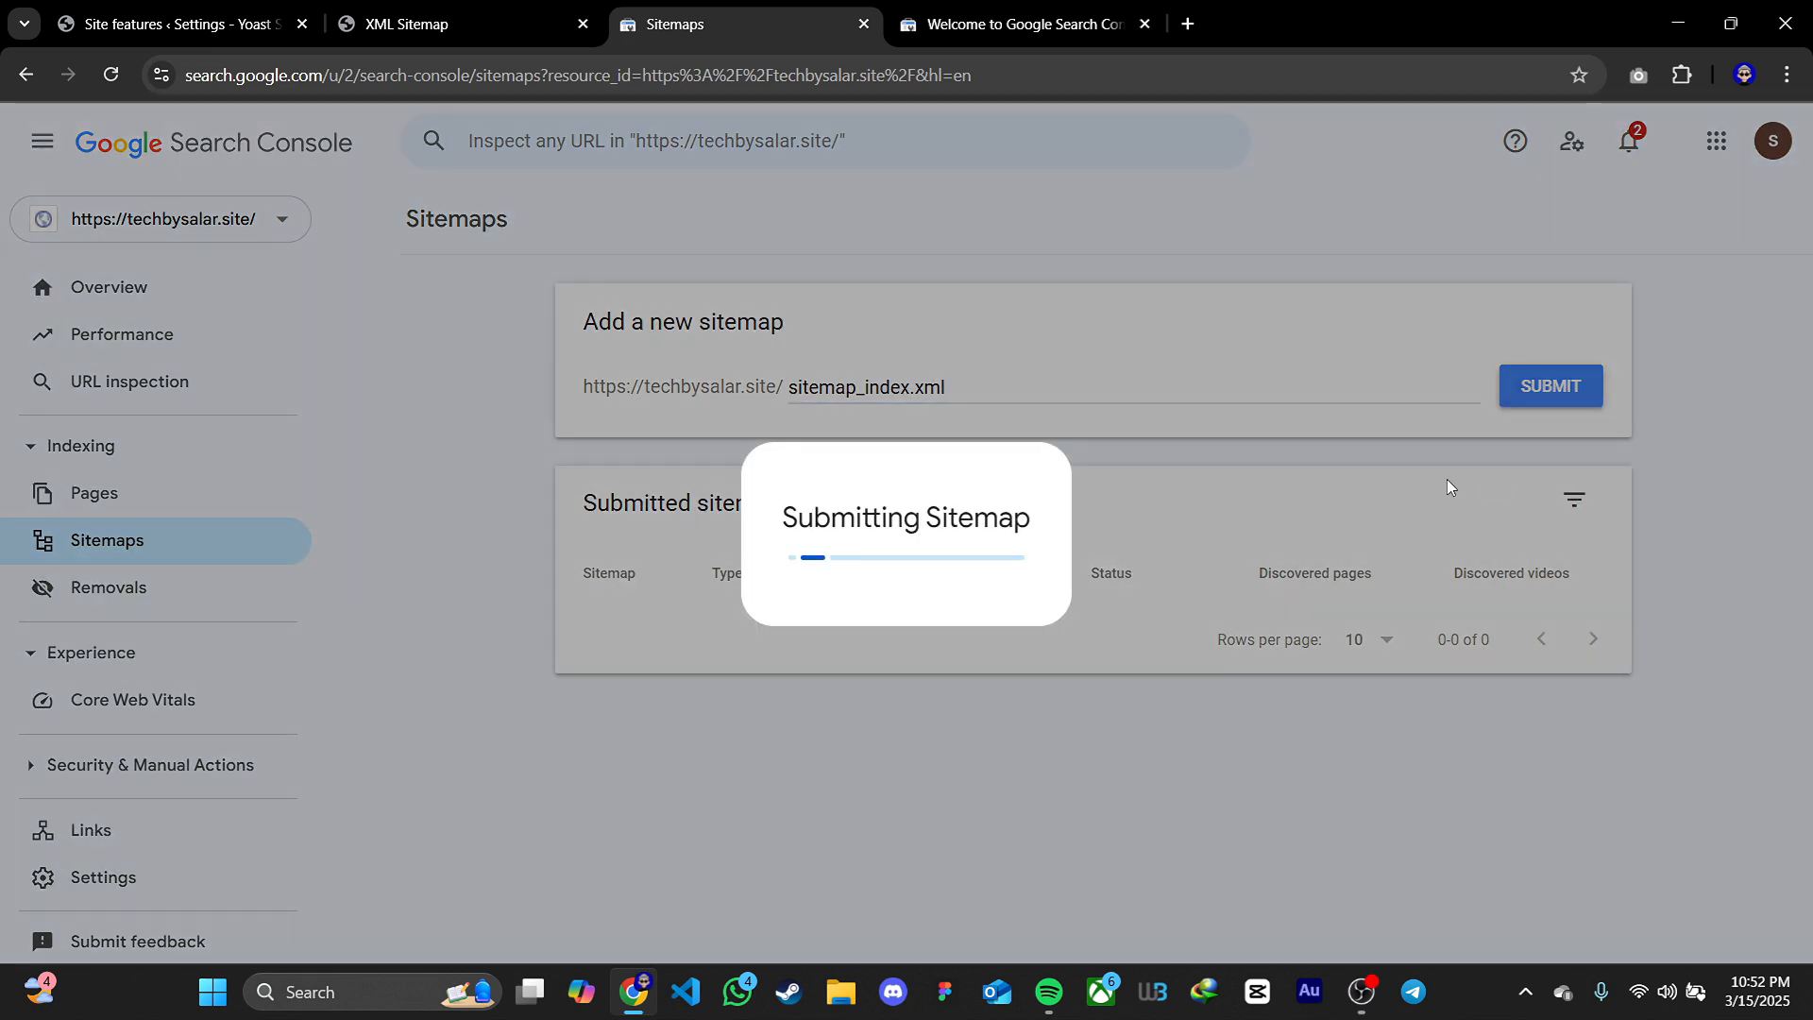